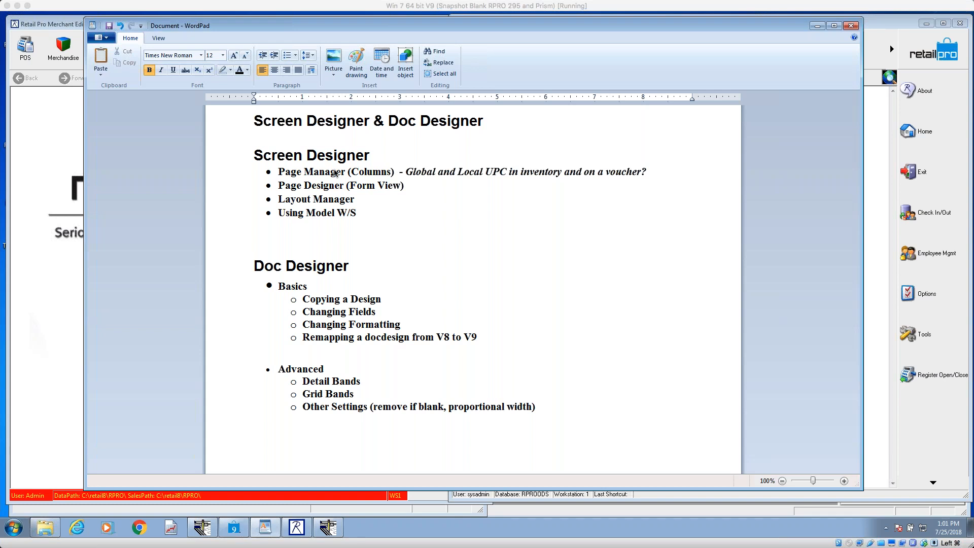
Step: Append "- V8 only" to the "Using Model W/S" bullet and minimize the document
click(358, 210)
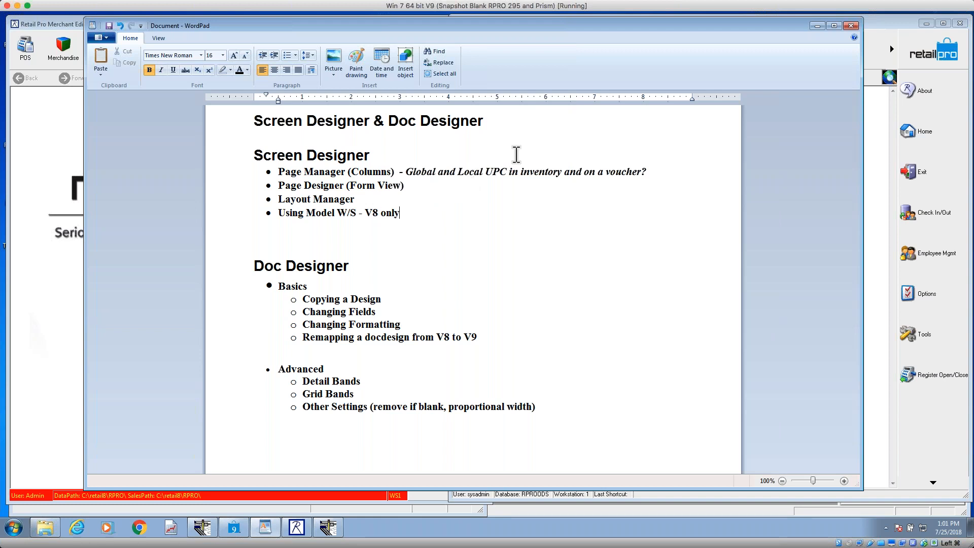
click(818, 25)
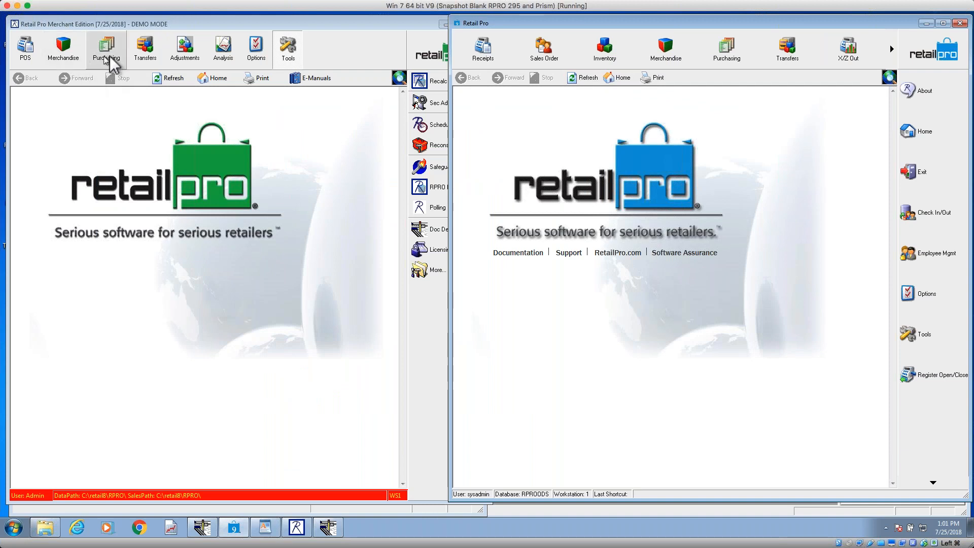
Step: Open the receipts in both Retail Pro Merchant Edition and the Retail Pro window, and widen the Retail Pro window
click(25, 48)
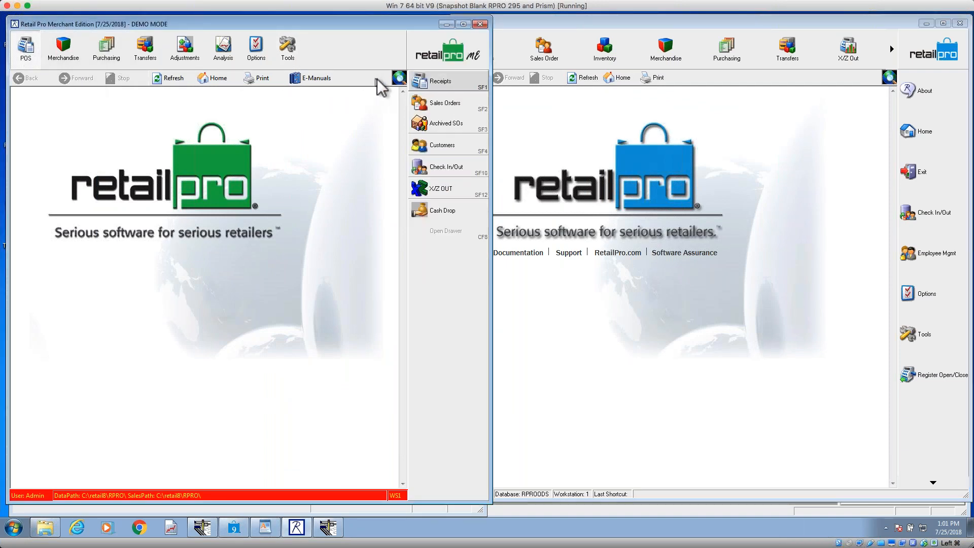
click(440, 84)
click(474, 307)
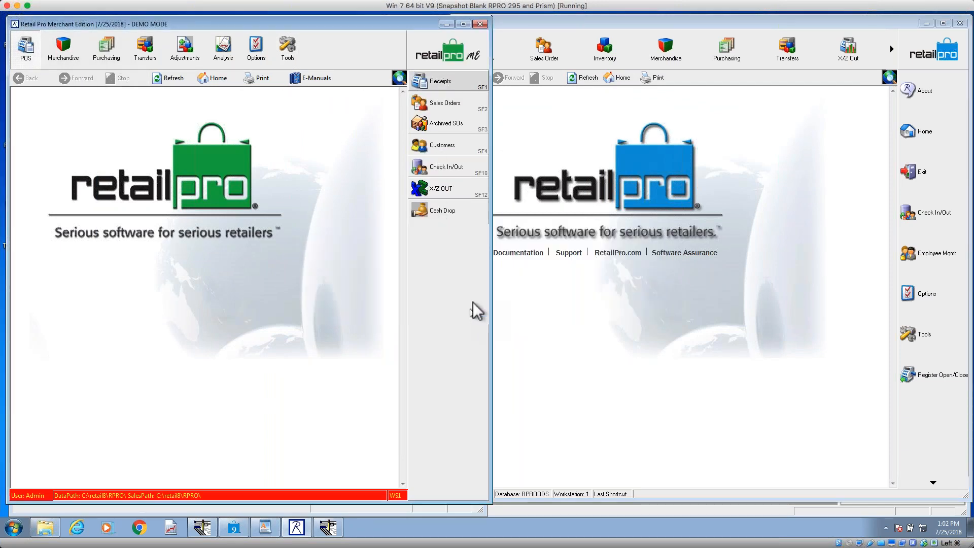
click(586, 23)
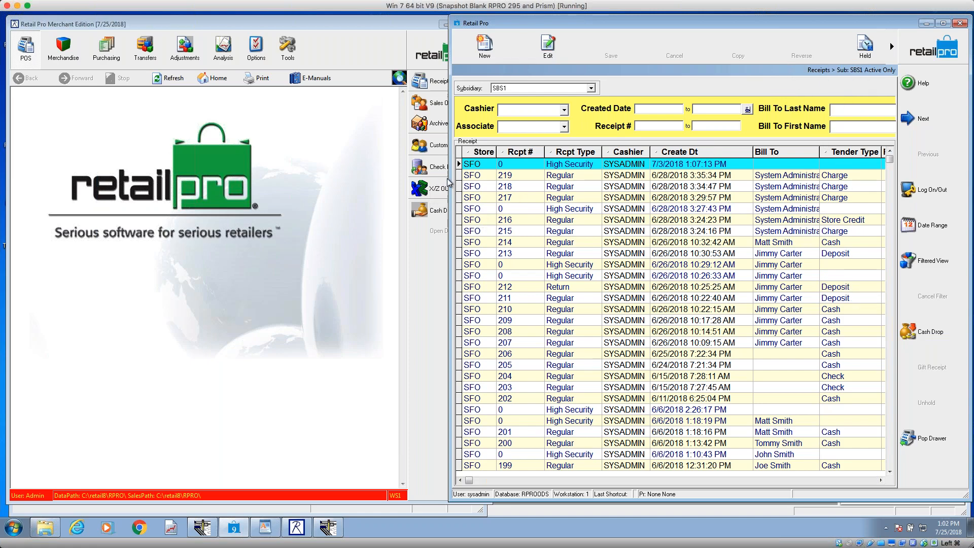
drag(449, 179, 378, 172)
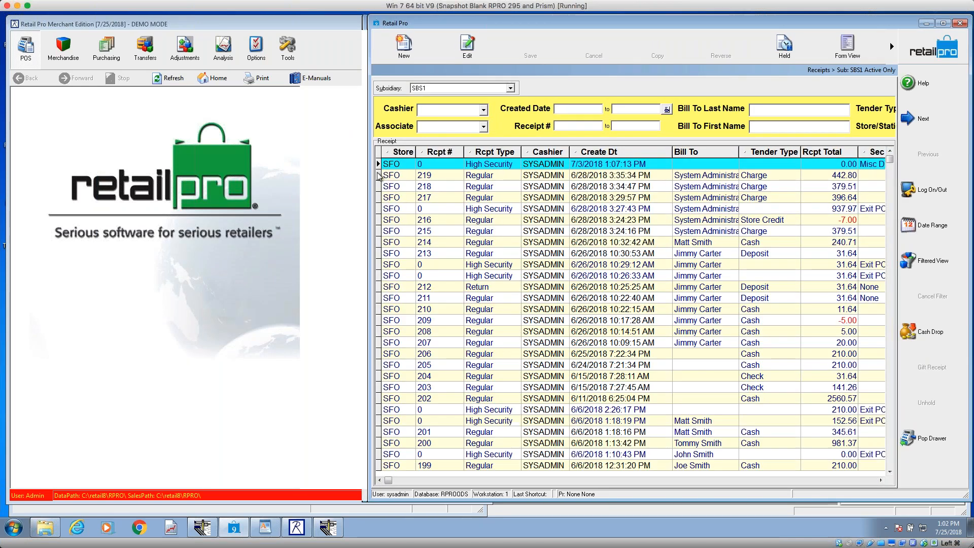
Step: Show the selected receipt in form view in the Retail Pro window and view its Interface design options
click(850, 41)
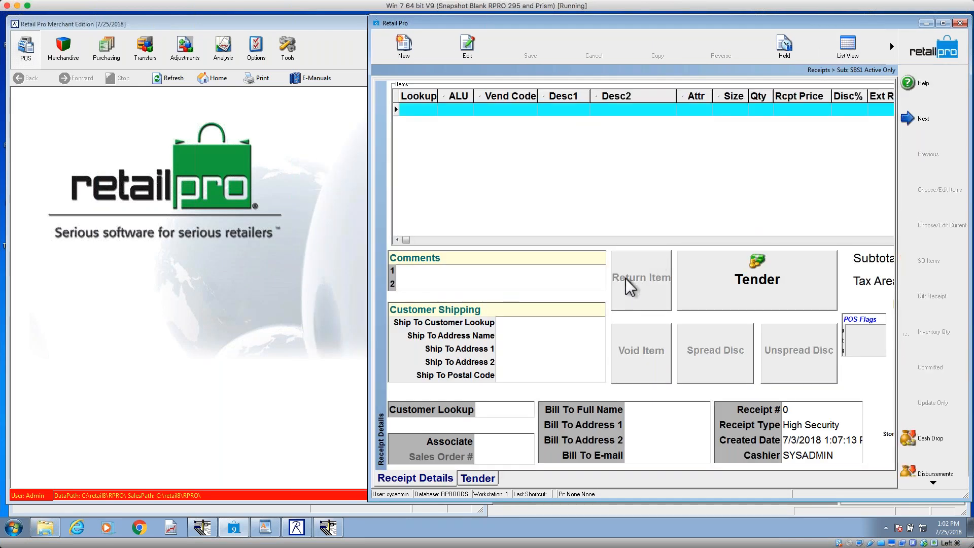
right_click(551, 319)
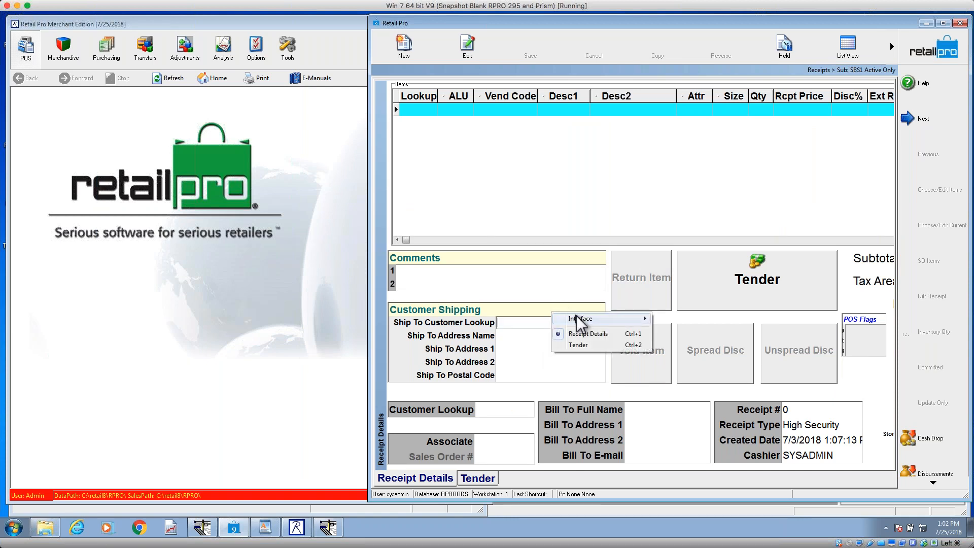
mouse_move(576, 318)
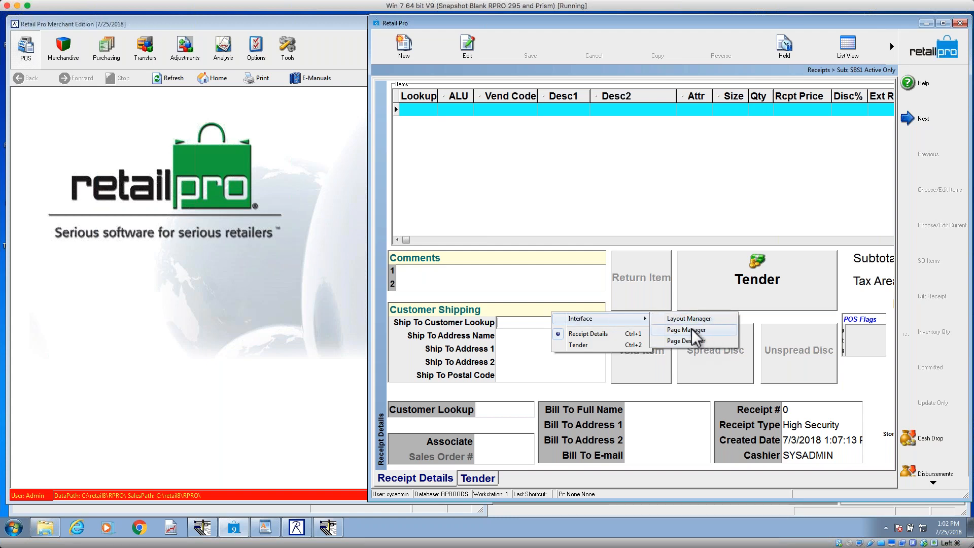
Step: Return to the receipts list view and view the Interface options for its columns, leaving the sorting as it is
click(847, 46)
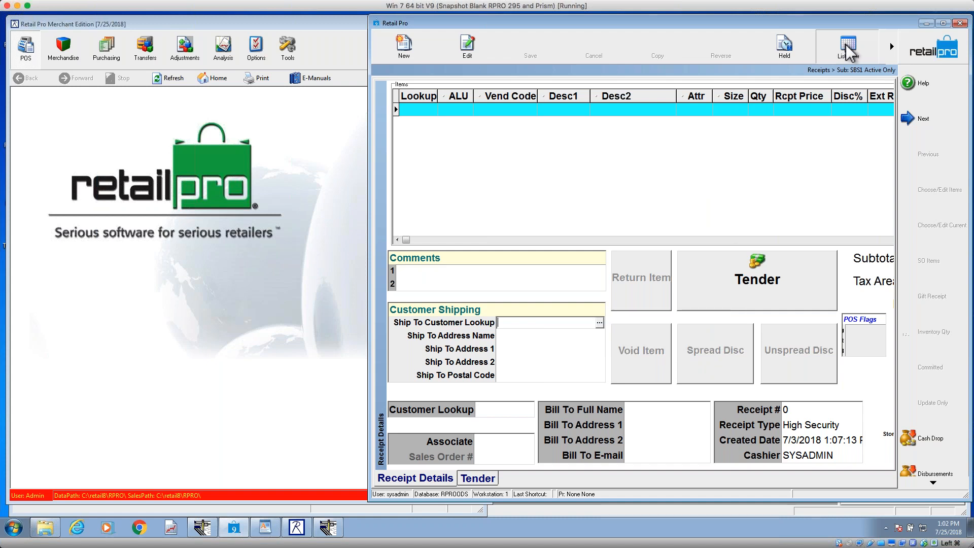
right_click(640, 155)
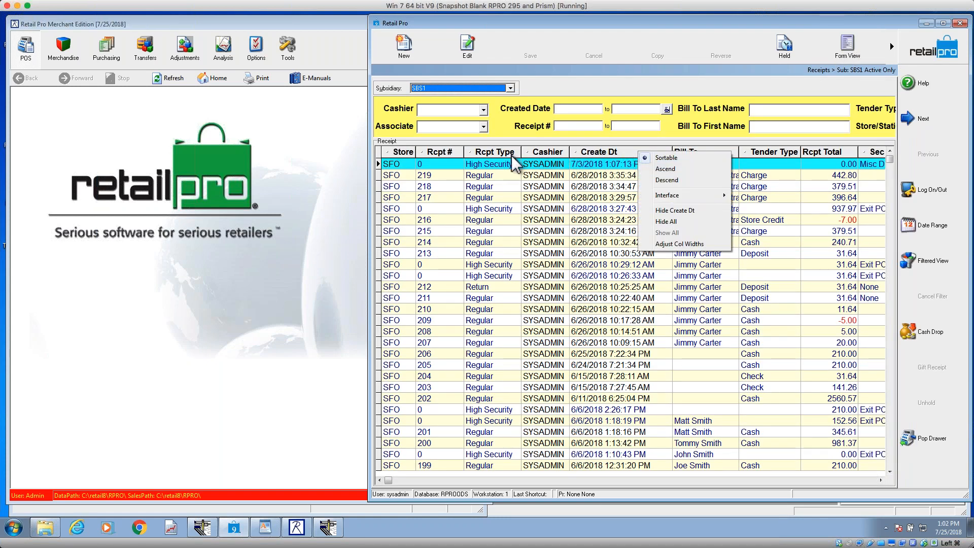
click(502, 176)
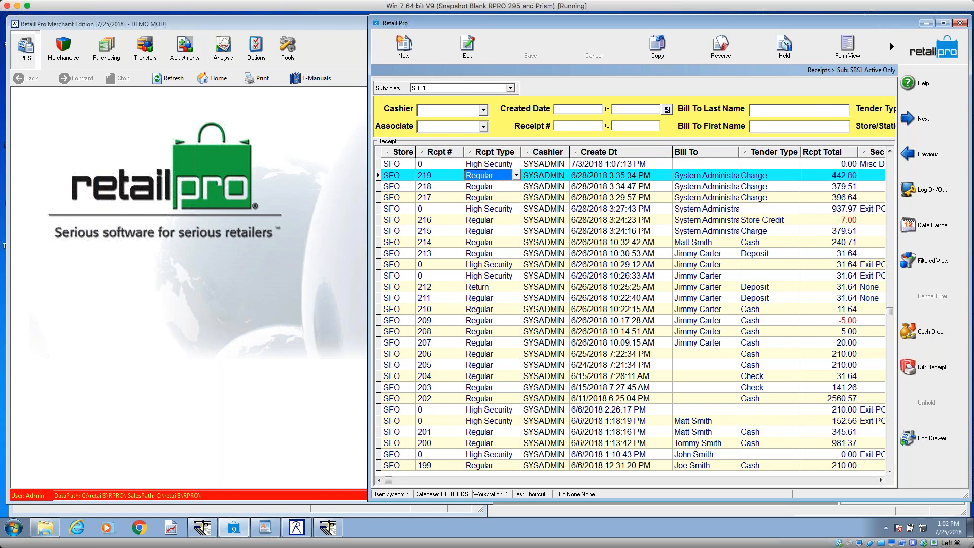
right_click(502, 177)
click(561, 153)
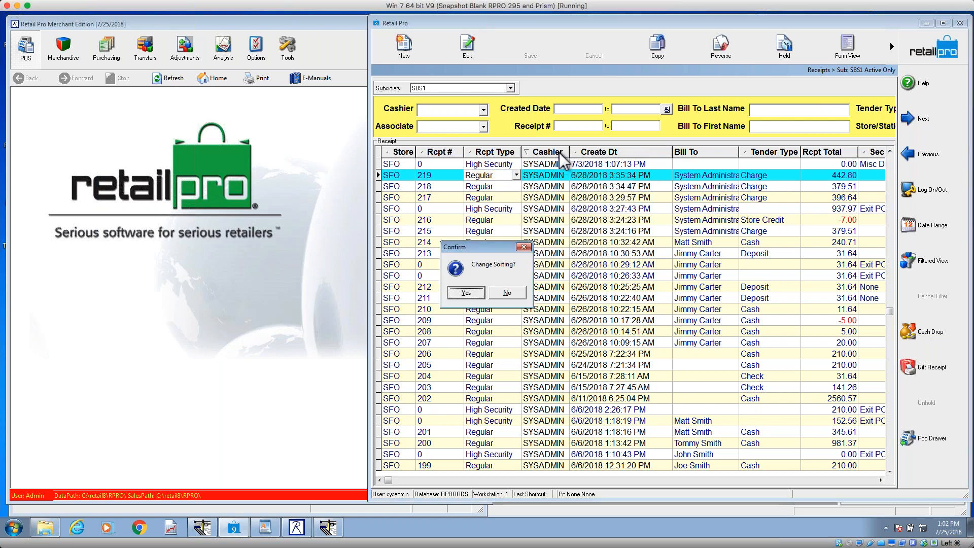
click(507, 293)
right_click(555, 155)
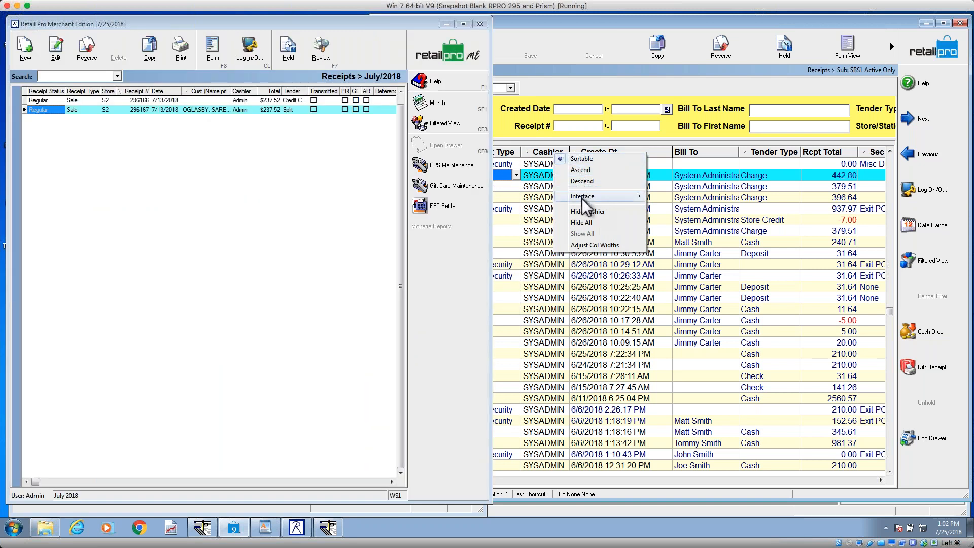
mouse_move(589, 201)
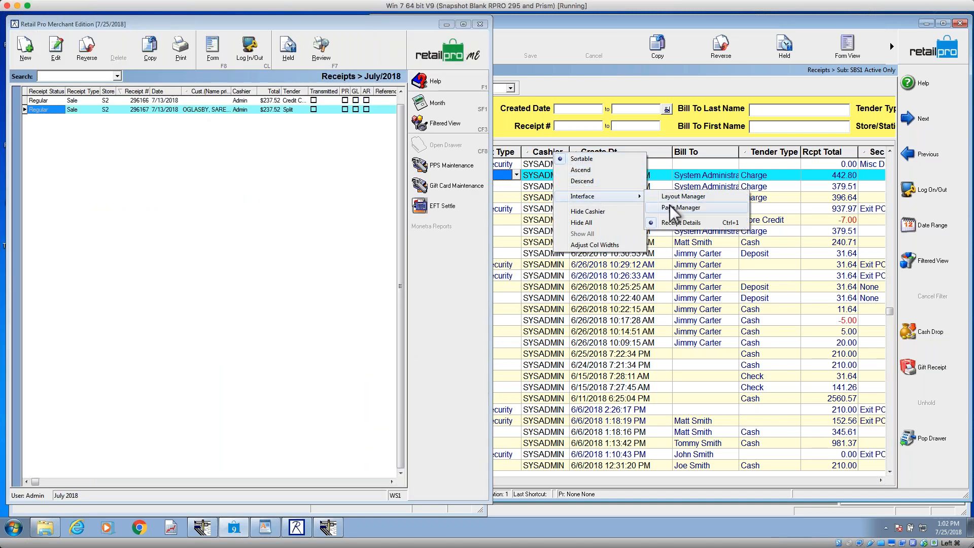
Step: View the Interface options for the receipt list columns in Merchant Edition
right_click(218, 93)
right_click(210, 92)
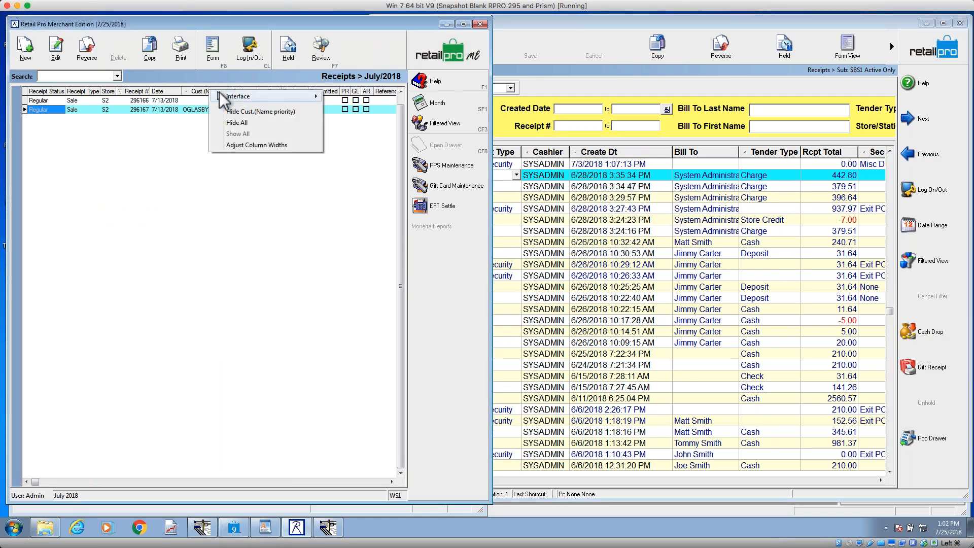
mouse_move(240, 99)
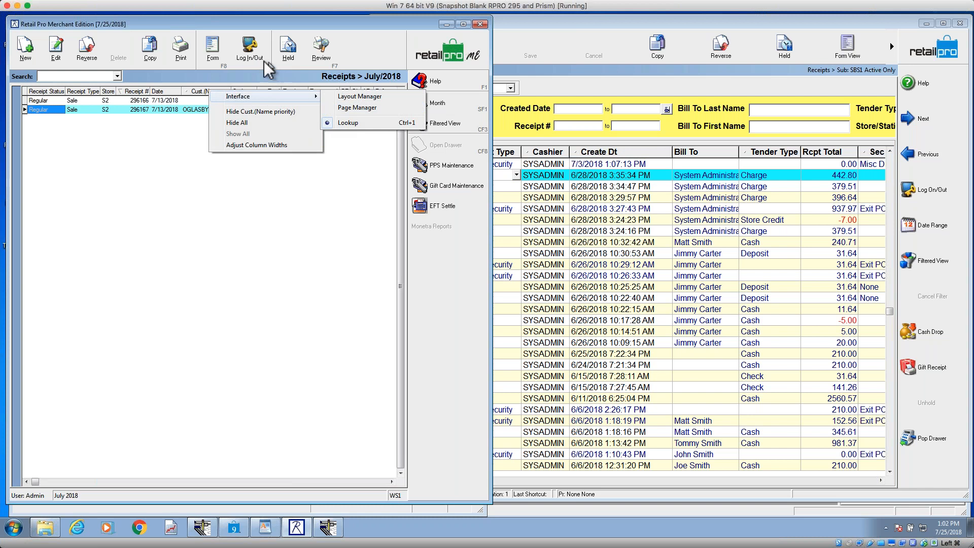
Step: Show the Merchant Edition receipt in form view, inspect its pages in the Page Manager, and close it without changes
click(222, 57)
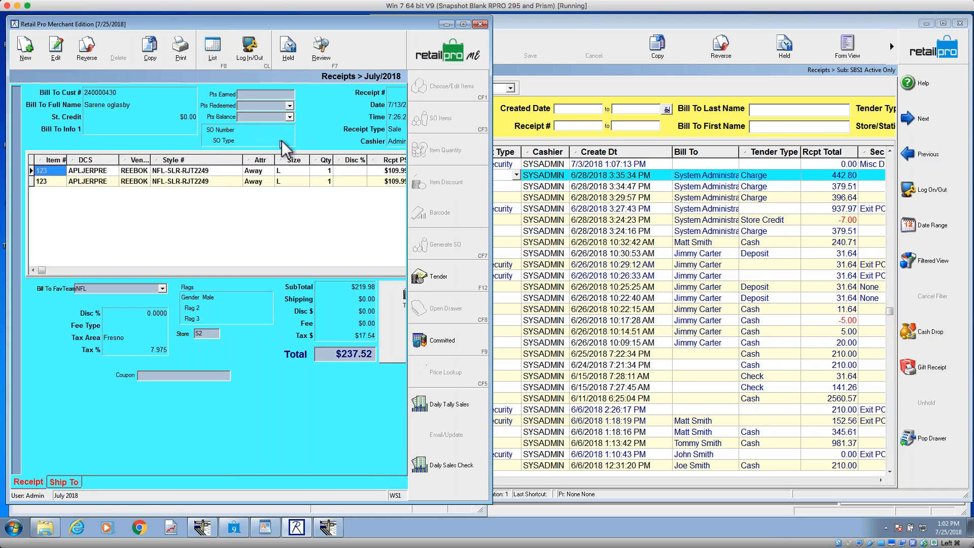
right_click(307, 138)
mouse_move(351, 145)
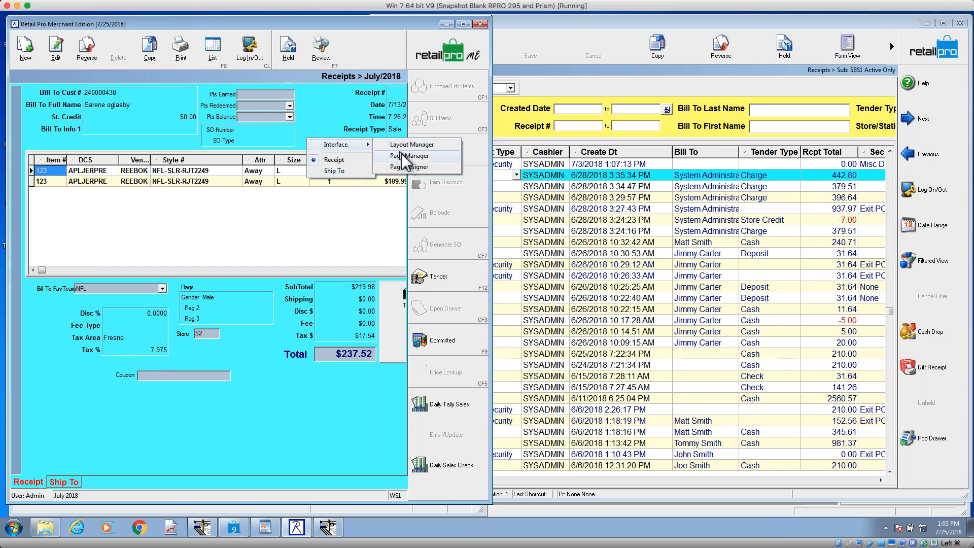
click(401, 156)
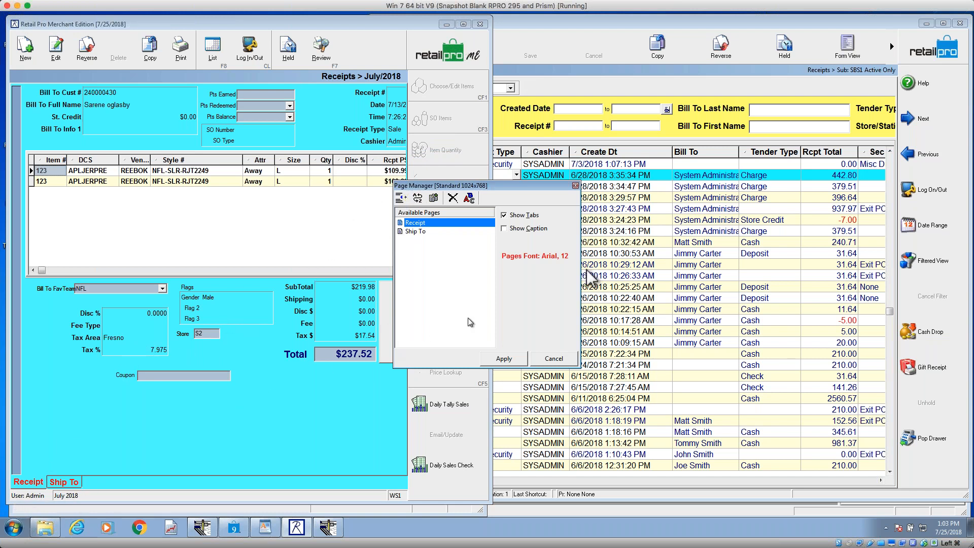
click(575, 185)
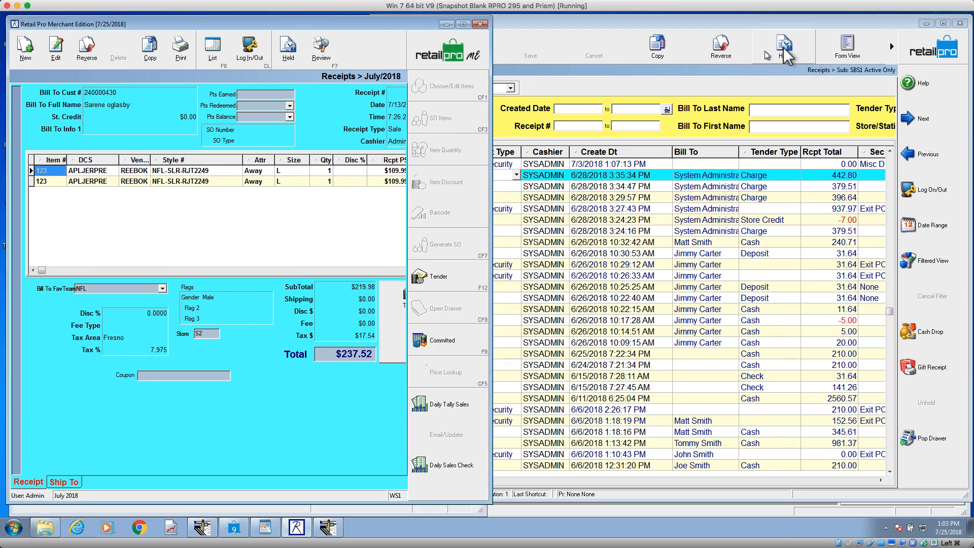
Step: Show the Retail Pro receipt in form view and compare its Receipt Details and Tender pages
click(846, 47)
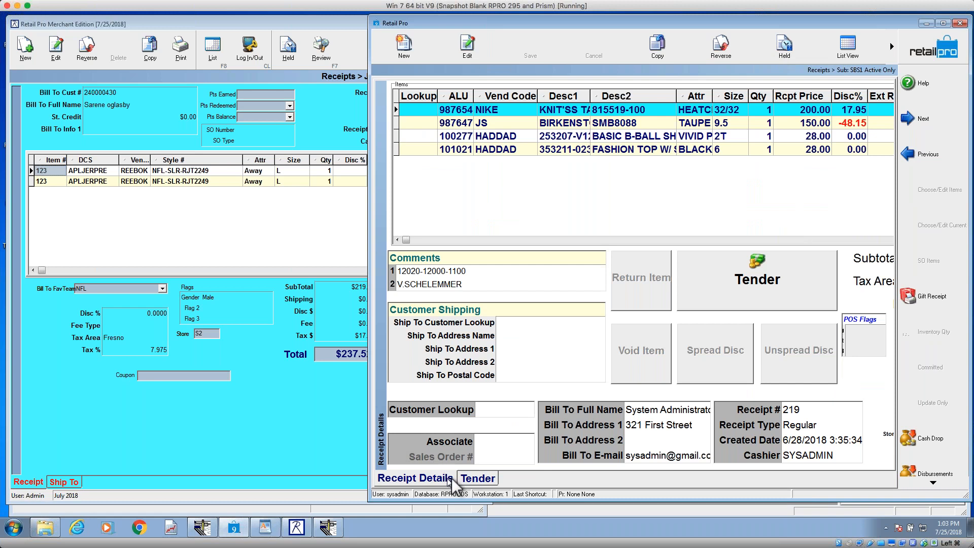
click(475, 480)
click(447, 480)
click(477, 479)
click(448, 480)
click(477, 480)
click(448, 480)
Step: Compare the Receipt and Ship To pages of the Merchant Edition receipt form
click(24, 482)
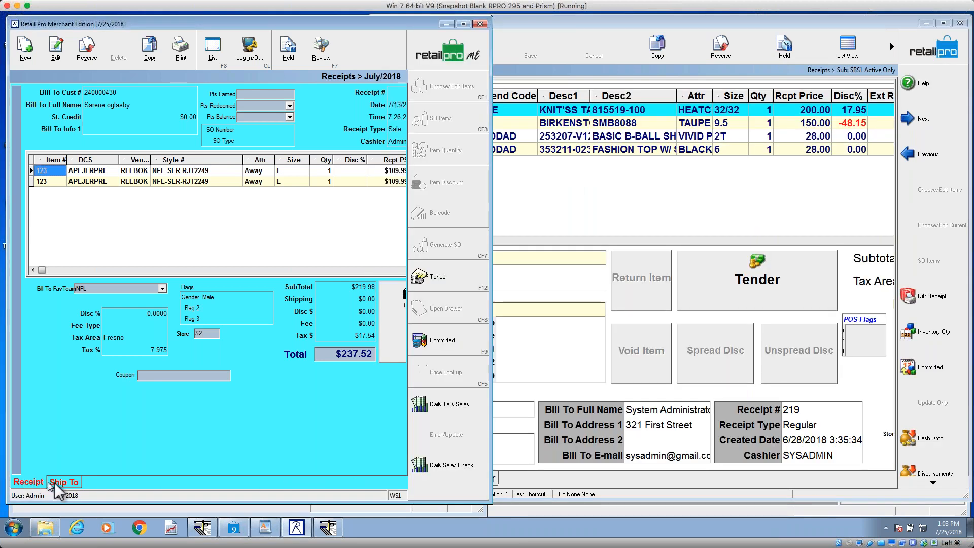
click(53, 482)
click(40, 482)
click(56, 483)
click(31, 482)
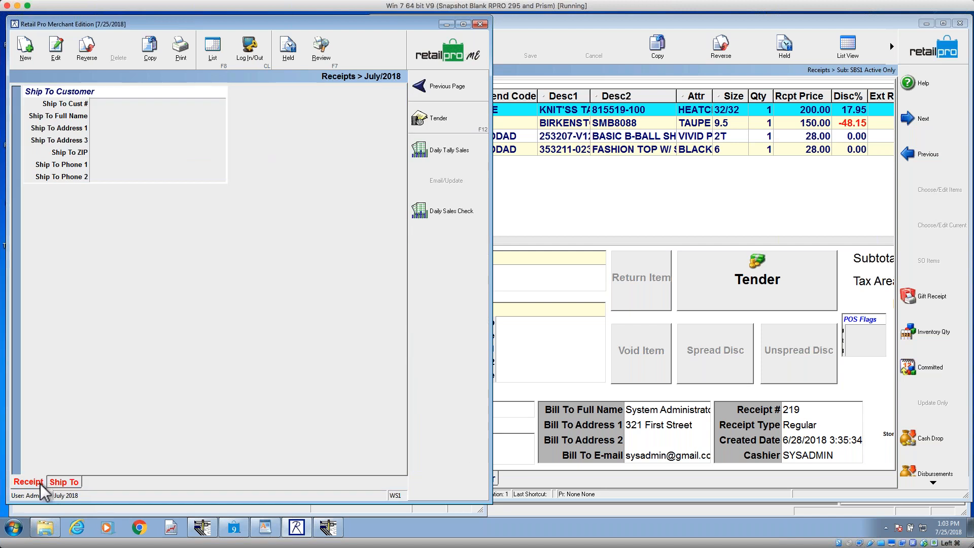
Step: Add a new page with the default name to the Merchant Edition receipt form in the Page Manager and apply it
right_click(141, 406)
mouse_move(162, 412)
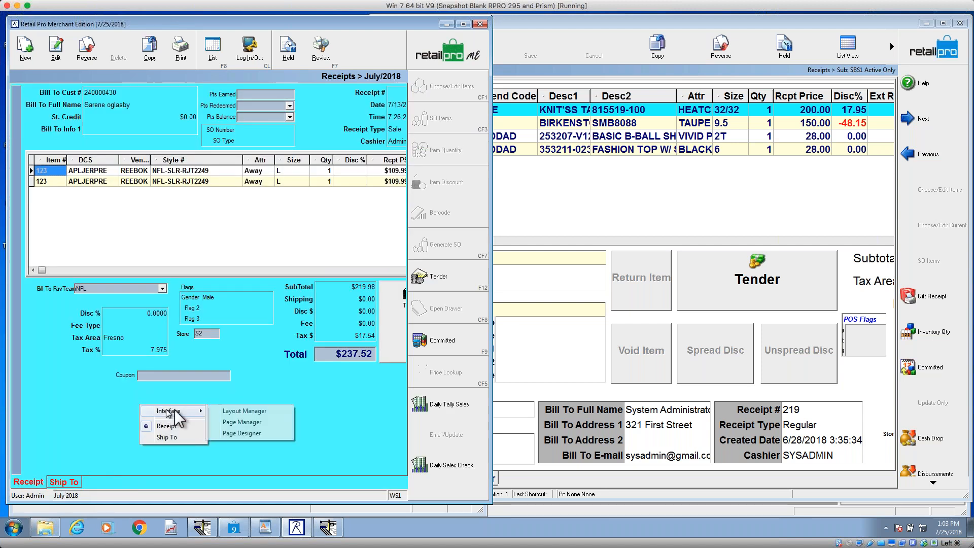
click(251, 425)
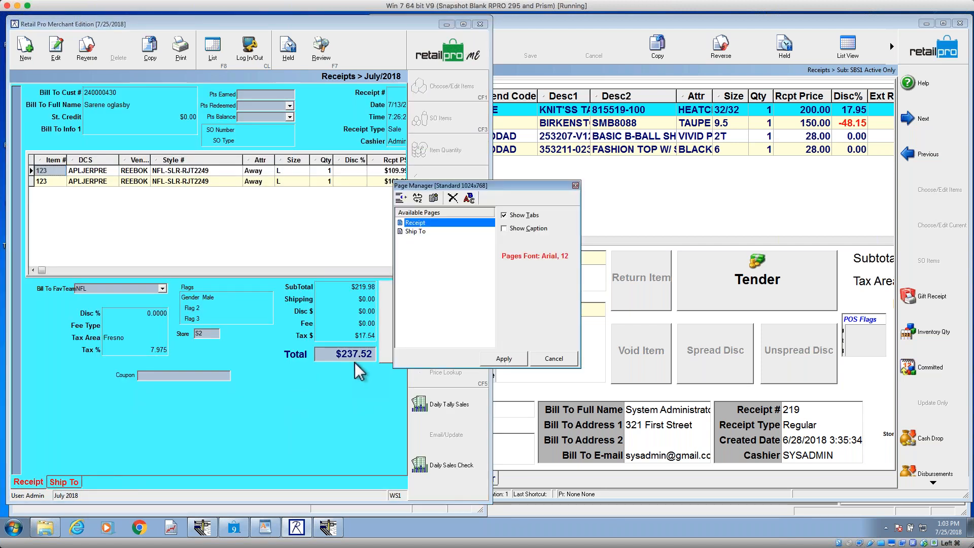
click(401, 198)
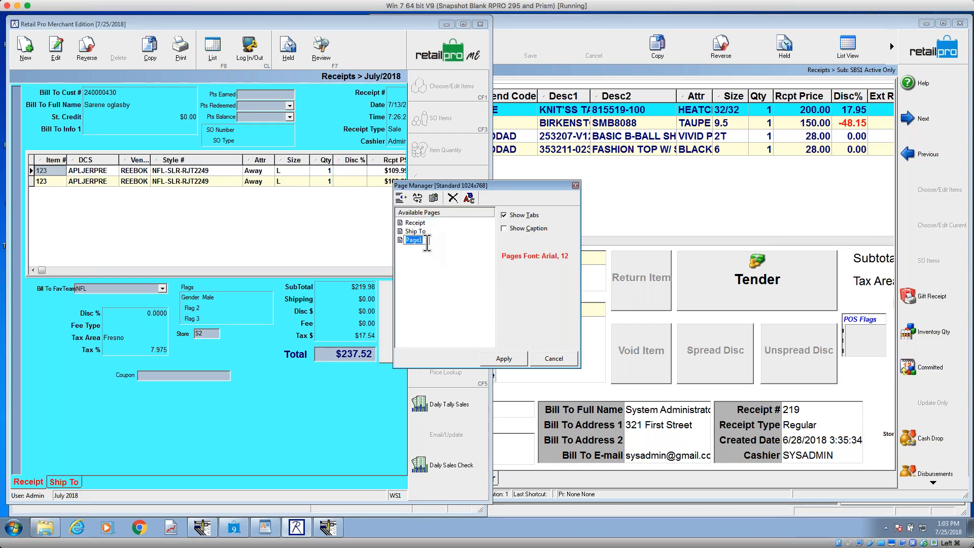
click(462, 231)
click(518, 358)
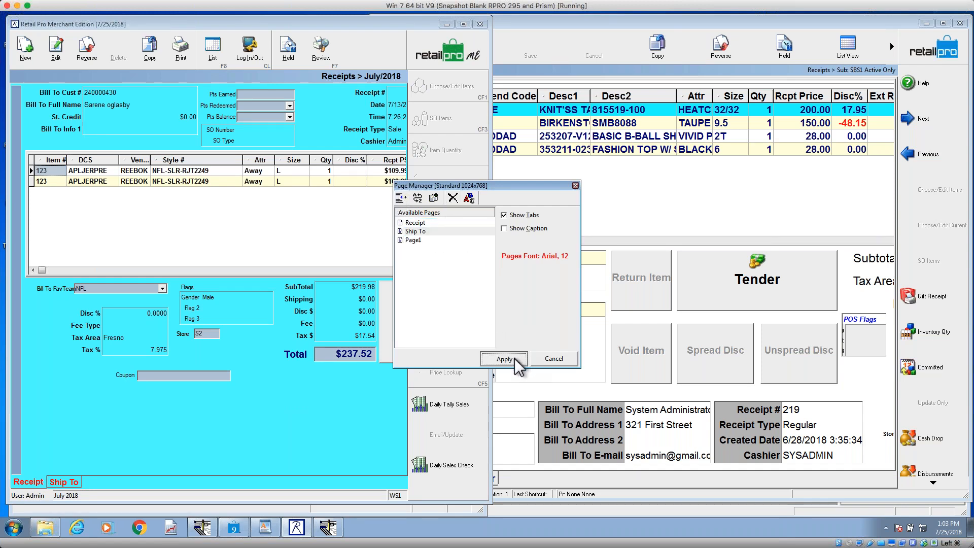
Step: View the new blank page and the Ship To page, and return to the Receipt page
click(104, 482)
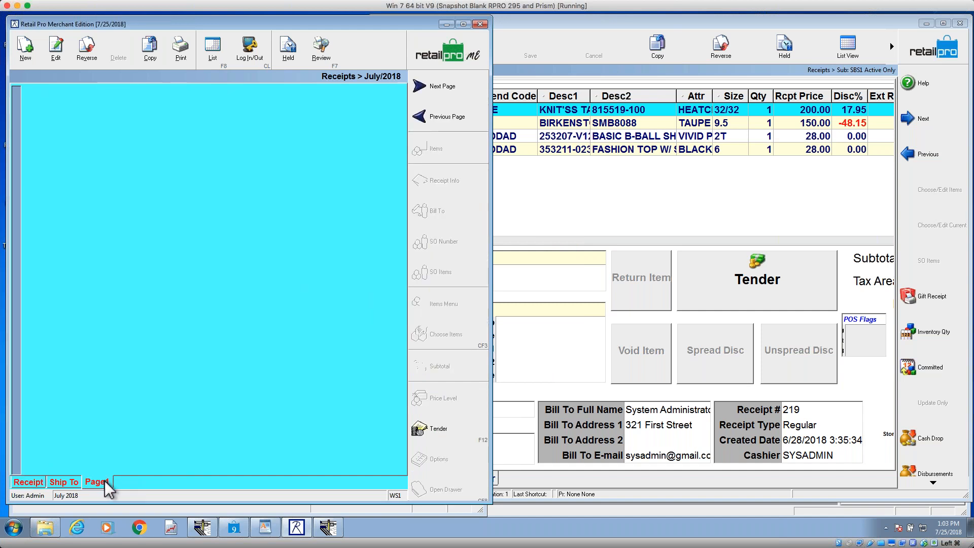
click(64, 482)
click(29, 482)
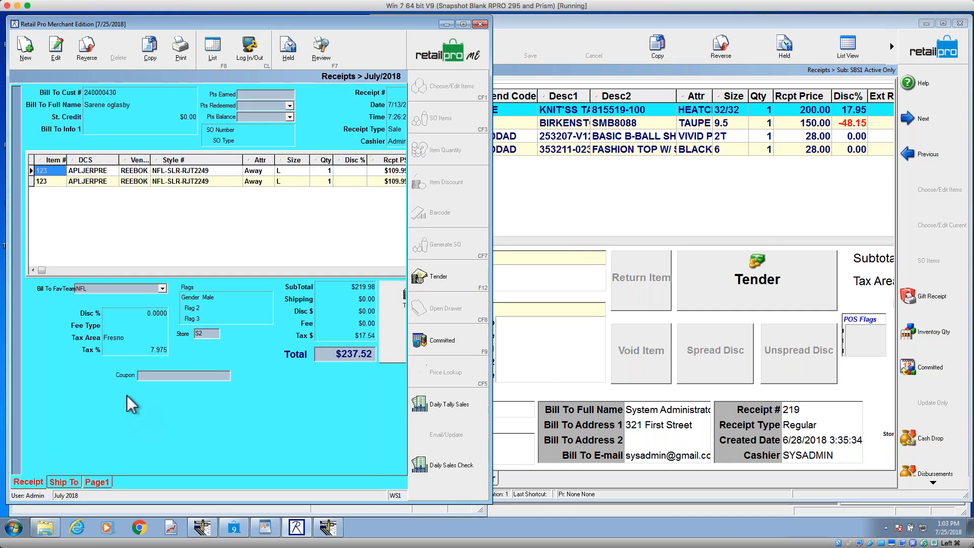
Step: Delete Page1 from the receipt form in the Page Manager and apply the change
right_click(132, 404)
click(260, 413)
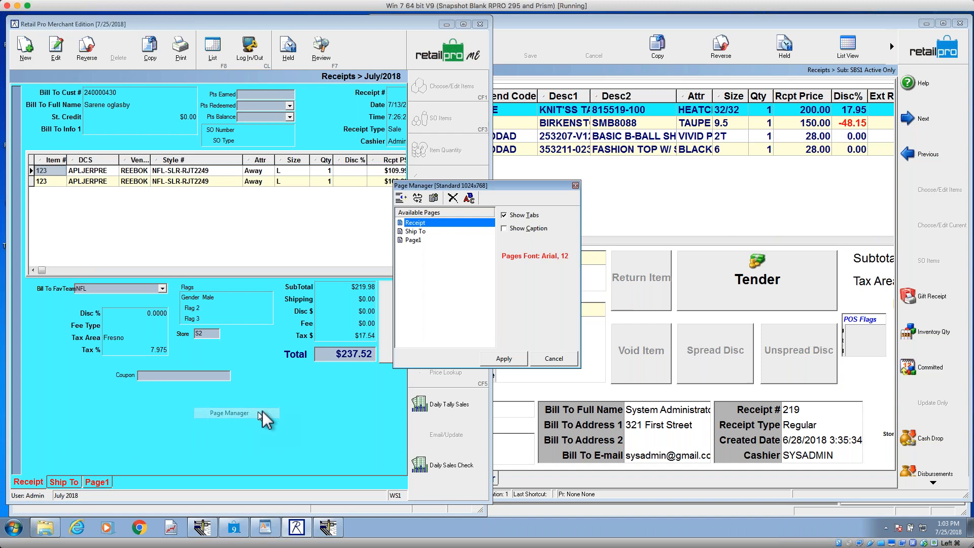
click(412, 239)
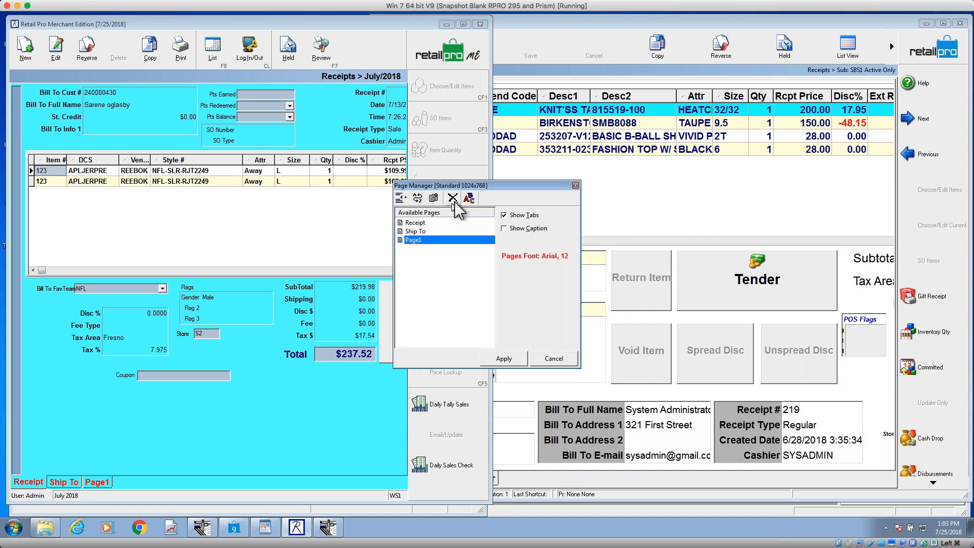
click(452, 199)
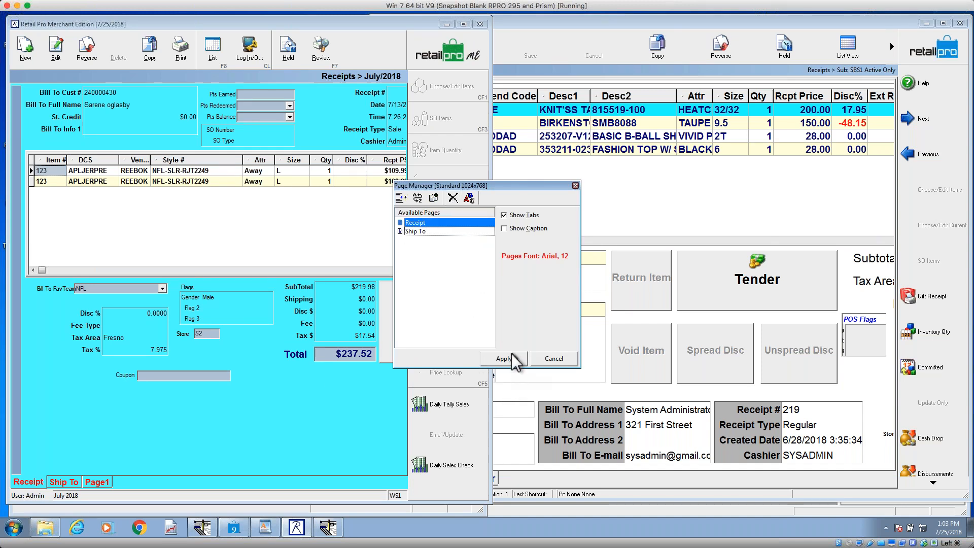
click(514, 357)
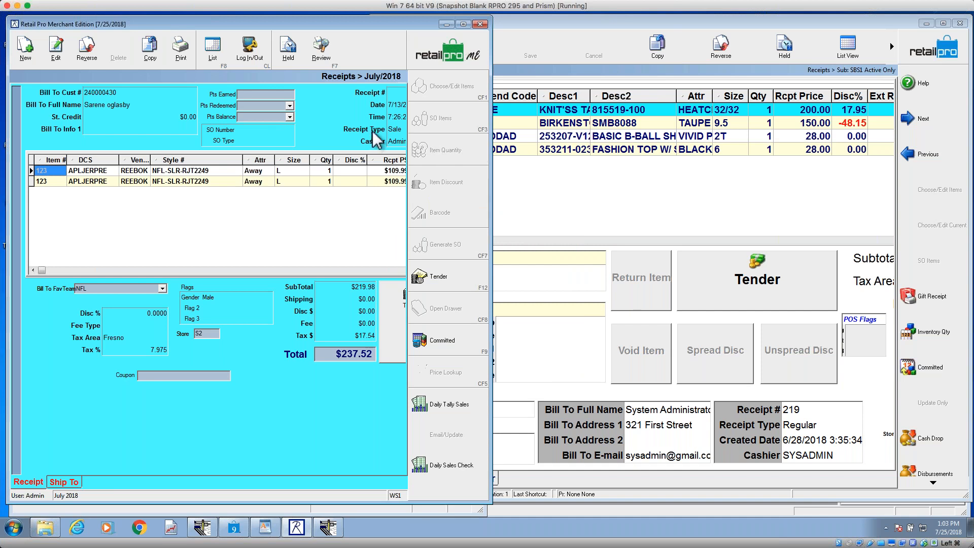
Step: Return the Merchant Edition receipts to list view
click(212, 48)
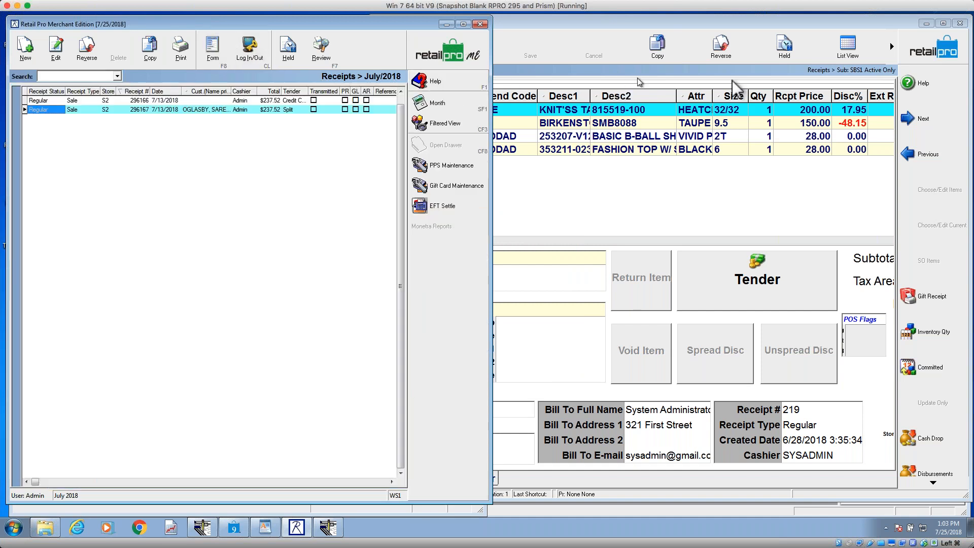
Step: Switch the Retail Pro 9 receipts to list view and review the active and inactive columns in the Page Manager
click(846, 49)
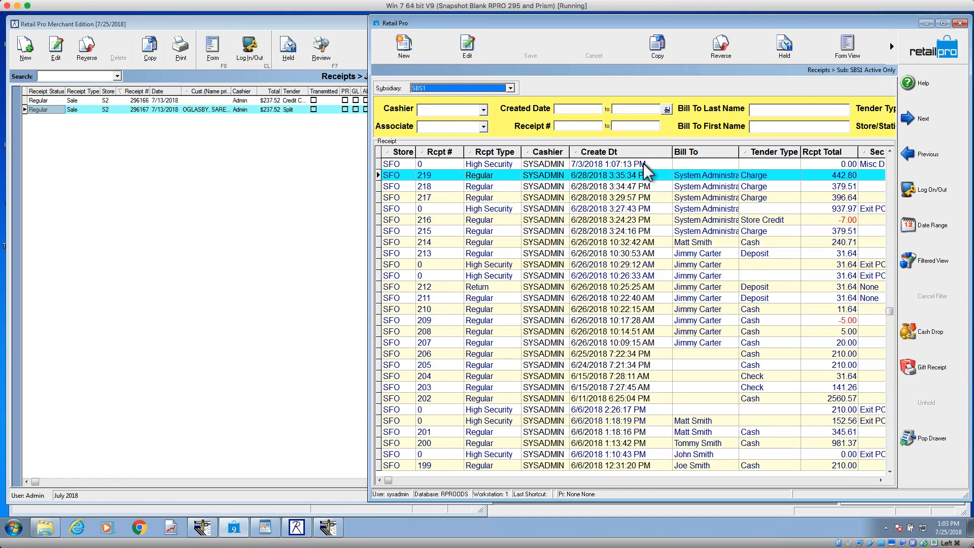
right_click(604, 153)
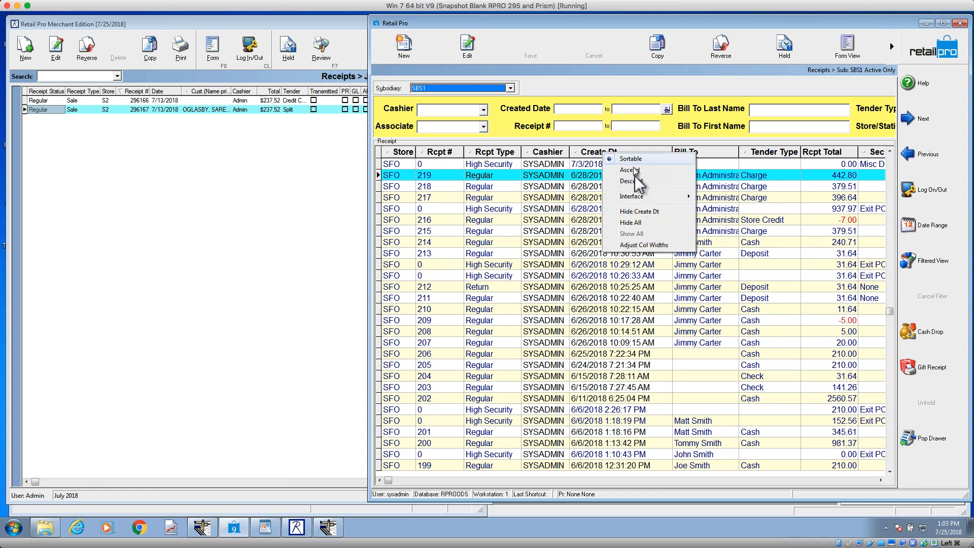
mouse_move(640, 199)
click(742, 208)
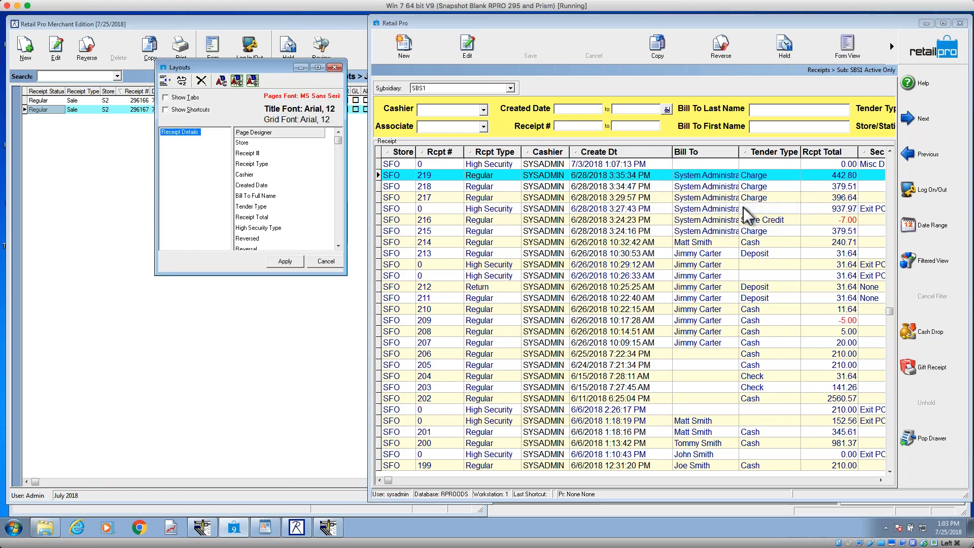
click(337, 245)
click(338, 245)
click(338, 246)
click(337, 246)
click(338, 245)
click(338, 246)
click(337, 246)
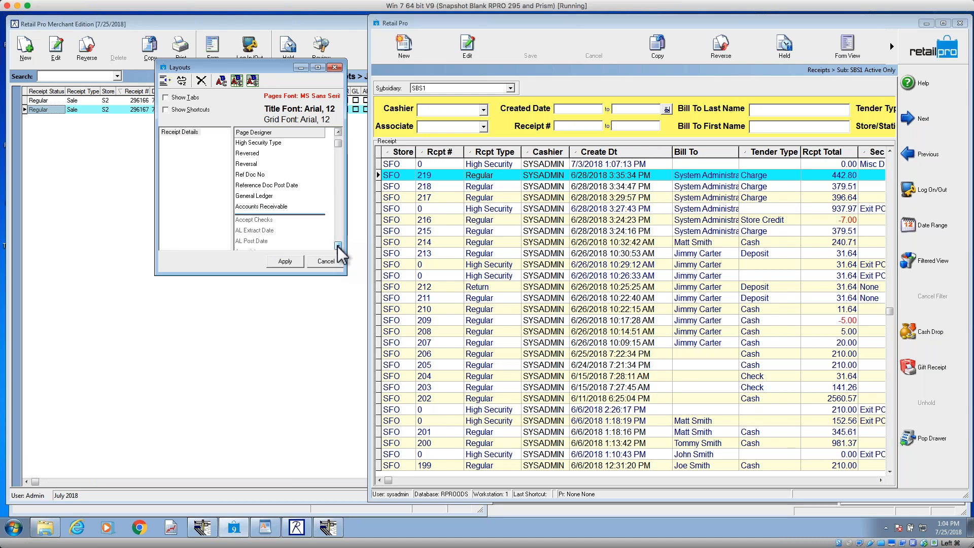
Step: Place Receipt # before Store in the Page Manager and apply, and move the Store column back to first place in the receipt list
drag(223, 66, 607, 95)
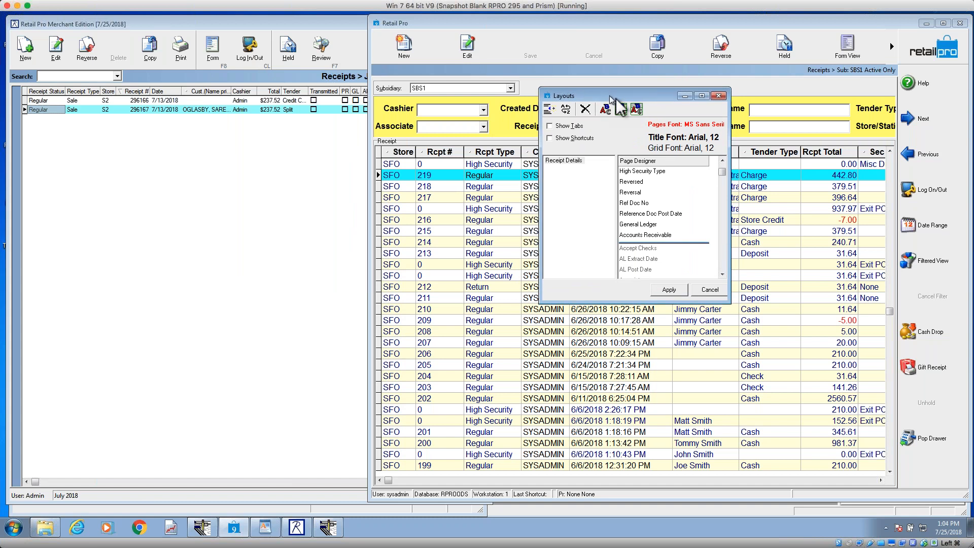
drag(723, 174, 723, 162)
click(642, 183)
drag(642, 181, 643, 172)
click(632, 183)
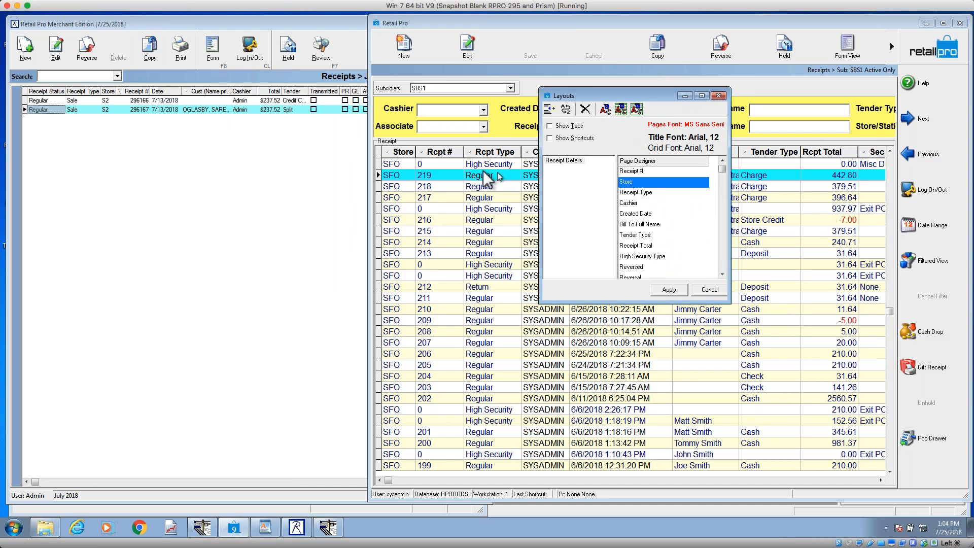
click(676, 292)
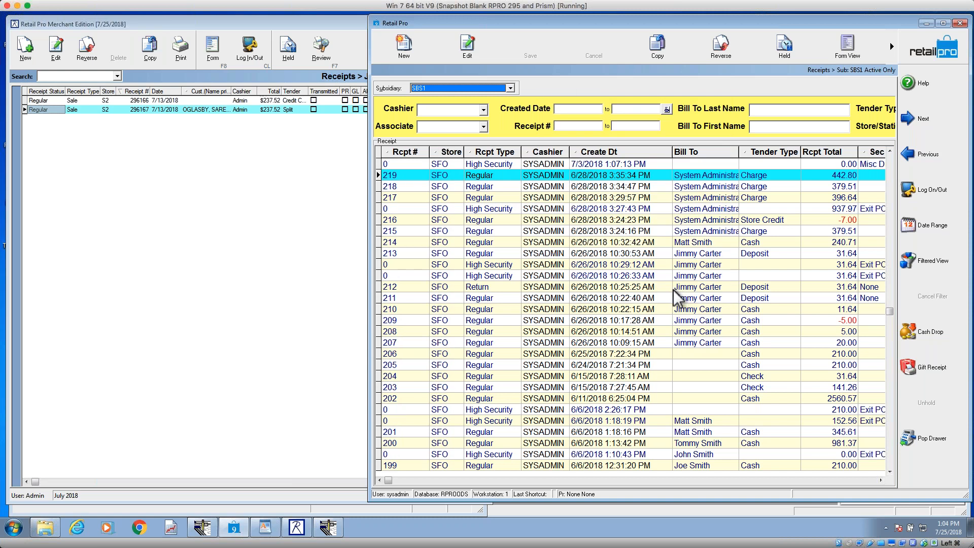
mouse_move(451, 152)
mouse_down()
mouse_move(386, 152)
mouse_move(446, 154)
mouse_move(417, 154)
mouse_up()
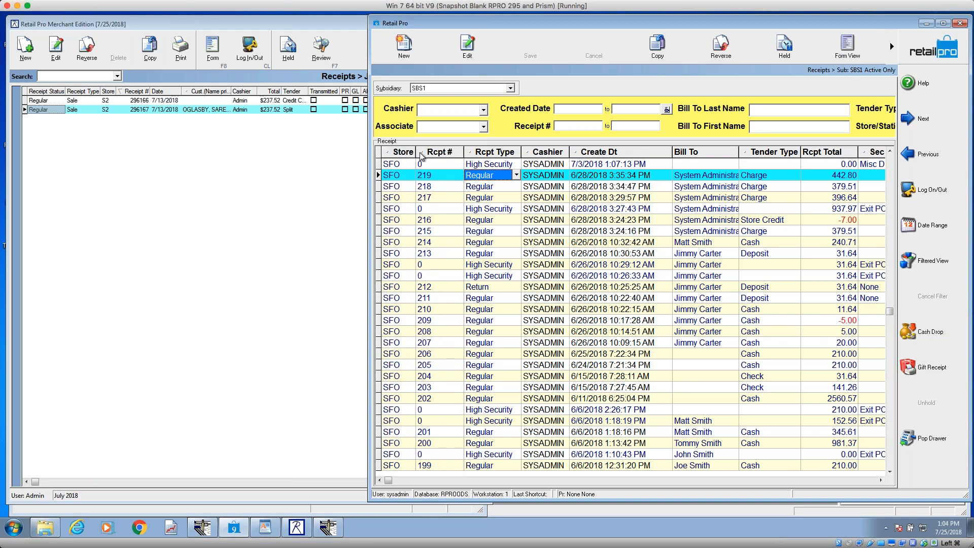
Step: Activate the Accept Checks column for the Retail Pro 9 receipt list in the Page Manager, apply it, and view the new column
right_click(499, 153)
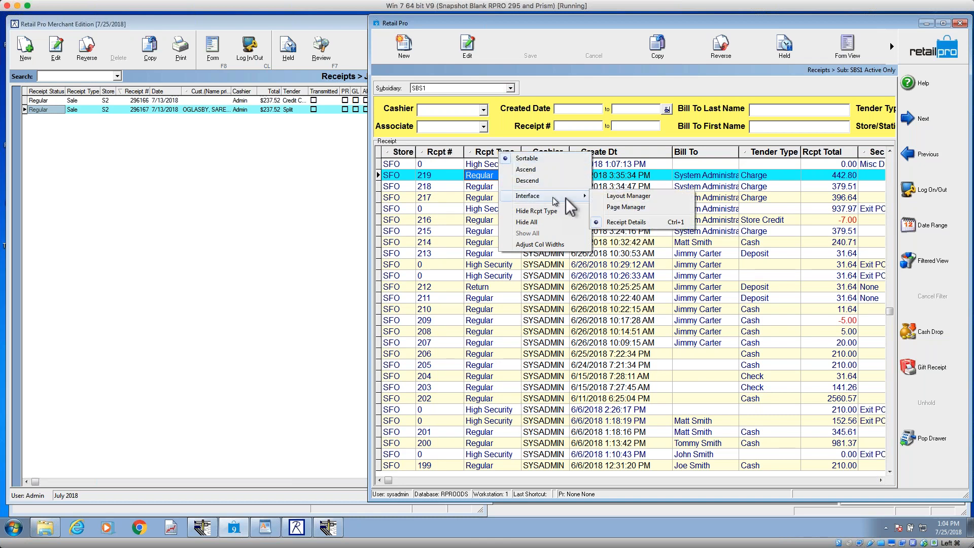
click(619, 202)
click(724, 265)
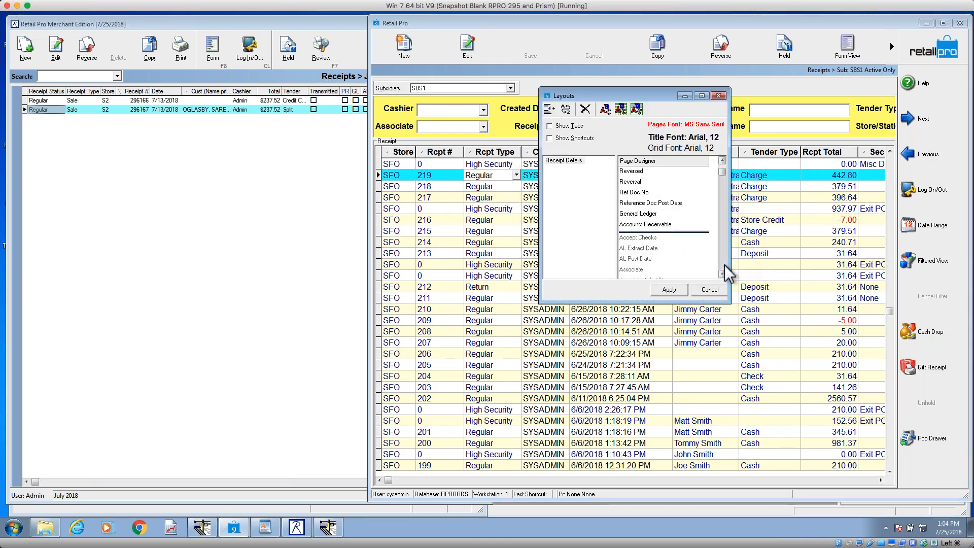
click(722, 161)
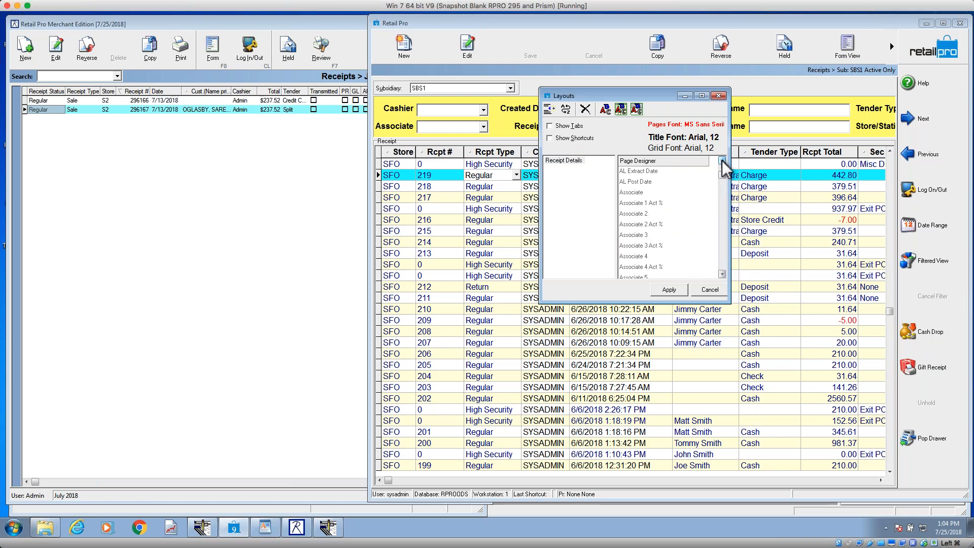
click(643, 185)
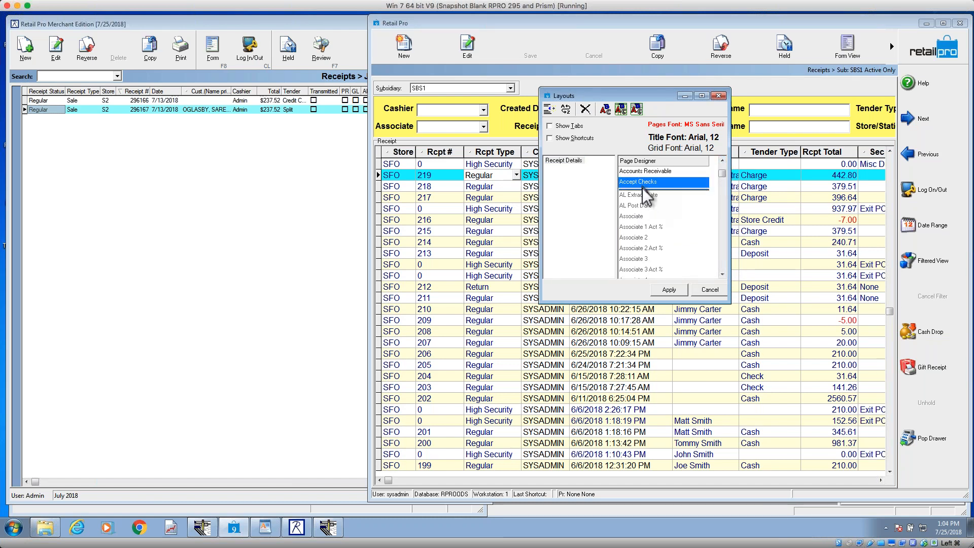
click(669, 289)
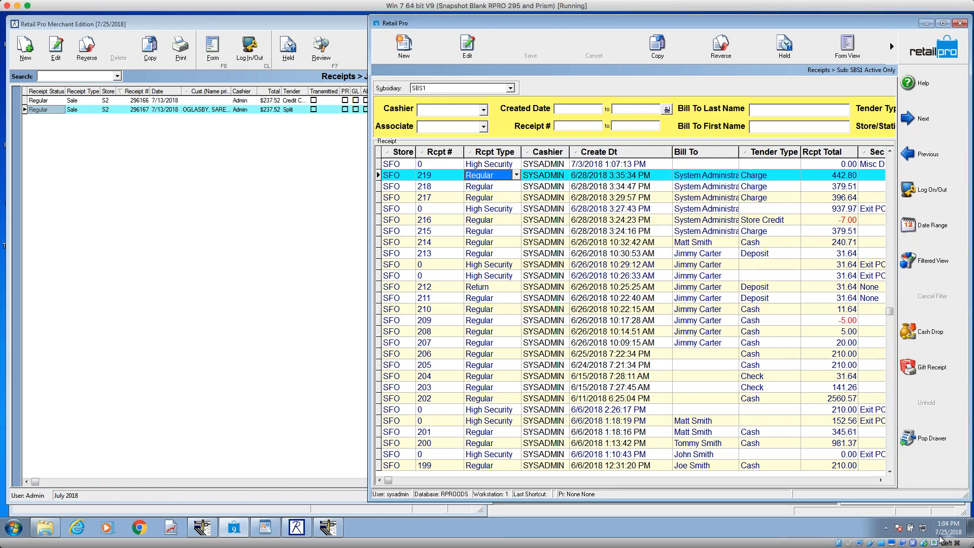
click(857, 481)
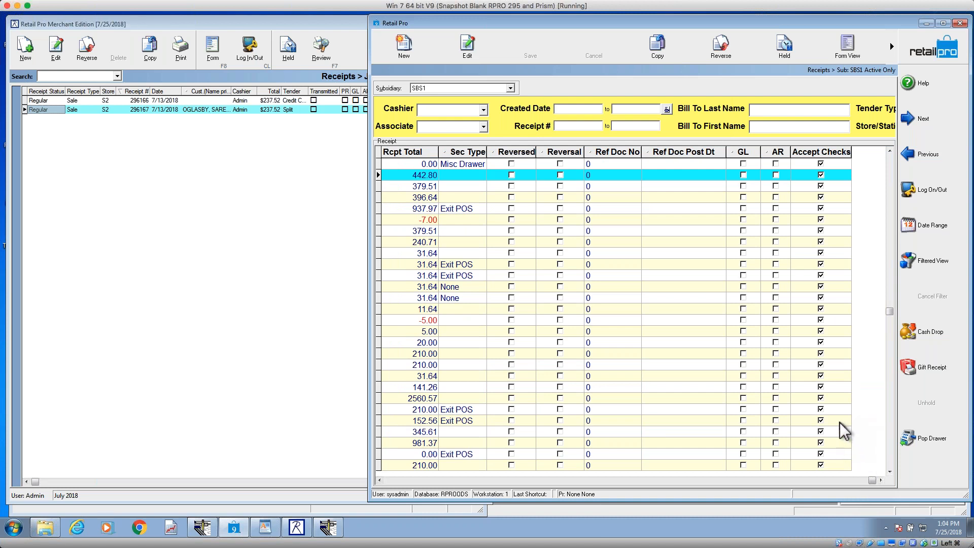
click(817, 164)
Step: Deactivate the Accept Checks column for the receipt list in the Page Manager and apply the change
right_click(702, 154)
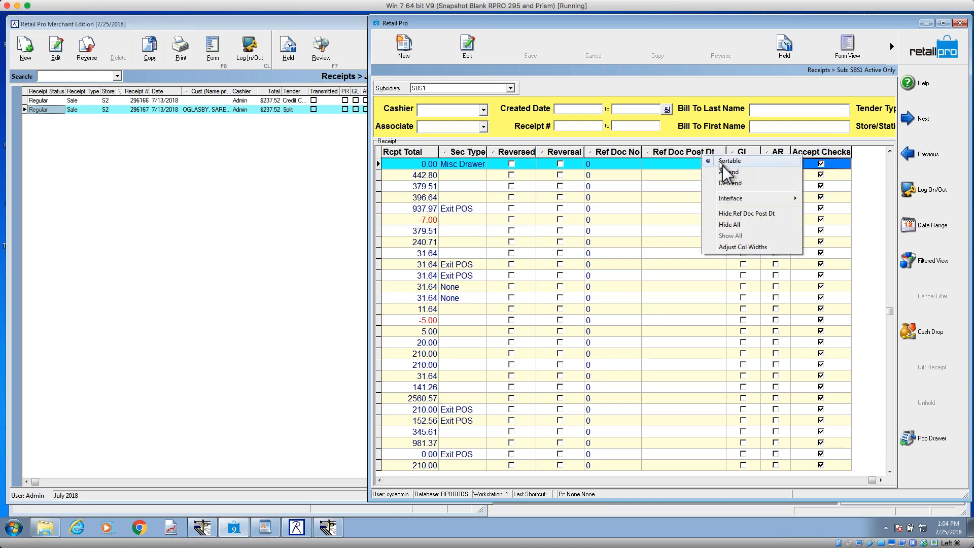
click(853, 212)
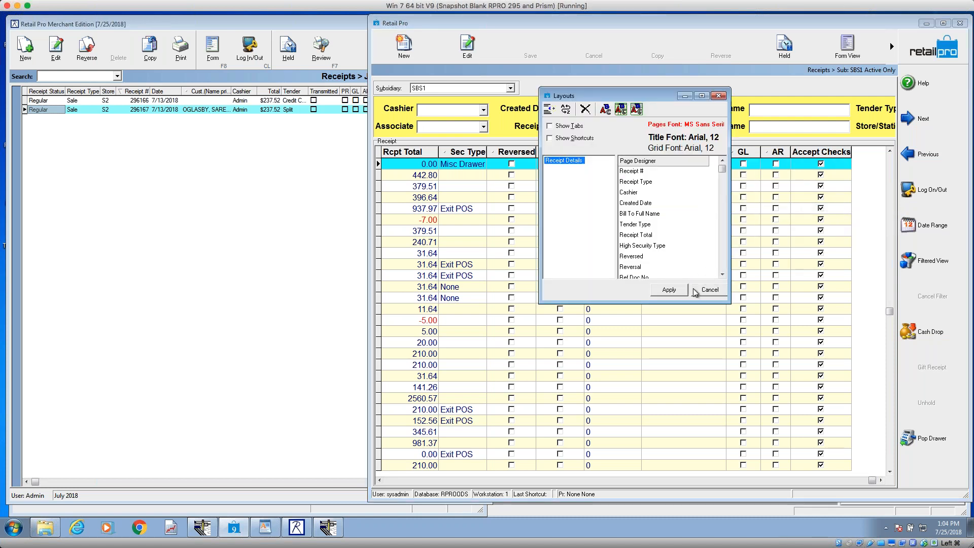
click(722, 274)
click(722, 274)
click(722, 274)
click(722, 274)
click(722, 274)
click(722, 274)
click(662, 256)
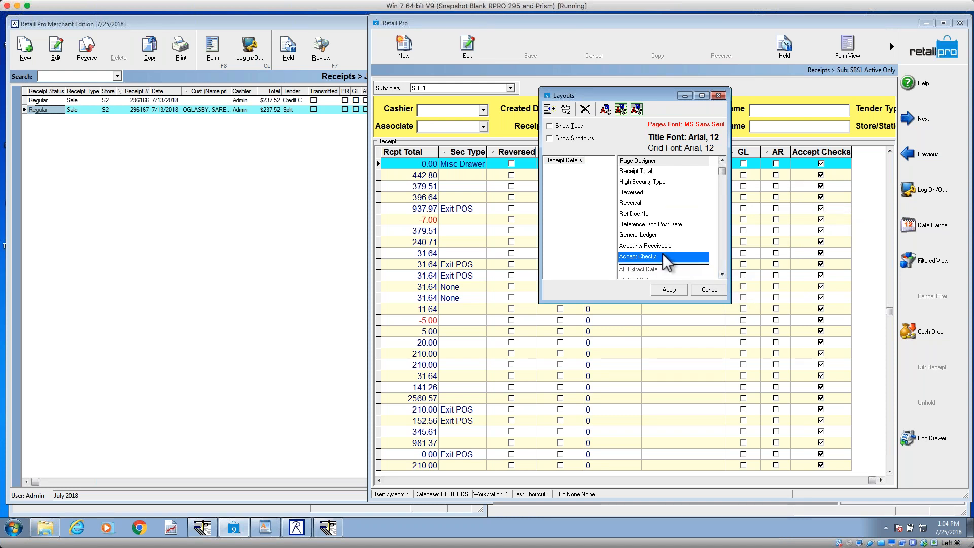
double_click(665, 256)
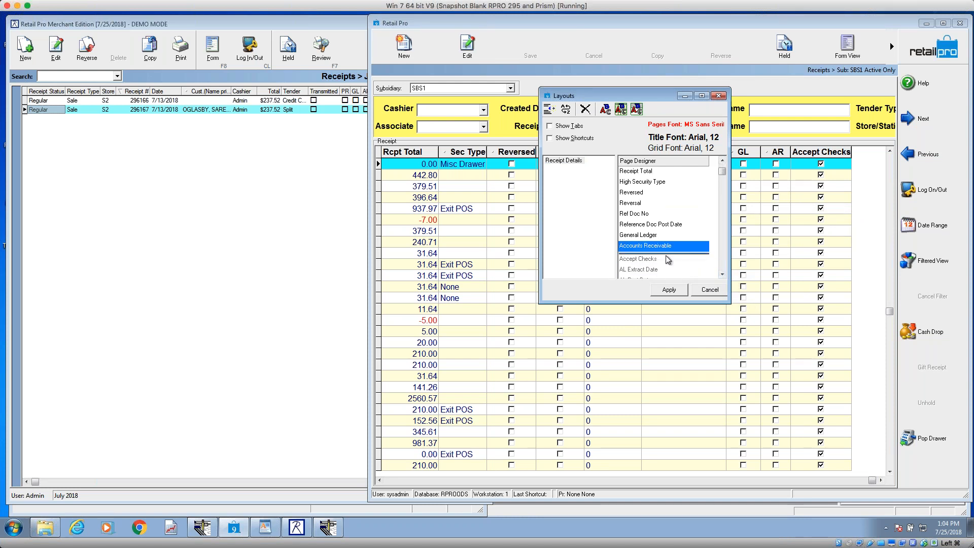
click(671, 288)
Step: Switch to Merchant Edition and try to add the Notes field to the Lookup page in the Page Manager, applying it
click(236, 92)
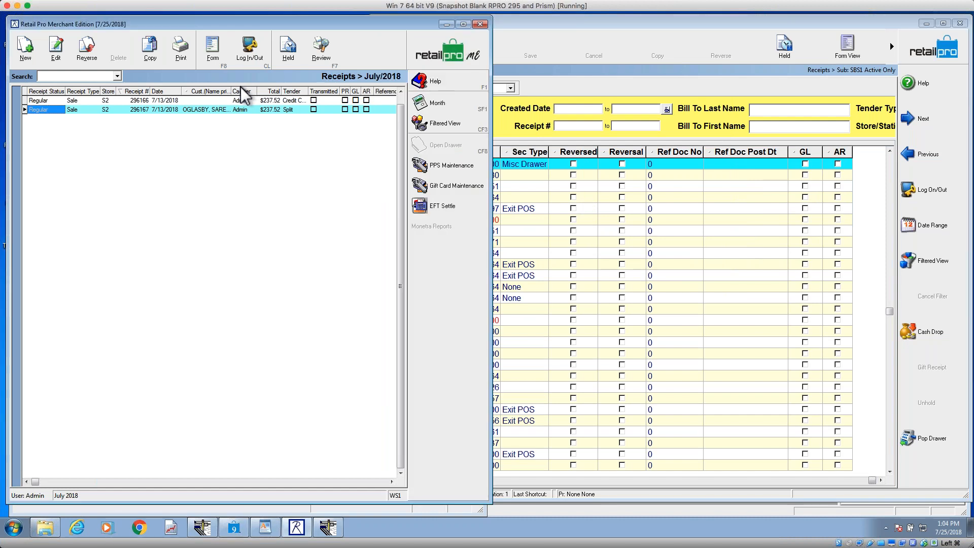
right_click(241, 92)
mouse_move(284, 97)
click(386, 108)
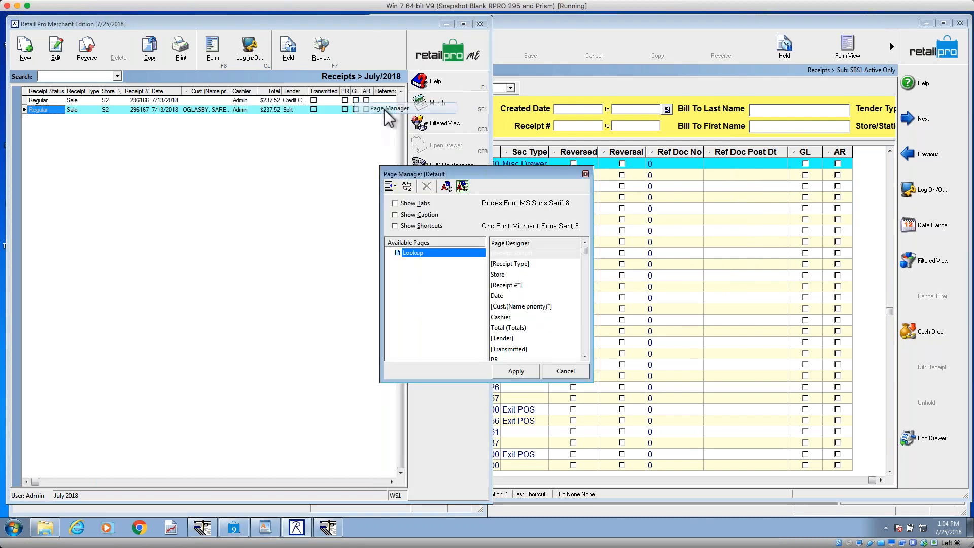
click(586, 347)
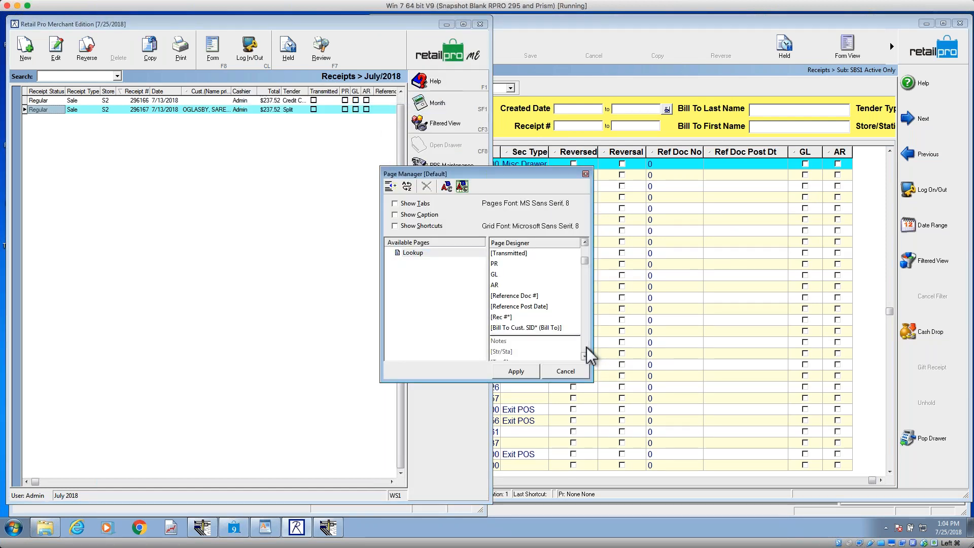
click(512, 343)
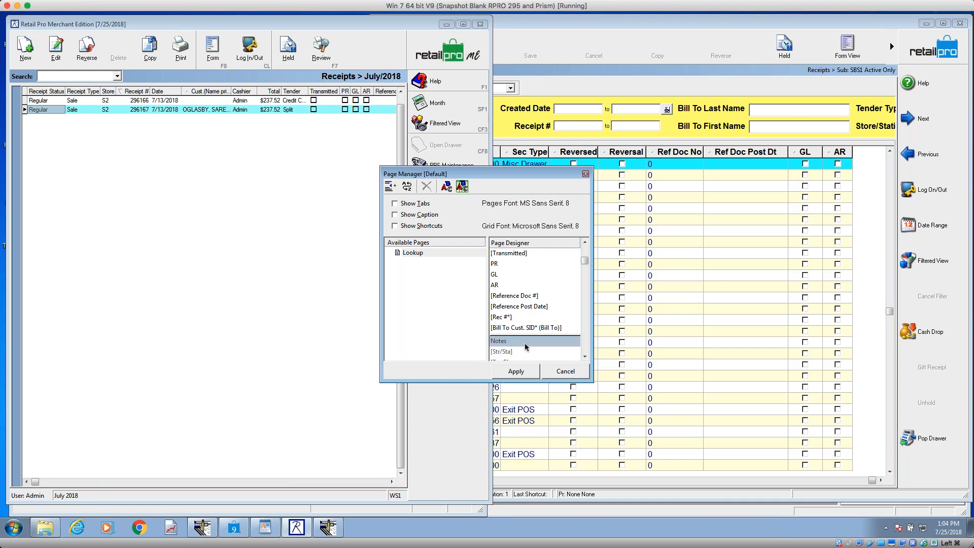
click(526, 372)
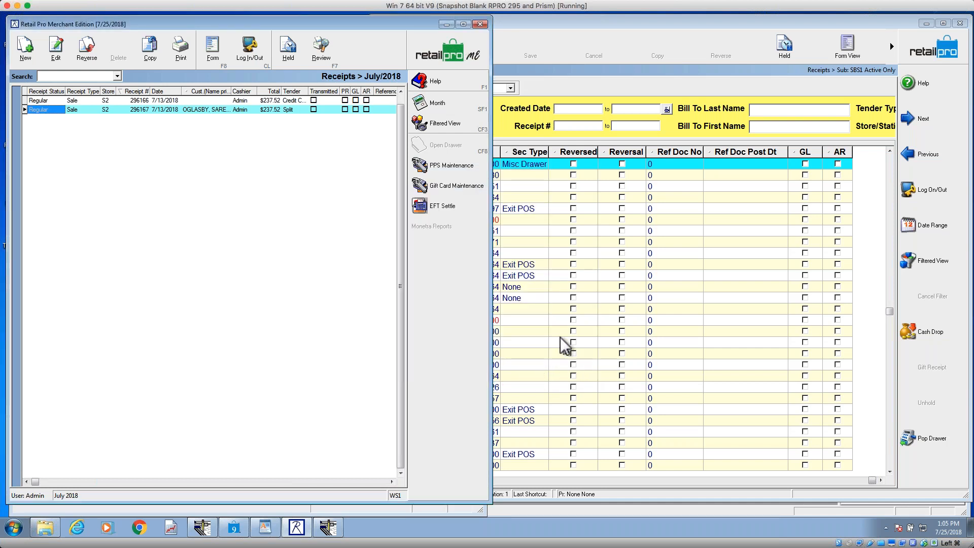
Step: Examine the inactive Lookup page fields in the Merchant Edition Page Manager, such as Disc %, Shipping (Totals) and Fee (Totals), and close it unapplied
right_click(224, 93)
mouse_move(254, 98)
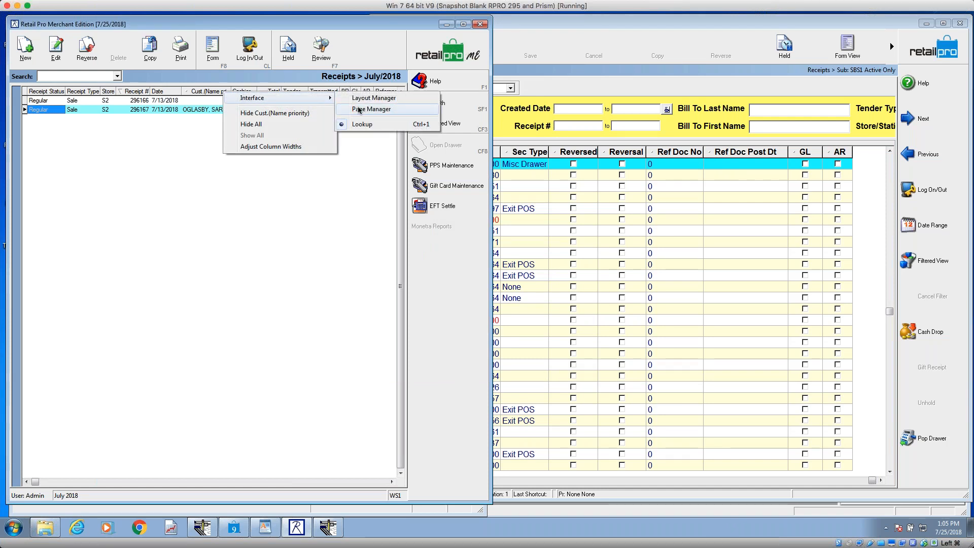
click(359, 110)
click(585, 347)
click(586, 348)
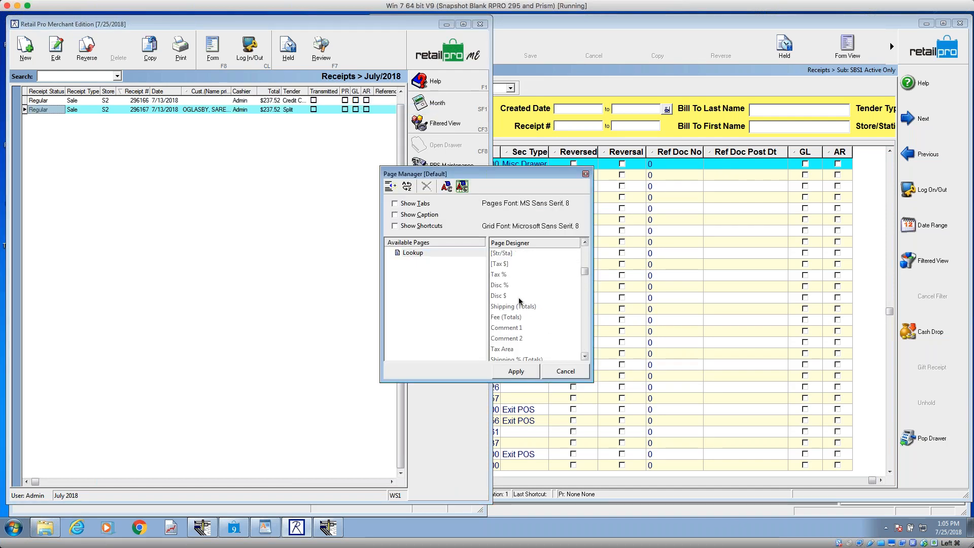
click(496, 277)
click(499, 286)
click(497, 307)
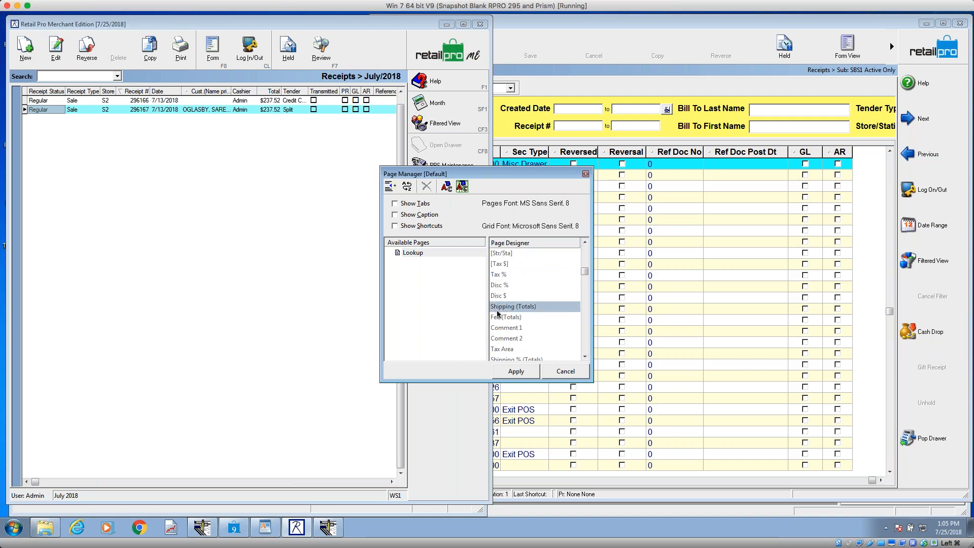
click(497, 318)
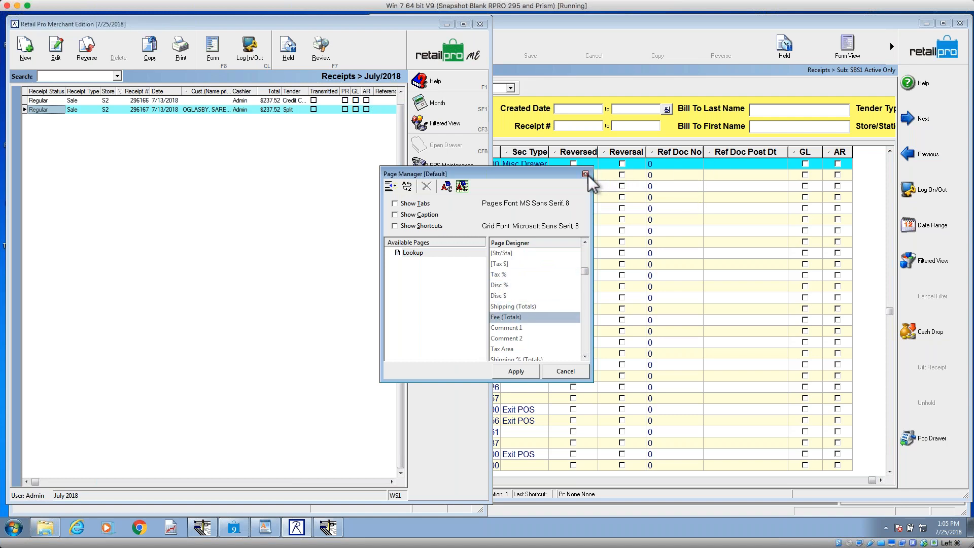
click(585, 173)
Step: Switch to Retail Pro 9, examine the inactive receipt list fields below Accept Checks in the Page Manager, and cancel it
right_click(624, 152)
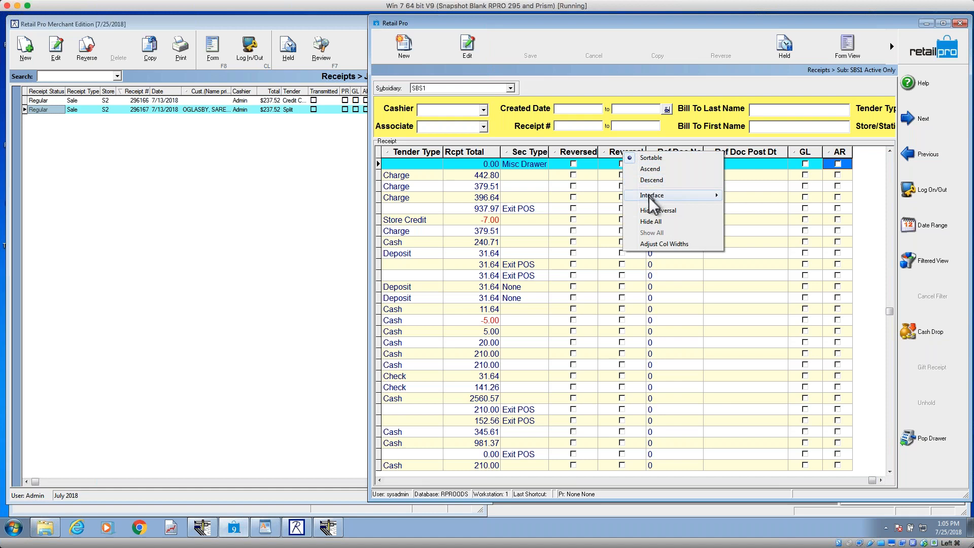
mouse_move(660, 194)
click(772, 202)
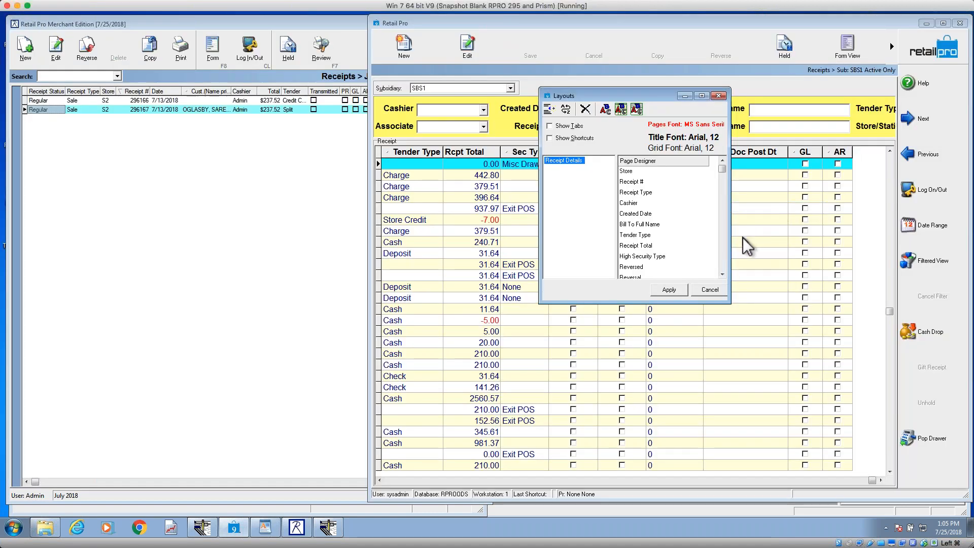
scroll(723, 274, down, 3)
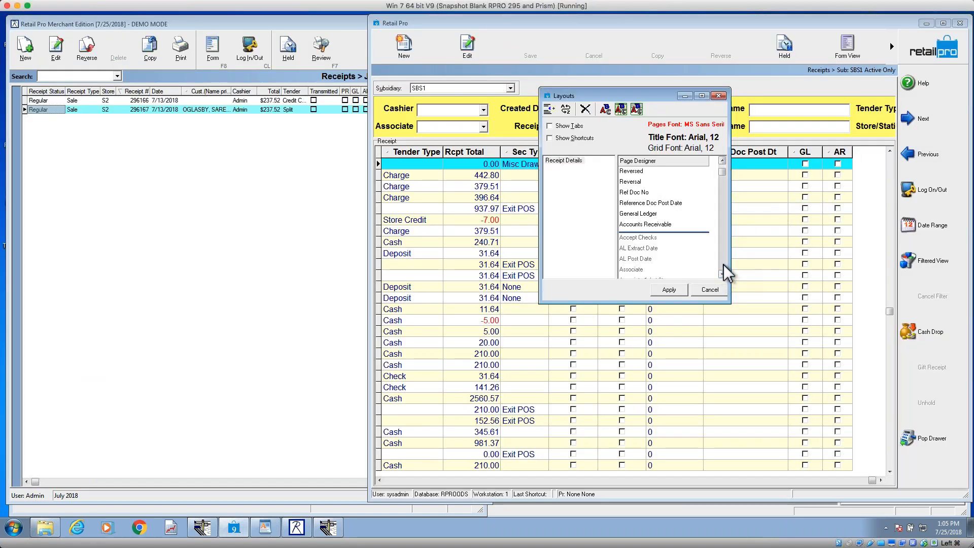
click(628, 239)
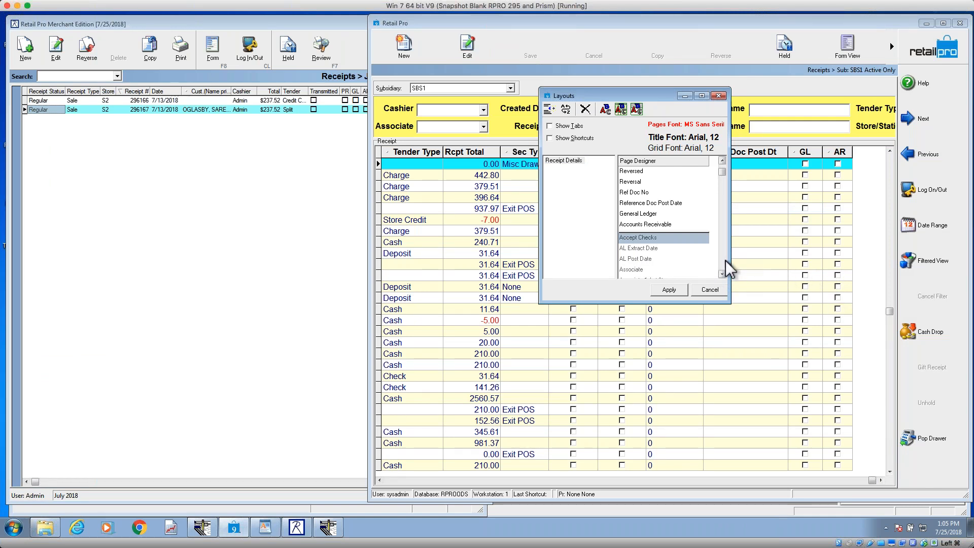
scroll(726, 260, down, 3)
scroll(725, 261, down, 6)
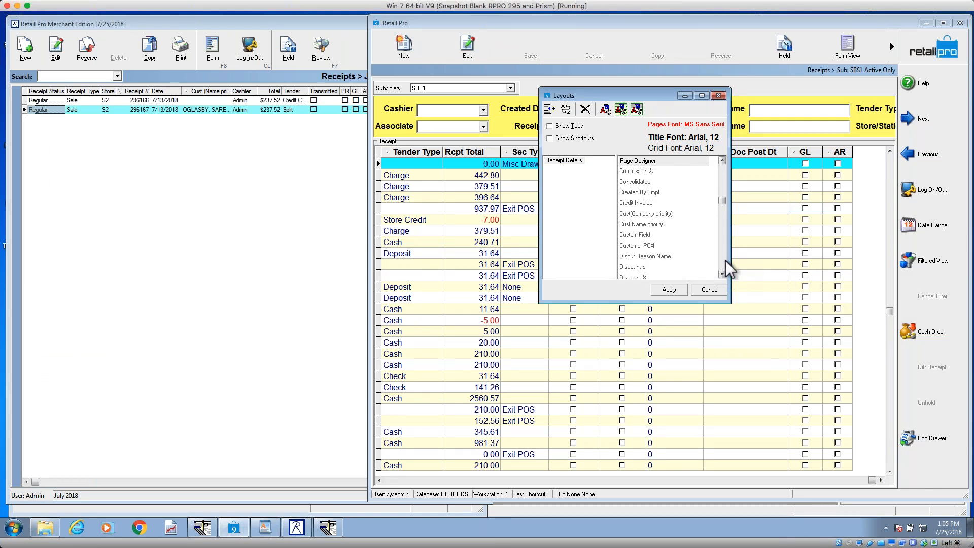
click(723, 290)
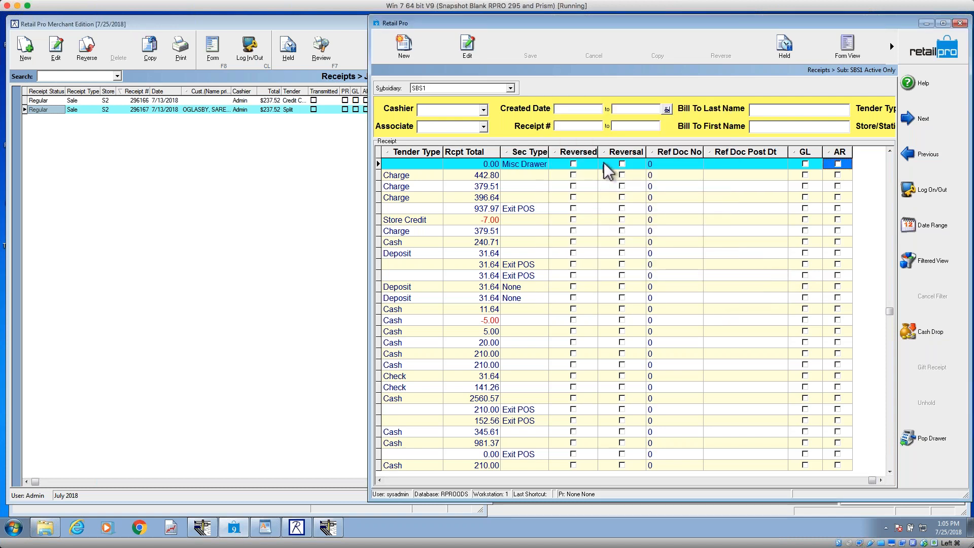
Step: Add a new page to the receipt list in the Page Manager and enable Show Tabs
right_click(608, 154)
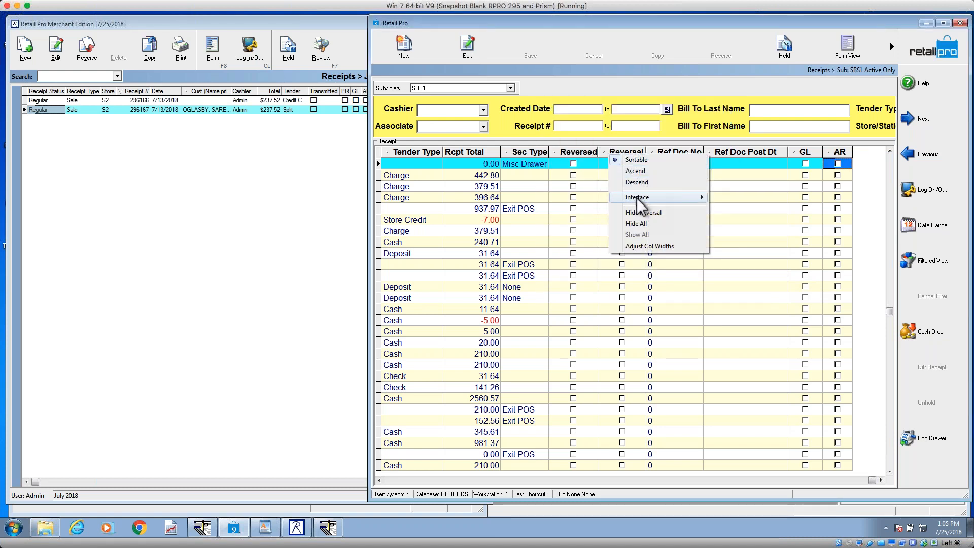
mouse_move(637, 197)
click(739, 208)
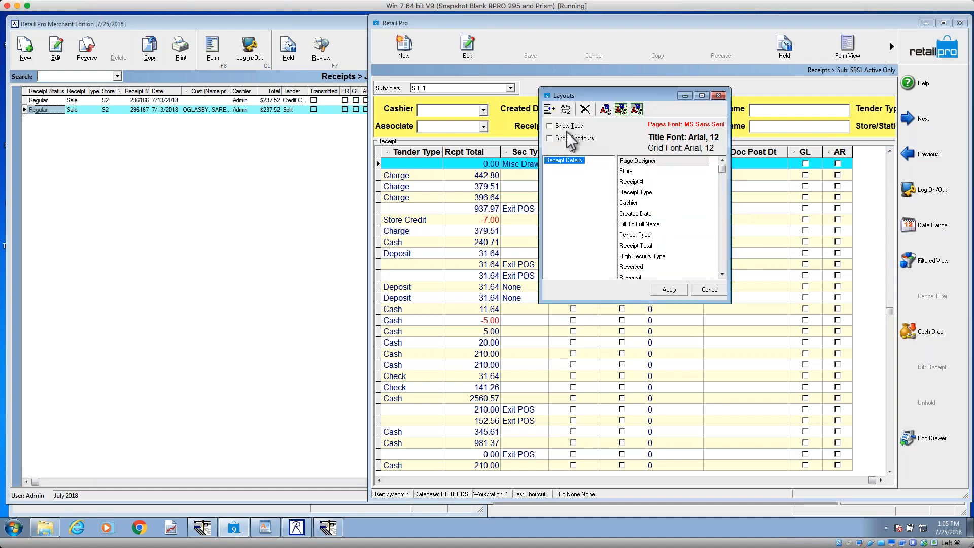
click(551, 110)
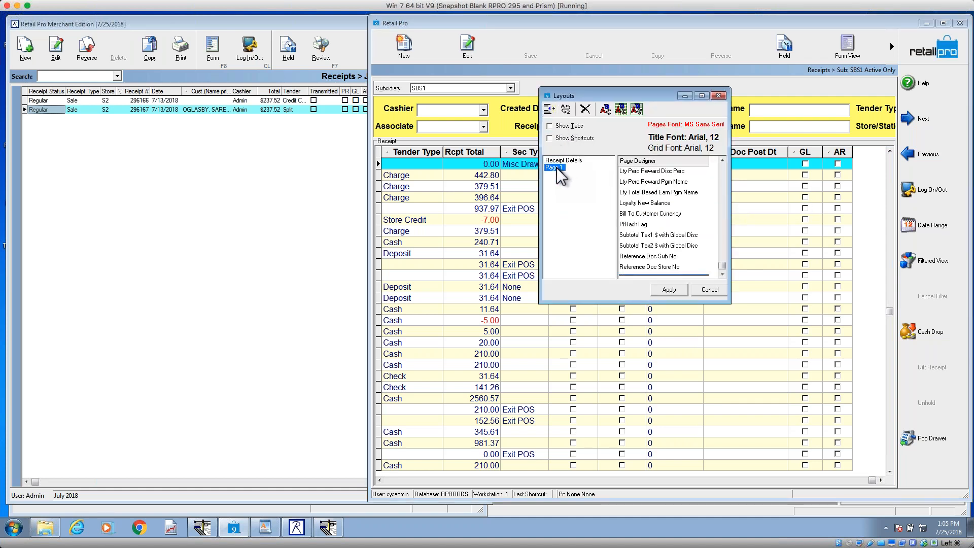
click(561, 126)
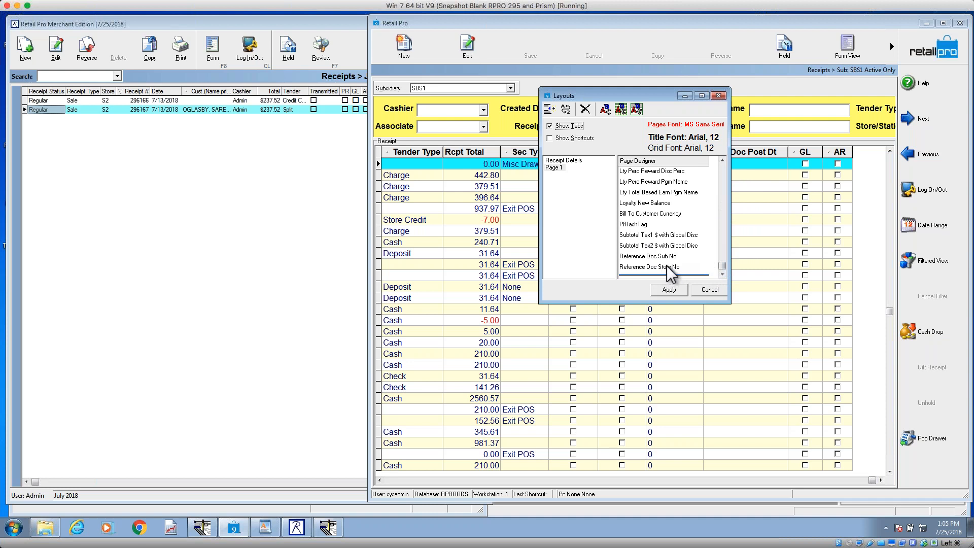
Step: Review the new page's active fields back to the start of the list and select Transaction Time
click(724, 175)
click(724, 175)
click(723, 175)
click(724, 174)
click(724, 174)
click(724, 174)
click(724, 174)
click(724, 174)
click(724, 174)
click(724, 175)
click(724, 175)
click(724, 175)
click(629, 170)
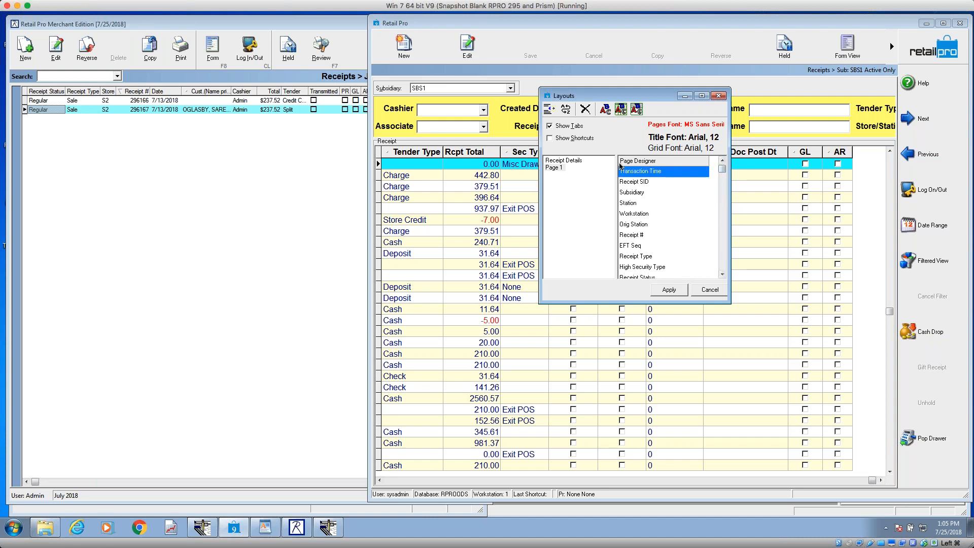
Step: Deactivate every field on Page 1 except Receipt SID and apply the layout
click(554, 167)
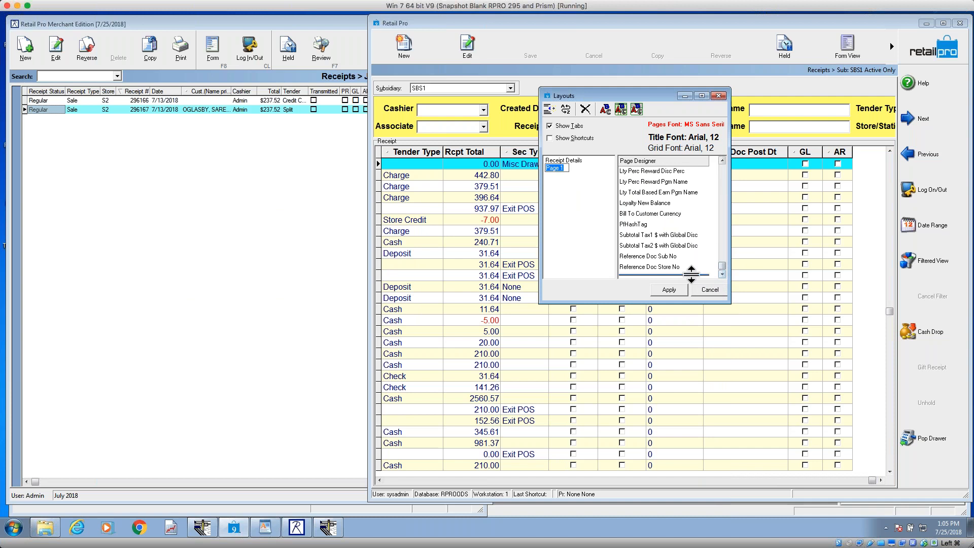
drag(691, 275, 680, 217)
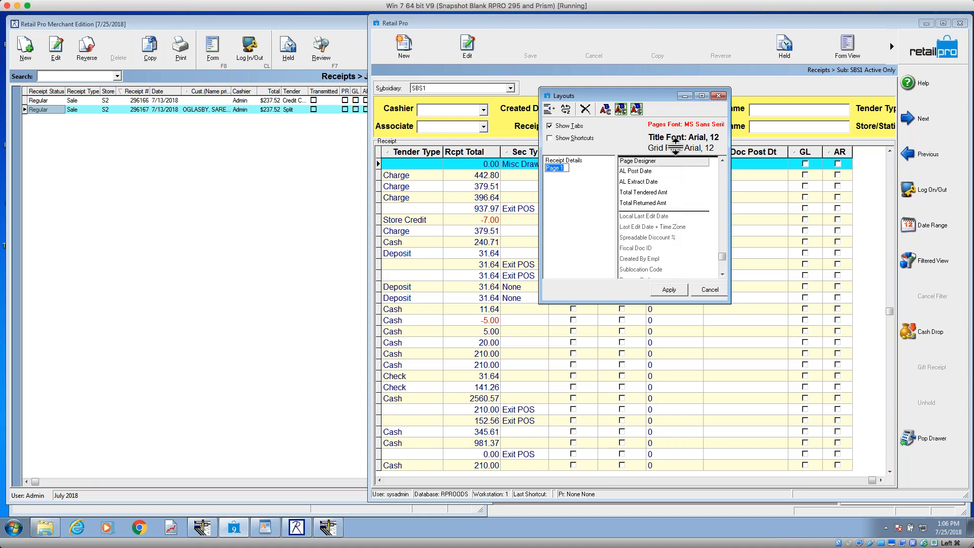
drag(675, 142, 657, 173)
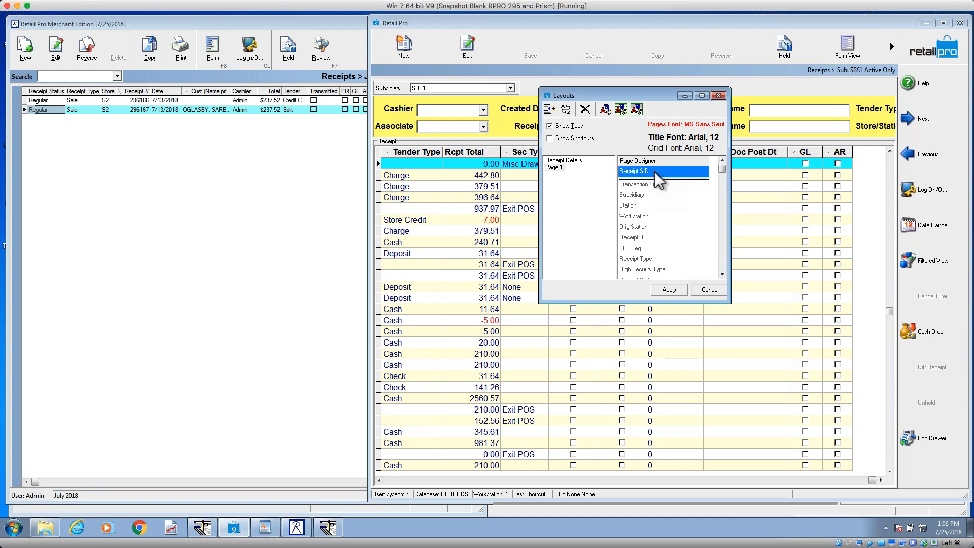
click(670, 290)
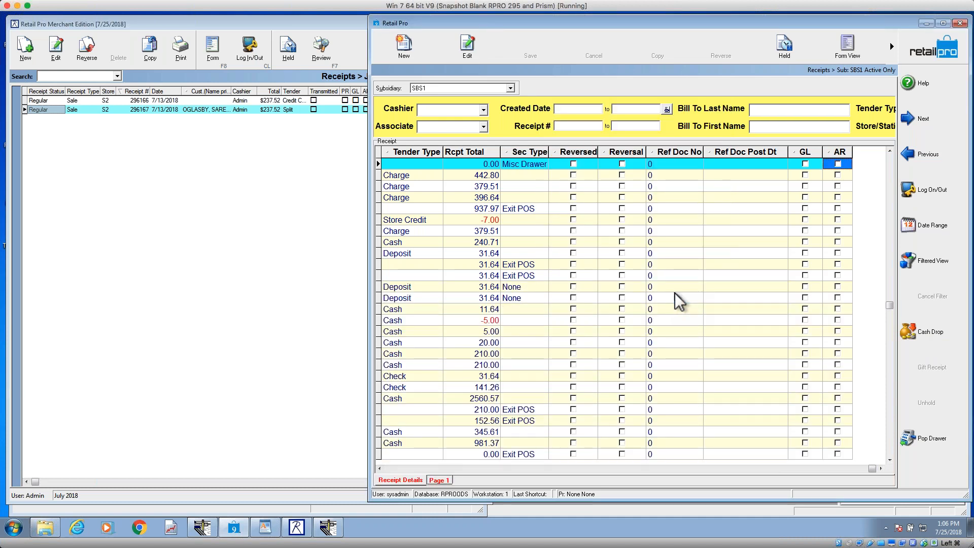
Step: Display Page 1, reopen its Page Manager and examine the order of the inactive fields
click(438, 480)
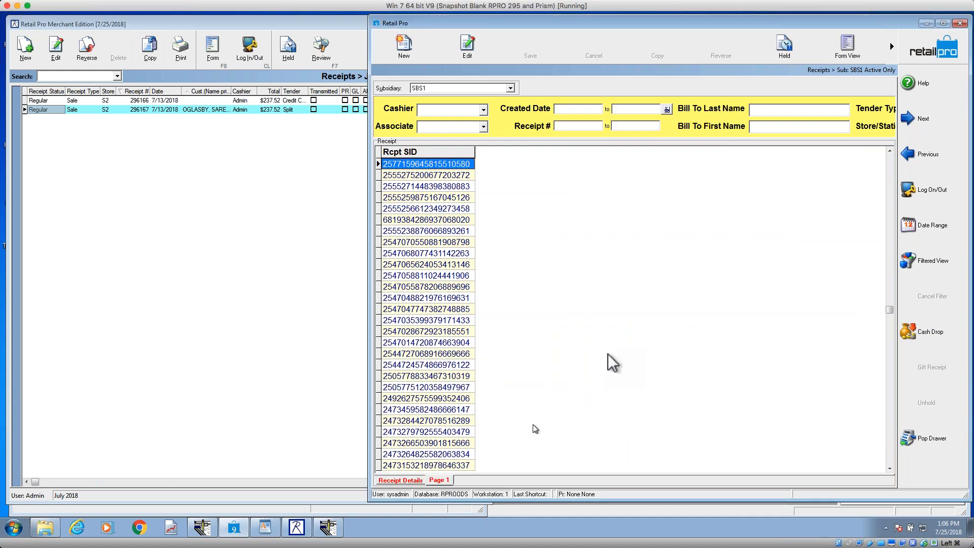
right_click(448, 152)
mouse_move(475, 159)
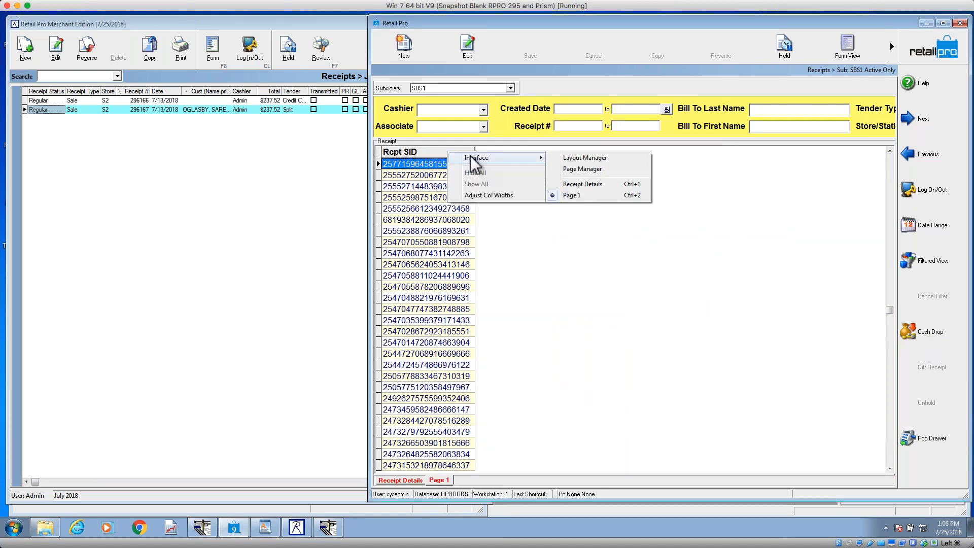
click(597, 170)
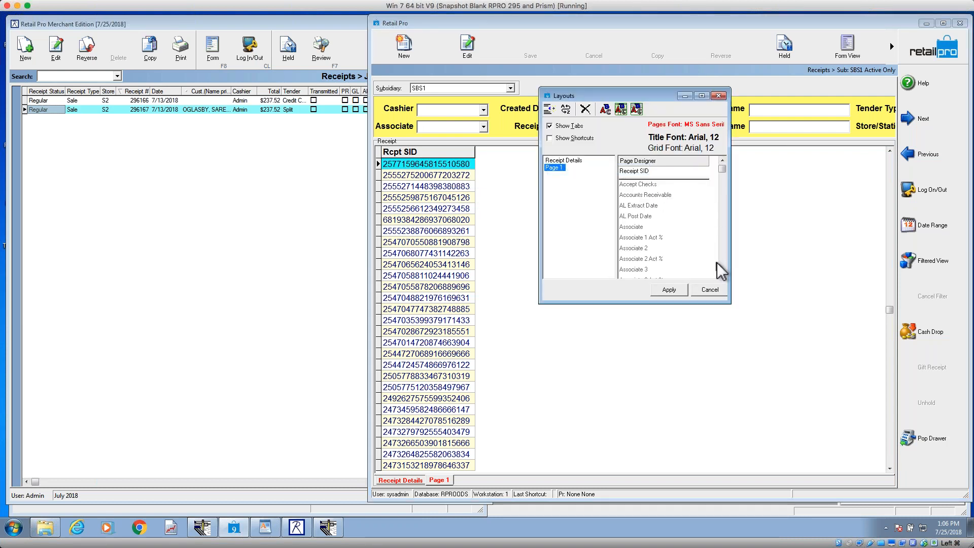
drag(722, 167, 723, 243)
scroll(724, 207, up, 3)
scroll(722, 201, up, 6)
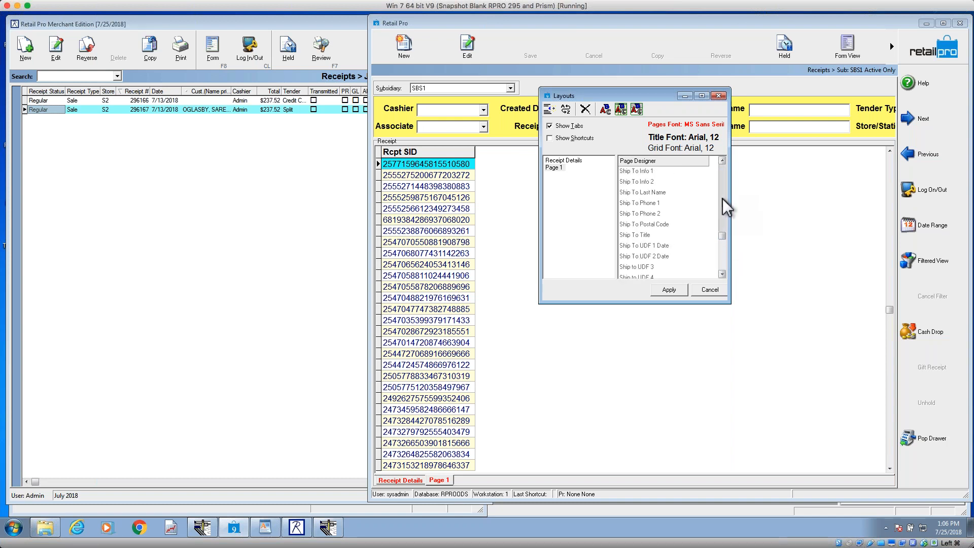
scroll(723, 196, up, 7)
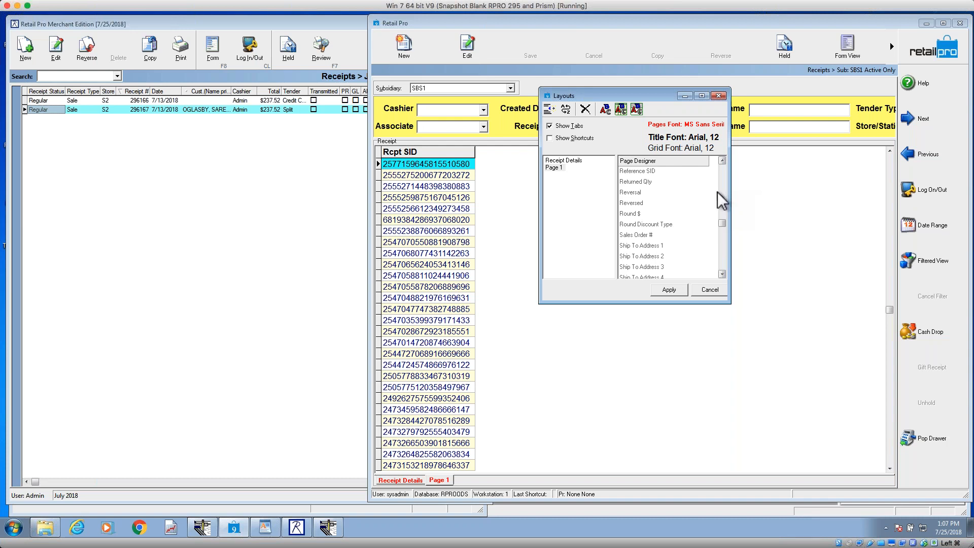
Step: Replace Receipt SID with Receipt # as the only active field on Page 1 and apply the layout
click(723, 160)
click(724, 160)
click(723, 160)
click(723, 160)
click(723, 160)
click(723, 160)
click(723, 159)
click(723, 160)
click(723, 160)
click(723, 160)
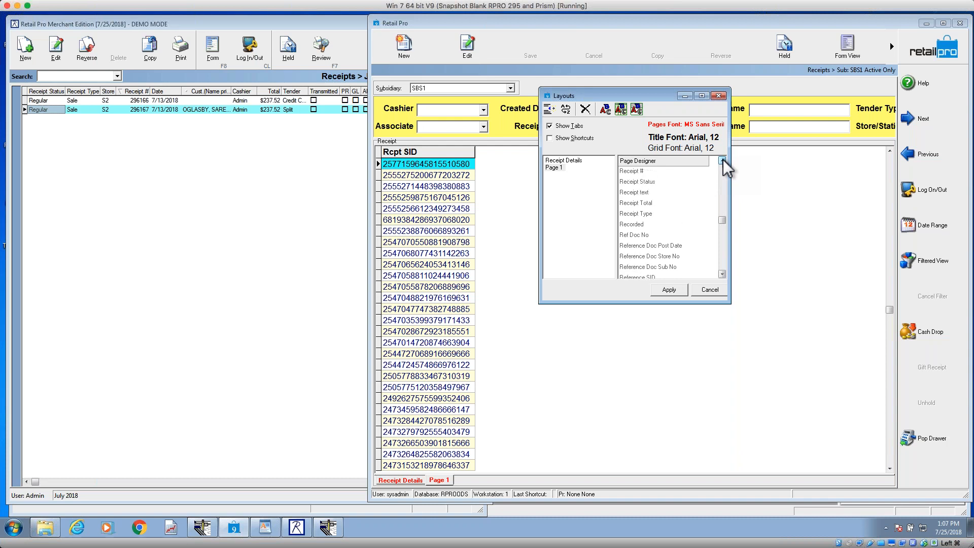
click(667, 172)
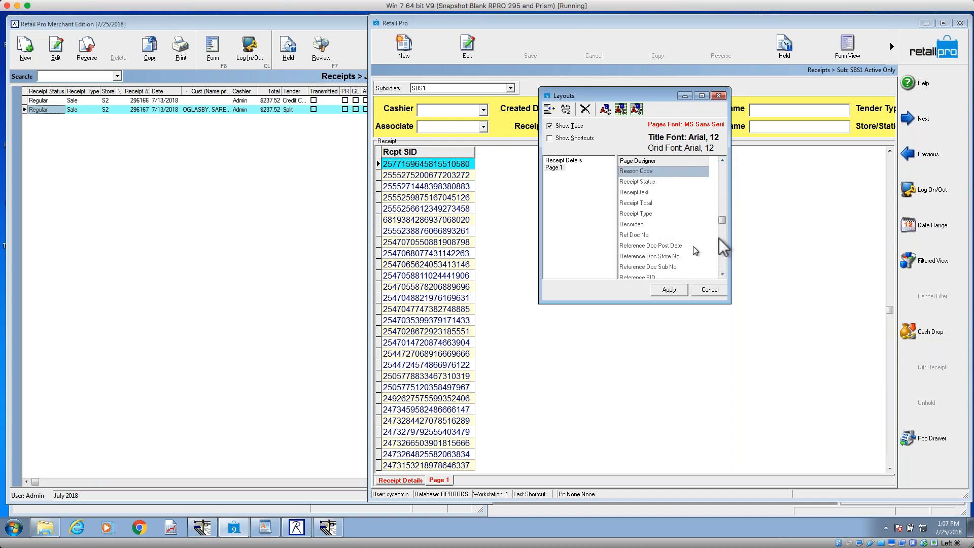
drag(723, 221, 723, 168)
click(651, 171)
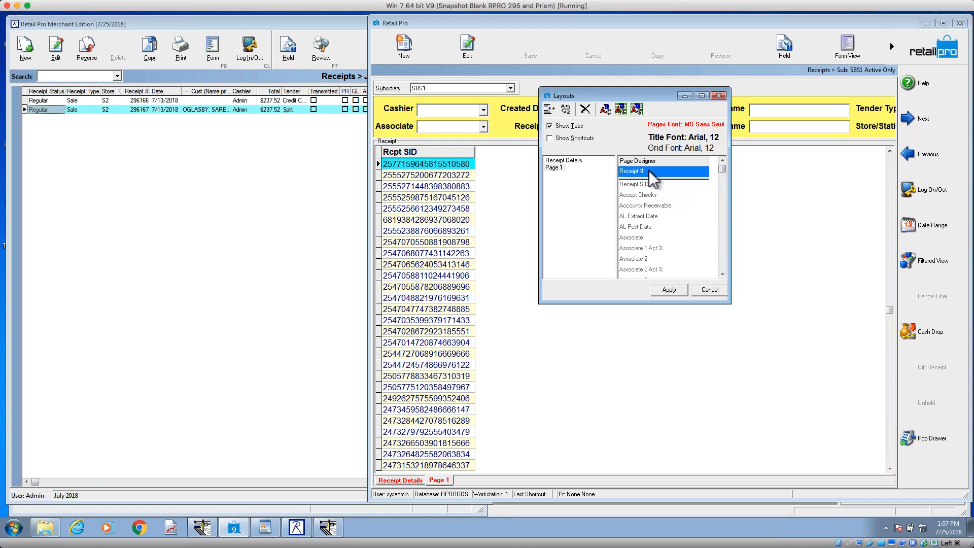
click(677, 290)
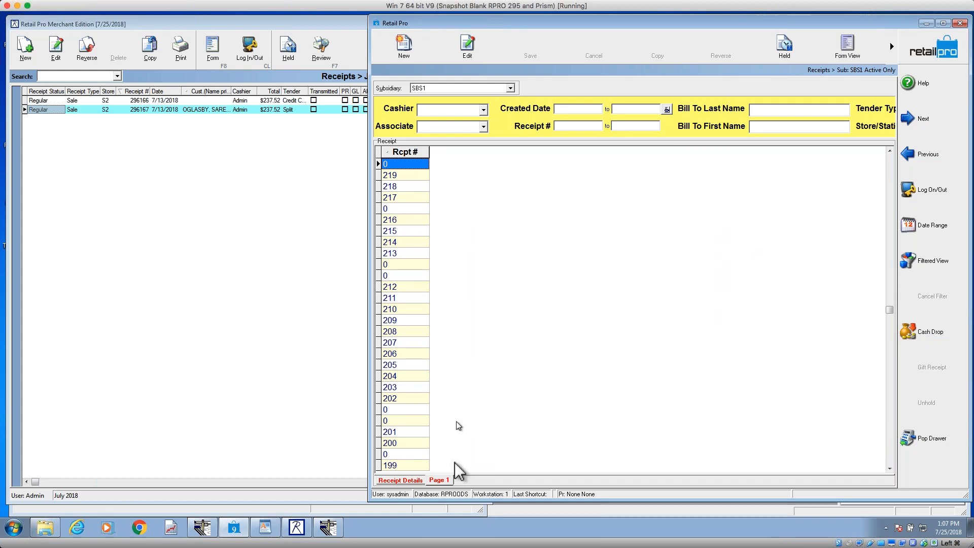
Step: Delete Page 1 from the receipt list in the Page Manager, disable Show Tabs and apply the change
right_click(421, 154)
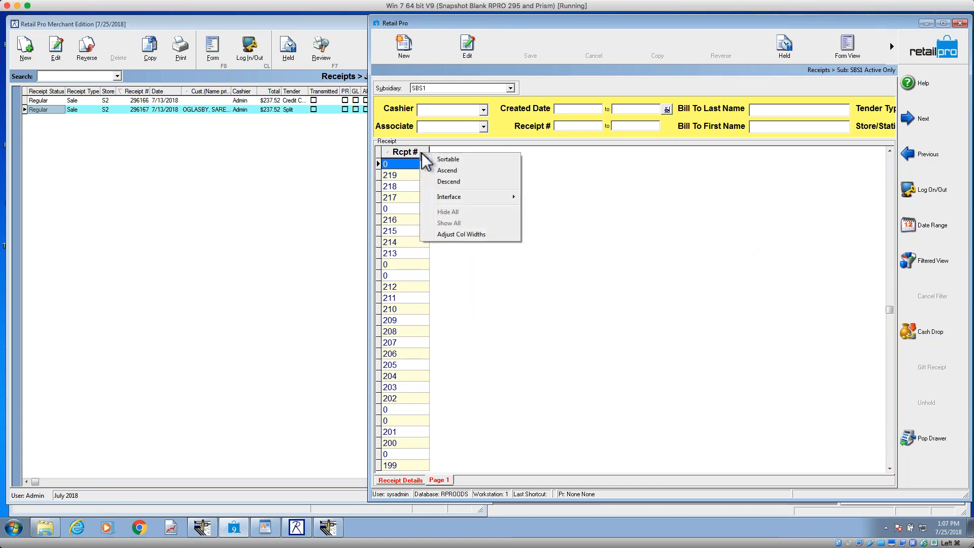
mouse_move(451, 197)
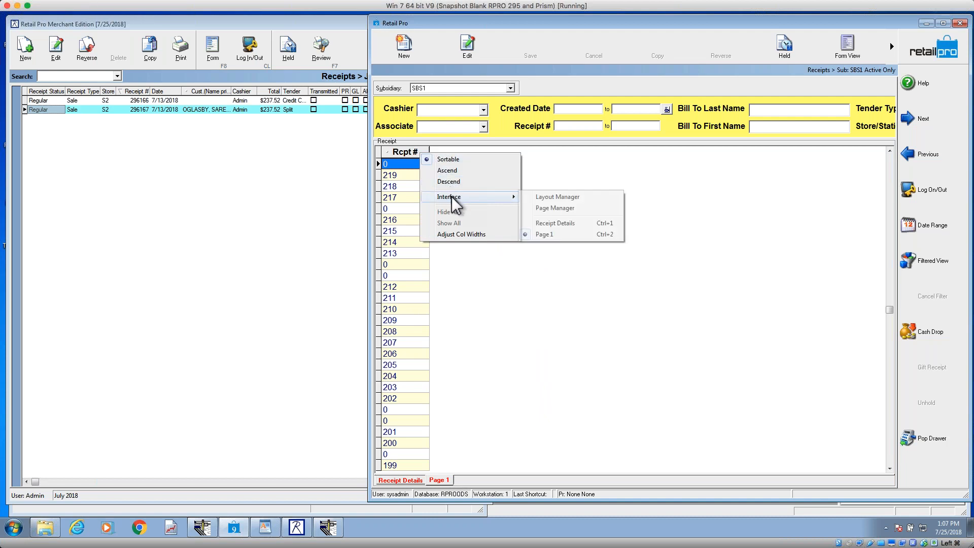
click(579, 208)
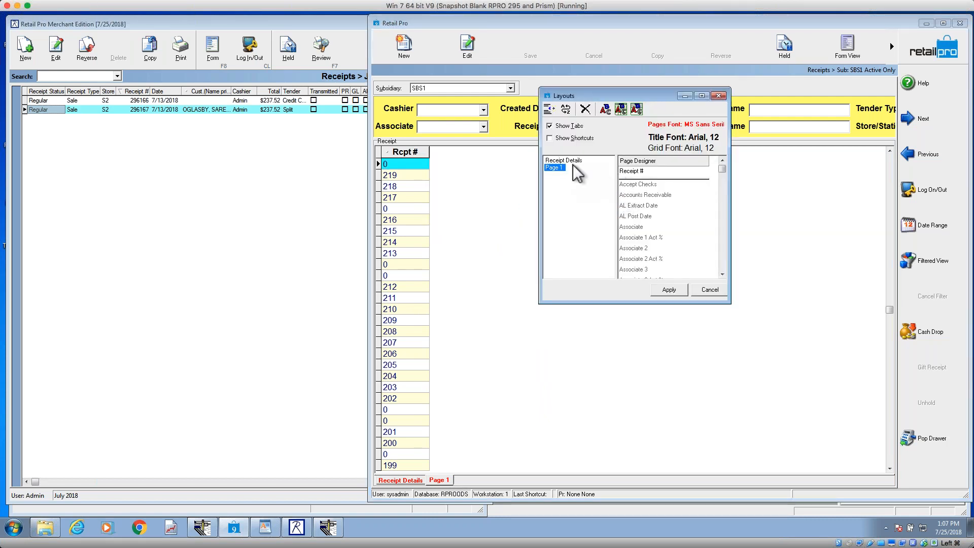
click(587, 109)
click(552, 127)
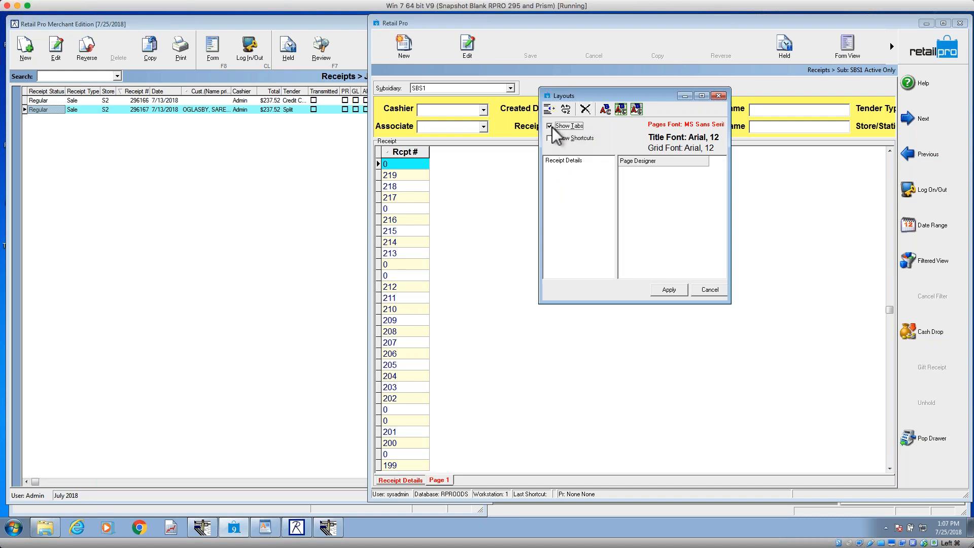
click(671, 290)
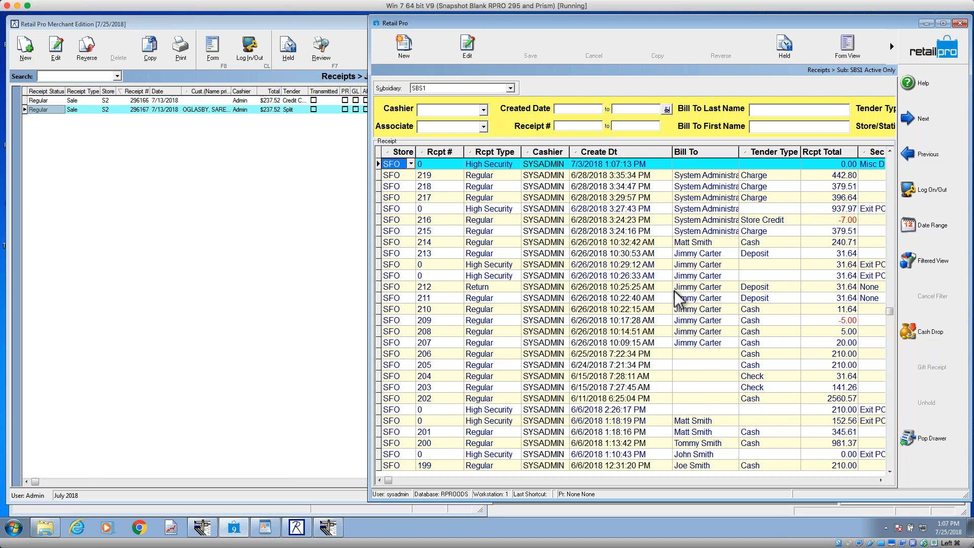
Step: Switch the receipt to form view, check the form's pages in its Page Manager and cancel it
click(857, 54)
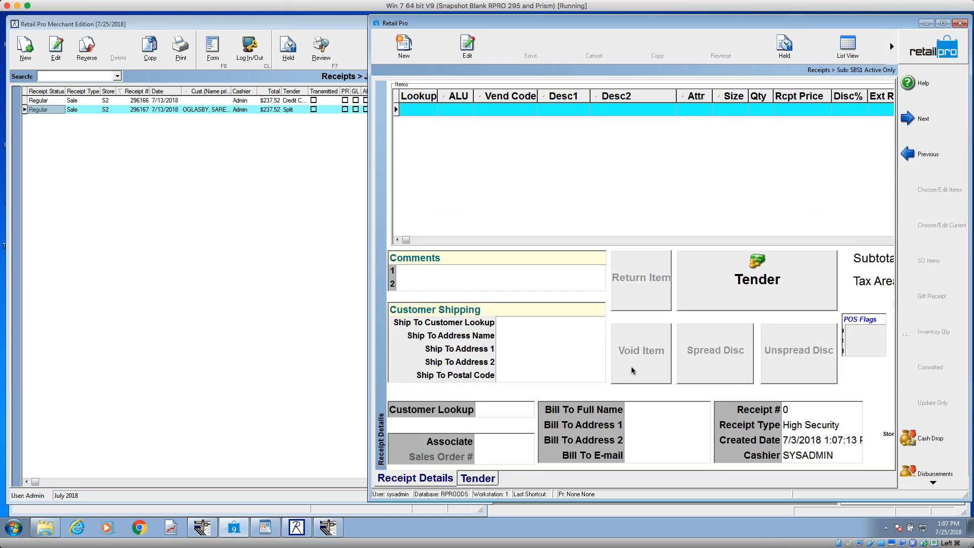
right_click(590, 300)
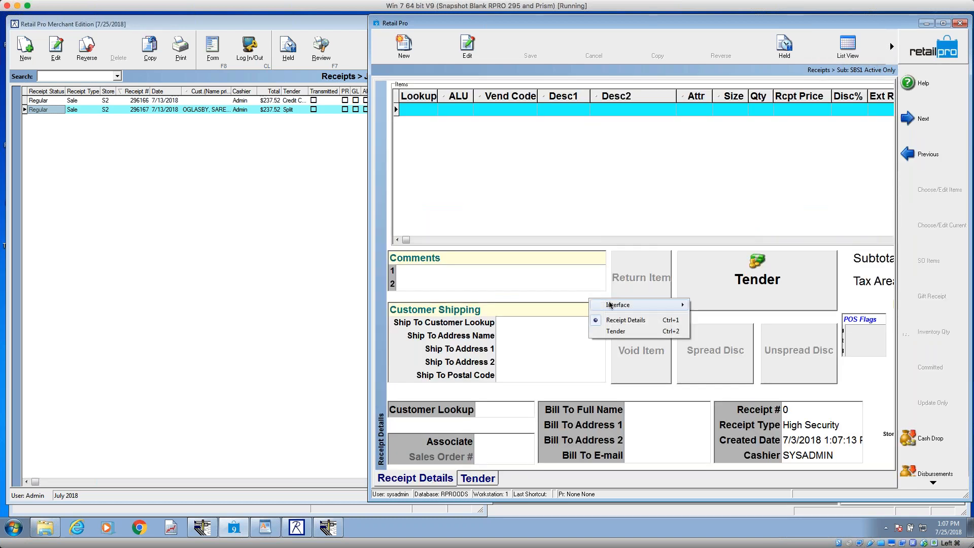
mouse_move(670, 305)
click(725, 316)
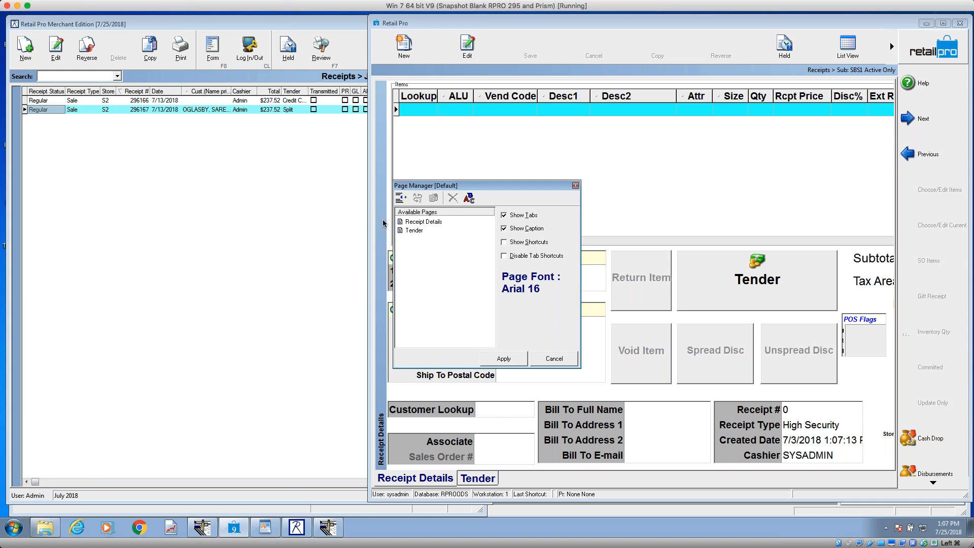
click(563, 360)
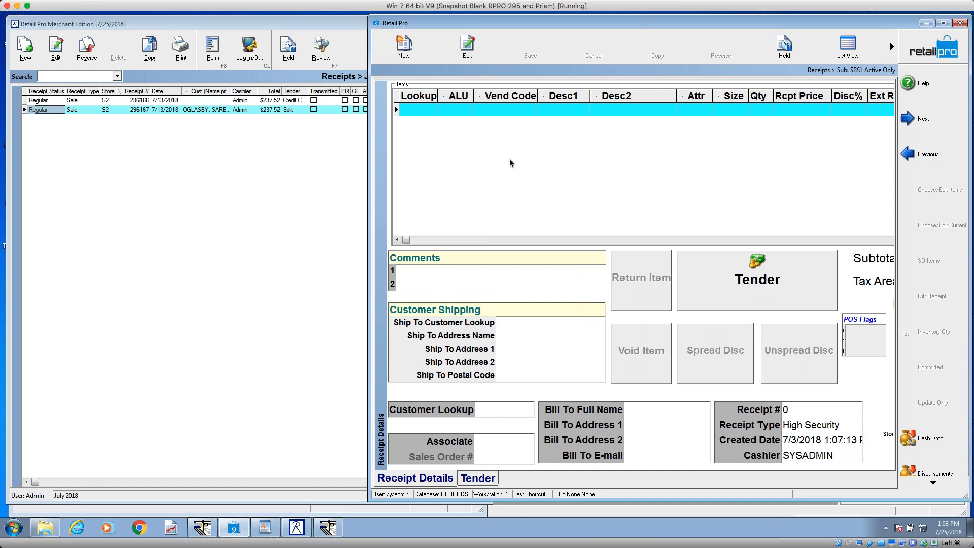
Step: Examine the active and inactive fields of the Items grid in its Page Manager and cancel it
click(413, 108)
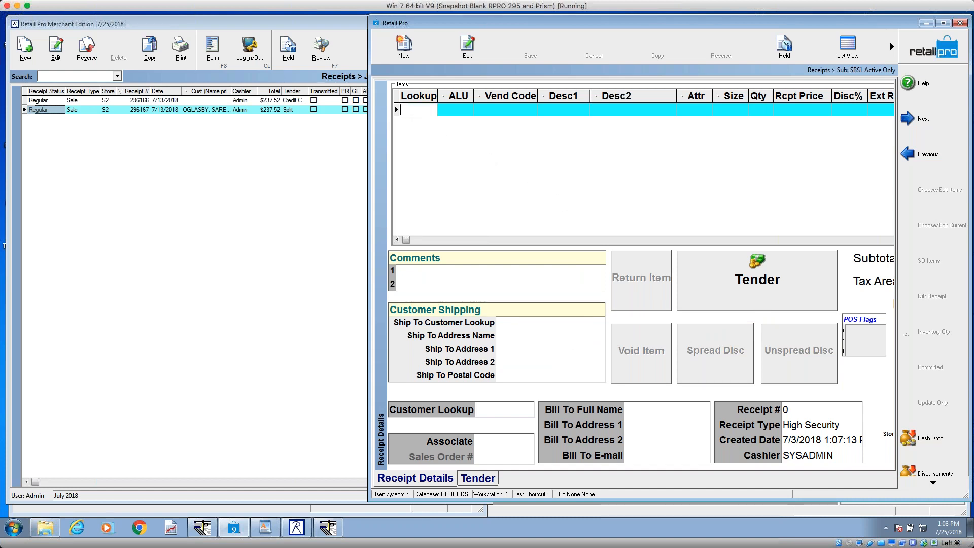
click(518, 108)
right_click(526, 98)
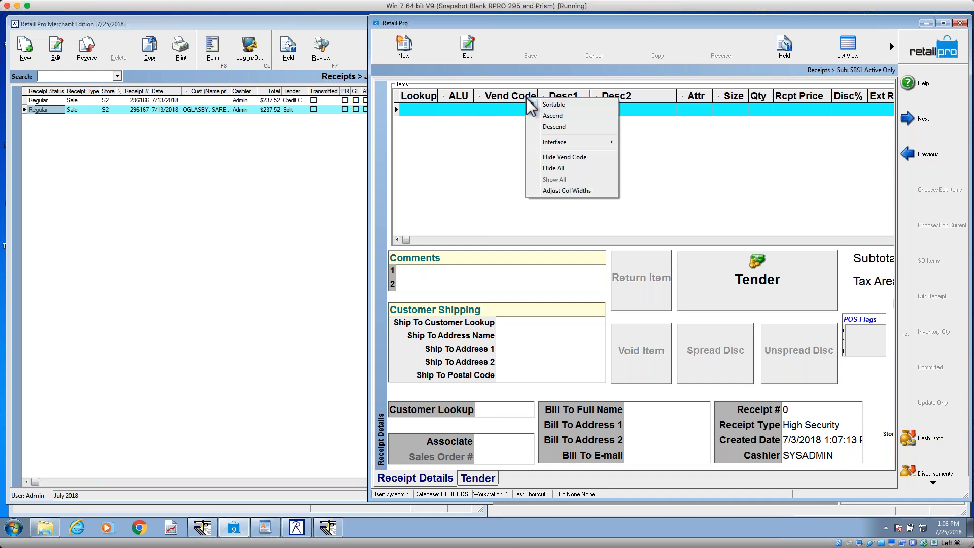
mouse_move(561, 142)
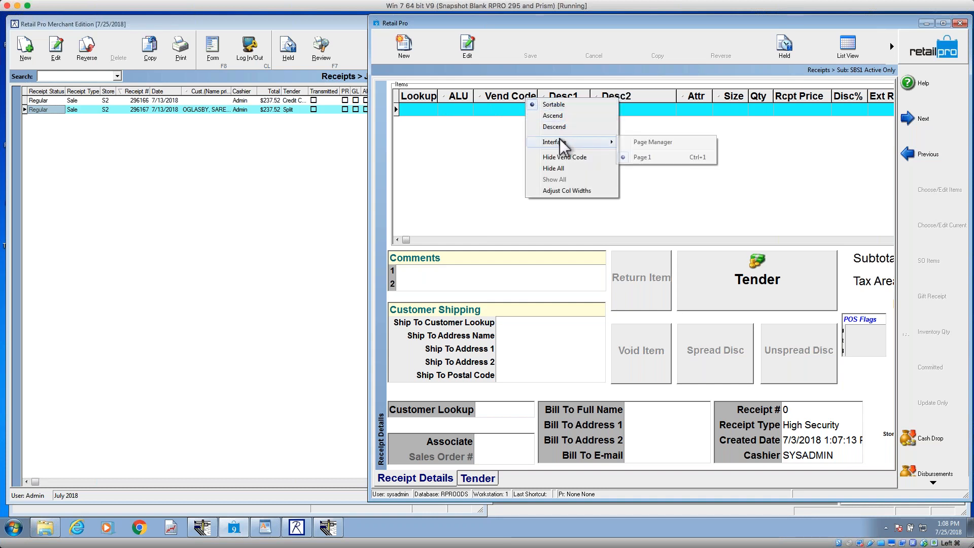
click(671, 142)
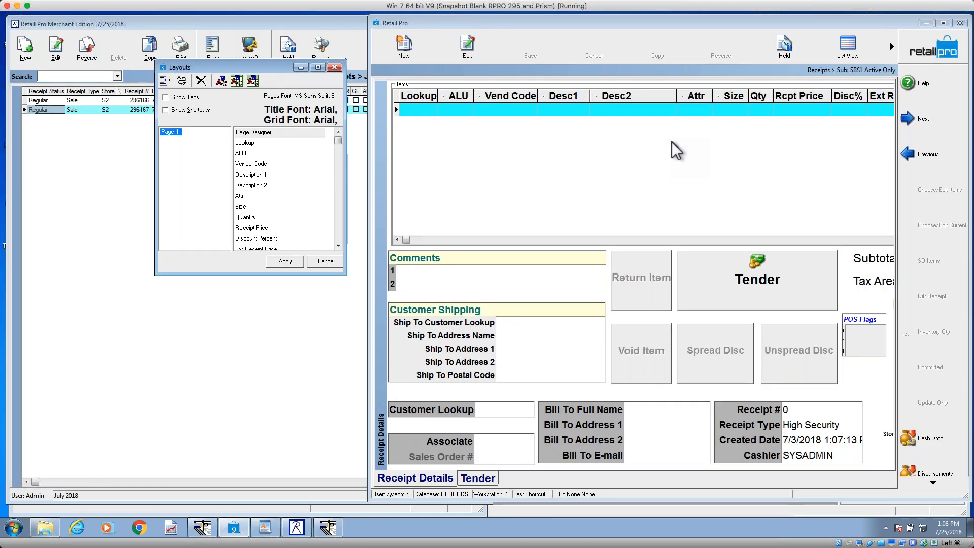
drag(237, 67, 789, 59)
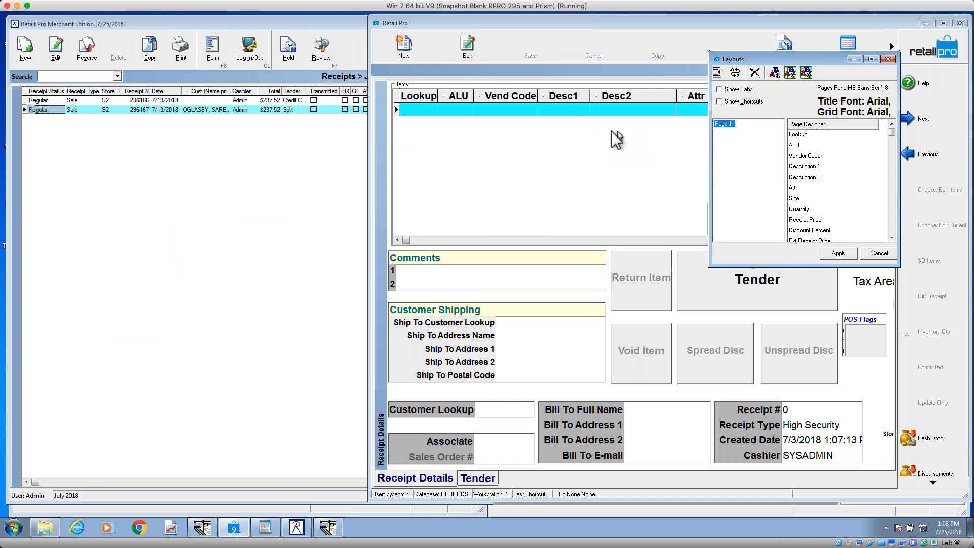
click(892, 238)
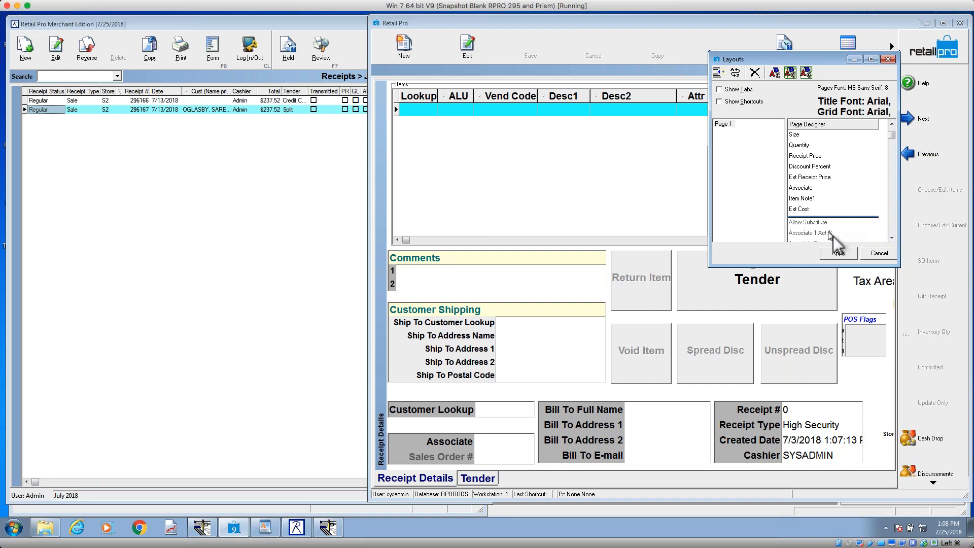
click(879, 253)
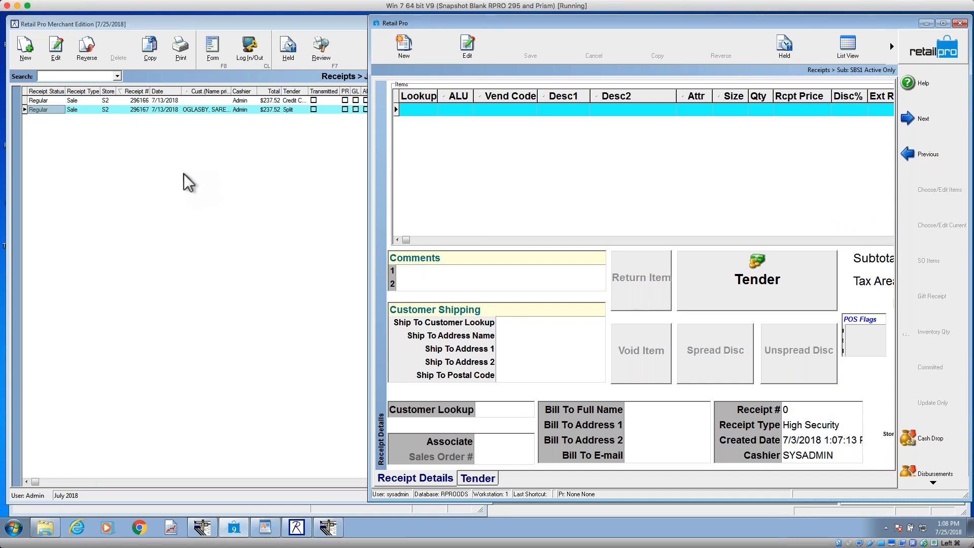
Step: Highlight the Page Designer (Form View) line in the WordPad outline and minimize the document
click(277, 525)
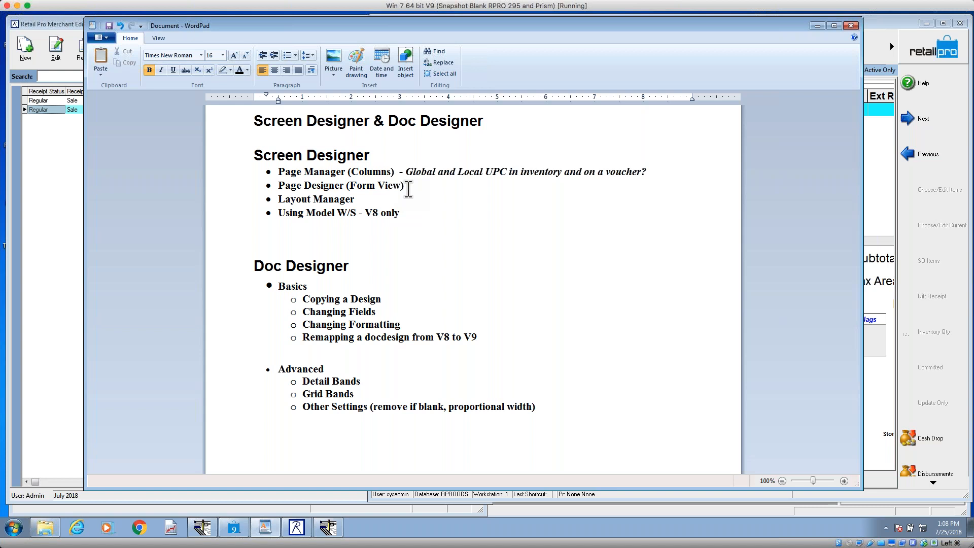
drag(410, 187, 303, 188)
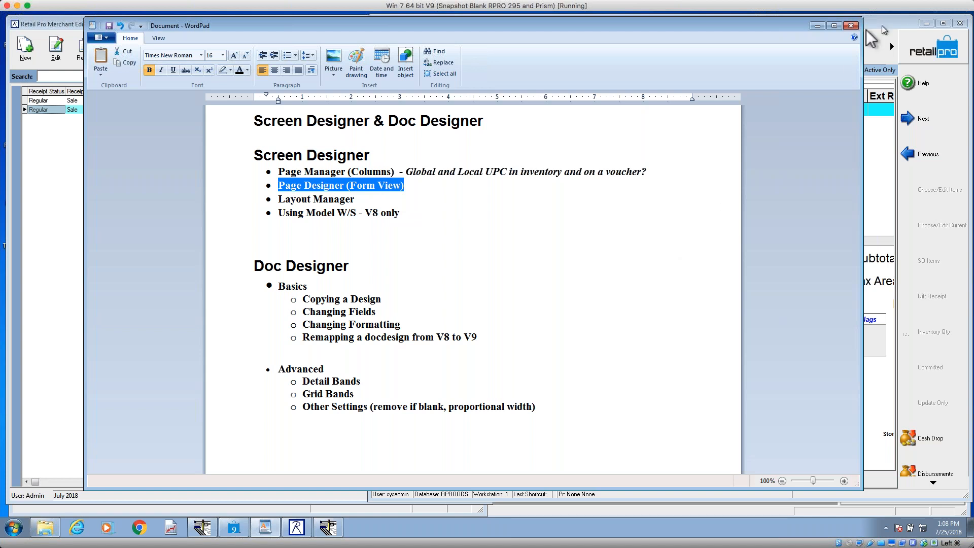
click(817, 25)
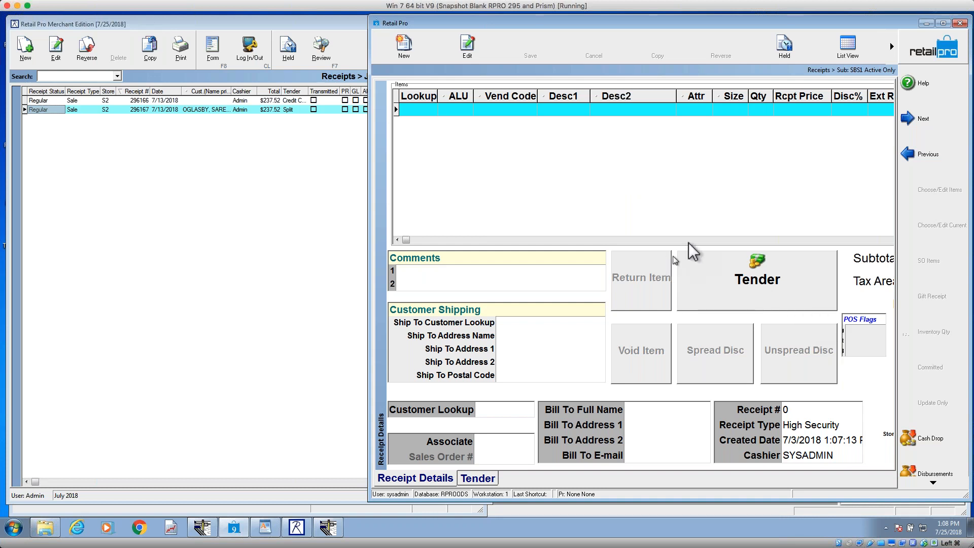
Step: Open the Page Designer for the Receipt Details form and move its window over the form
right_click(505, 295)
mouse_move(533, 301)
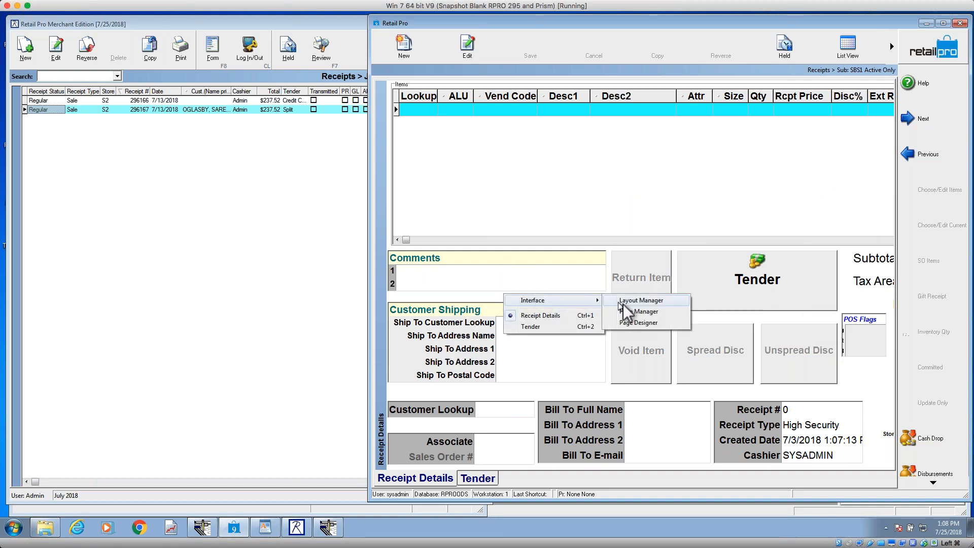
click(639, 322)
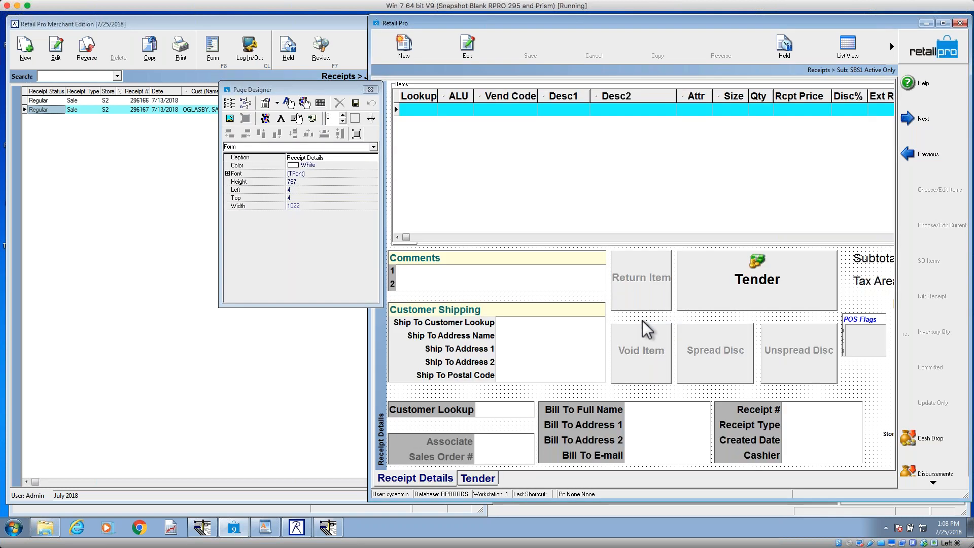
drag(307, 97, 830, 88)
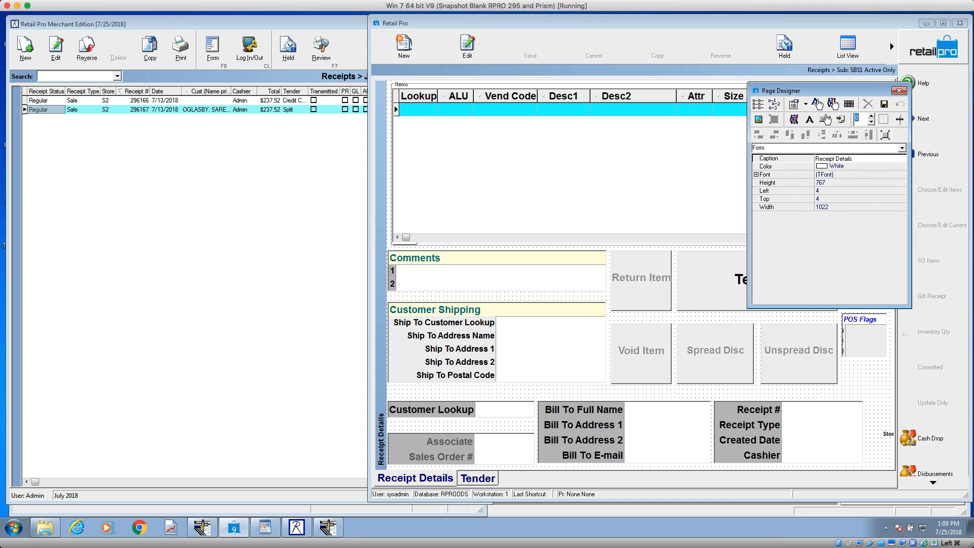
Step: Minimize the Retail Pro V8 window and move the Page Designer window over the middle of the Items grid
click(757, 106)
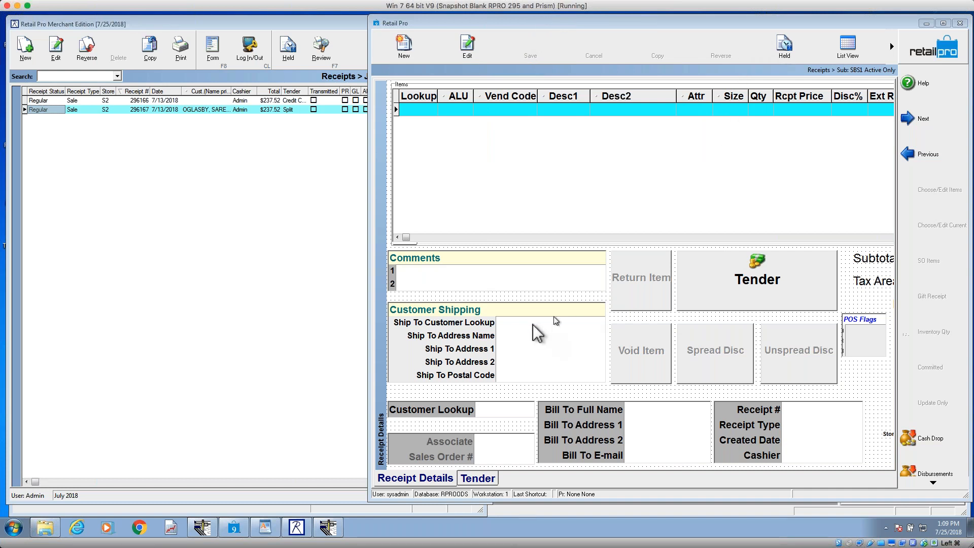
click(297, 529)
click(299, 529)
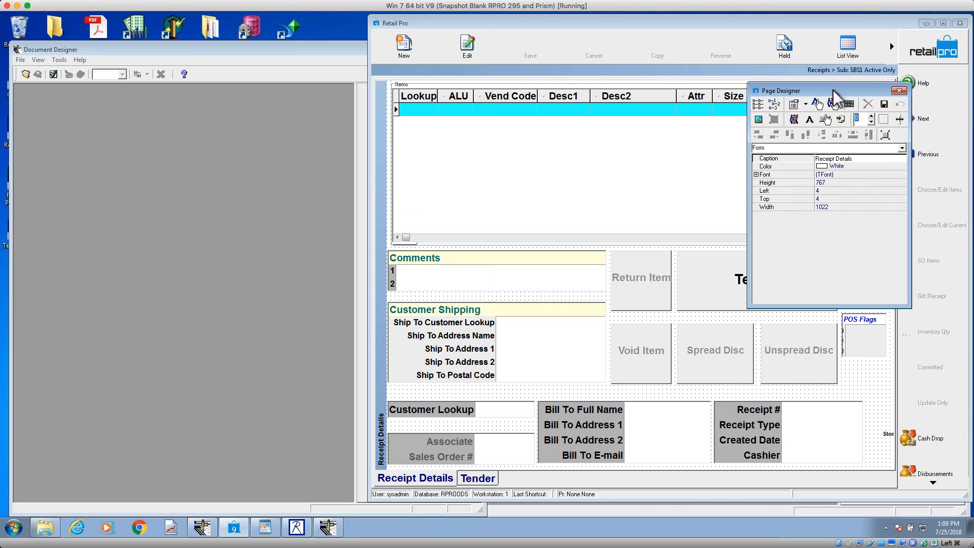
drag(834, 89, 632, 37)
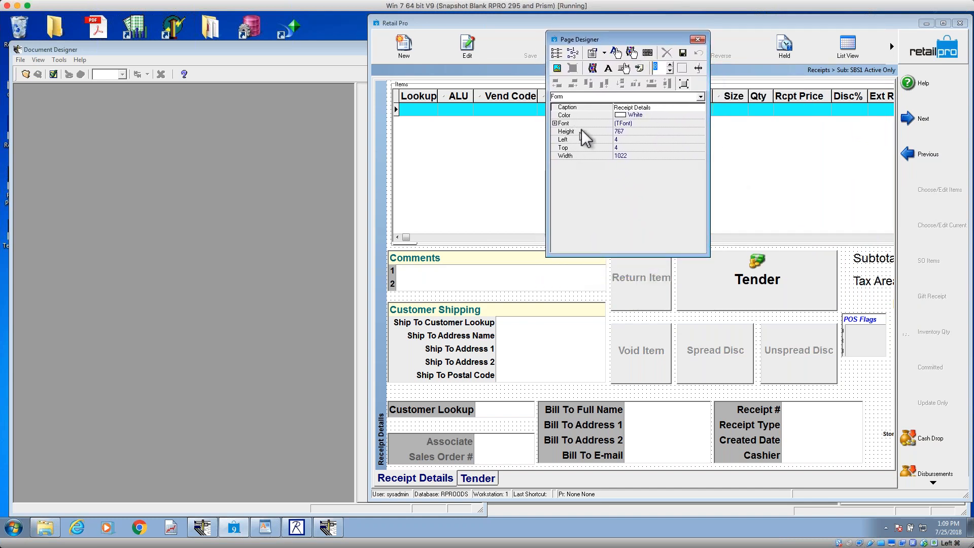
Step: Open Setup Fields from the Page Designer, move it over the receipt form and browse its available fields
click(556, 53)
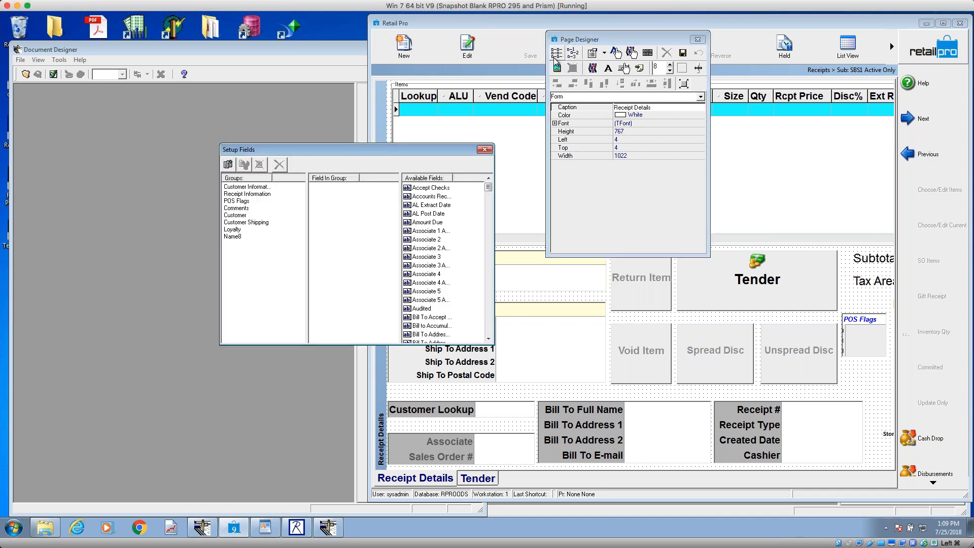
drag(399, 149, 759, 195)
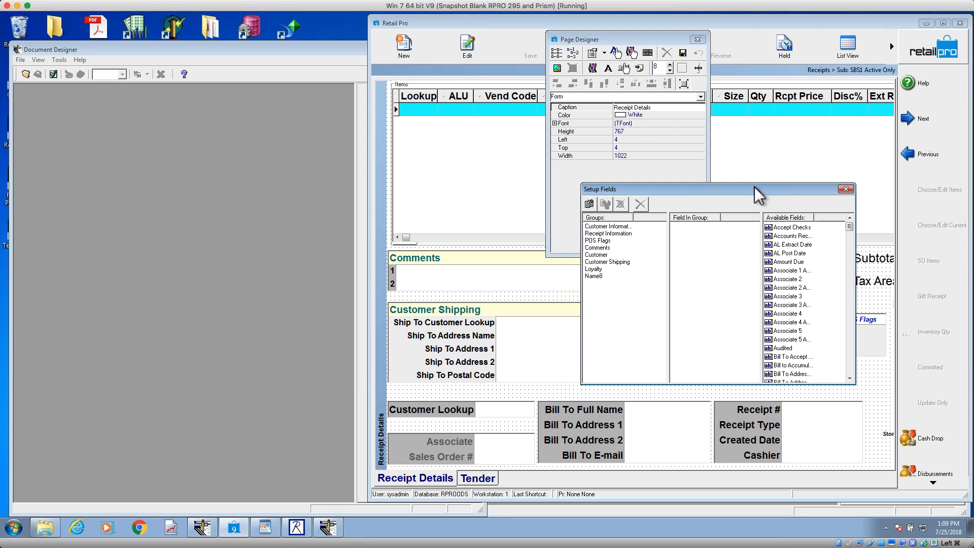
click(850, 340)
click(853, 353)
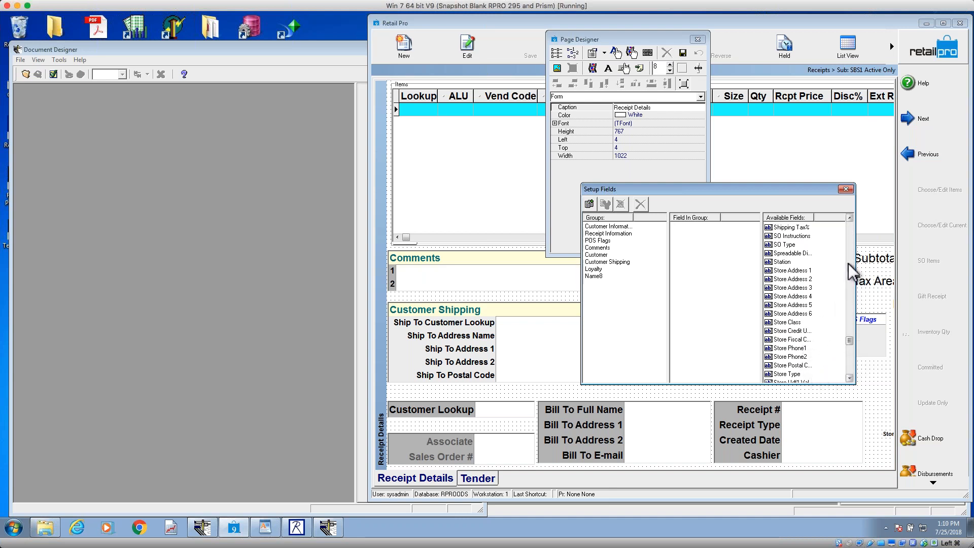
Step: Place the available Ref Doc No field as a standalone field just above the Bill To block
scroll(852, 272, up, 6)
scroll(848, 263, up, 8)
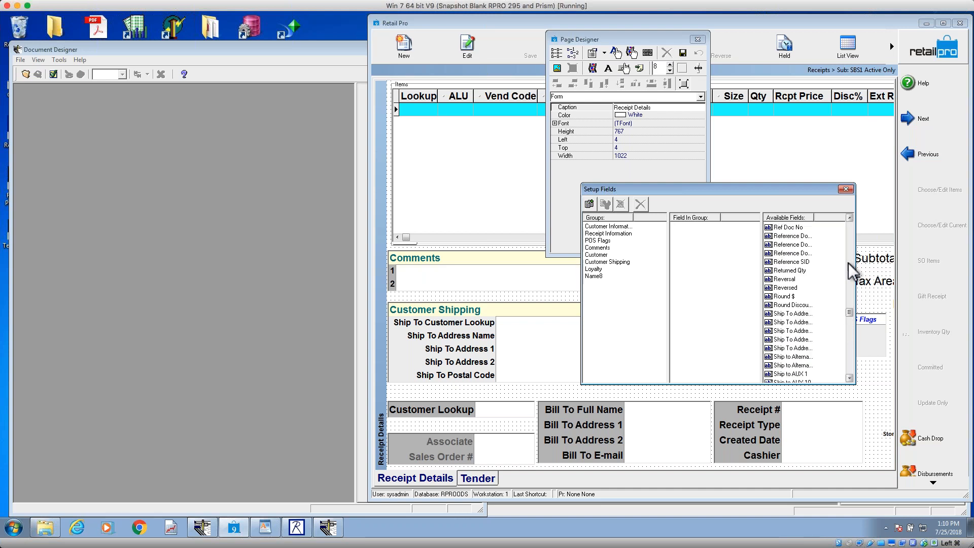
scroll(853, 272, up, 6)
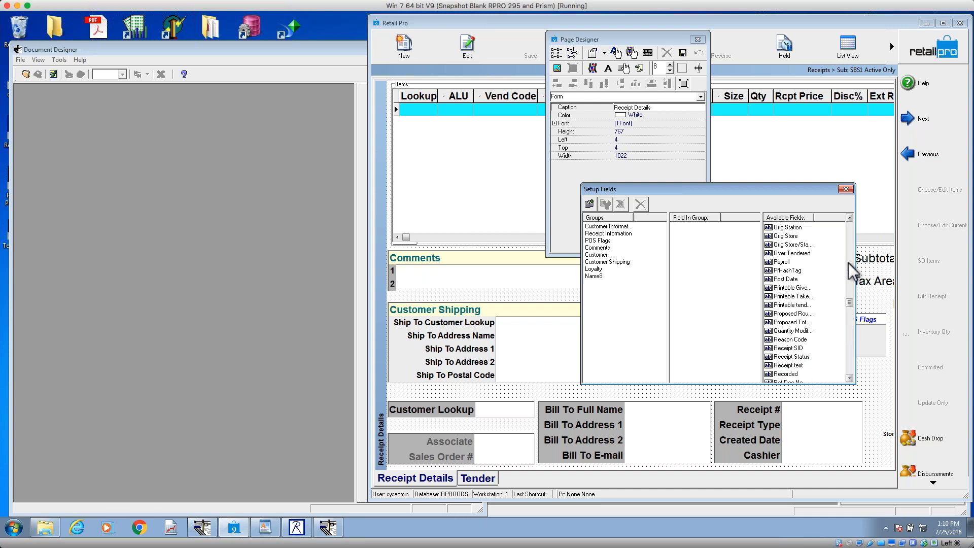
click(850, 378)
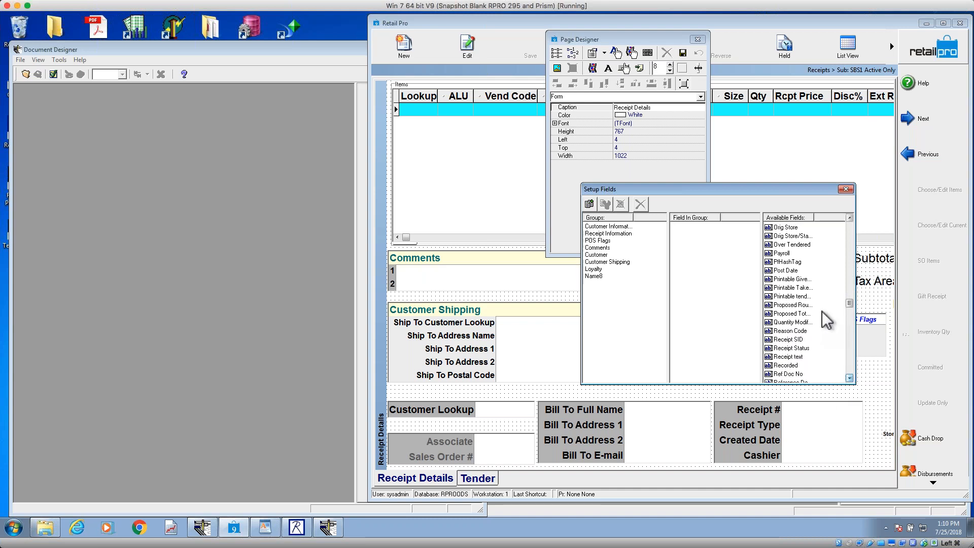
click(787, 375)
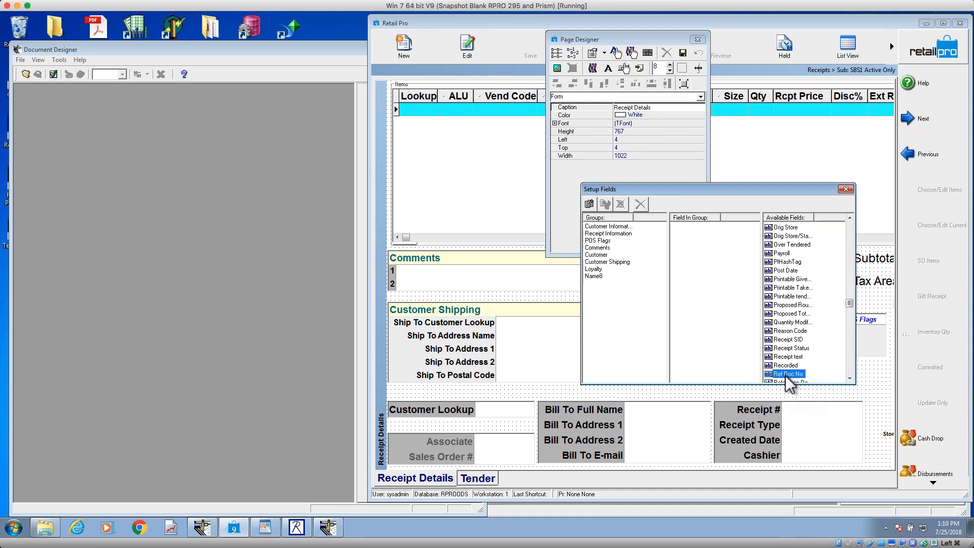
drag(786, 376, 550, 392)
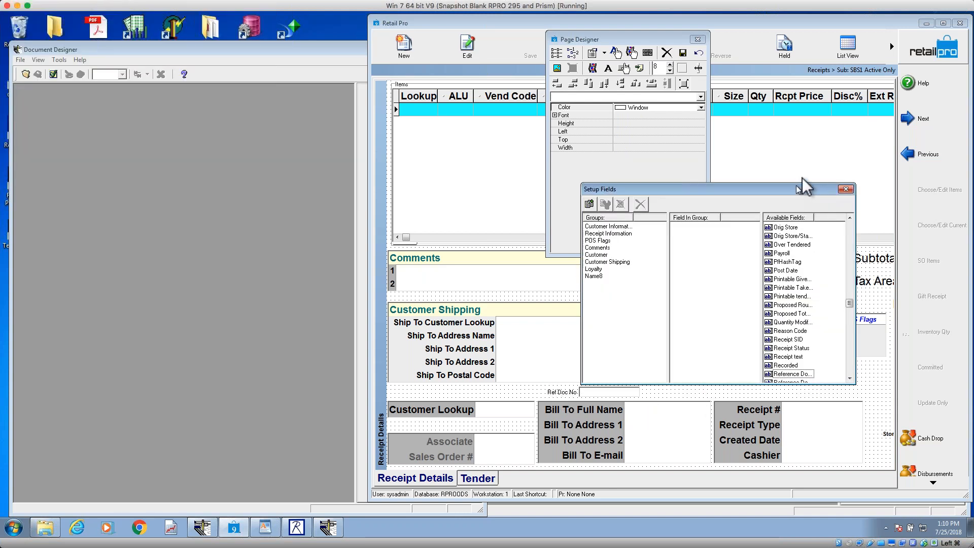
Step: Move the Setup Fields window clear of the placed Ref Doc No field and delete that field from the form
drag(798, 189, 818, 139)
click(613, 392)
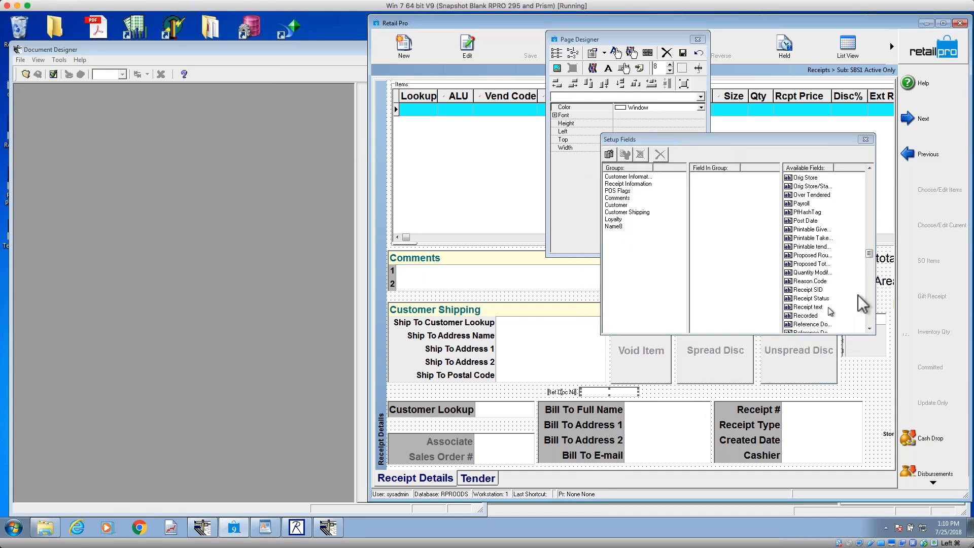
key(Delete)
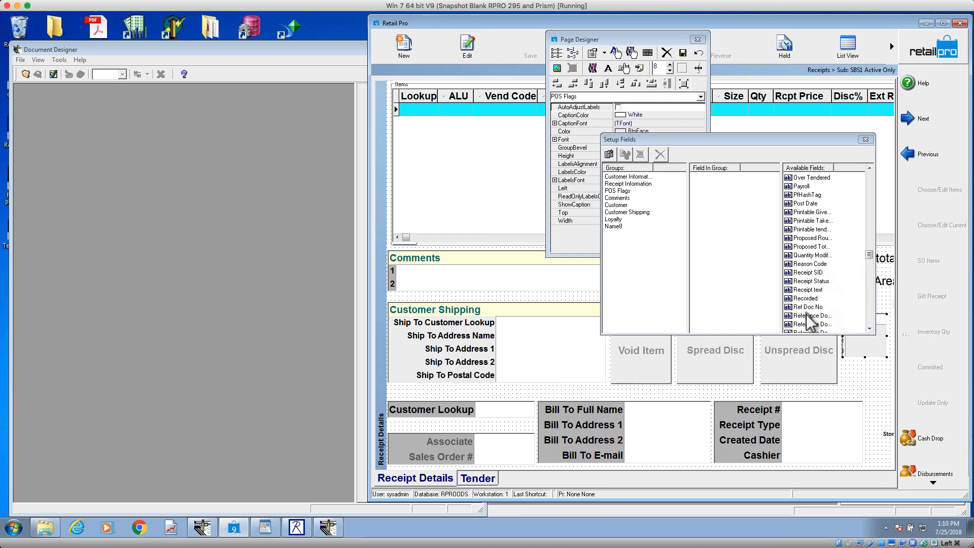
Step: Place the Ref Doc No field on the form again, between the Void Item button and Bill To block, and delete it
drag(812, 308, 598, 391)
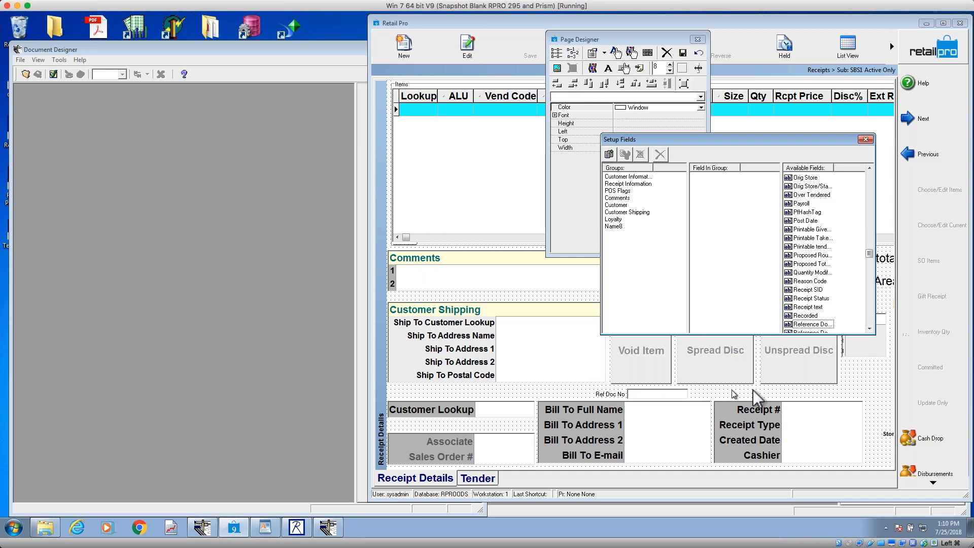
click(657, 392)
key(Delete)
Step: Try to add Ref Doc No to the Items grid, and move the grid down and back up on the form
drag(810, 307, 477, 183)
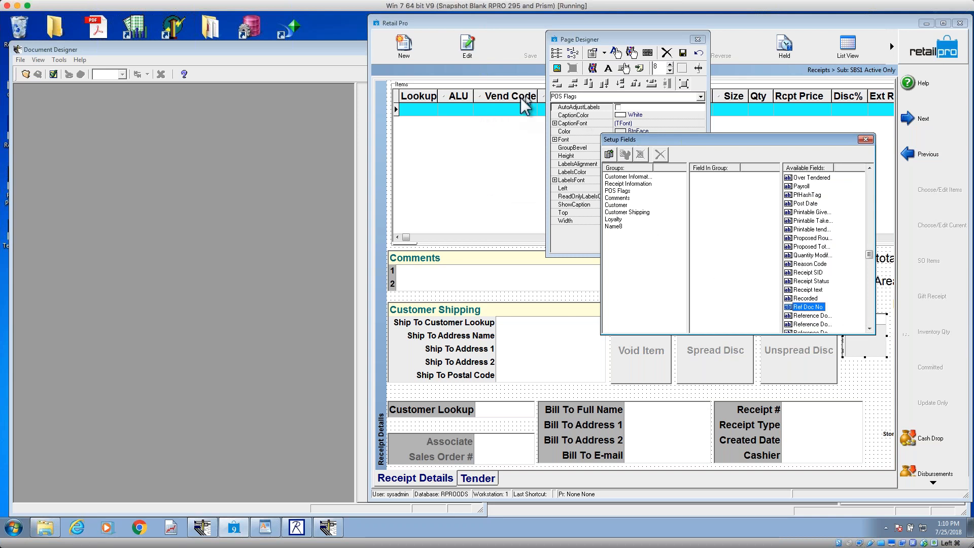
click(480, 138)
drag(497, 135, 494, 265)
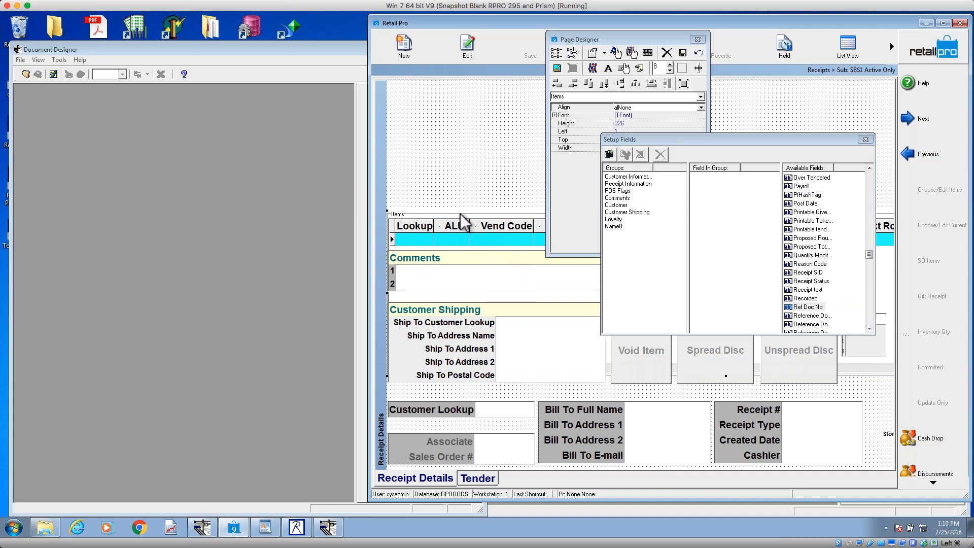
drag(463, 223, 467, 94)
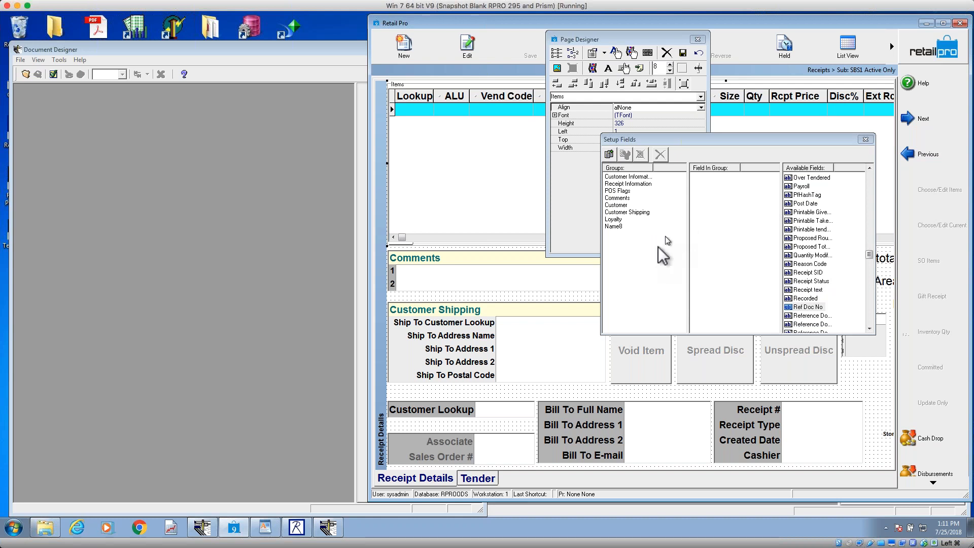
Step: Examine which fields belong to the Customer Information and Comments groups in Setup Fields
click(810, 255)
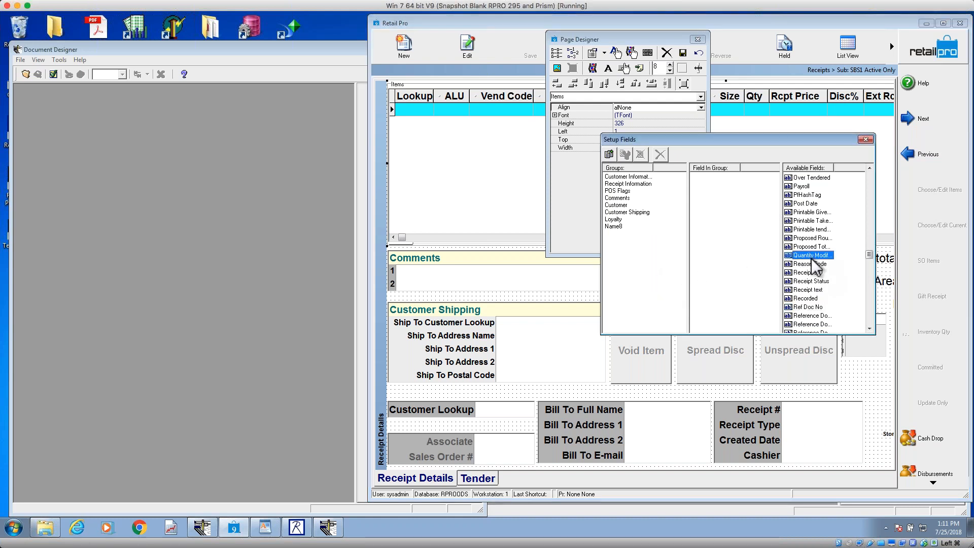
click(627, 176)
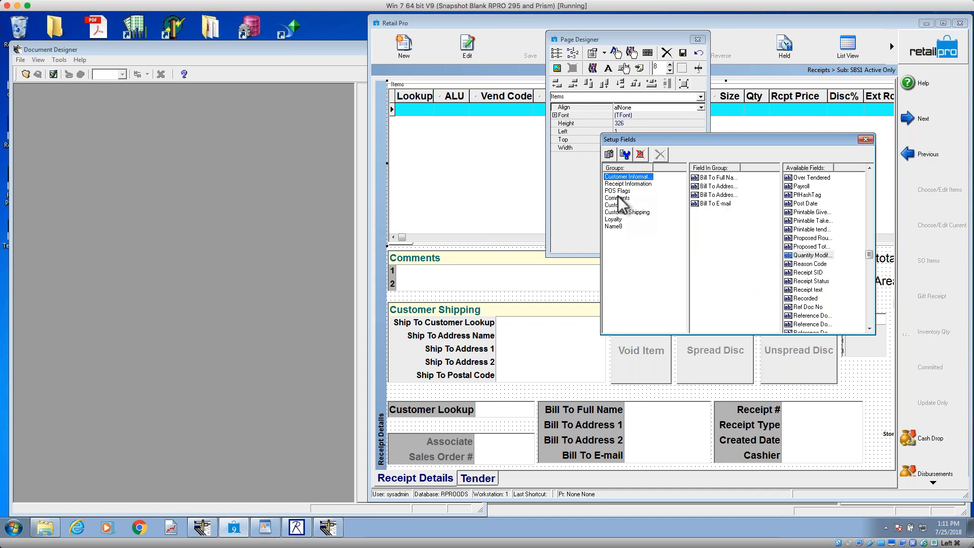
click(618, 198)
click(718, 179)
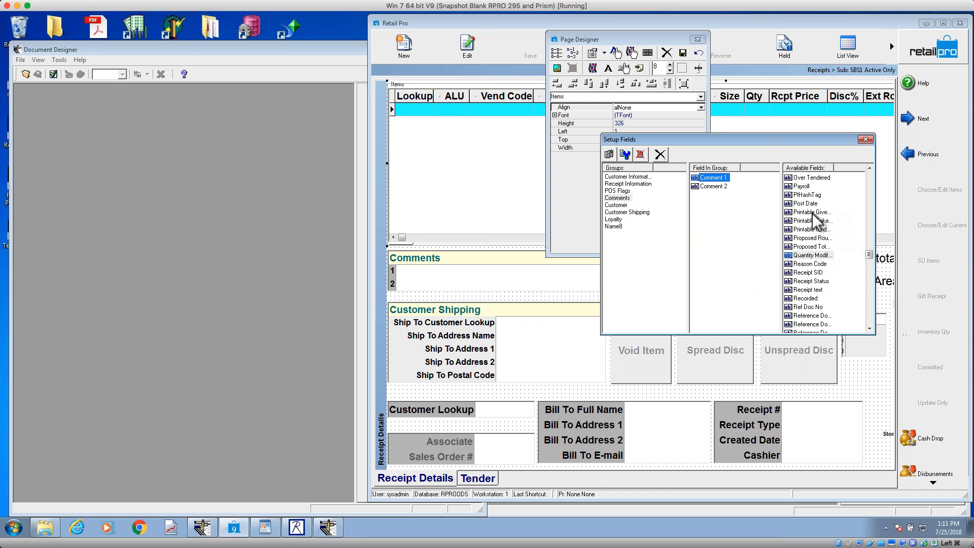
click(713, 186)
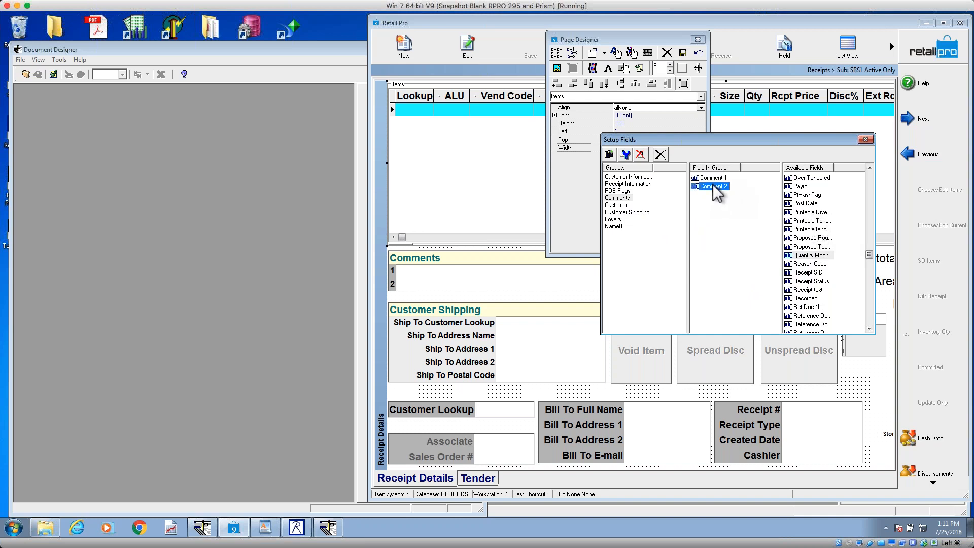
click(807, 188)
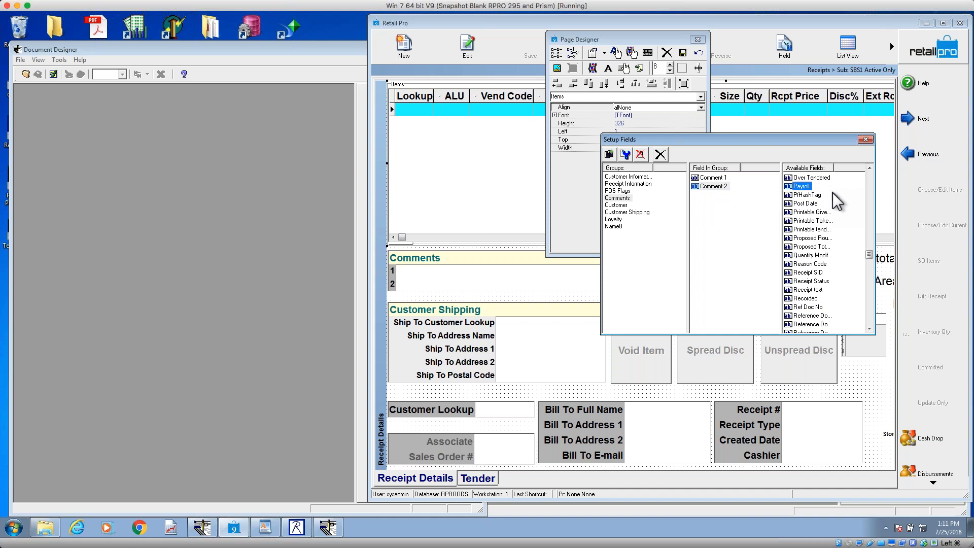
Step: Add Ref Doc No to the Comments group and widen the group's label column to fit the full labels
click(810, 308)
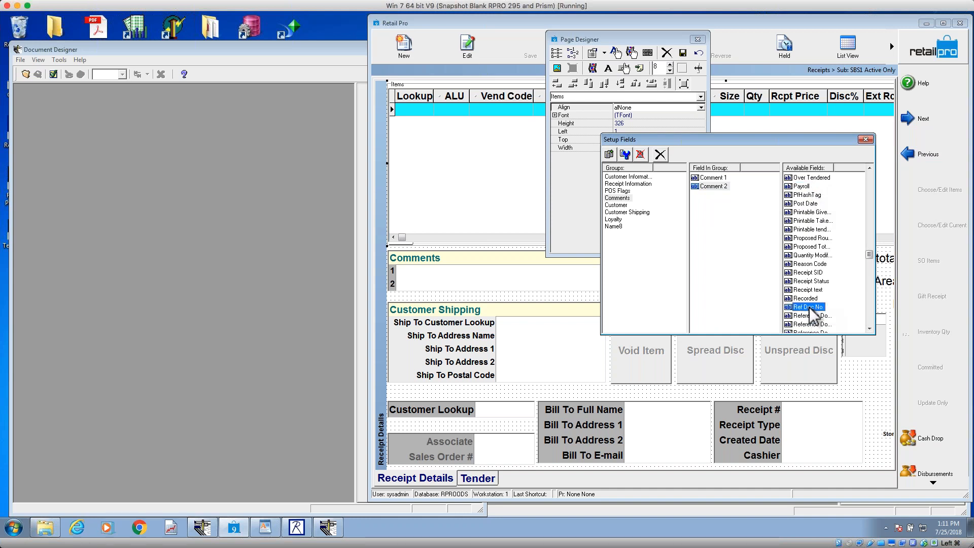
double_click(811, 308)
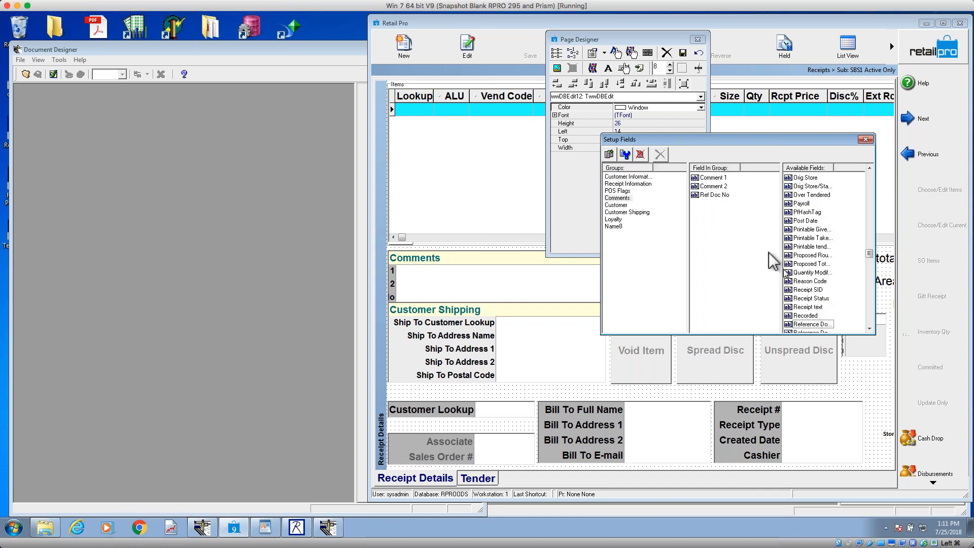
click(404, 299)
drag(401, 293, 448, 292)
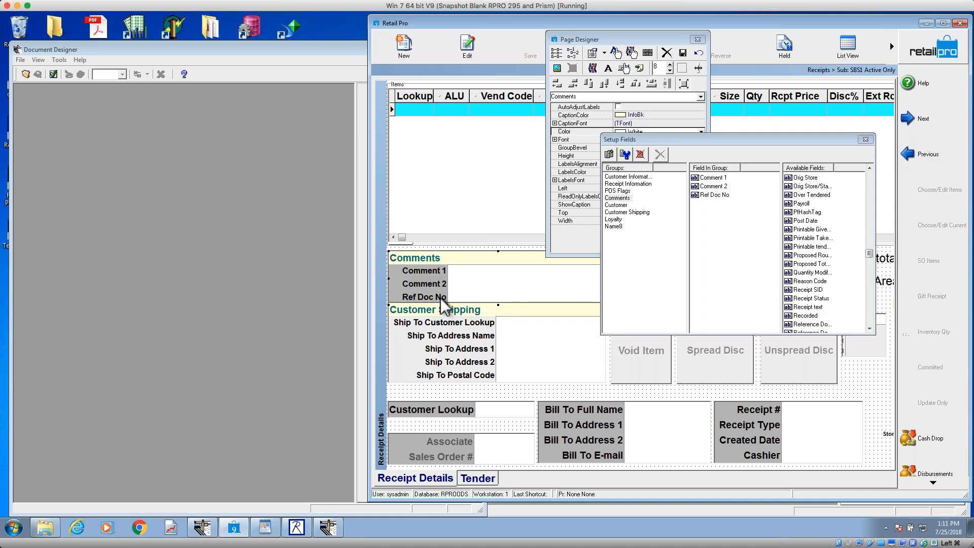
Step: Remove Ref Doc No from the Comments group and narrow its label column to fit only the comment numbers
click(715, 196)
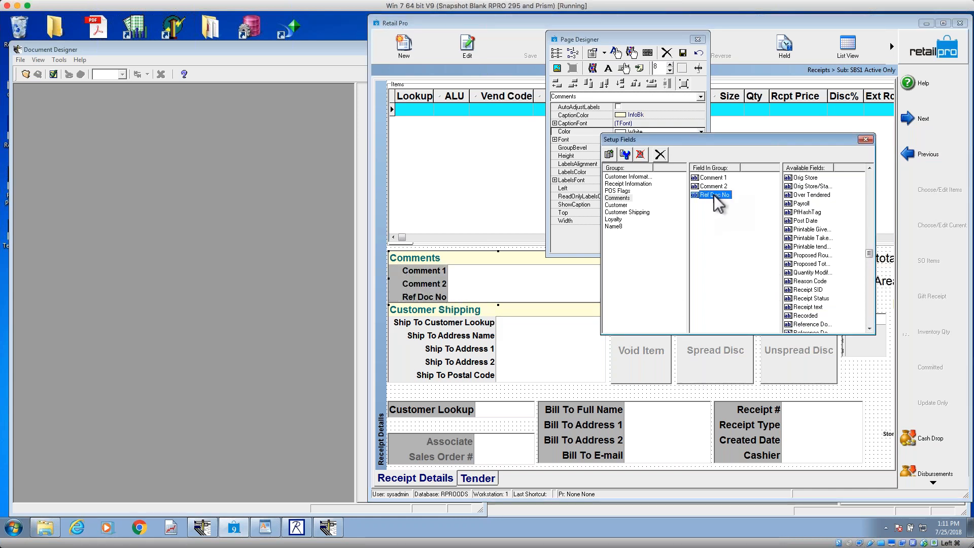
double_click(714, 196)
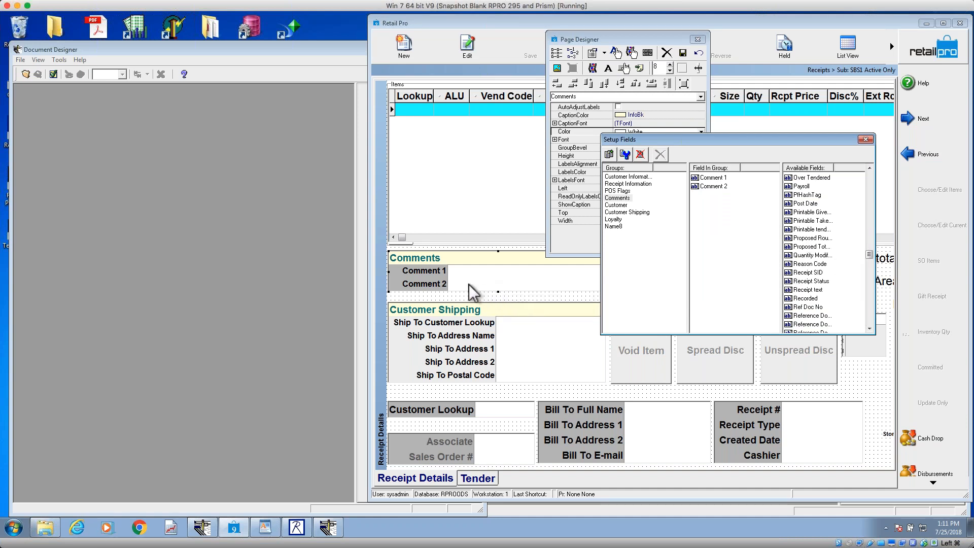
click(449, 279)
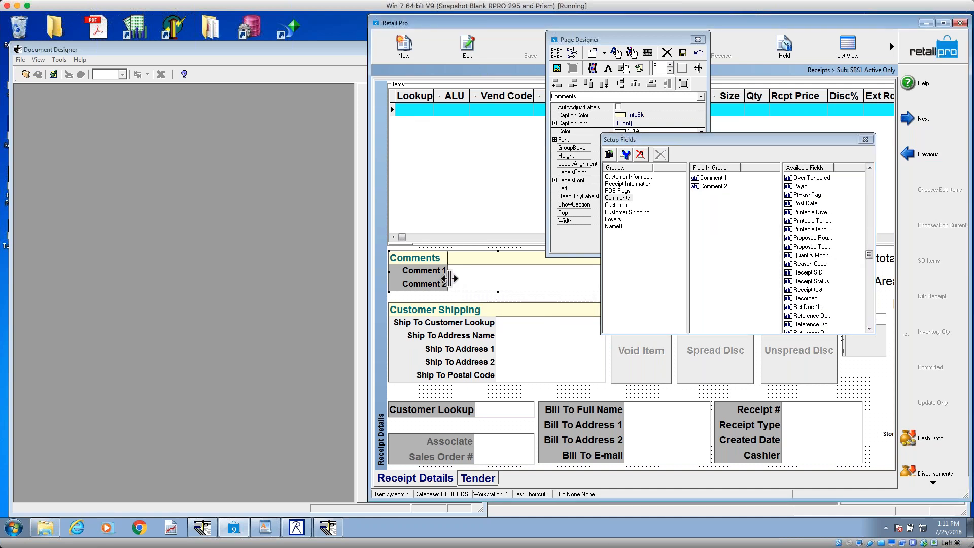
drag(449, 279, 416, 276)
drag(398, 275, 399, 275)
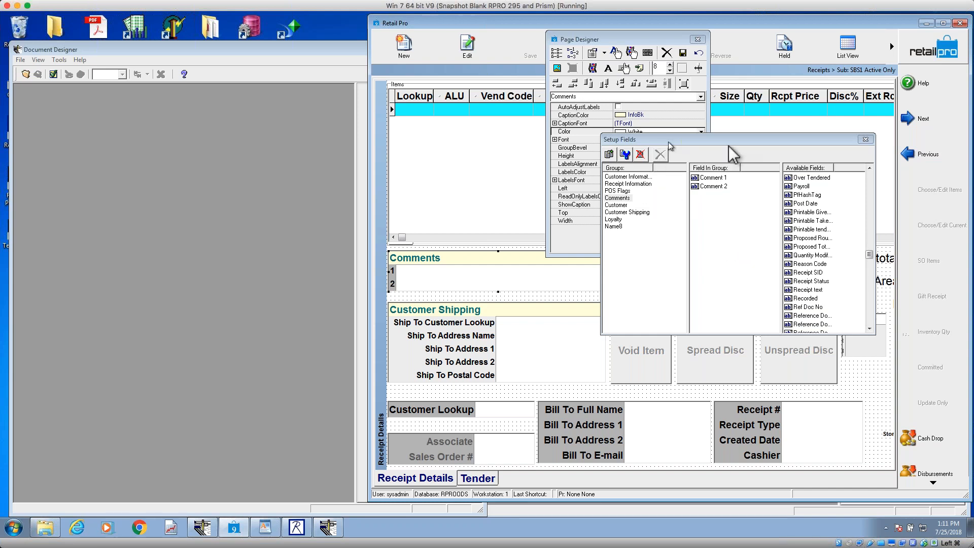
Step: Create a new field group named "whatever" in Setup Fields
click(865, 139)
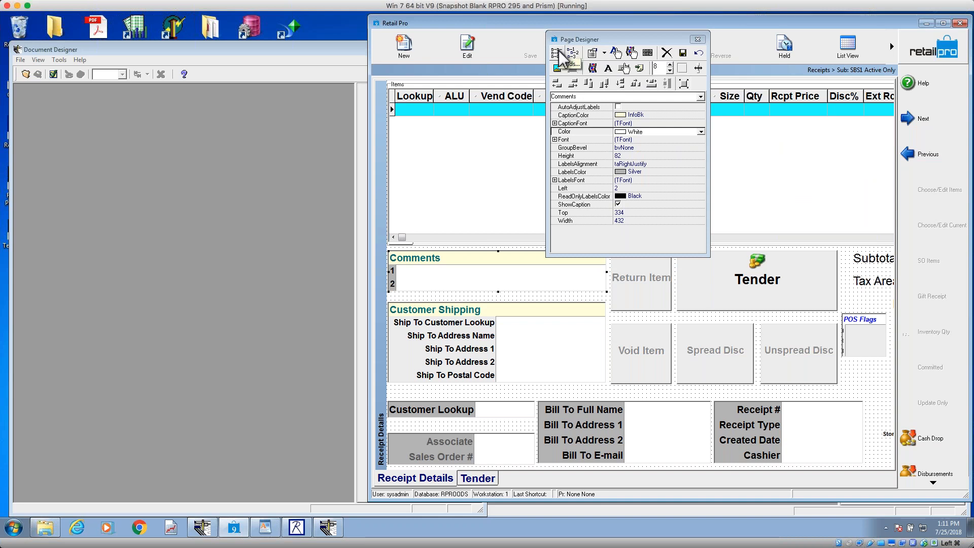
click(557, 53)
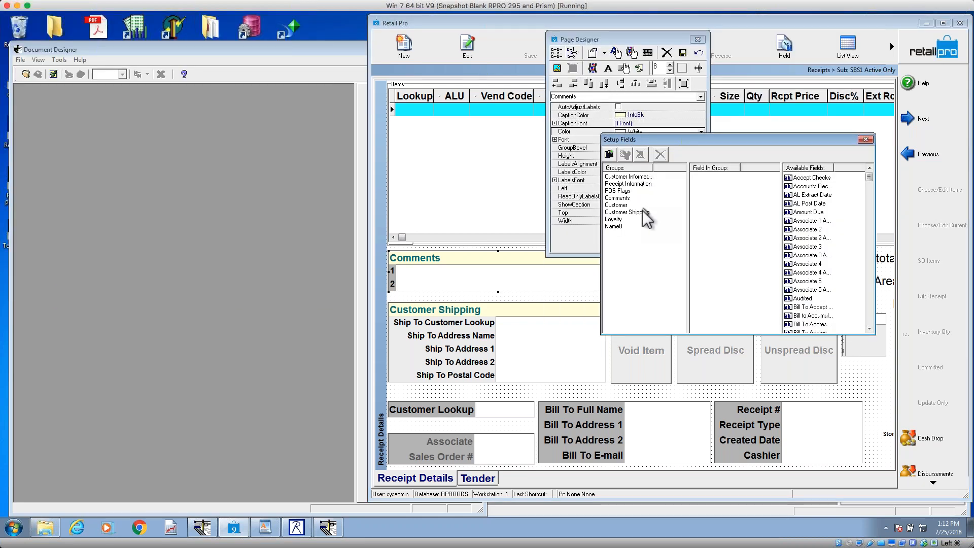
click(615, 226)
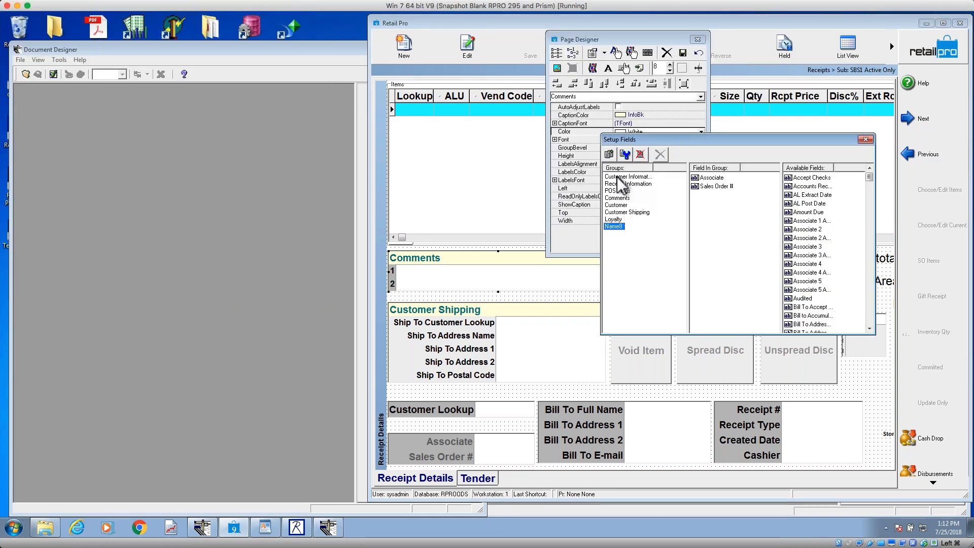
click(610, 155)
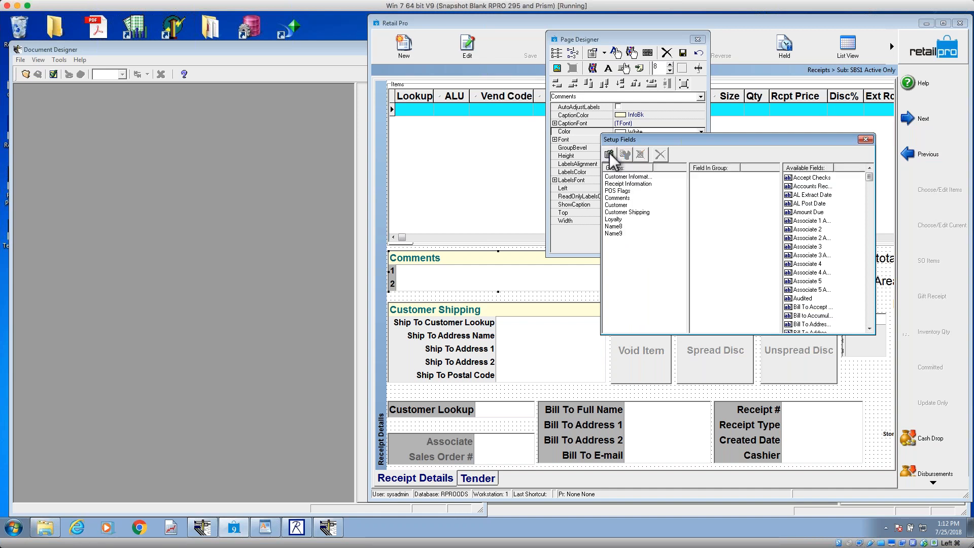
click(615, 233)
click(620, 237)
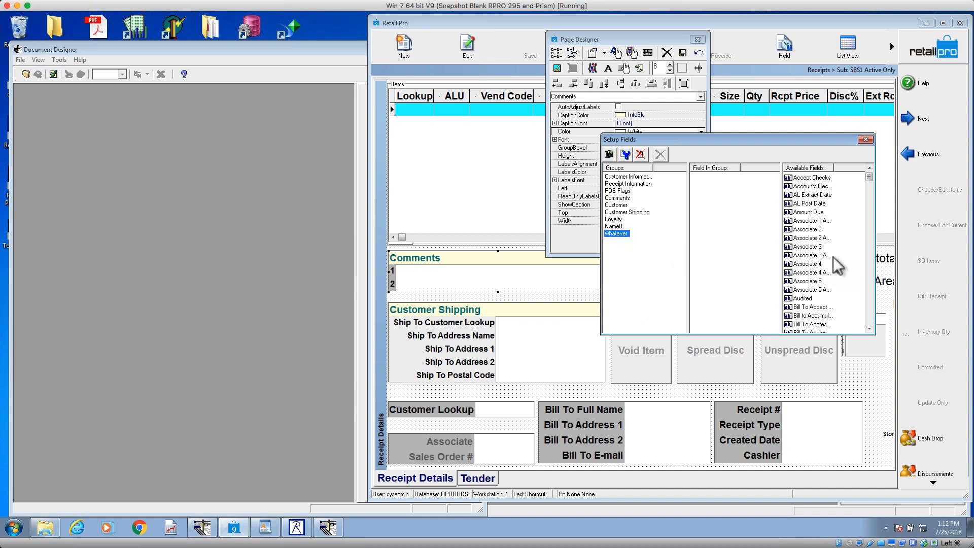
Step: Add Associate 1 Act %, Associate 2 Act %, Associate 3 and Associate 3 Act % to the whatever group
double_click(811, 222)
double_click(811, 229)
double_click(810, 230)
double_click(811, 229)
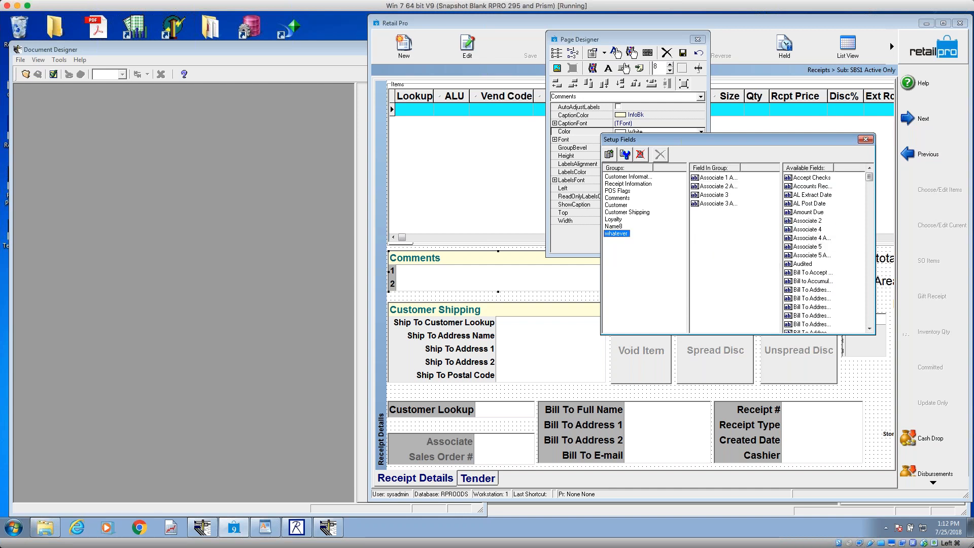
Step: Place the whatever group on the receipt form and move it over the lower part of the Customer Shipping group
drag(528, 295, 521, 295)
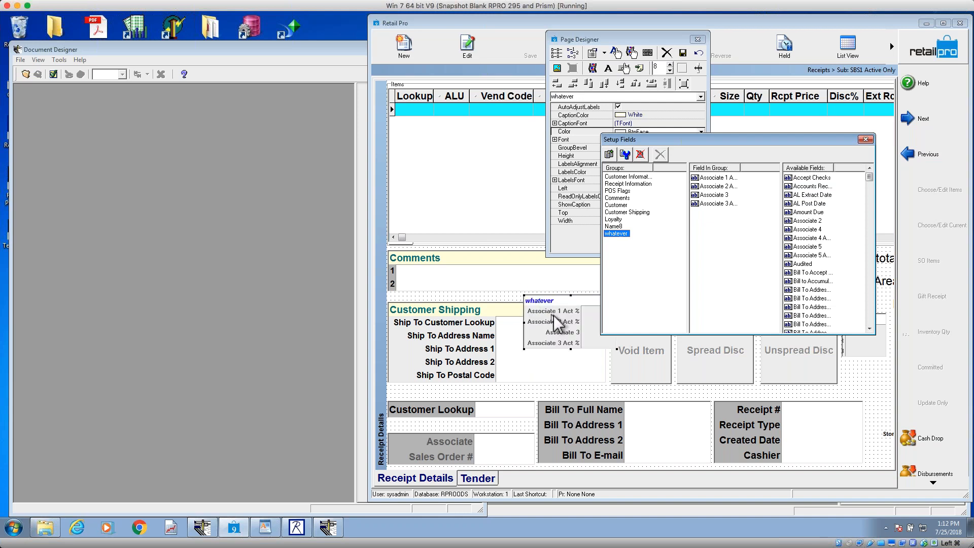
click(565, 307)
drag(565, 307, 542, 355)
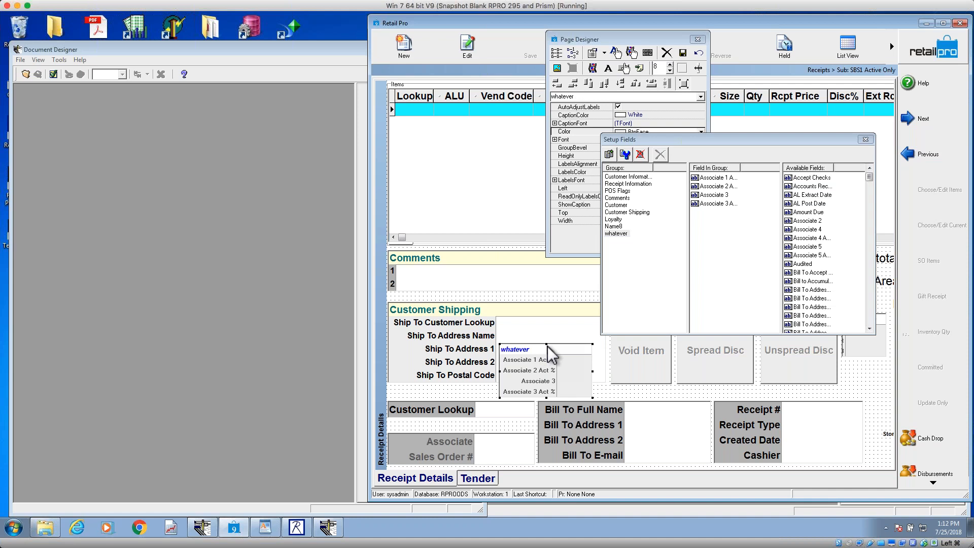
click(601, 393)
click(564, 375)
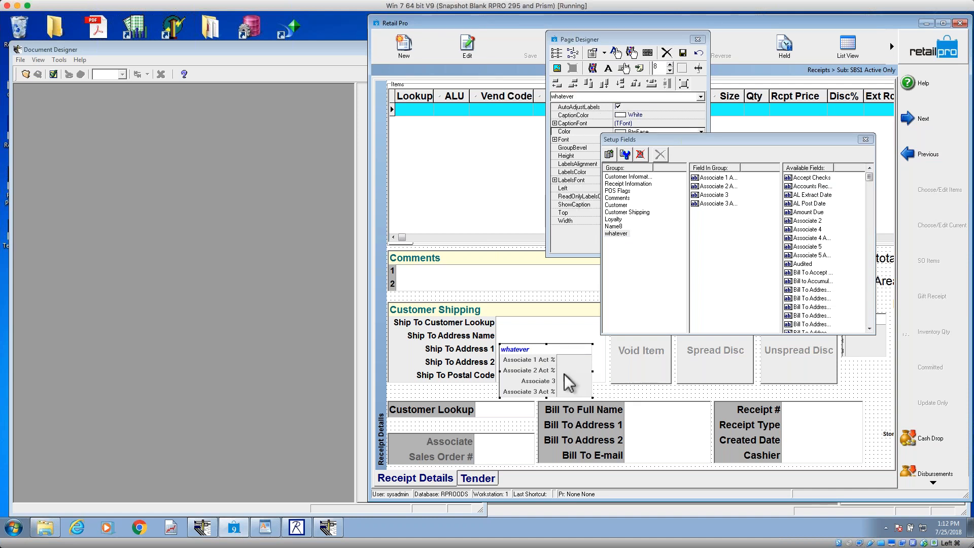
Step: Delete the whatever group in Setup Fields and save the receipt form design
click(671, 51)
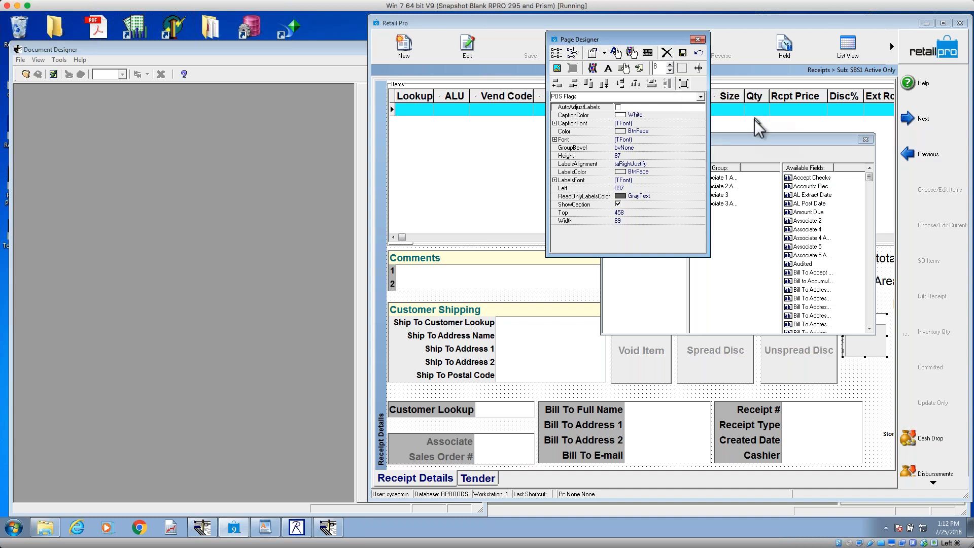
click(765, 151)
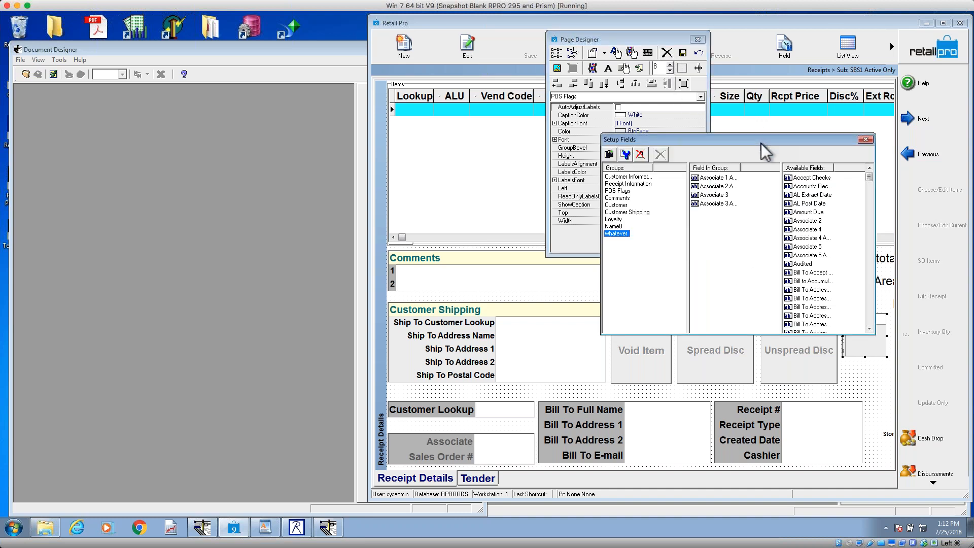
click(642, 154)
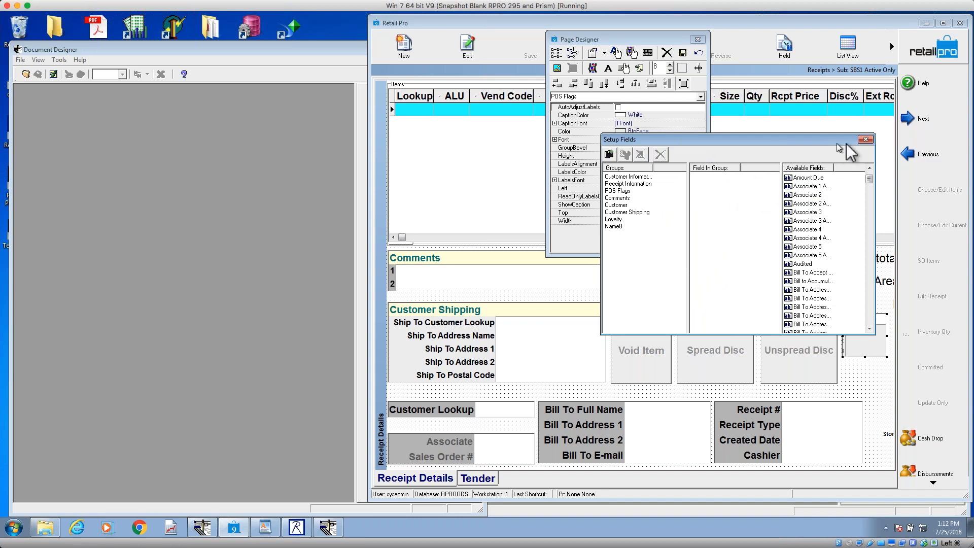
click(865, 139)
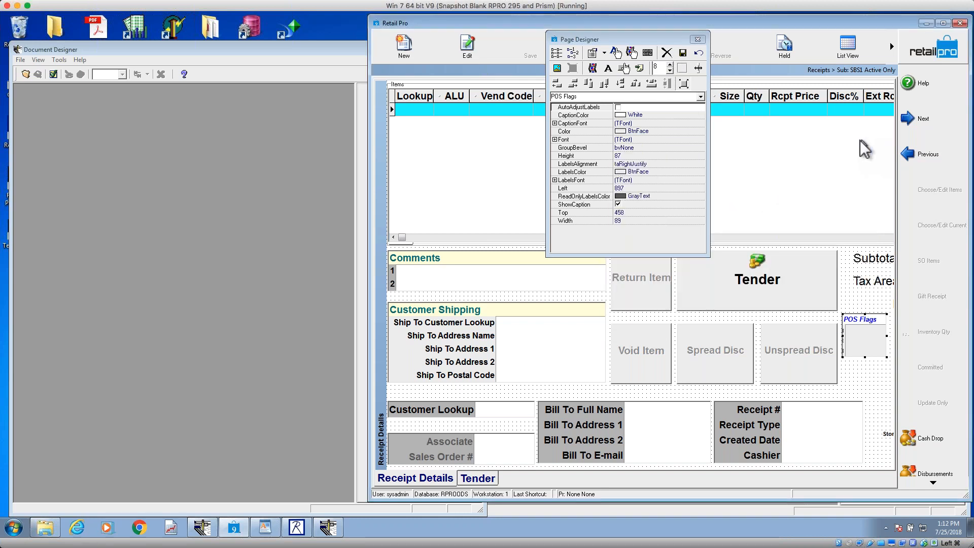
click(684, 54)
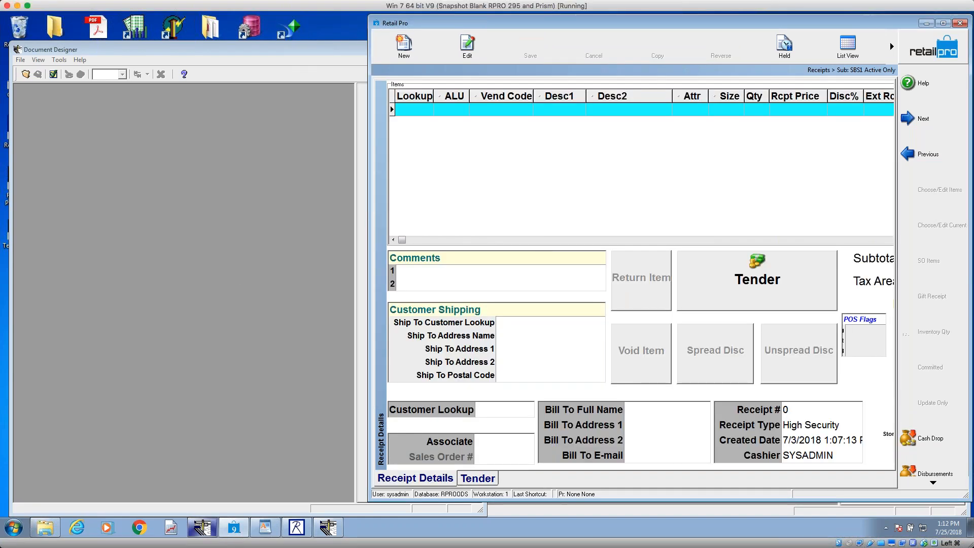
Step: Switch to Retail Pro Merchant Edition and open the Page Designer on the receipt's form view, placing it over the form
click(304, 528)
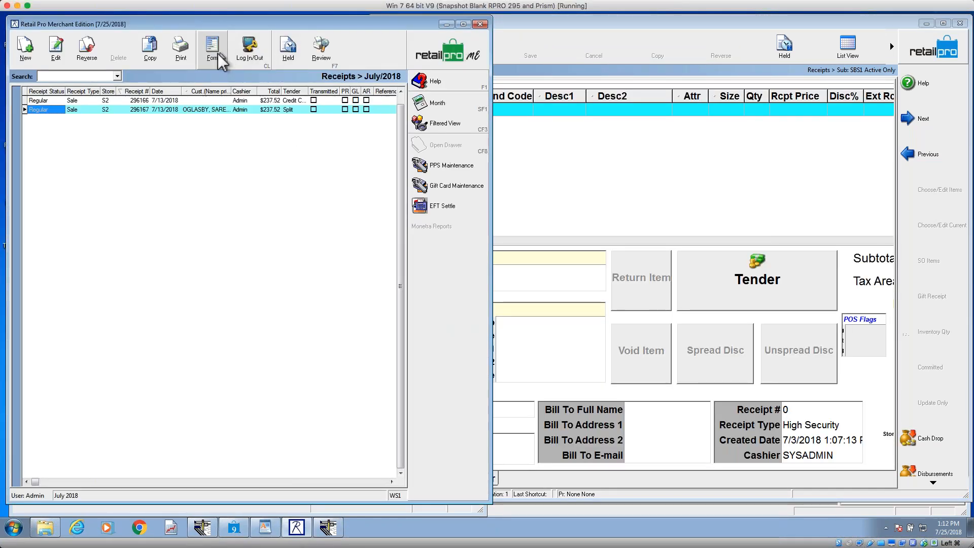
click(213, 48)
right_click(325, 143)
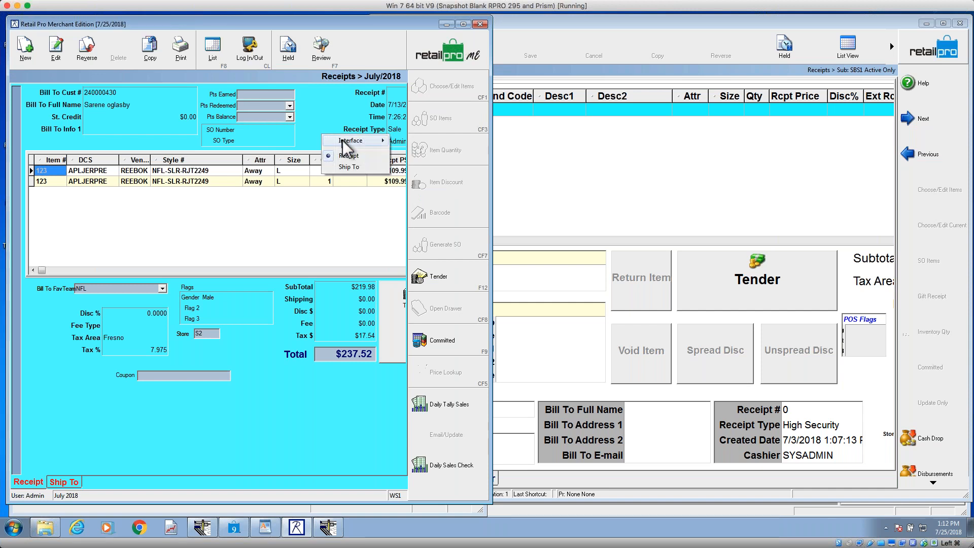
mouse_move(356, 141)
click(422, 164)
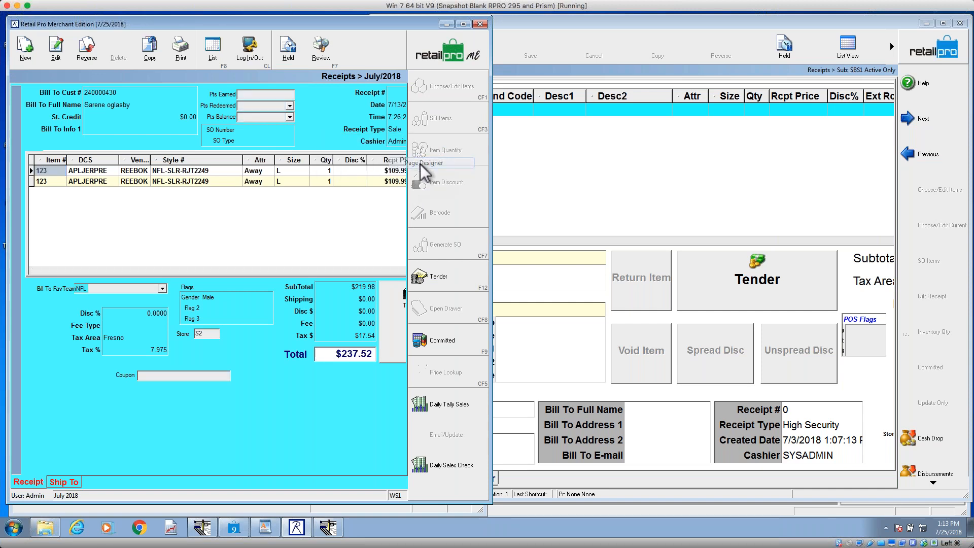
drag(782, 64, 235, 163)
Step: Open Setup Fields and resize its window and lists so that groups, group fields and available fields fit over the form
click(153, 108)
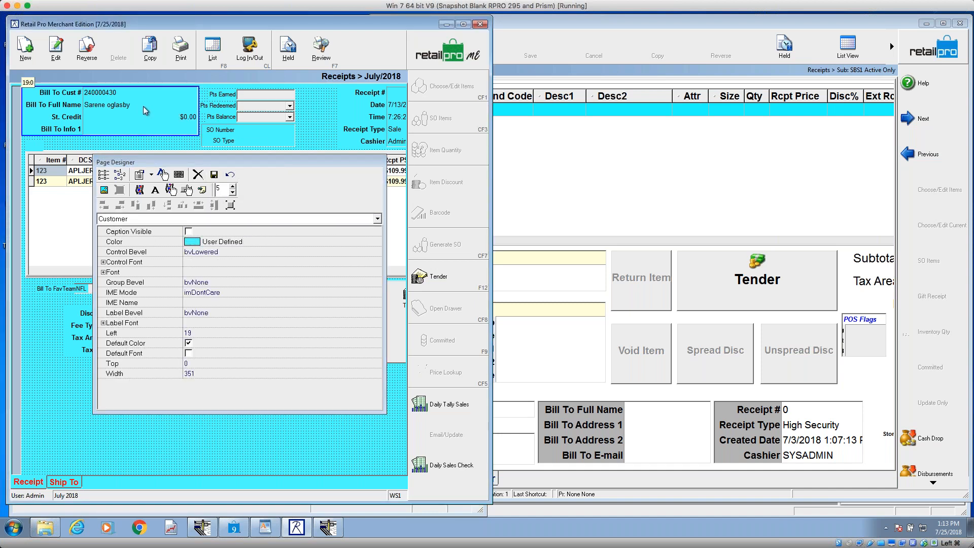
click(104, 176)
drag(580, 133, 293, 97)
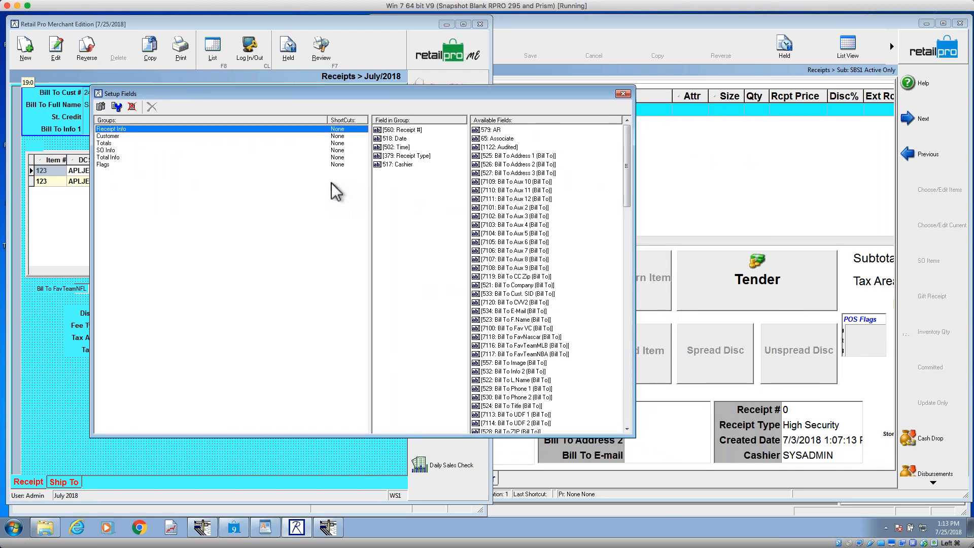
drag(632, 436, 599, 425)
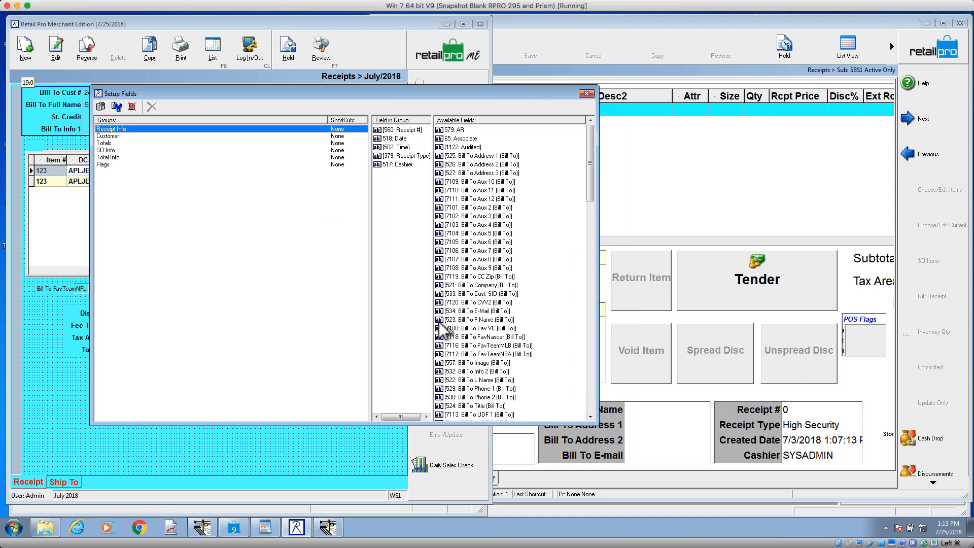
drag(370, 274, 198, 254)
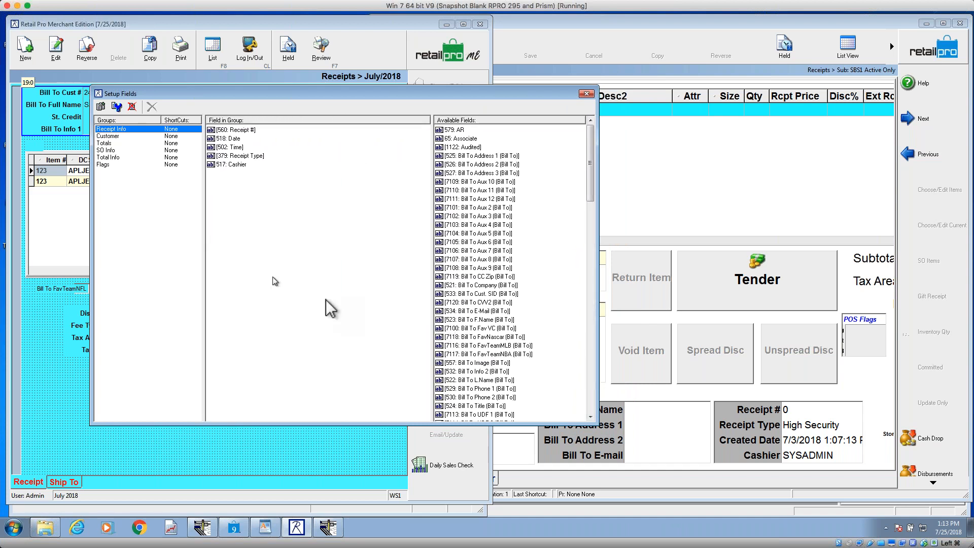
drag(599, 425, 445, 378)
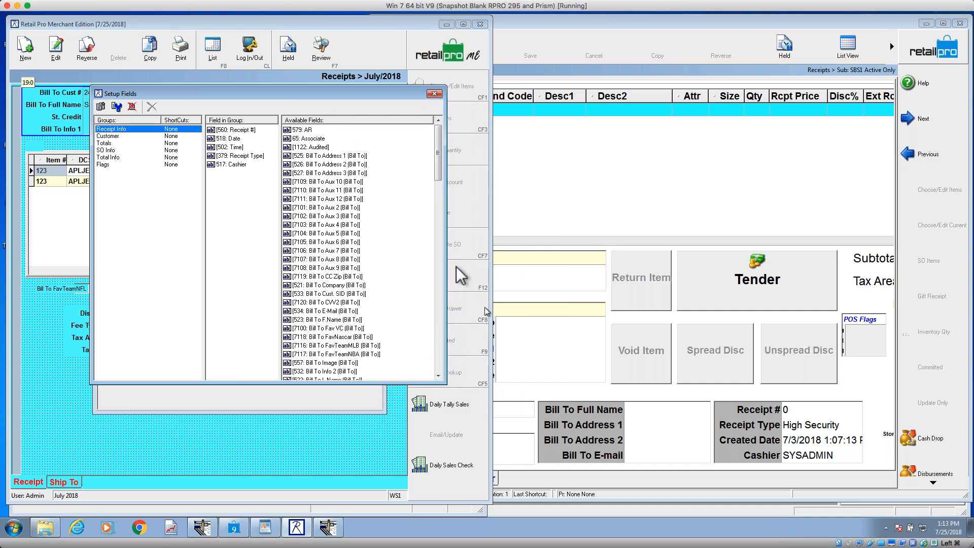
Step: Create a new group with its default name and add Bill To Aux 12, Bill To Aux 3 and Bill To Aux 2
click(102, 109)
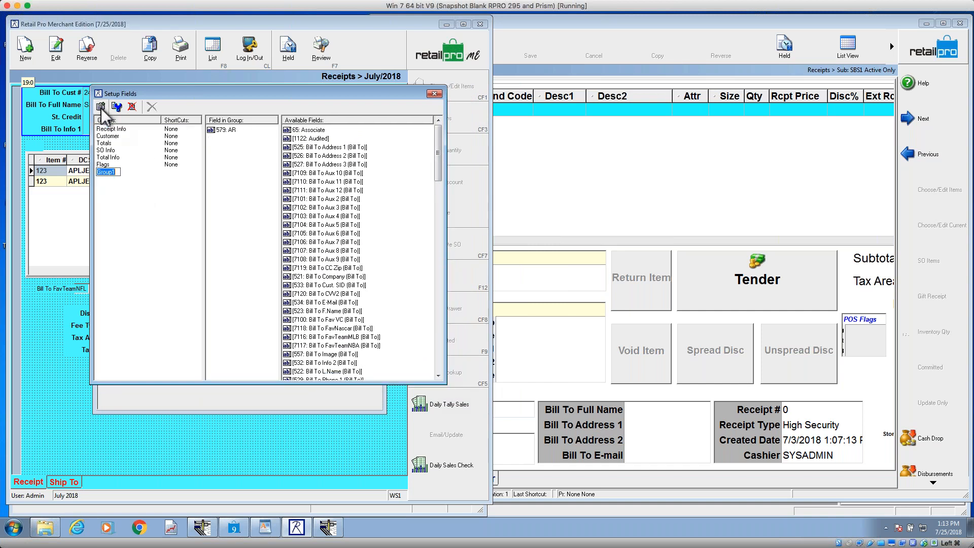
click(133, 172)
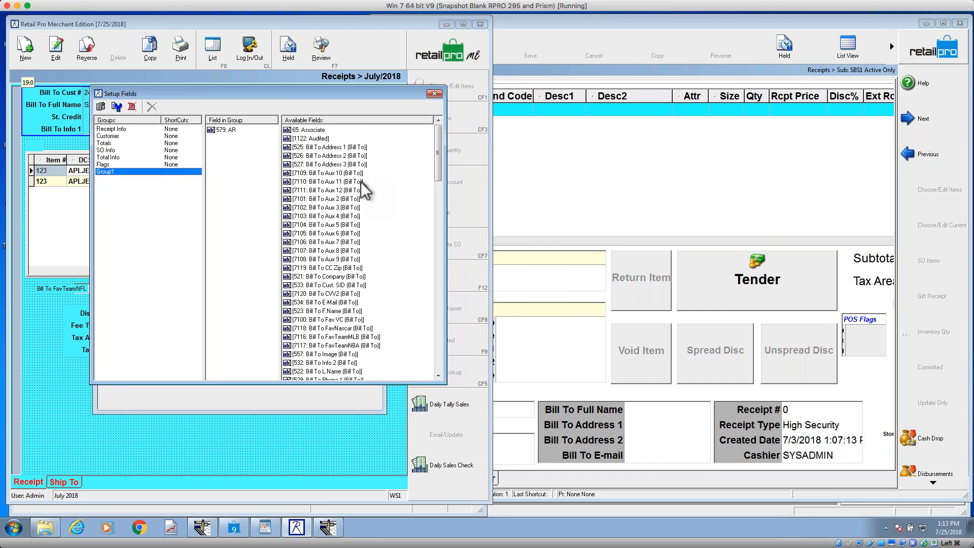
double_click(335, 191)
click(334, 199)
double_click(334, 198)
double_click(335, 191)
click(335, 190)
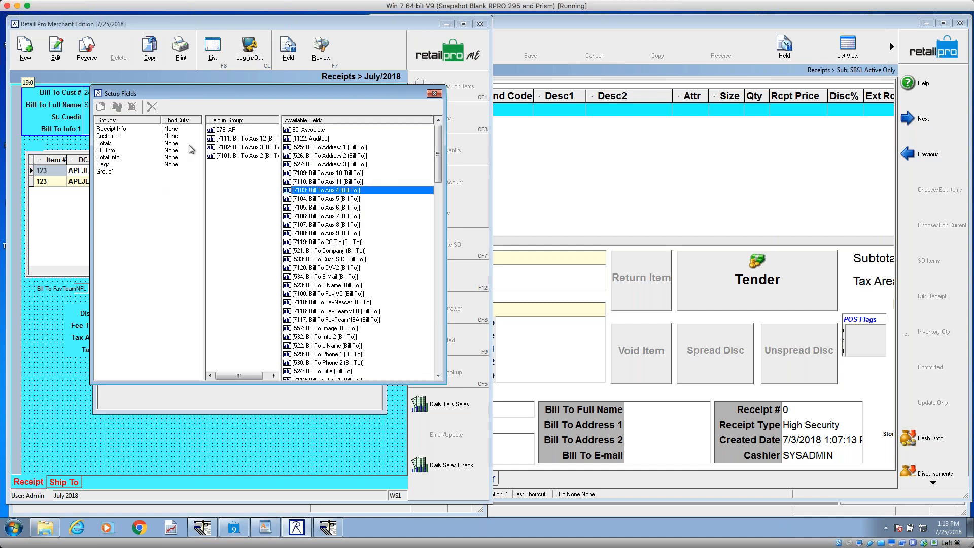
Step: Remove the Bill To Aux 12, Aux 3 and Aux 2 fields from the new group
click(246, 140)
double_click(247, 139)
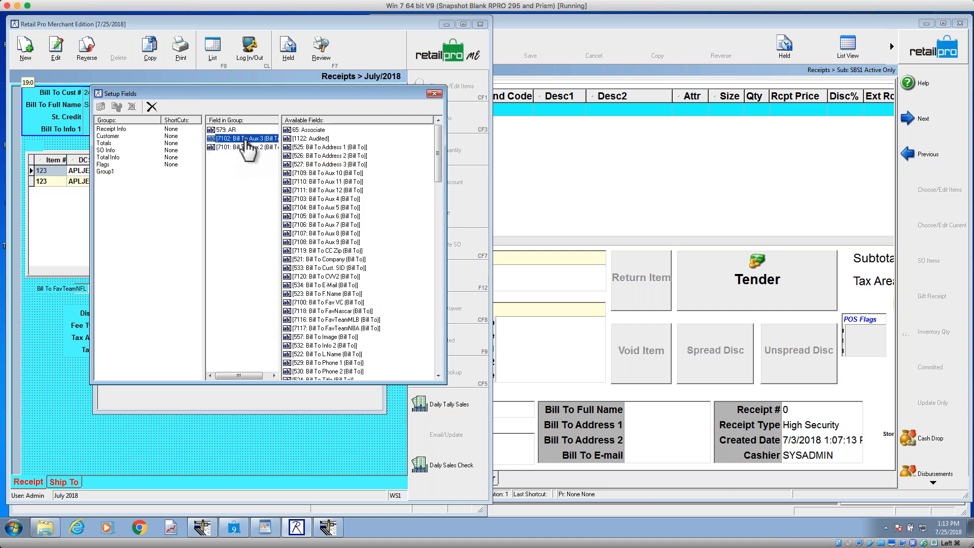
double_click(246, 140)
double_click(246, 139)
Step: Try renaming the new group, keep its default name, and delete the group
click(107, 171)
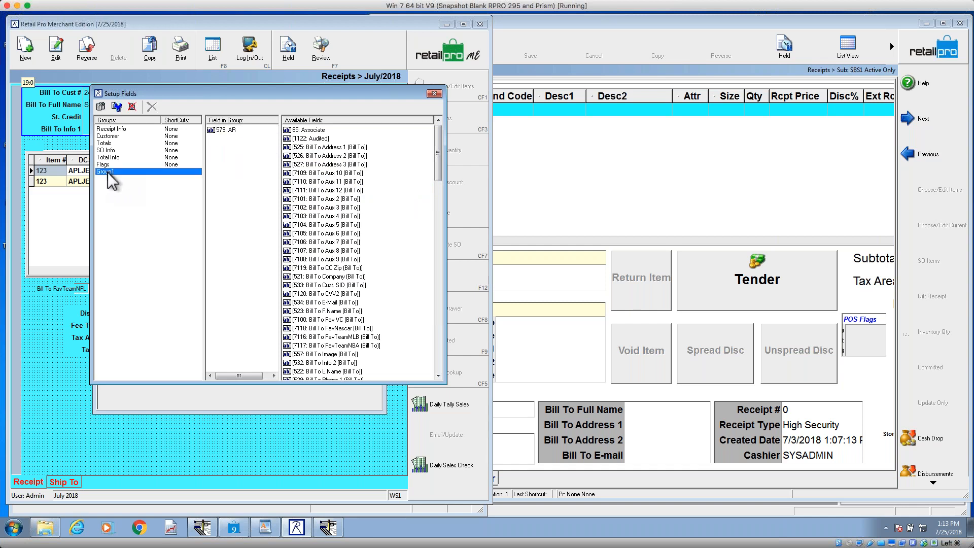
click(117, 107)
key(Return)
click(133, 107)
click(459, 291)
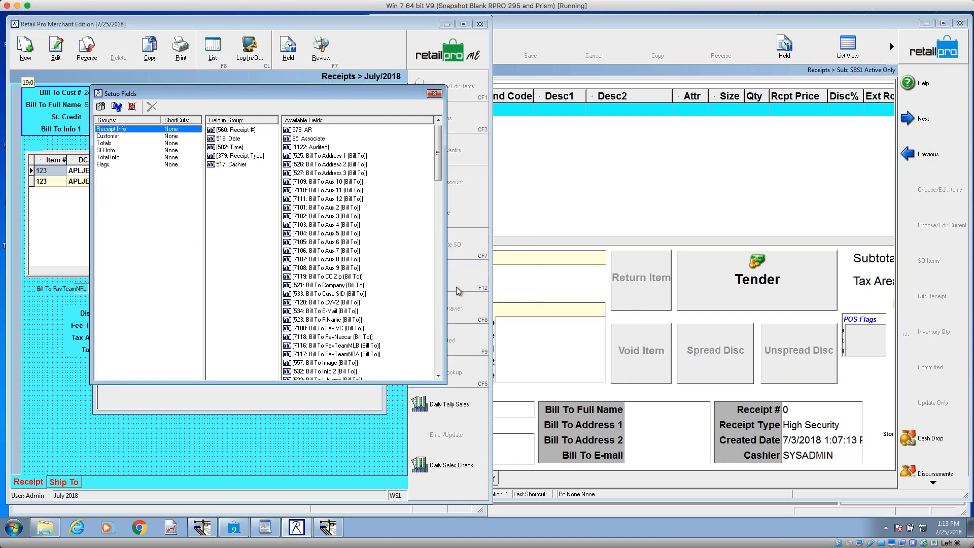
Step: Create another group with its default name and add Bill To Address 1, Address 2 and Address 3 to it
click(101, 106)
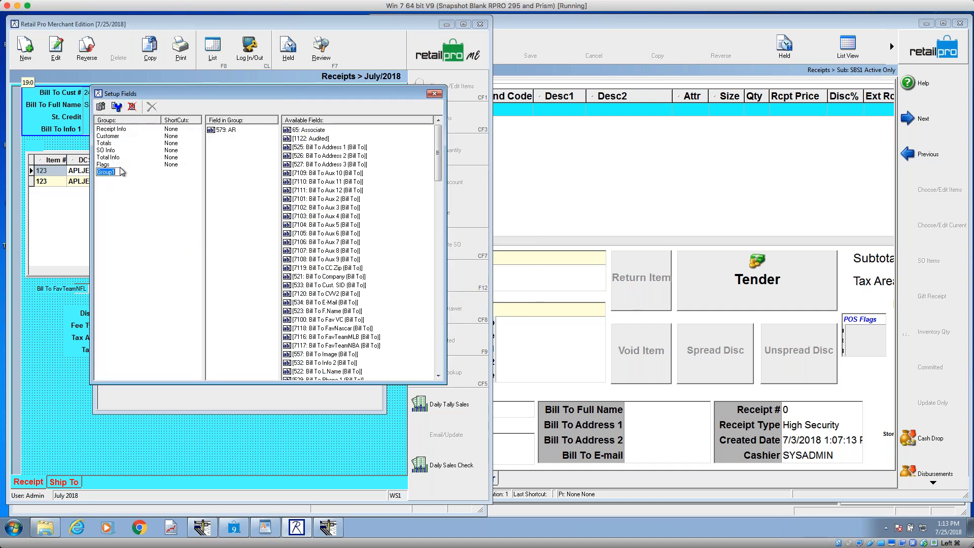
click(122, 172)
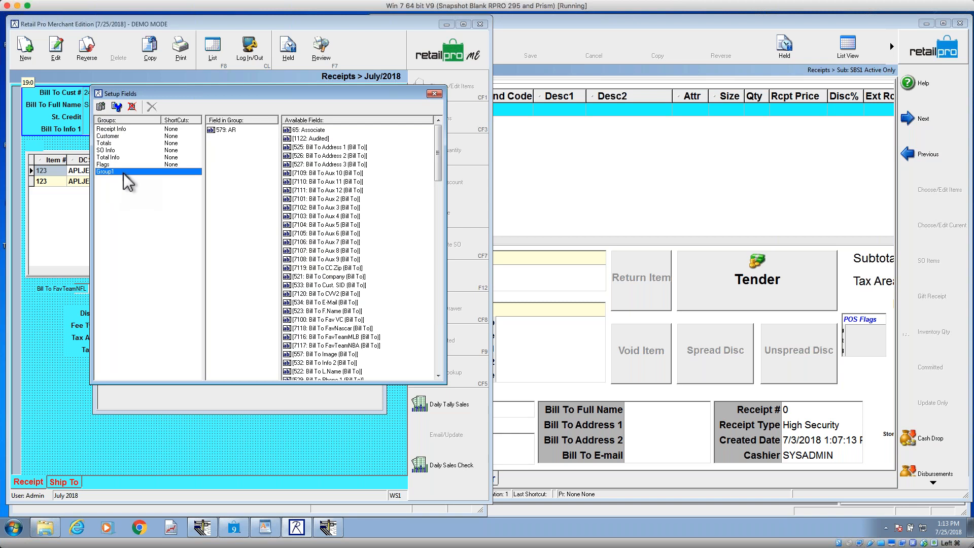
click(222, 131)
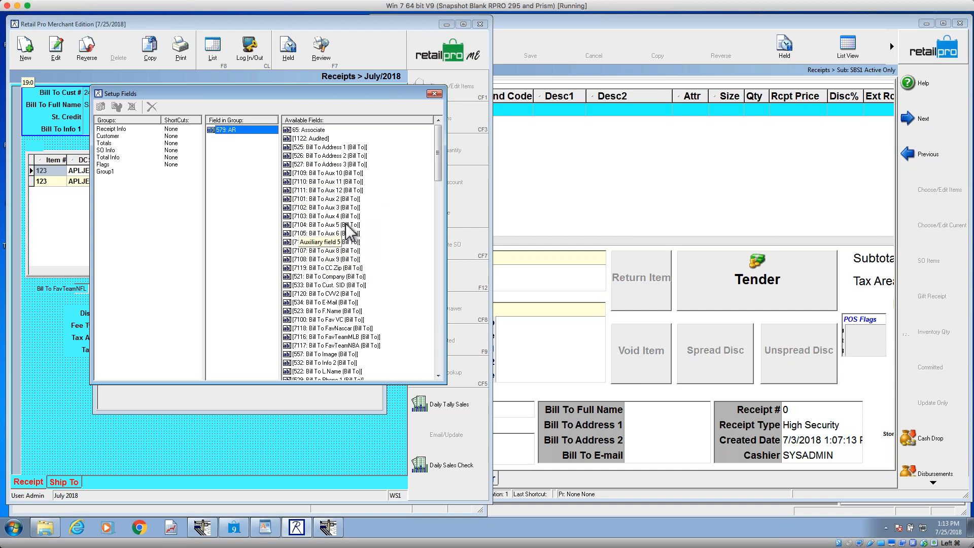
click(332, 147)
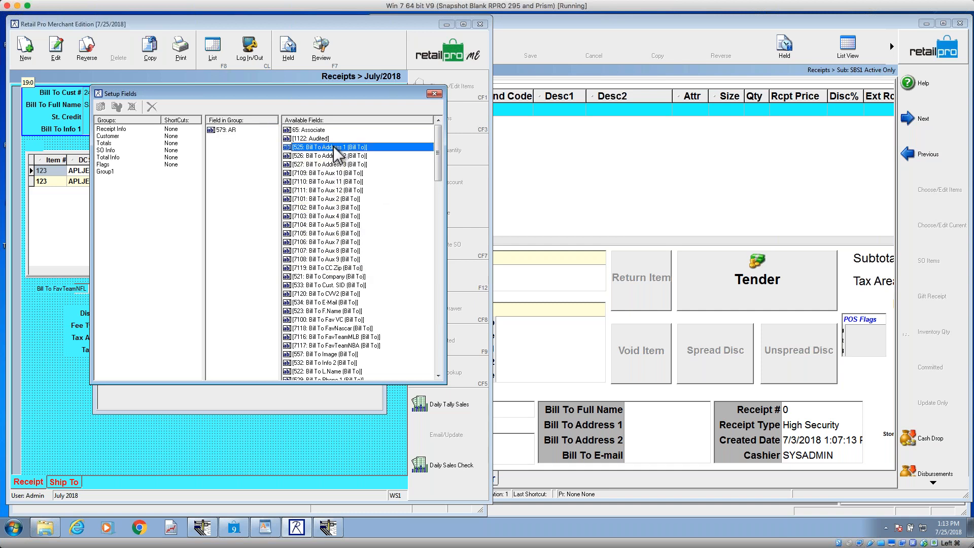
double_click(333, 146)
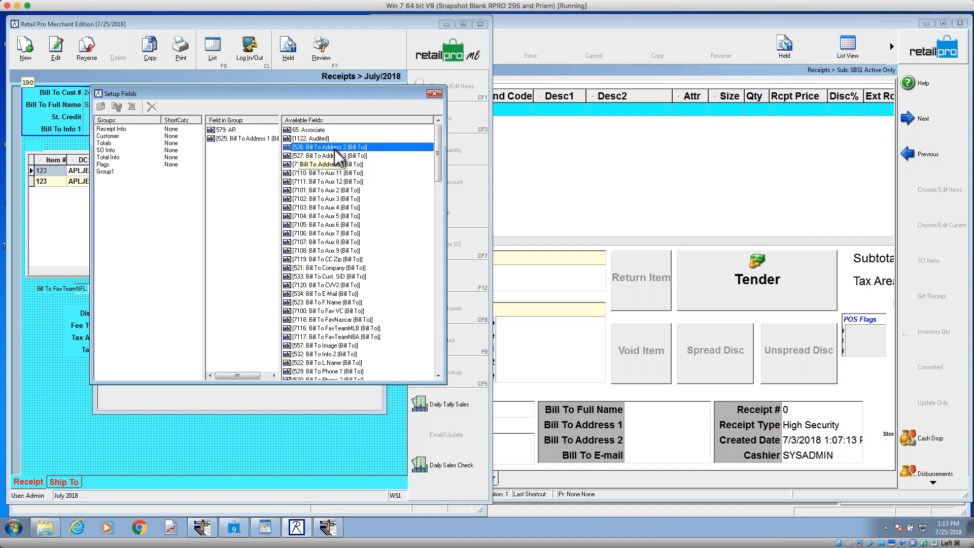
double_click(334, 149)
double_click(334, 148)
Step: Remove the AR field from Group1, keeping only the three Bill To Address fields in the group
click(232, 131)
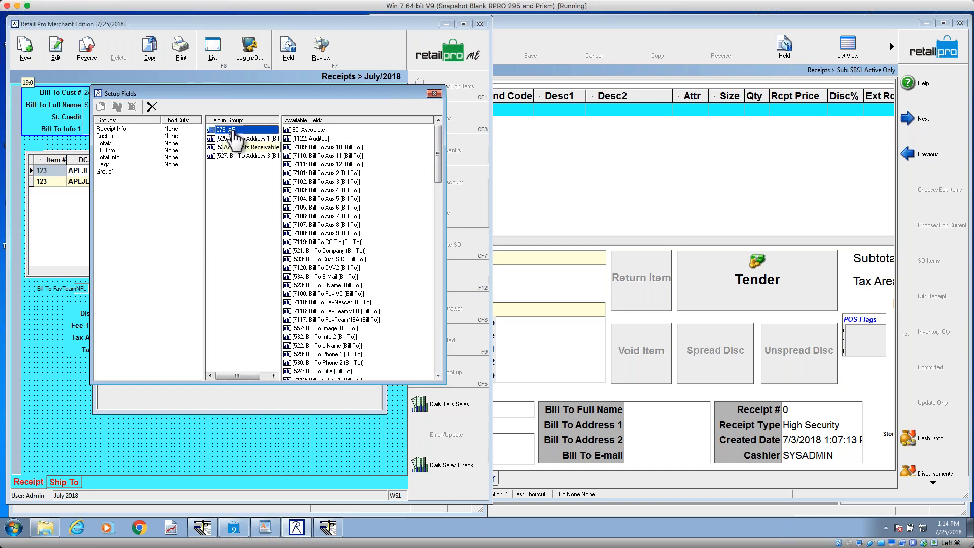
double_click(233, 131)
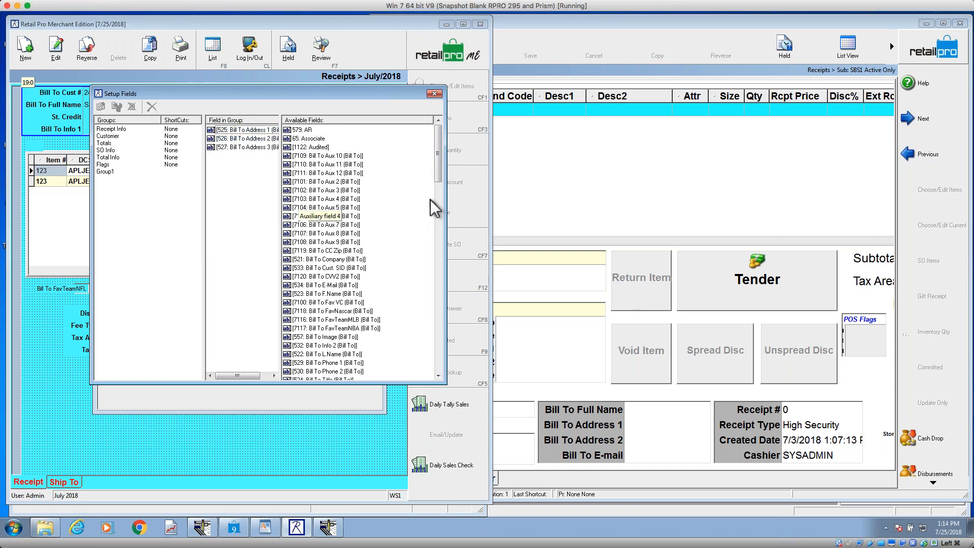
Step: Delete Group1 from the groups, leave Setup Fields and save the V8 receipt page design
click(107, 172)
click(133, 165)
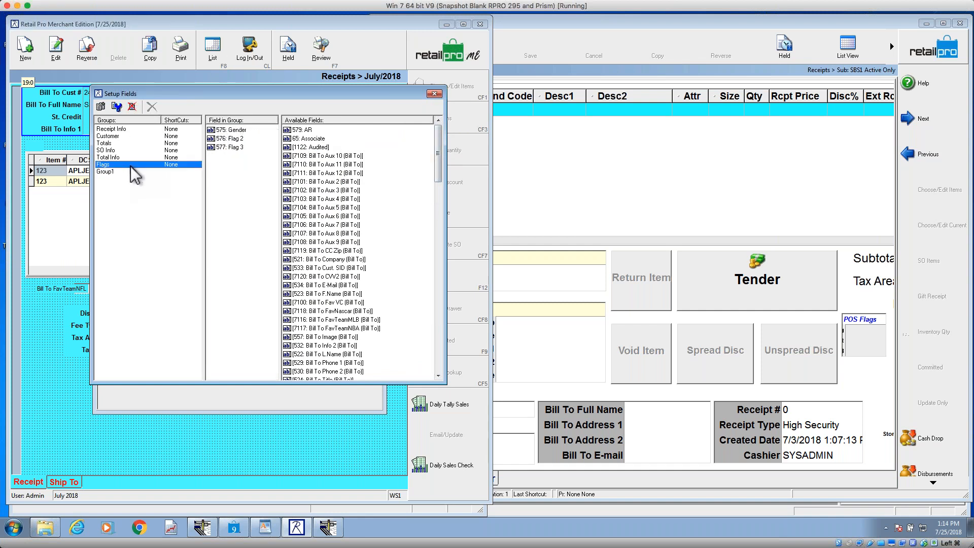
click(105, 171)
click(132, 107)
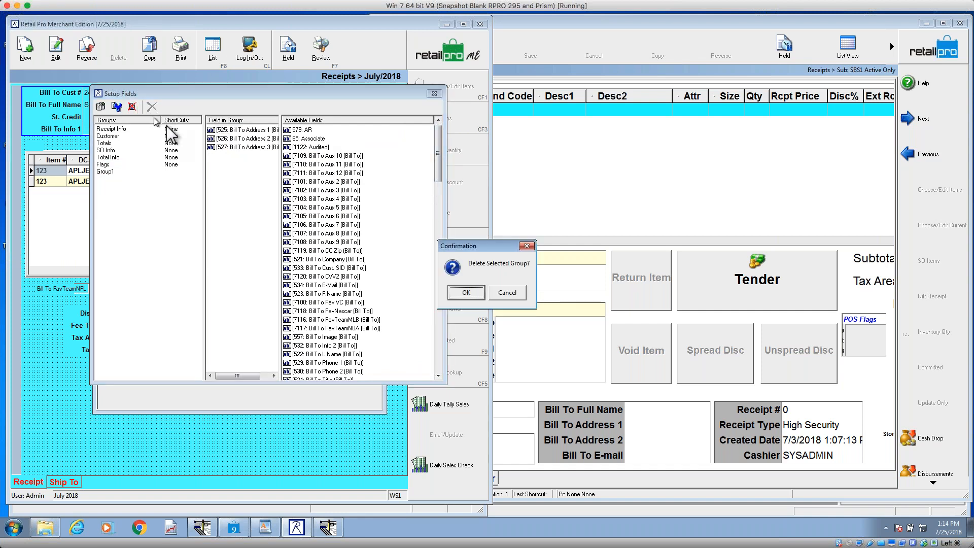
click(466, 294)
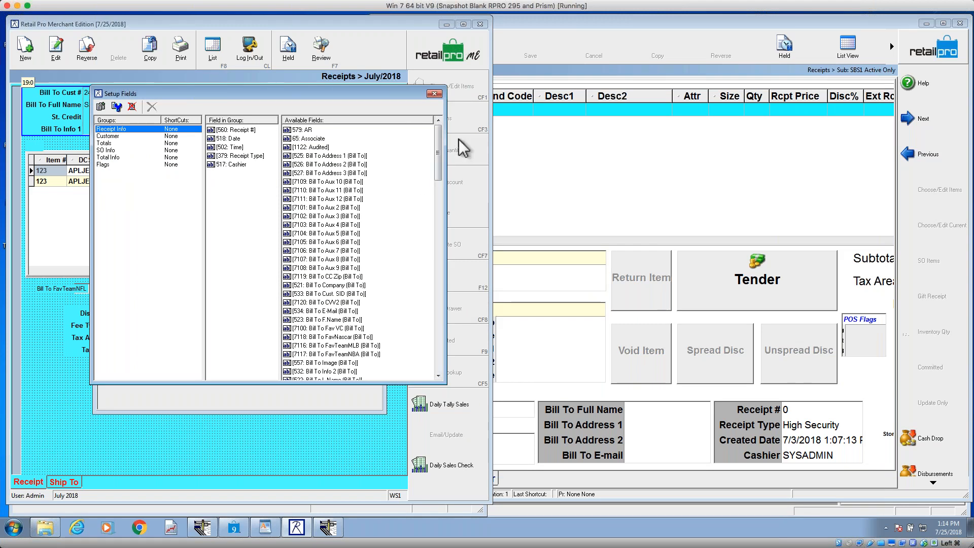
click(437, 94)
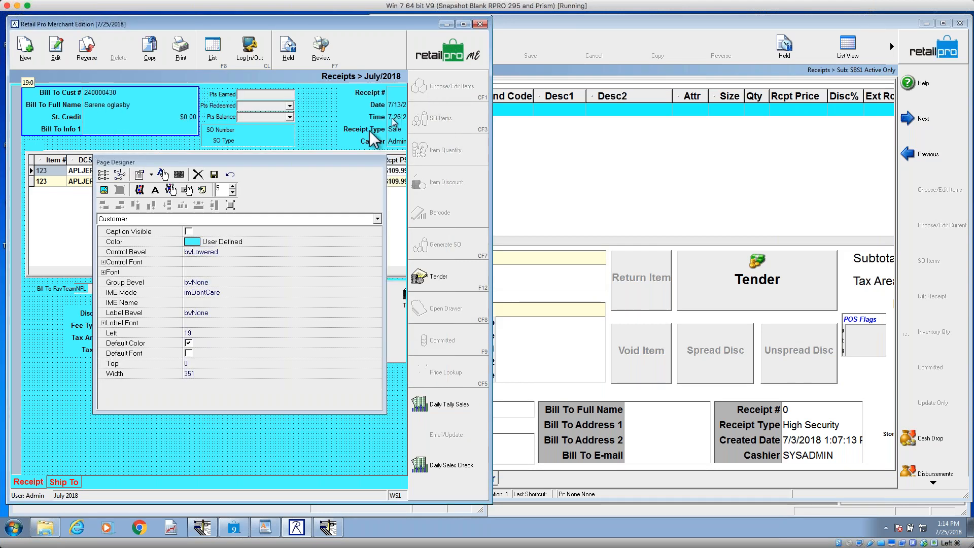
click(216, 176)
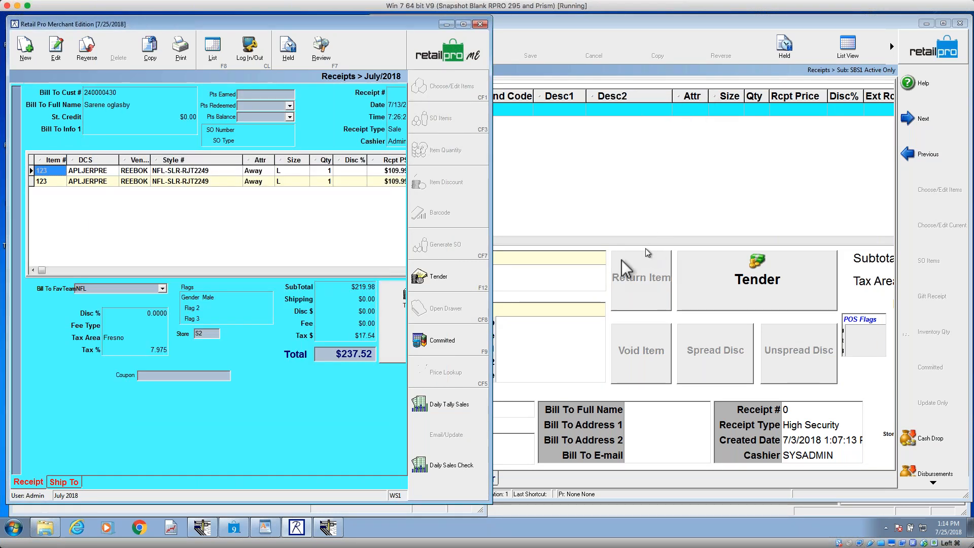
Step: Switch to the Retail Pro V9 receipt, check the Name9 group in Setup Fields and save the page design
click(575, 274)
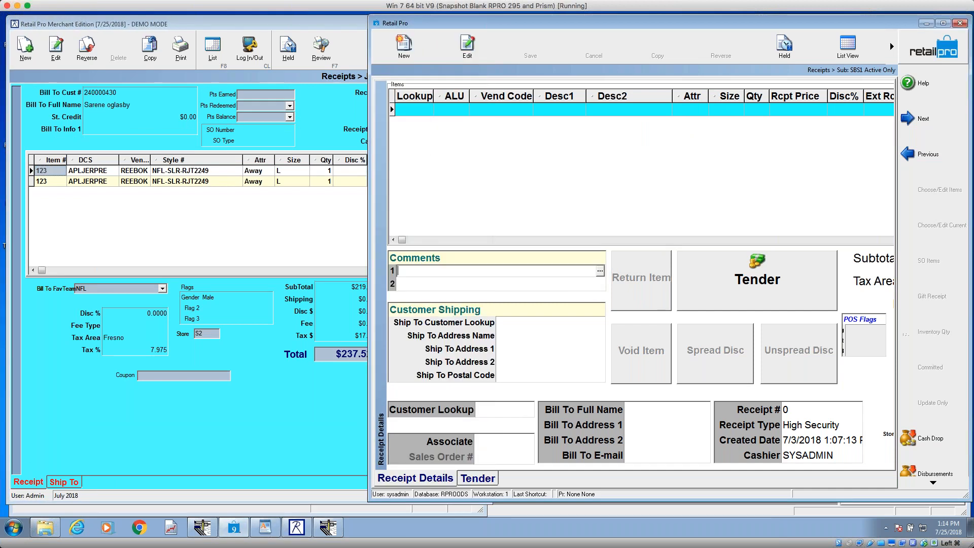
right_click(604, 258)
mouse_move(638, 261)
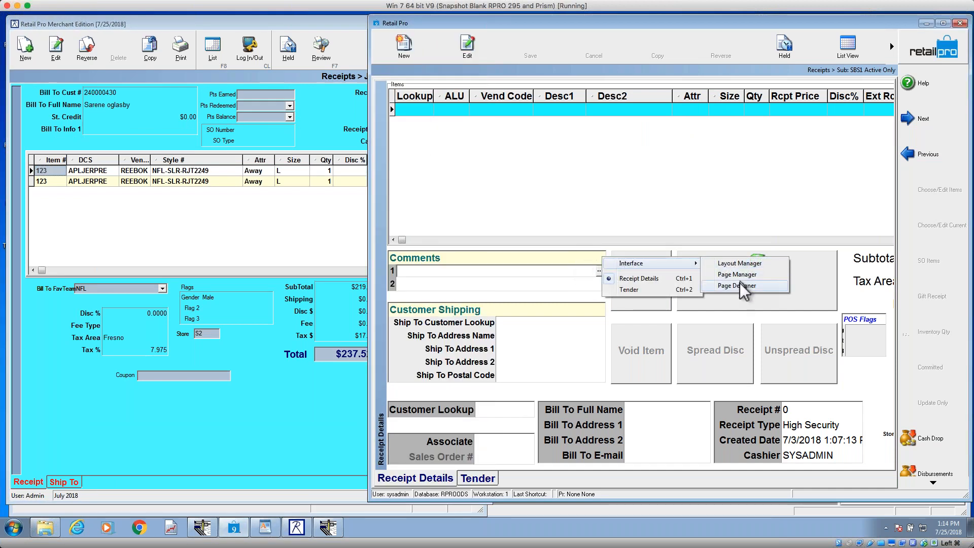
click(738, 285)
click(554, 49)
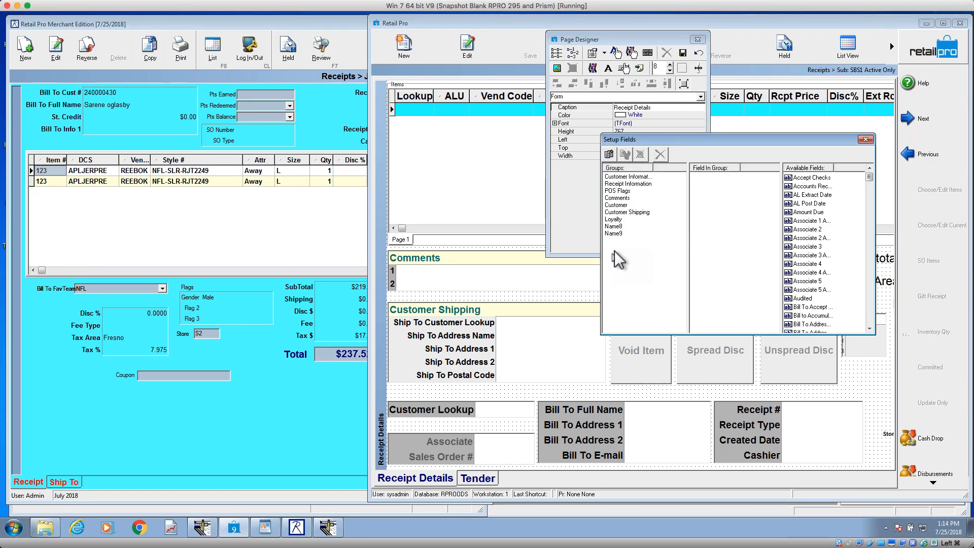
click(615, 234)
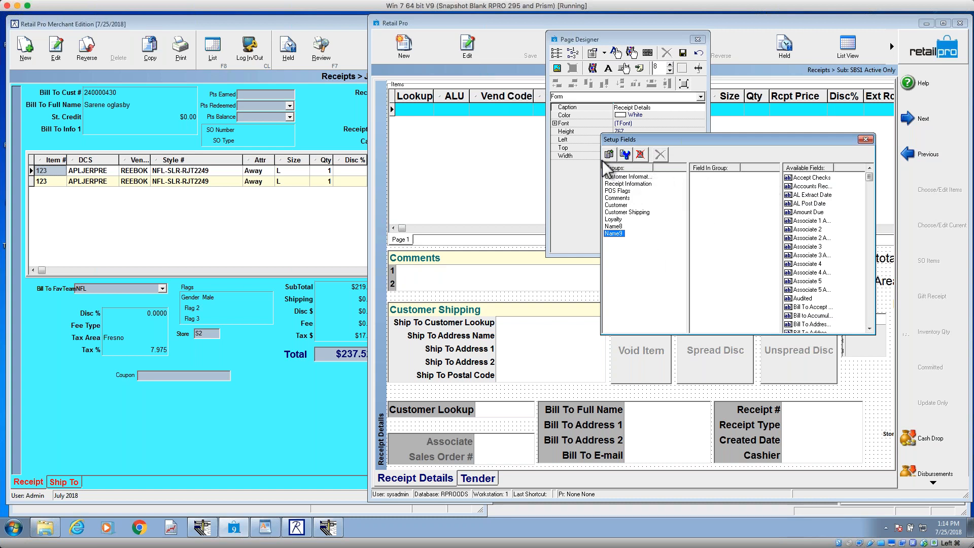
click(866, 140)
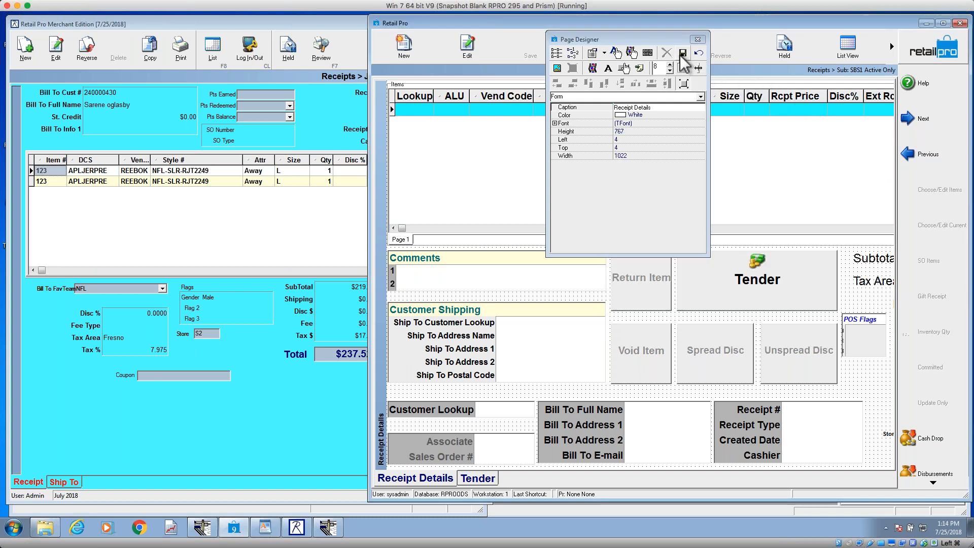
click(683, 53)
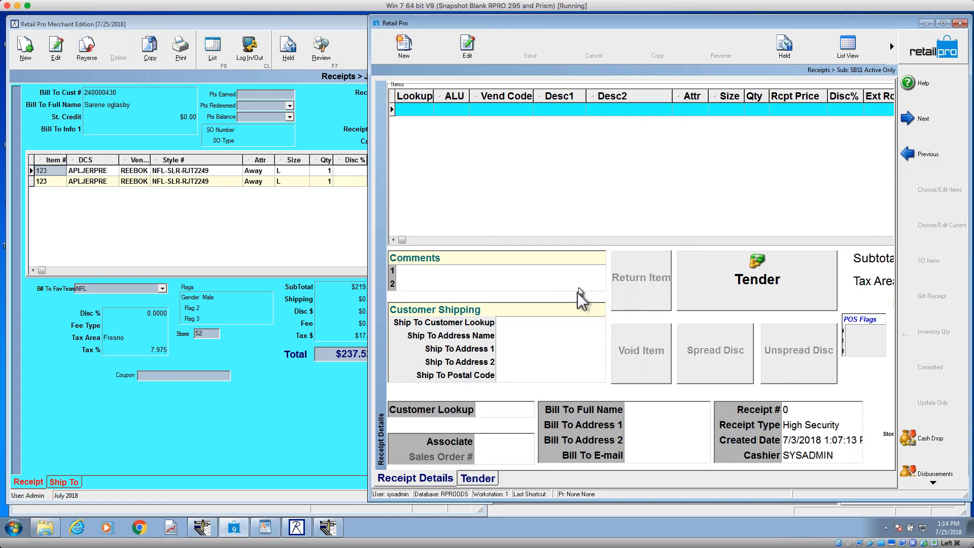
Step: Reopen Page Designer on Receipt Details and, with no group selected, display the form's tab order from its first entry
right_click(576, 296)
mouse_move(629, 300)
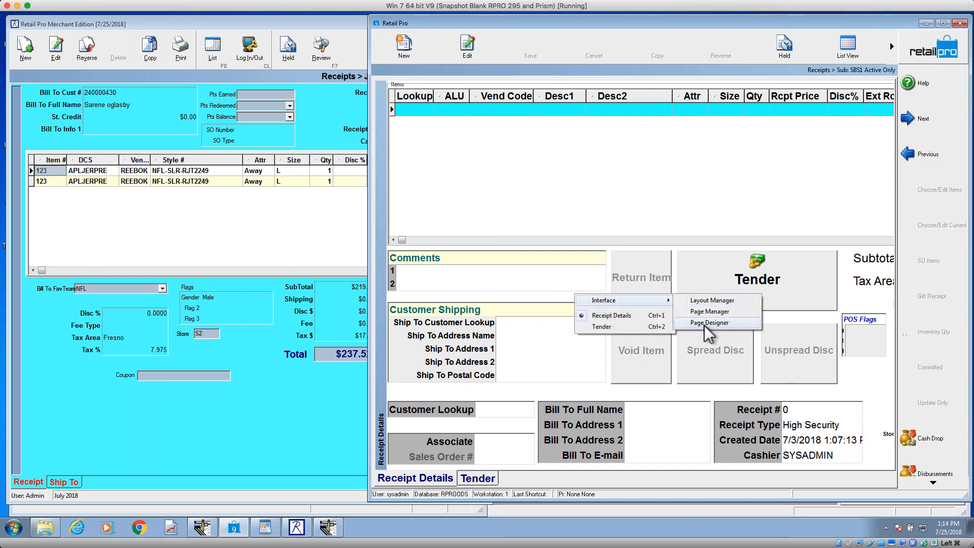
click(705, 324)
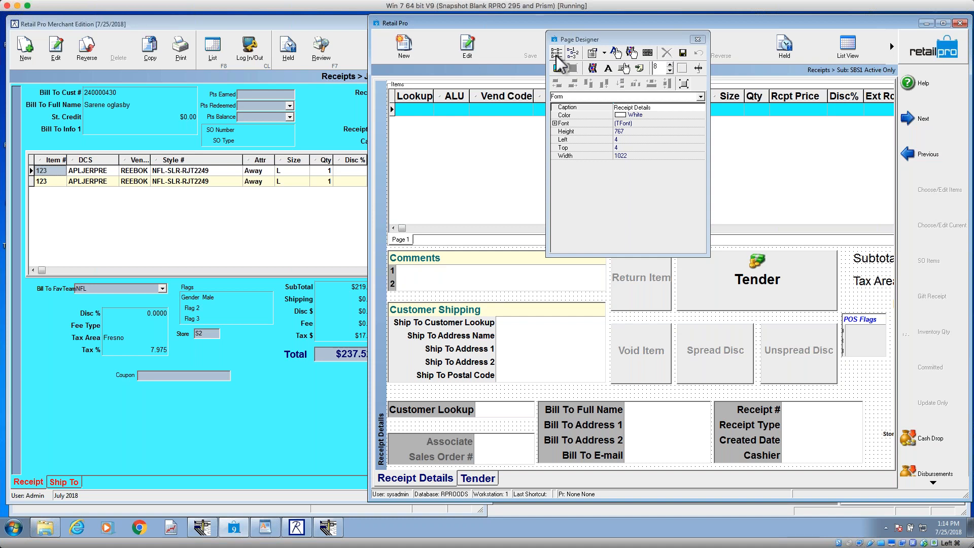
click(527, 352)
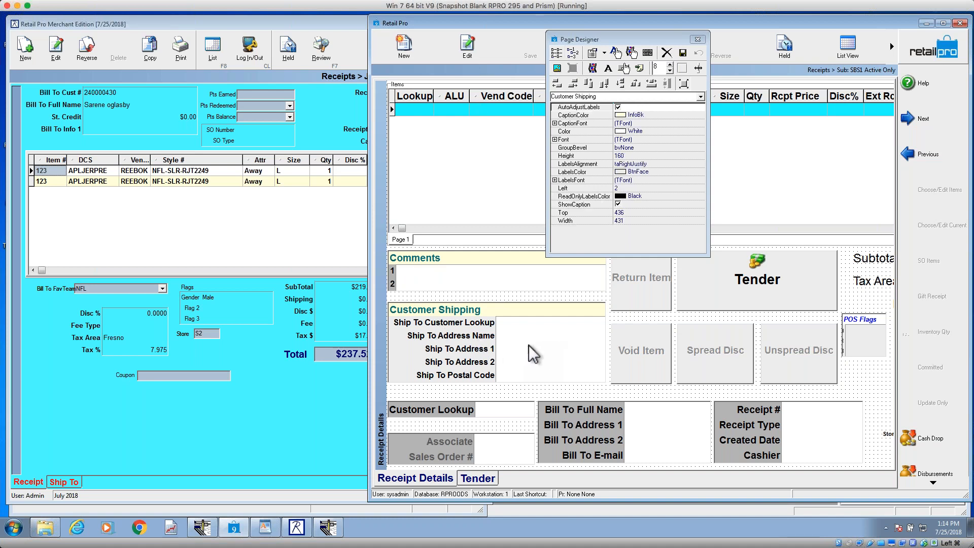
click(611, 422)
click(561, 303)
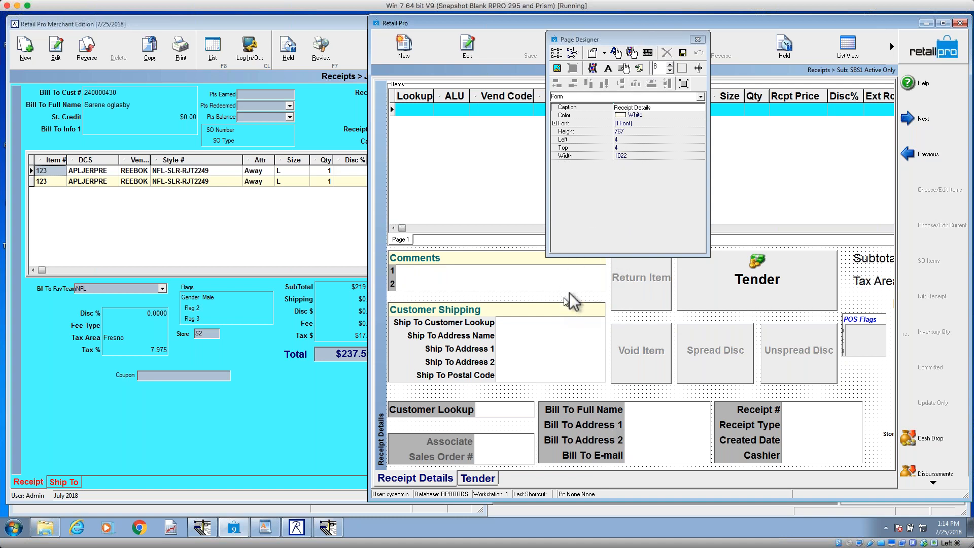
click(571, 52)
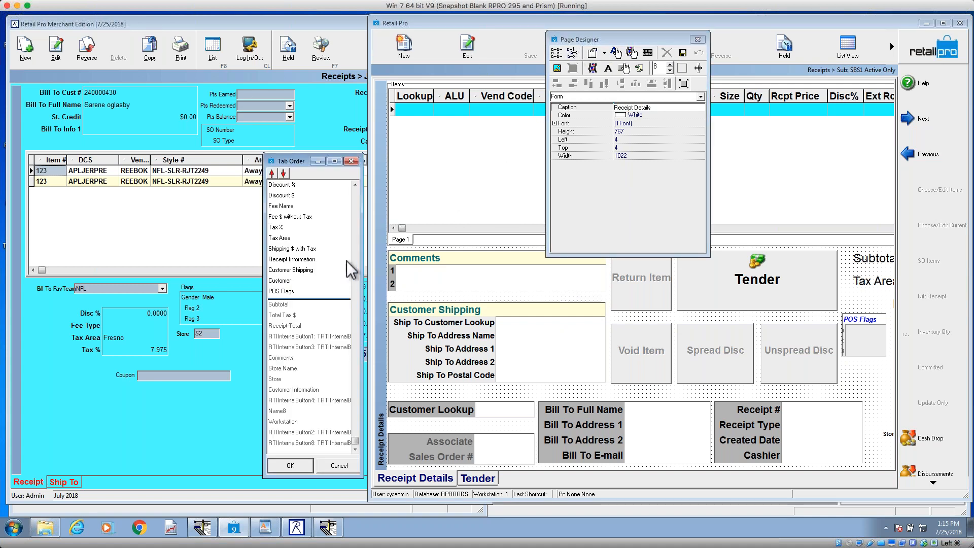
drag(355, 443, 357, 189)
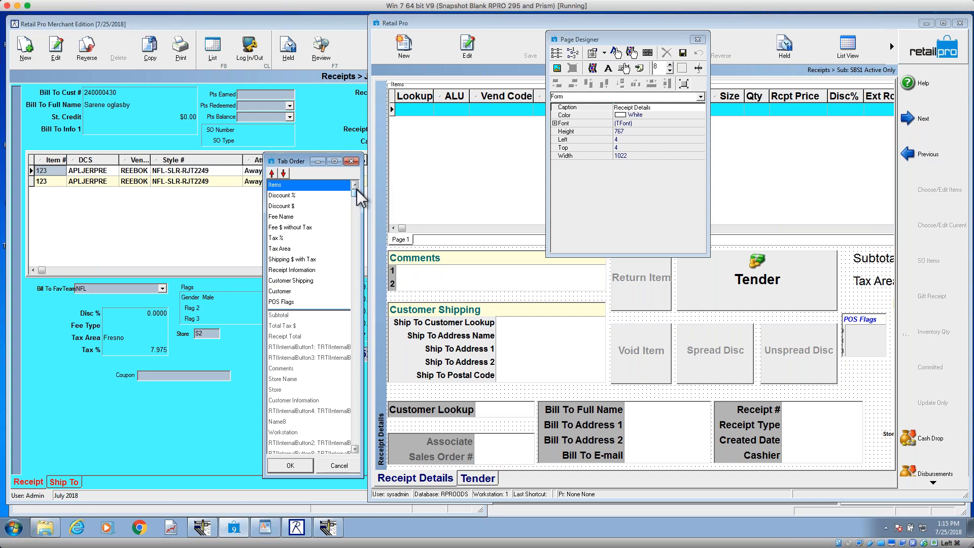
Step: Move Items below Discount % in the tab order, and toggle it out of and back into the active entries
drag(346, 187, 330, 200)
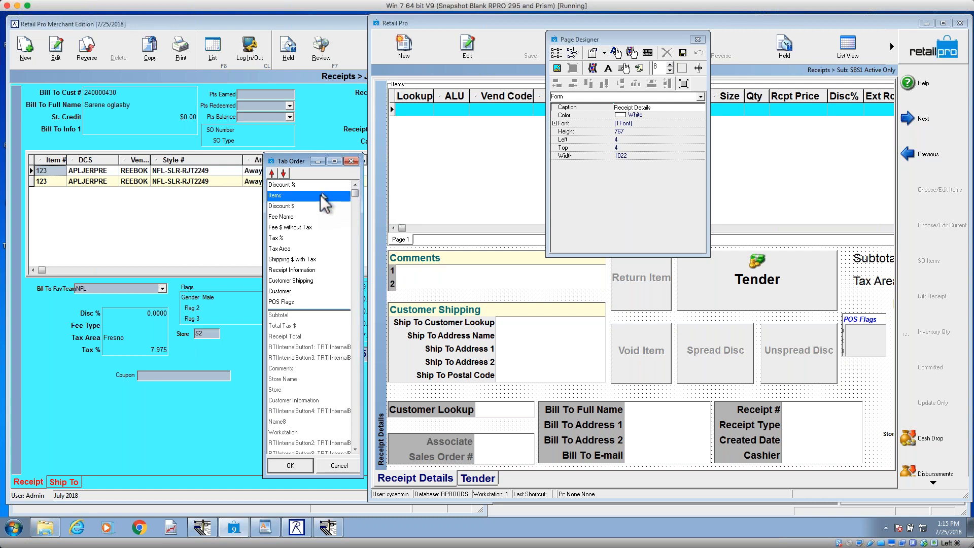
double_click(322, 194)
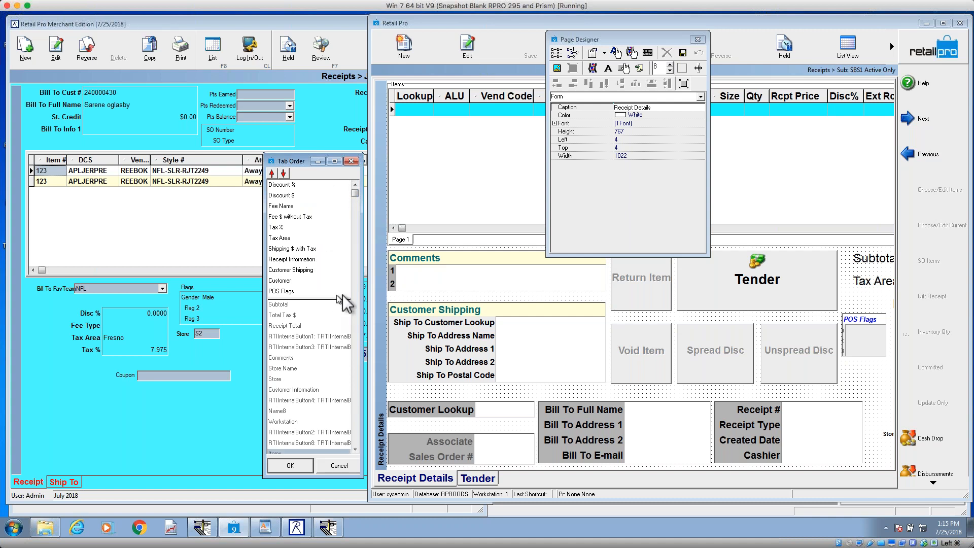
drag(354, 192, 336, 441)
double_click(297, 441)
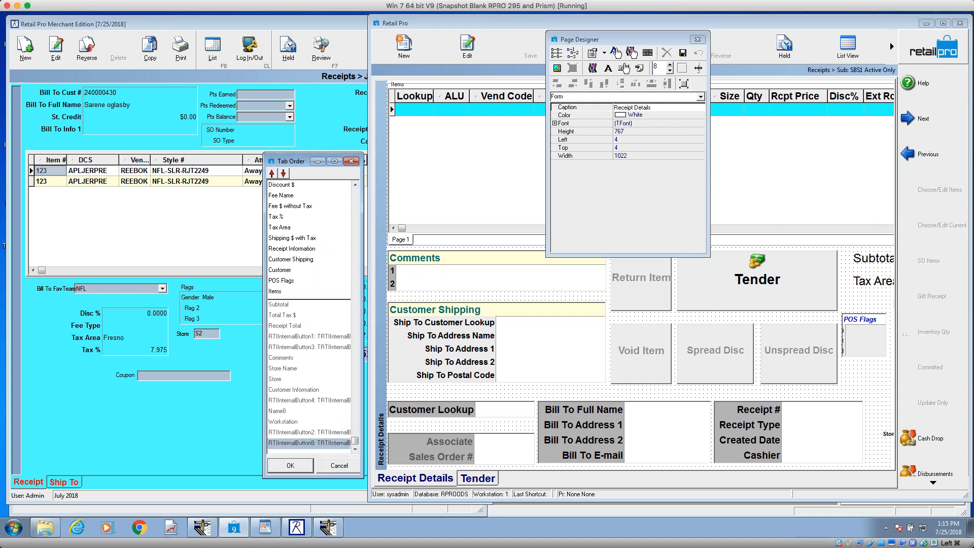
Step: Move Items to the first place in the form's tab order, above Discount %, and accept the order
click(304, 291)
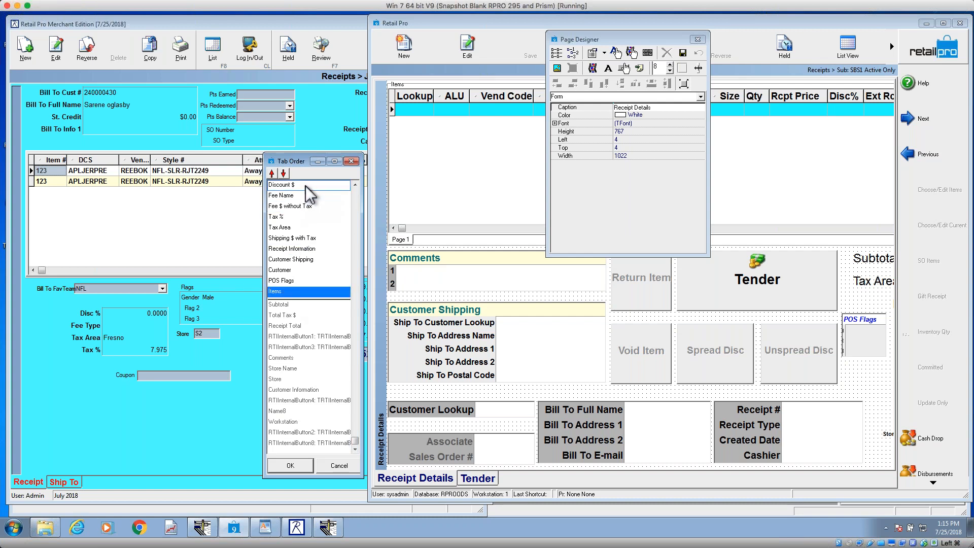
drag(306, 186, 305, 186)
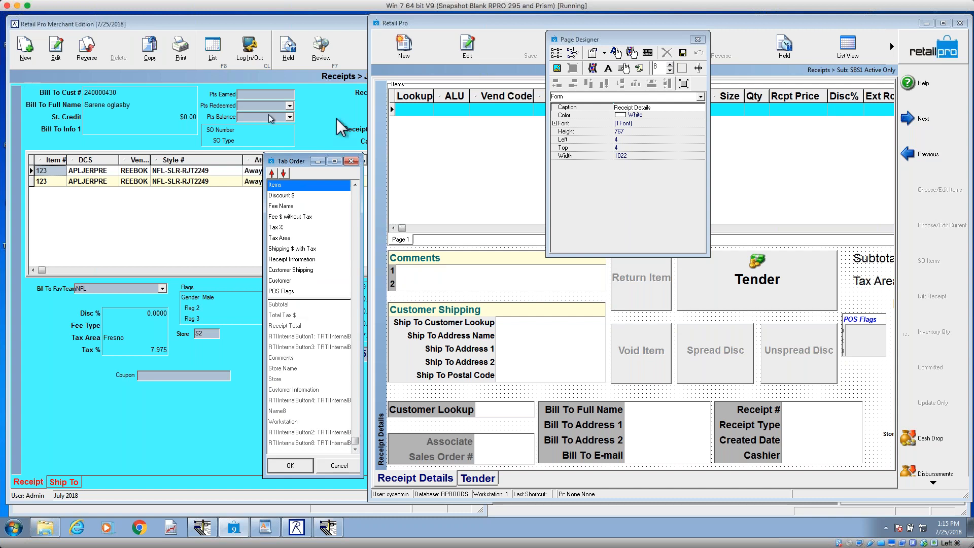
click(355, 185)
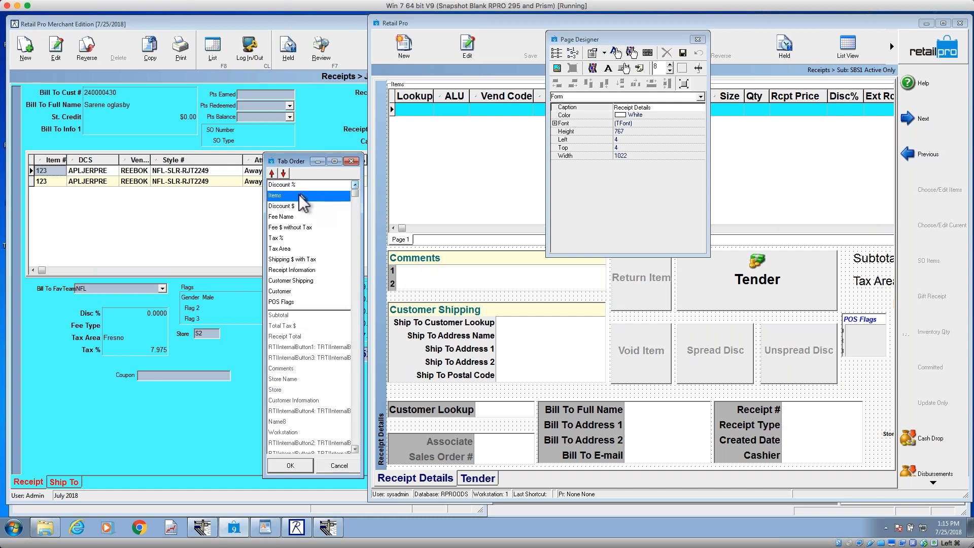
drag(305, 198, 307, 186)
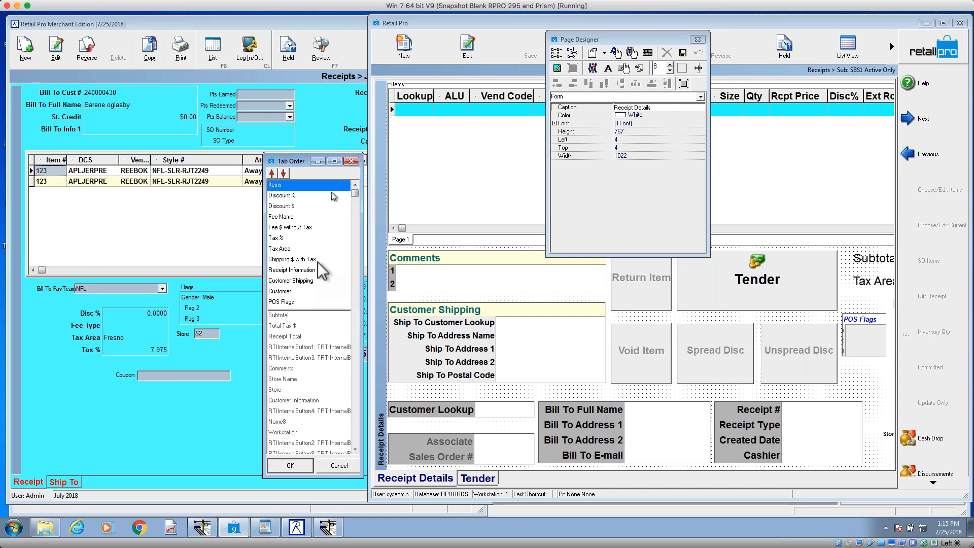
click(301, 465)
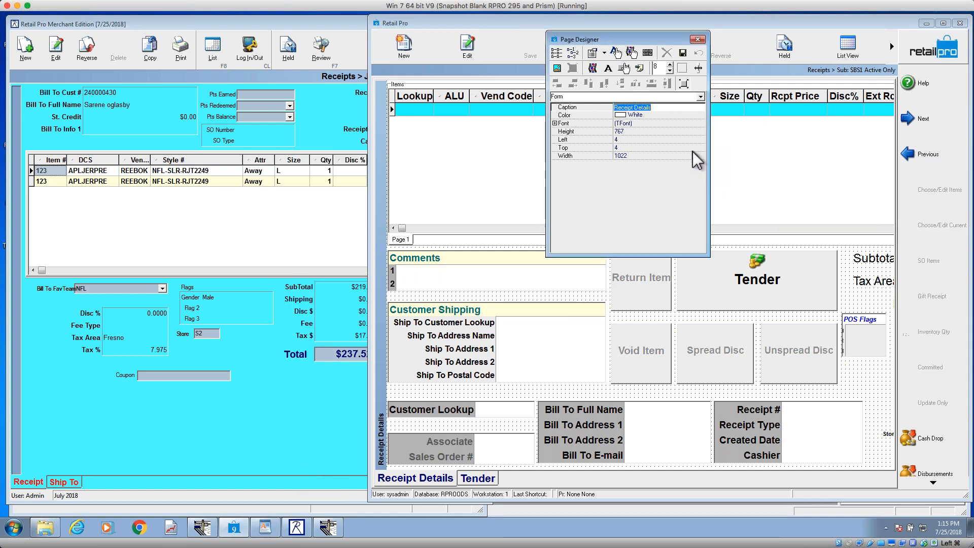
Step: Select the Comments and Customer Shipping groups in turn, deselect them, and view the form-level tab order without changing it
click(562, 296)
click(559, 279)
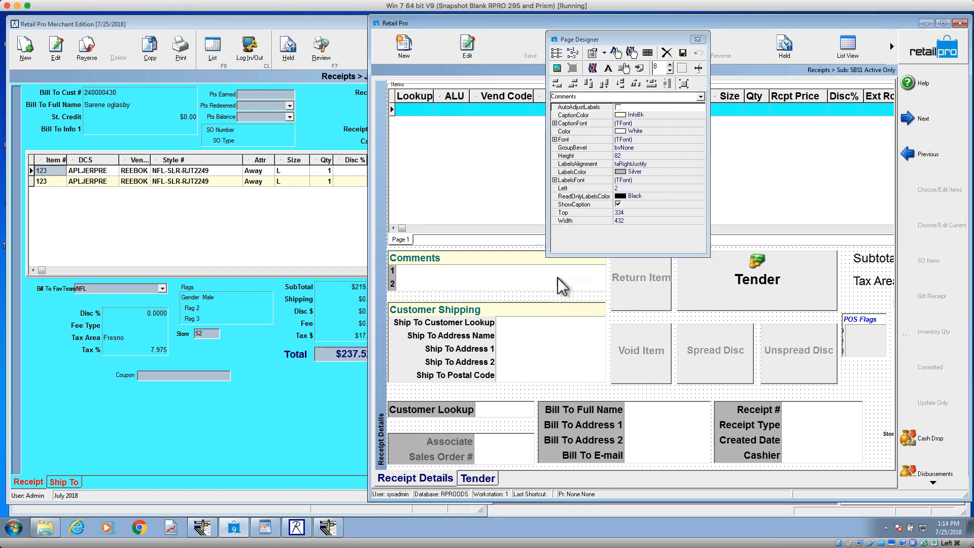
click(560, 347)
click(553, 297)
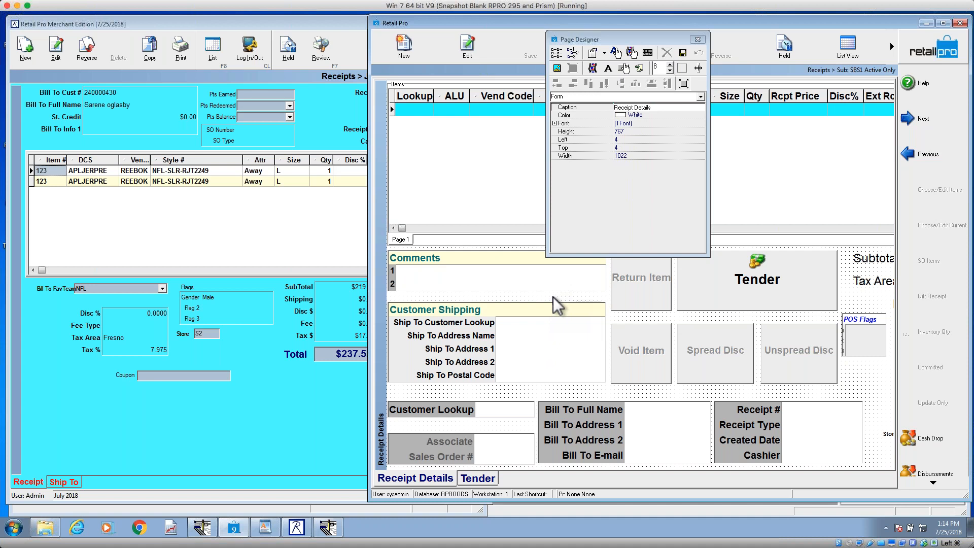
click(572, 53)
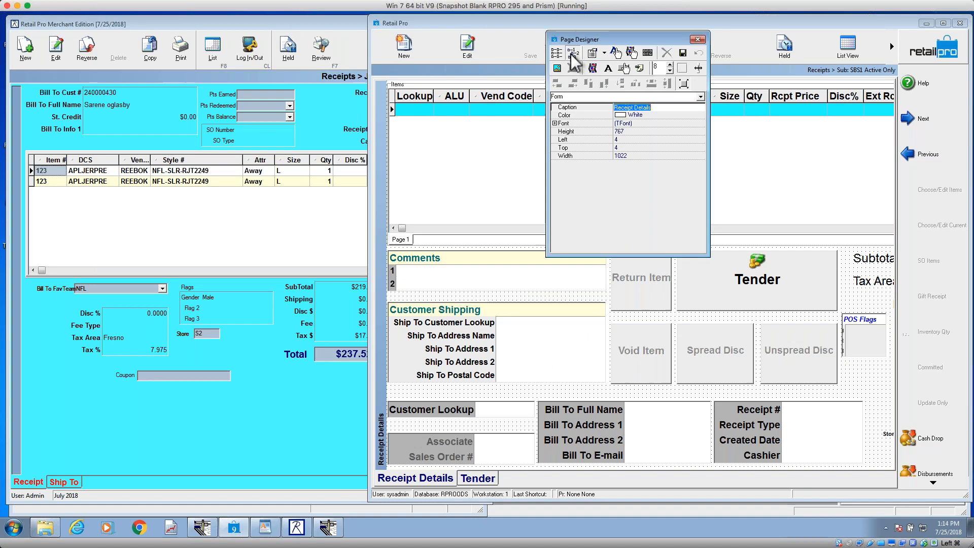
click(352, 161)
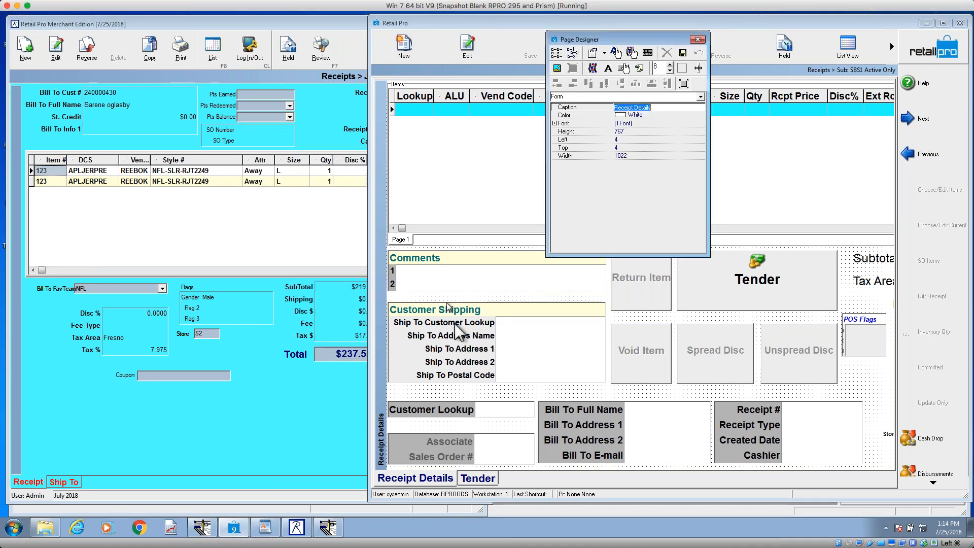
Step: View the tab order of the fields inside the Customer Shipping group, cancel it and close Page Designer
click(477, 331)
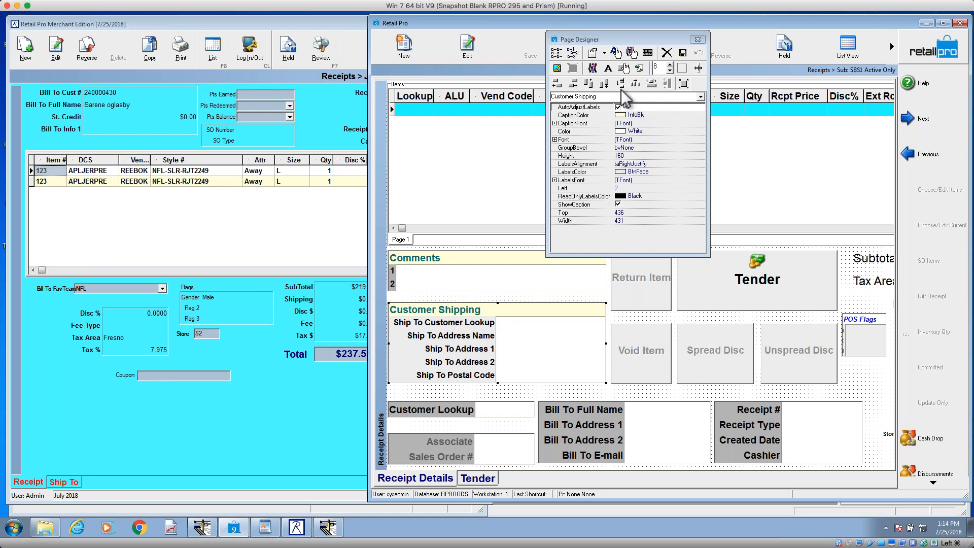
click(572, 53)
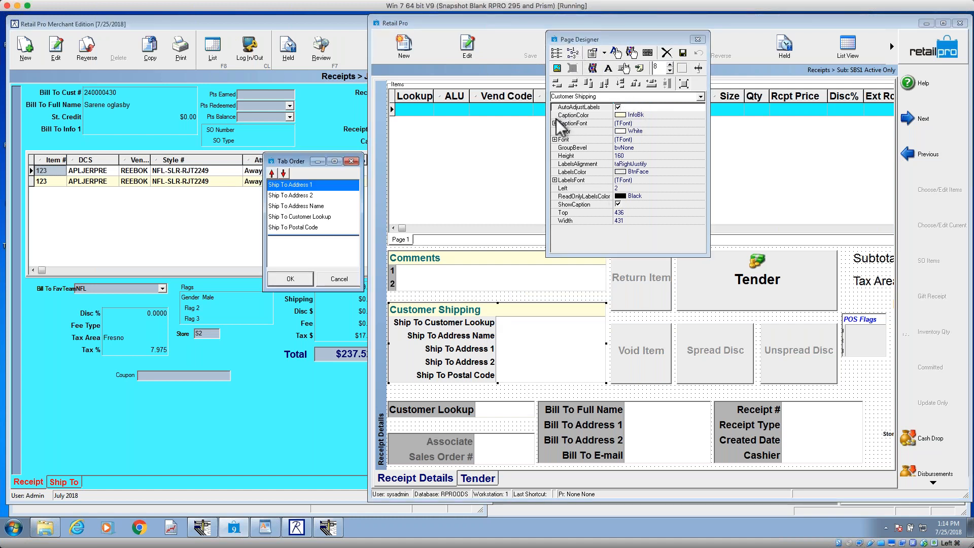
click(340, 279)
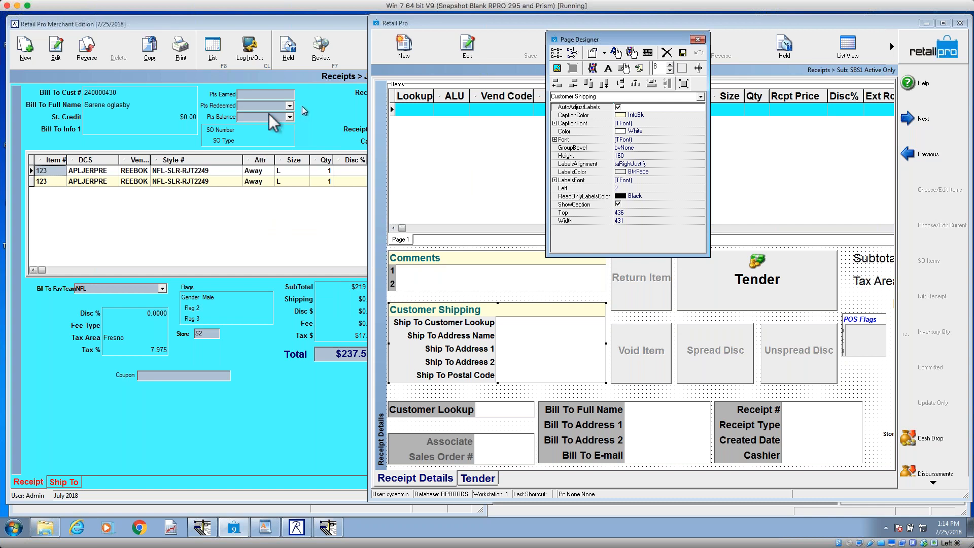
click(698, 40)
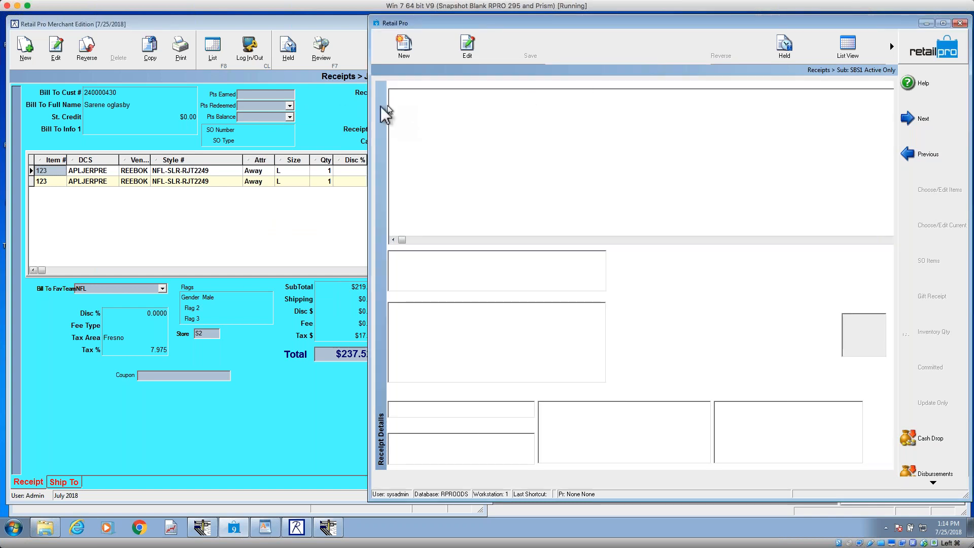
Step: Open Page Designer for the receipt in the Retail Pro Merchant Edition window, view the form tab order and cancel it
right_click(316, 113)
mouse_move(351, 117)
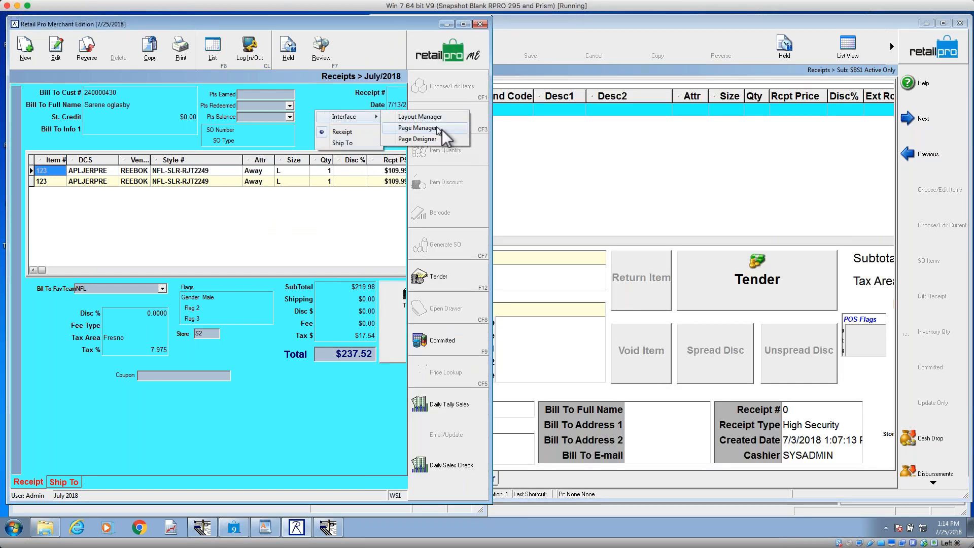
click(439, 140)
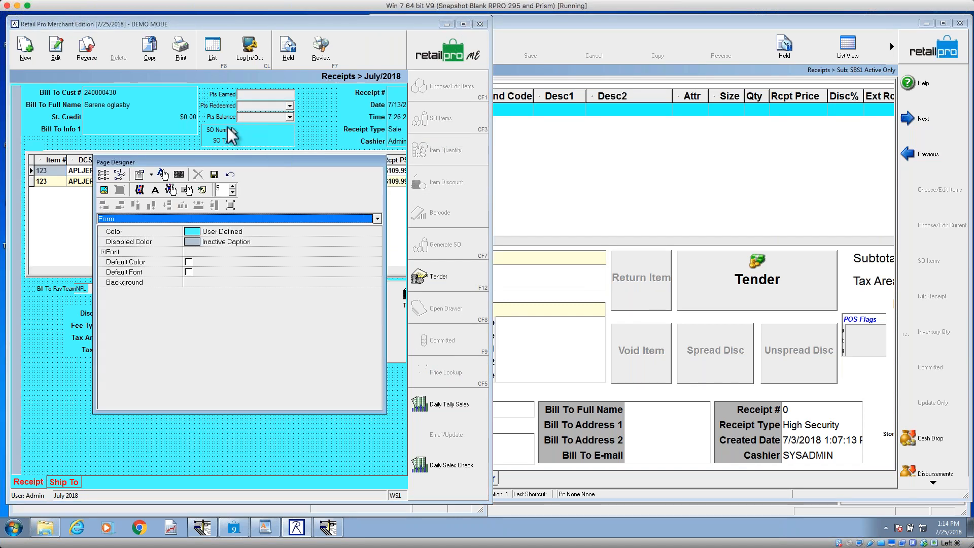
click(121, 175)
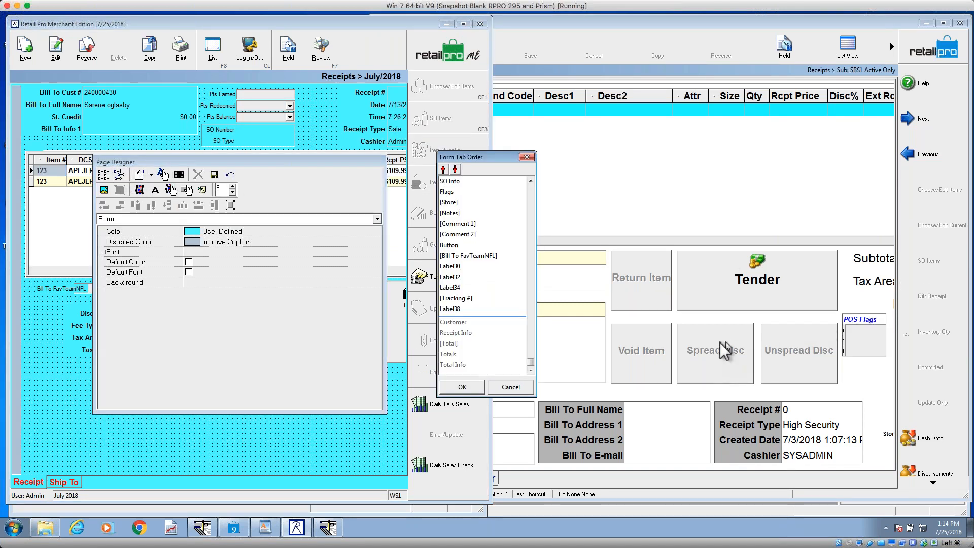
click(511, 387)
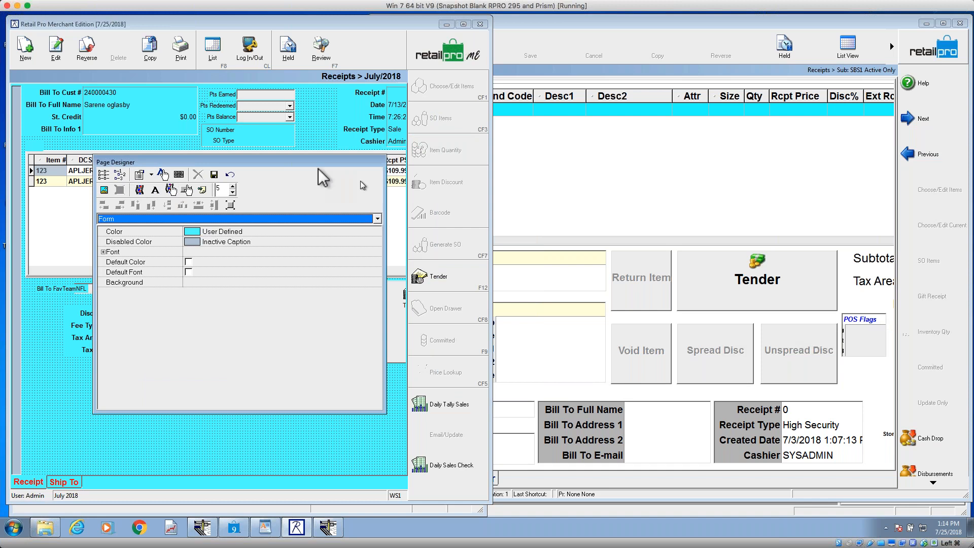
Step: View the form tab order with the Customer group selected, accept it unchanged and save the page design
drag(245, 163, 352, 163)
click(112, 108)
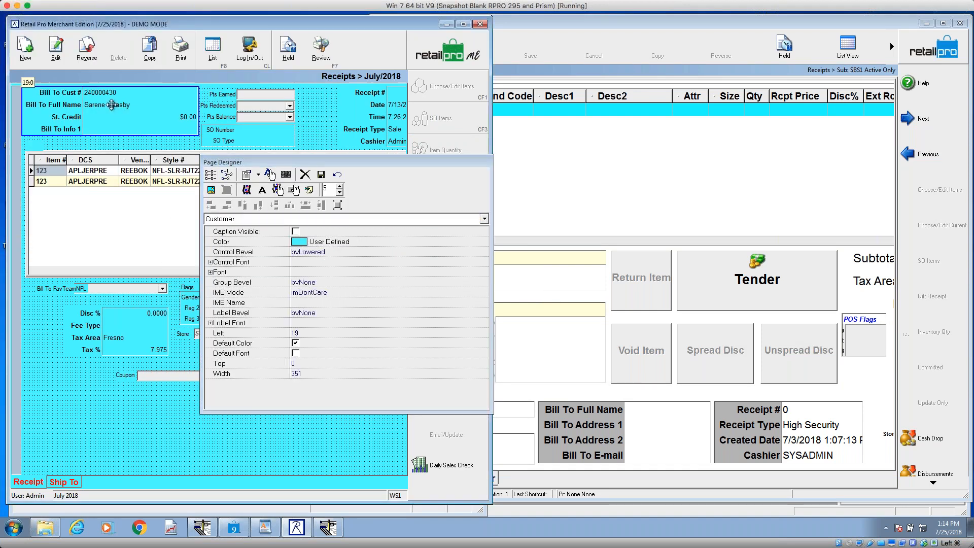
click(228, 176)
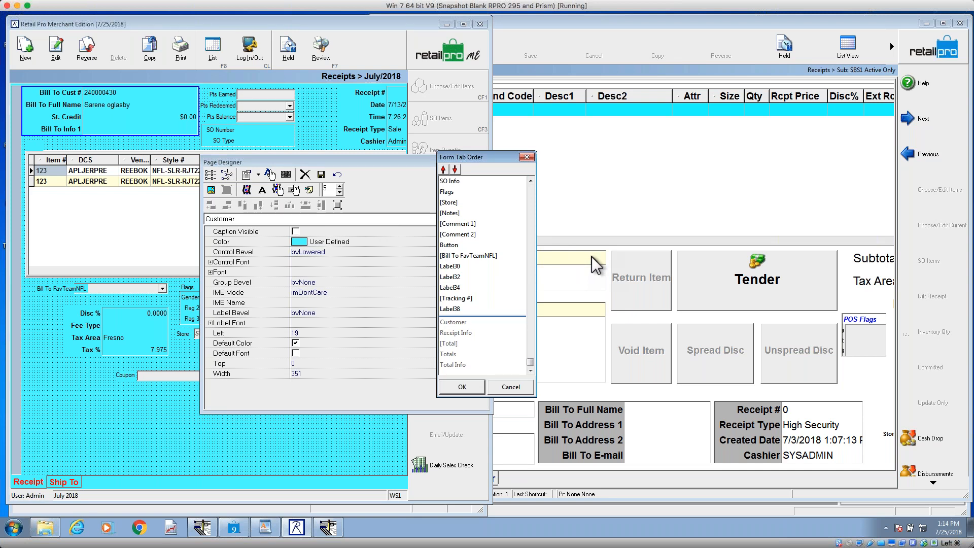
click(462, 387)
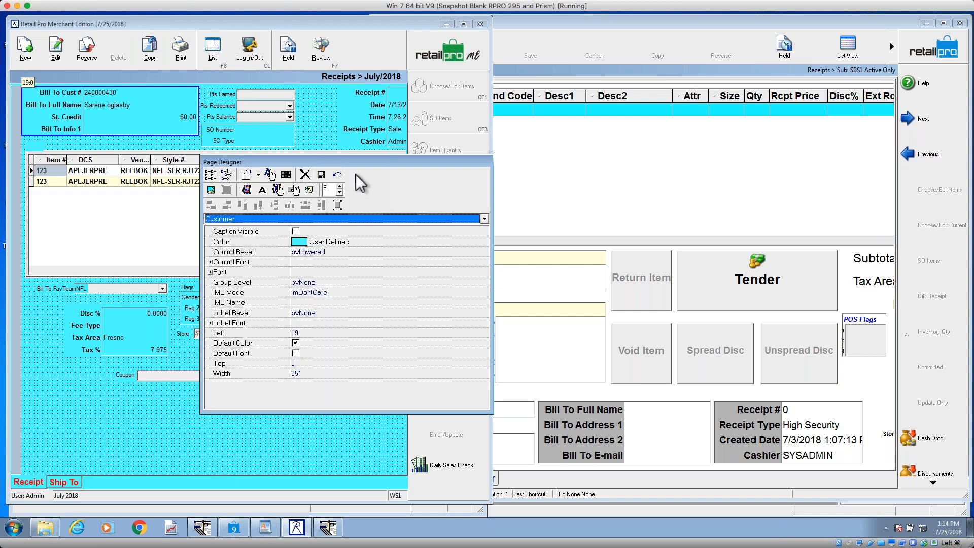
click(322, 174)
Step: Switch to the Retail Pro V9 window and open Page Designer for the Receipt Details page
click(653, 32)
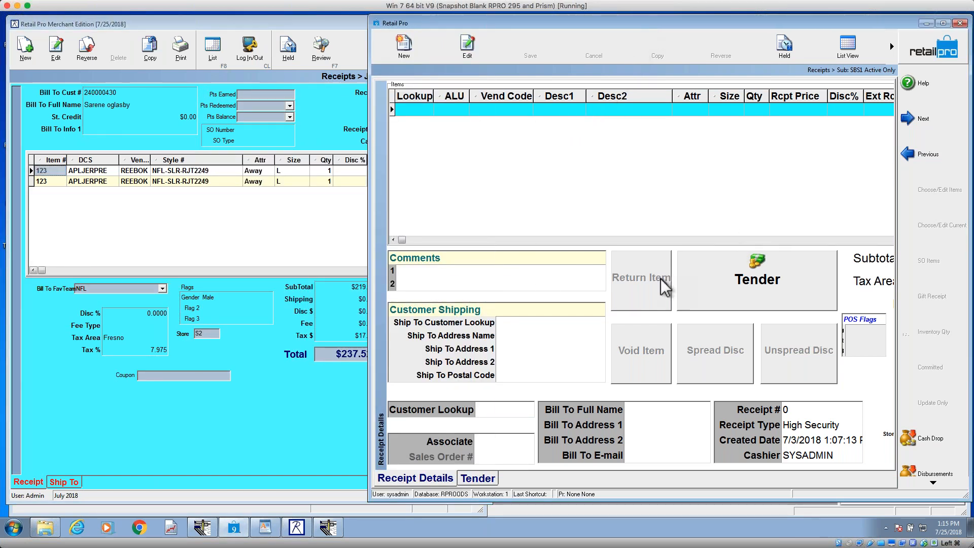
right_click(611, 252)
mouse_move(625, 259)
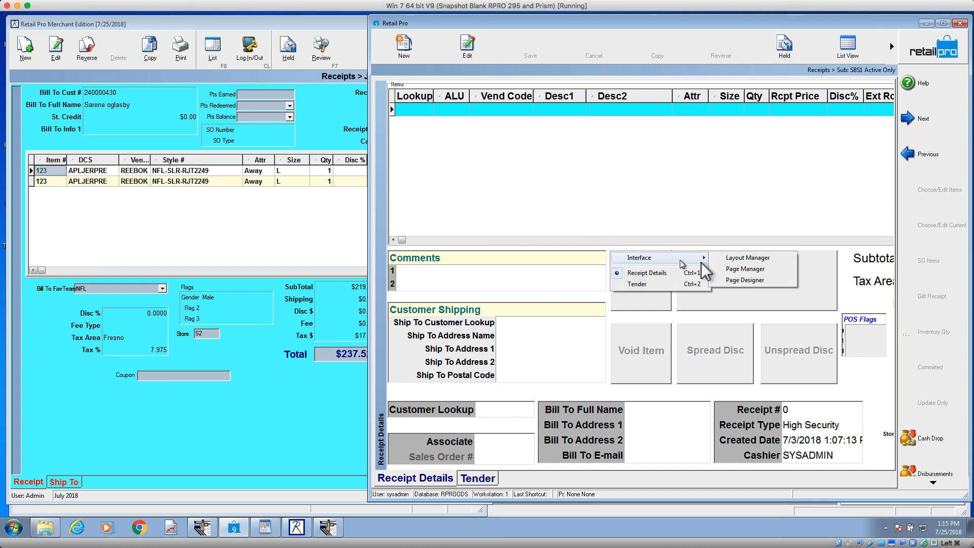
click(742, 279)
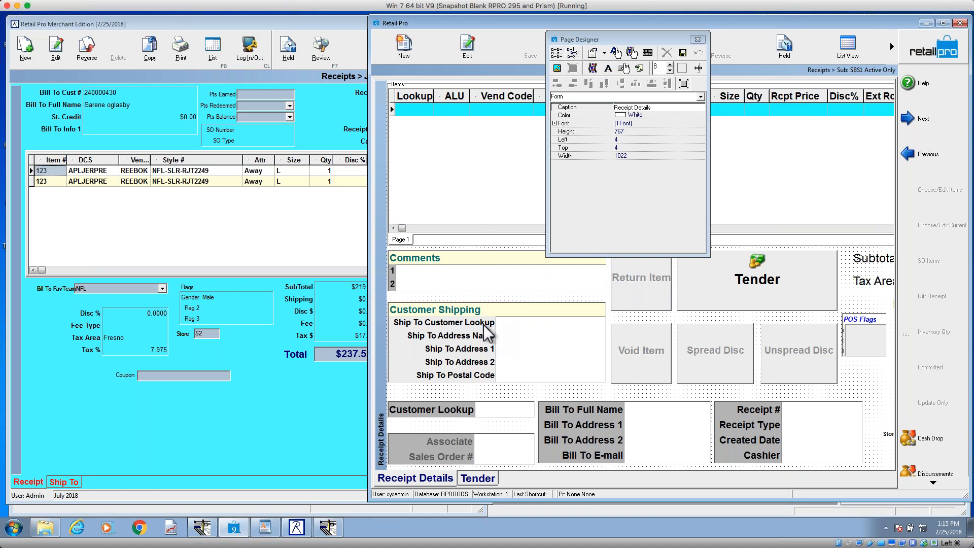
Step: Draw a panel about 282 wide beside the Customer Shipping labels, and place the Associate 2 and Associate 3 fields on it
click(686, 74)
drag(455, 99, 635, 380)
click(557, 52)
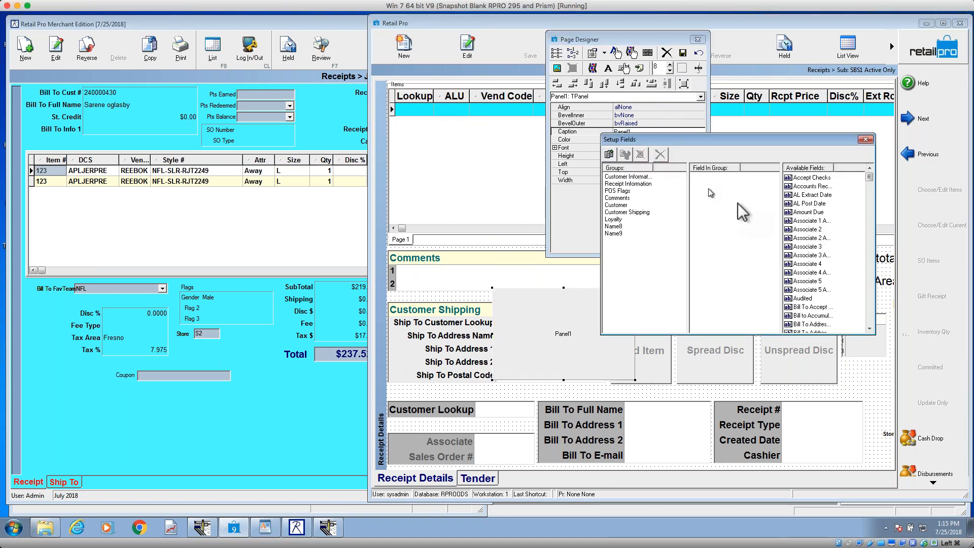
drag(810, 228, 516, 310)
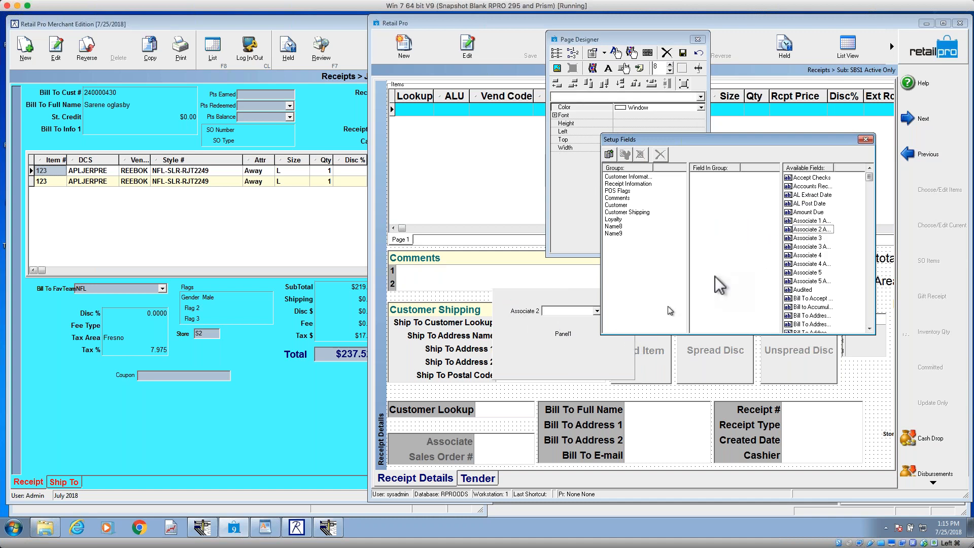
drag(810, 241, 515, 324)
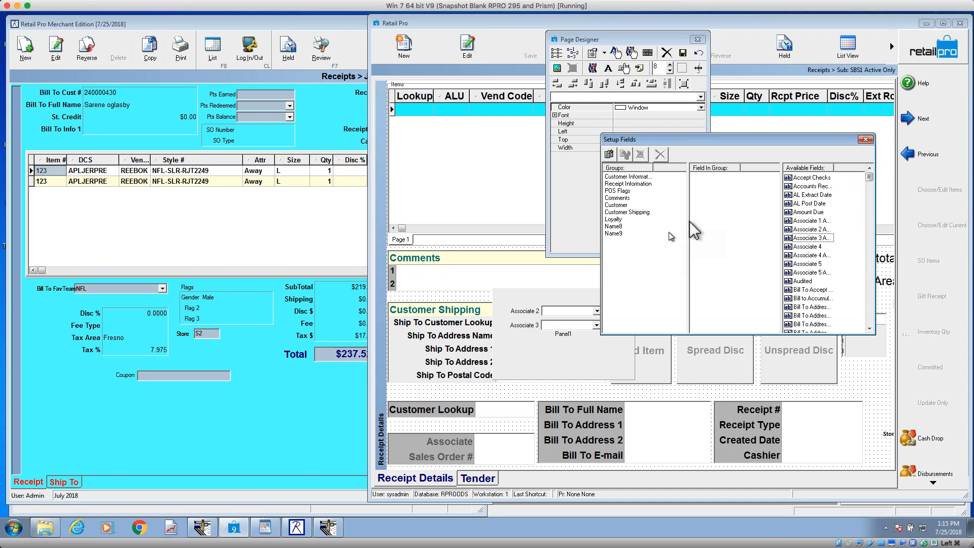
Step: Add Associate 4, Associate 4 Act % and Associate 5 to group Name9, and place it on the panel, extended to a height of about 246
click(617, 233)
double_click(817, 247)
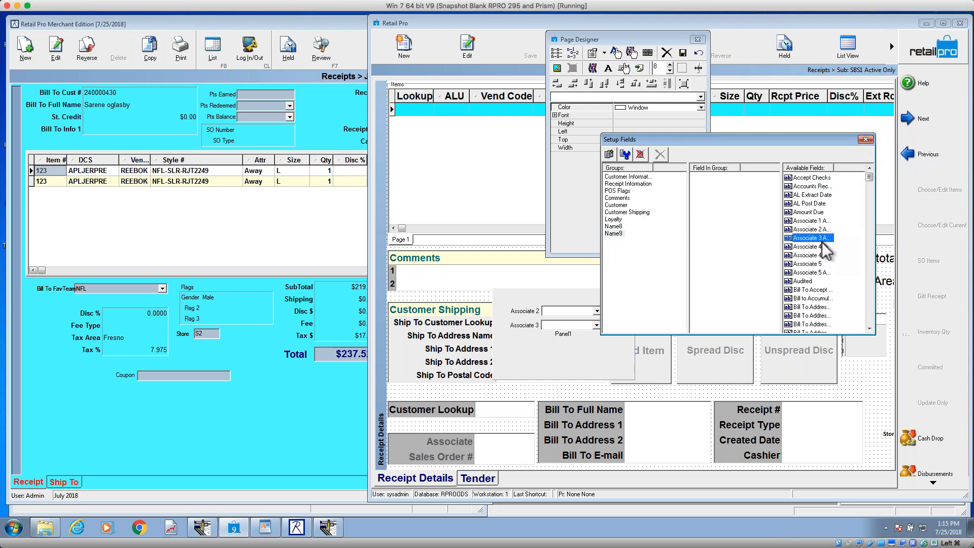
double_click(812, 247)
double_click(812, 247)
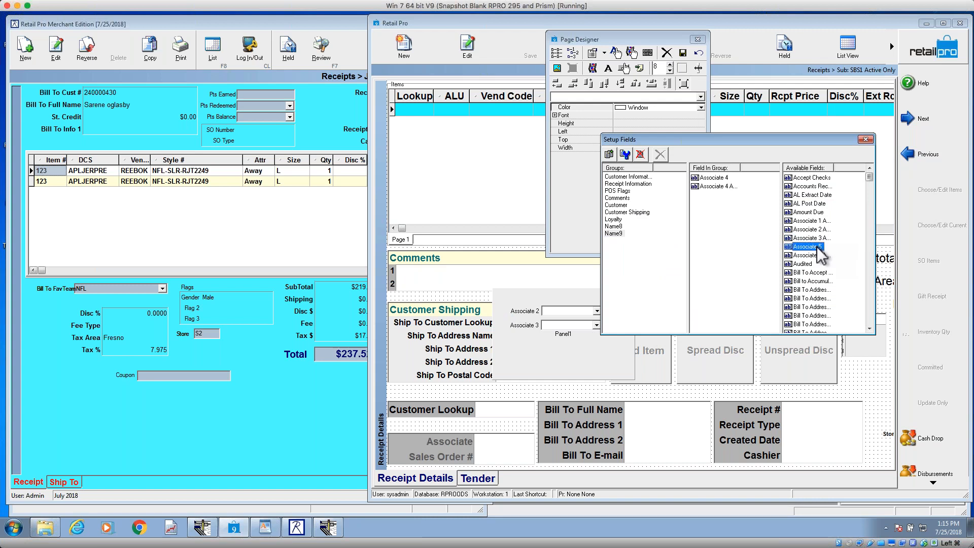
click(616, 233)
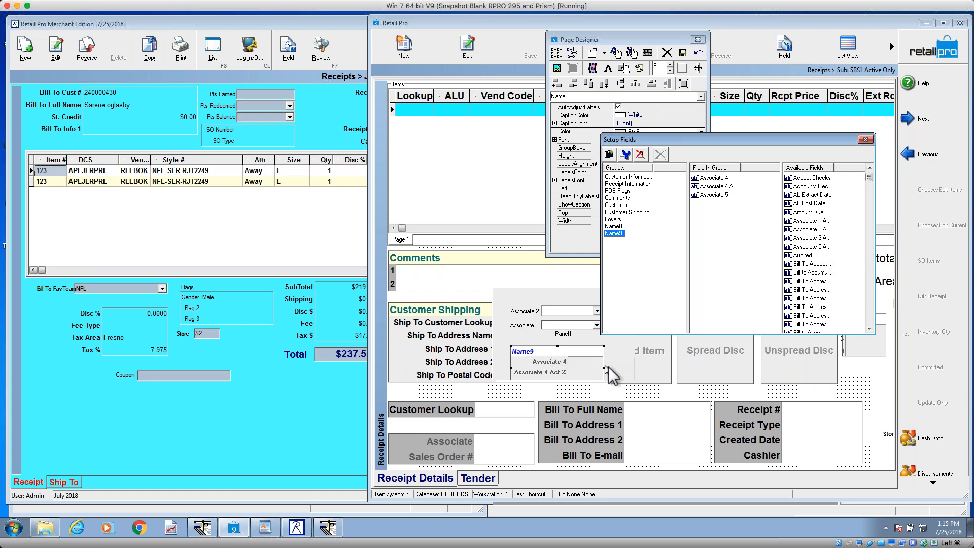
click(627, 370)
drag(565, 380, 574, 412)
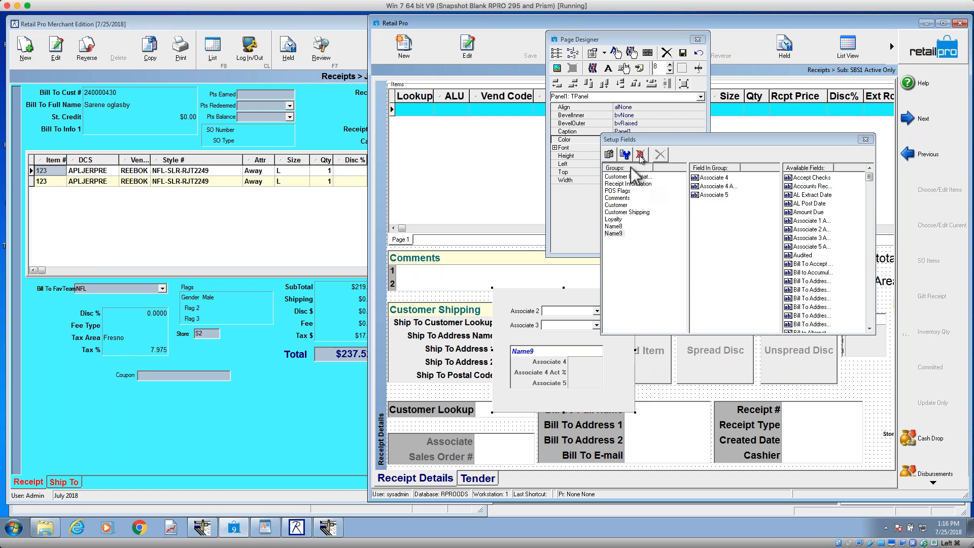
Step: Deselect the panel, close the field setup and view the form-level tab order without changing it
click(495, 249)
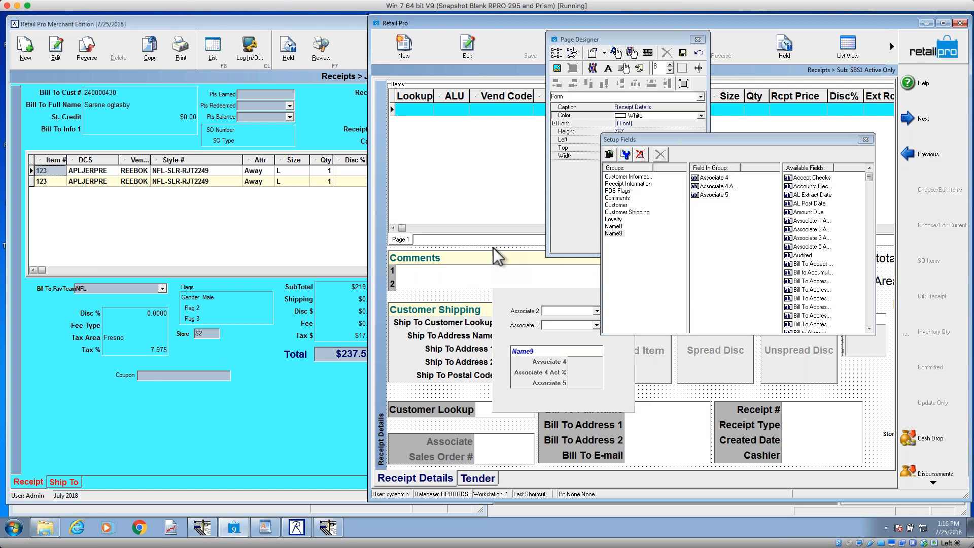
click(866, 139)
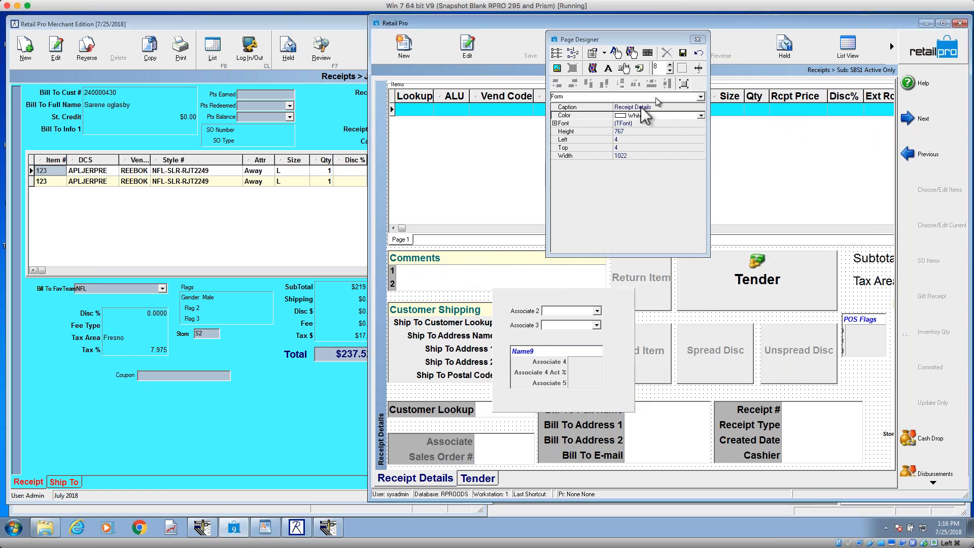
click(573, 53)
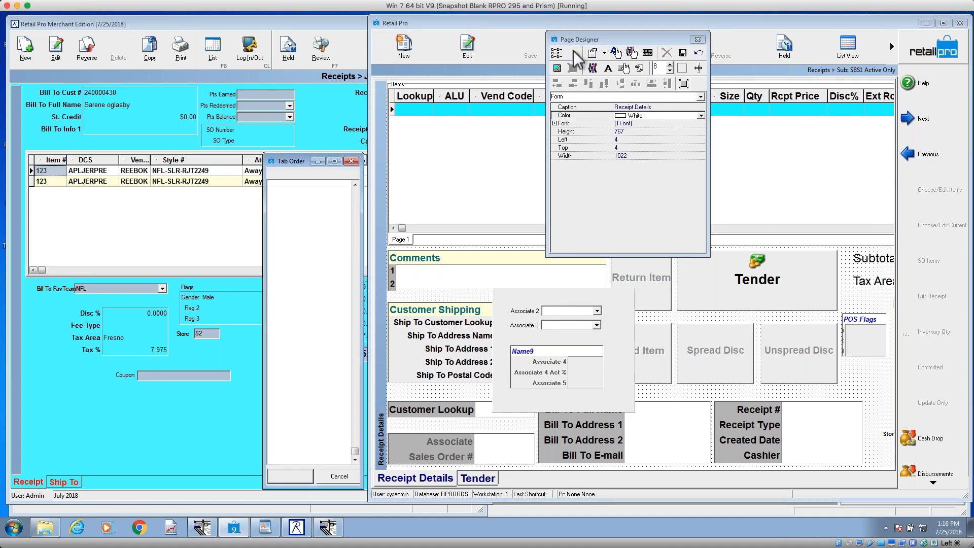
click(351, 161)
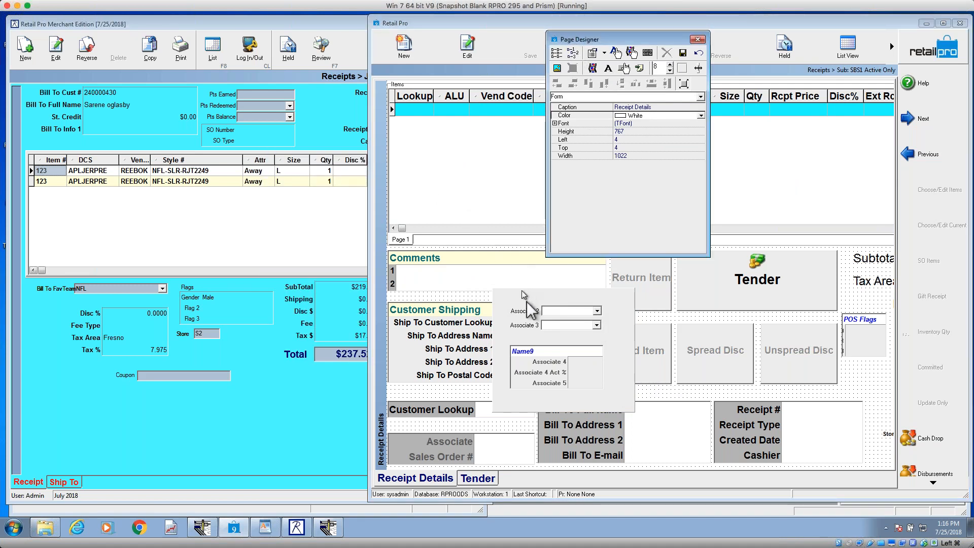
Step: View the tab order of the panel's contents and that of the fields inside the Name9 group, without changing either
click(532, 306)
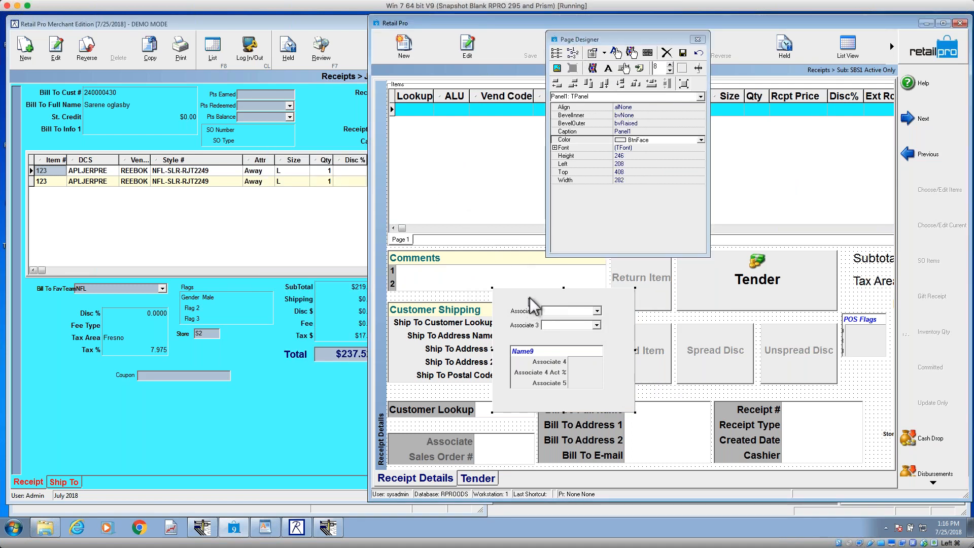
click(573, 54)
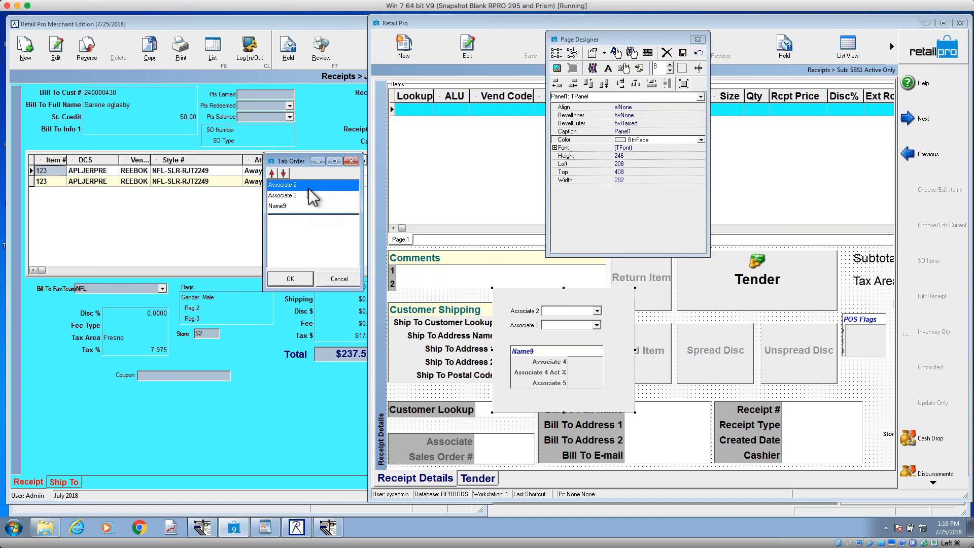
click(351, 160)
click(547, 377)
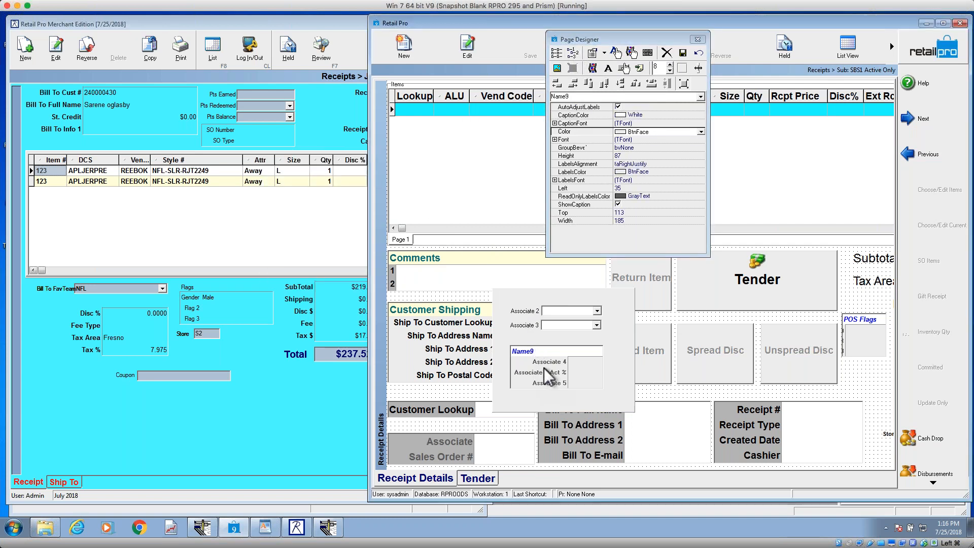
click(574, 53)
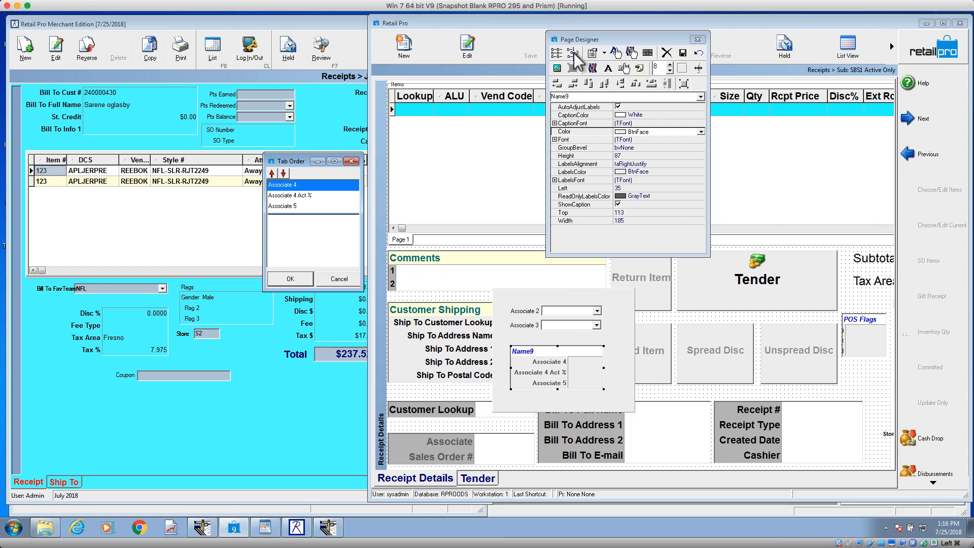
click(351, 161)
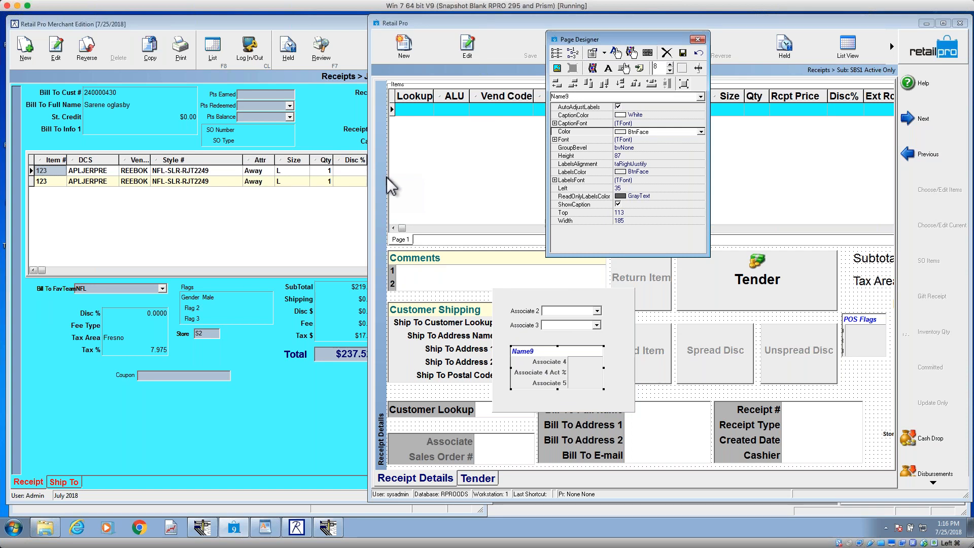
Step: Delete the Name9 group and the Associate 3 and Associate 2 fields from the panel
click(502, 296)
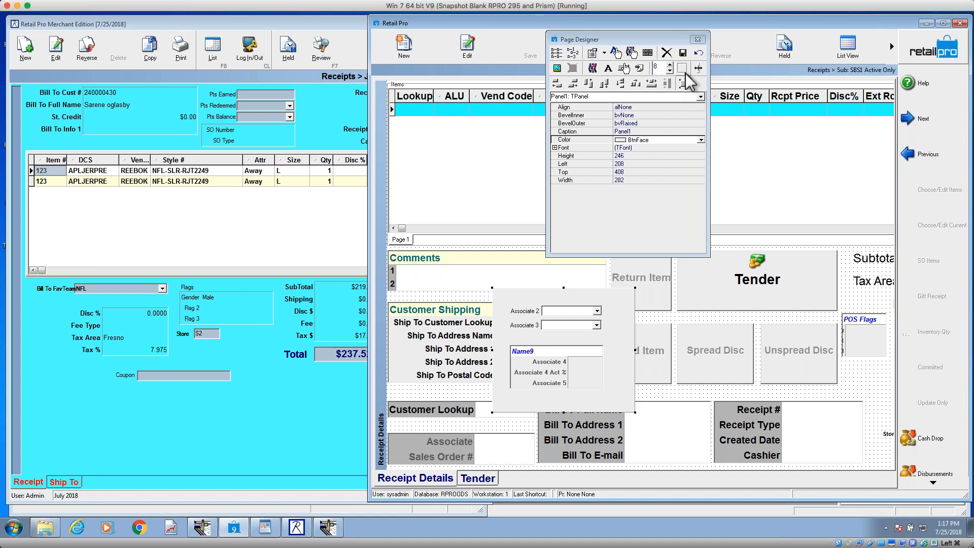
click(566, 369)
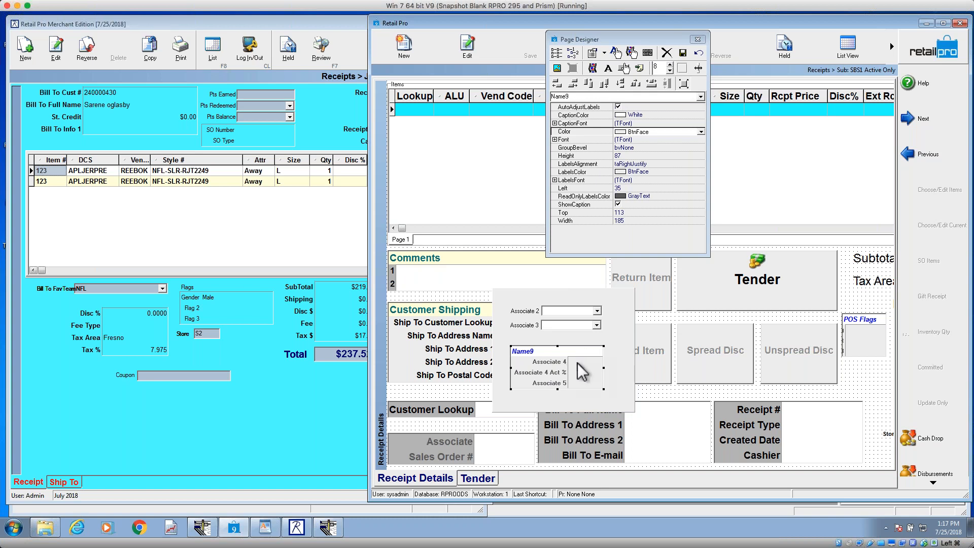
key(Delete)
click(571, 325)
key(Delete)
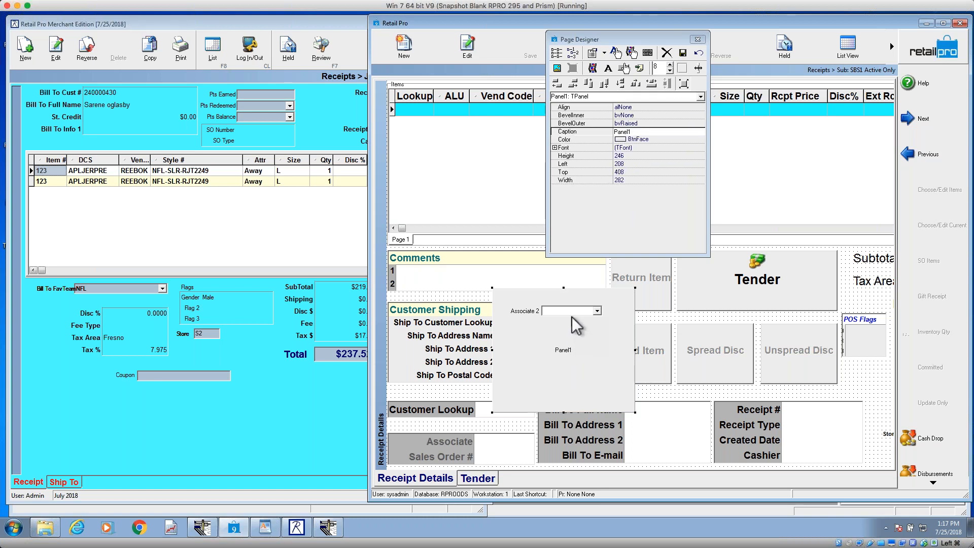
click(572, 313)
key(Delete)
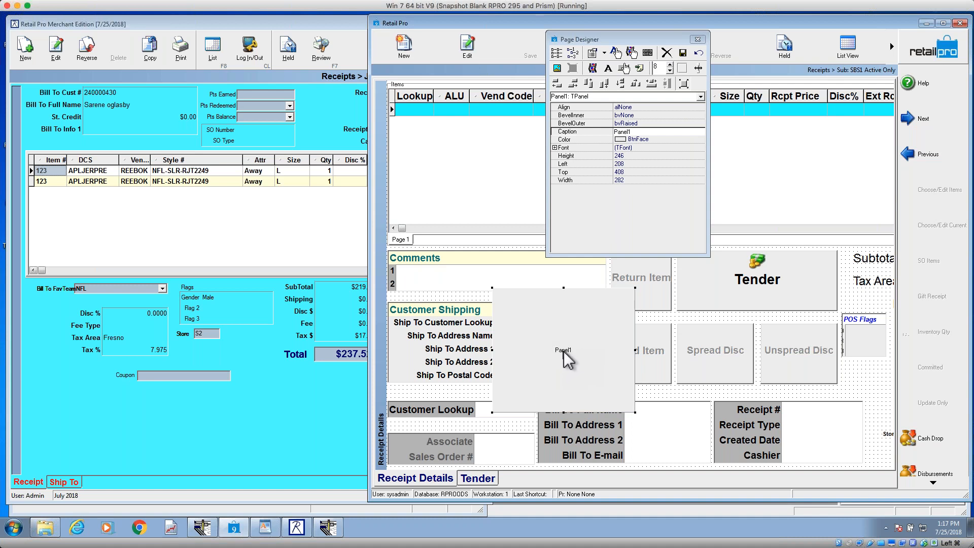
Step: Set the panel's font color to Silver, and delete the panel from the page
click(602, 148)
click(700, 148)
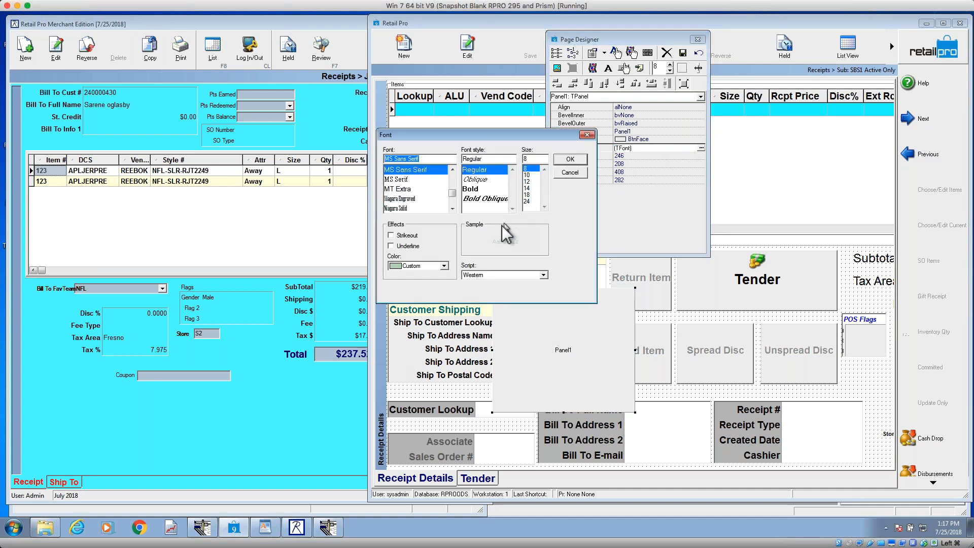
click(431, 268)
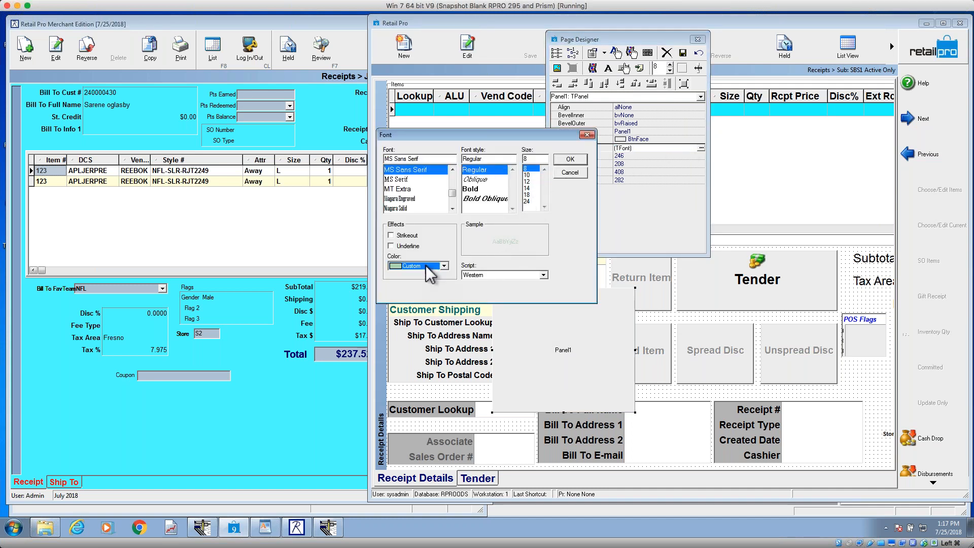
click(428, 267)
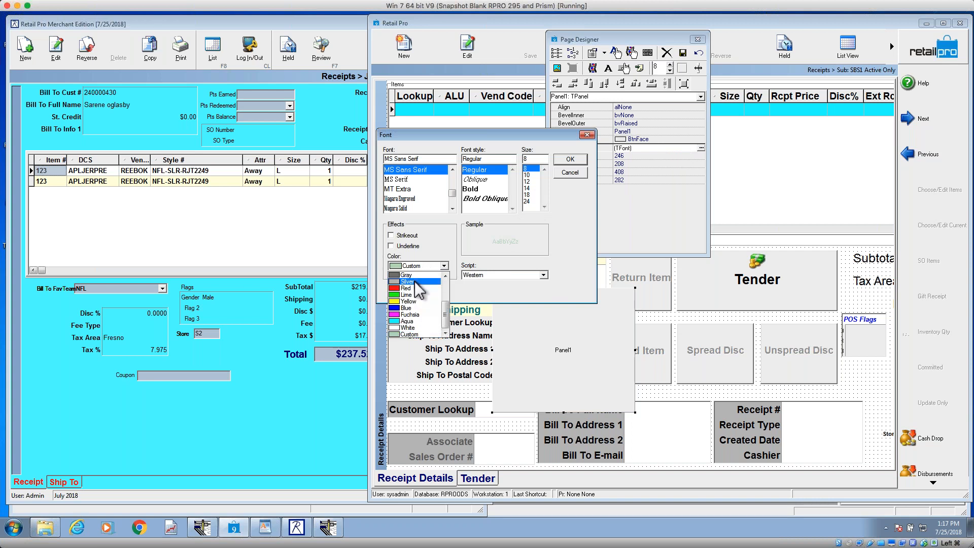
click(425, 282)
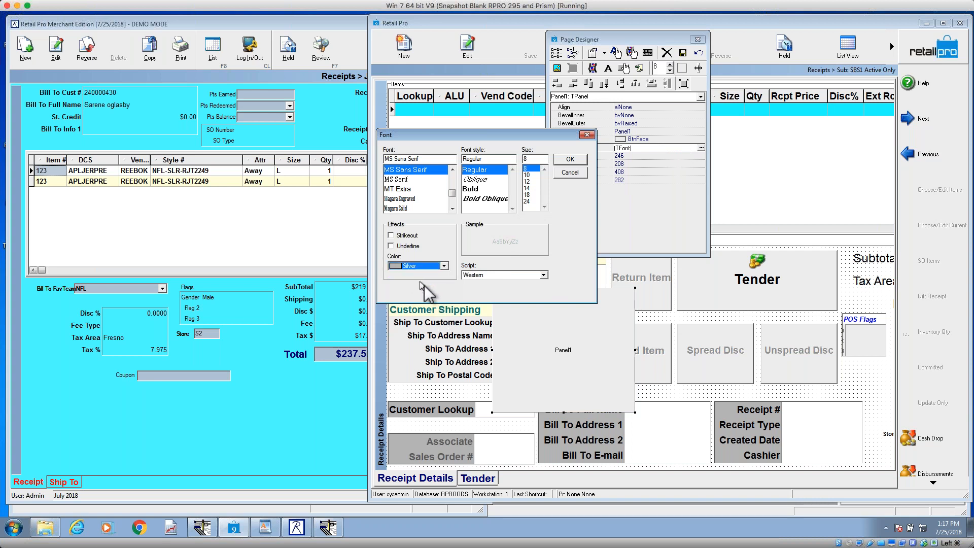
click(570, 159)
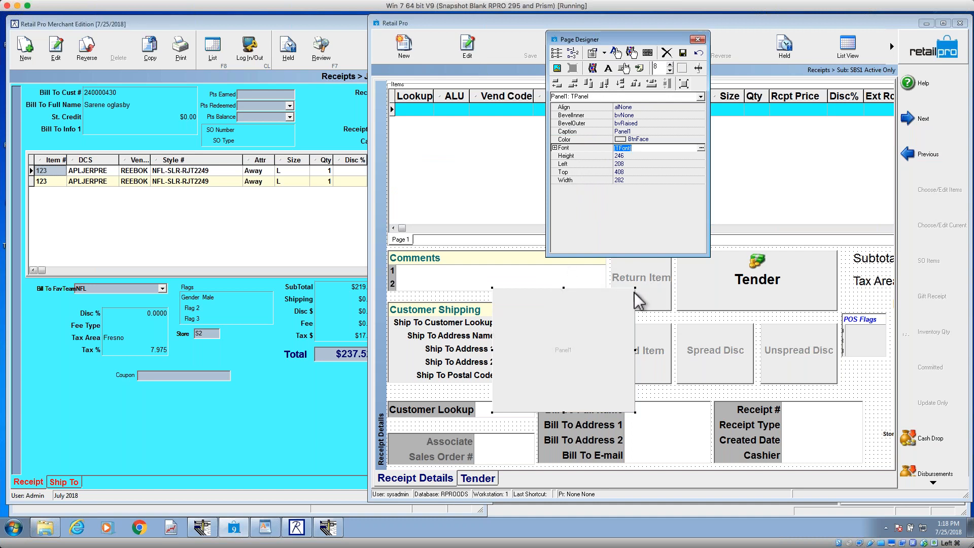
click(583, 319)
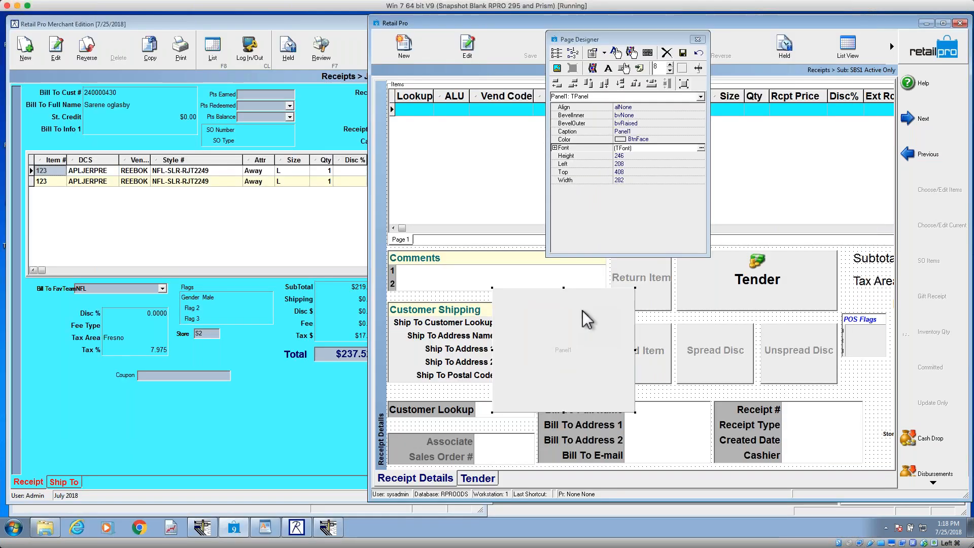
key(Delete)
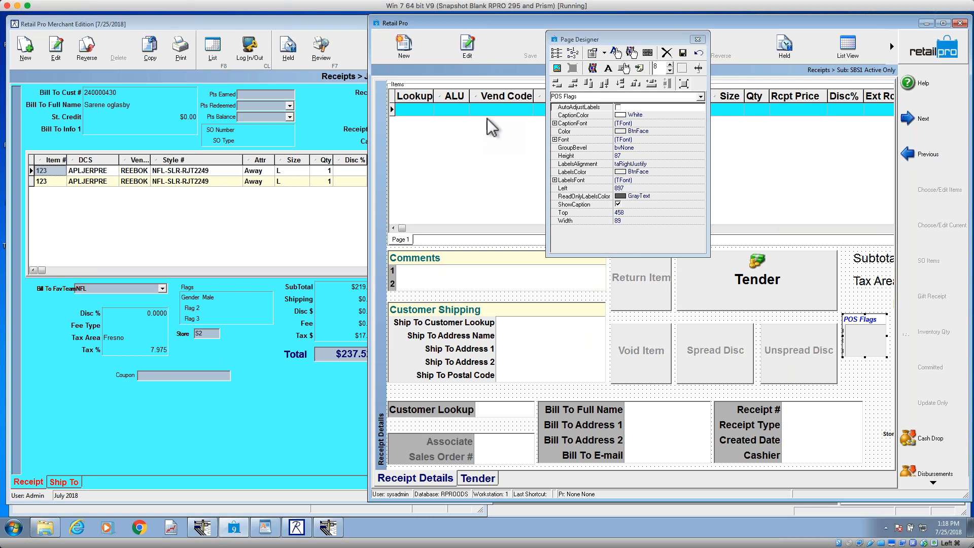
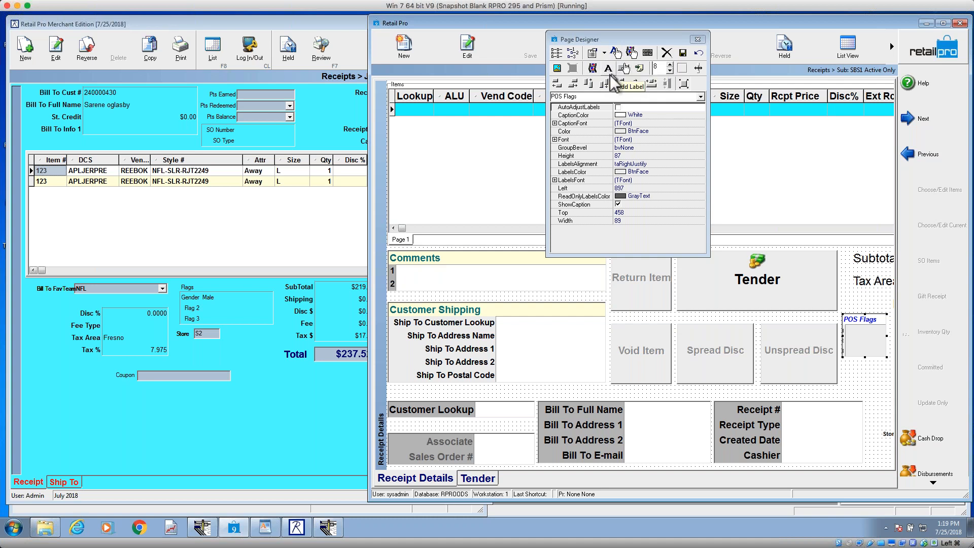
Step: Add the picture RetailProLogo.jpg from the Images folder to the receipt page
click(593, 69)
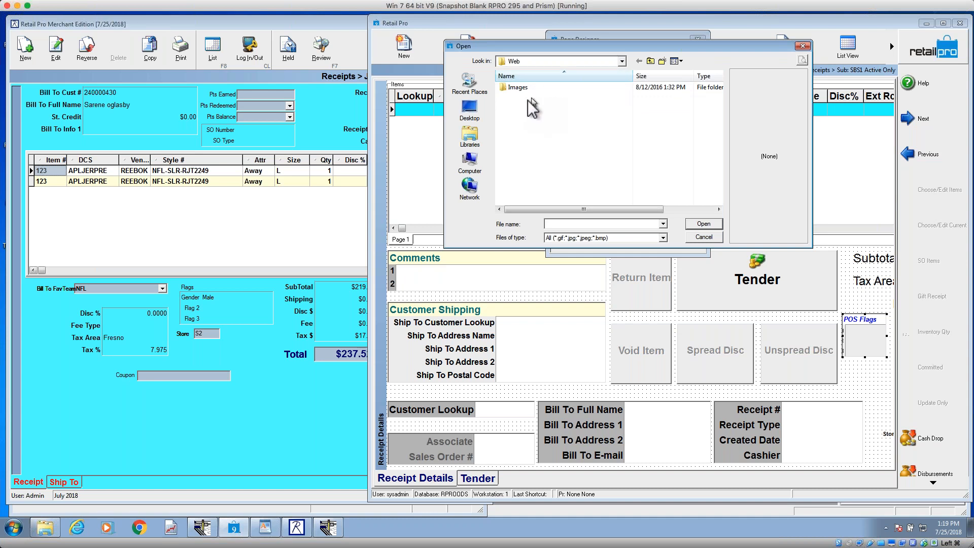
double_click(519, 88)
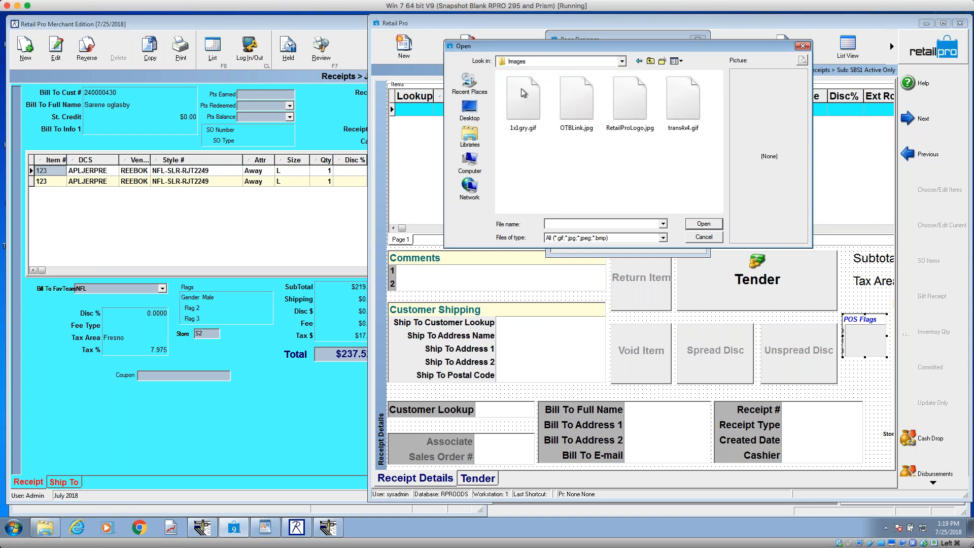
click(576, 105)
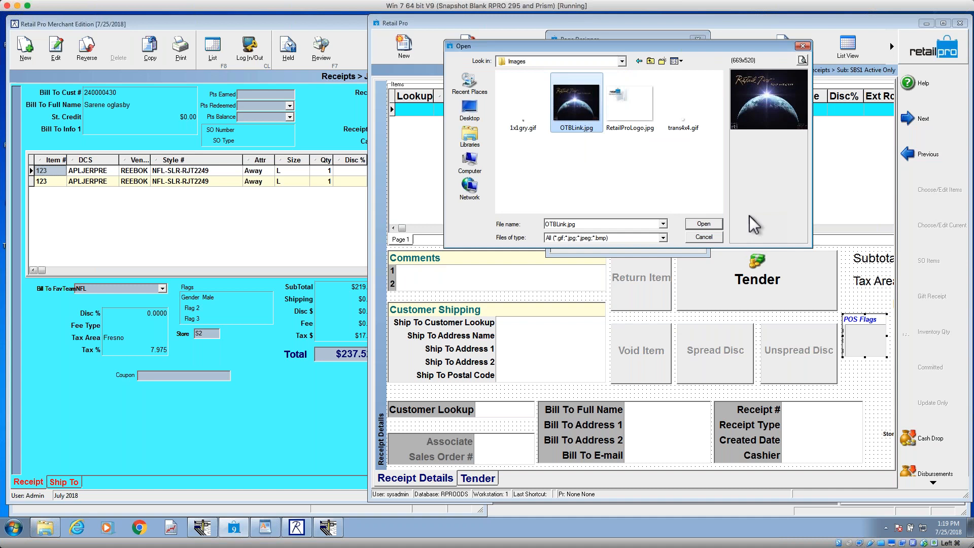
click(632, 109)
click(704, 224)
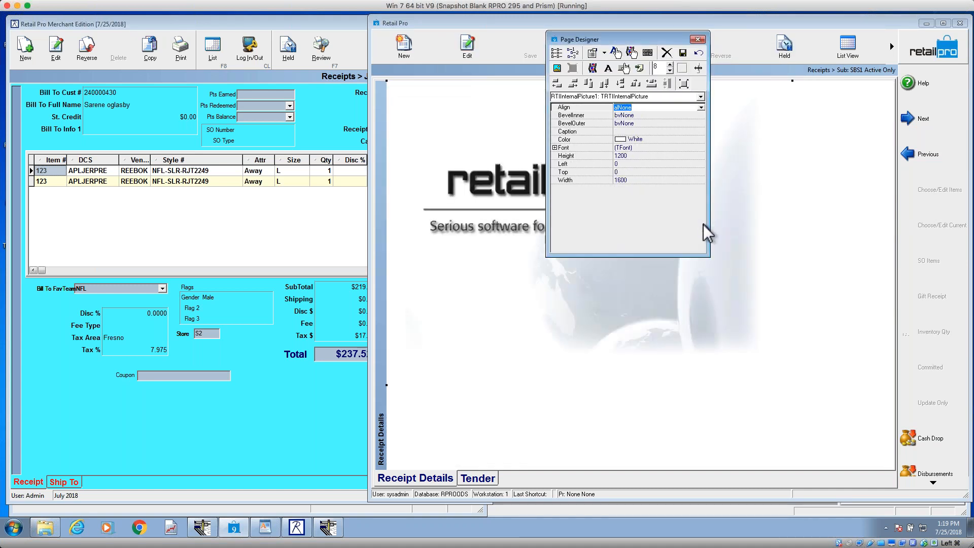
Step: Shrink the logo picture to about 192 by 152 over the Comments group, and delete it
drag(387, 82, 740, 353)
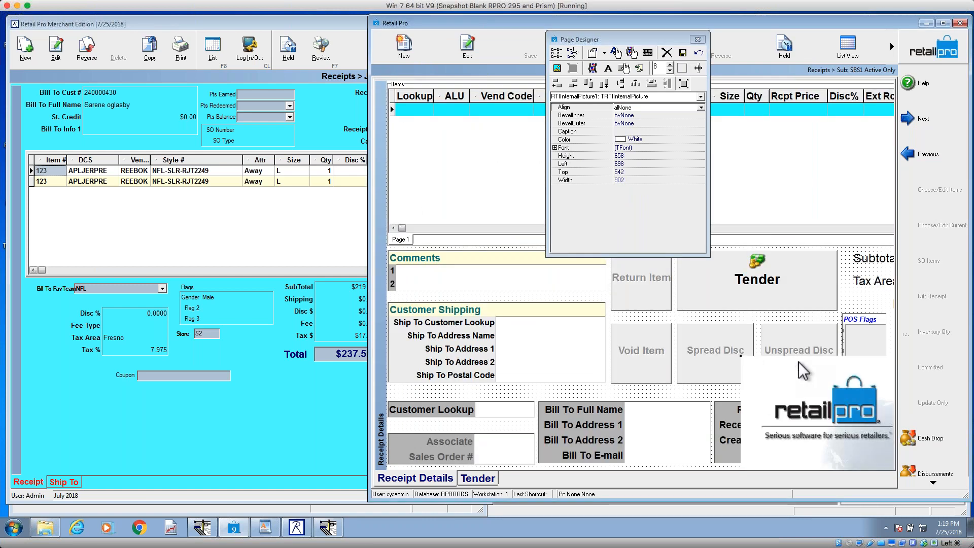
drag(799, 386, 502, 277)
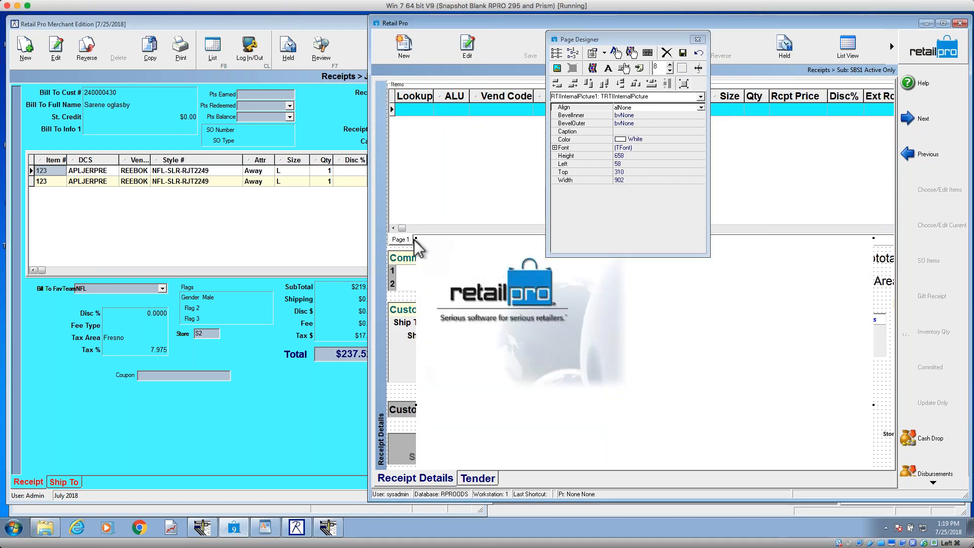
drag(417, 239, 460, 218)
drag(541, 374, 518, 275)
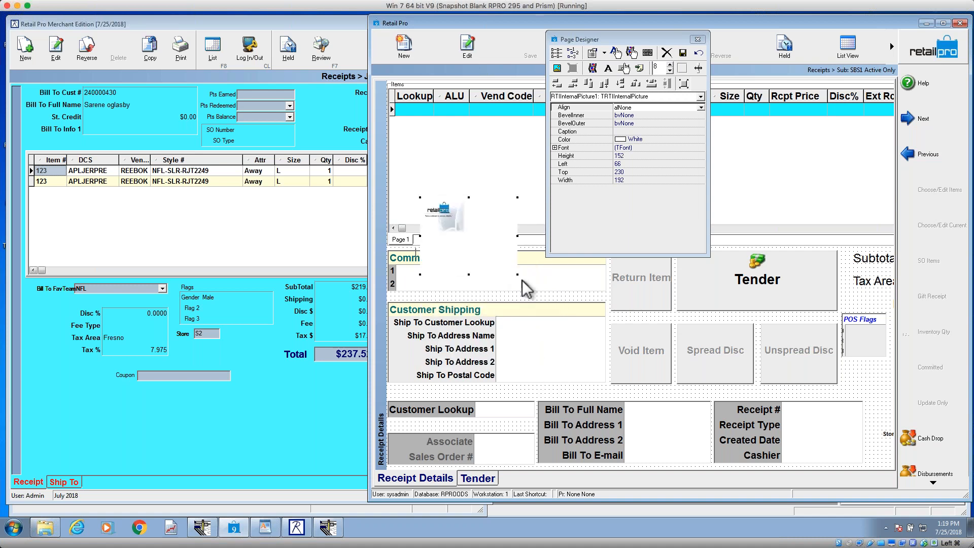
drag(476, 245, 512, 251)
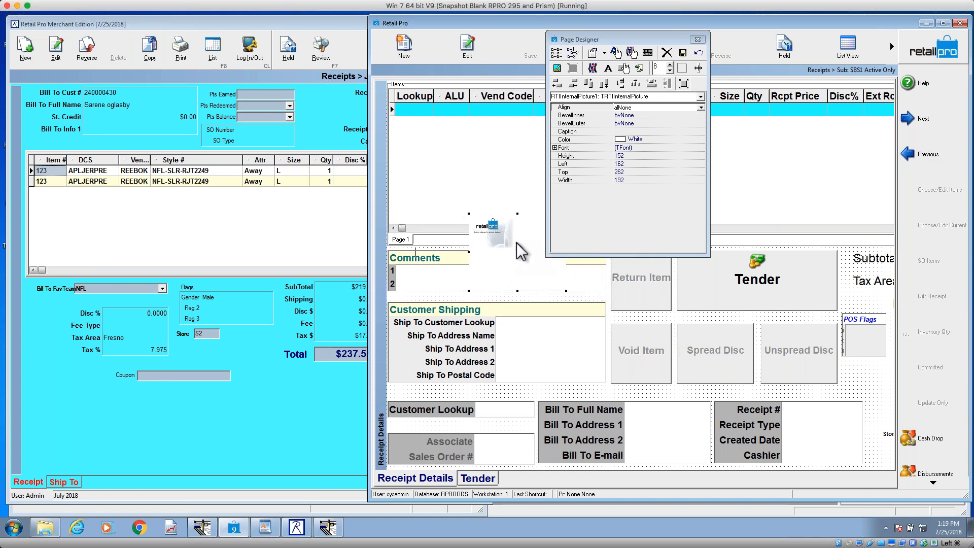
key(Delete)
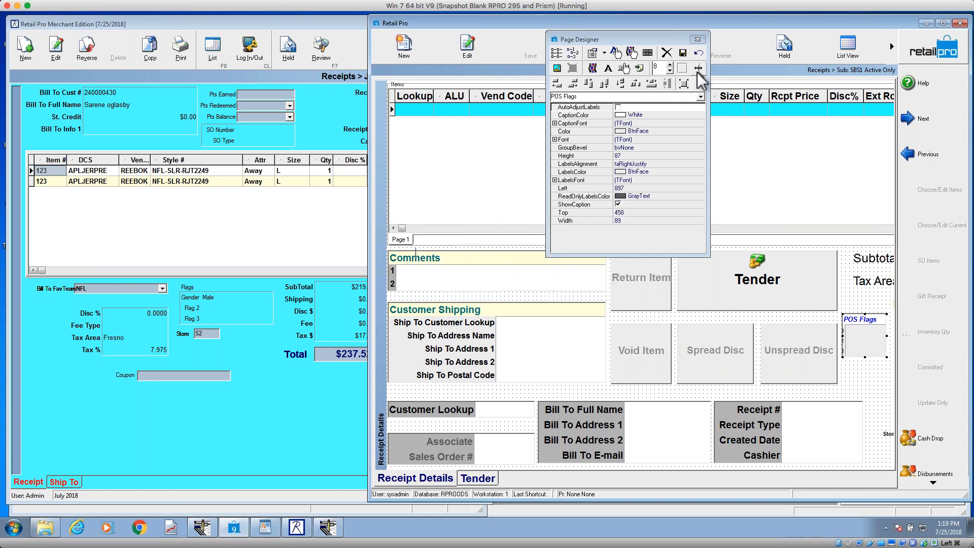
Step: Add a new label with the text "whatever" to the receipt page
click(608, 68)
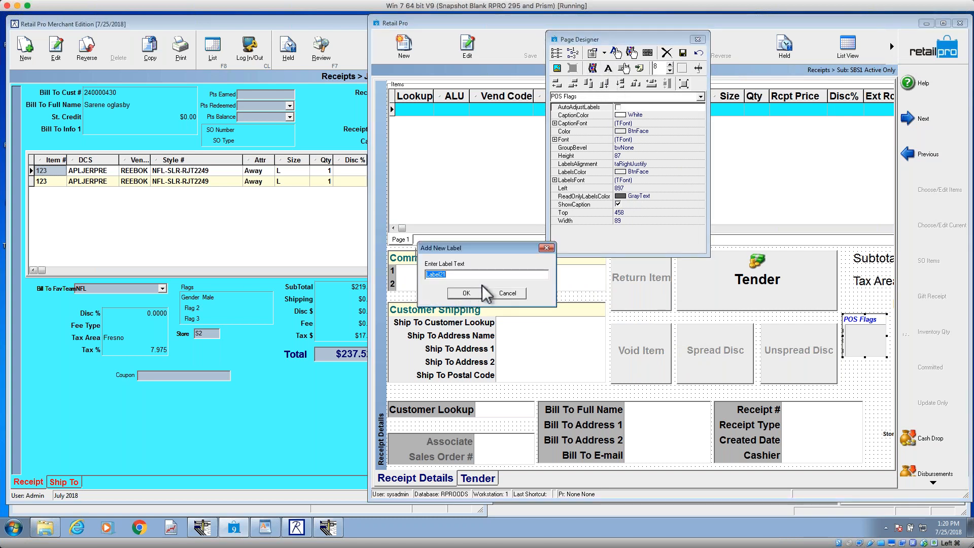
text(whatever)
click(476, 294)
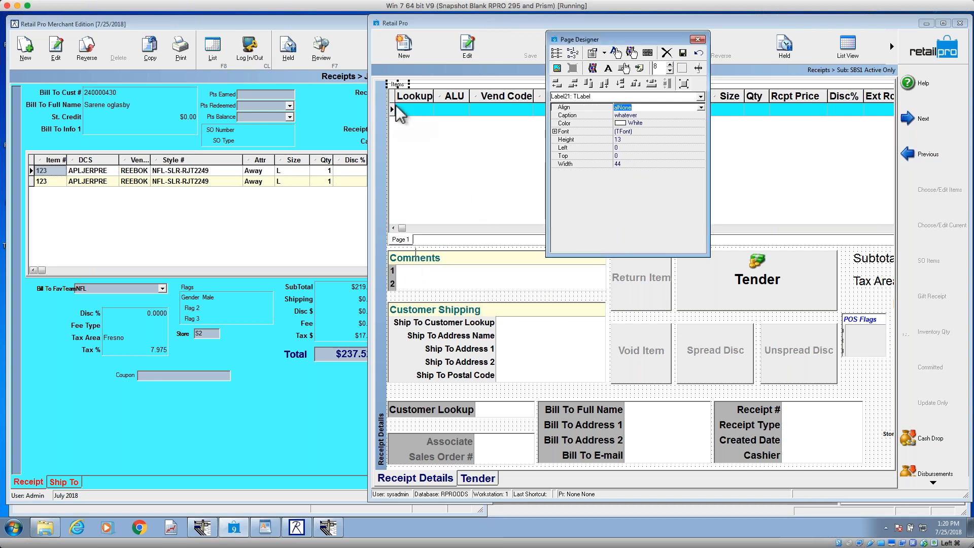
Step: Place the "whatever" label just above the Customer Lookup group, and return the Items table to left 1, top 0 on the page
drag(400, 86, 447, 174)
click(397, 85)
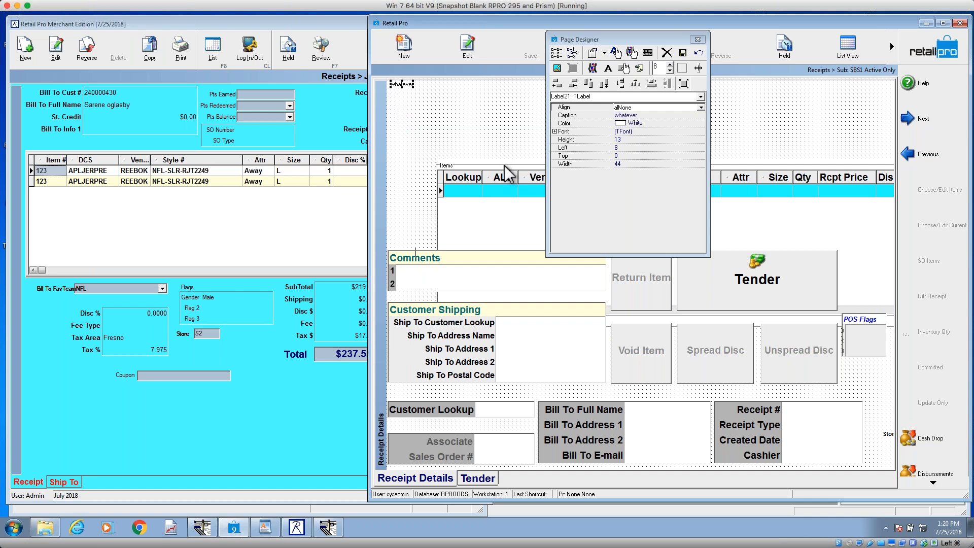
drag(406, 101, 508, 400)
click(441, 132)
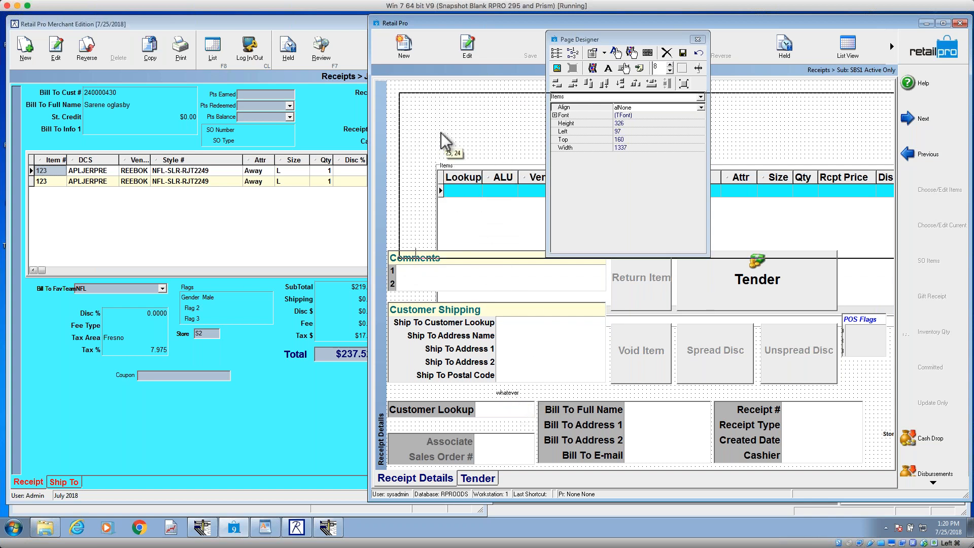
drag(433, 126, 433, 126)
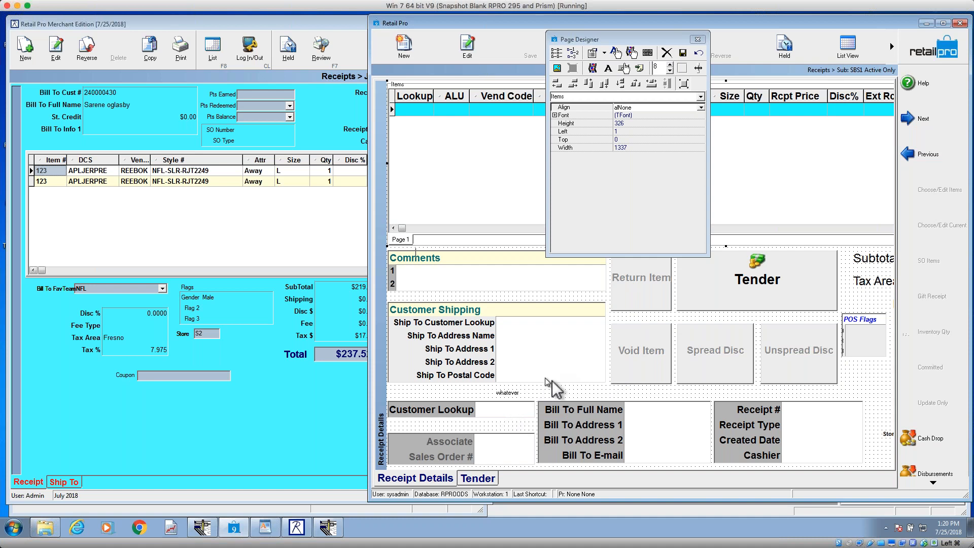
Step: Delete the "whatever" label from the page
click(873, 282)
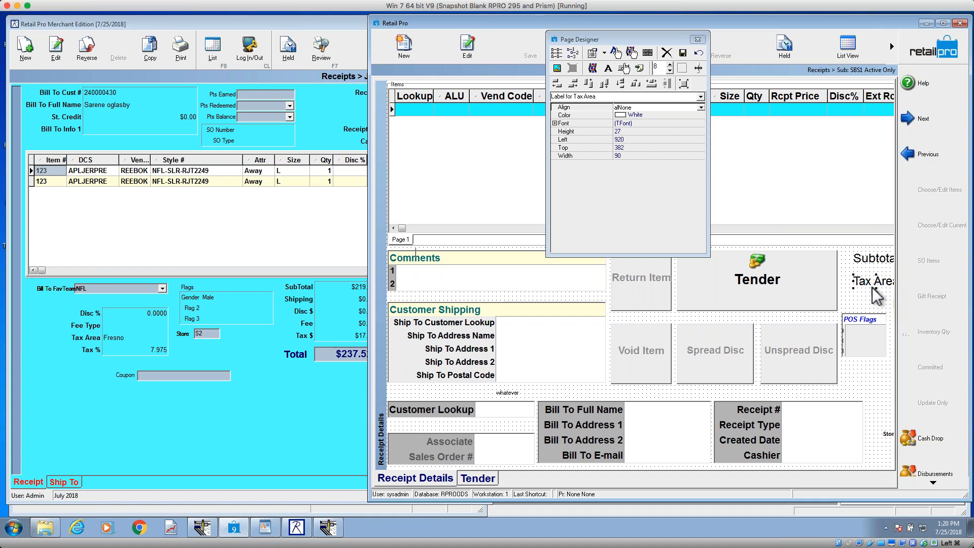
click(509, 393)
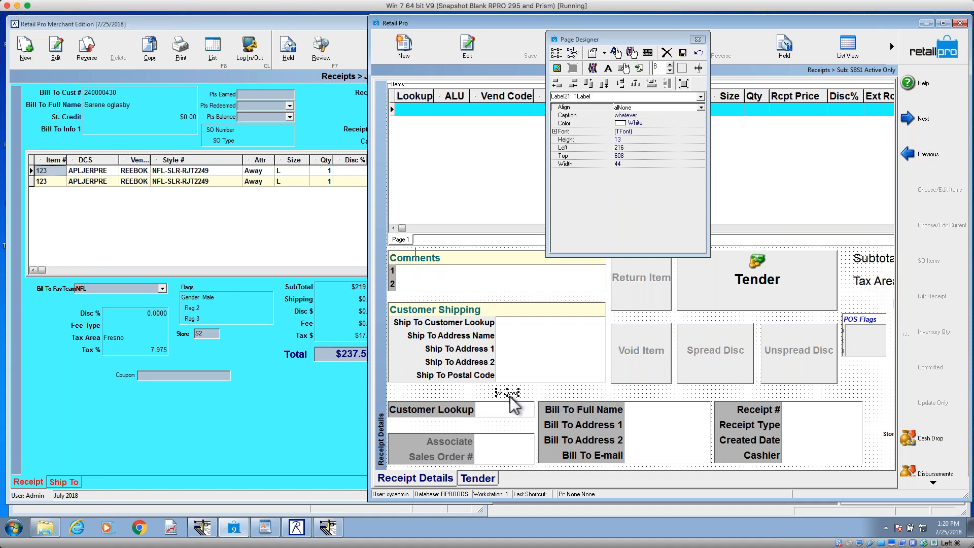
key(Delete)
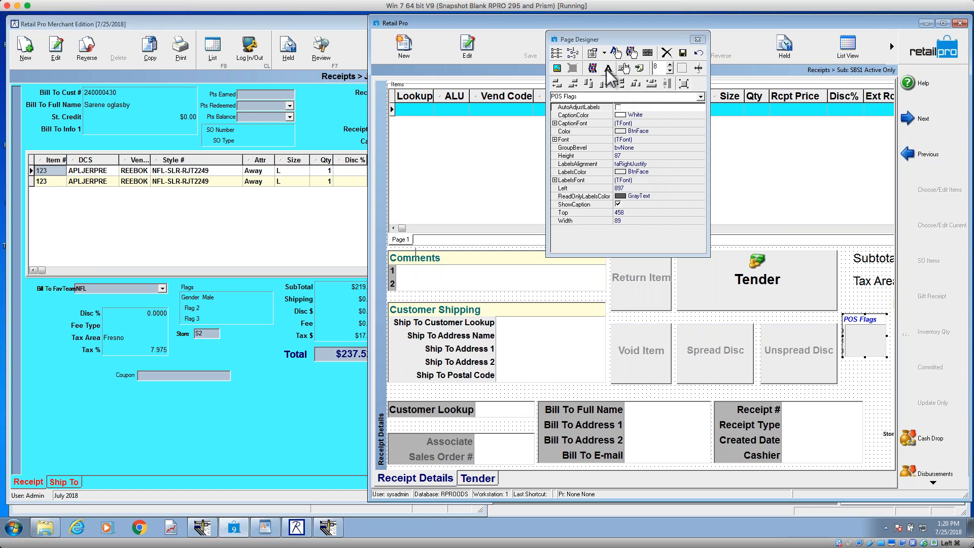
Step: Add a new memo with the text "whatever you want" to the receipt page
click(640, 69)
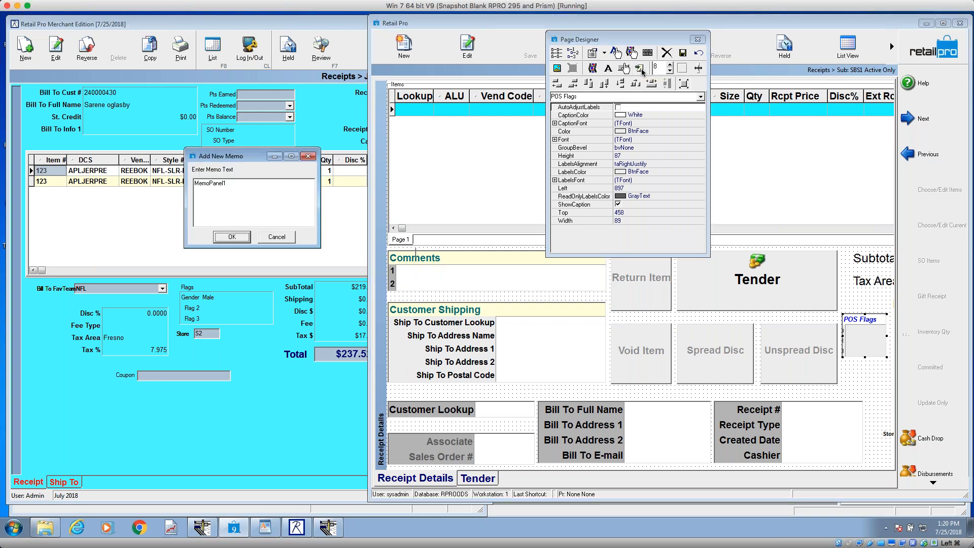
drag(226, 184, 177, 186)
text(whatever you want)
click(241, 235)
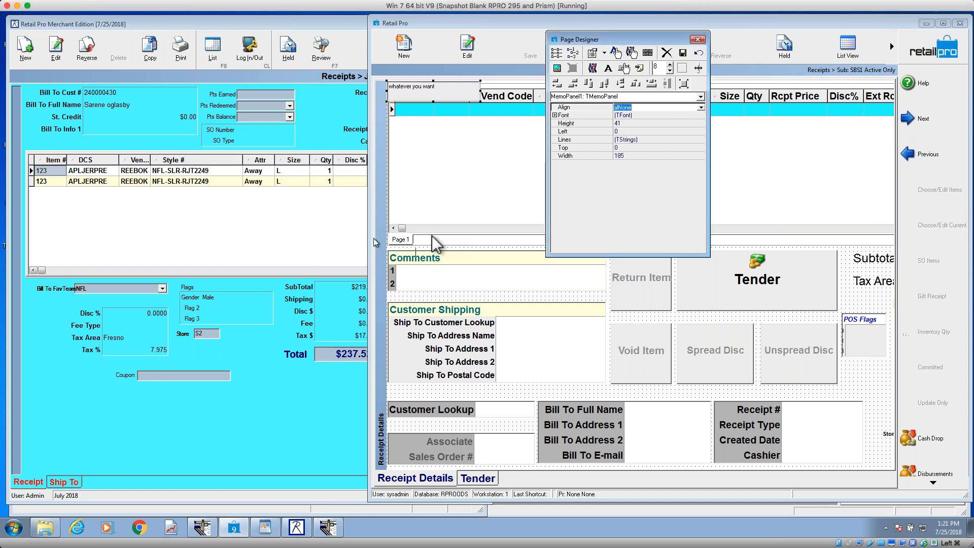
Step: Resize the memo to about 258 by 166 over the Comments and Customer Shipping groups, and delete it
drag(451, 95, 474, 329)
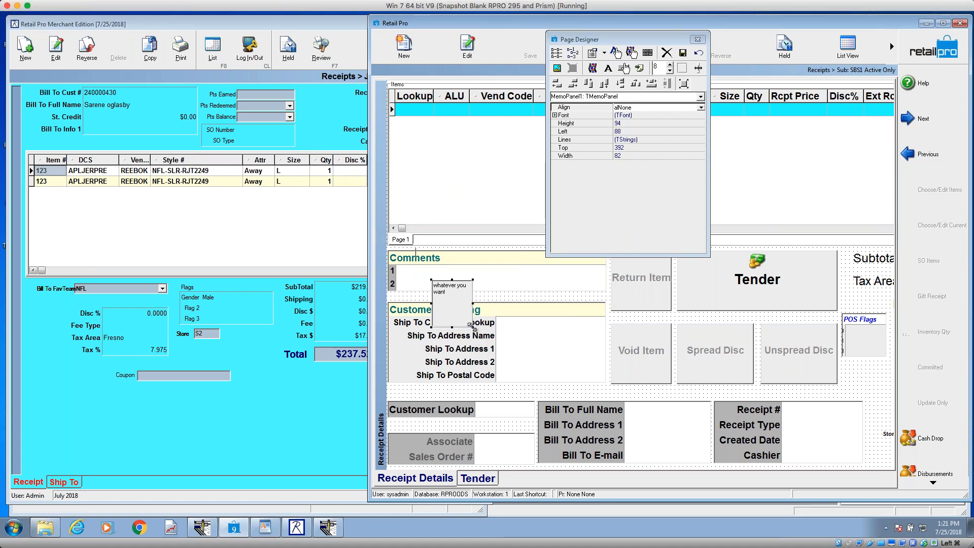
drag(473, 328, 562, 364)
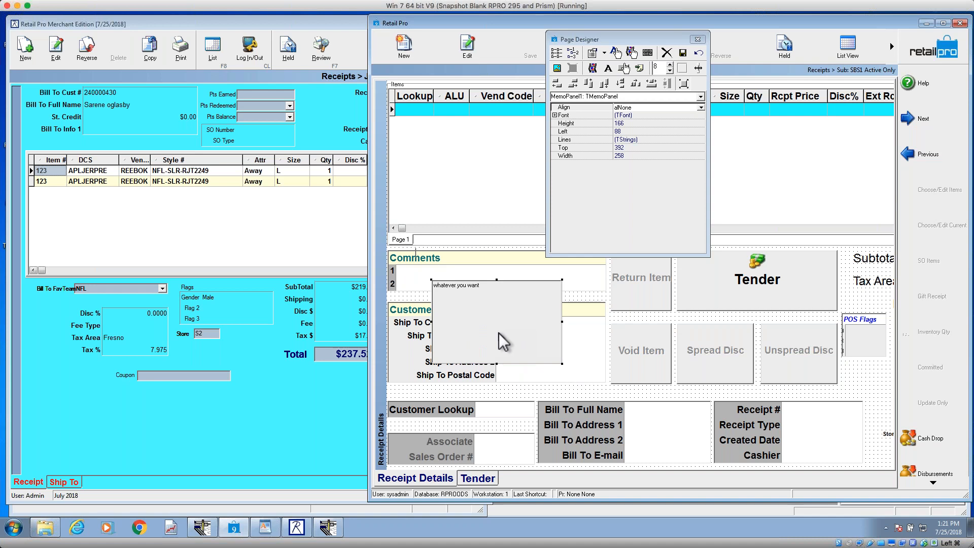
key(Delete)
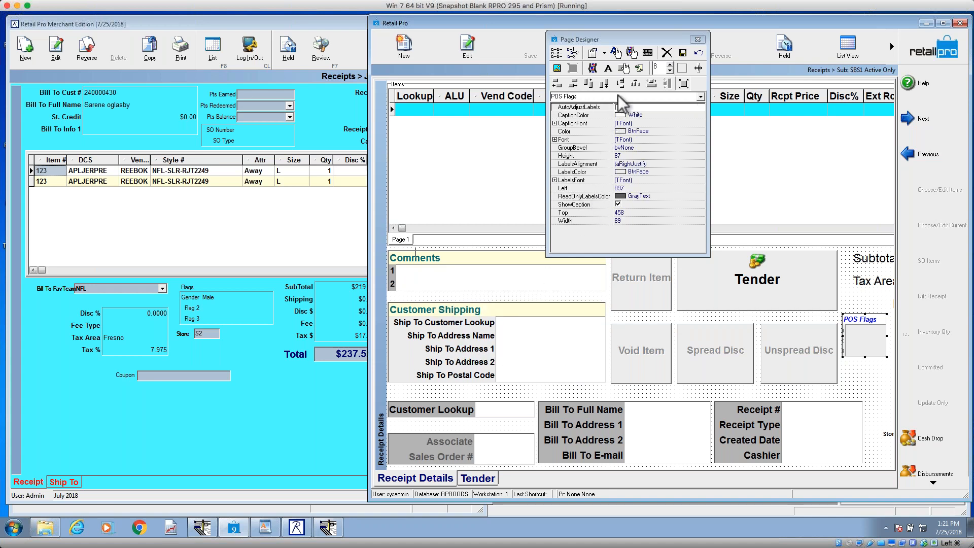
Step: Add an active button with the Item Discount action to the receipt page
click(626, 69)
click(582, 273)
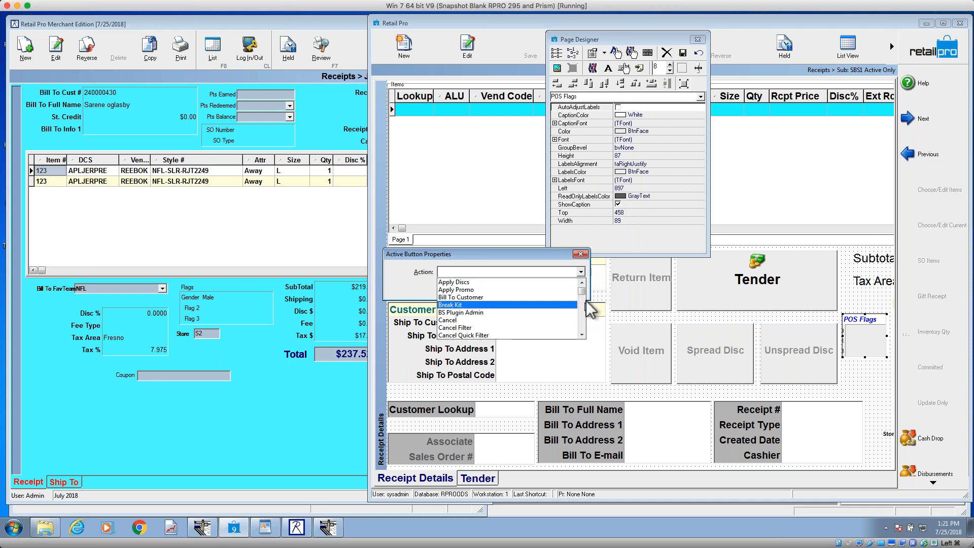
drag(582, 292, 582, 312)
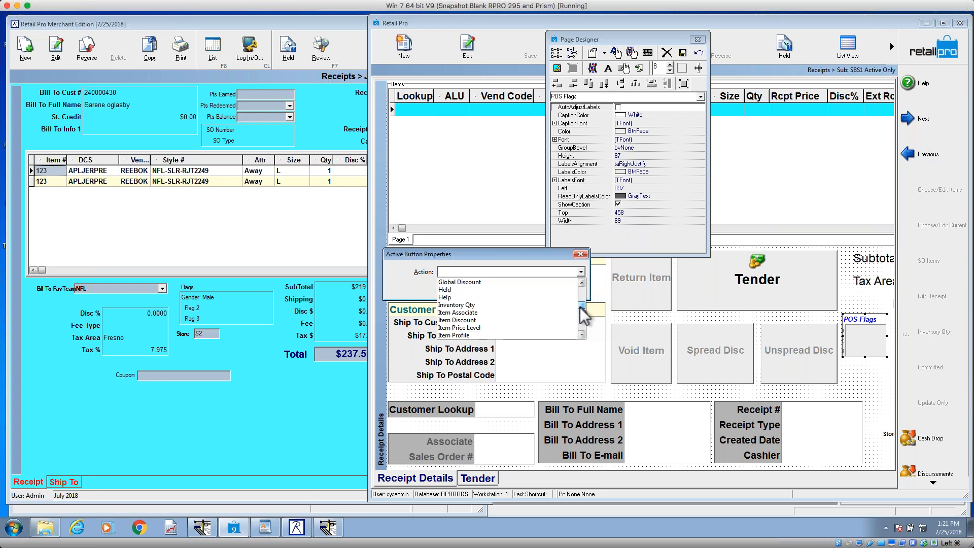
click(531, 320)
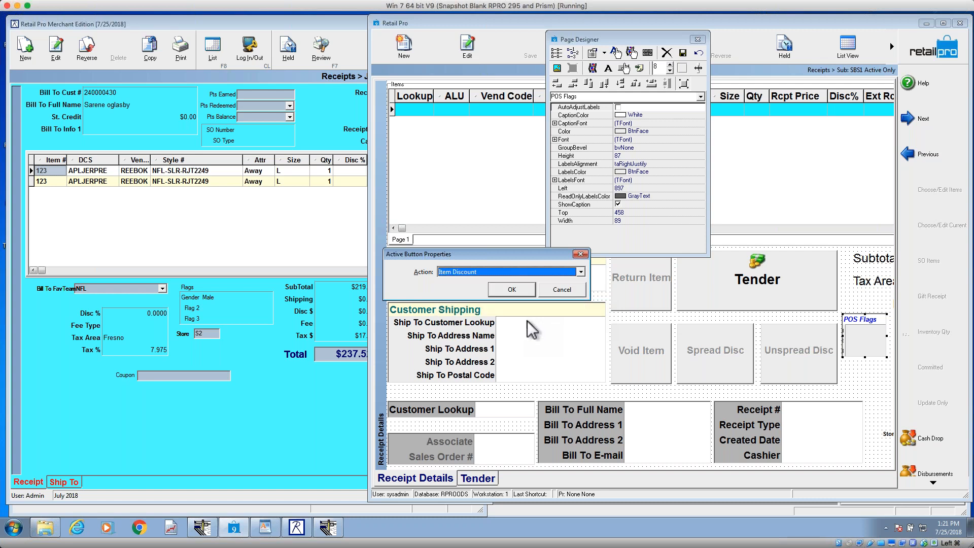
click(512, 289)
Step: Place the Item Discount button beside the Return Item button and size it to about 210 wide and 78 high
drag(433, 95, 538, 291)
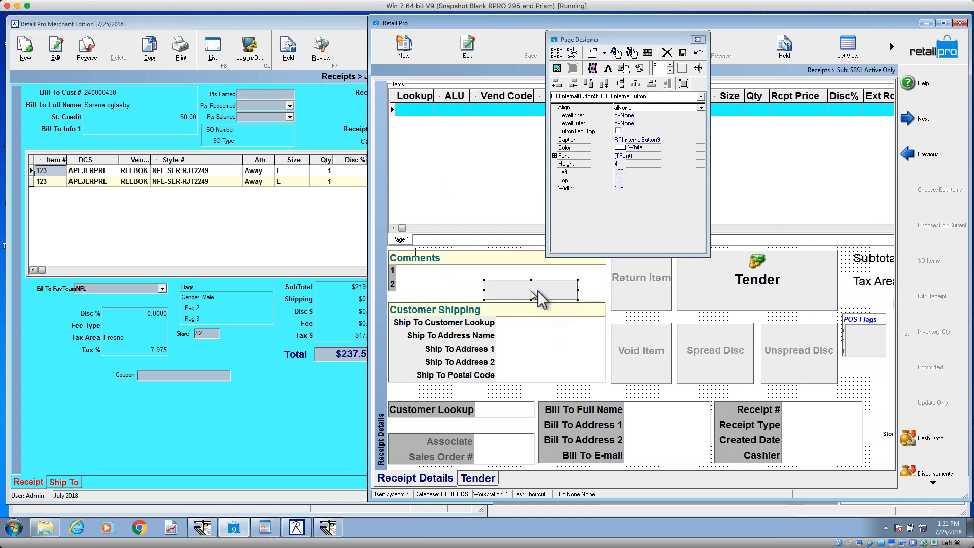
click(608, 274)
drag(607, 275, 604, 297)
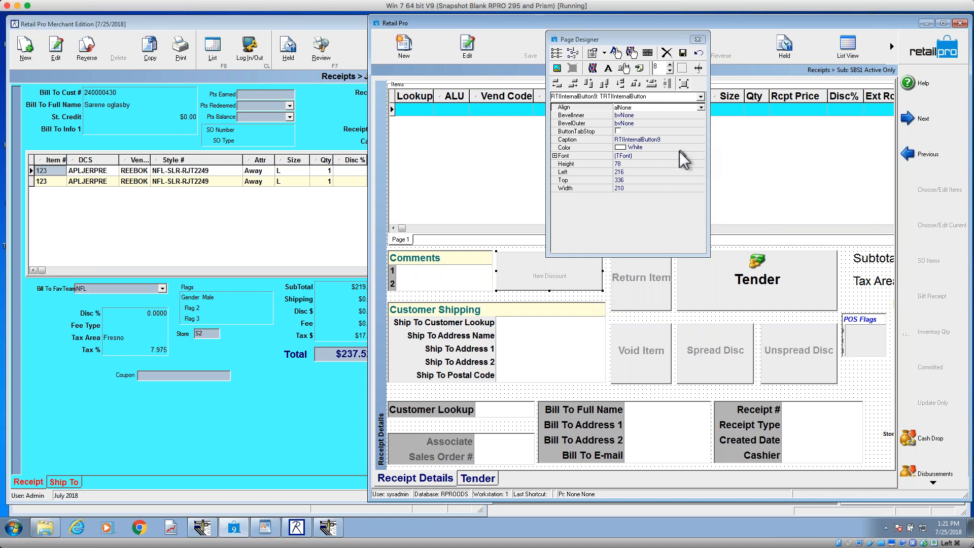
Step: Set the Item Discount button's font to Arial, Bold, size 18, in Red
click(693, 155)
click(701, 155)
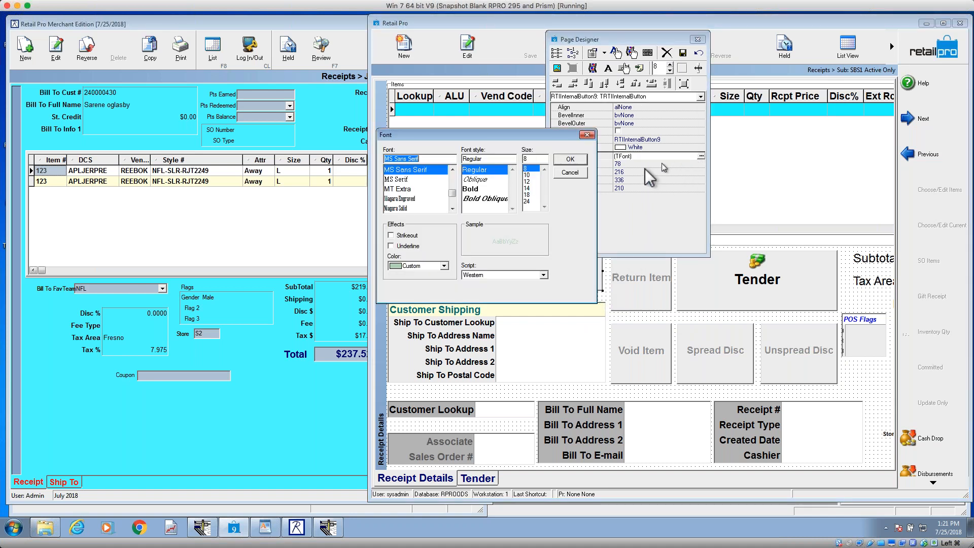
click(527, 195)
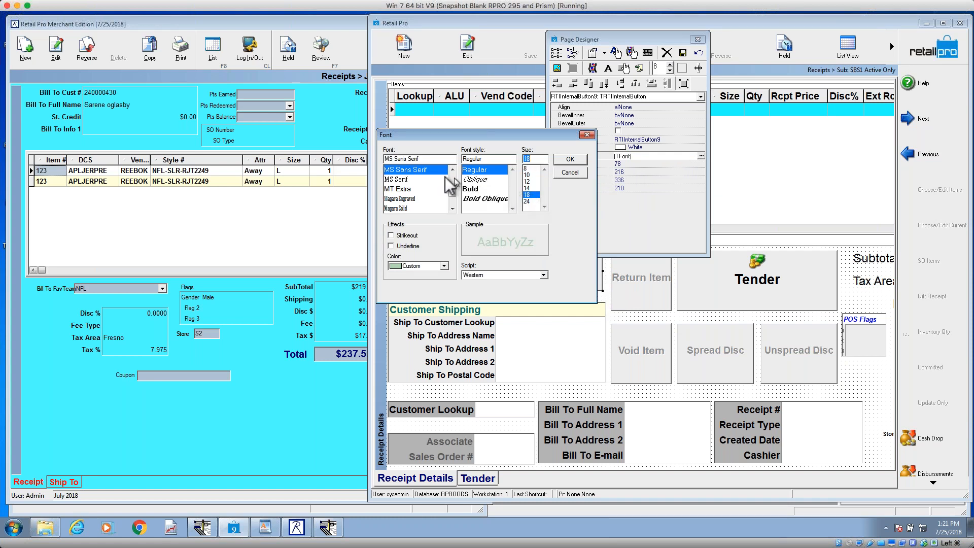
text(a)
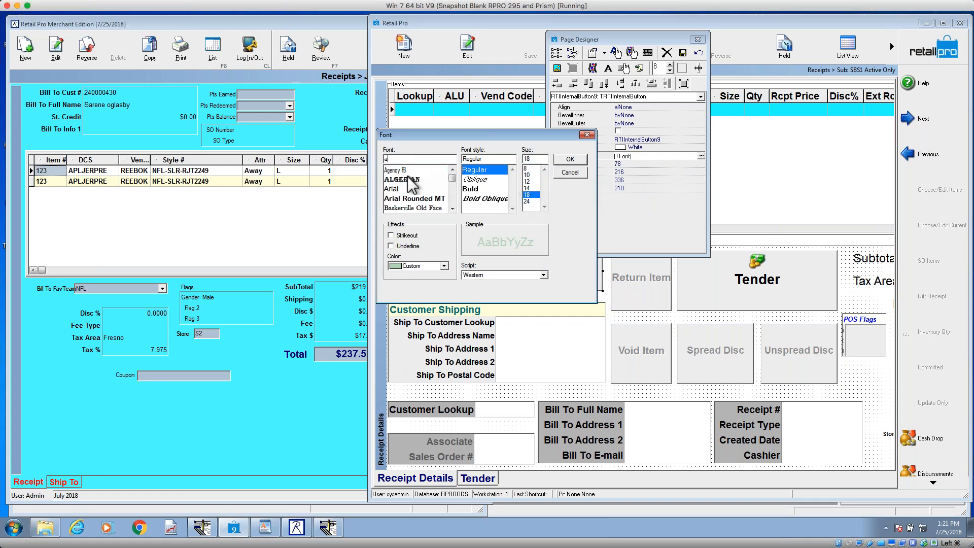
click(393, 190)
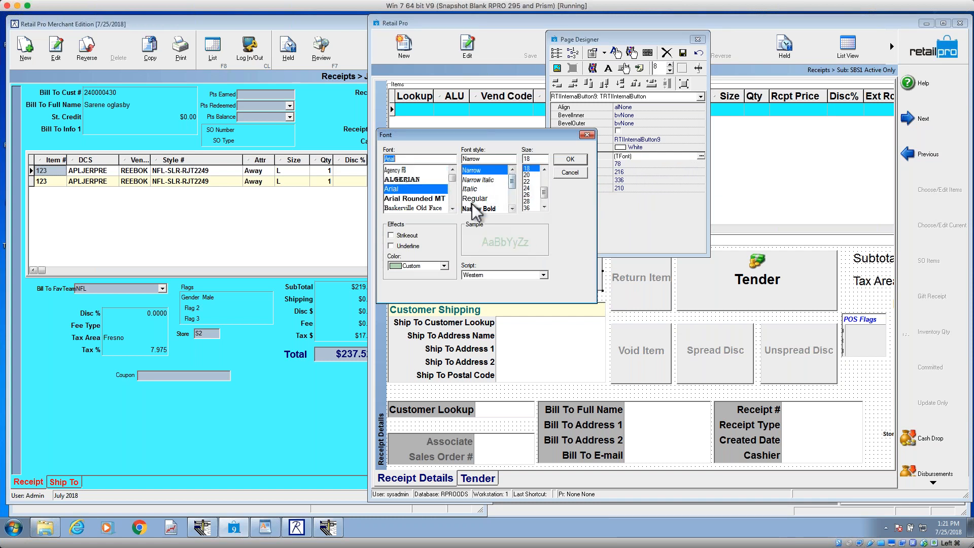
click(512, 209)
click(513, 209)
click(512, 208)
click(472, 199)
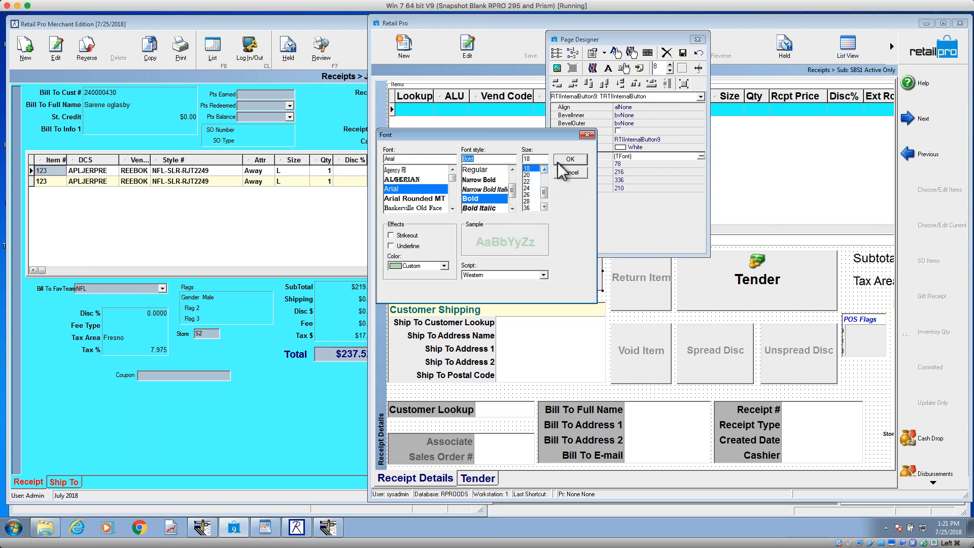
click(444, 266)
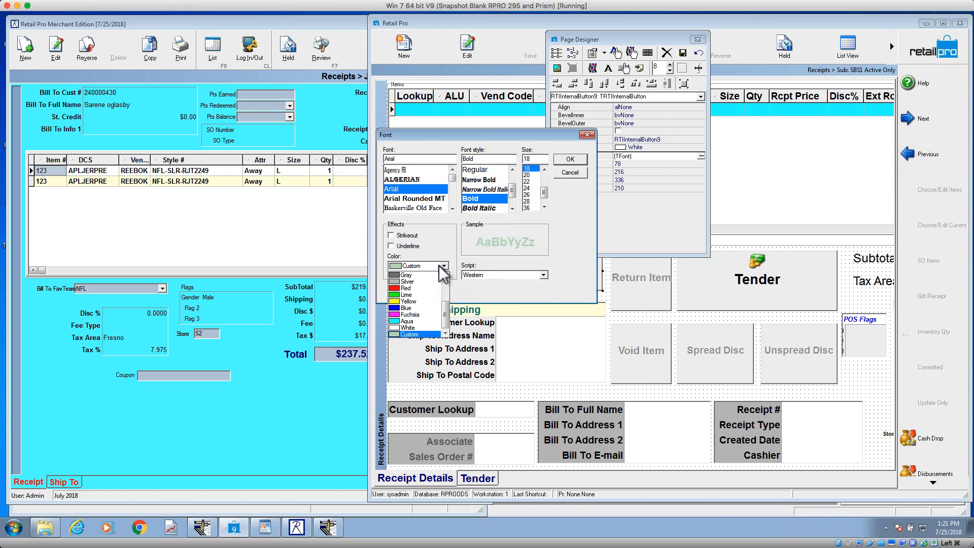
click(419, 290)
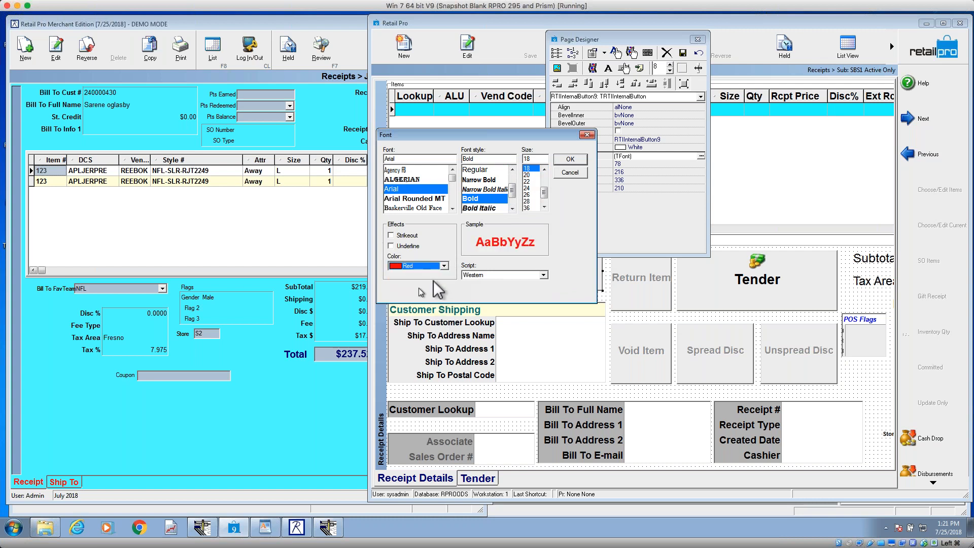
click(564, 160)
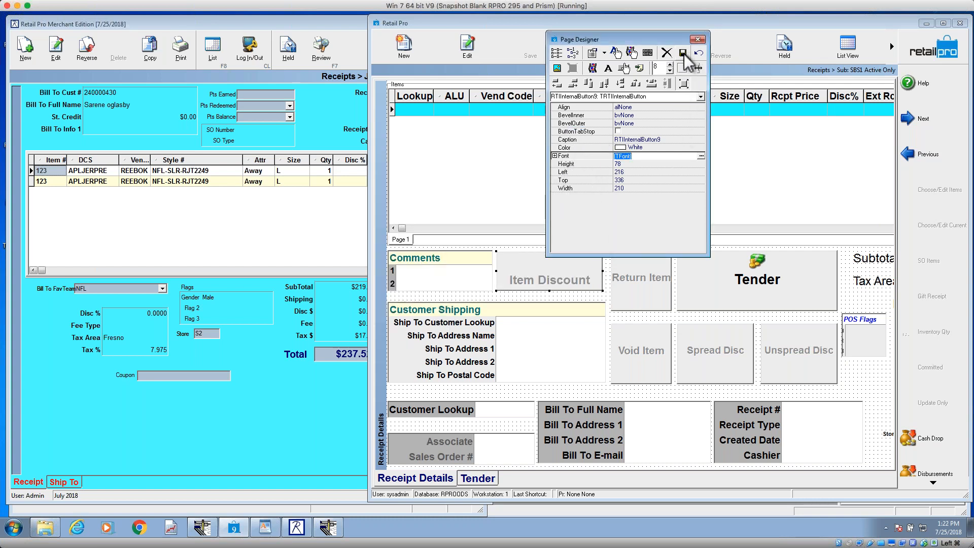
Step: Save the page design and add the HEATGREY cashmere cable knit beanie to a new receipt using the lookup *as*
click(683, 53)
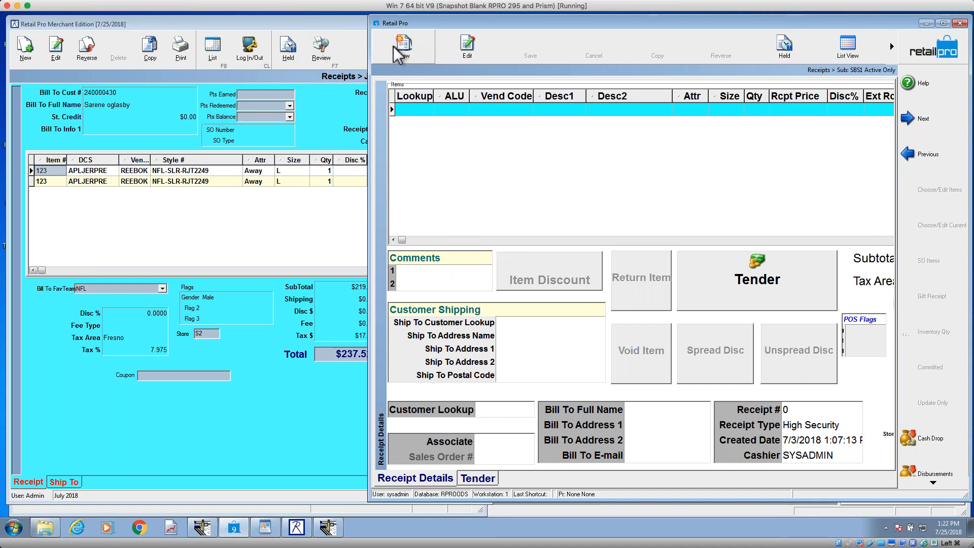
click(408, 59)
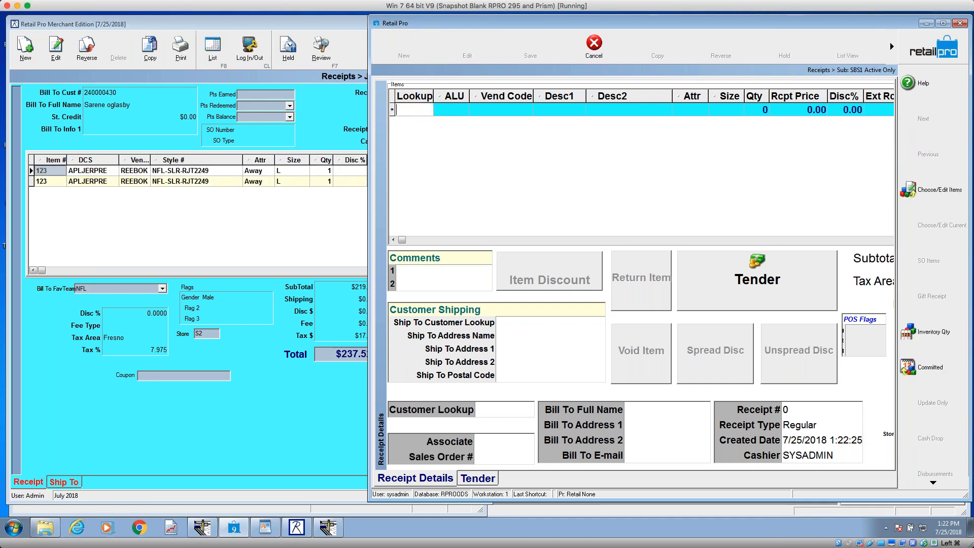
text(as*)
click(520, 244)
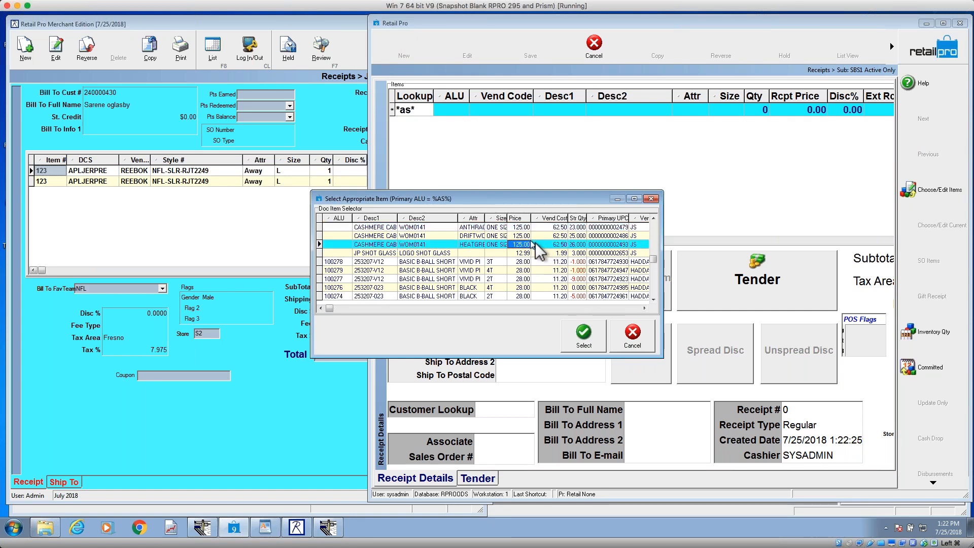
click(584, 335)
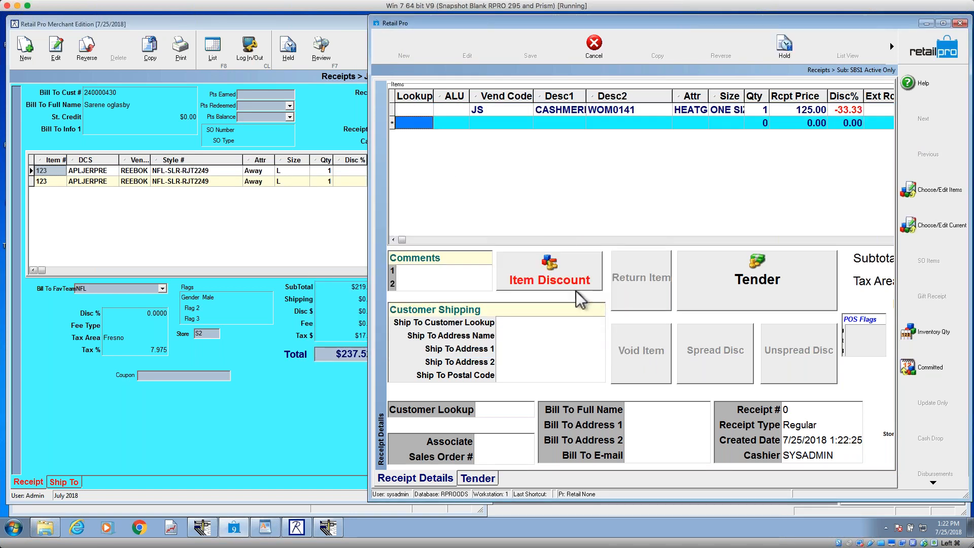
Step: Test the Item Discount button on the beanie line and close the item editor without changing it
click(576, 291)
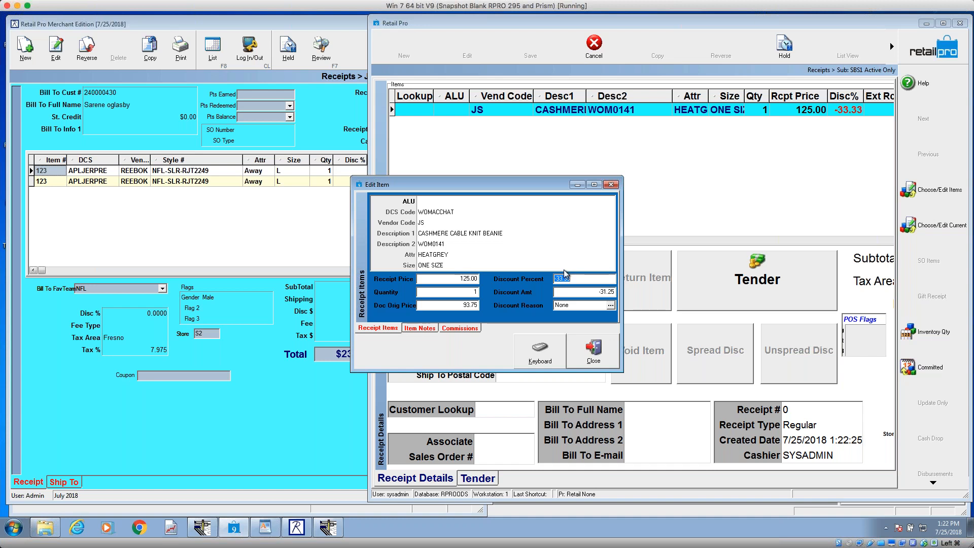
click(611, 185)
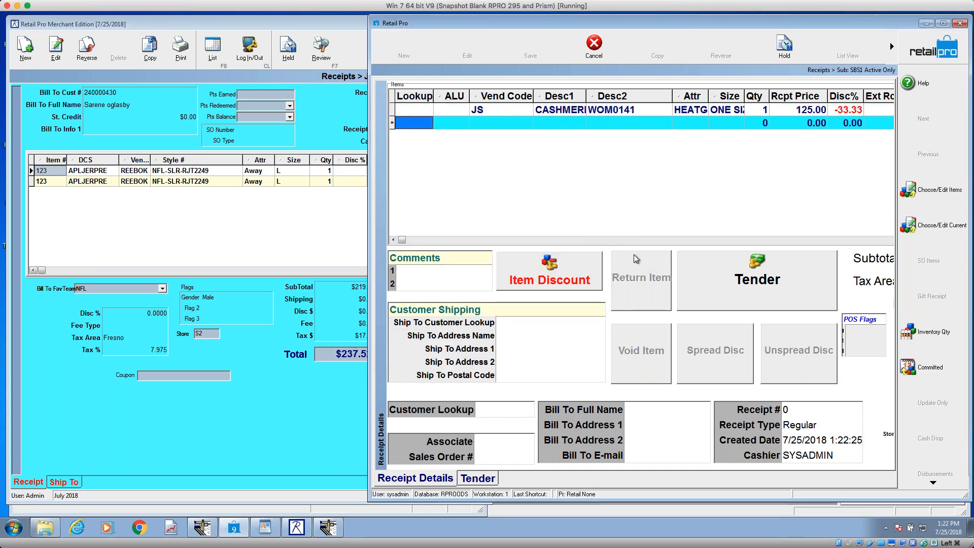
Step: Check the Interface options on the open receipt, and compare them on a new receipt in Retail Pro Merchant Edition
right_click(608, 286)
mouse_move(635, 292)
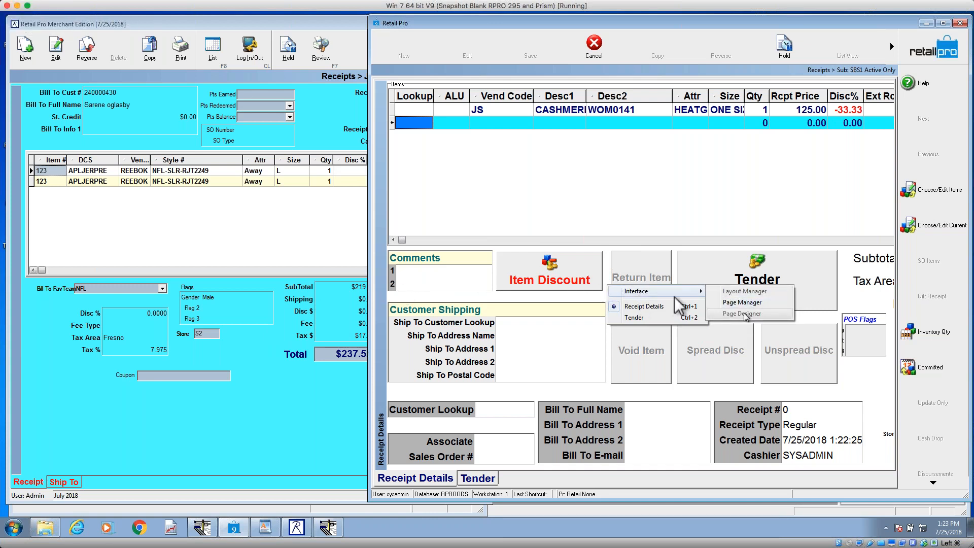
click(344, 38)
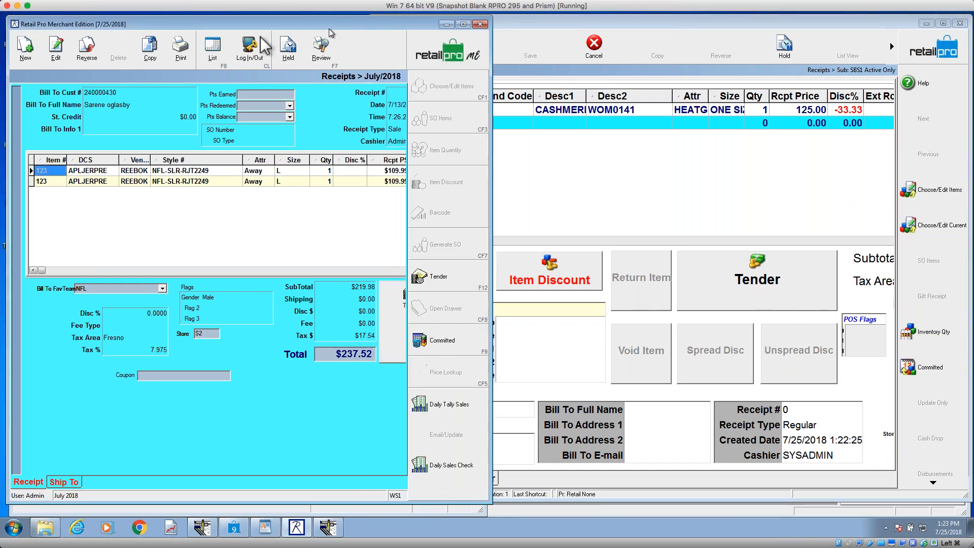
click(25, 48)
right_click(257, 340)
mouse_move(290, 348)
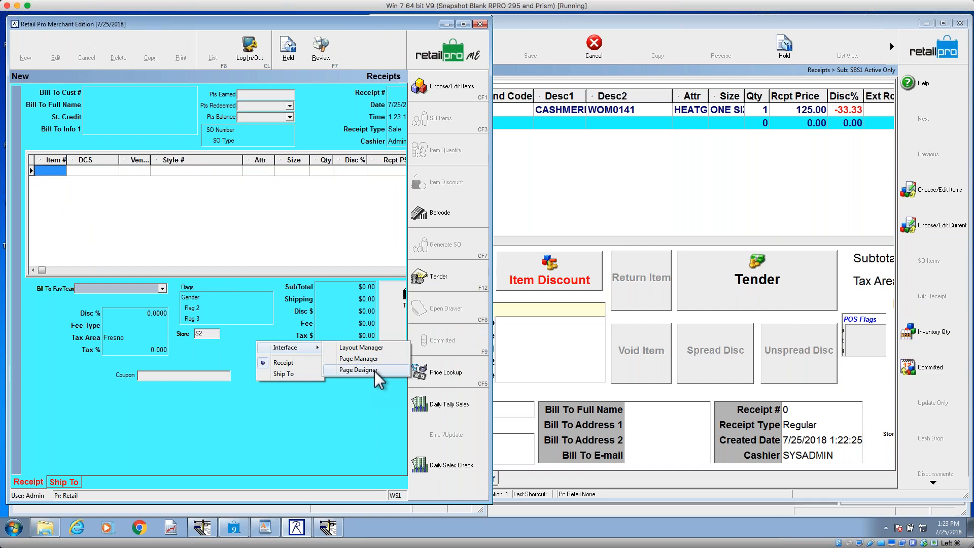
Step: Switch back to the Retail Pro V9 window, cancel the beanie receipt and open Page Designer for the Receipt Details page
click(660, 51)
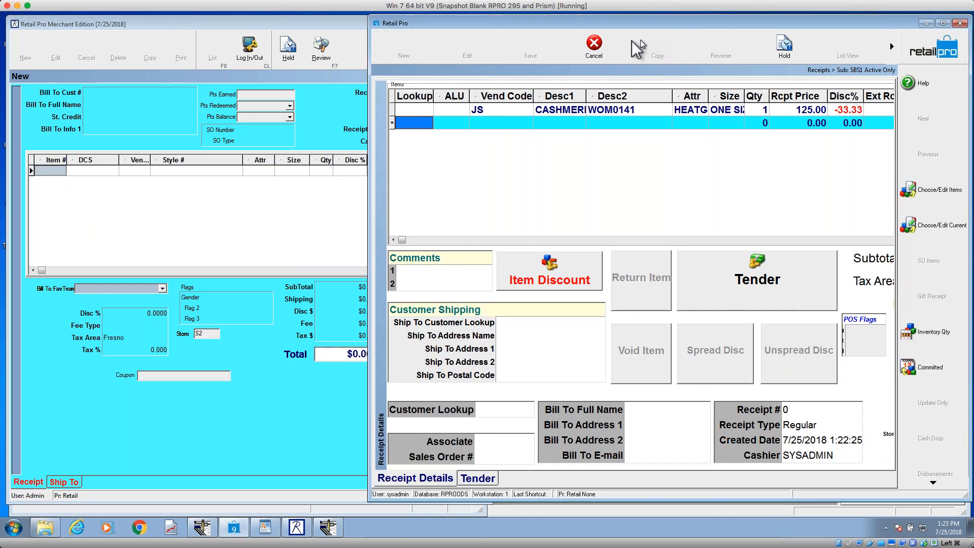
click(599, 51)
click(460, 289)
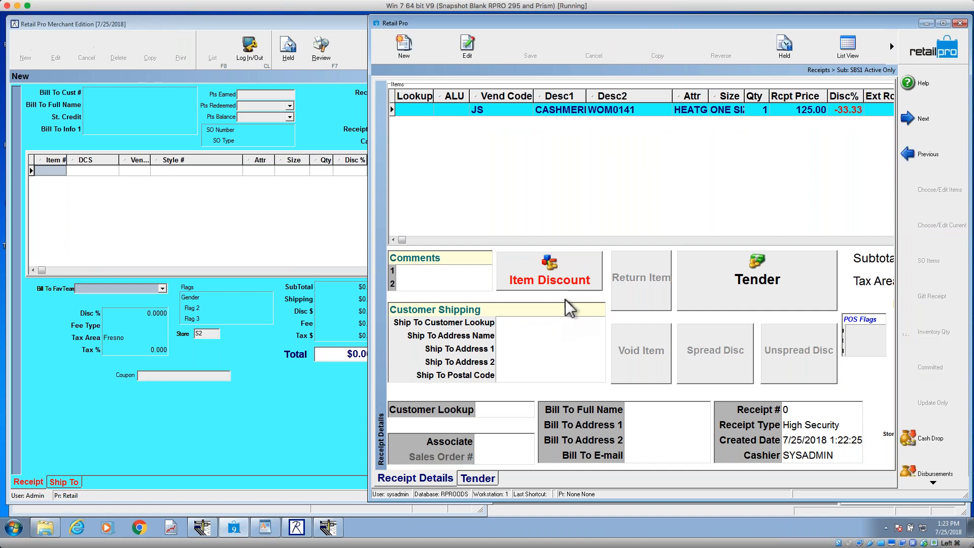
right_click(589, 298)
mouse_move(675, 303)
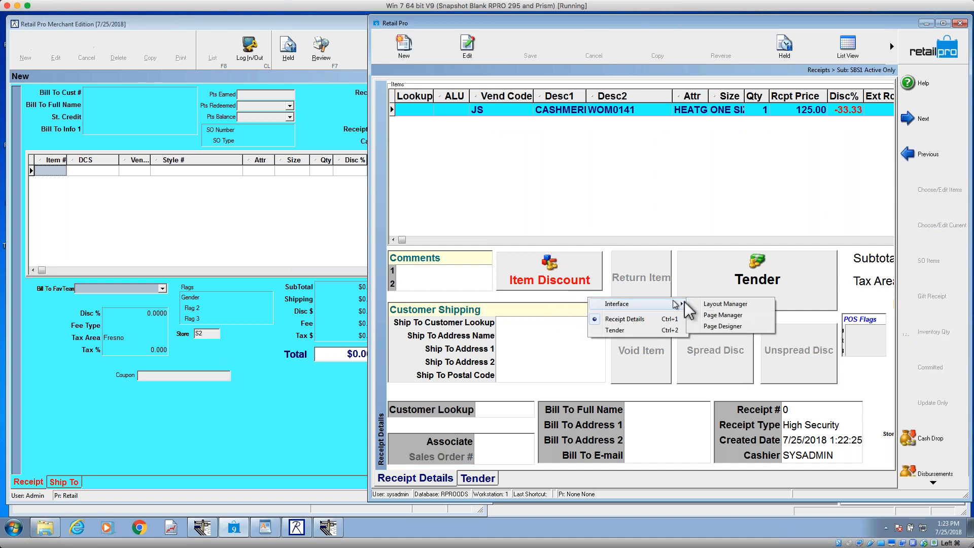
click(725, 326)
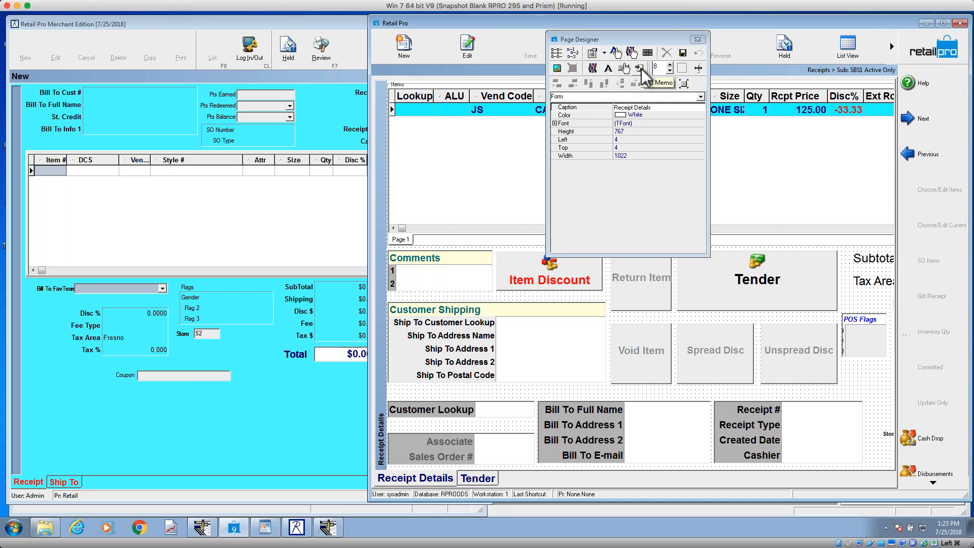
Step: Add an active picture to the receipt page using RetailProLogo.jpg from the Images folder
click(616, 53)
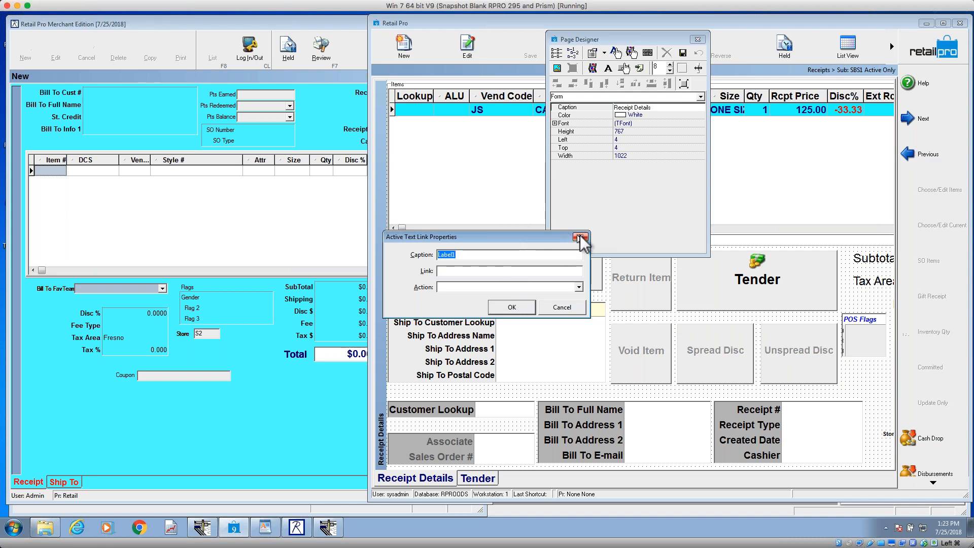
click(563, 308)
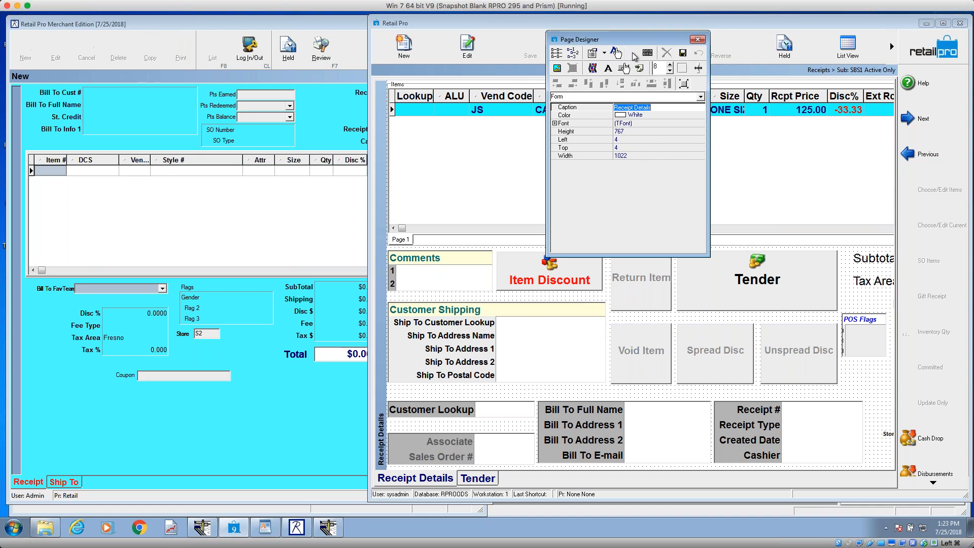
click(633, 53)
click(627, 116)
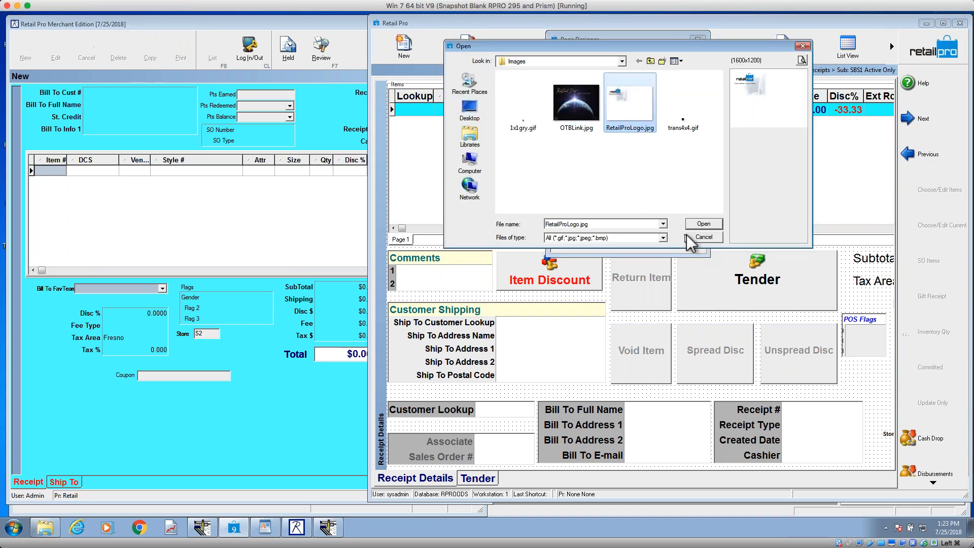
click(704, 223)
Step: Replace the Item Discount button with the logo picture beside the Comments group, sized about 192 wide and 88 high
drag(389, 82, 698, 402)
drag(745, 437, 526, 278)
click(547, 286)
key(Delete)
drag(598, 332, 597, 294)
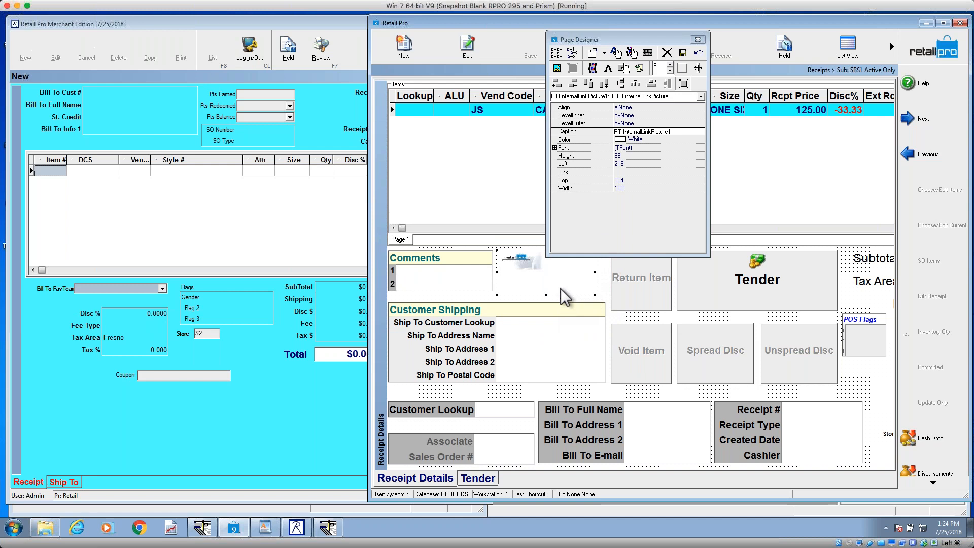
Step: Assign the Item Discount action to the logo picture
double_click(543, 279)
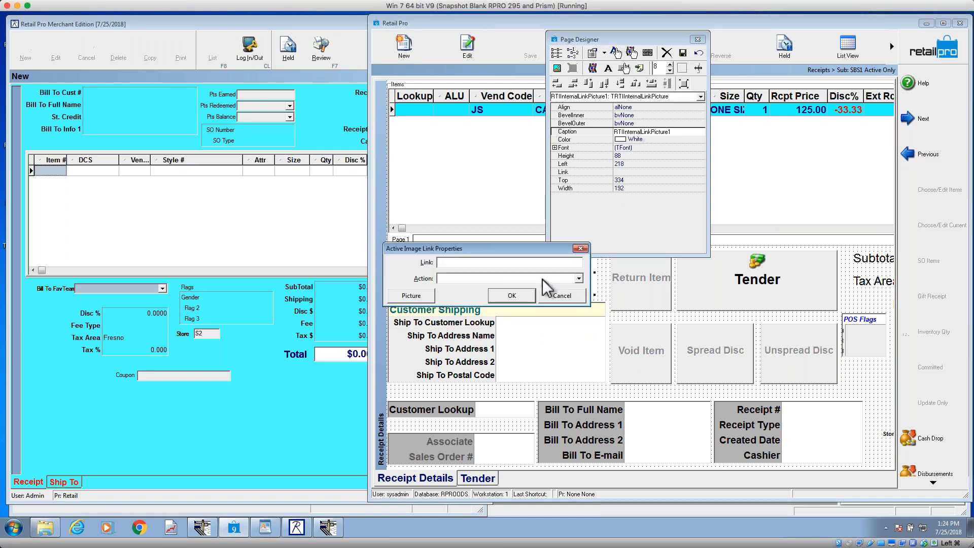
click(579, 278)
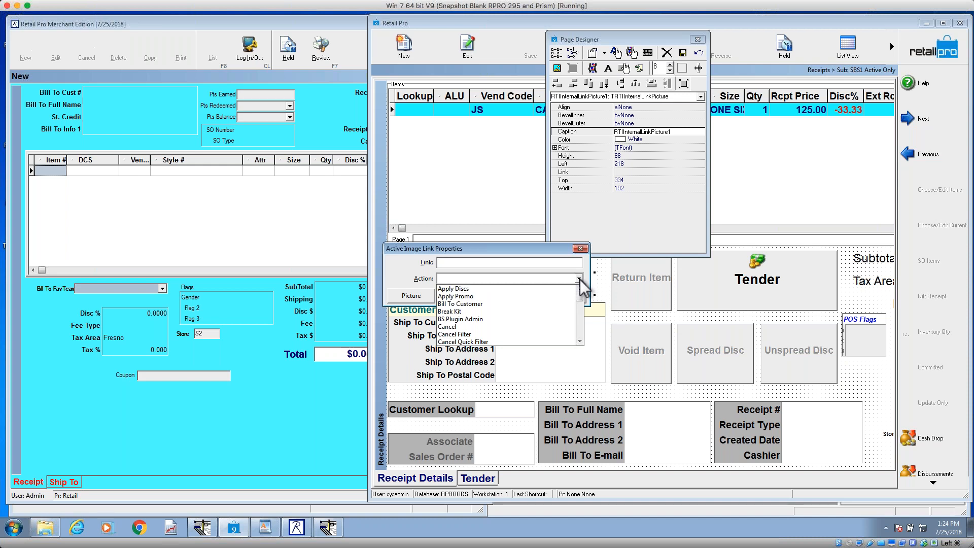
click(496, 327)
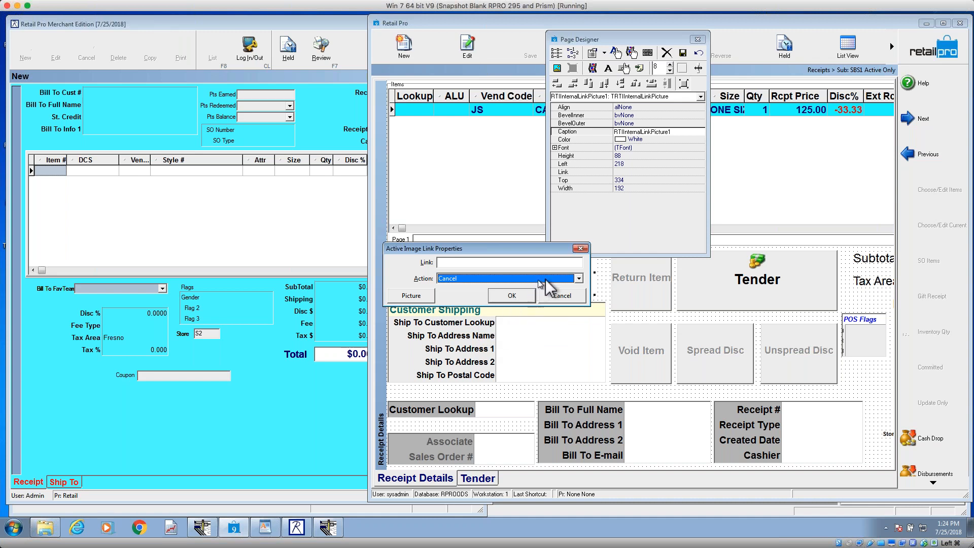
click(558, 278)
scroll(578, 332, down, 5)
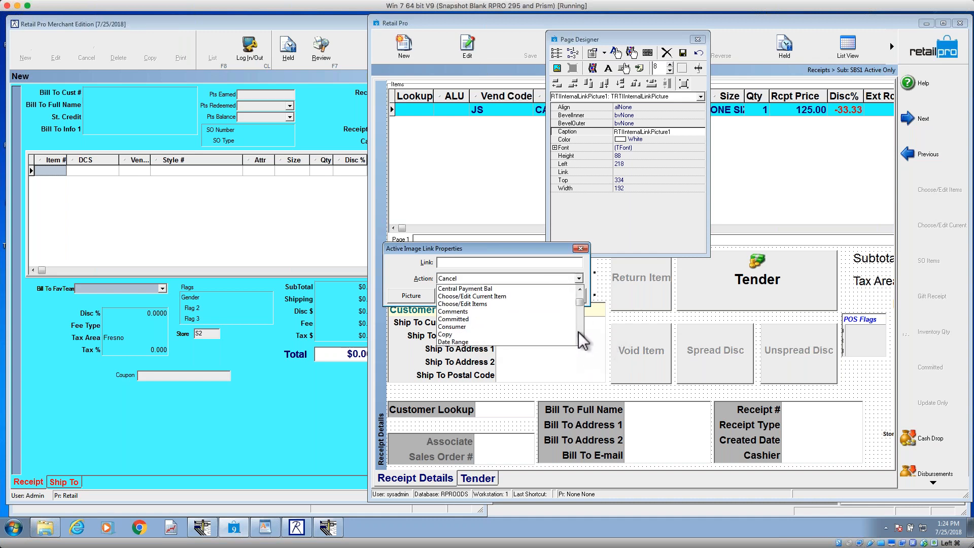
scroll(581, 340, down, 2)
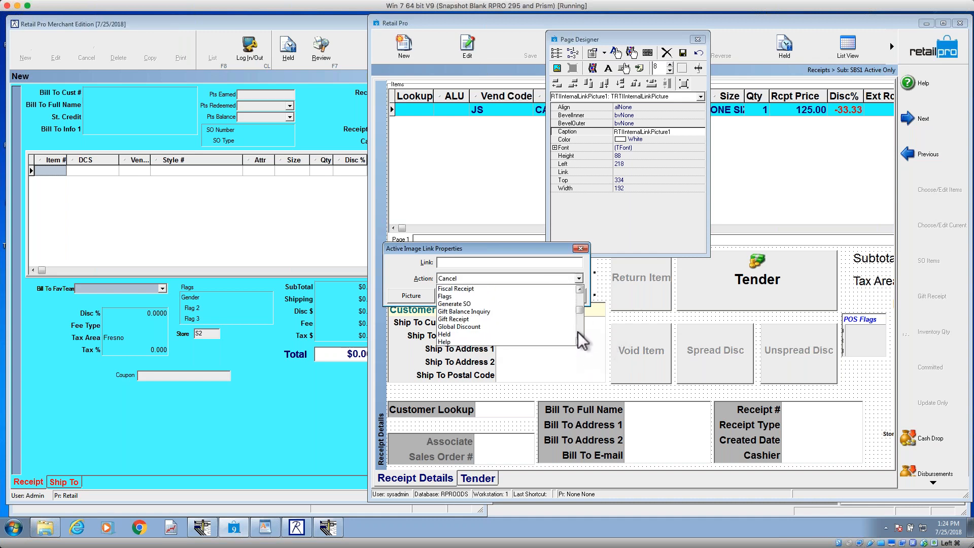
scroll(581, 337, down, 2)
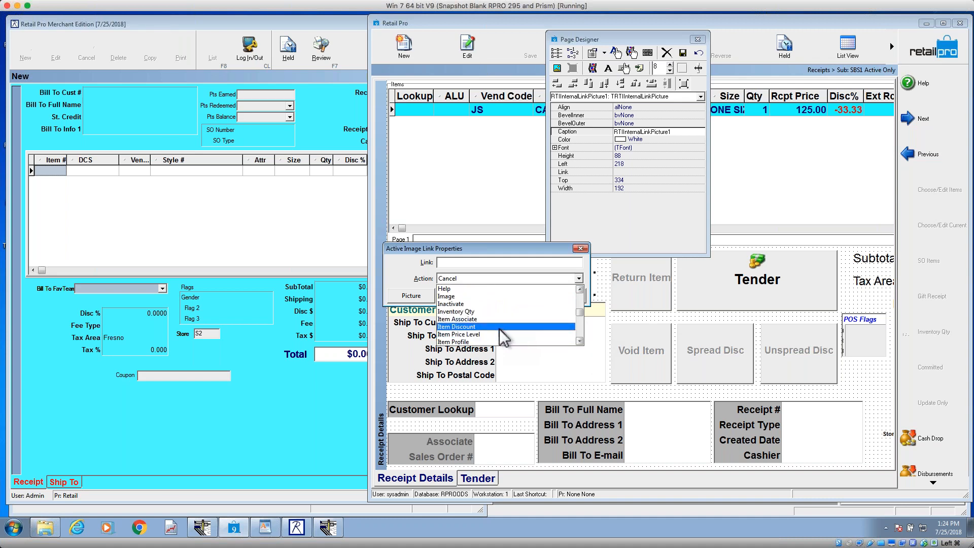
click(501, 337)
click(512, 296)
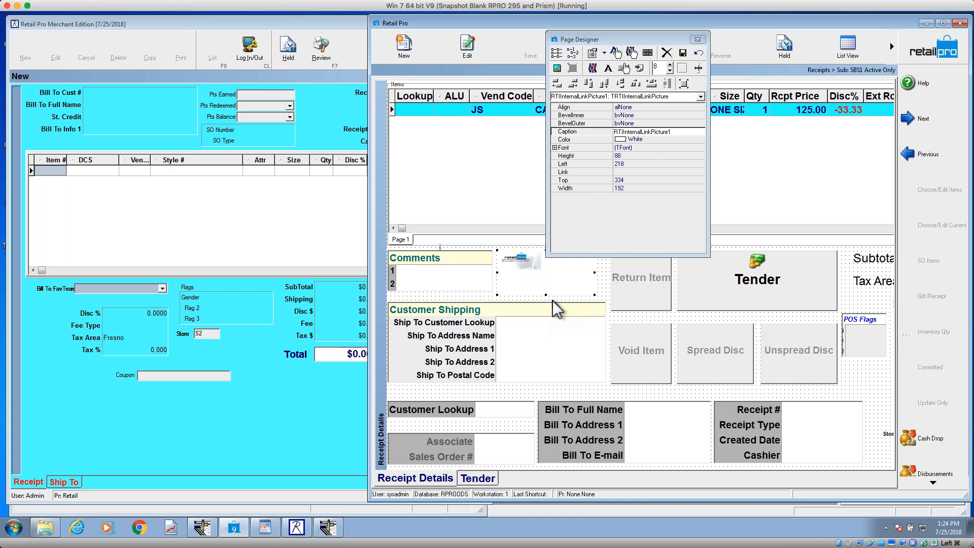
Step: Close Page Designer and add the HEATGREY cashmere beanie to a new receipt using the lookup *as*
click(697, 39)
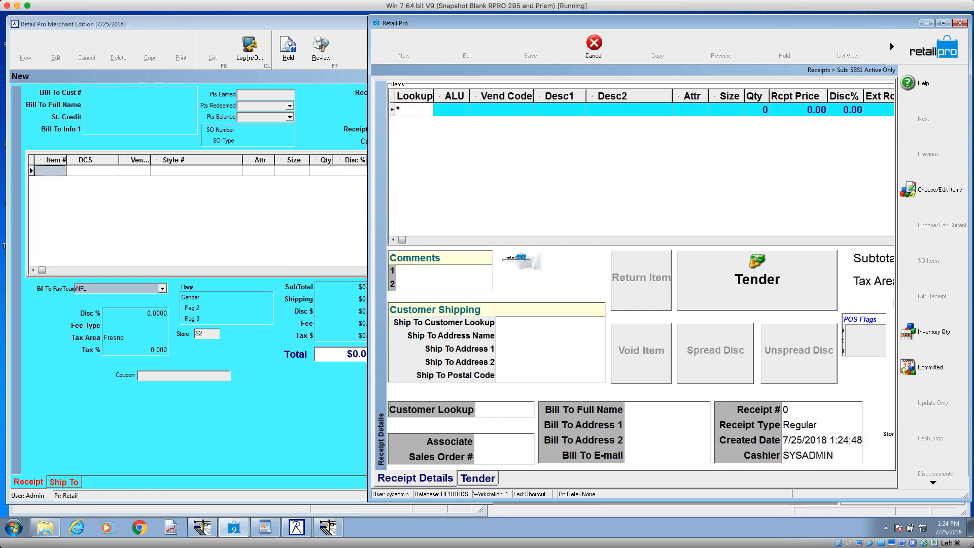
text(s*)
key(Return)
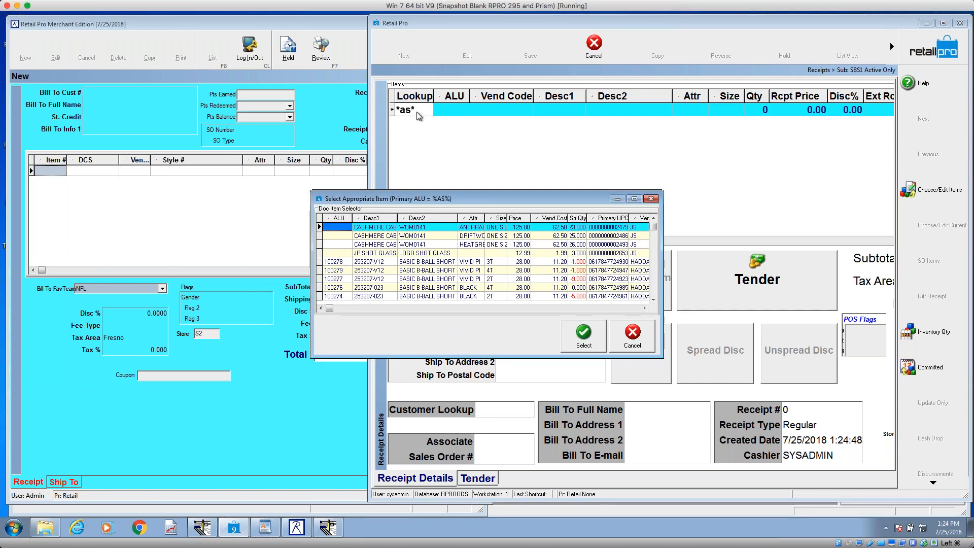
key(Down)
key(Down)
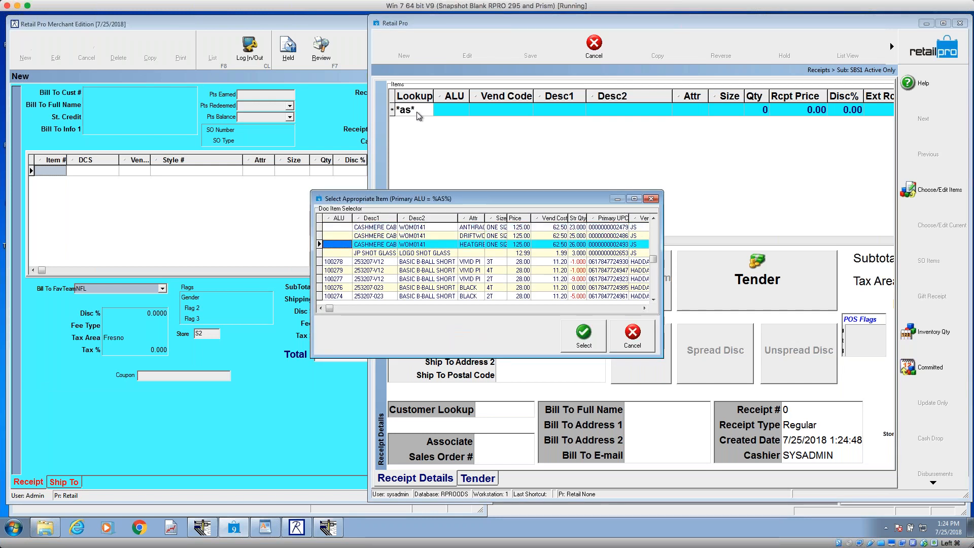
key(Right)
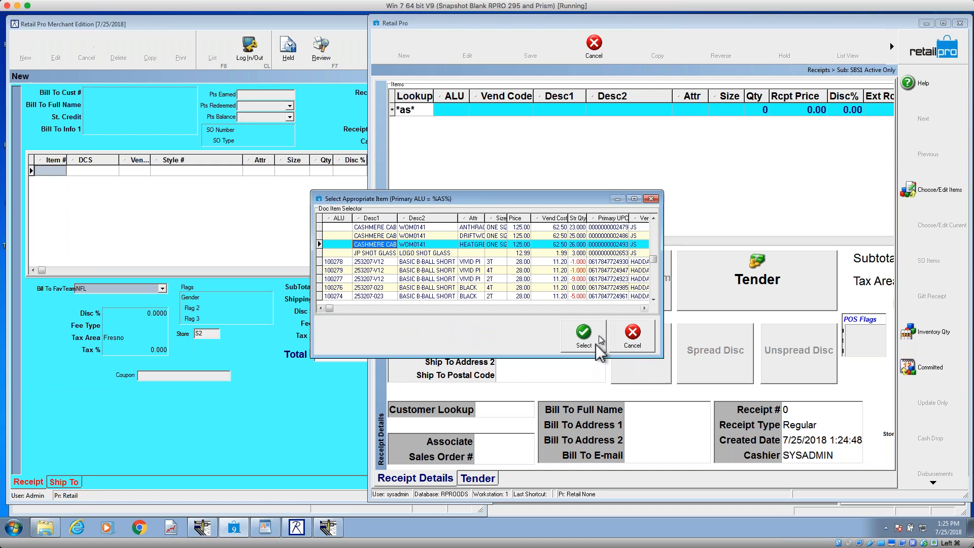
click(596, 344)
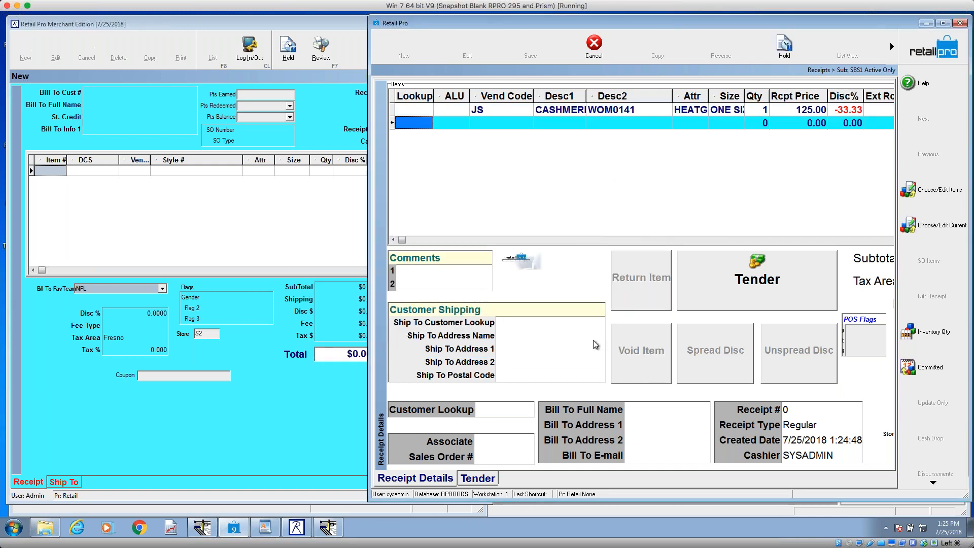
Step: Test the logo picture's Item Discount action on the beanie line, close the item editor and cancel the receipt
click(529, 269)
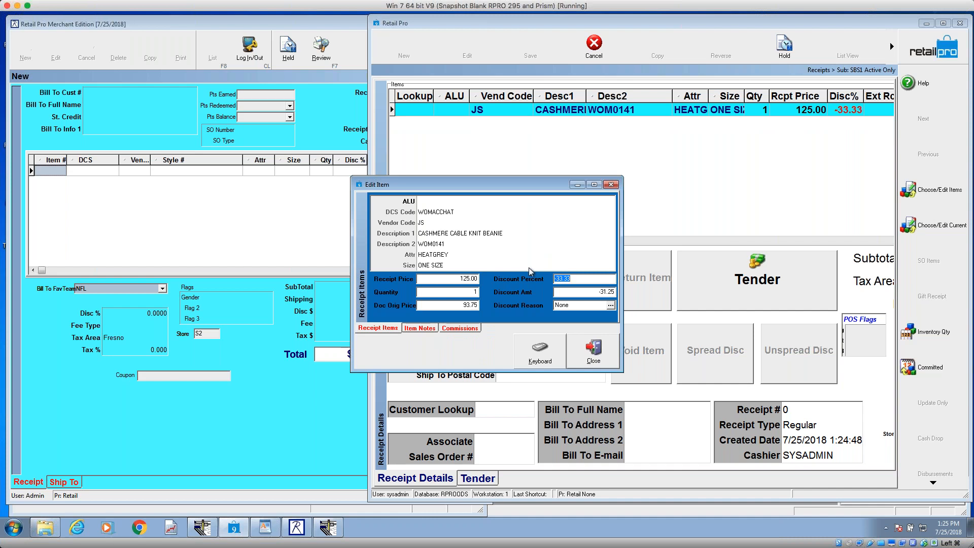
click(612, 186)
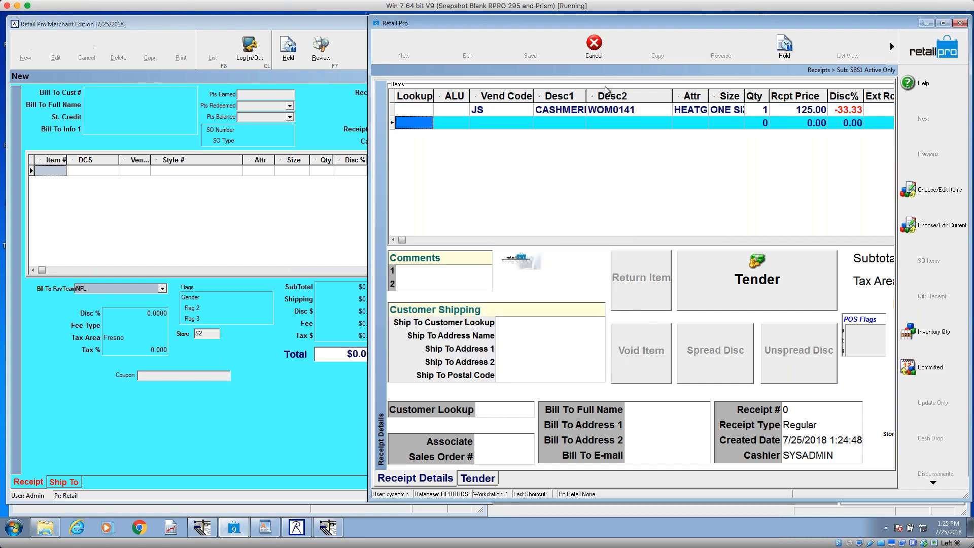
click(610, 44)
click(462, 286)
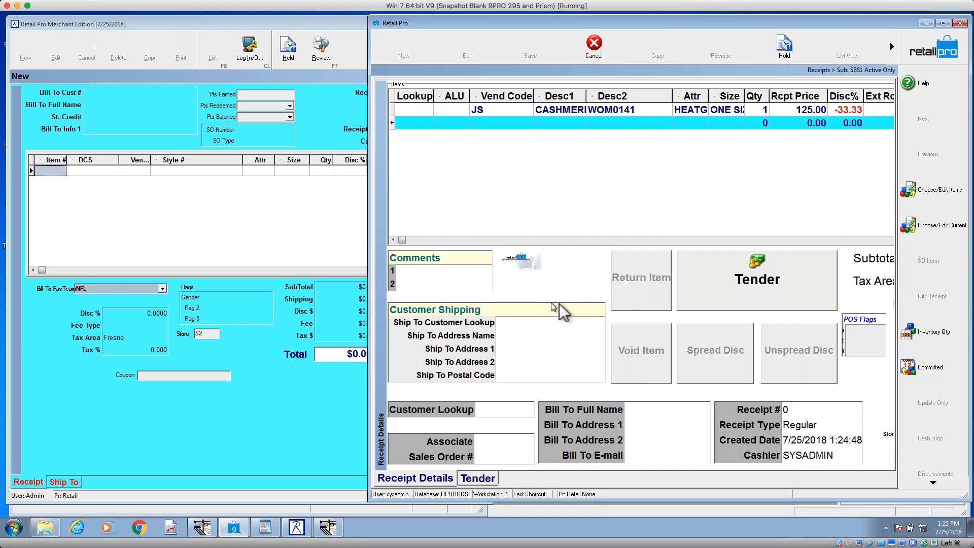
Step: Reopen Page Designer for the receipt page and delete the logo picture beside the Comments group
right_click(595, 270)
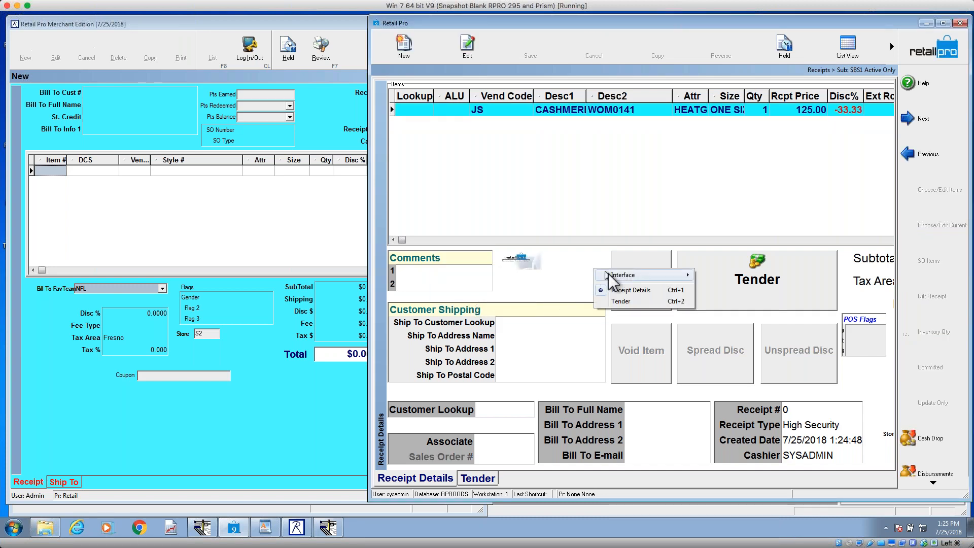
mouse_move(663, 276)
click(721, 297)
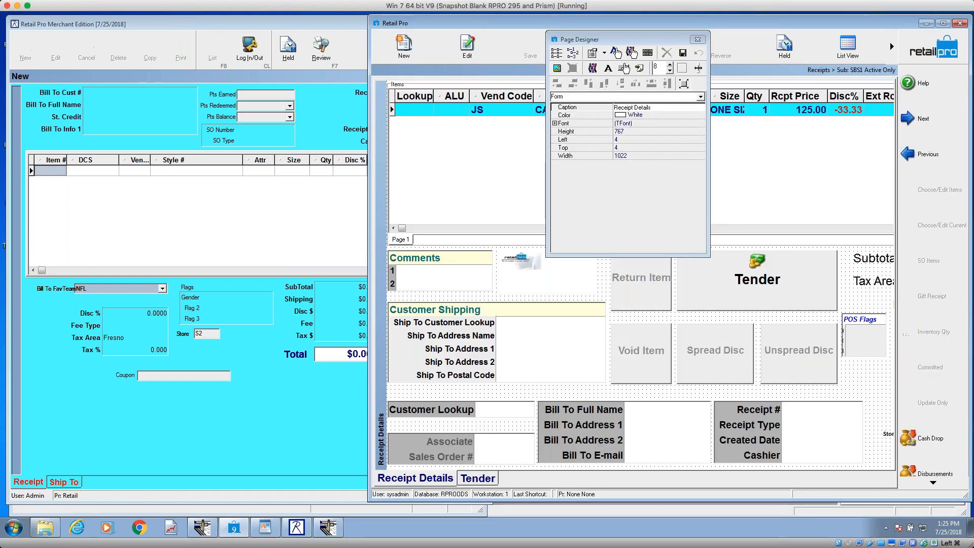
click(538, 271)
key(Delete)
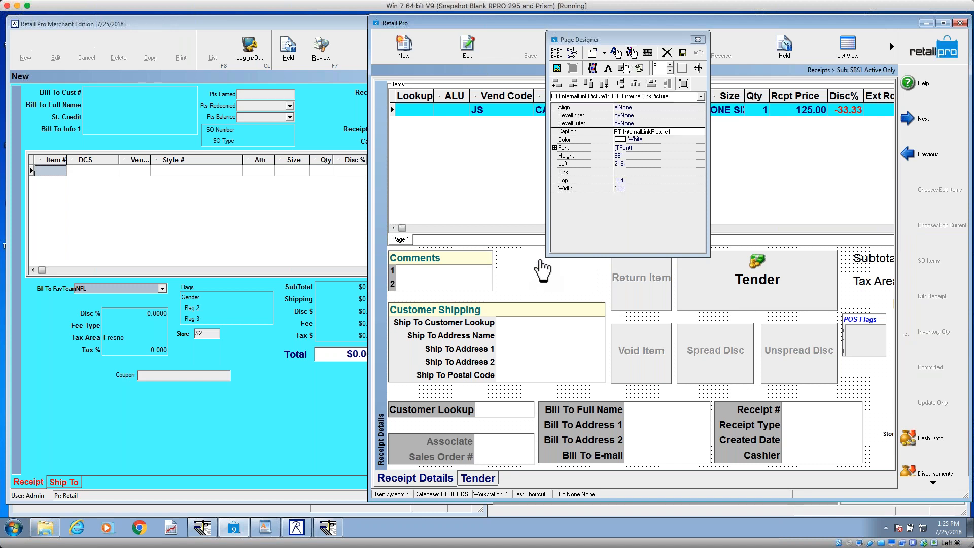
Step: Add an active text link to the receipt page with the caption Item Disc
click(616, 52)
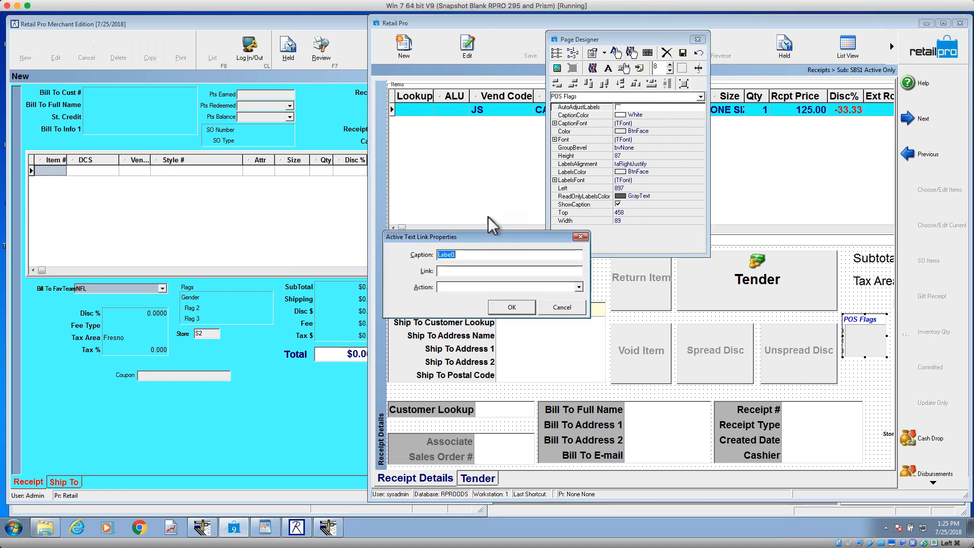
key(BackSpace)
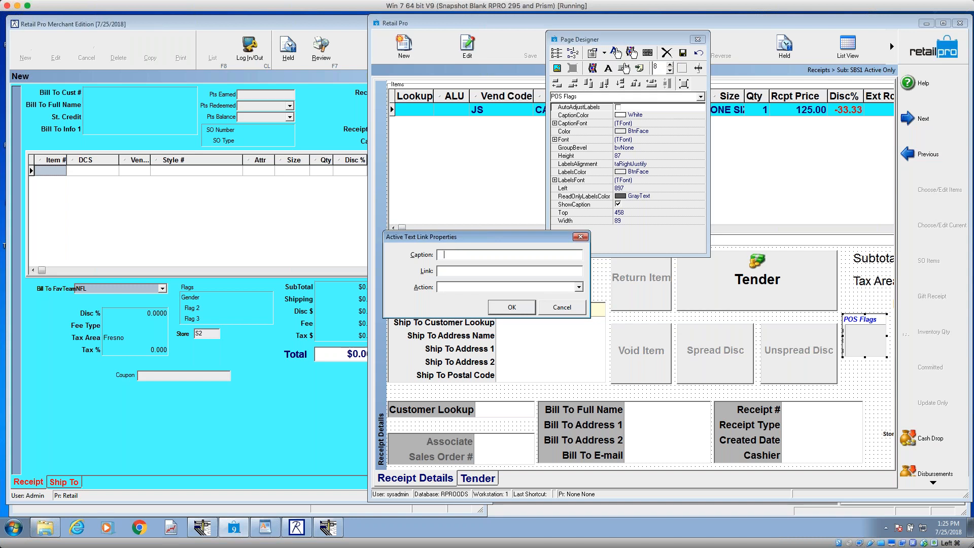
text(Item Disc)
Step: Assign the Item Discount action to the new text link and create it
click(580, 287)
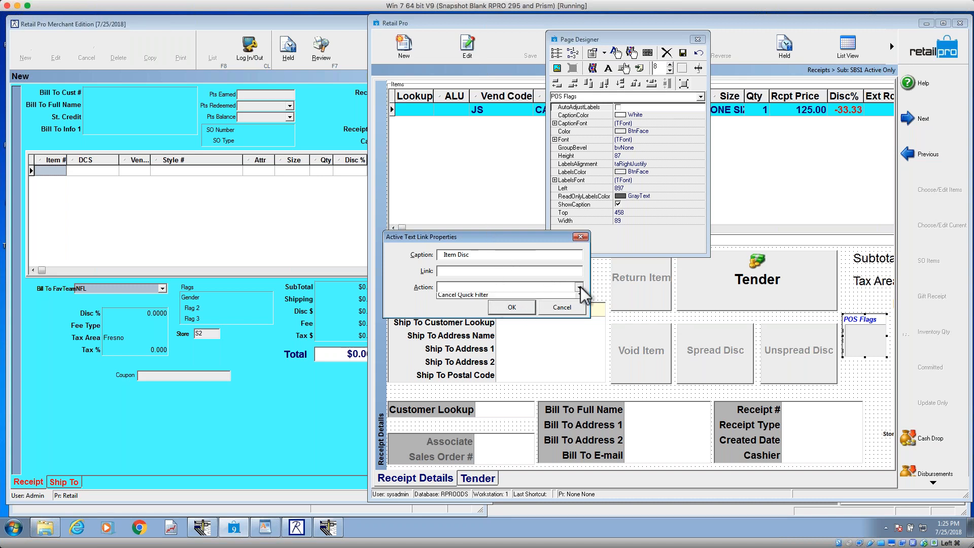
click(582, 331)
click(582, 331)
click(581, 332)
click(580, 333)
click(580, 333)
click(581, 305)
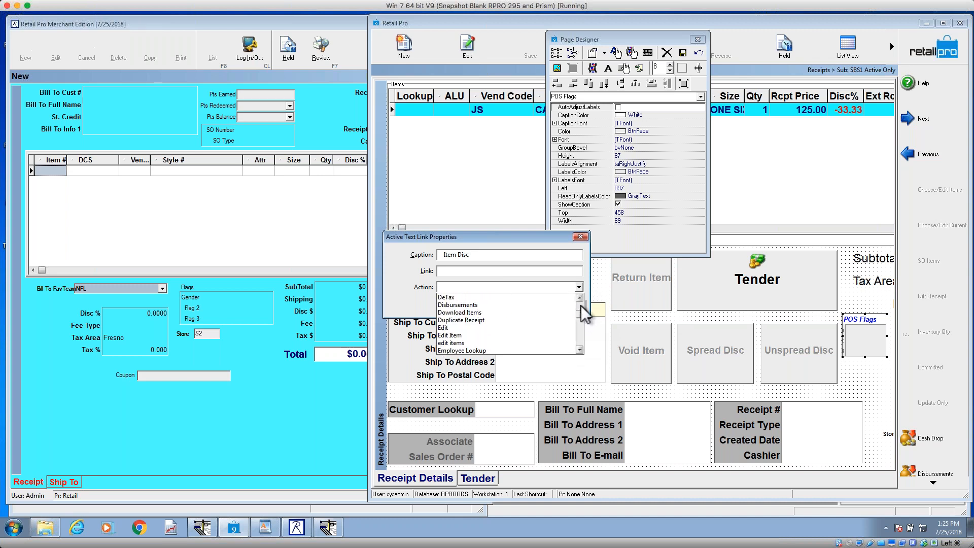
click(578, 337)
click(578, 337)
click(578, 338)
click(578, 338)
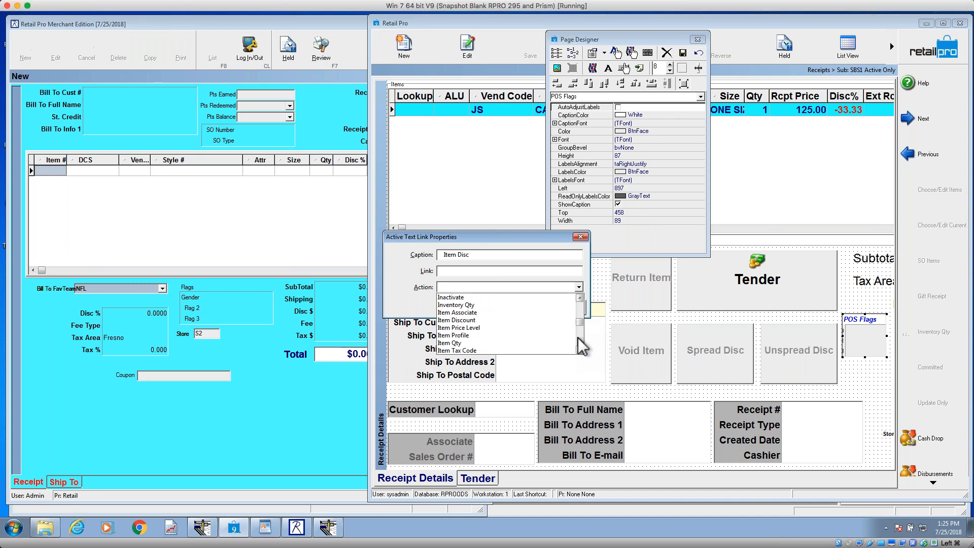
click(506, 320)
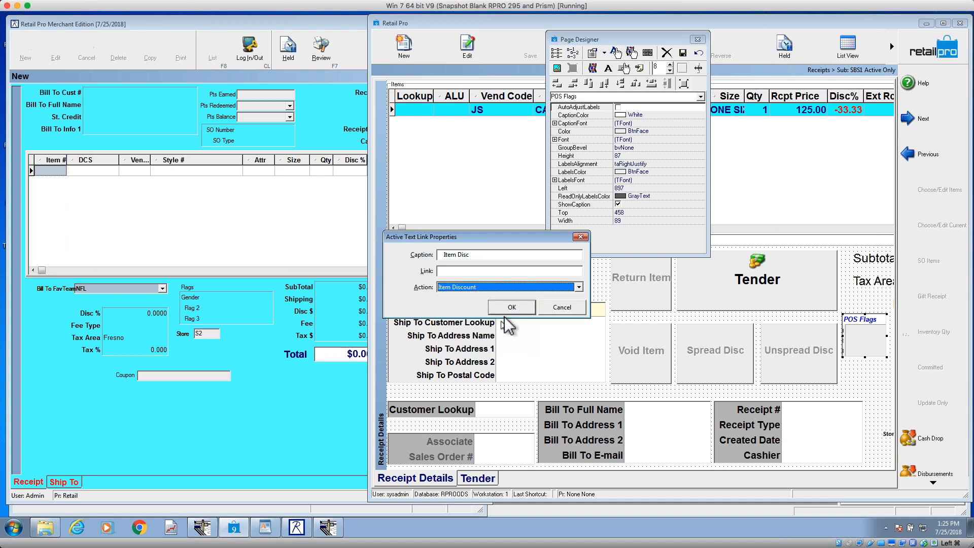
click(523, 307)
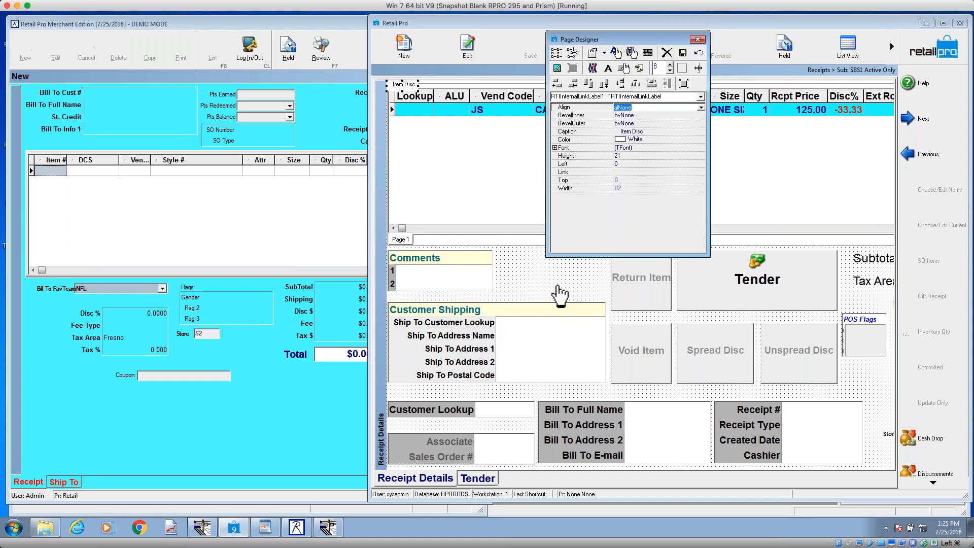
Step: Place the Item Disc link beside the Comments group at about left 224, top 344, and set its font to Arial Bold, size 24
click(398, 87)
drag(401, 86, 524, 282)
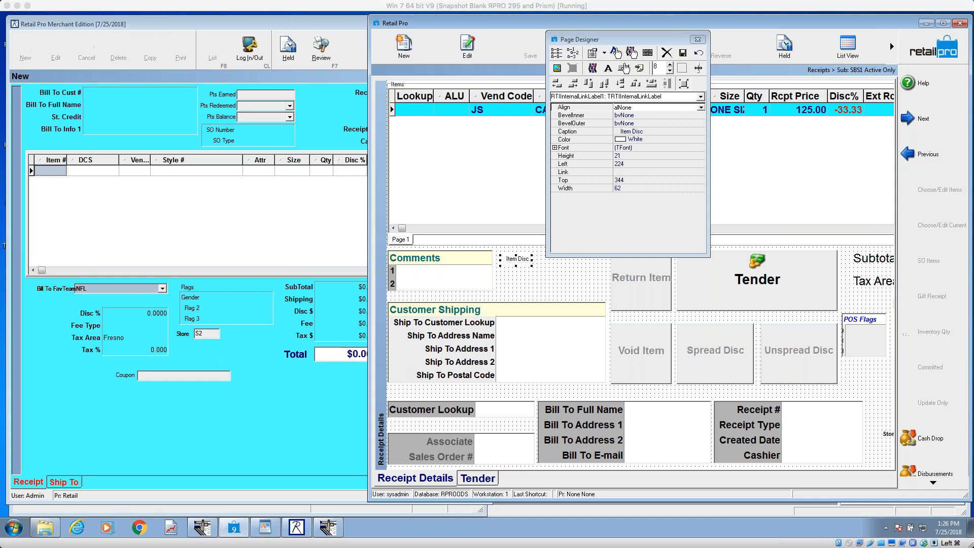
click(655, 148)
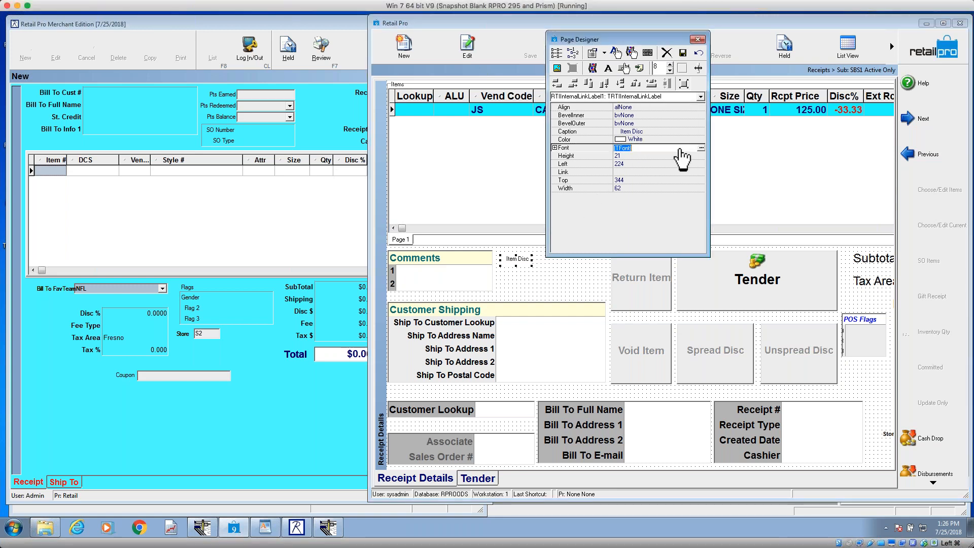
click(702, 148)
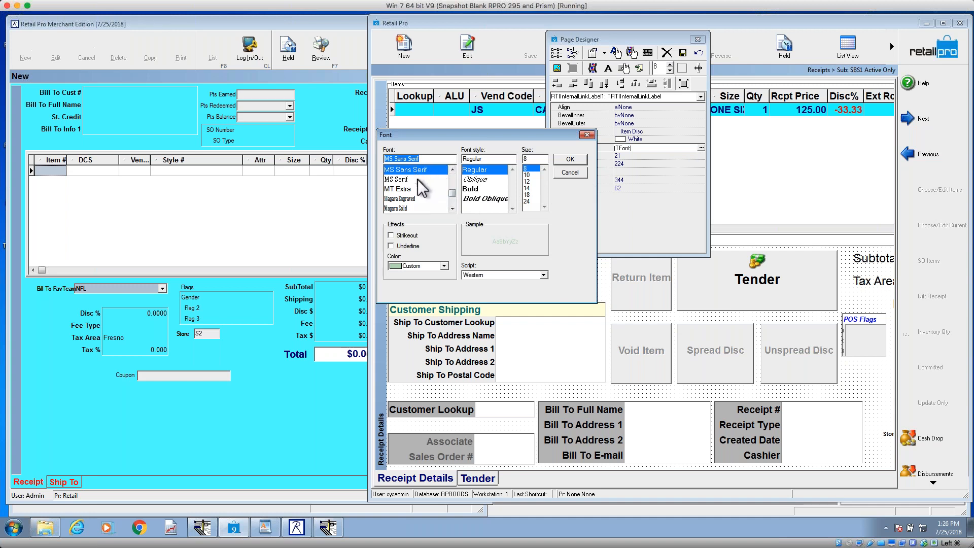
text(a)
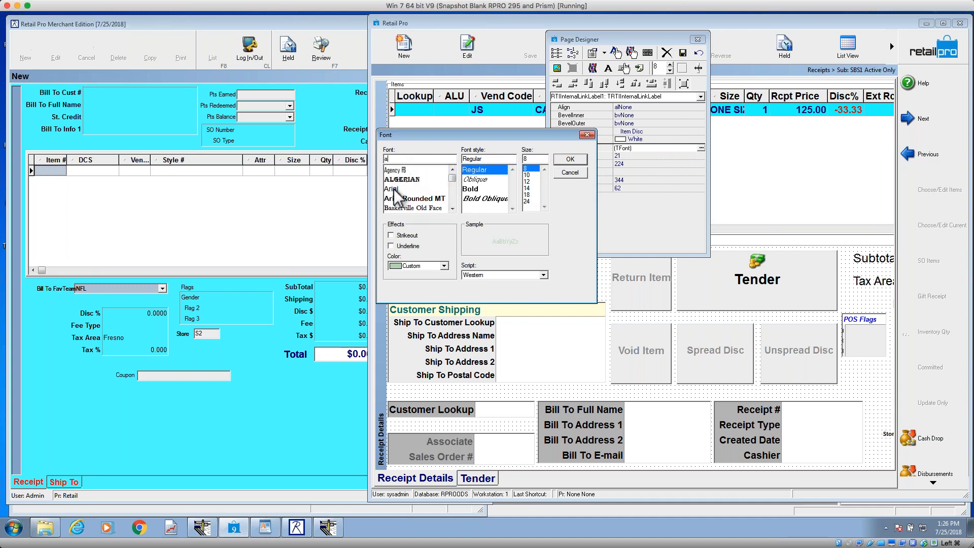
click(401, 189)
scroll(512, 209, down, 2)
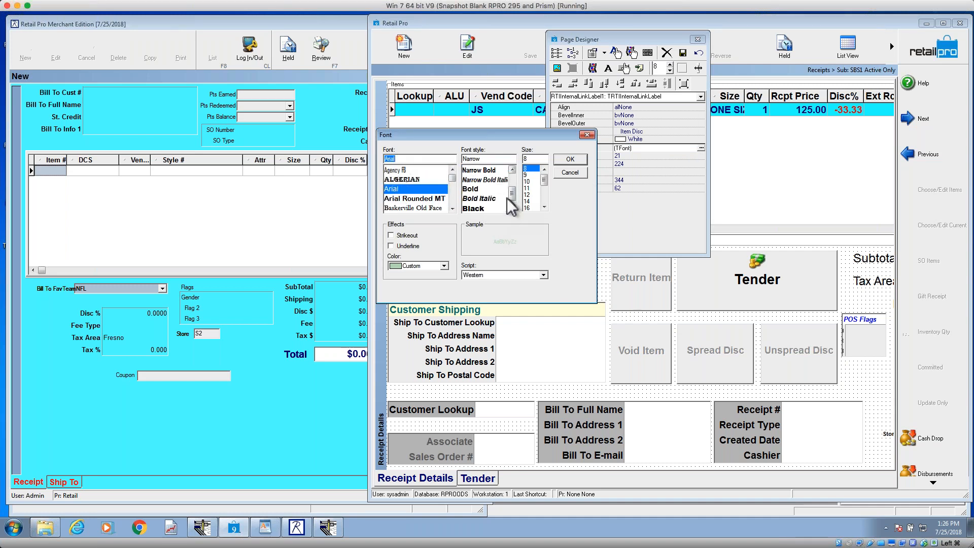
click(477, 189)
scroll(538, 203, down, 3)
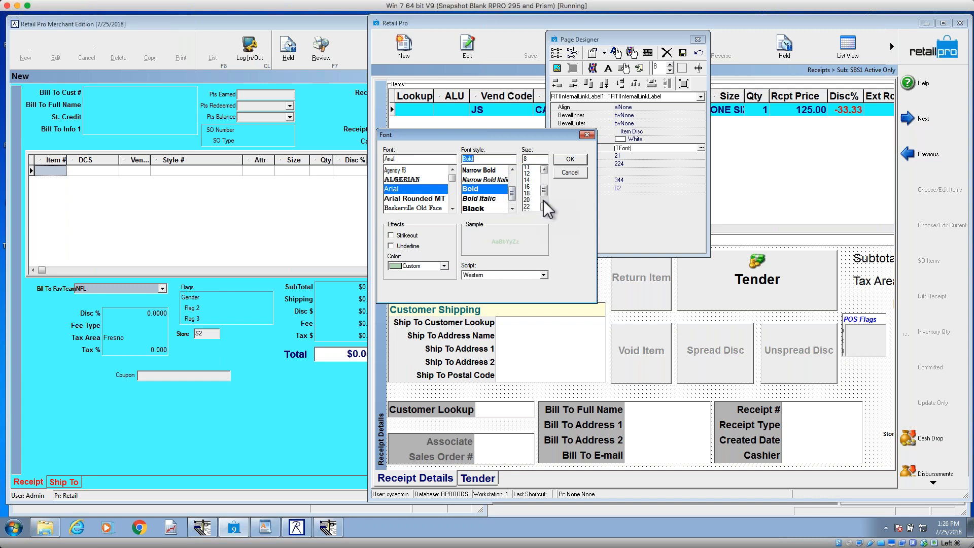
click(527, 188)
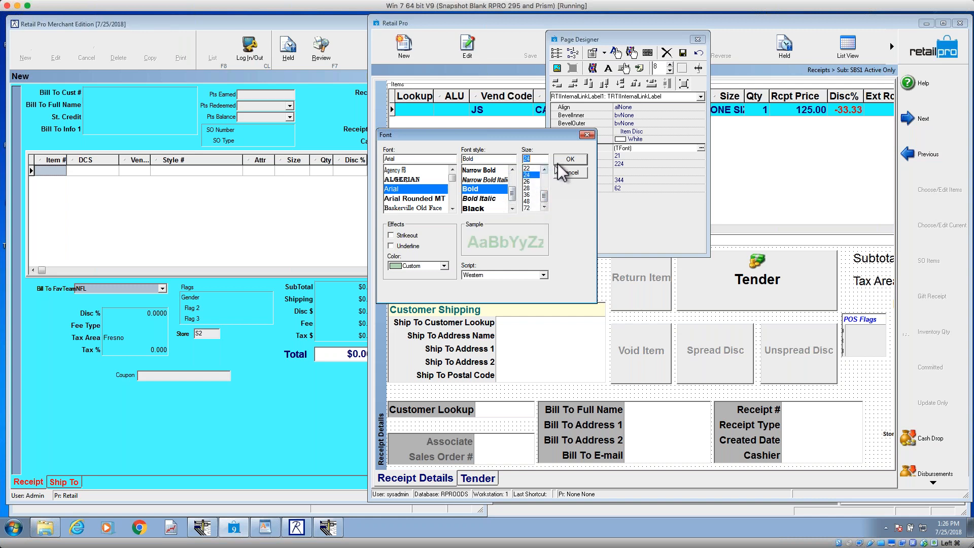
click(568, 159)
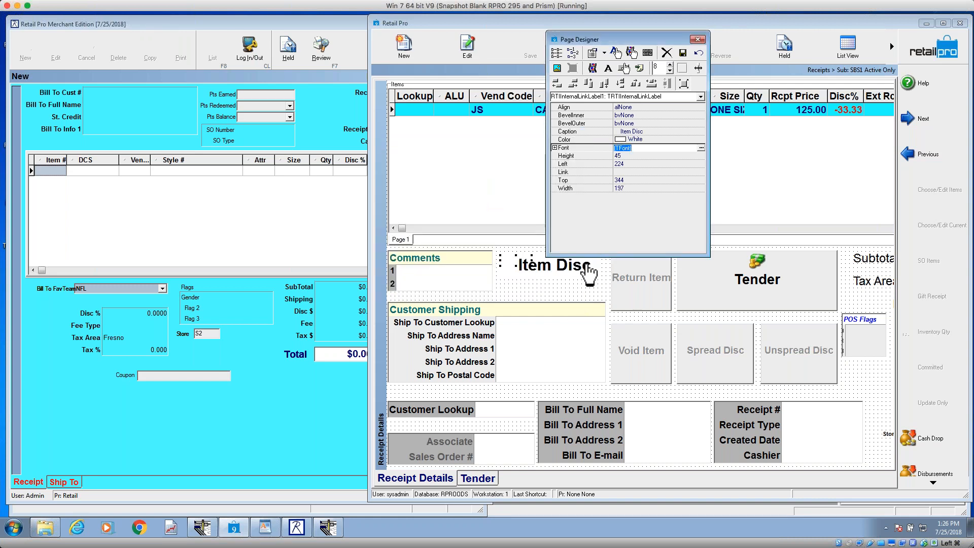
Step: Set the Item Disc link's background color to Yellow
click(584, 274)
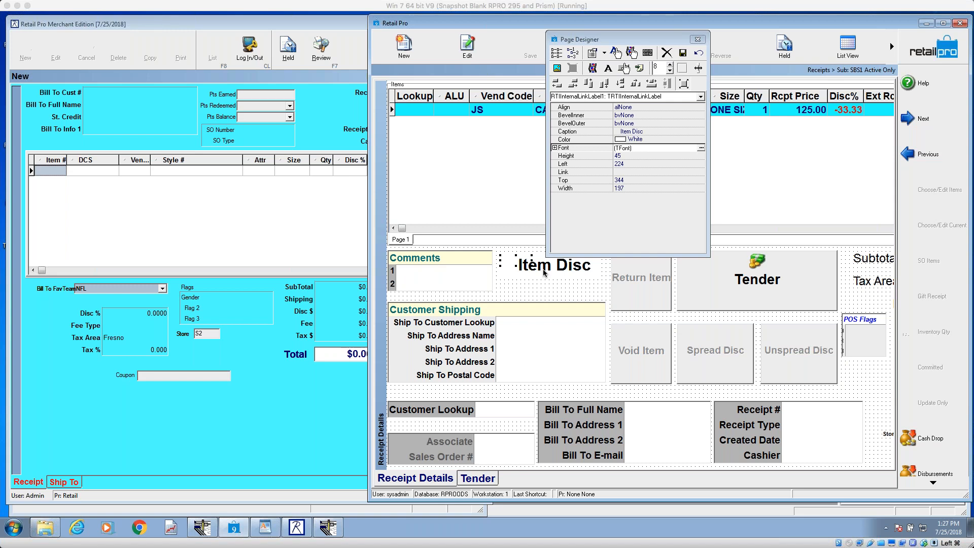
click(695, 140)
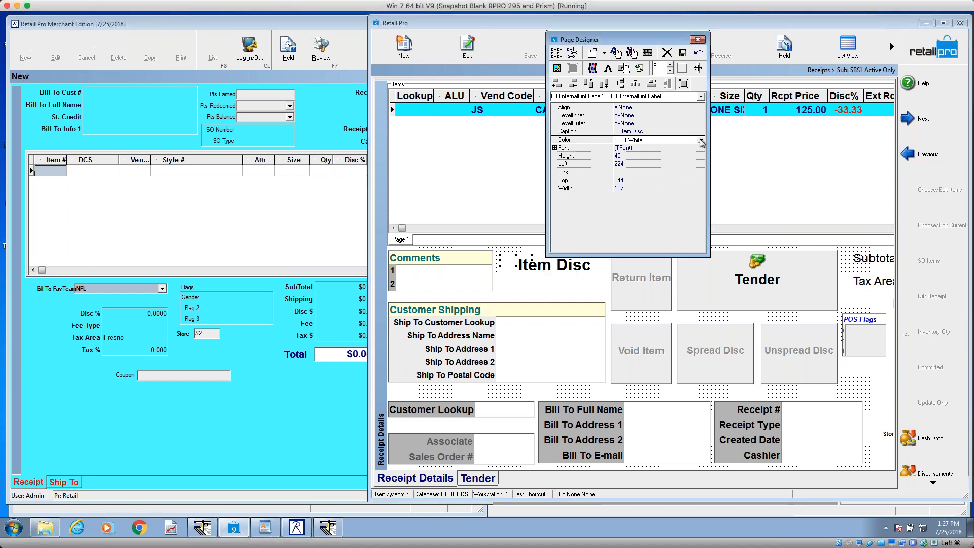
click(701, 140)
click(639, 165)
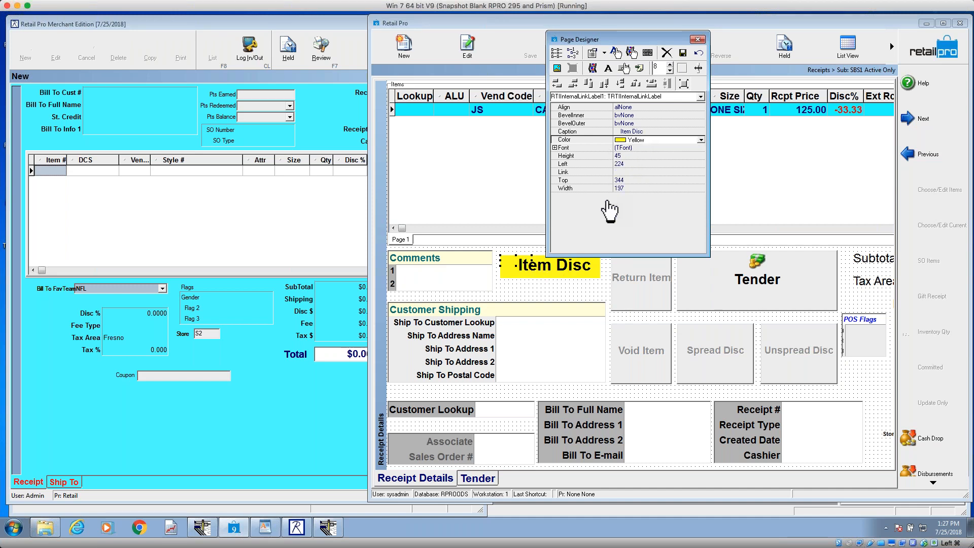
click(561, 270)
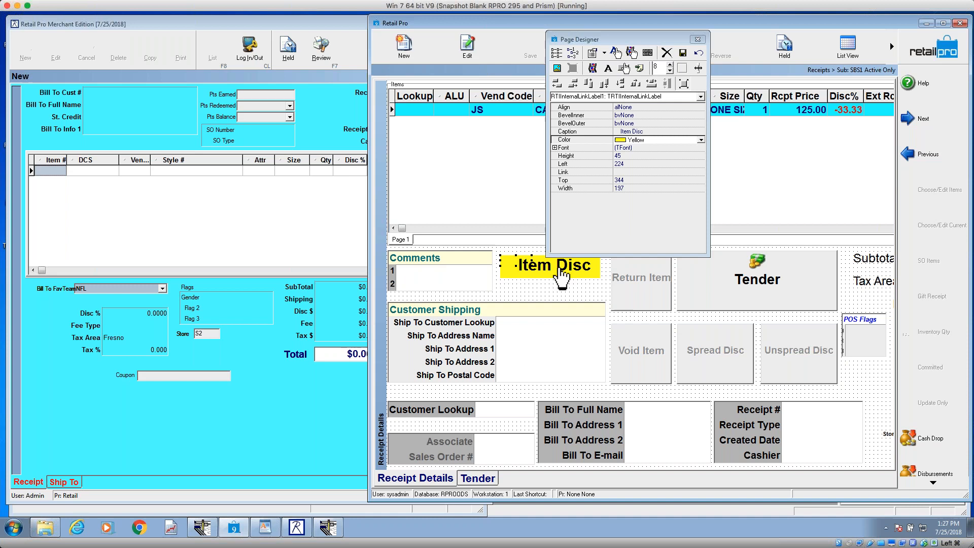
Step: Set the Item Disc link's font color to Red and save the page design
click(635, 148)
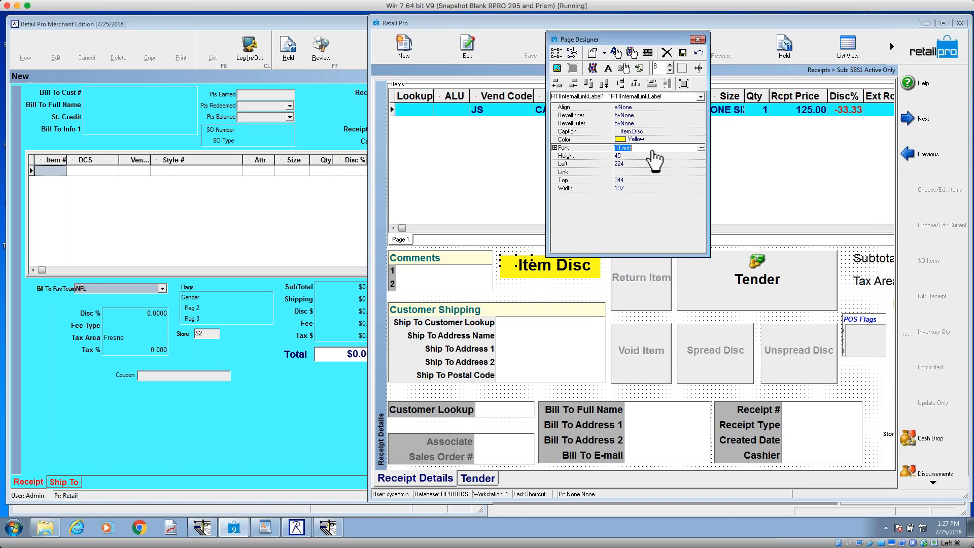
click(701, 147)
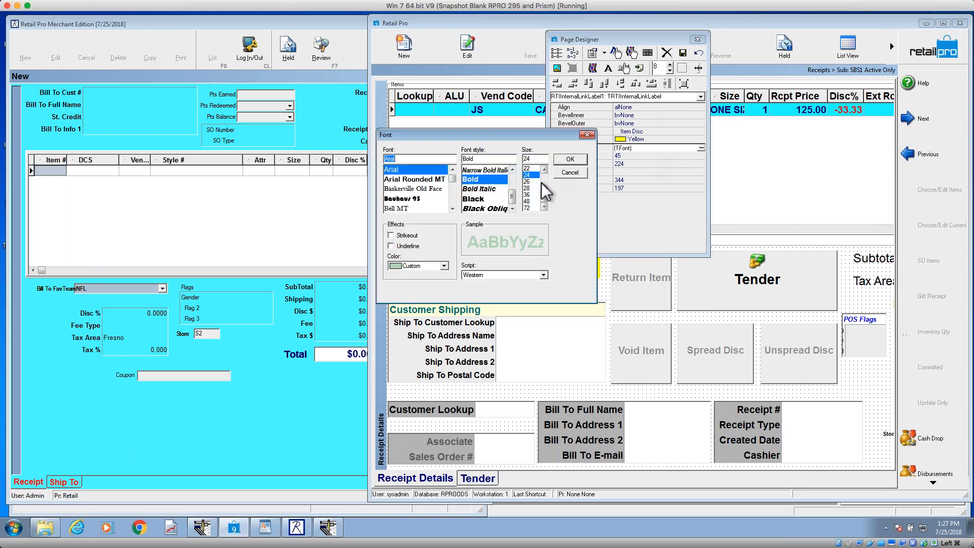
click(444, 266)
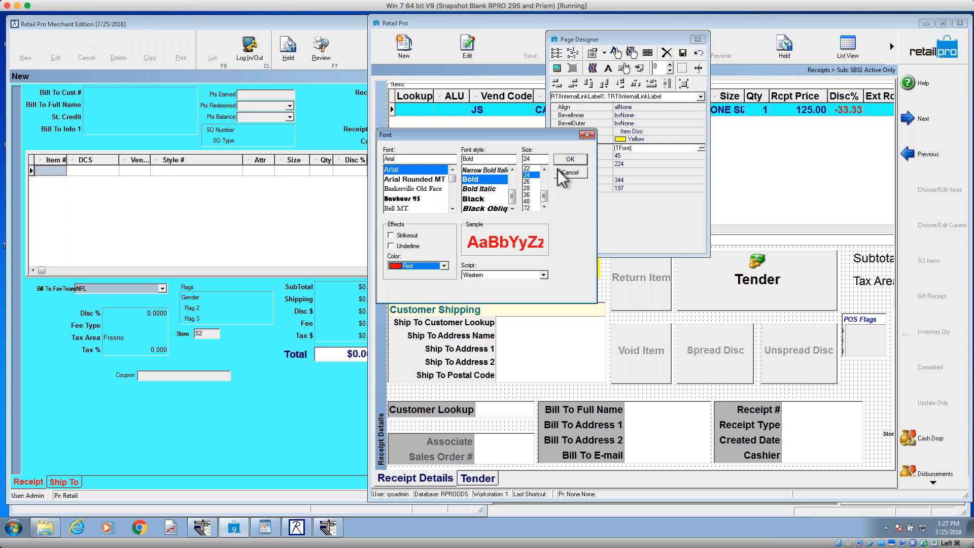
click(570, 159)
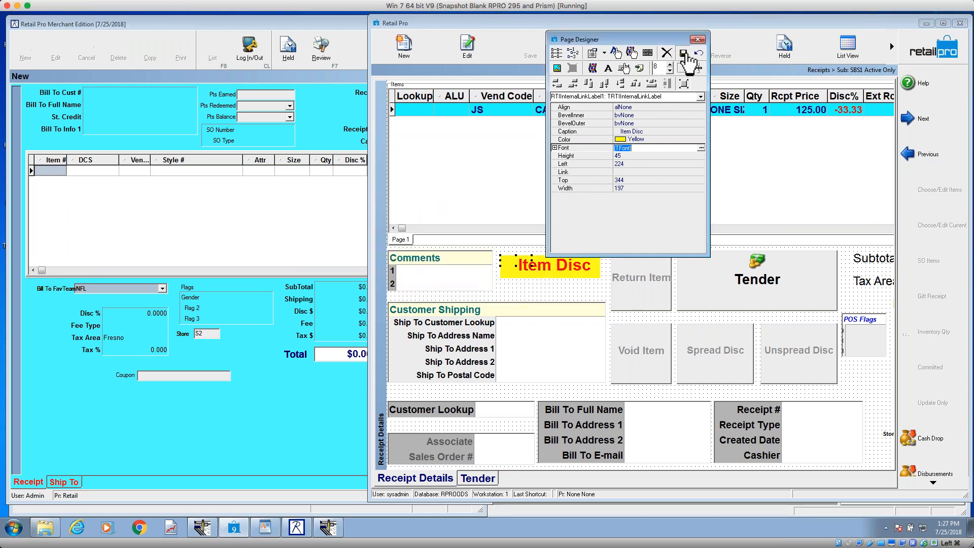
click(683, 52)
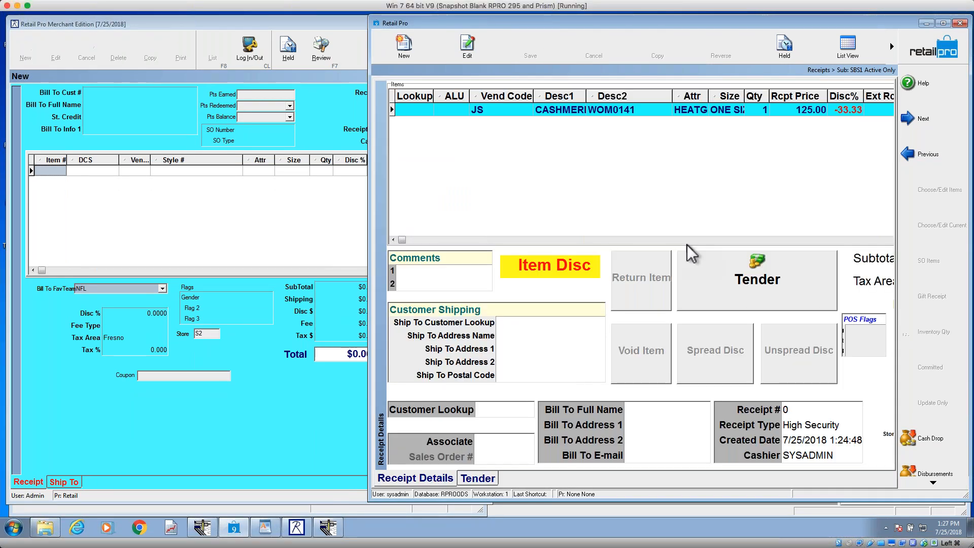
Step: Test the Item Disc text link twice on the beanie line, closing the item editor each time
click(589, 274)
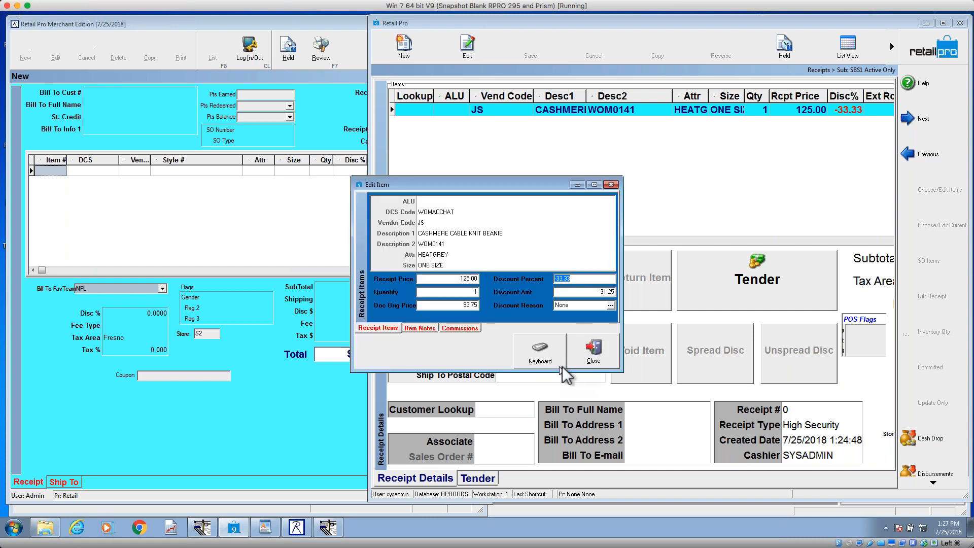
click(592, 352)
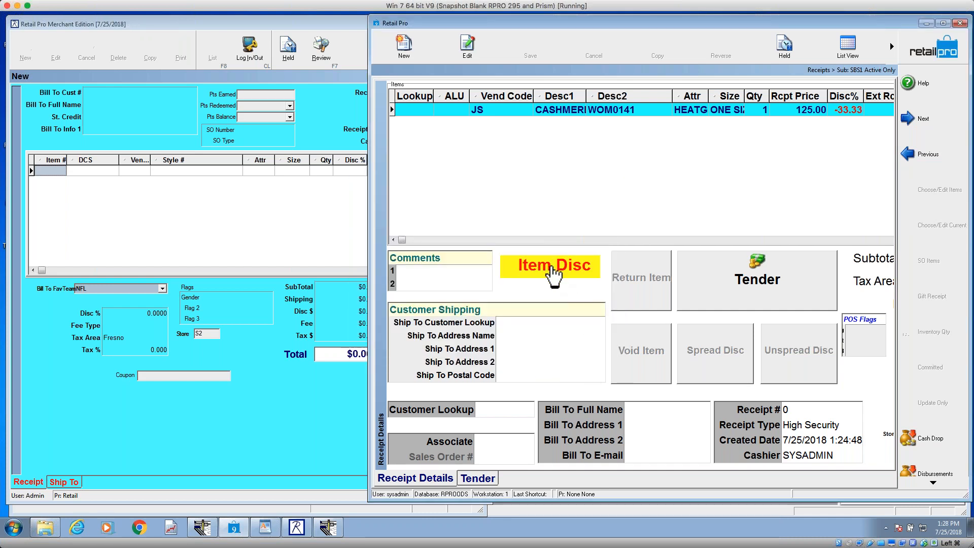
click(553, 274)
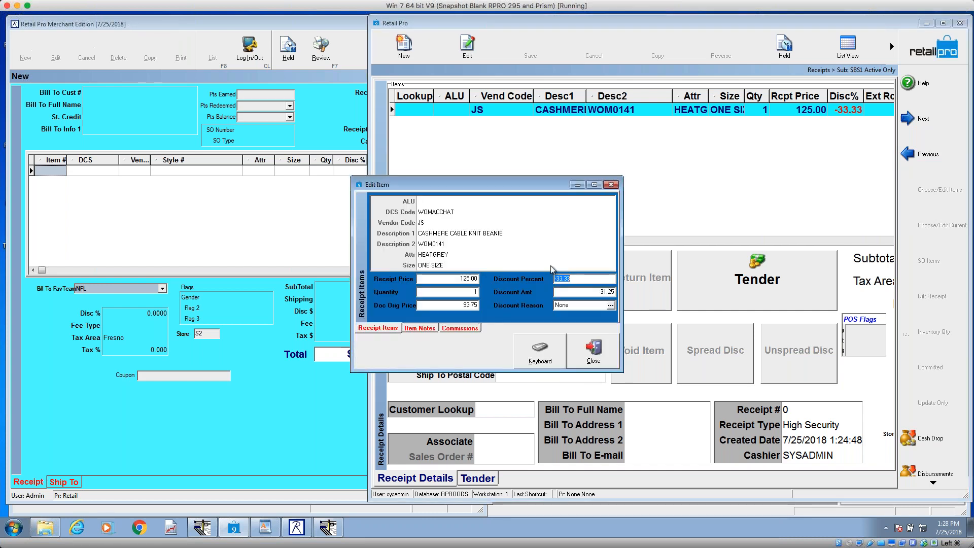
click(611, 184)
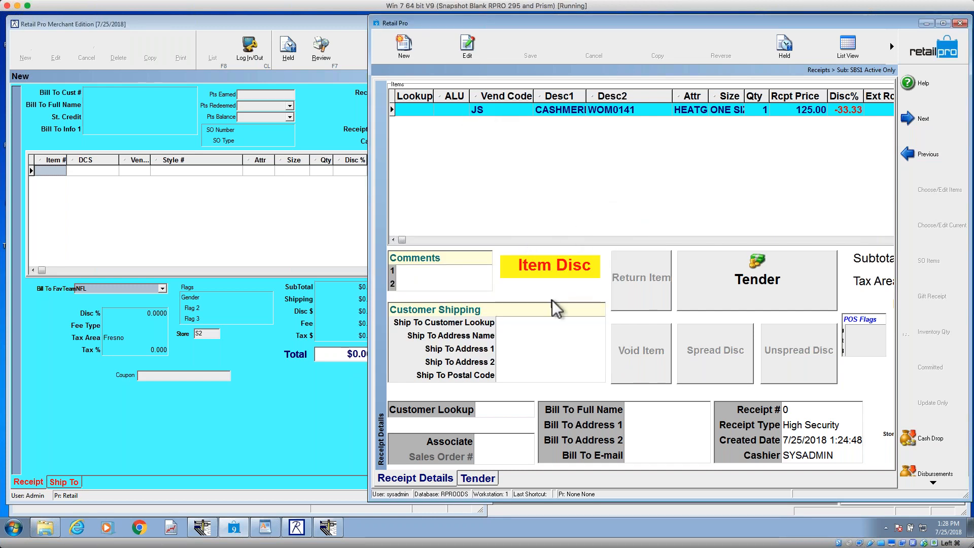
Step: Reopen Page Designer for the receipt page and delete the Item Disc text link
right_click(600, 290)
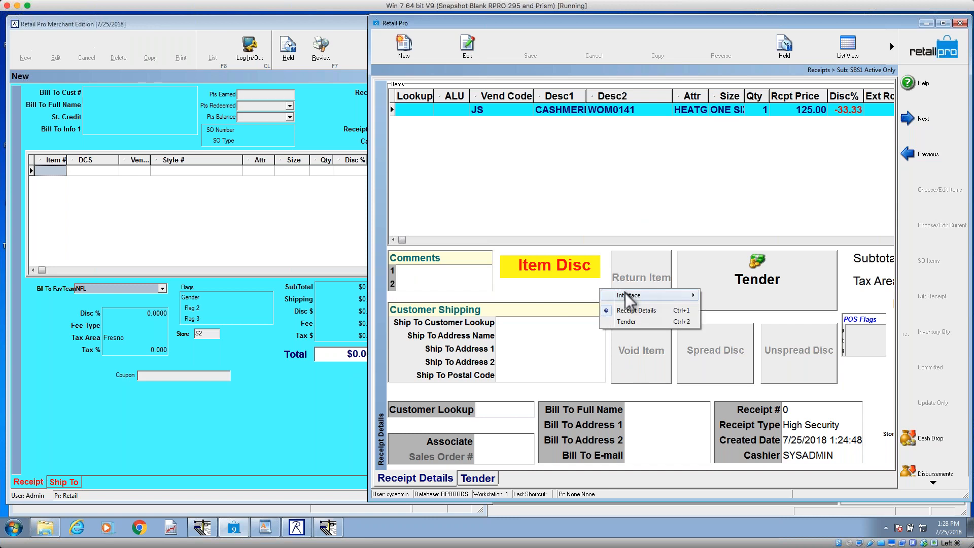
mouse_move(635, 296)
click(747, 318)
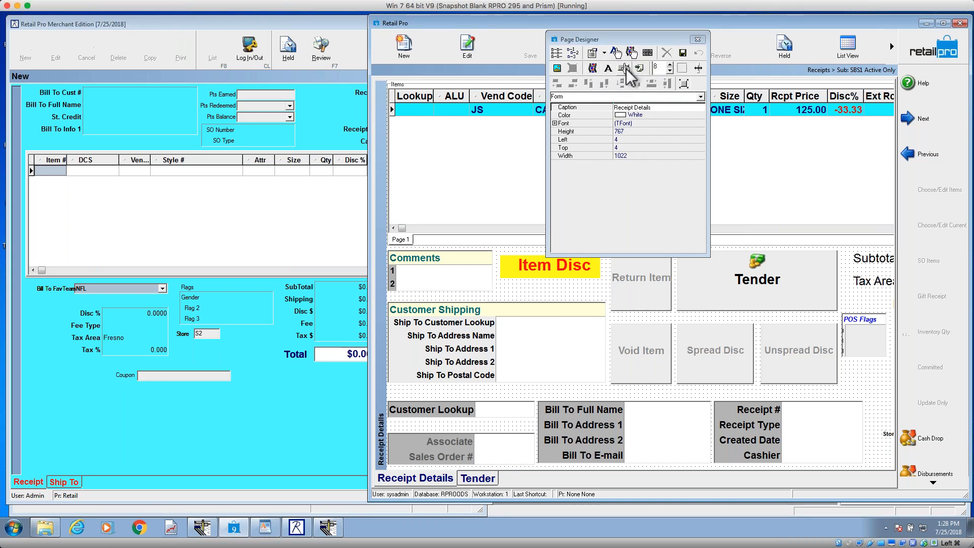
click(537, 276)
key(Delete)
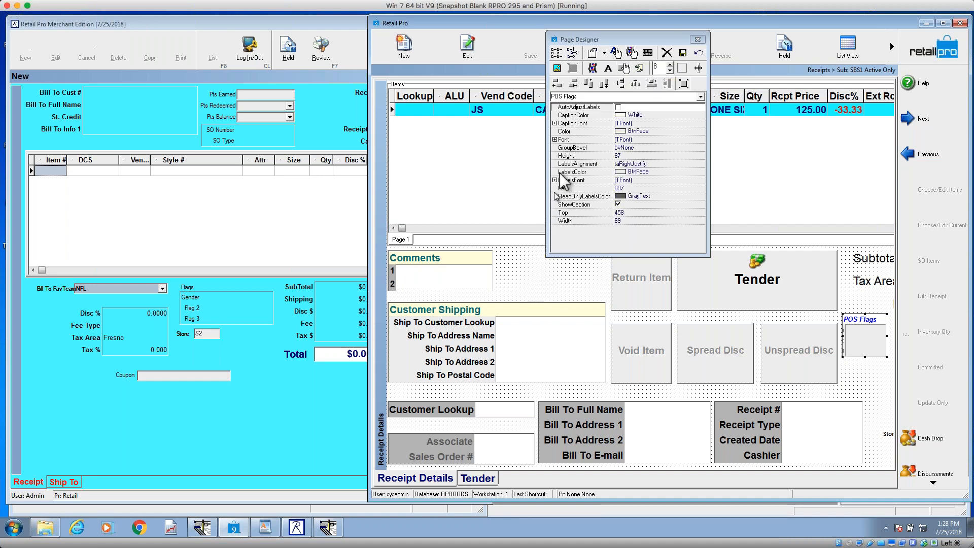
Step: Apply OTBLink.jpg as the receipt page's background image and remove it again
click(558, 67)
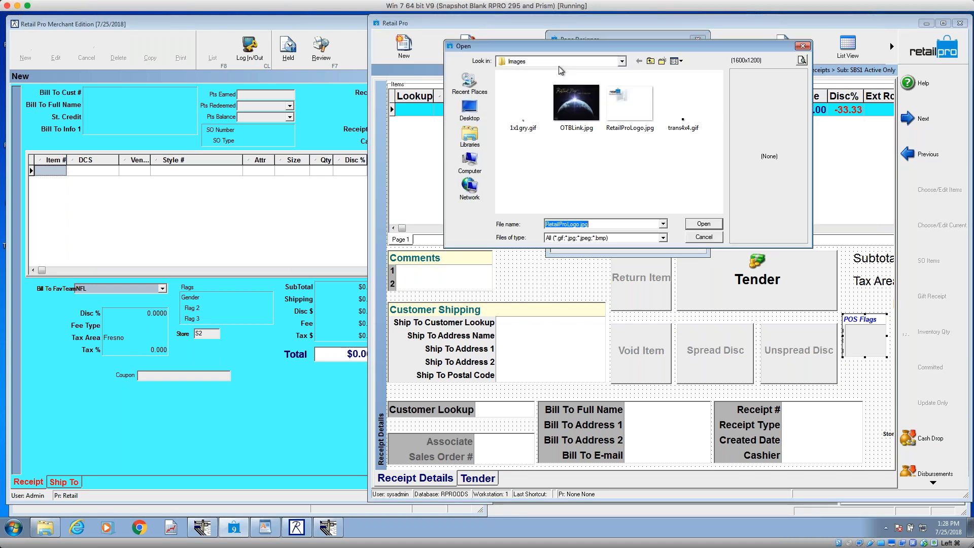
click(567, 108)
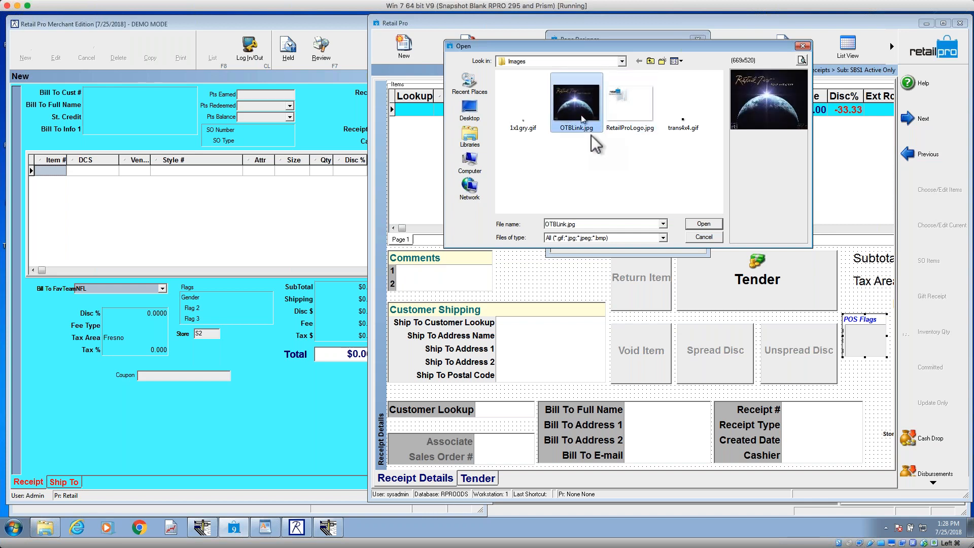
click(700, 225)
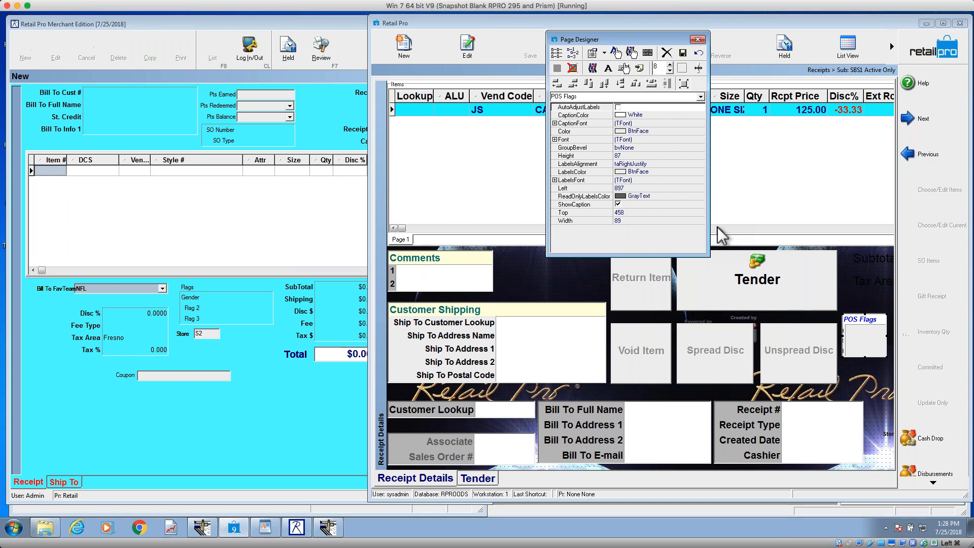
click(572, 68)
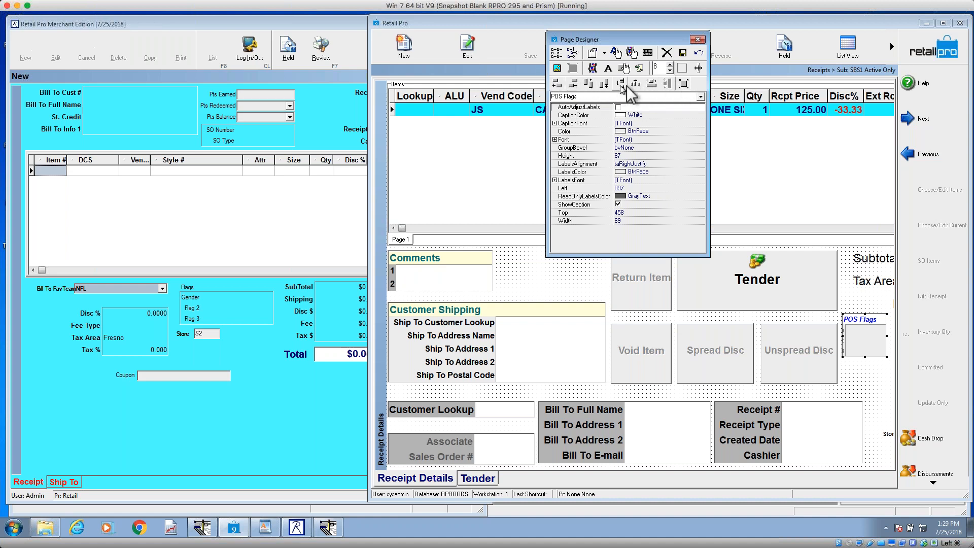
Step: Move the Spread Disc button out of line with its row so it overlaps the Unspread Disc button
click(653, 356)
drag(717, 351, 726, 362)
click(778, 355)
click(728, 356)
drag(727, 356, 746, 359)
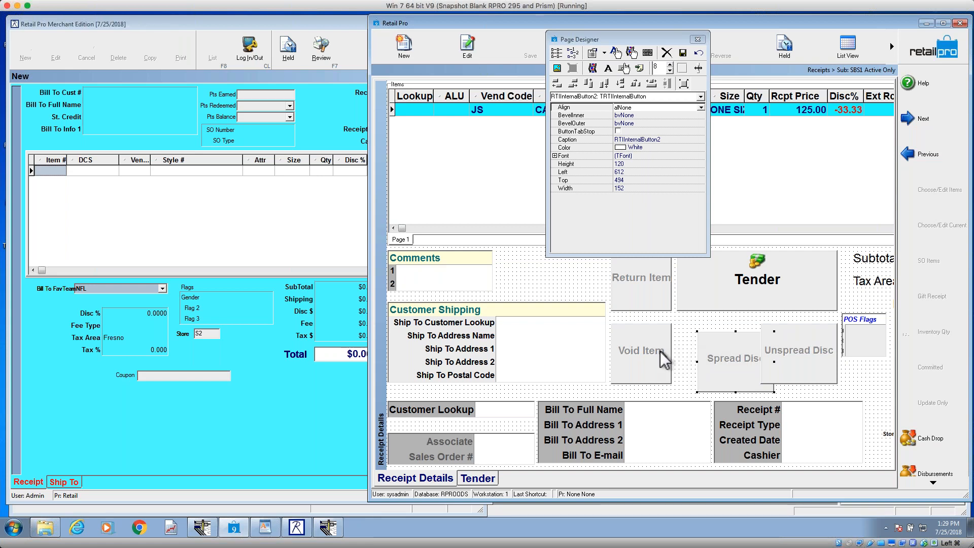
Step: Align the tops of the Void Item, Spread Disc and Unspread Disc buttons and space them evenly horizontally
click(643, 349)
shift+click(723, 352)
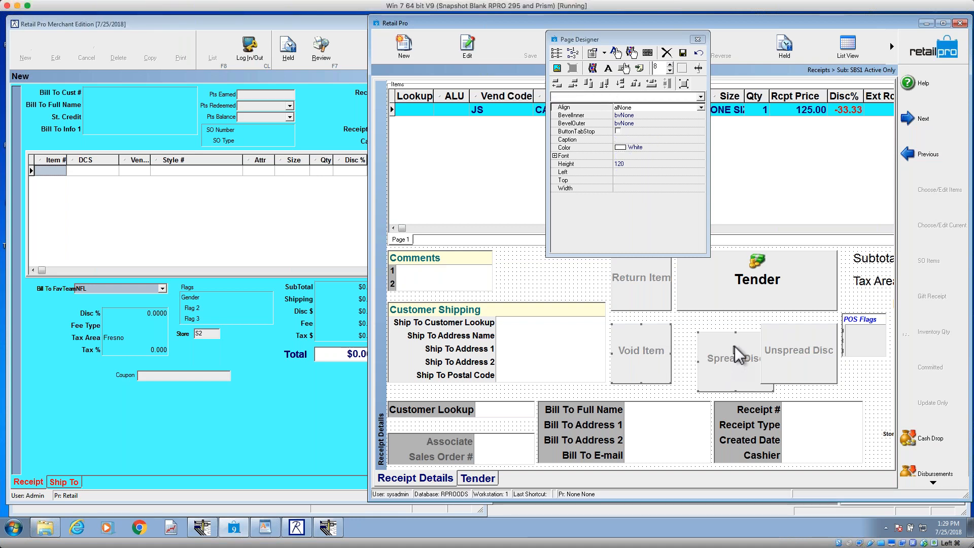
shift+click(778, 333)
click(681, 351)
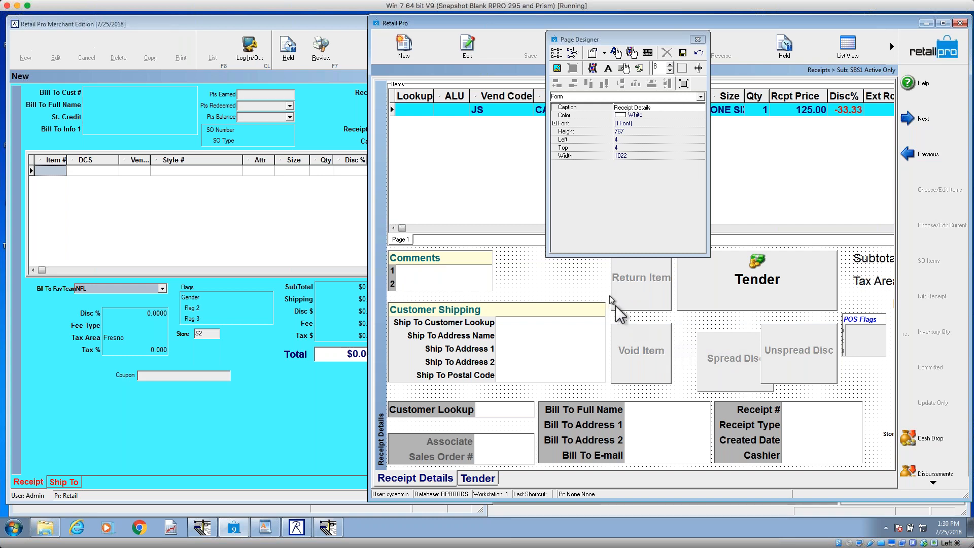
click(644, 343)
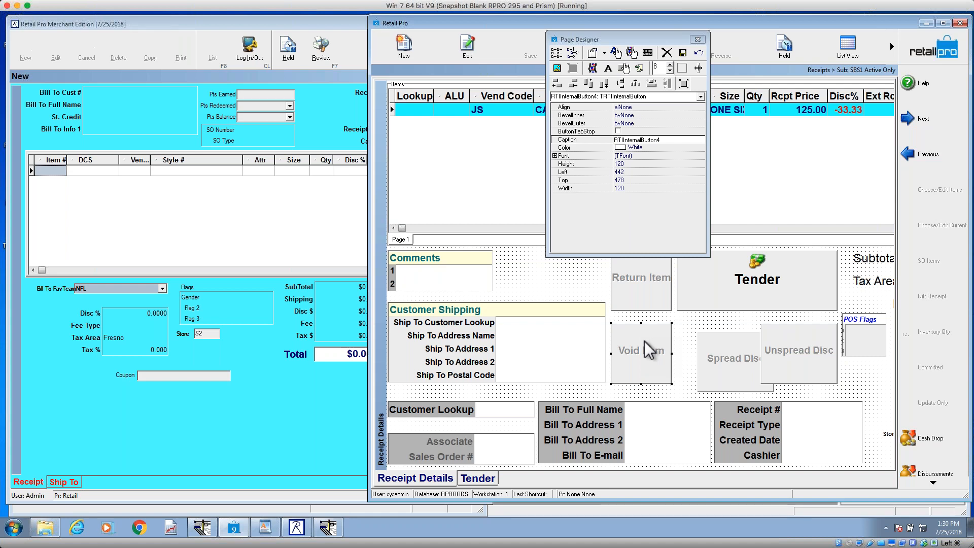
shift+click(721, 350)
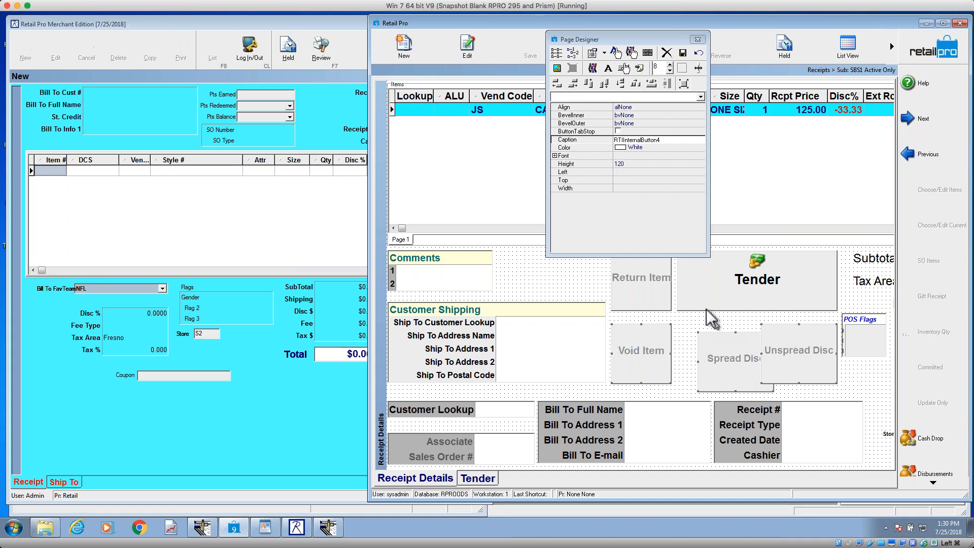
click(588, 83)
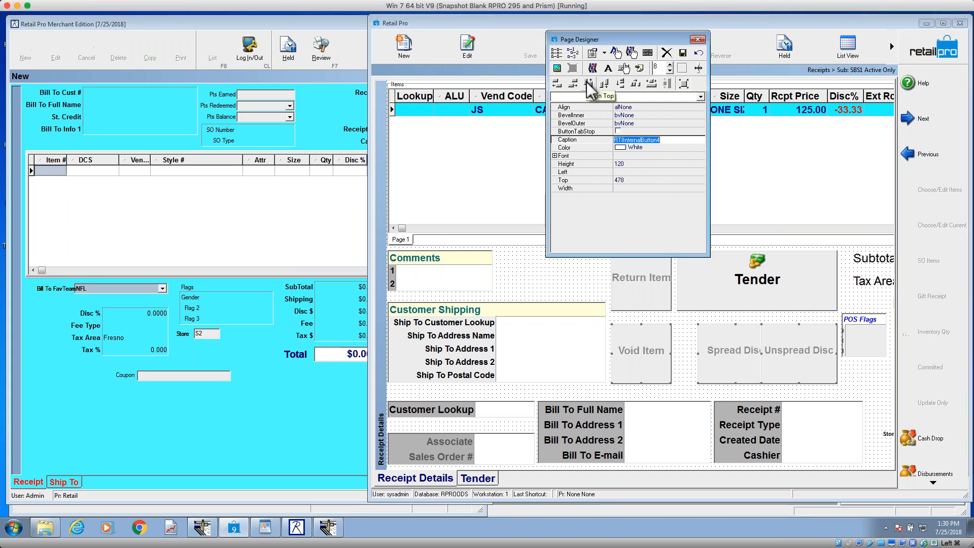
click(637, 83)
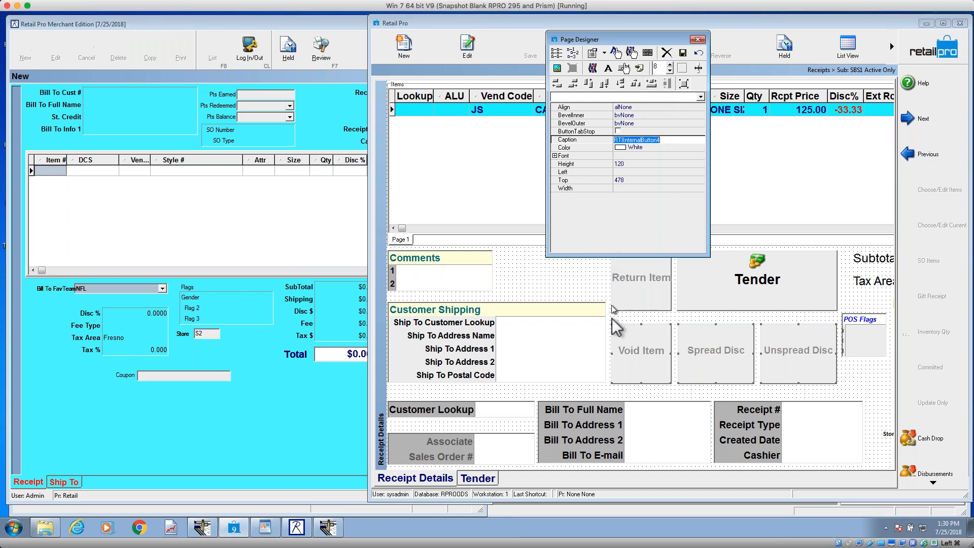
Step: Narrow the Void Item button, match its width to the Return Item button's, and clear the selection
click(652, 304)
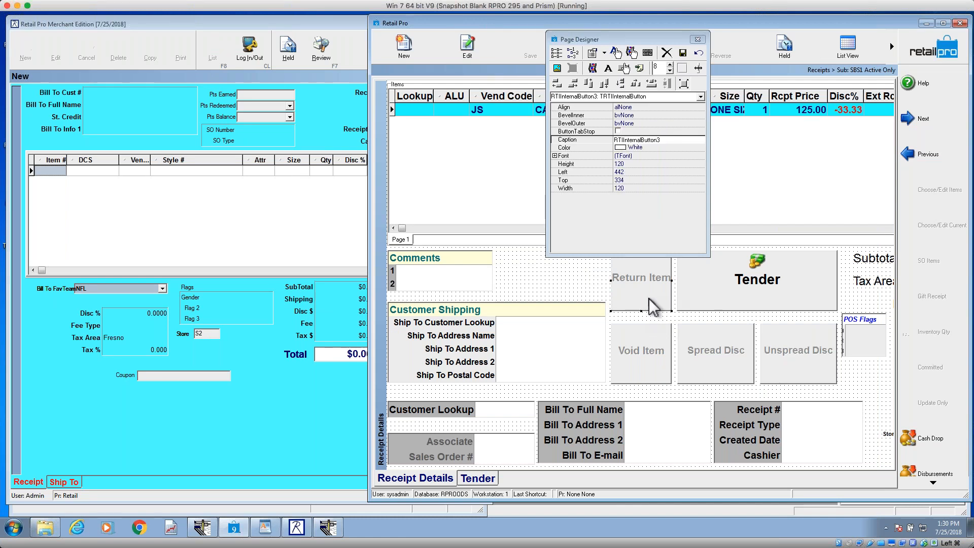
click(656, 338)
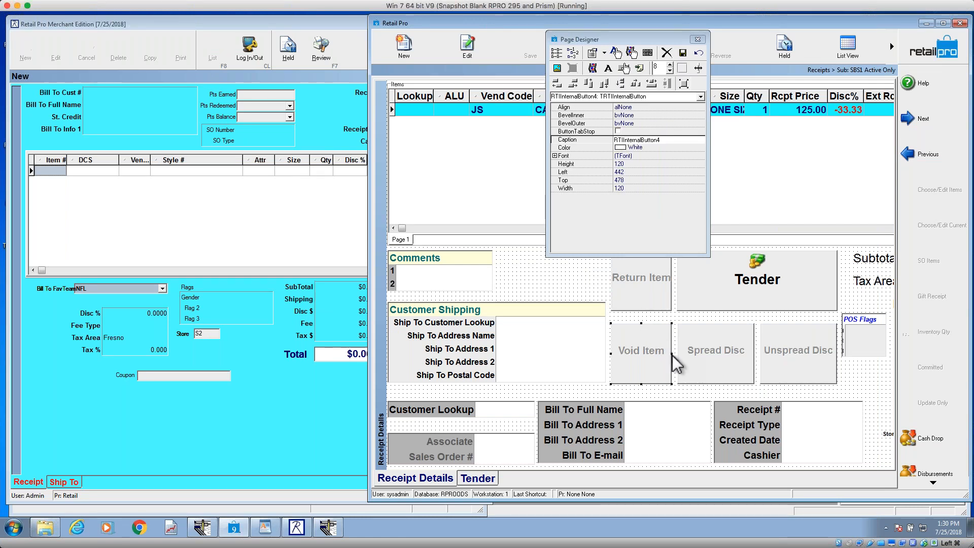
drag(672, 353, 651, 354)
click(641, 282)
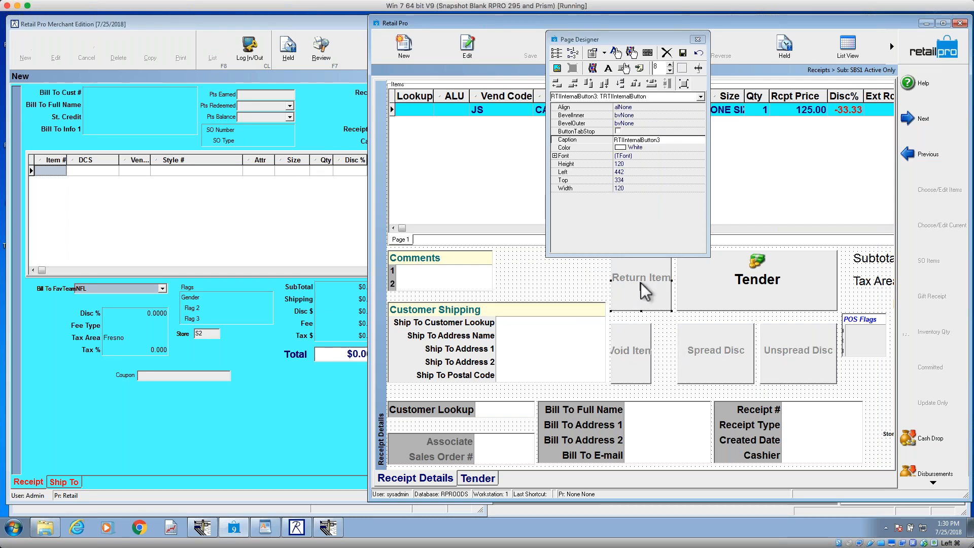
shift+click(631, 355)
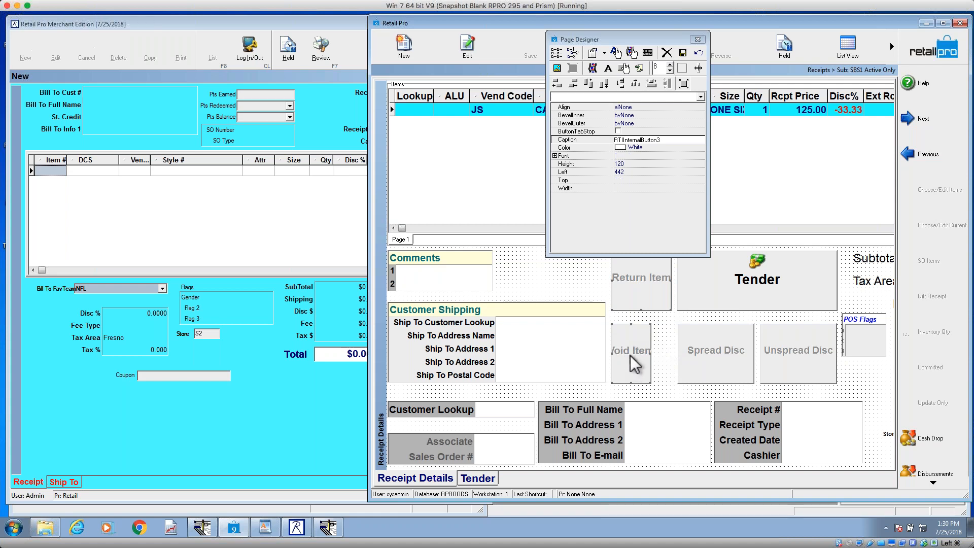
click(652, 84)
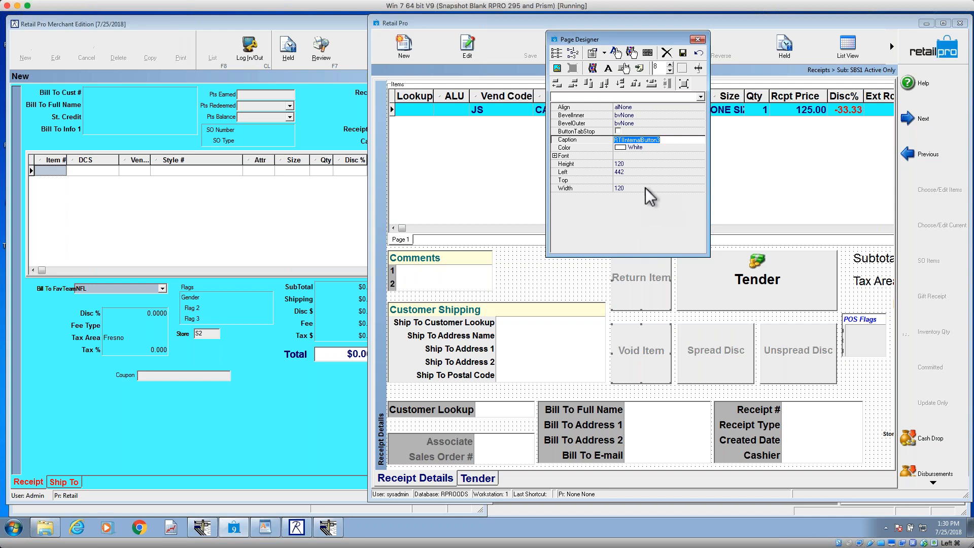
click(592, 287)
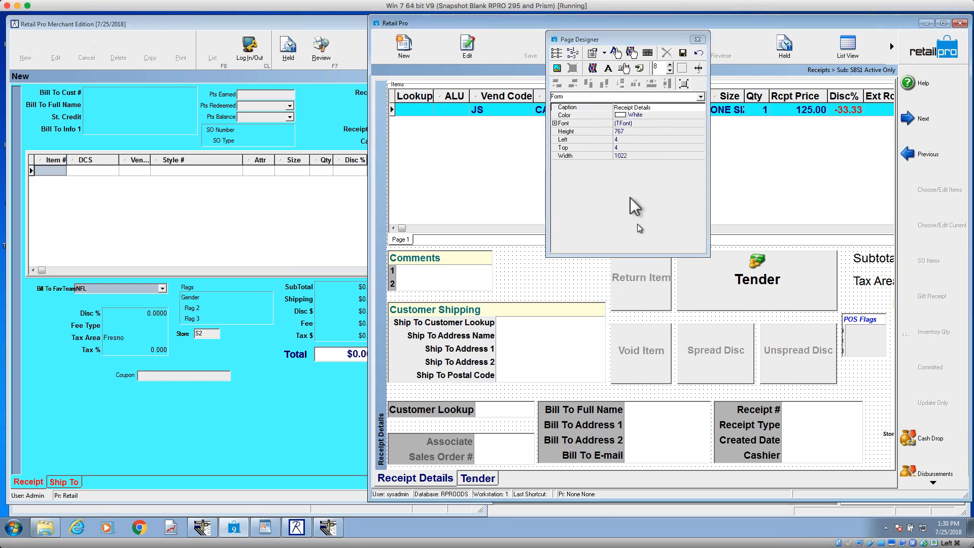
Step: Try heights of 118 and 90 on the Spread Disc button, then set its height to 120
click(647, 297)
shift+click(641, 361)
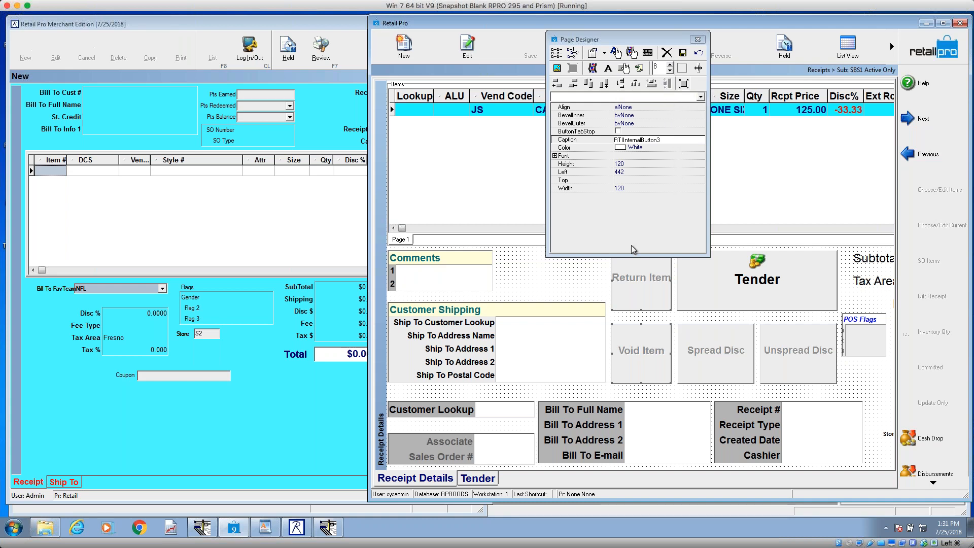
click(652, 372)
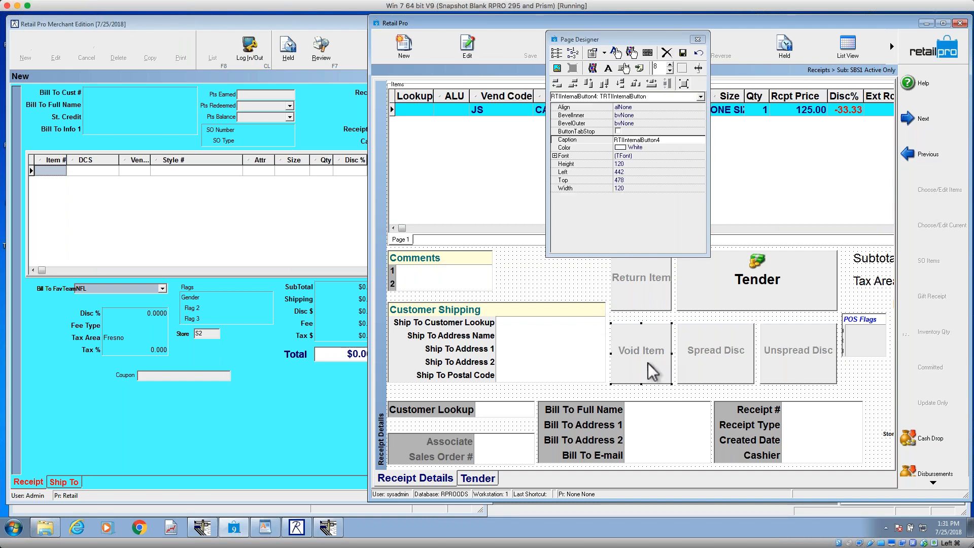
click(637, 164)
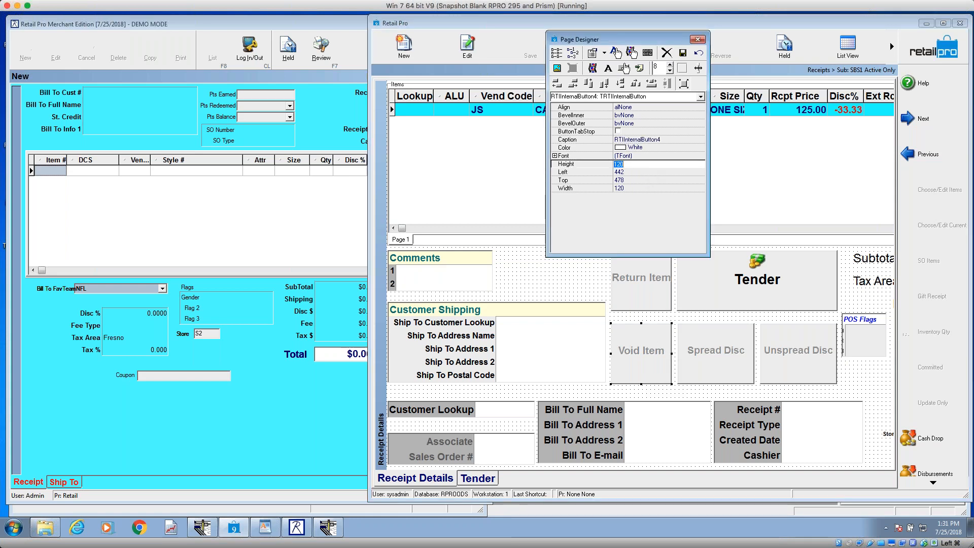
click(721, 376)
click(577, 164)
text(118)
key(Return)
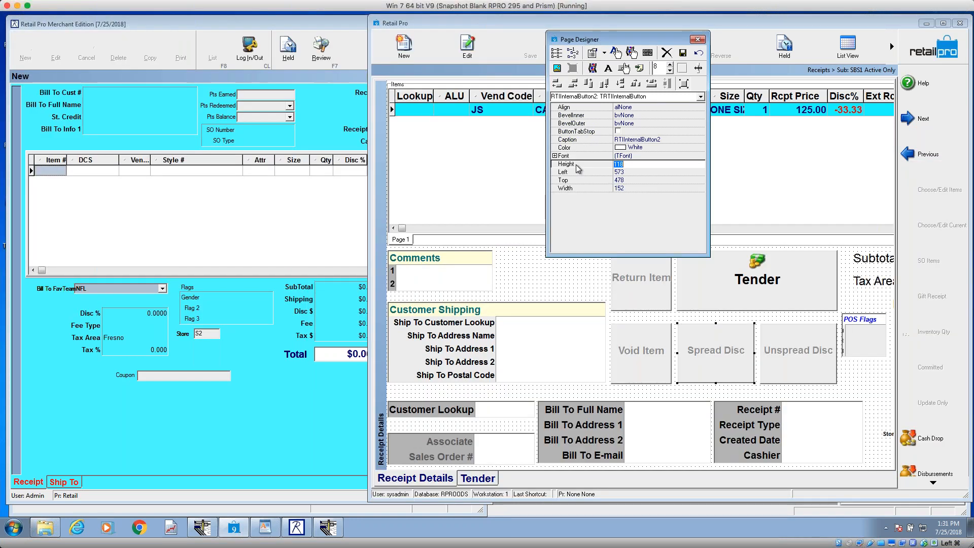
text(90)
key(Return)
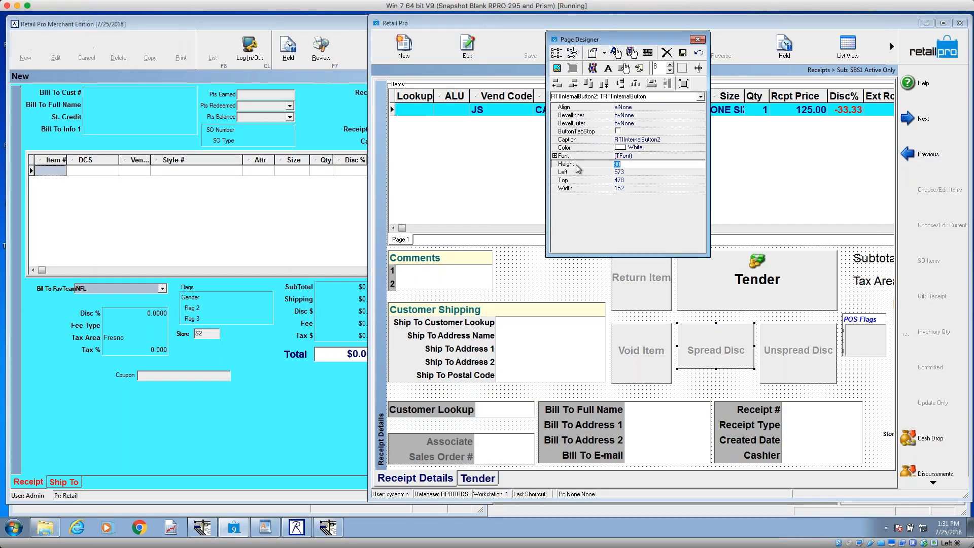
text(120)
key(Return)
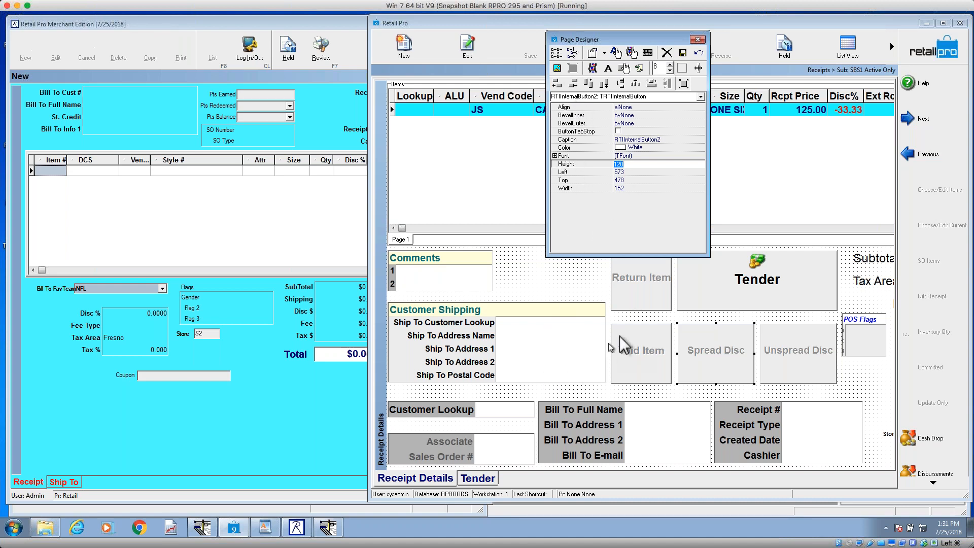
Step: Examine the Tender button's properties and the Customer Shipping group's caption, font, label and size properties
click(716, 276)
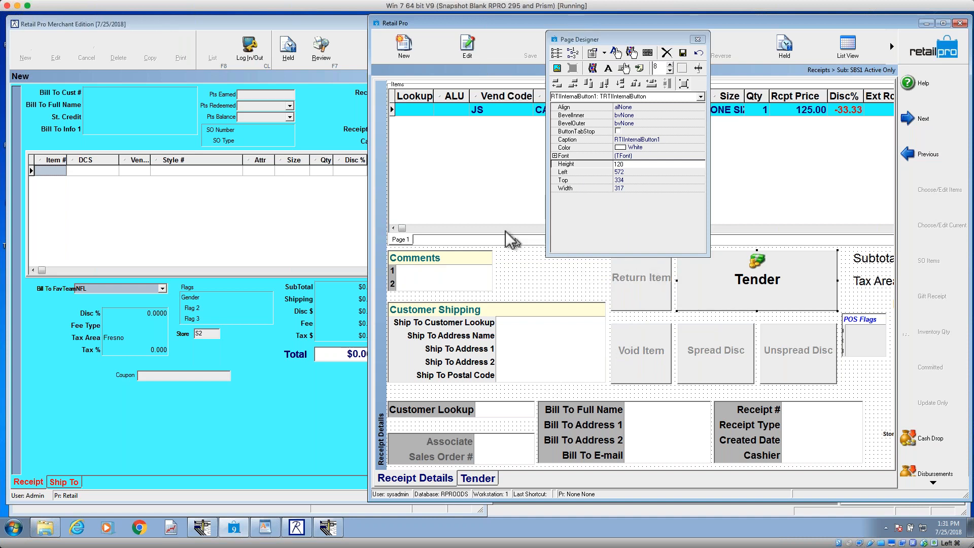
click(470, 359)
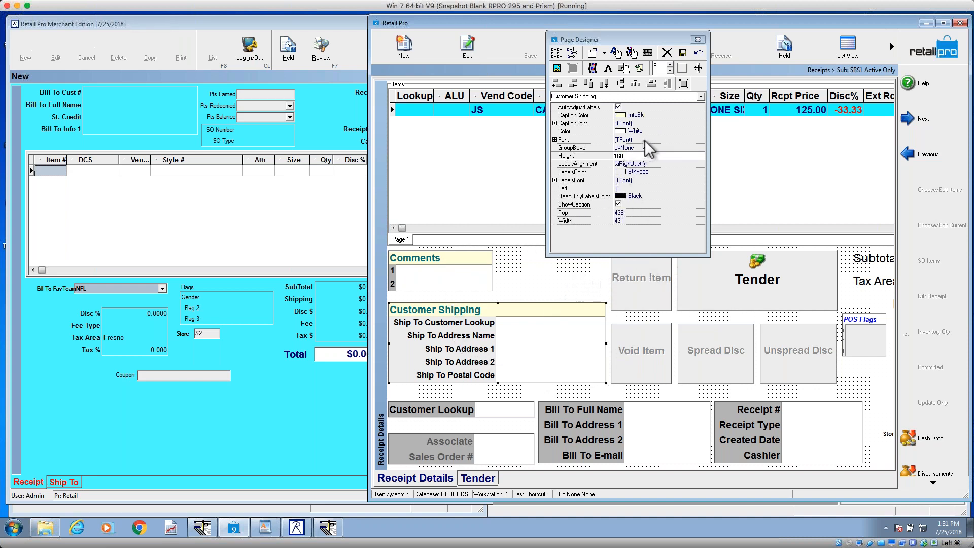
click(646, 123)
click(649, 161)
click(649, 203)
click(663, 124)
click(661, 140)
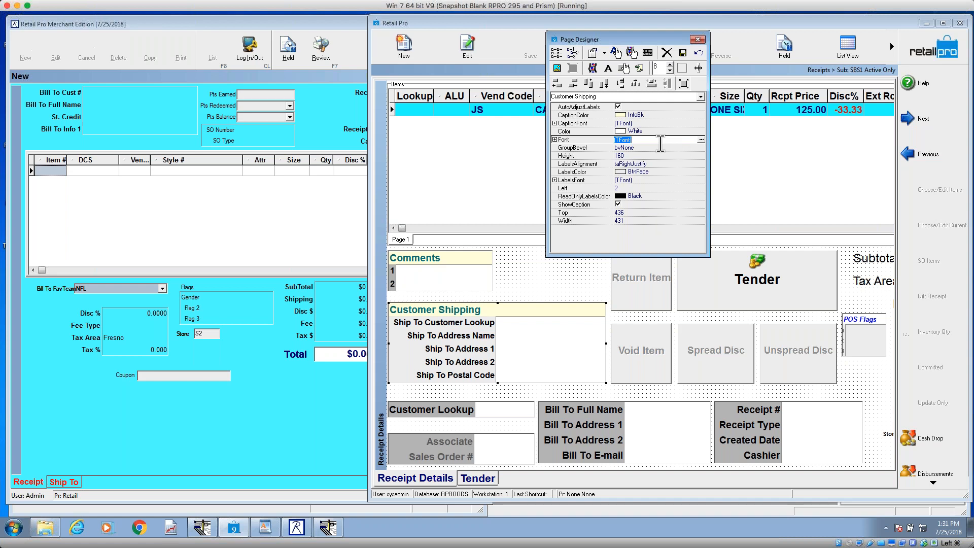
Step: Compare the Tender button's properties with the Customer Shipping group's and examine the button's Left and Top values
click(763, 266)
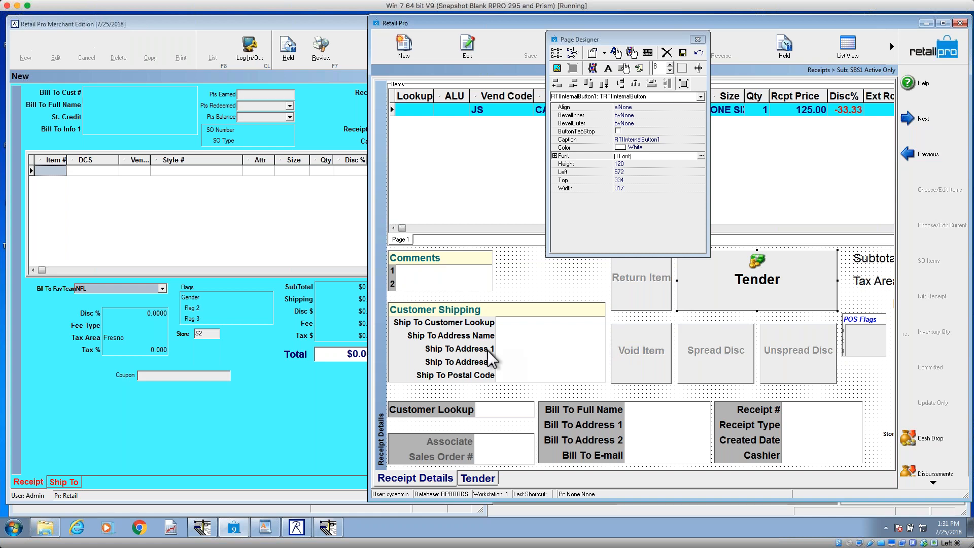
click(491, 357)
click(761, 287)
click(628, 173)
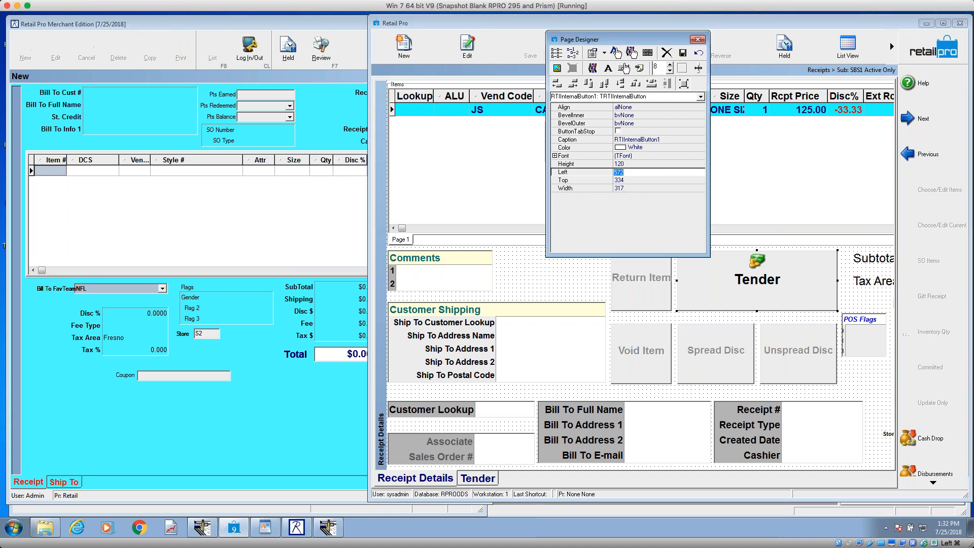
click(628, 180)
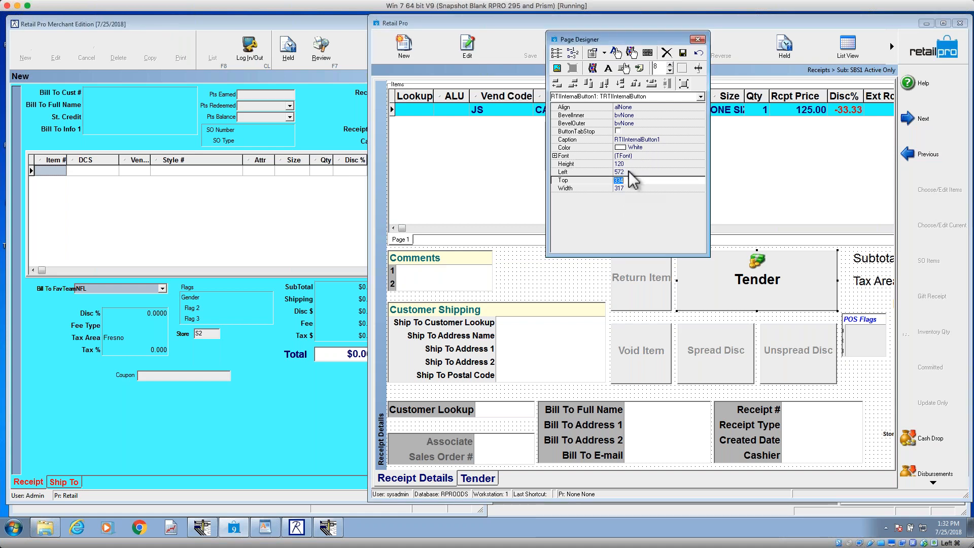
key(Up)
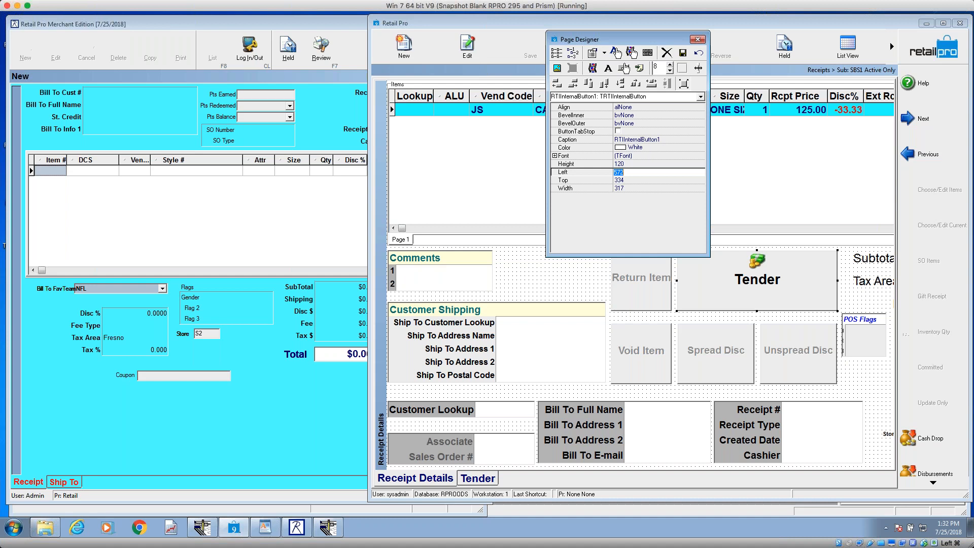
Step: Check the position properties of the Void Item and Return Item buttons and save the receipt page design
click(625, 286)
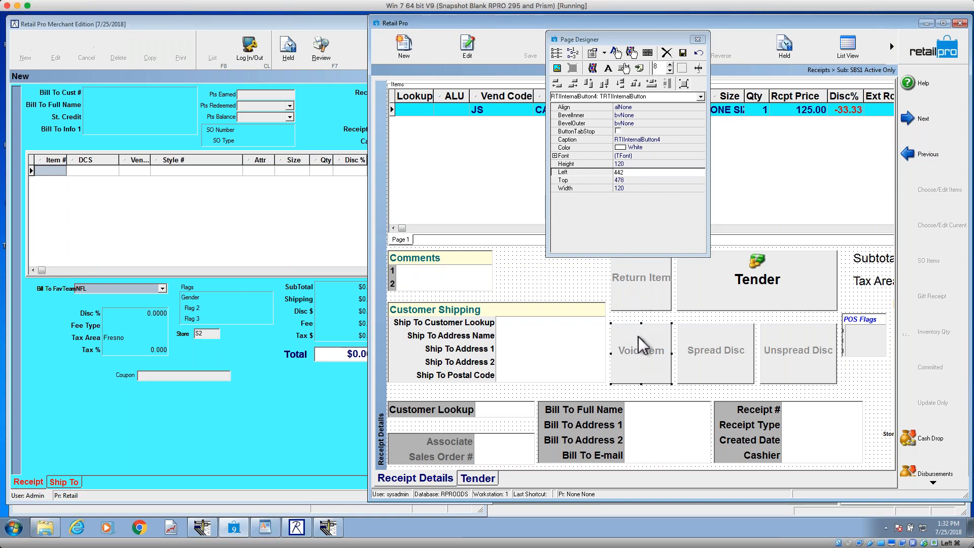
click(640, 290)
click(683, 52)
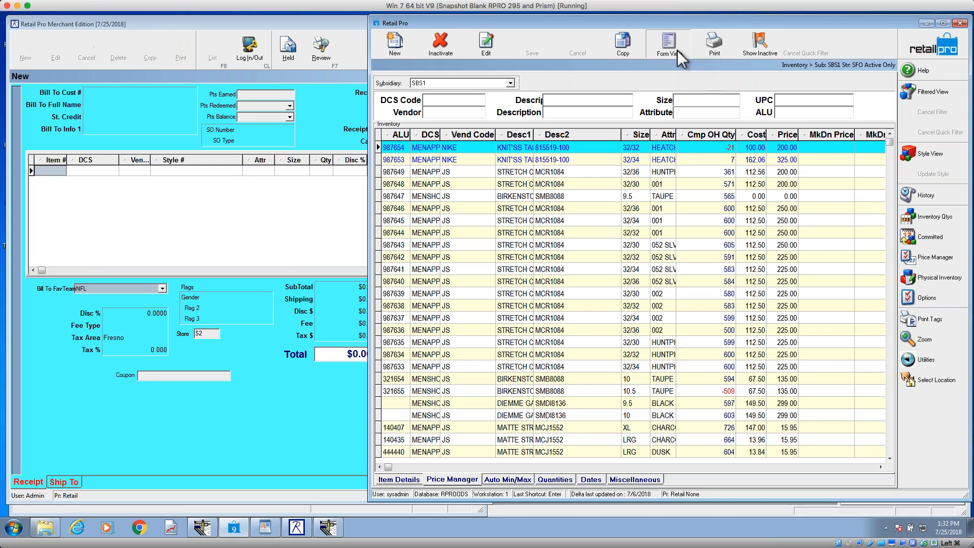
Step: Show the selected inventory item in form view on the Price/Cost/Purchasing page and select its Compar price level
click(675, 54)
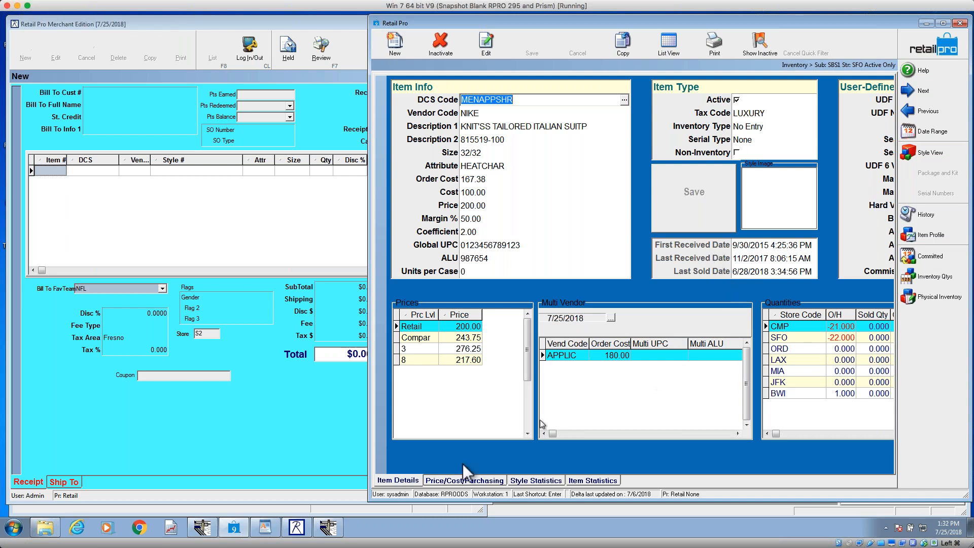
click(452, 481)
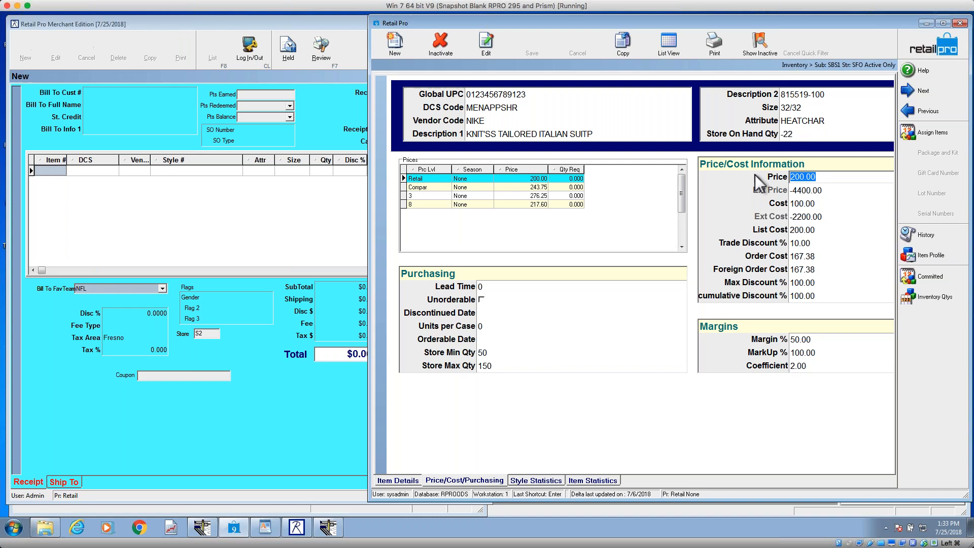
click(490, 189)
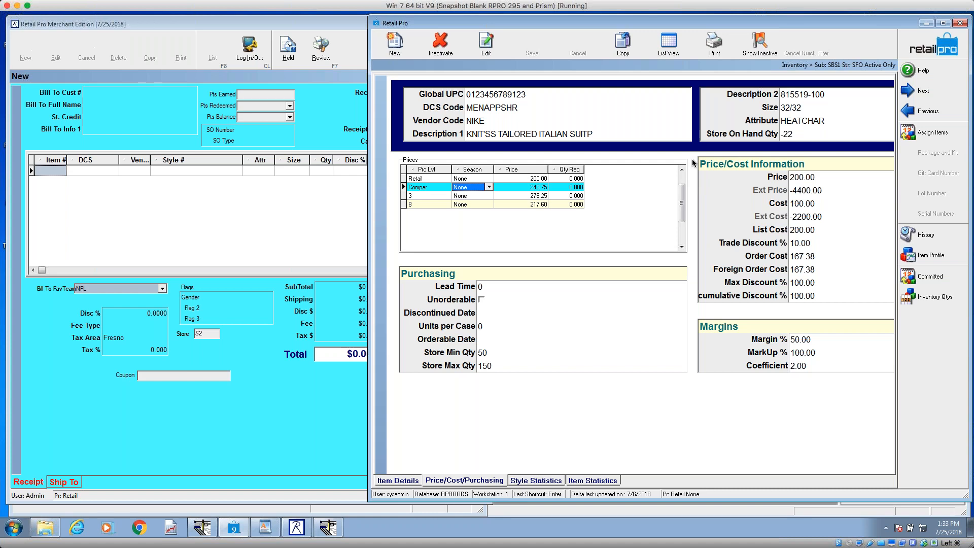
Step: Open Page Designer for the Price/Cost/Purchasing page, select the Price/Cost Information group and move the designer window clear of the group's caption
right_click(654, 395)
mouse_move(711, 402)
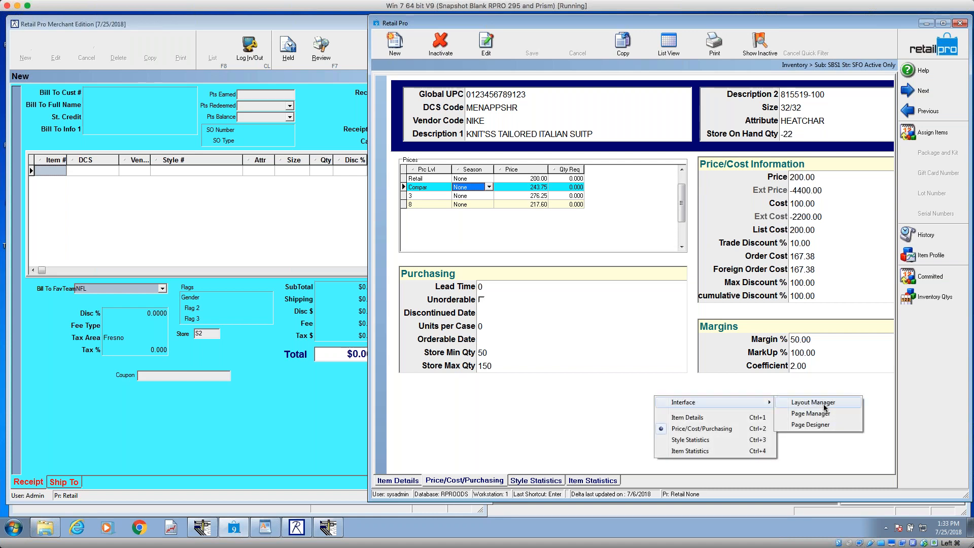
click(812, 425)
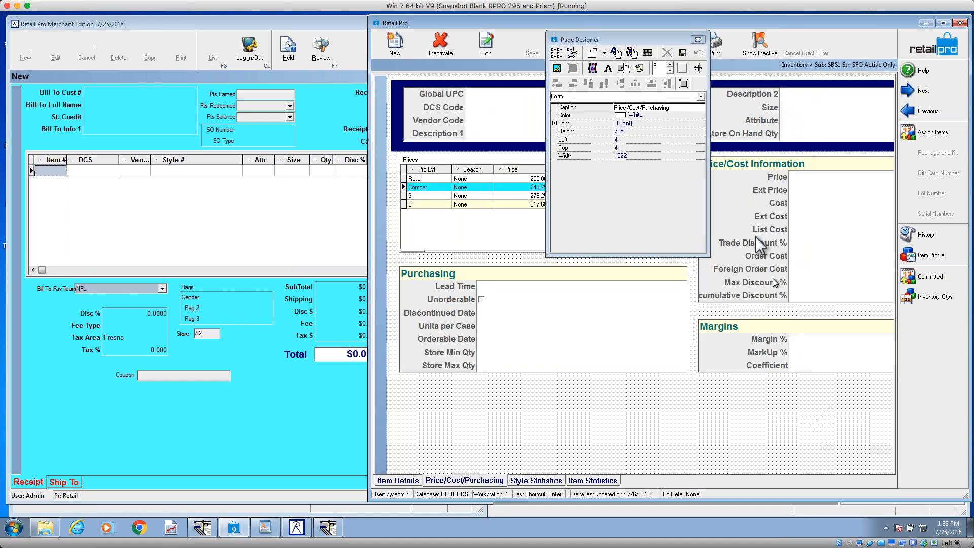
click(720, 171)
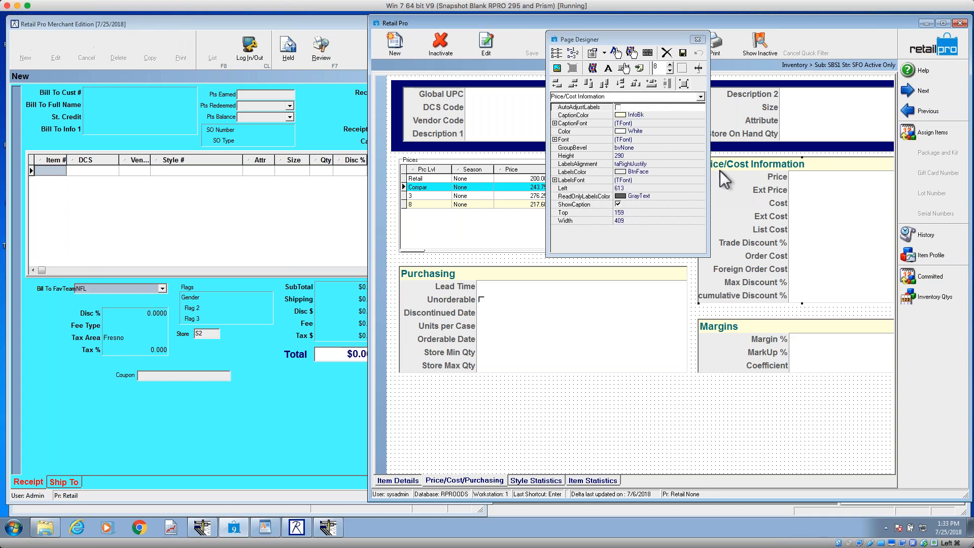
drag(646, 37, 666, 280)
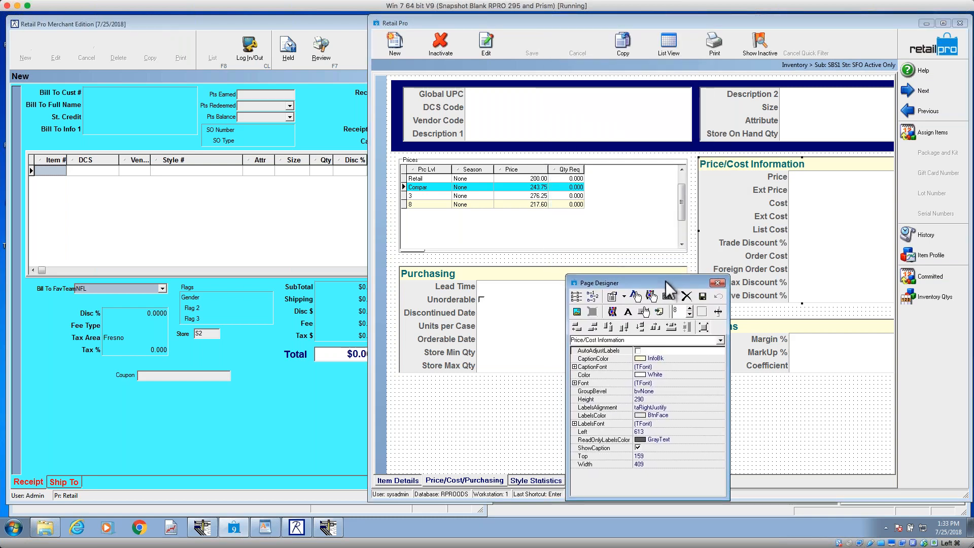
Step: Align the top edges of the Prices grid and the Price/Cost Information group and save the page design
shift+click(634, 200)
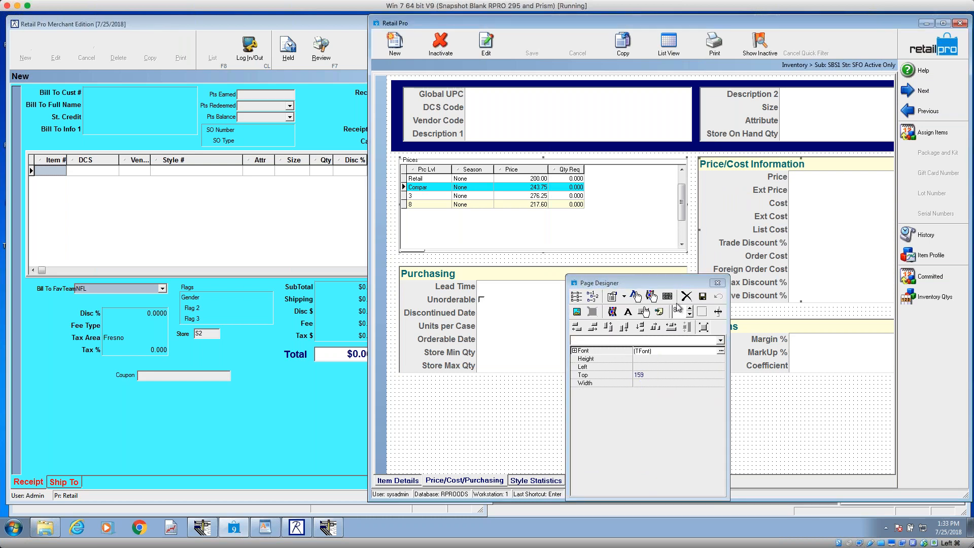
click(612, 328)
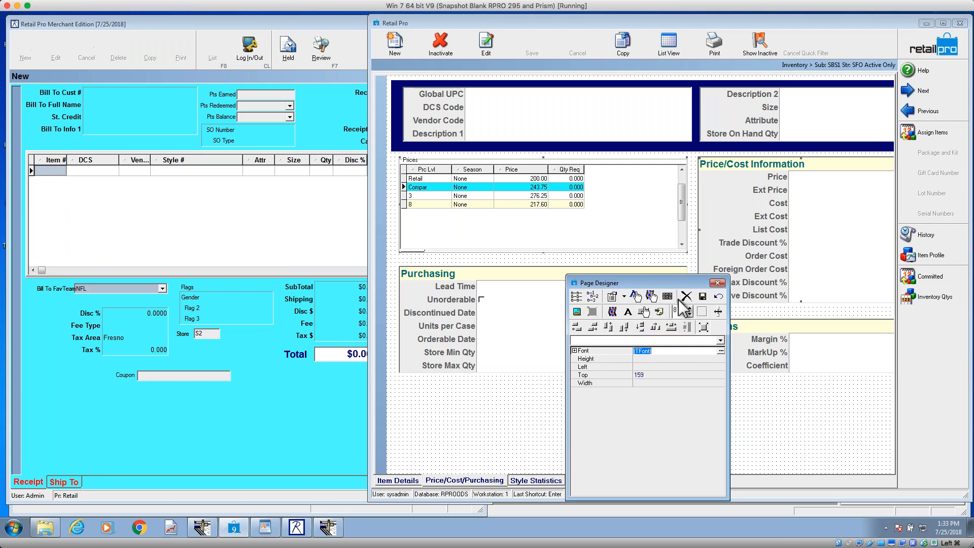
click(703, 297)
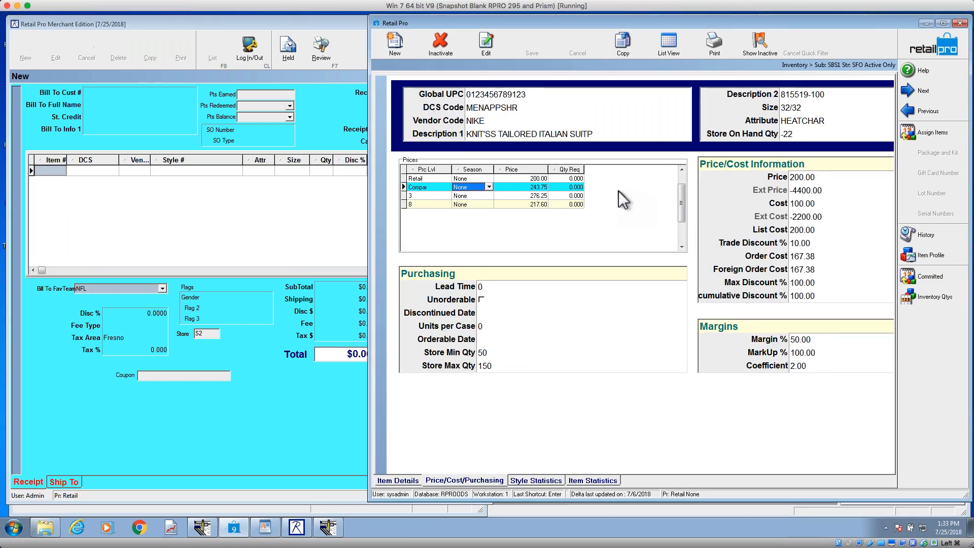
click(513, 204)
click(545, 188)
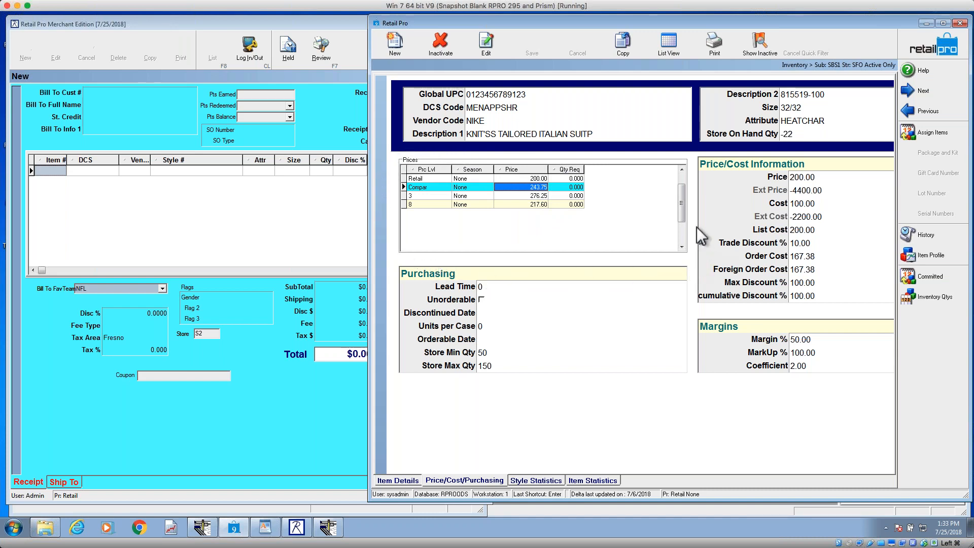
Step: Reopen Page Designer for the Price/Cost/Purchasing page, set the Prices grid's Top to 155 and save the design
right_click(690, 287)
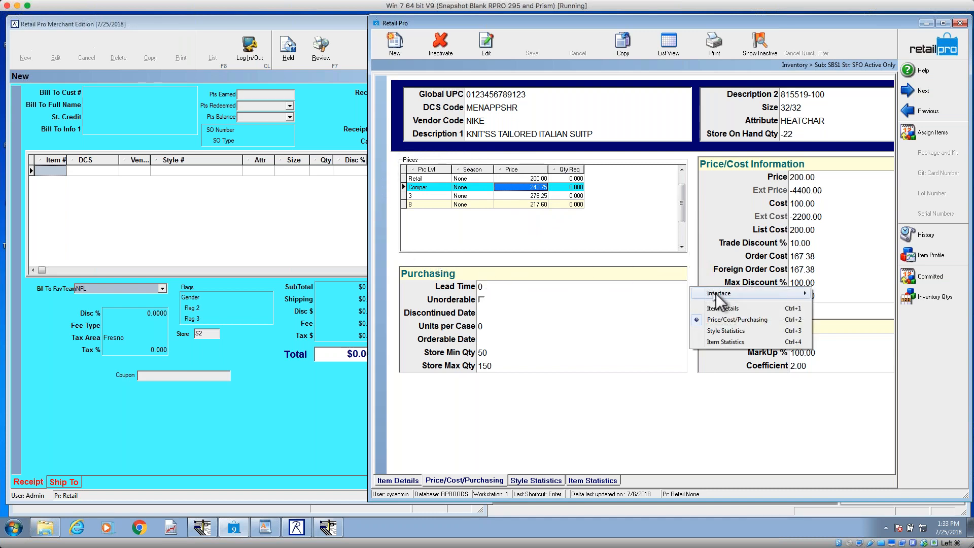
mouse_move(791, 293)
click(846, 314)
click(624, 194)
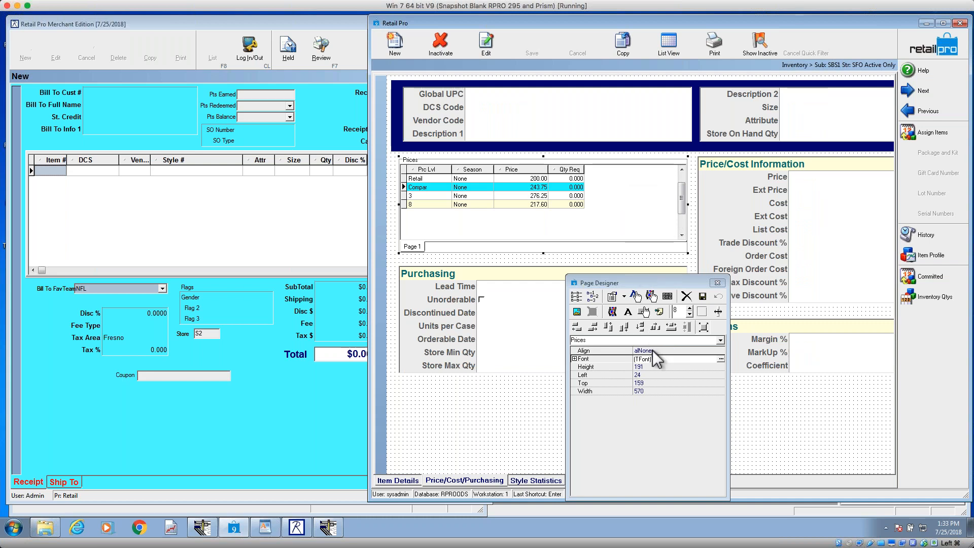
click(653, 384)
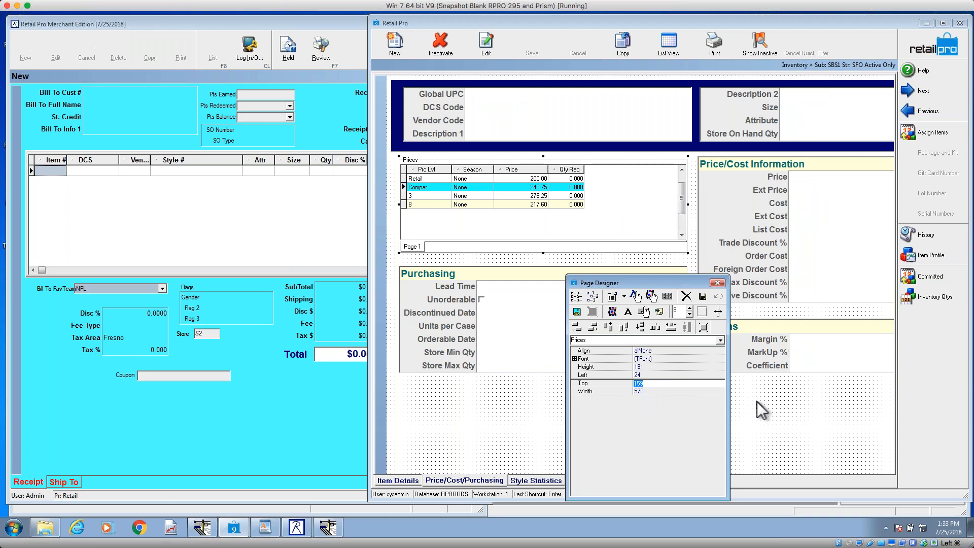
text(15)
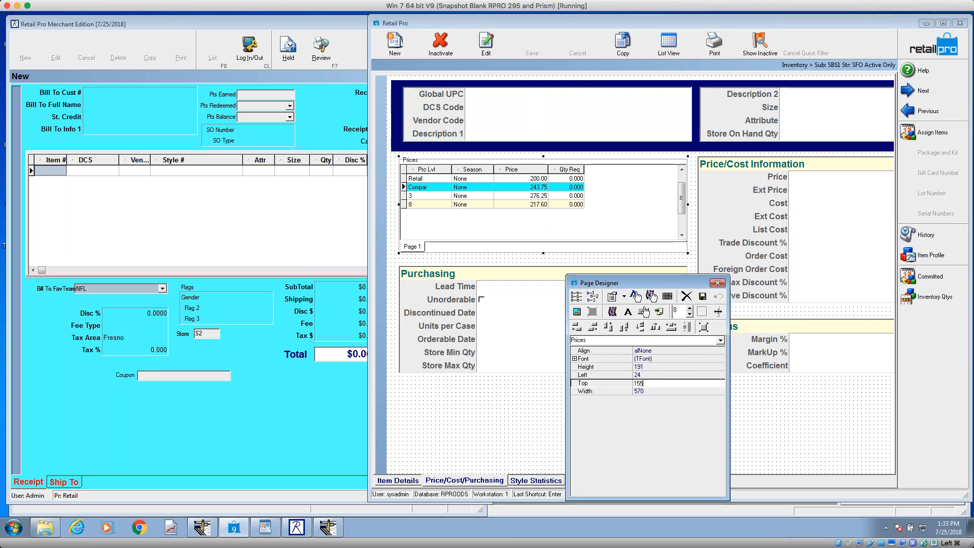
key(Return)
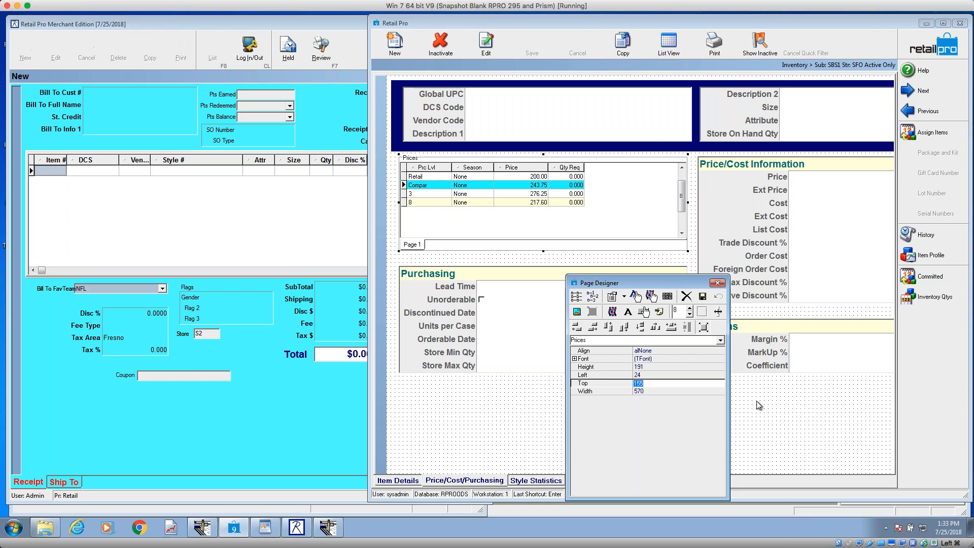
click(703, 313)
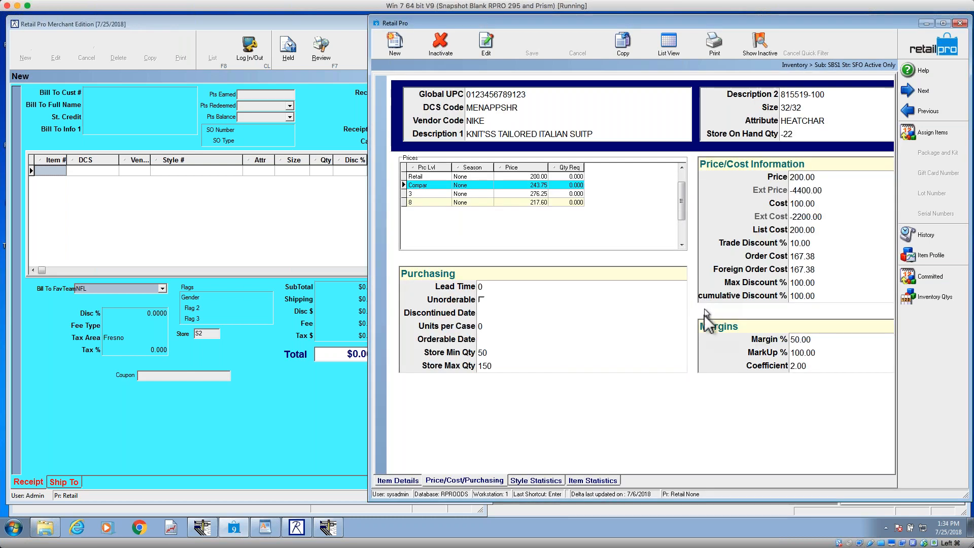
Step: Set the Prices grid's Top to 154 in Page Designer and save the Price/Cost/Purchasing page
right_click(694, 414)
mouse_move(727, 421)
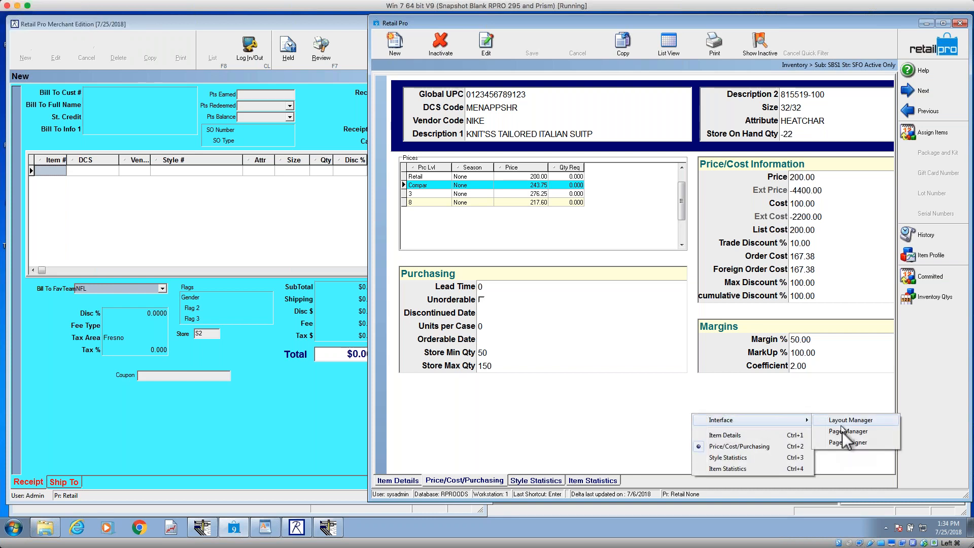
click(851, 443)
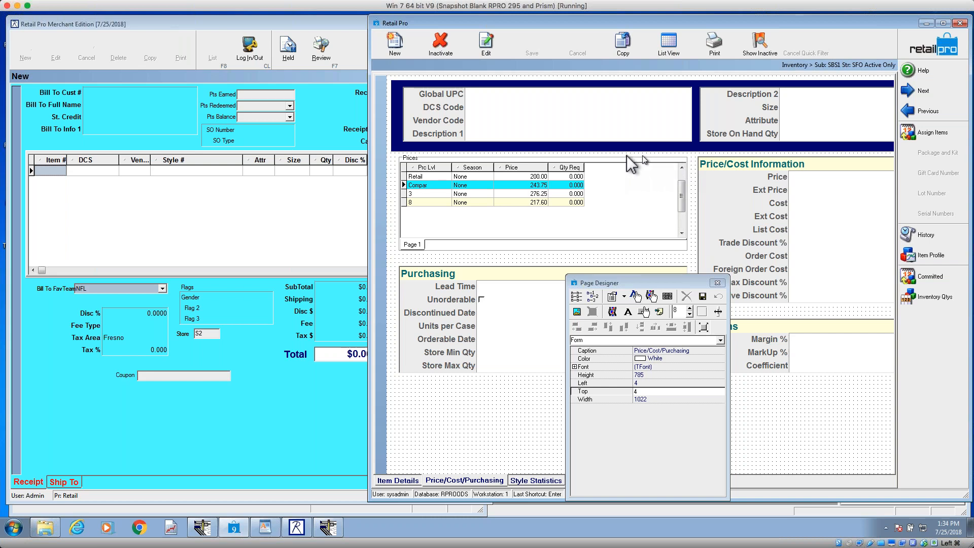
click(491, 186)
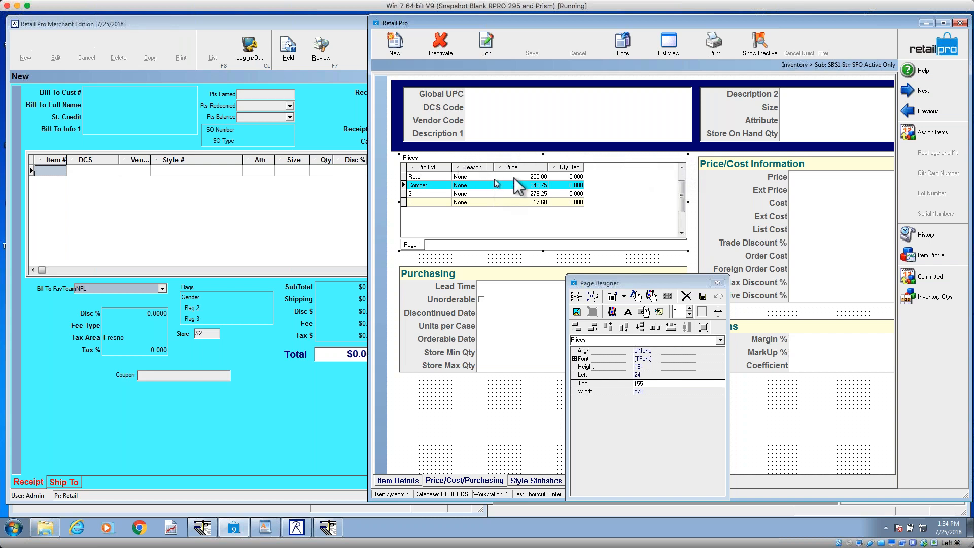
click(599, 383)
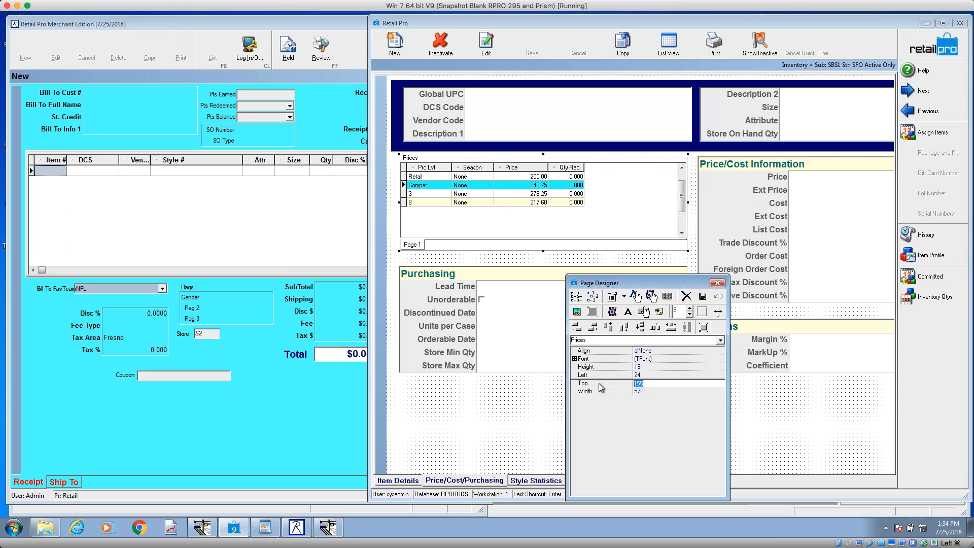
text(154)
key(Return)
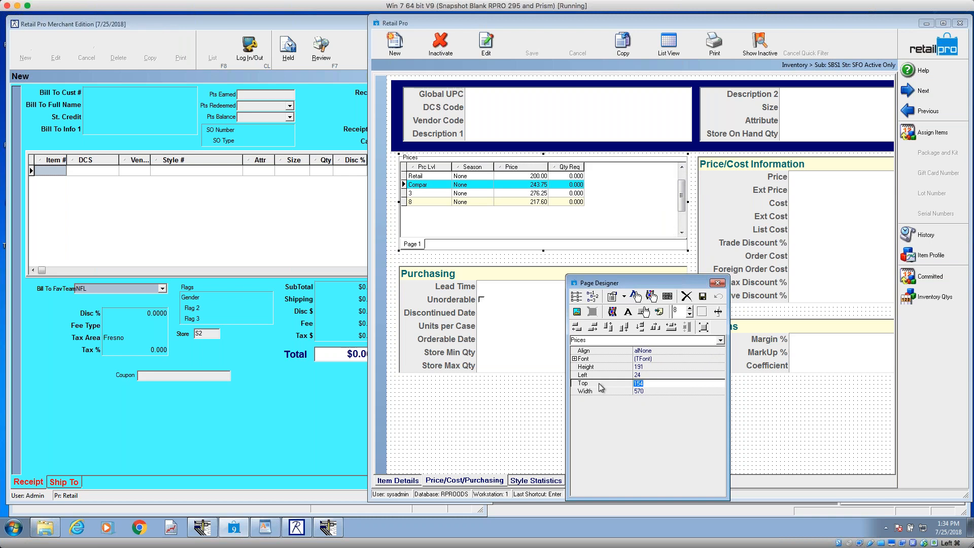
click(703, 297)
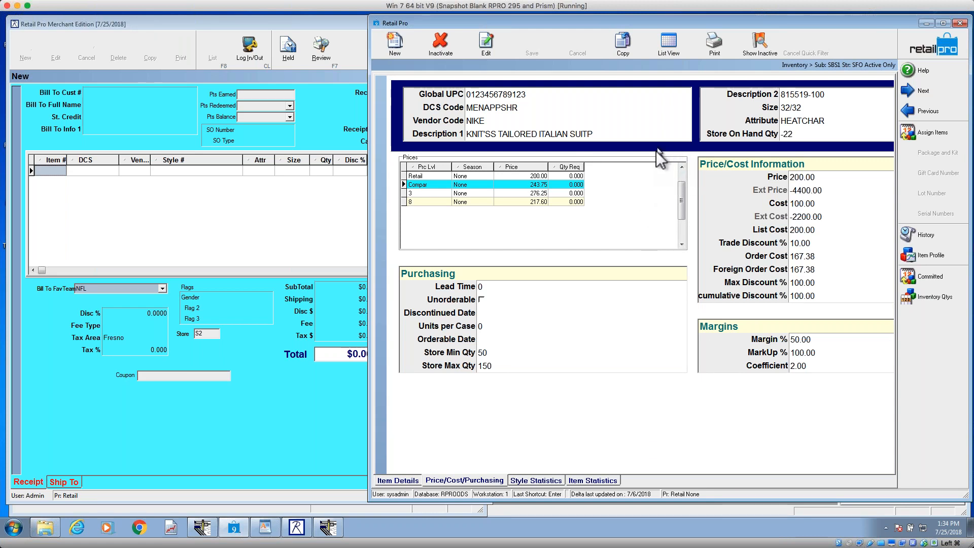
Step: Examine the Item Details page by moving through its Item Info fields, and return to the Price/Cost/Purchasing page
click(401, 480)
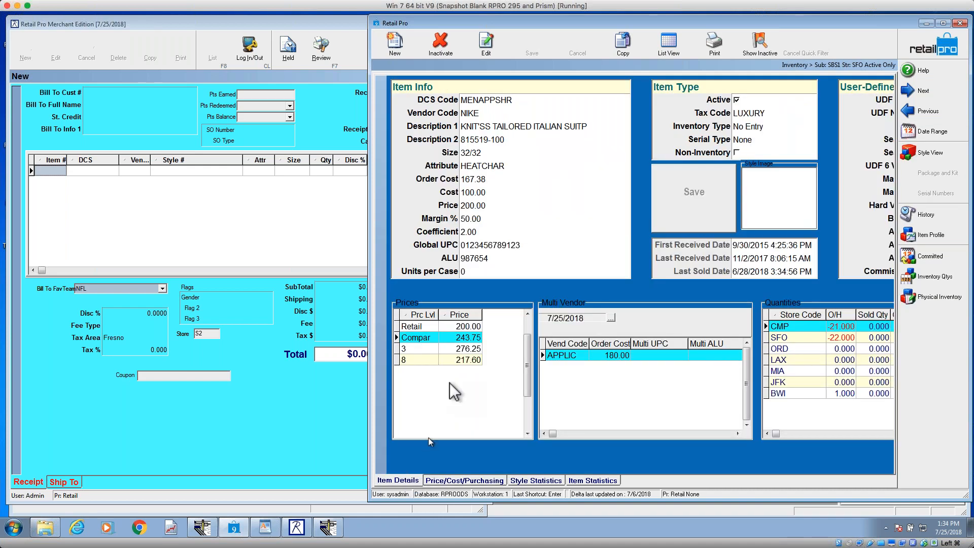
key(Tab)
key(Tab)
key(Tab)
key(Tab)
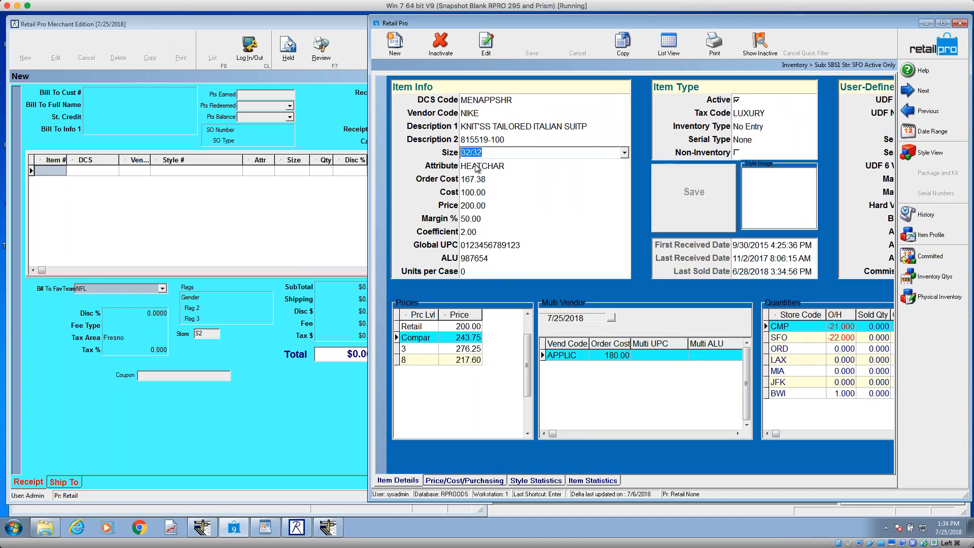
click(458, 481)
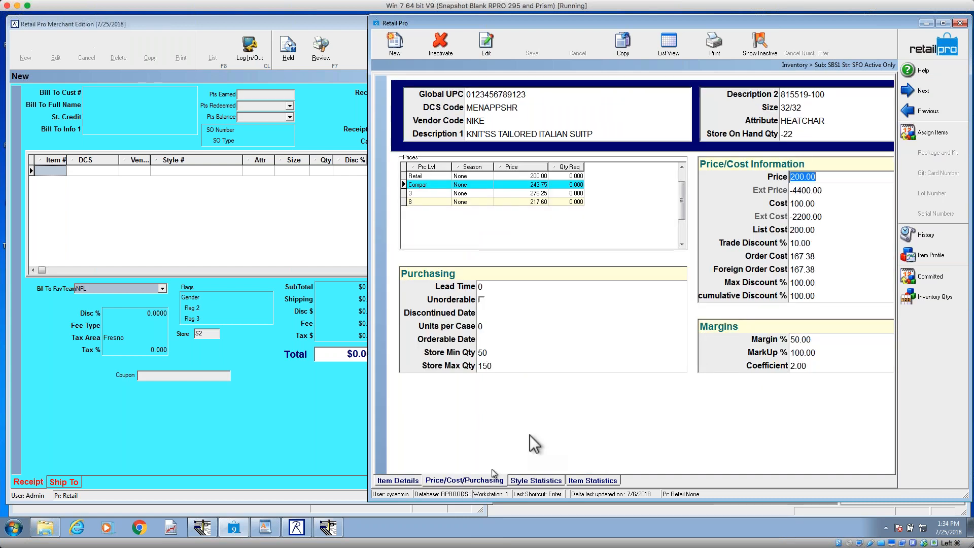
Step: Examine how individual fields get focus in the Prices grid, item header, Purchasing and Price/Cost Information groups
click(514, 184)
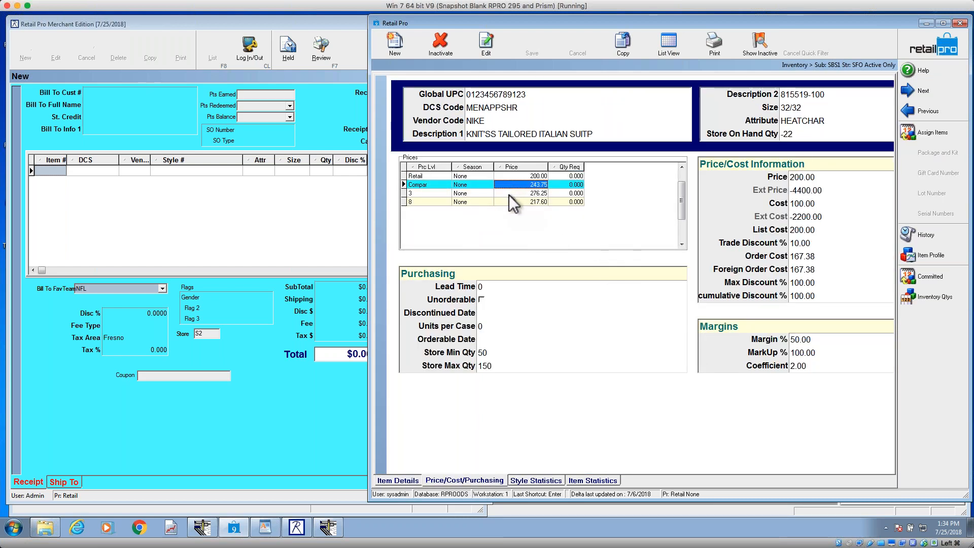
click(510, 193)
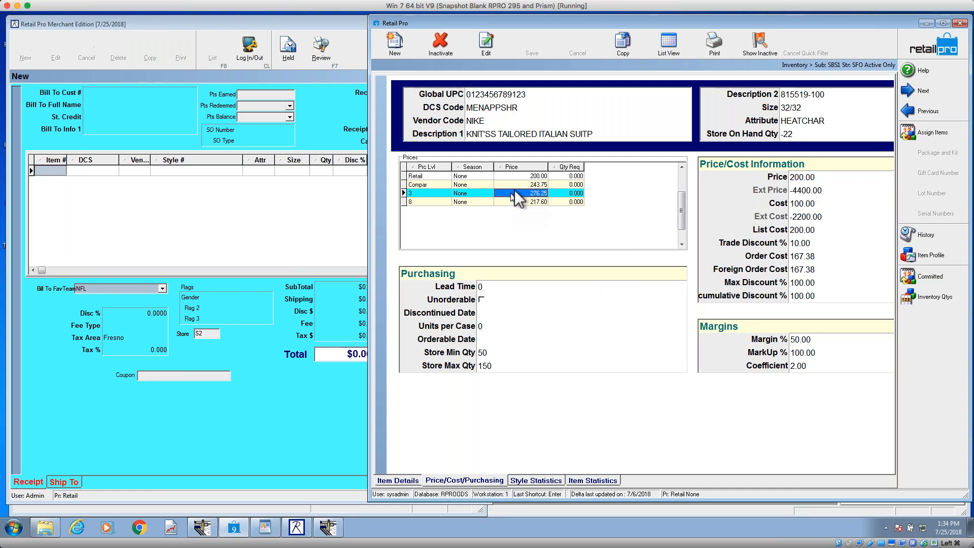
click(478, 108)
click(479, 108)
click(475, 120)
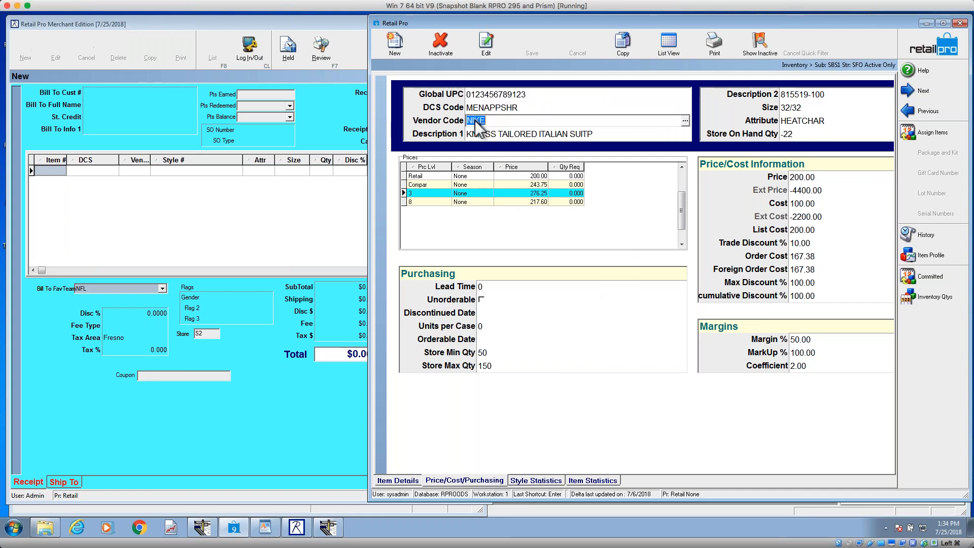
click(486, 133)
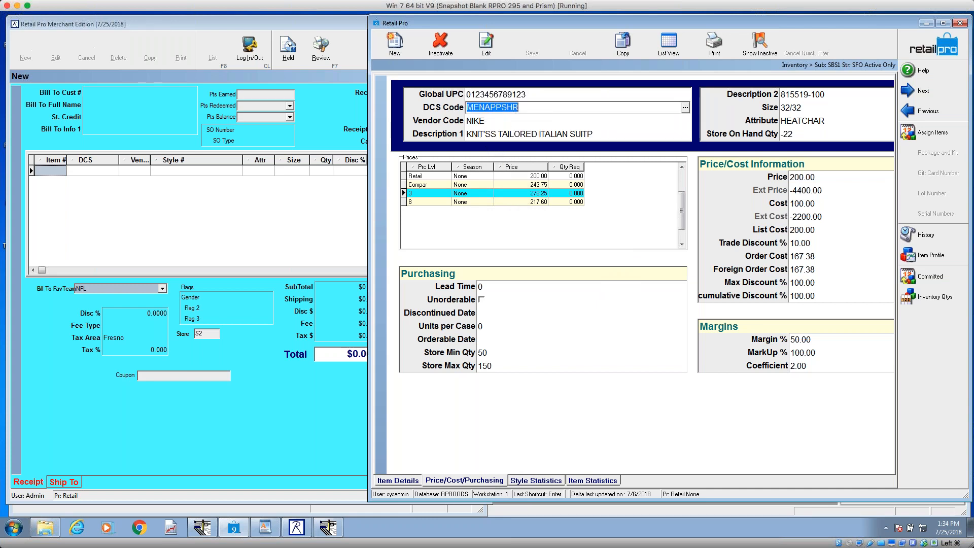
click(519, 177)
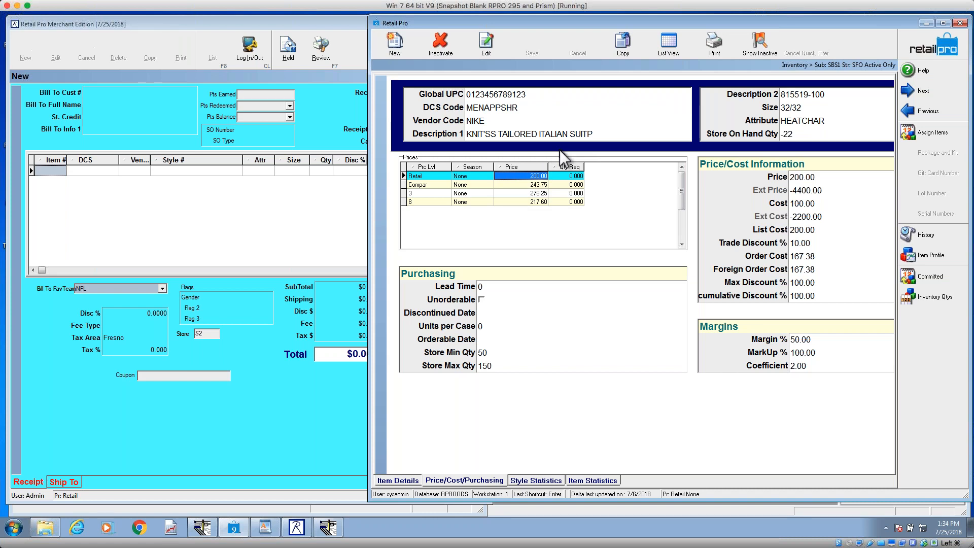
click(510, 287)
click(505, 314)
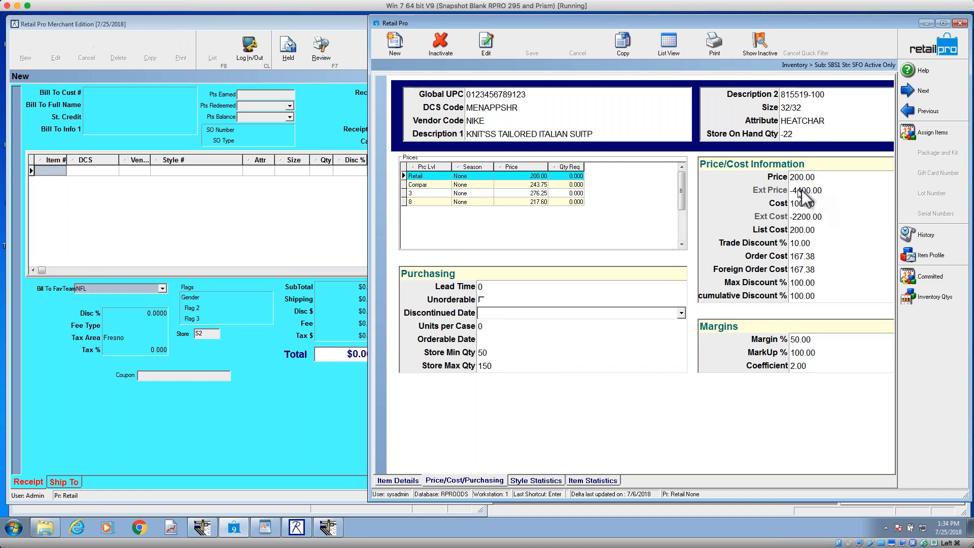
click(800, 238)
click(801, 242)
click(804, 230)
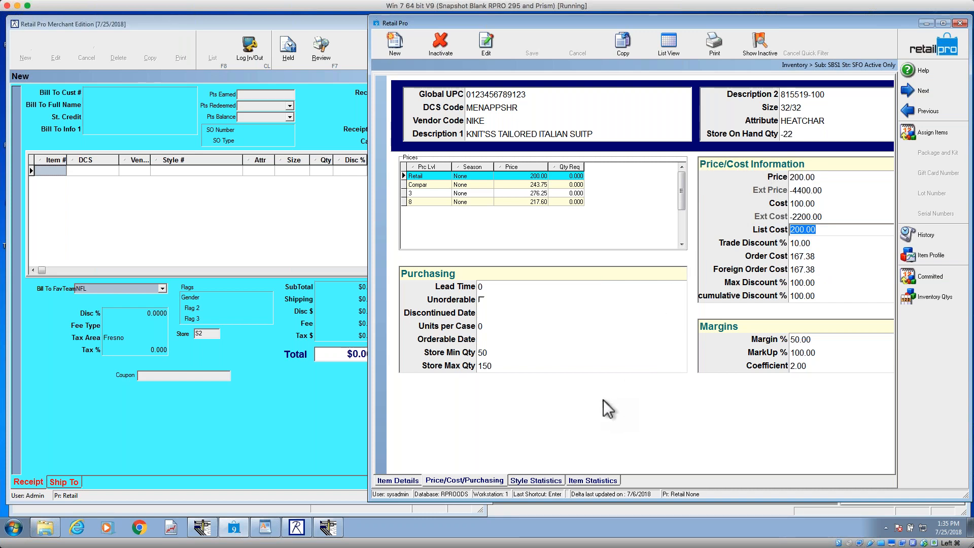
Step: Add a panel in Page Designer over the Prices grid's caption, sized about 570 wide by 19 high at Left 24, Top 150
right_click(623, 380)
mouse_move(668, 385)
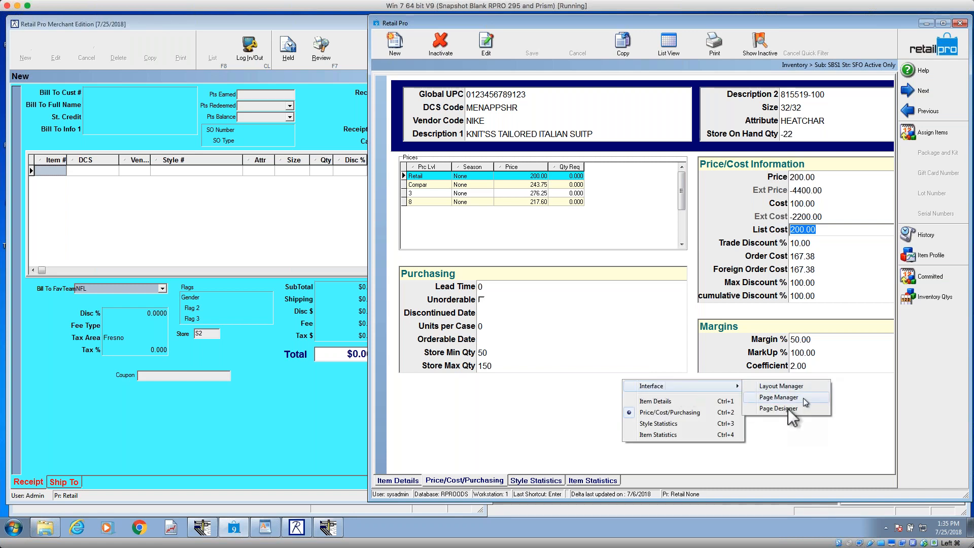
click(785, 408)
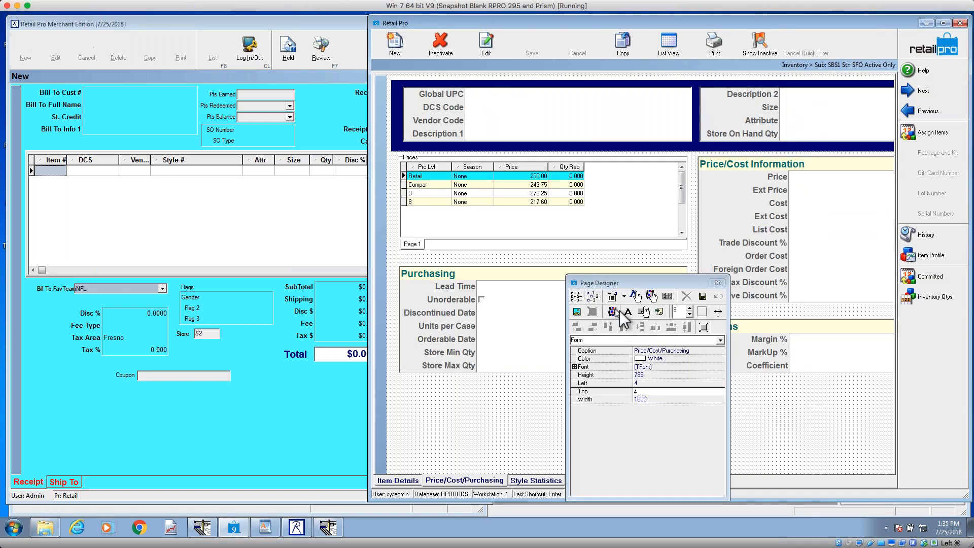
click(702, 312)
click(389, 78)
drag(420, 86, 433, 148)
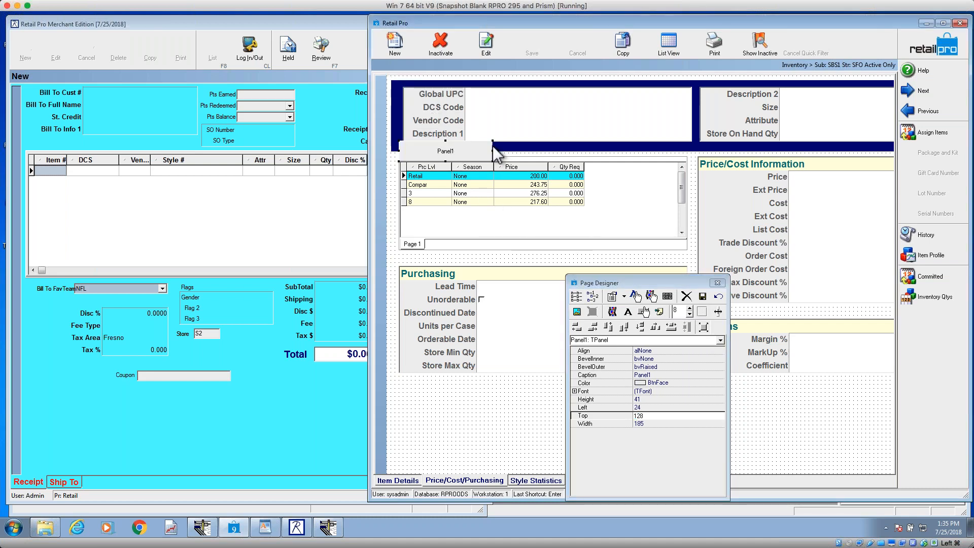
drag(497, 152, 688, 153)
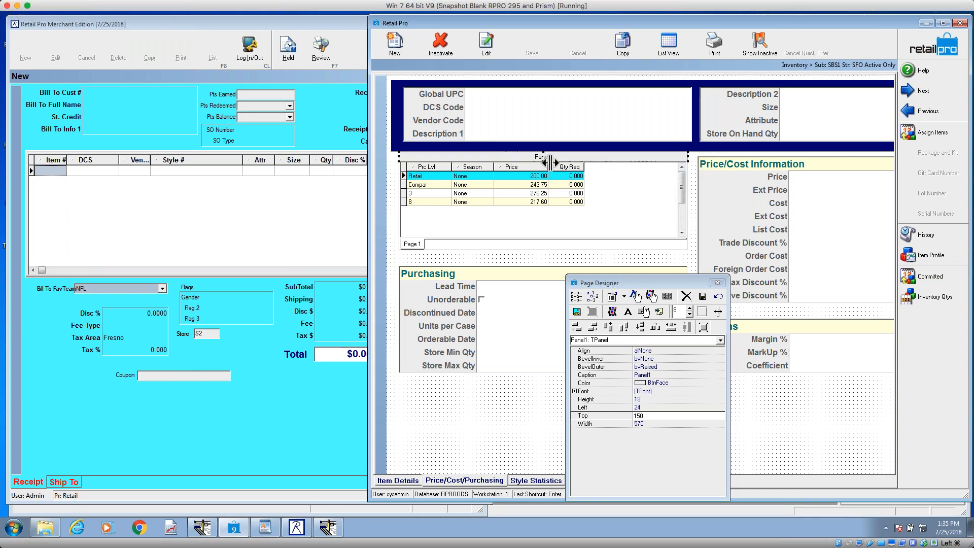
Step: Fill the new panel above the Prices grid with a custom pale yellow, RGB 255, 255, 168
click(660, 383)
click(721, 383)
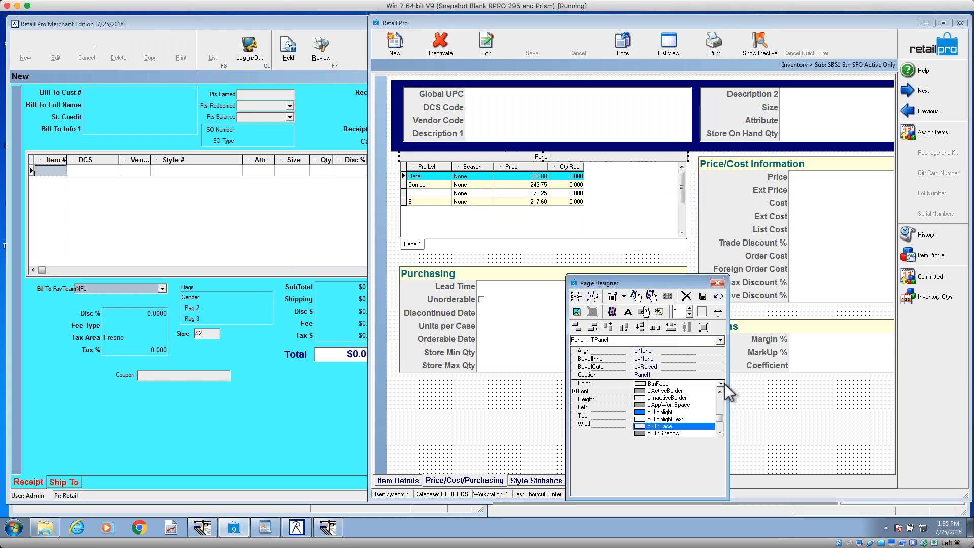
double_click(682, 384)
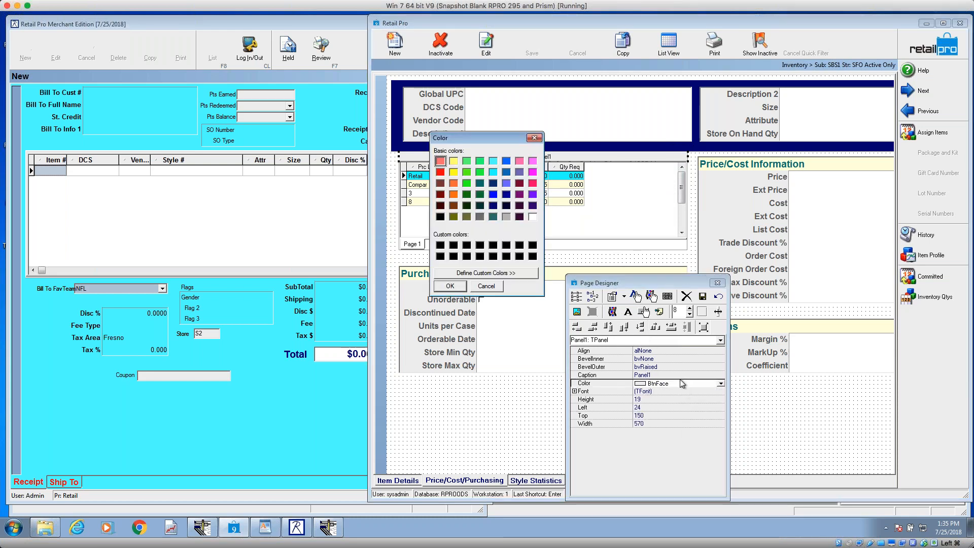
click(453, 161)
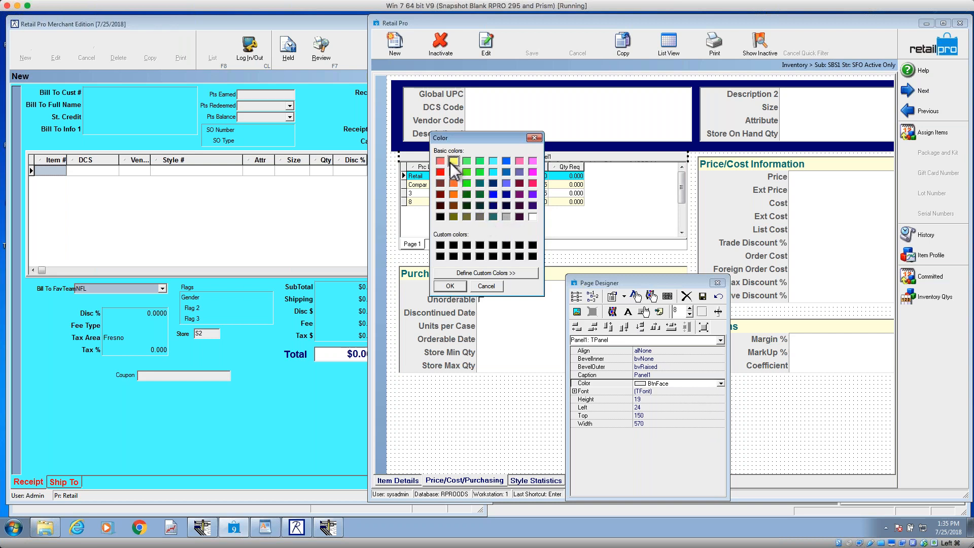
click(478, 274)
drag(653, 168, 653, 164)
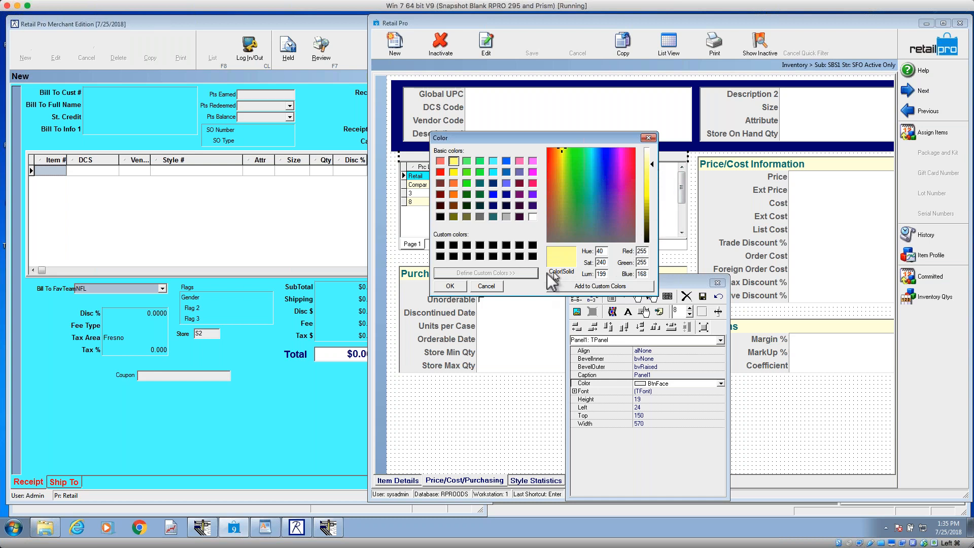
click(450, 286)
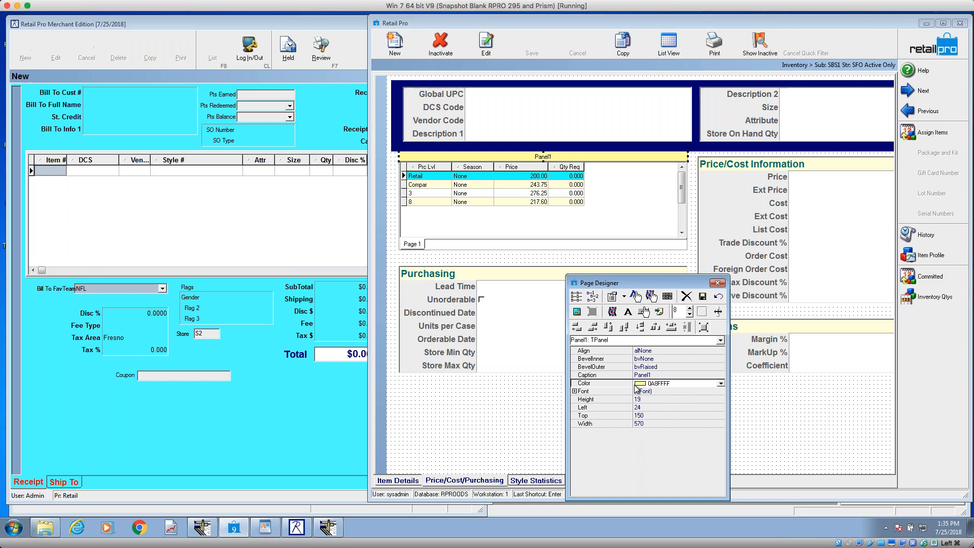
Step: Set the font of the panel above the Prices grid to bold teal Arial
click(627, 391)
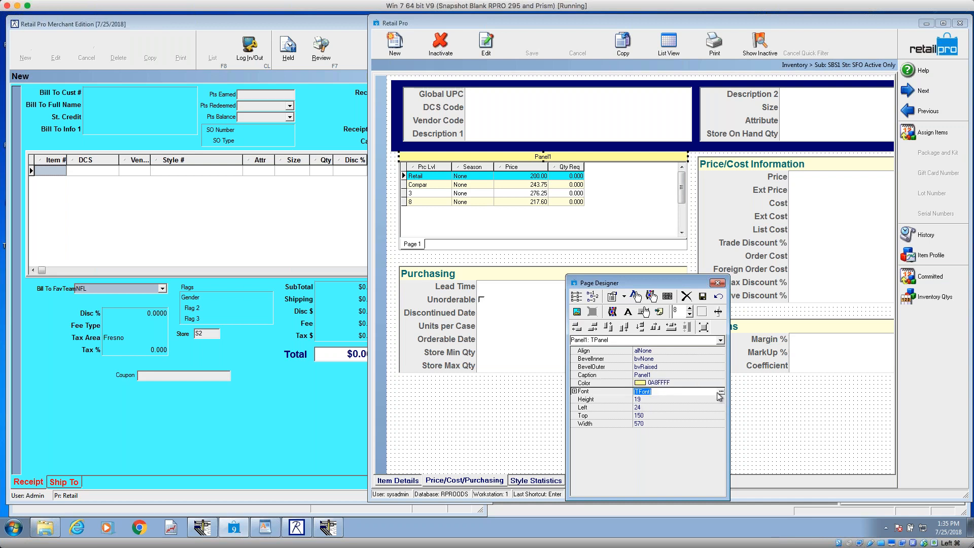
click(722, 392)
click(441, 266)
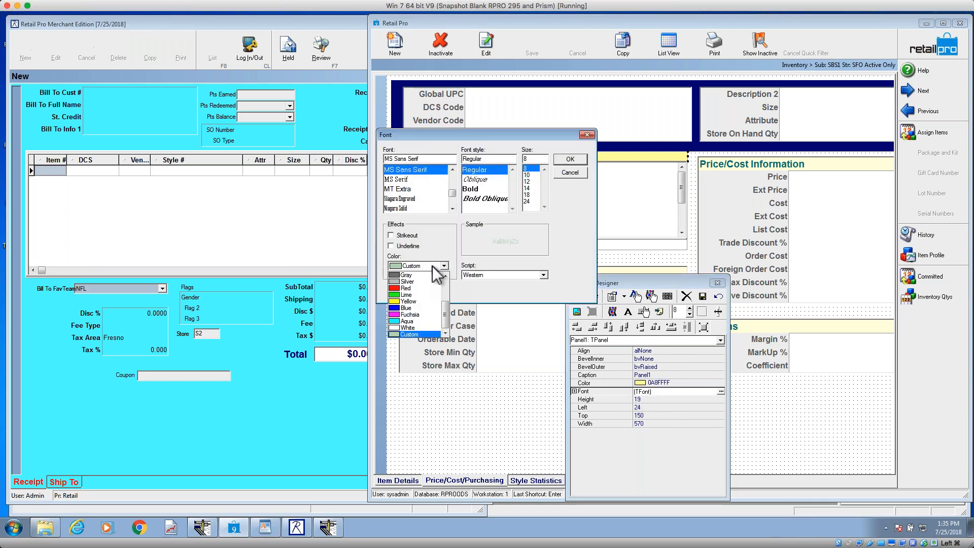
click(447, 288)
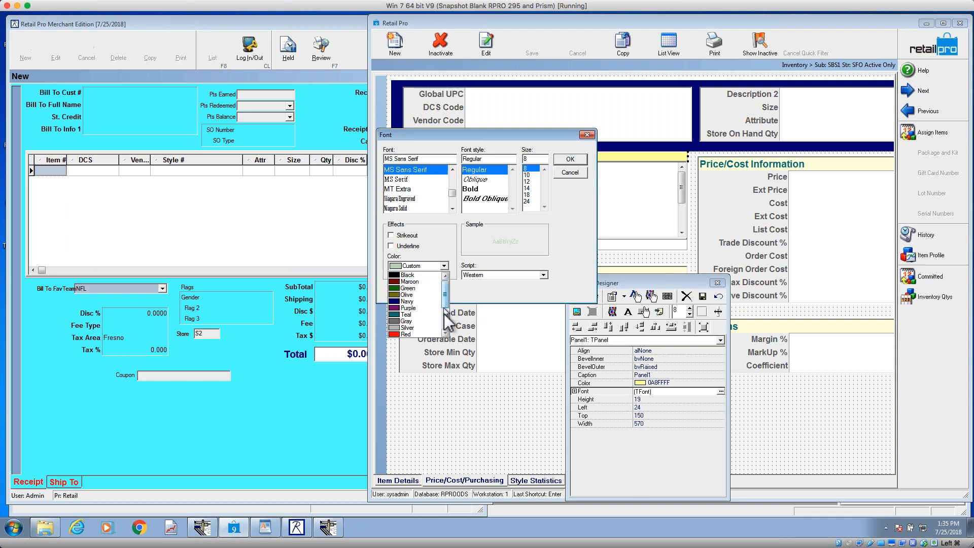
click(415, 315)
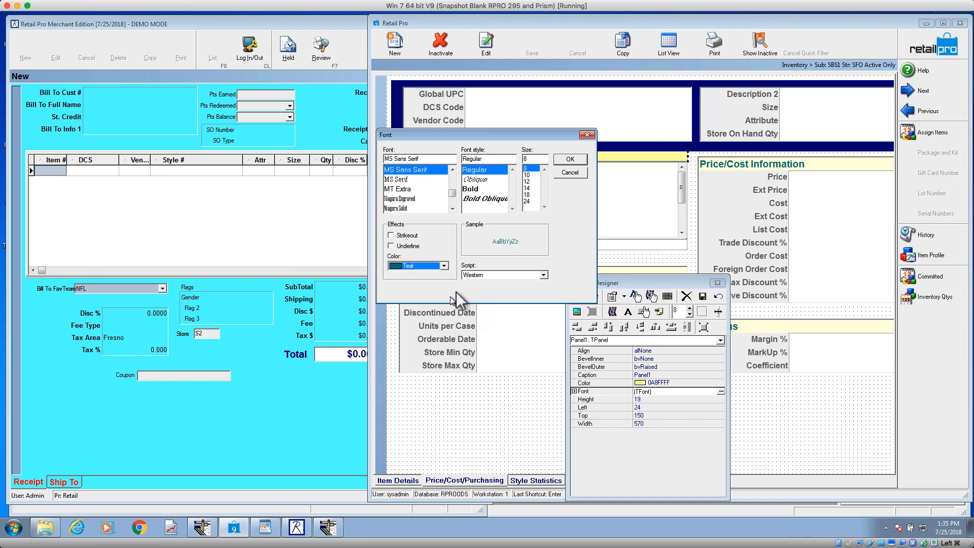
click(471, 189)
click(431, 179)
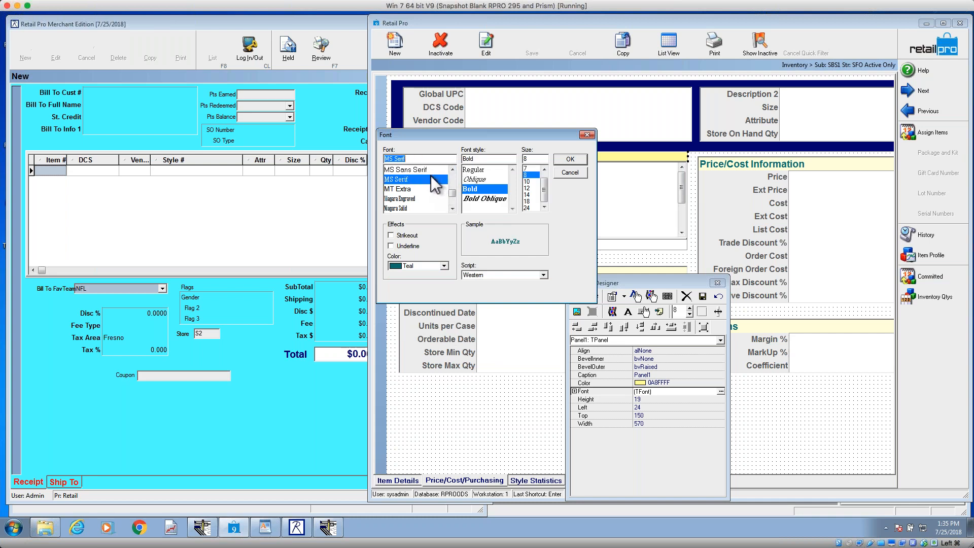
scroll(431, 183, up, 10)
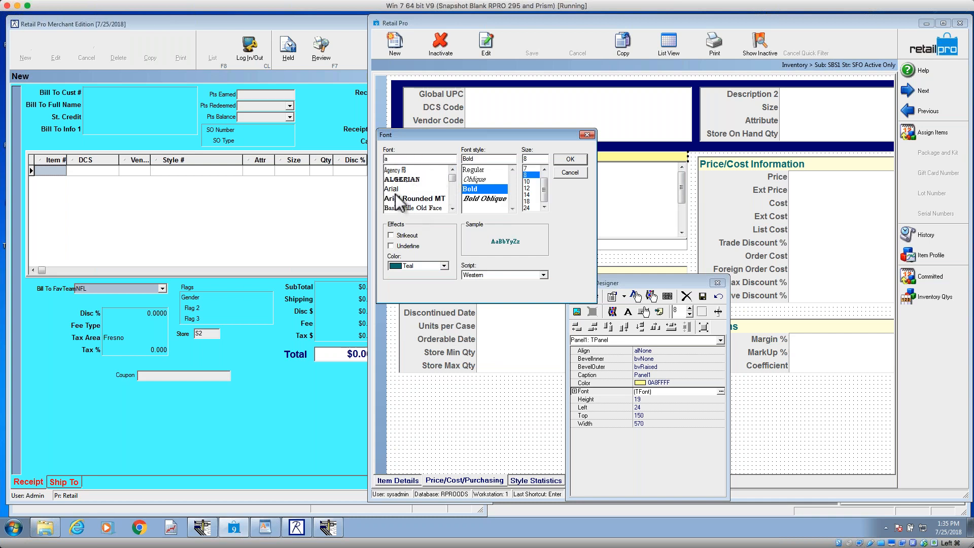
click(411, 190)
click(528, 195)
click(570, 173)
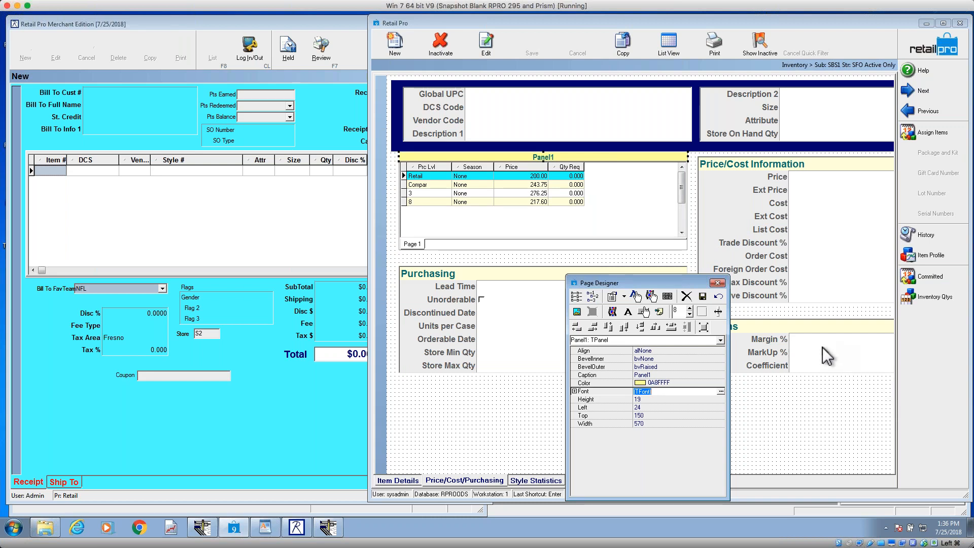
Step: Delete the yellow panel above the Prices grid
click(602, 157)
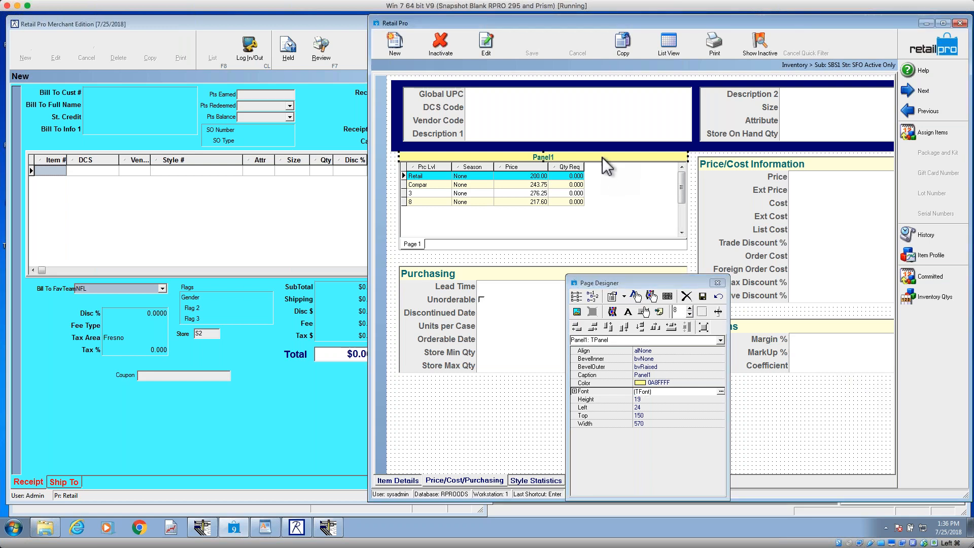
click(703, 297)
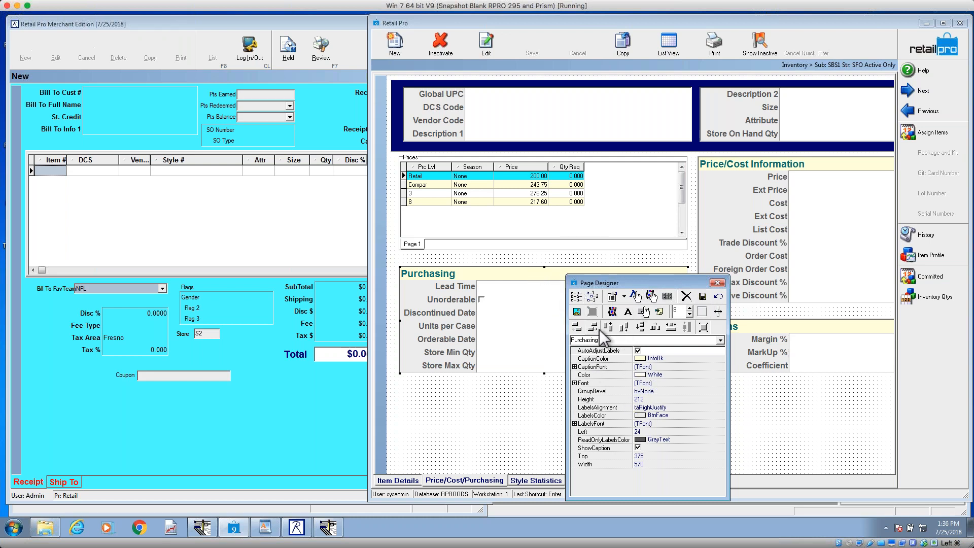
Step: Examine the Prices grid's properties and the Purchasing group's caption, label and field font and color properties
click(521, 236)
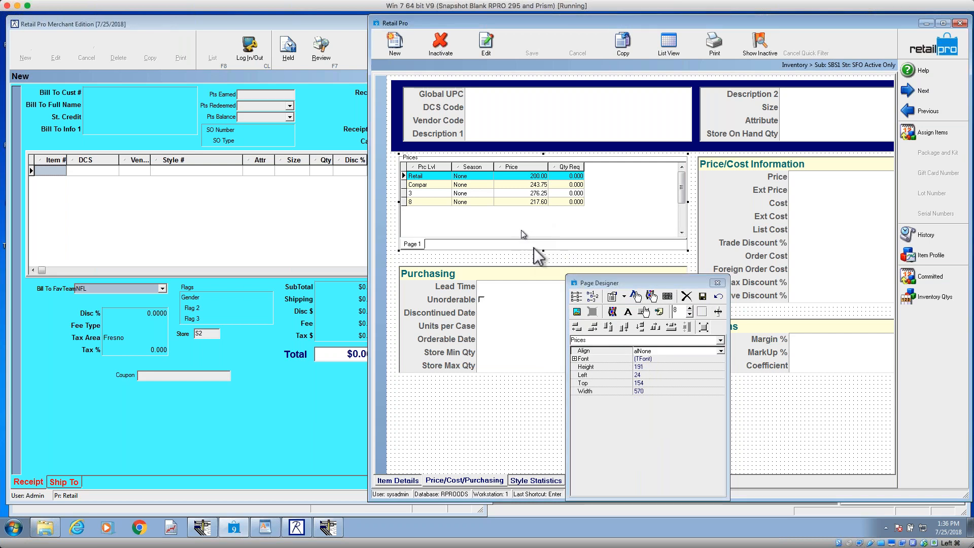
click(500, 317)
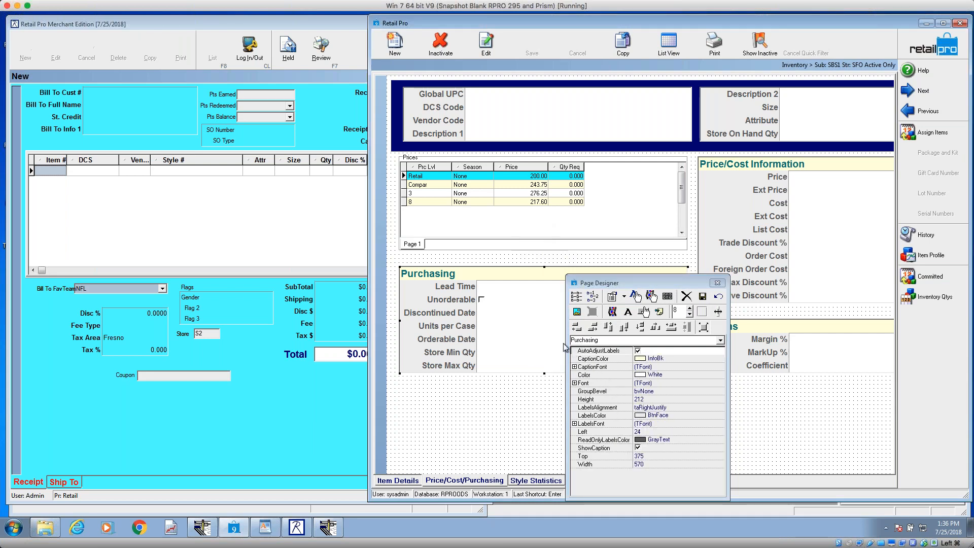
click(597, 367)
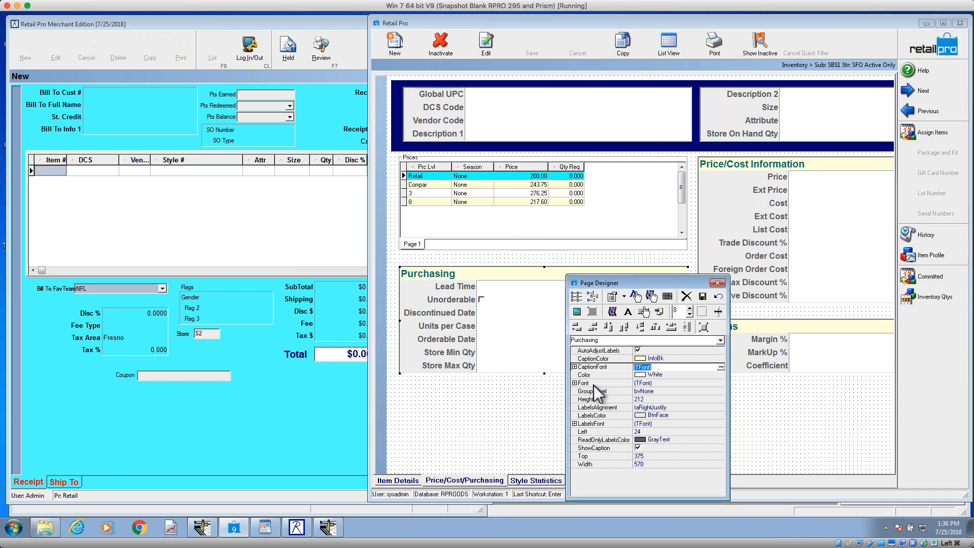
click(596, 424)
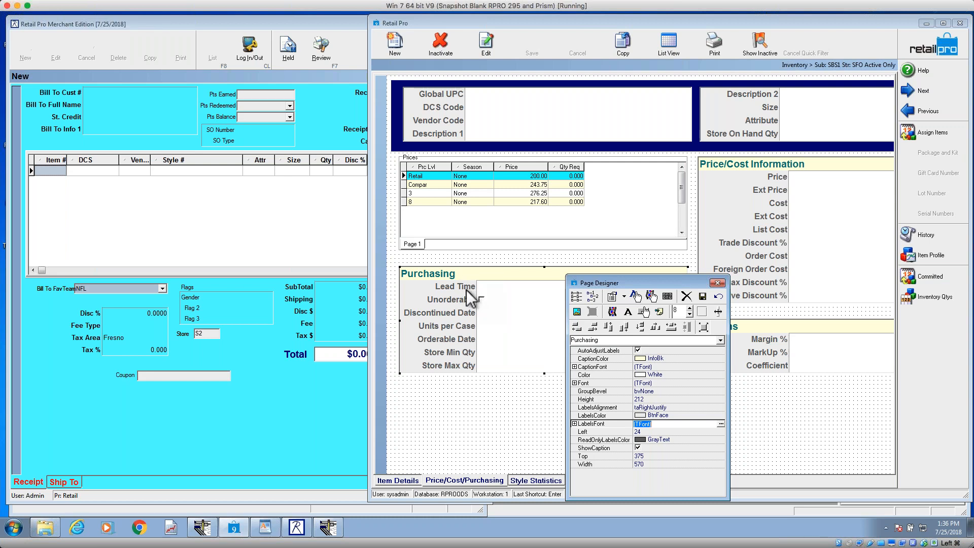
click(616, 384)
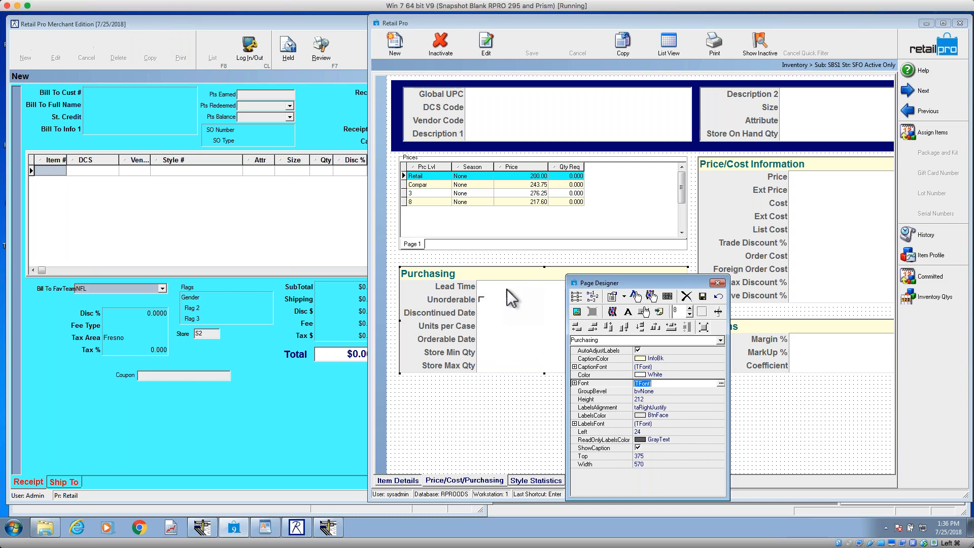
click(591, 359)
click(598, 374)
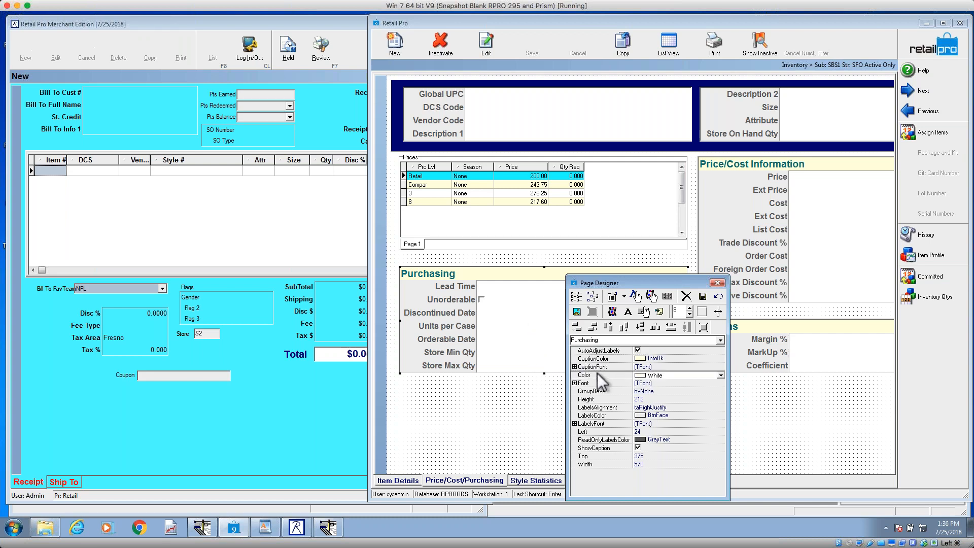
click(609, 415)
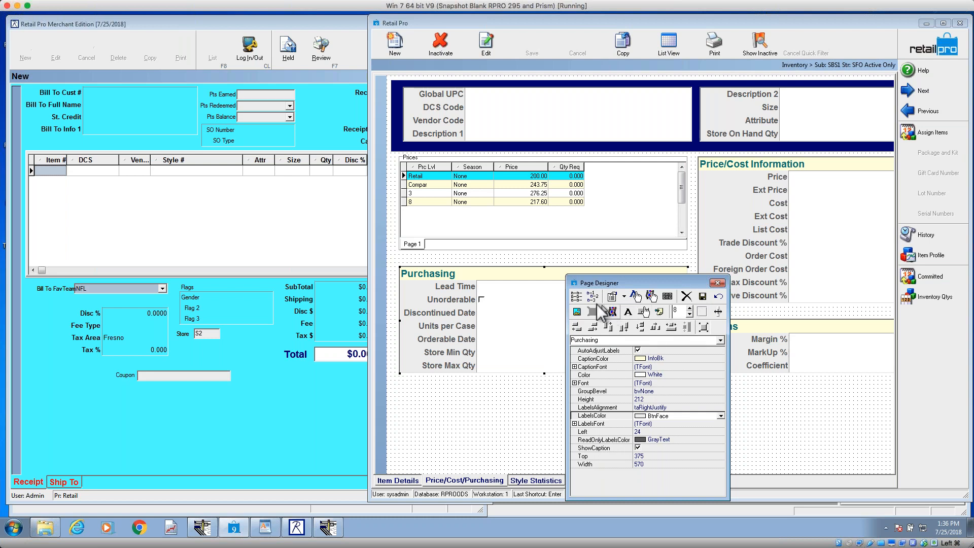
Step: Create a new field group containing ALU, Auto MM New Min, AutoMM Start Date and AUX 5
click(578, 309)
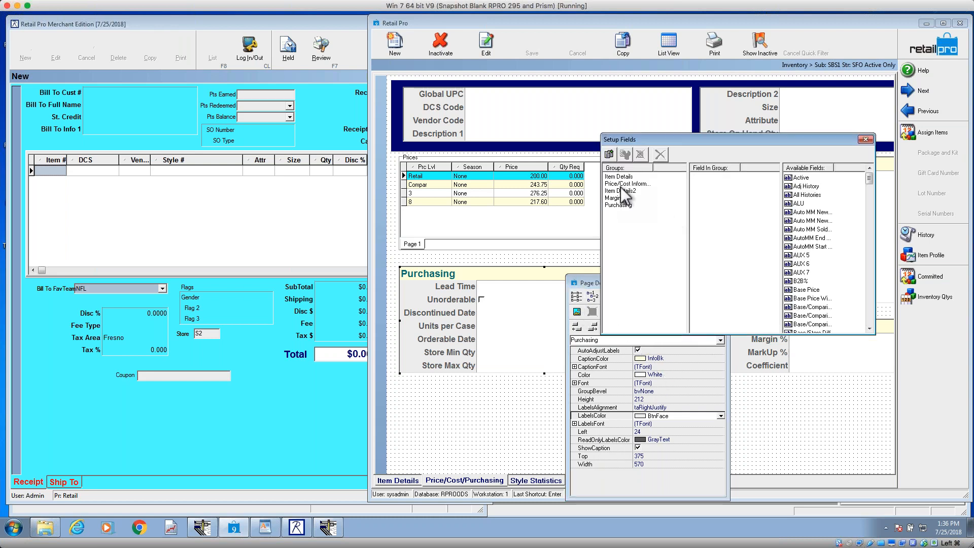
click(613, 154)
click(617, 212)
click(811, 195)
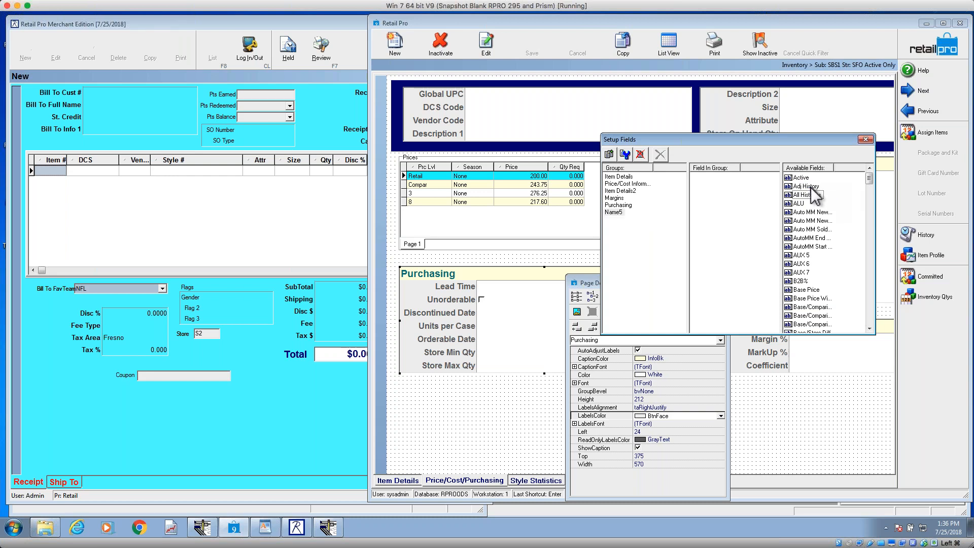
click(812, 194)
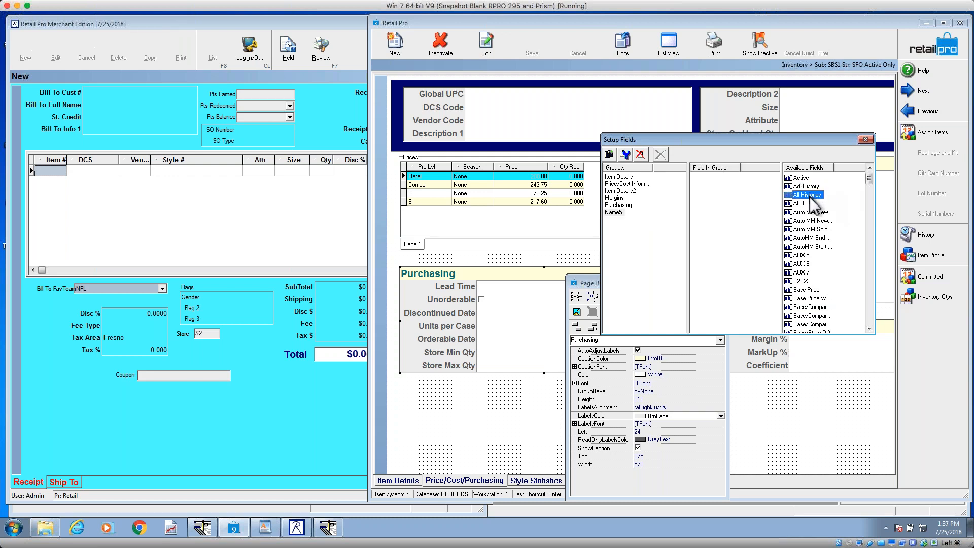
click(615, 212)
double_click(801, 203)
double_click(798, 213)
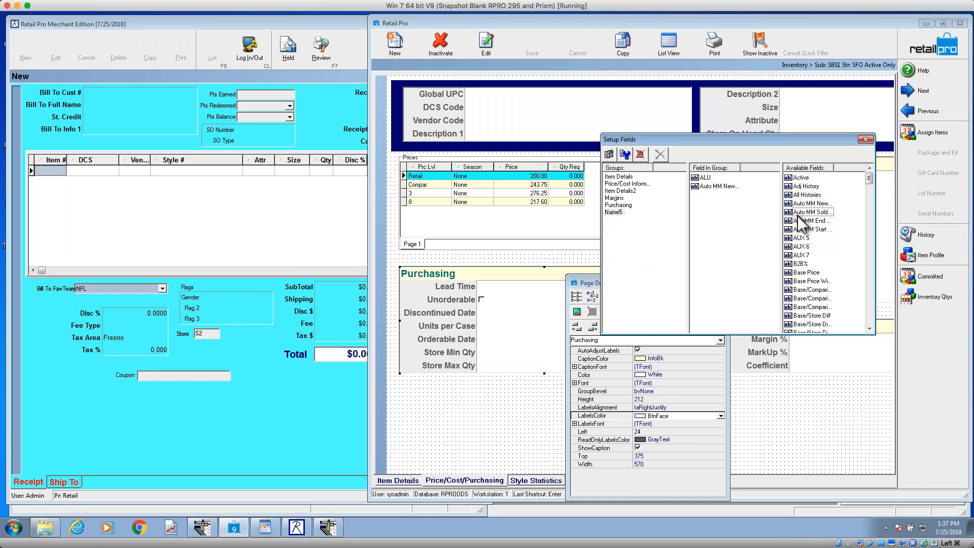
double_click(801, 229)
double_click(801, 229)
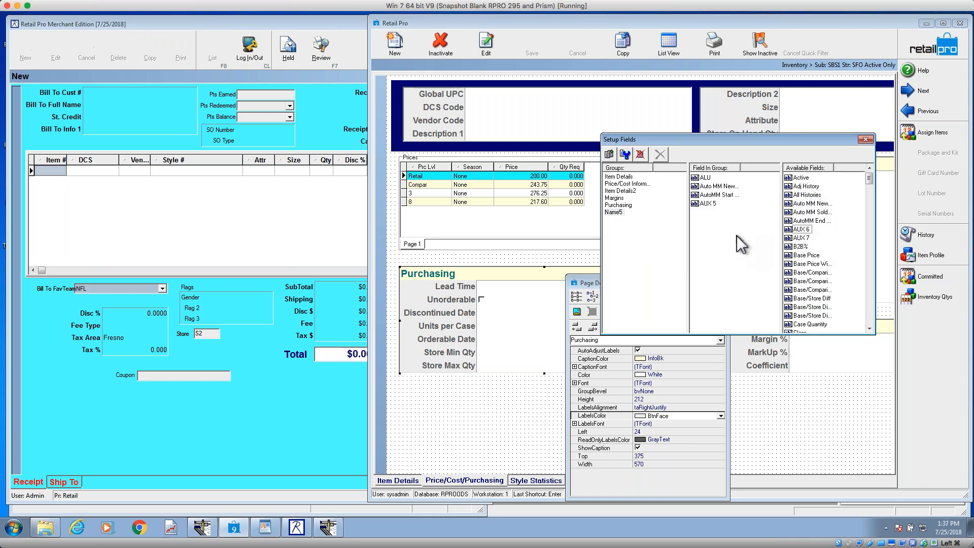
Step: Place the new field group below the Purchasing group, at about Left 25, Top 597, and close the field setup
click(614, 212)
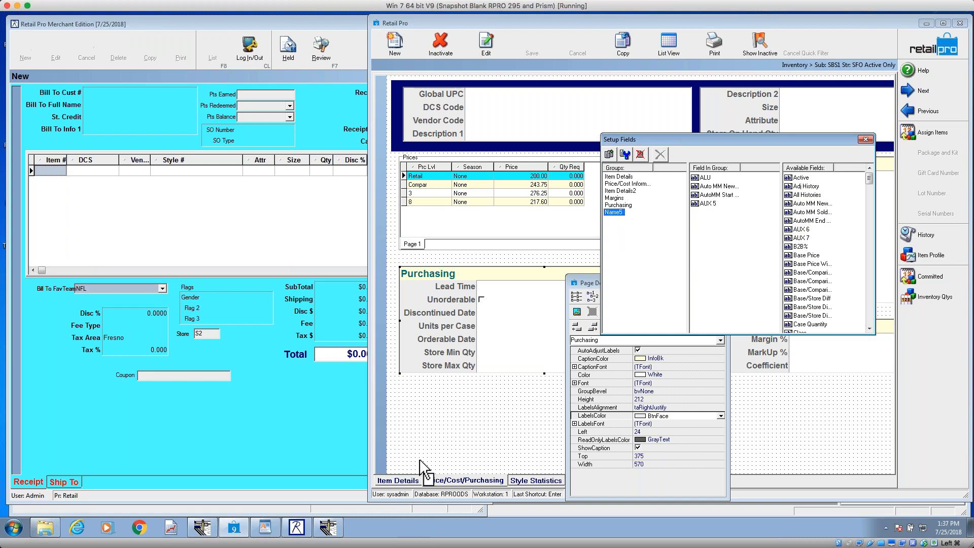
click(398, 378)
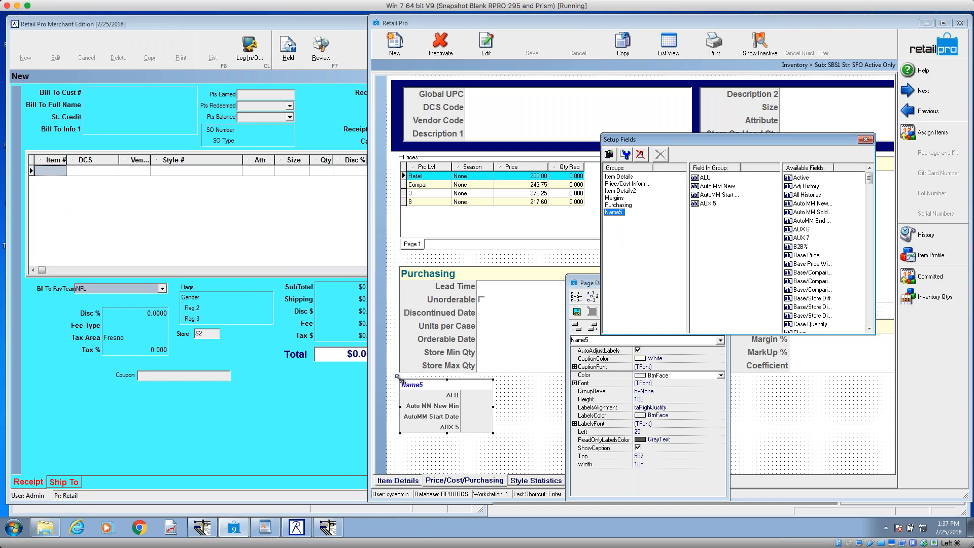
click(865, 139)
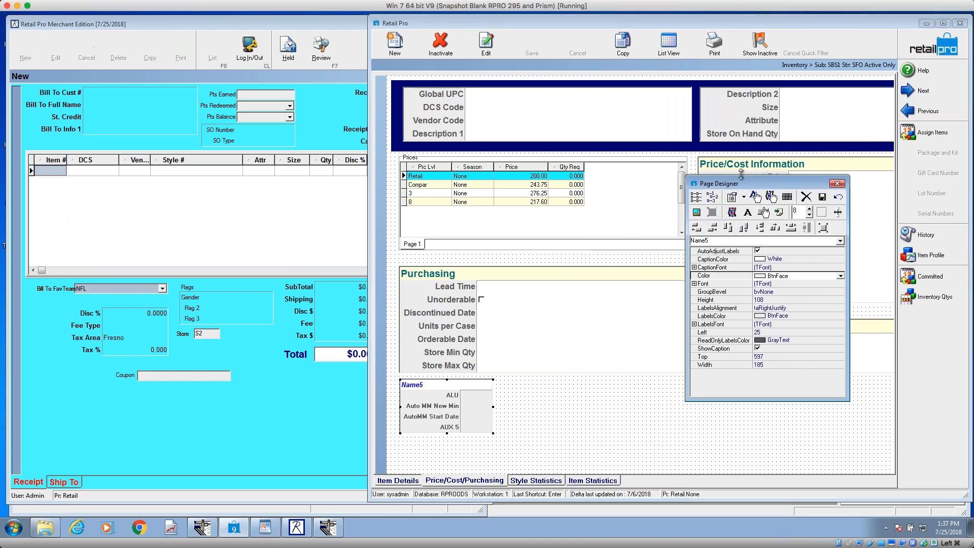
Step: Widen the new field group and match its left edge and width to the Purchasing group, Left 24 and Width 570
drag(742, 184, 768, 130)
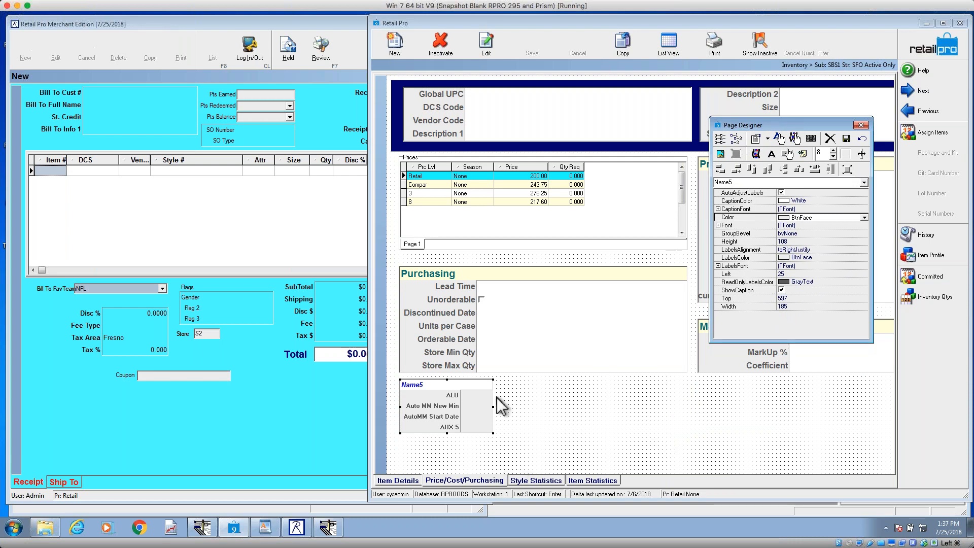
drag(493, 407, 684, 407)
shift+click(629, 364)
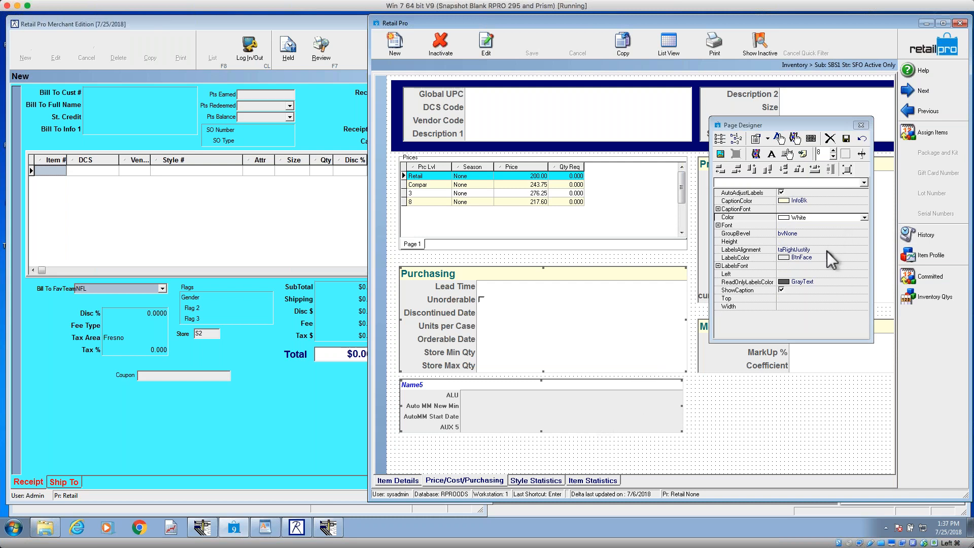
click(720, 169)
click(814, 169)
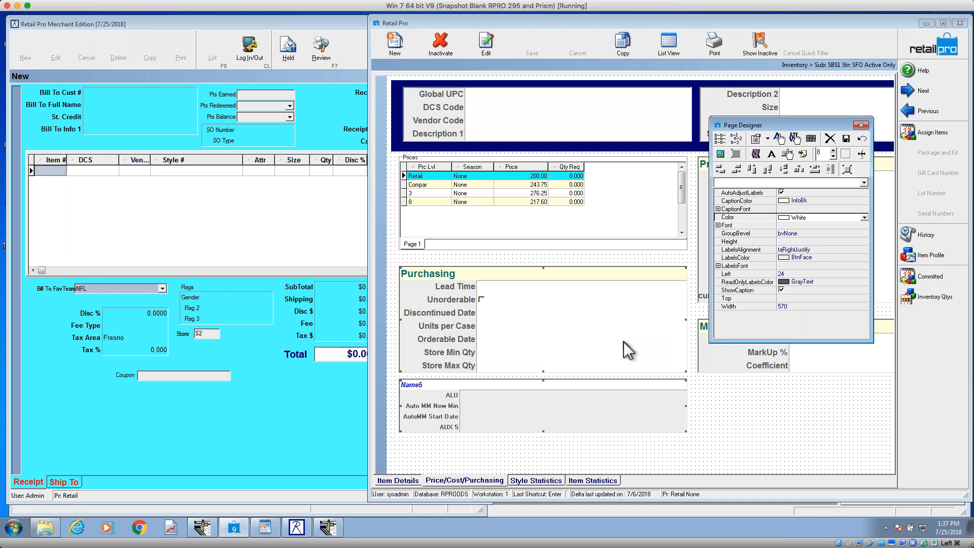
Step: Apply the Purchasing group's InfoBk caption color and bold teal 14-point Arial caption font to the new field group
click(670, 350)
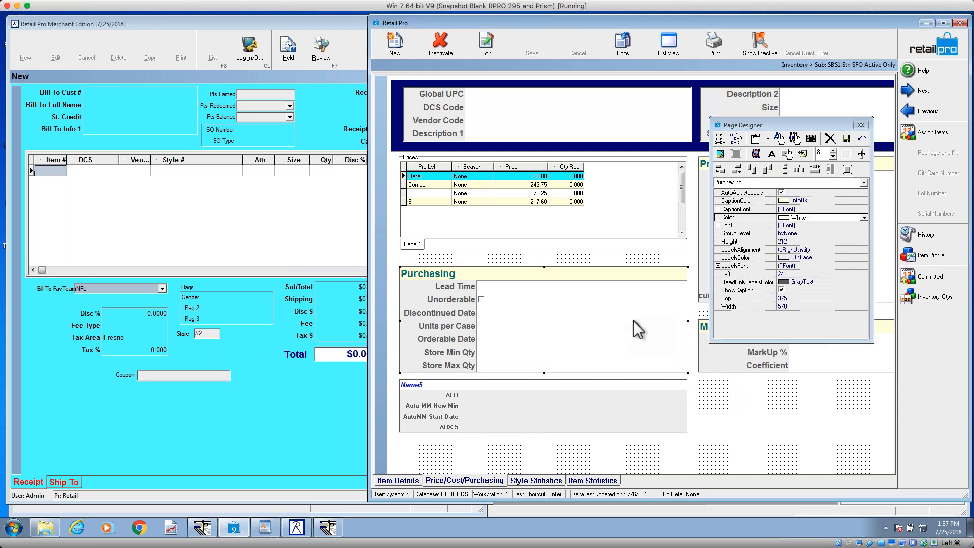
click(619, 398)
click(605, 303)
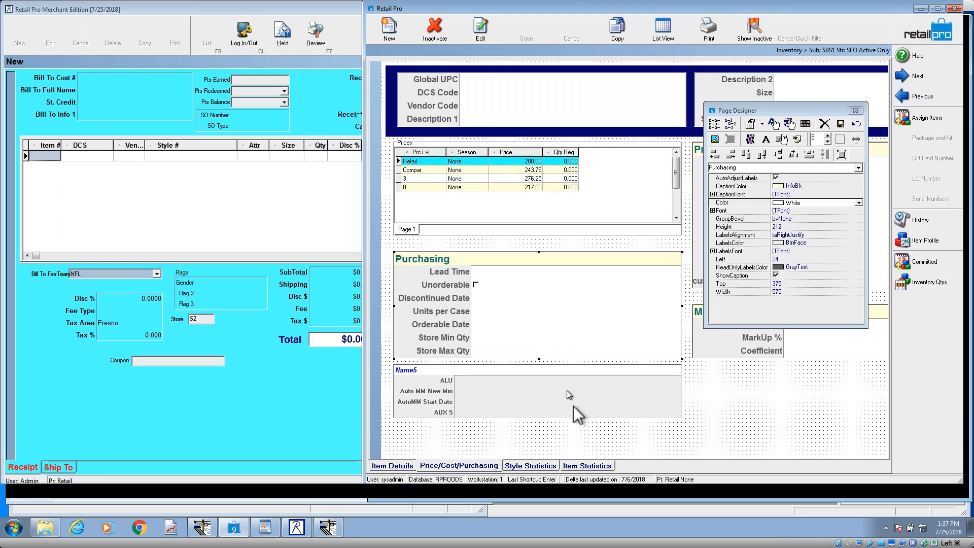
shift+click(575, 405)
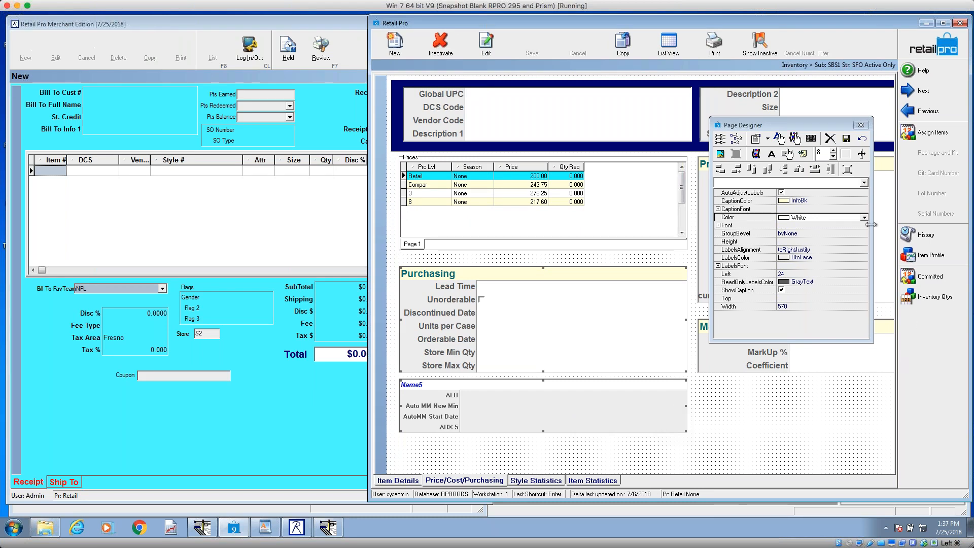
click(853, 201)
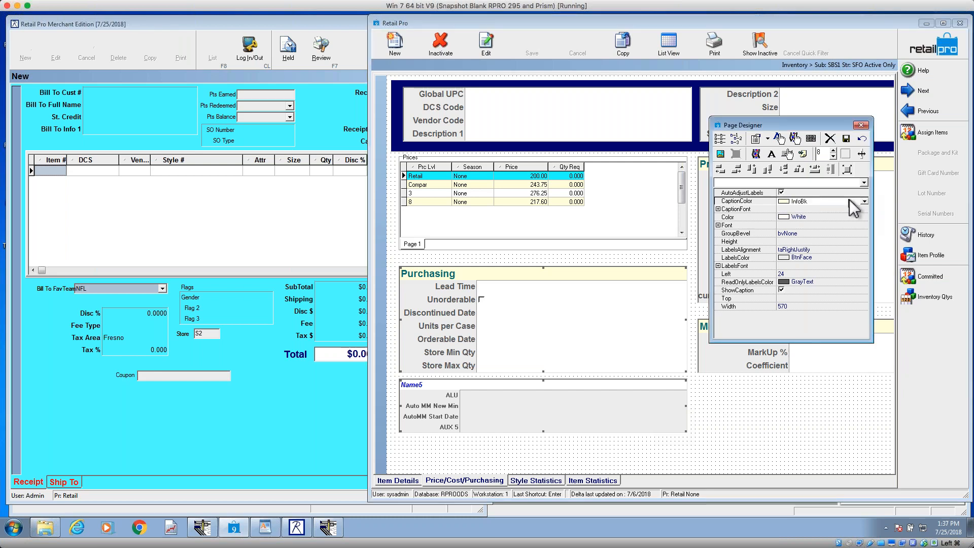
click(866, 202)
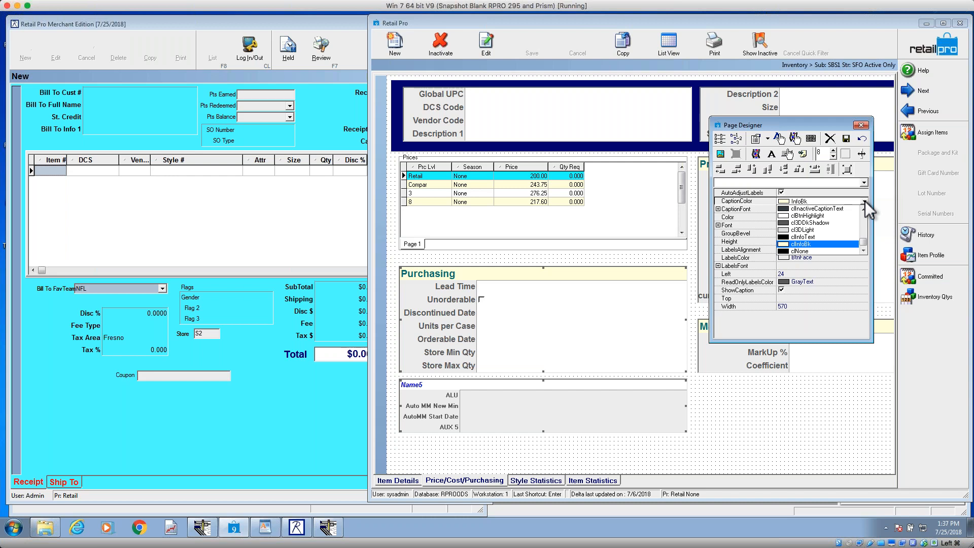
click(867, 202)
click(862, 207)
click(865, 210)
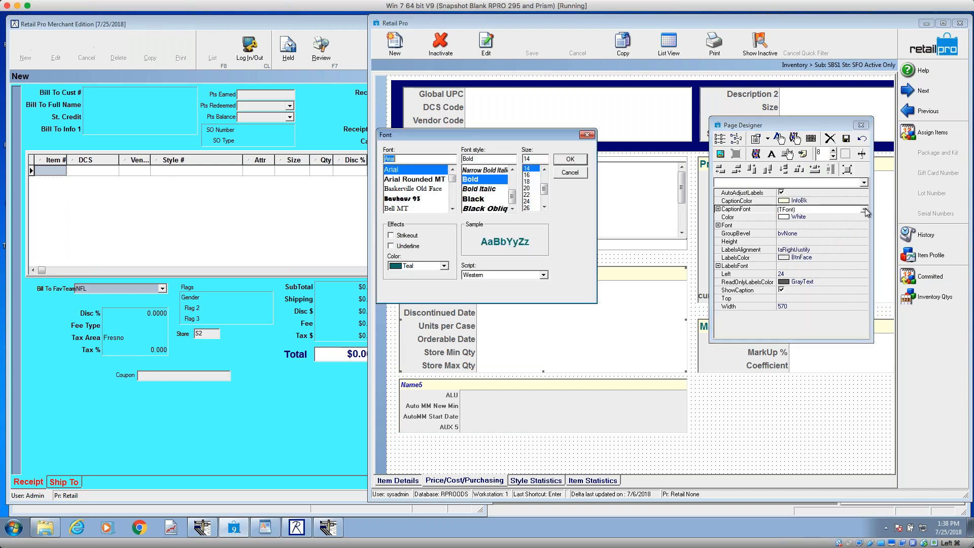
key(Return)
Step: Apply the Purchasing group's White background color, field font and bvNone bevel to the new field group
click(863, 217)
click(864, 218)
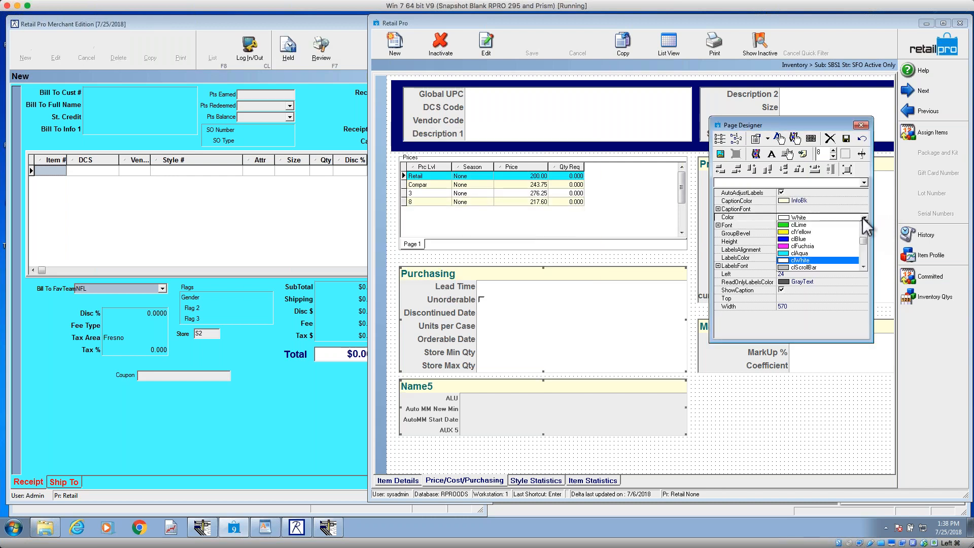
click(862, 218)
click(865, 225)
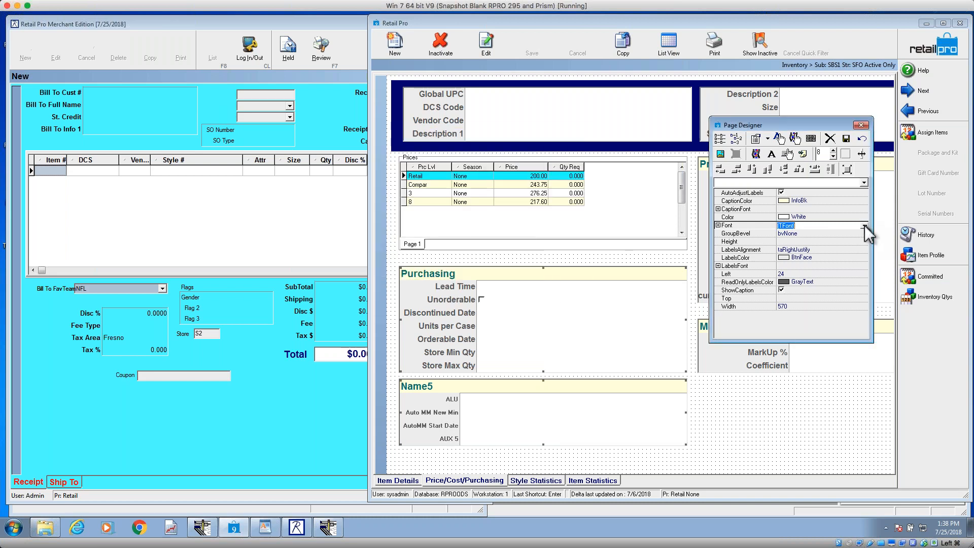
click(865, 233)
click(865, 234)
click(865, 234)
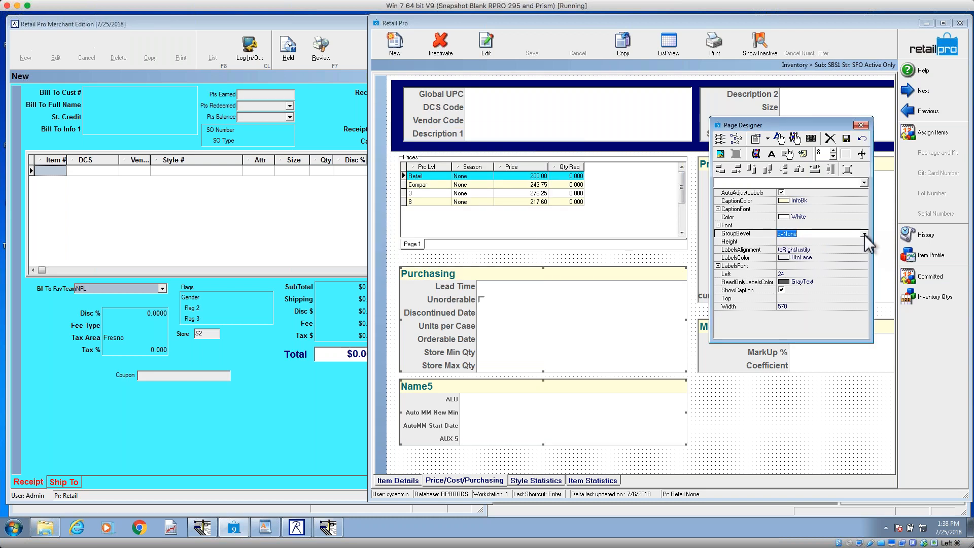
Step: Match the new group's labels to the Purchasing group with taRightJustify alignment, BtnFace label color and the same label font
click(865, 249)
click(865, 250)
click(866, 254)
click(865, 258)
click(865, 258)
click(864, 259)
click(865, 266)
click(864, 266)
key(Return)
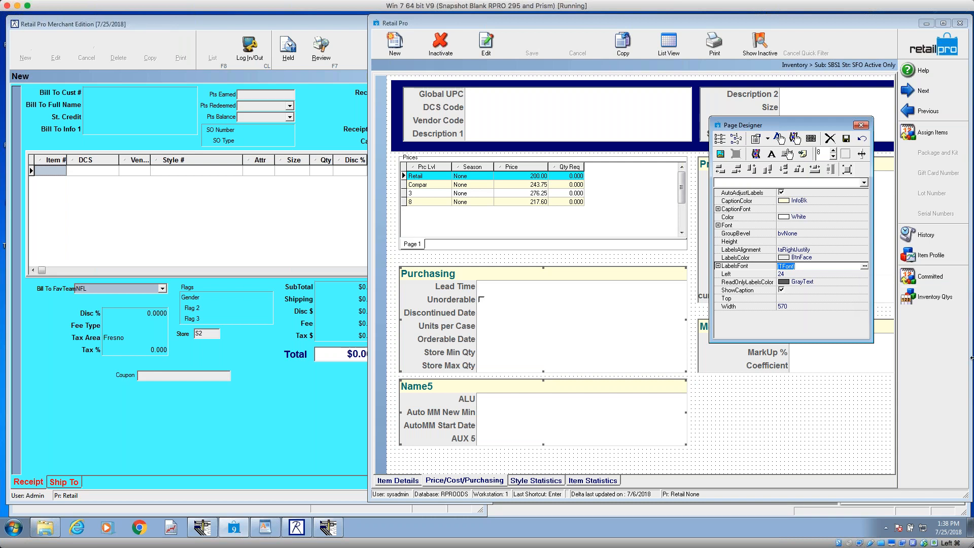
Step: Delete the new field group below Purchasing and move the Page Designer window clear of the inventory page
click(731, 424)
click(581, 424)
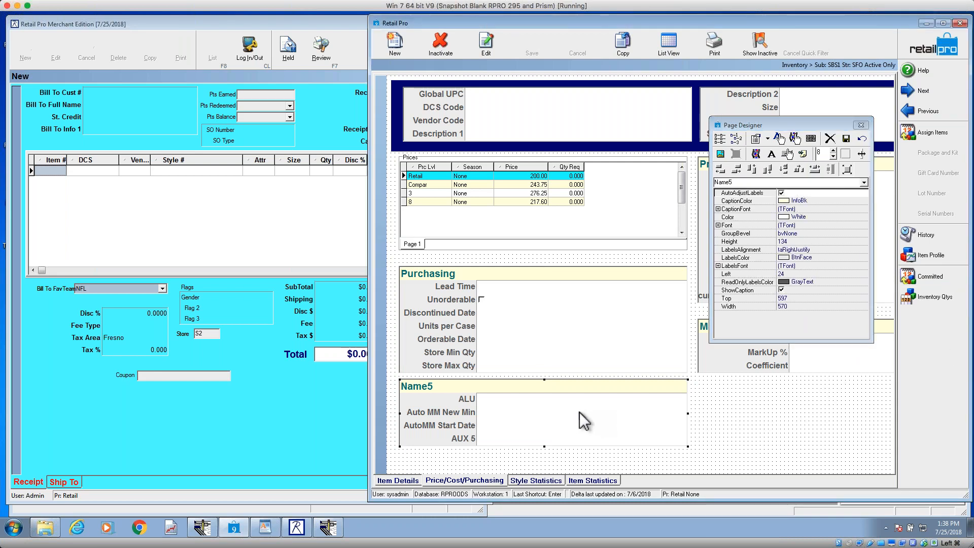
key(Delete)
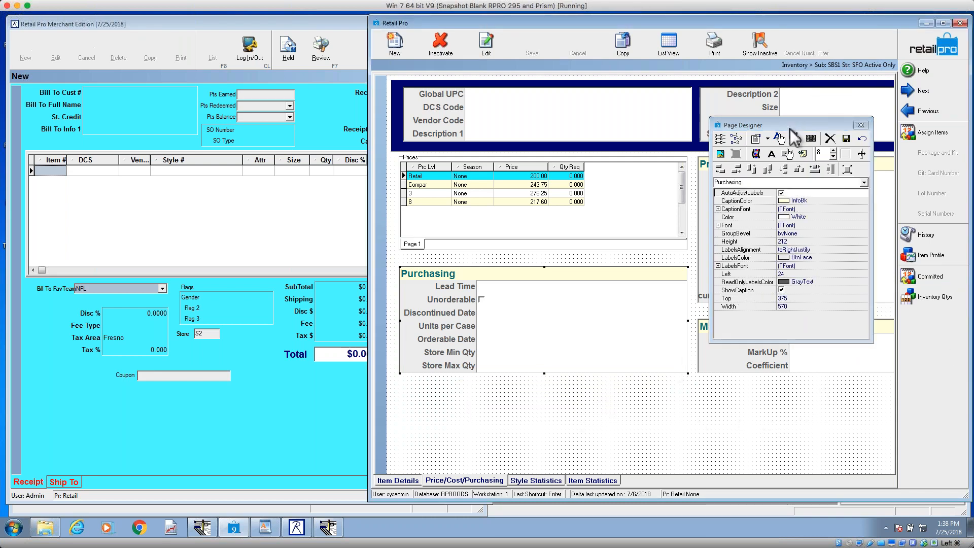
click(787, 126)
drag(784, 126, 201, 101)
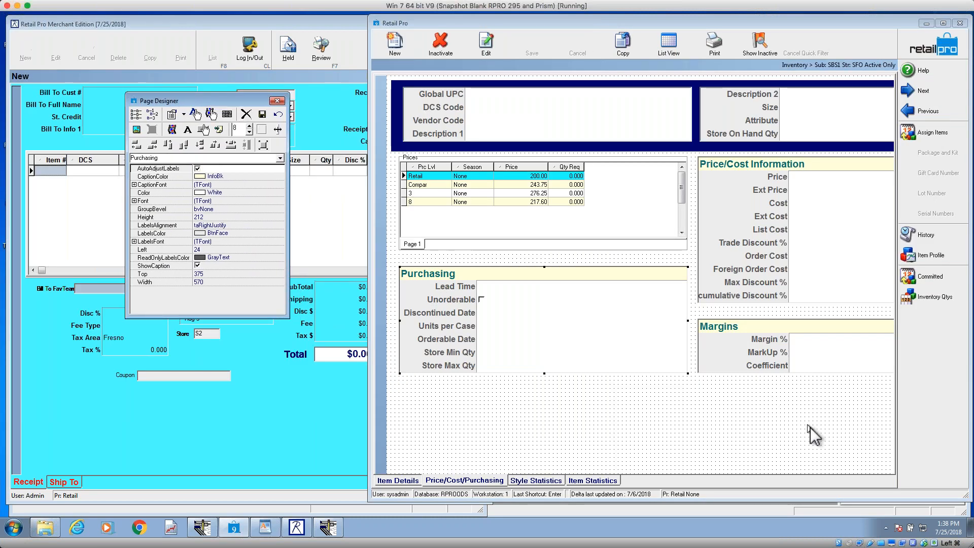
Step: Shift the Purchasing group straight down the page to about Top 514
click(605, 355)
key(Down)
key(Down)
key(Down)
key(Down)
key(Down)
key(Down)
key(Down)
key(Down)
key(Down)
key(Down)
key(Down)
key(Down)
key(Down)
key(Down)
key(Down)
key(Down)
key(Down)
key(Down)
key(Down)
key(Down)
key(Down)
key(Down)
key(Down)
key(Down)
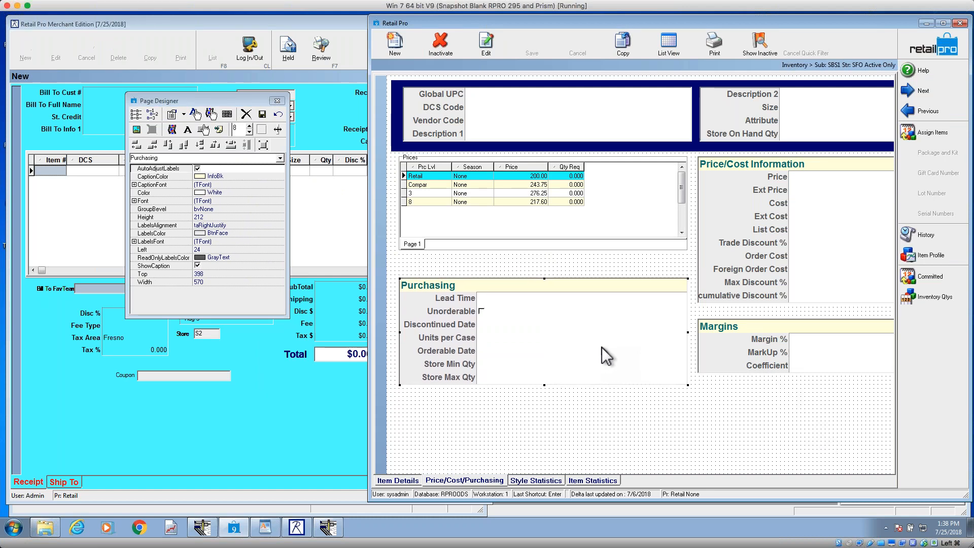
key(Down)
key(Down)
key(Down)
key(Down)
key(Down)
key(Down)
key(Down)
key(Down)
key(Down)
key(Down)
key(Down)
key(Down)
key(Down)
key(Down)
key(Down)
key(Down)
key(Down)
key(Down)
key(Down)
key(Down)
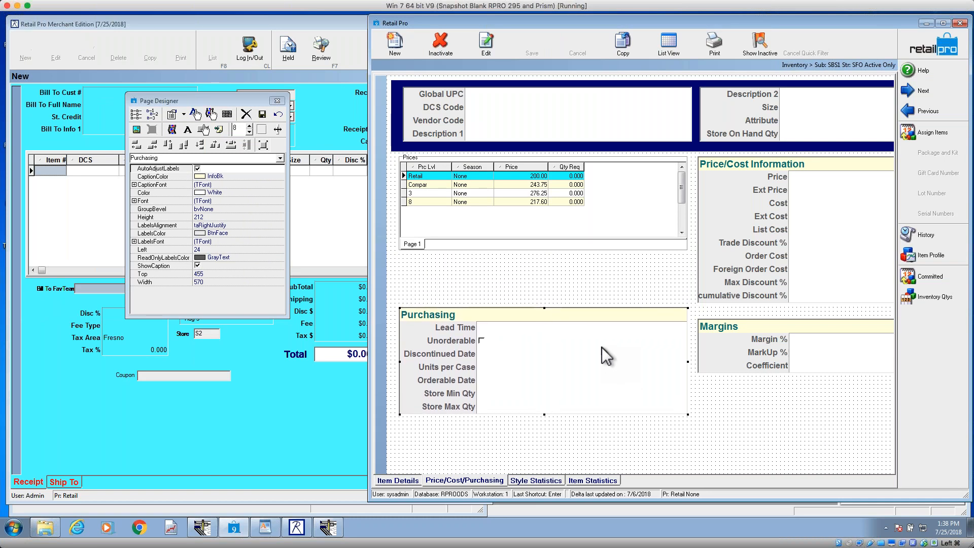
key(Down)
key(Down)
key(Down)
key(Down)
key(Down)
key(Down)
key(Down)
key(Down)
key(Down)
key(Down)
key(Down)
key(Down)
key(Down)
key(Down)
key(Down)
key(Down)
key(Down)
key(Down)
key(Down)
key(Down)
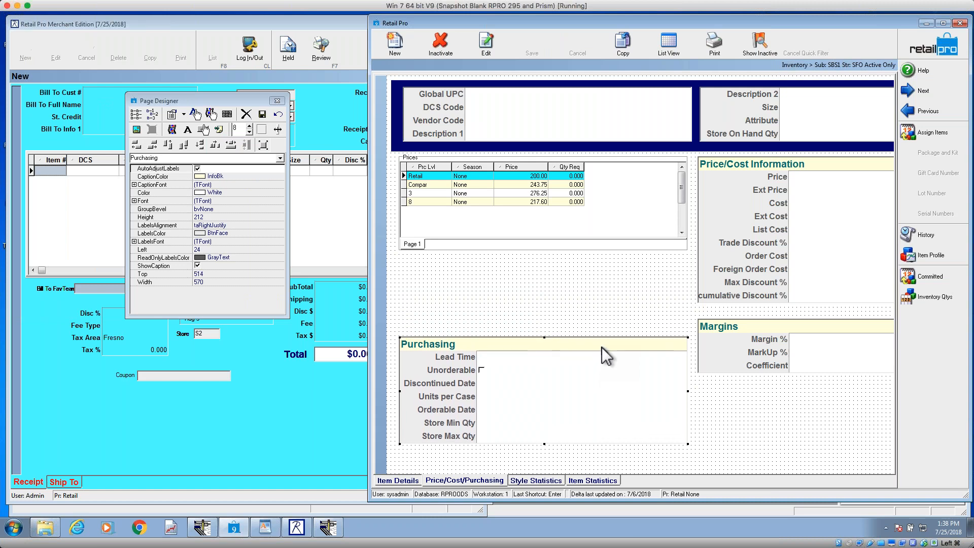
Step: Move the Purchasing group back up beneath the Prices grid to about Top 376
key(Up)
key(Up)
key(Up)
key(Up)
key(Up)
key(Up)
key(Up)
key(Up)
key(Up)
key(Up)
key(Up)
key(Up)
key(Up)
key(Up)
key(Up)
key(Up)
key(Up)
key(Up)
key(Up)
key(Up)
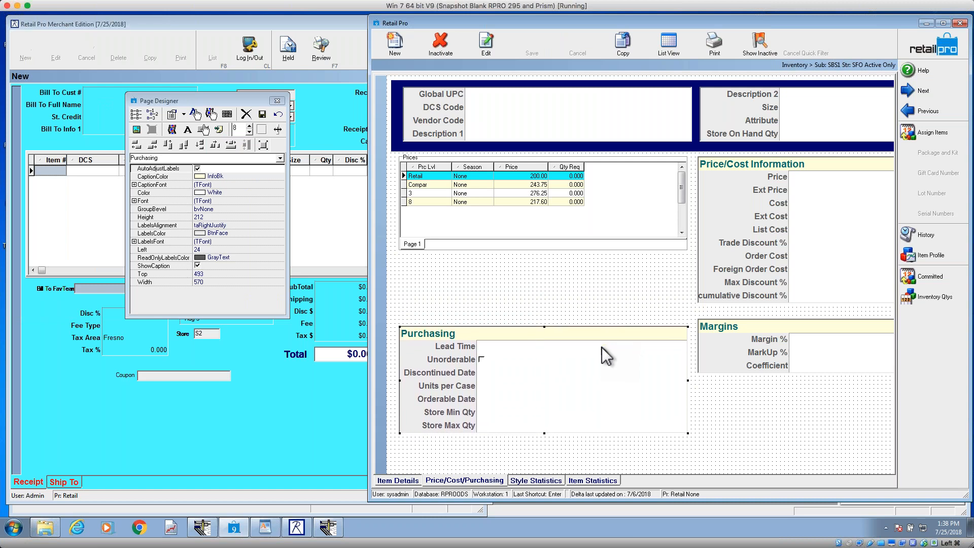
key(Up)
key(Up)
key(Up)
key(Up)
key(Up)
key(Up)
key(Up)
key(Up)
key(Up)
key(Up)
key(Up)
key(Up)
key(Up)
key(Up)
key(Up)
key(Up)
key(Up)
key(Up)
key(Up)
key(Up)
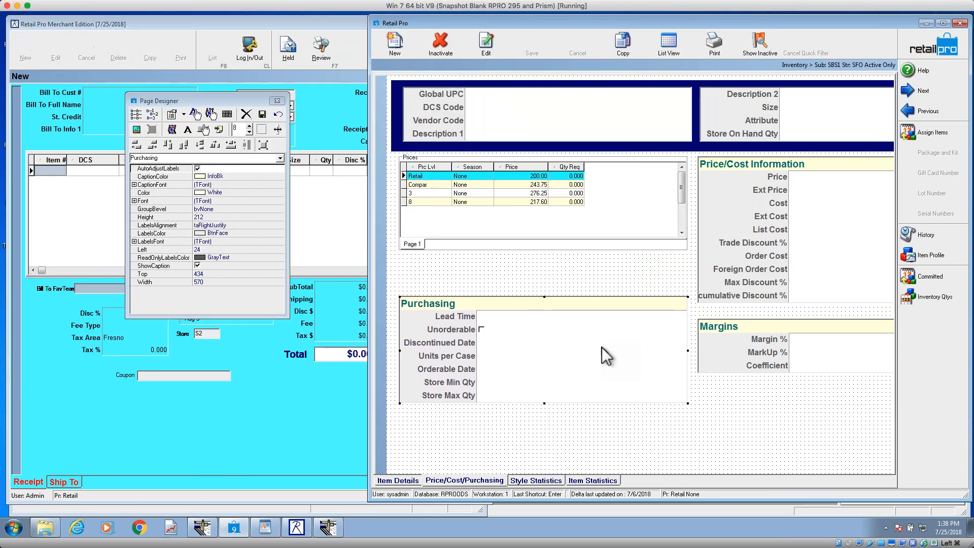
key(Up)
key(Up)
key(Up)
key(Up)
key(Up)
key(Up)
key(Up)
key(Up)
key(Up)
key(Up)
key(Up)
key(Up)
key(Up)
key(Up)
key(Up)
key(Up)
key(Up)
key(Up)
key(Up)
key(Up)
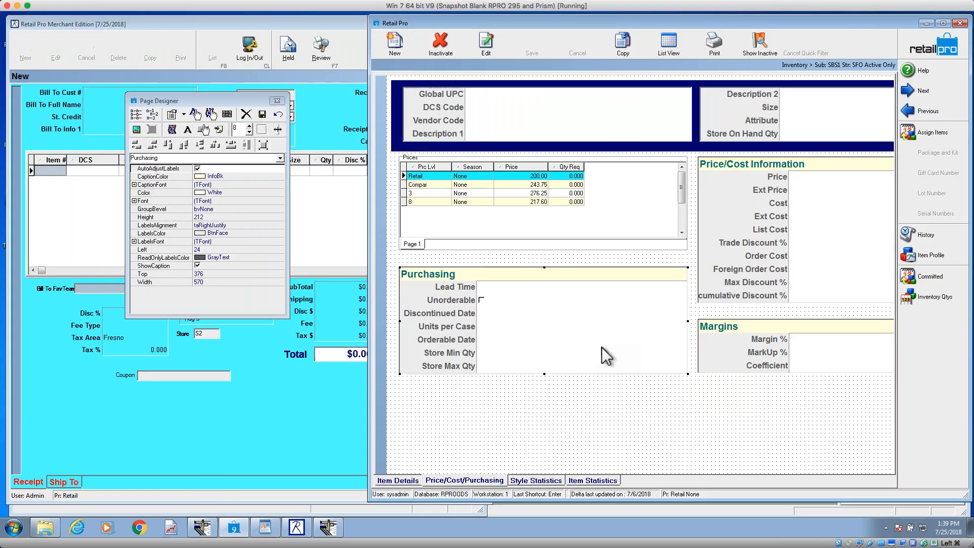
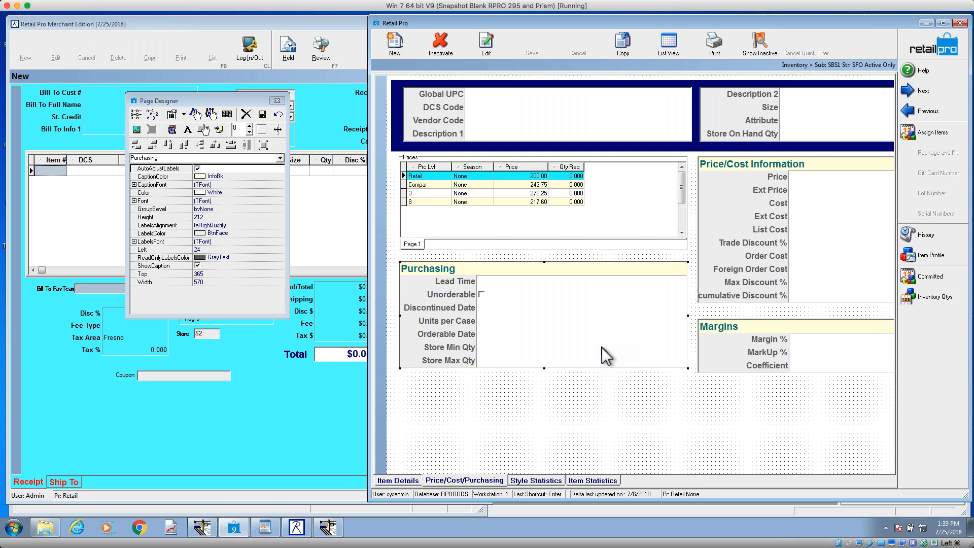
Step: Lower the Purchasing group to about Top 429 and bring it back up beneath the Prices grid to about Top 373
key(ctrl+Down)
key(ctrl+Down)
key(ctrl+Down)
key(ctrl+Down)
key(ctrl+Down)
key(ctrl+Down)
key(ctrl+Down)
key(ctrl+Down)
key(ctrl+Down)
key(ctrl+Down)
key(ctrl+Down)
key(ctrl+Down)
key(ctrl+Down)
key(ctrl+Down)
key(ctrl+Down)
key(ctrl+Down)
key(ctrl+Down)
key(ctrl+Down)
key(ctrl+Down)
key(ctrl+Down)
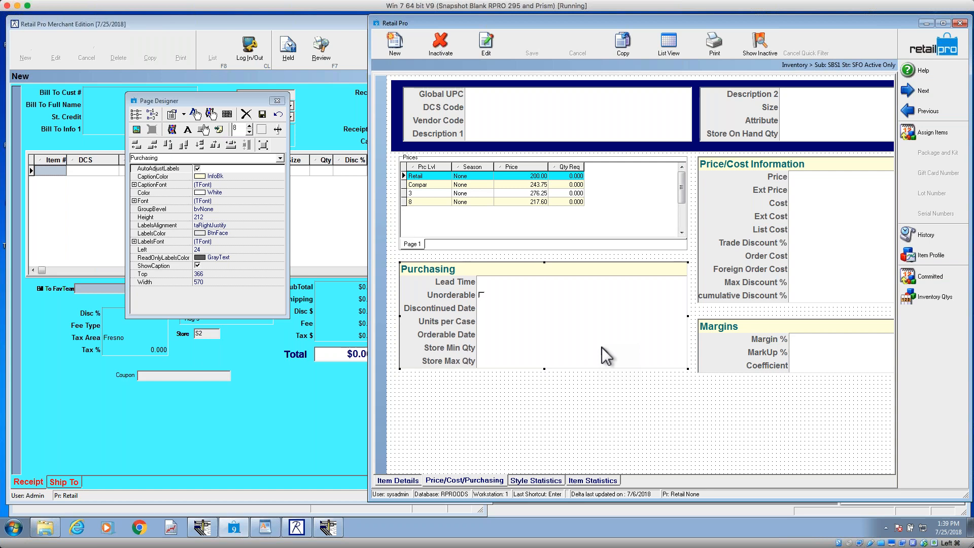
key(ctrl+Down)
key(ctrl+Down)
key(ctrl+Down)
key(ctrl+Down)
key(ctrl+Down)
key(ctrl+Down)
key(ctrl+Down)
key(ctrl+Down)
key(ctrl+Down)
key(ctrl+Down)
key(ctrl+Down)
key(ctrl+Down)
key(ctrl+Down)
key(ctrl+Down)
key(ctrl+Down)
key(ctrl+Down)
key(ctrl+Down)
key(ctrl+Down)
key(ctrl+Down)
key(ctrl+Down)
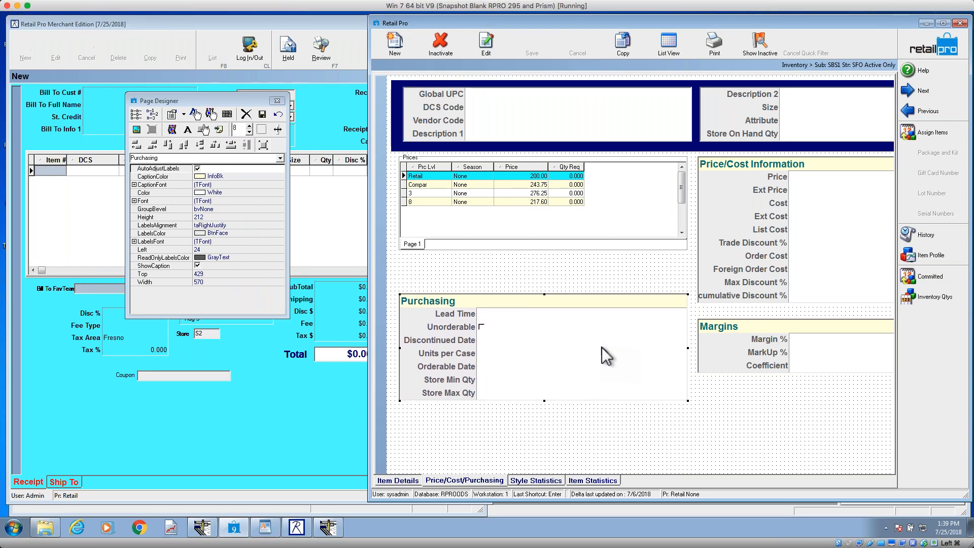
drag(574, 341, 574, 317)
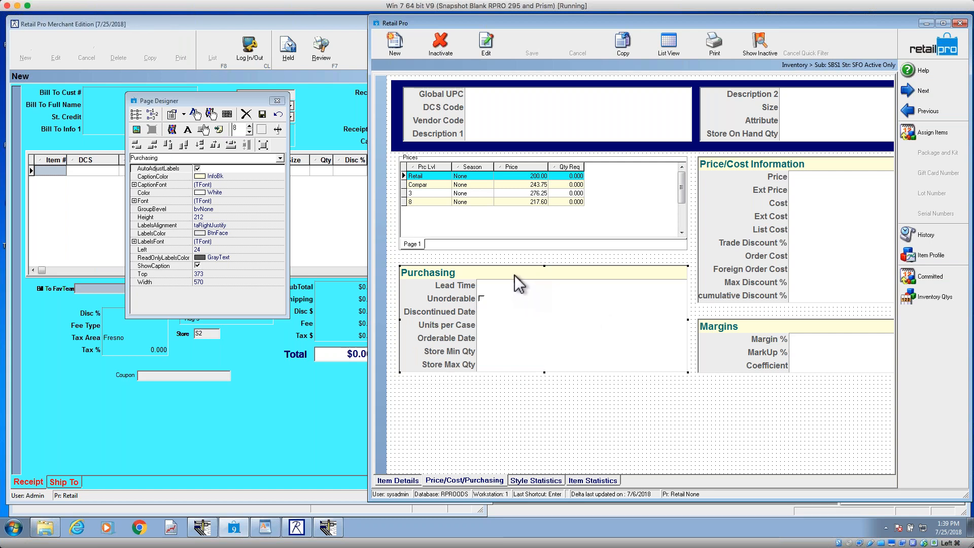
Step: Align the left edges of the Prices grid and the Purchasing group
click(513, 224)
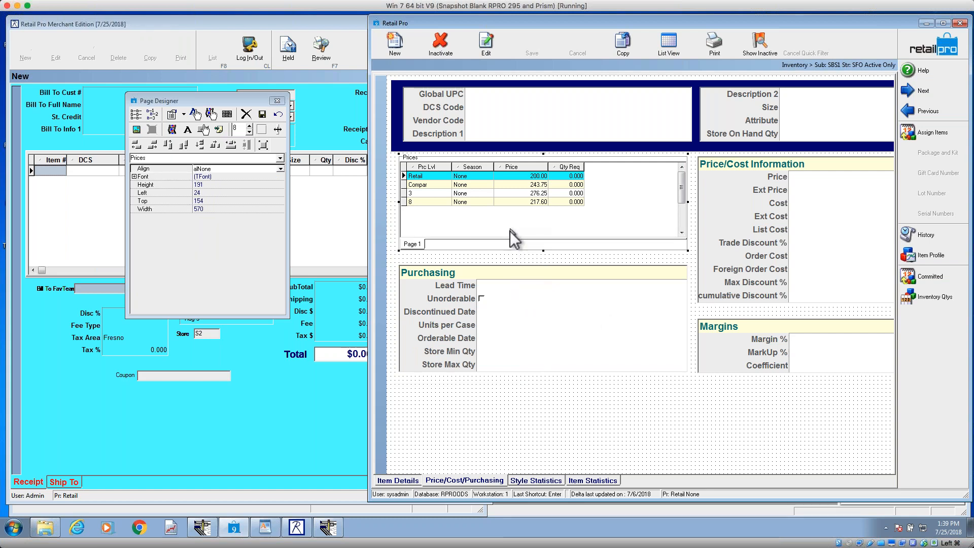
shift+click(519, 343)
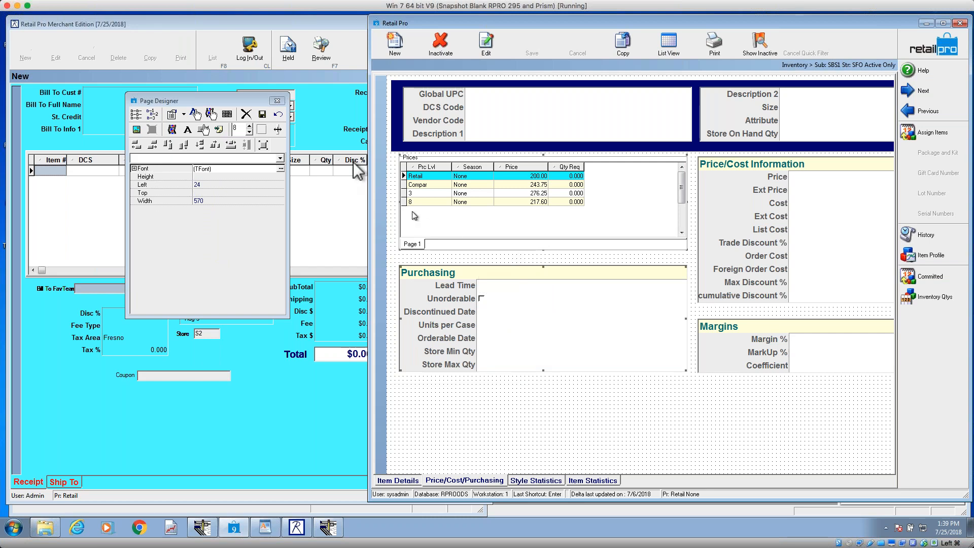
click(139, 143)
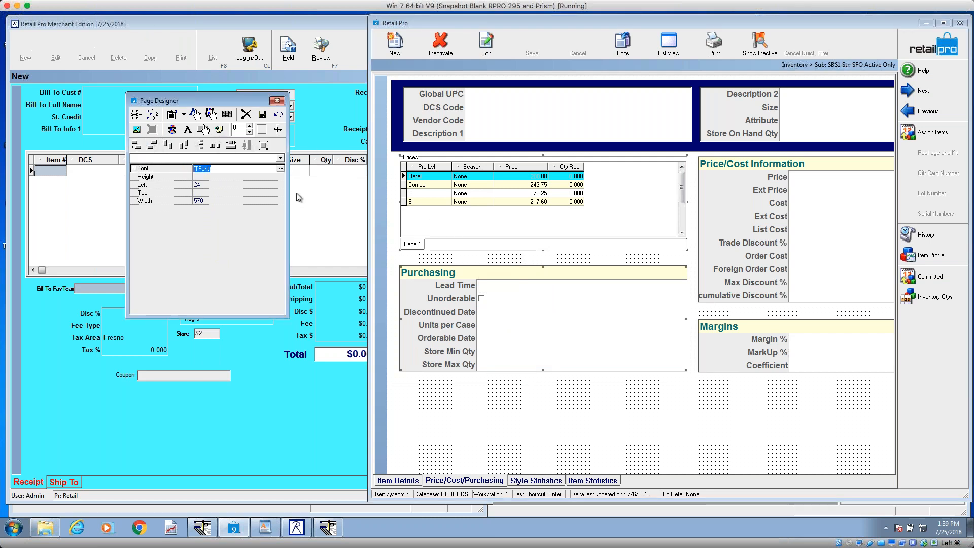
Step: Fine-tune the Purchasing group's vertical position on its own to about Top 371
click(573, 330)
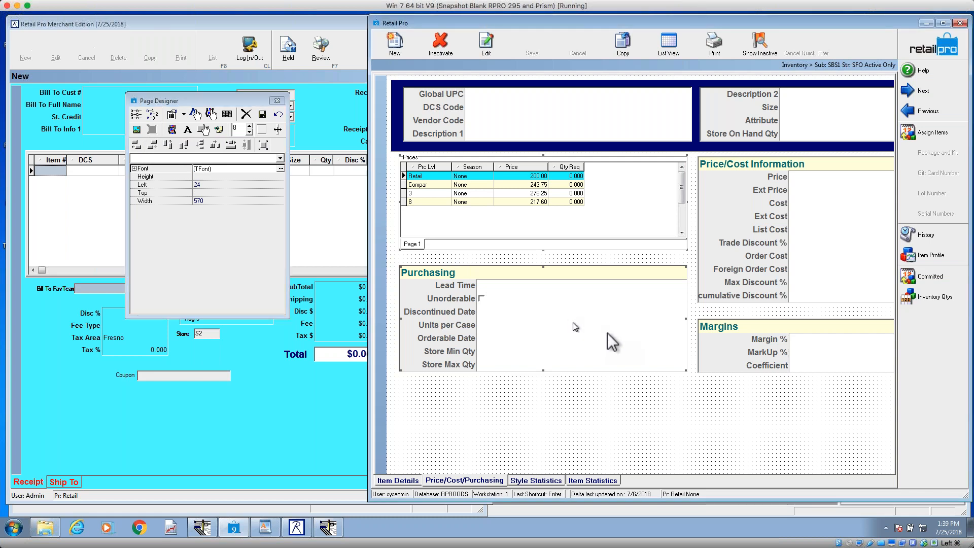
click(604, 361)
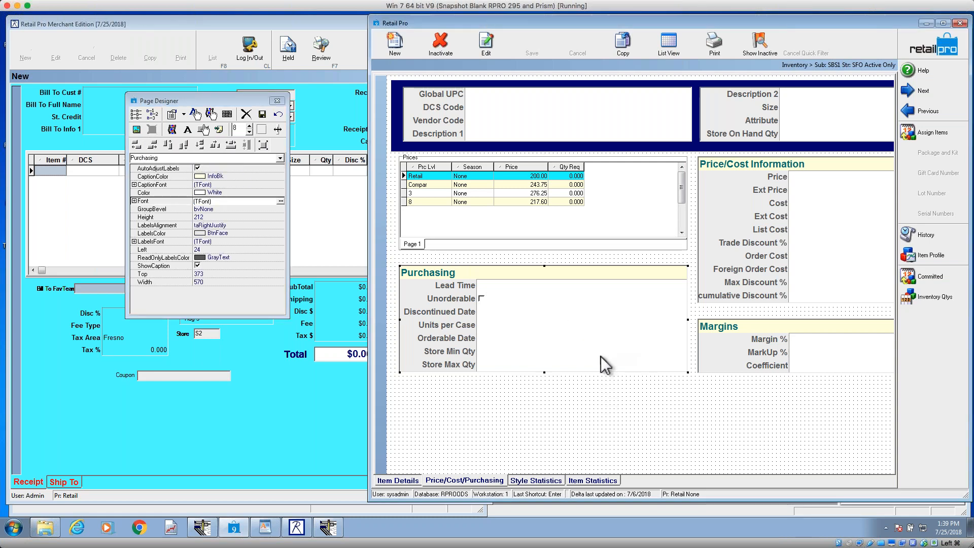
key(Up)
key(Up)
key(Up)
key(Up)
key(Up)
key(Up)
key(Up)
key(Up)
key(Up)
key(Up)
key(Up)
key(Up)
key(Up)
key(Up)
key(Up)
key(Up)
key(Up)
key(Up)
key(Up)
key(Up)
key(Up)
key(Up)
key(Up)
key(Up)
key(Up)
key(Down)
key(Down)
key(Down)
key(Down)
key(Down)
key(Down)
key(Down)
key(Down)
key(Down)
key(Down)
key(Down)
key(Down)
key(Down)
key(Down)
key(Down)
key(Down)
key(Down)
key(Down)
key(Down)
key(Down)
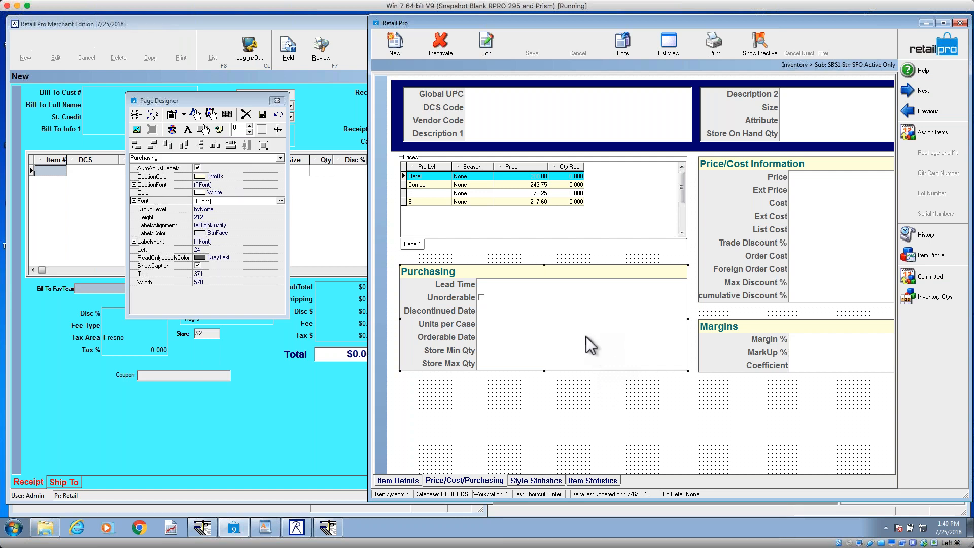
Step: Narrow the Purchasing group to a width of about 463, keeping its left edge in place
key(shift+Left)
key(shift+Left)
key(shift+Left)
key(shift+Left)
key(shift+Left)
key(shift+Left)
key(shift+Left)
key(shift+Left)
key(shift+Left)
key(shift+Left)
key(shift+Left)
key(shift+Left)
key(shift+Left)
key(shift+Left)
key(shift+Left)
key(shift+Left)
key(shift+Left)
key(shift+Left)
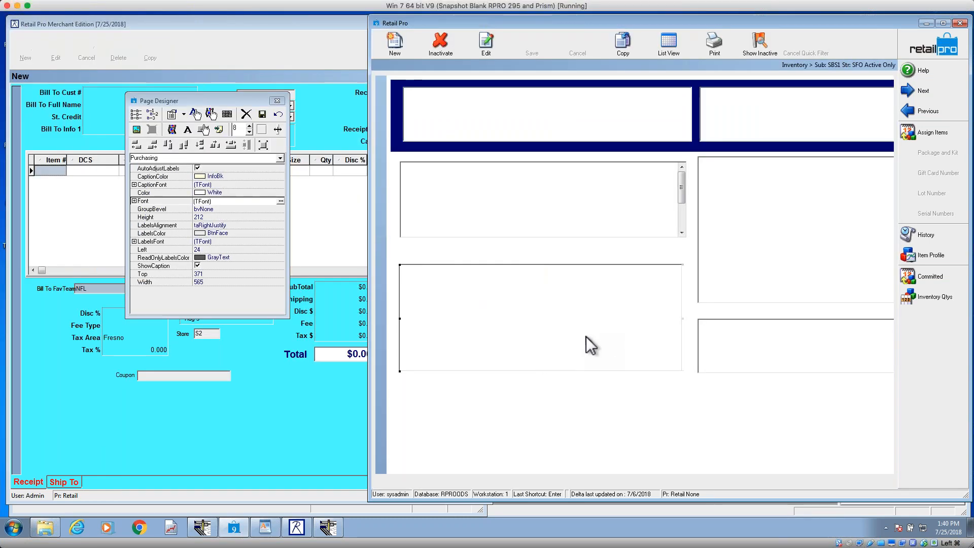
key(shift+Left)
key(shift+Left)
key(shift+Left)
key(shift+Left)
key(shift+Left)
key(shift+Left)
key(shift+Left)
key(shift+Left)
key(shift+Left)
key(shift+Left)
key(shift+Left)
key(shift+Left)
key(shift+Left)
key(shift+Left)
key(shift+Left)
key(shift+Left)
key(shift+Left)
key(shift+Left)
key(shift+Left)
key(shift+Left)
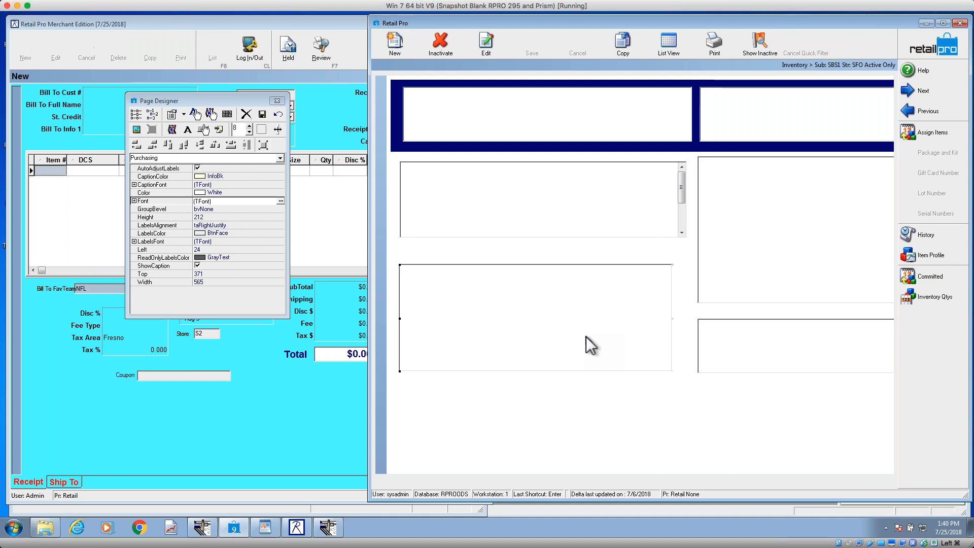
key(shift+Left)
key(shift+Left)
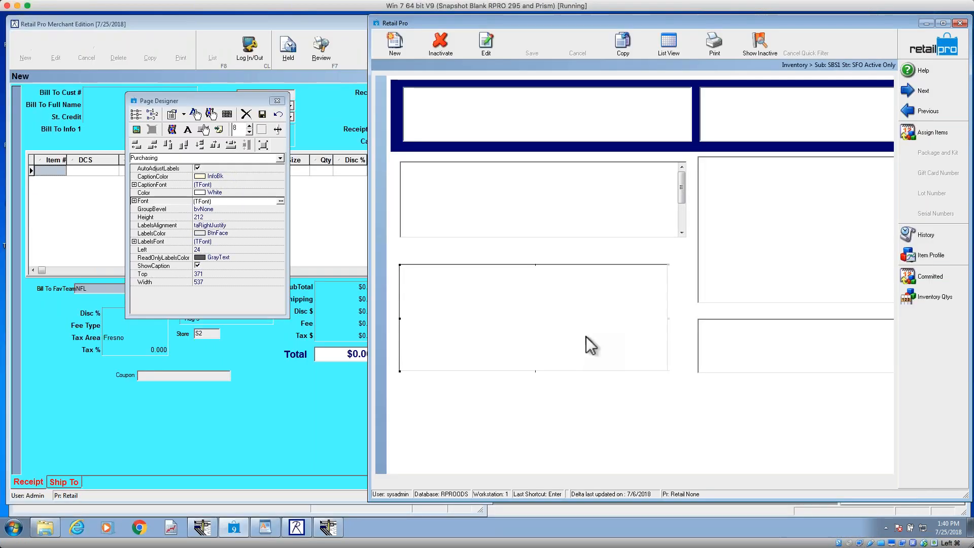
key(shift+Left)
key(shift+Left)
key(shift+Left)
key(shift+Left)
key(shift+Left)
key(shift+Left)
key(shift+Left)
key(shift+Left)
key(shift+Left)
key(shift+Left)
key(shift+Left)
key(shift+Left)
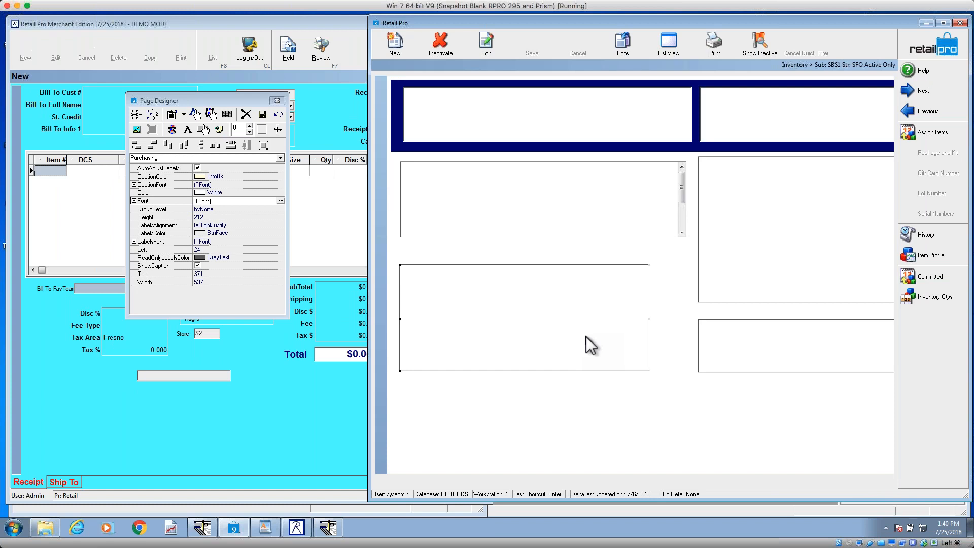
key(shift+Left)
key(shift+Left)
key(shift+Left)
key(shift+Left)
key(shift+Left)
key(shift+Left)
key(shift+Left)
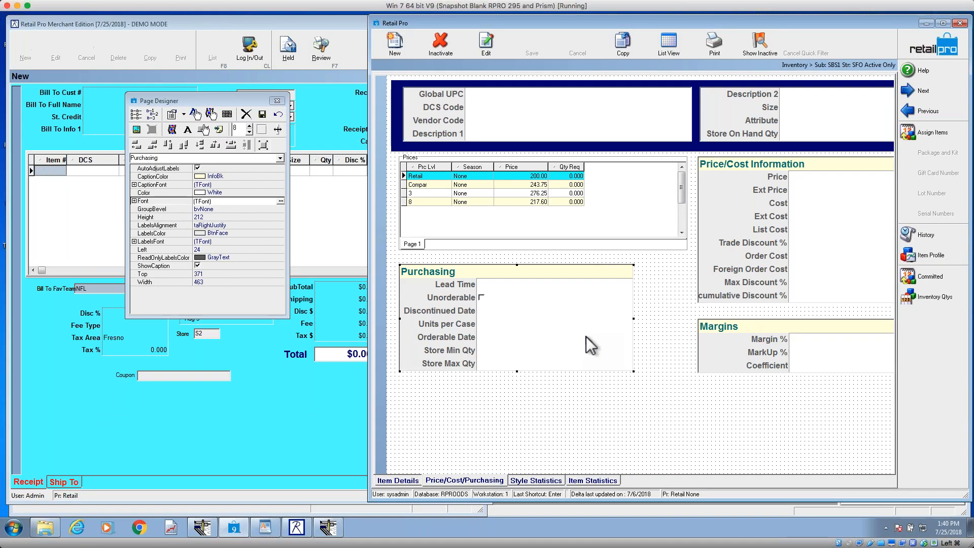
Step: Shorten the Prices grid to a height of about 138
click(444, 195)
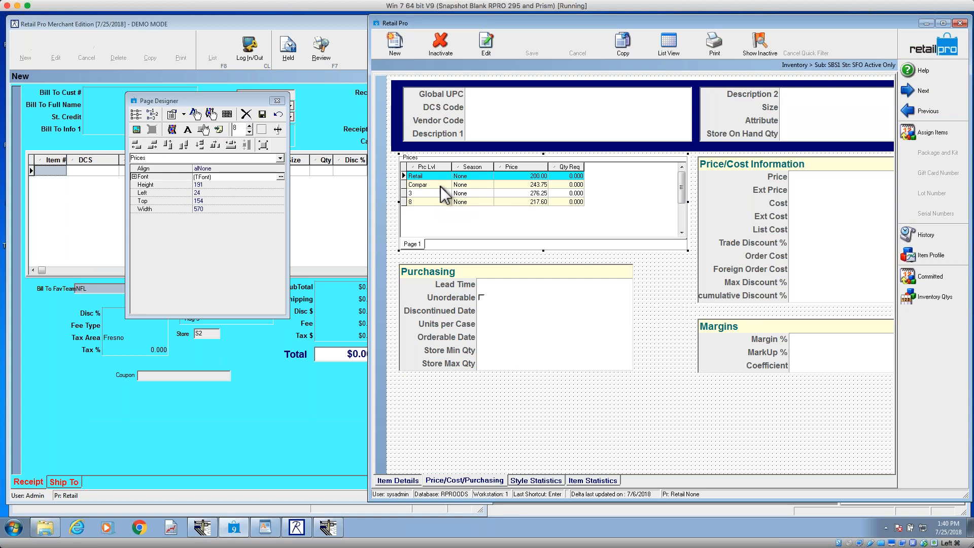
key(shift+Up)
key(shift+Up)
key(shift+Up)
key(shift+Up)
key(shift+Up)
key(shift+Up)
key(shift+Up)
key(shift+Up)
key(shift+Up)
key(shift+Up)
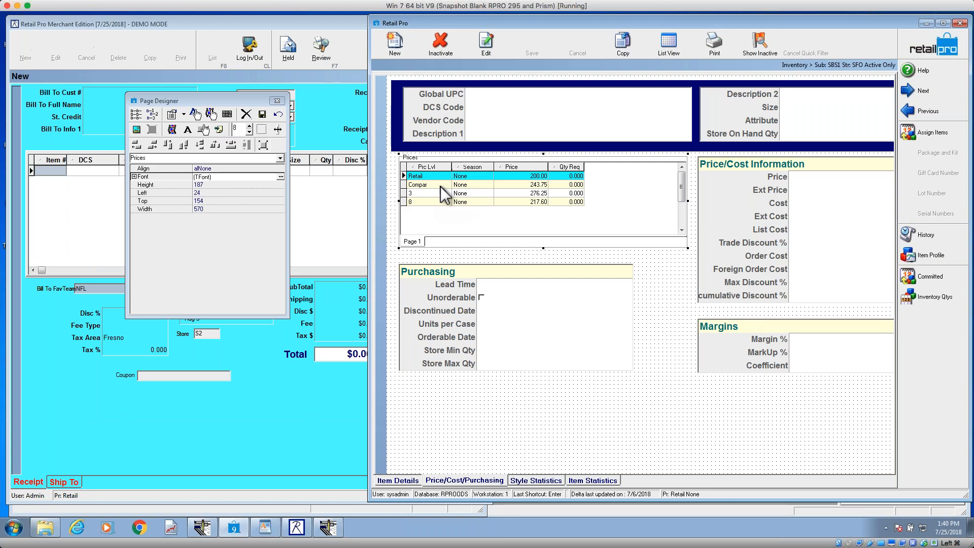
key(shift+Up)
key(shift+Up)
key(shift+Up)
key(shift+Up)
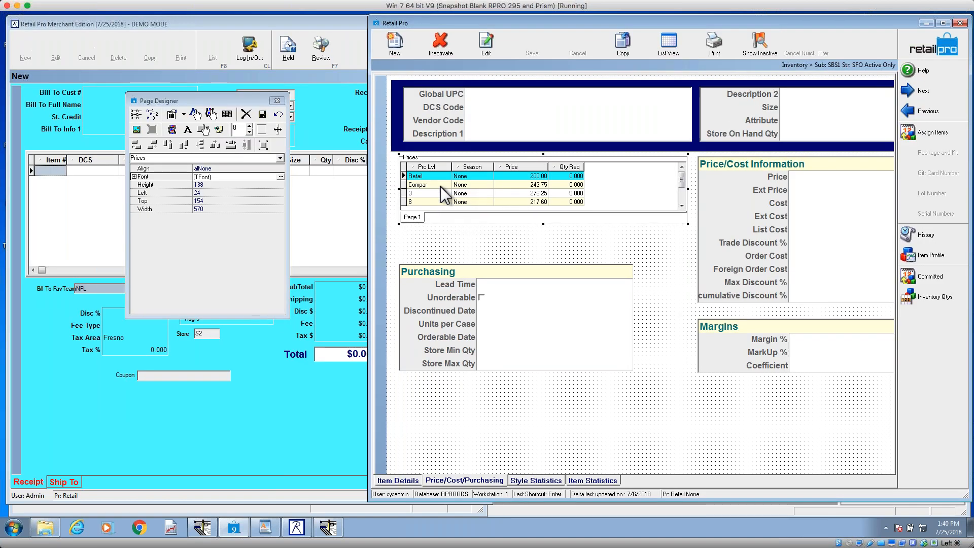
Step: Stretch the Prices grid down toward the Purchasing group to a height of about 196
key(shift+Down)
key(shift+Down)
key(shift+Down)
key(shift+Down)
key(shift+Down)
key(shift+Down)
key(shift+Down)
key(shift+Down)
key(shift+Down)
key(shift+Down)
key(shift+Down)
key(shift+Down)
key(shift+Down)
key(shift+Down)
key(shift+Down)
key(shift+Down)
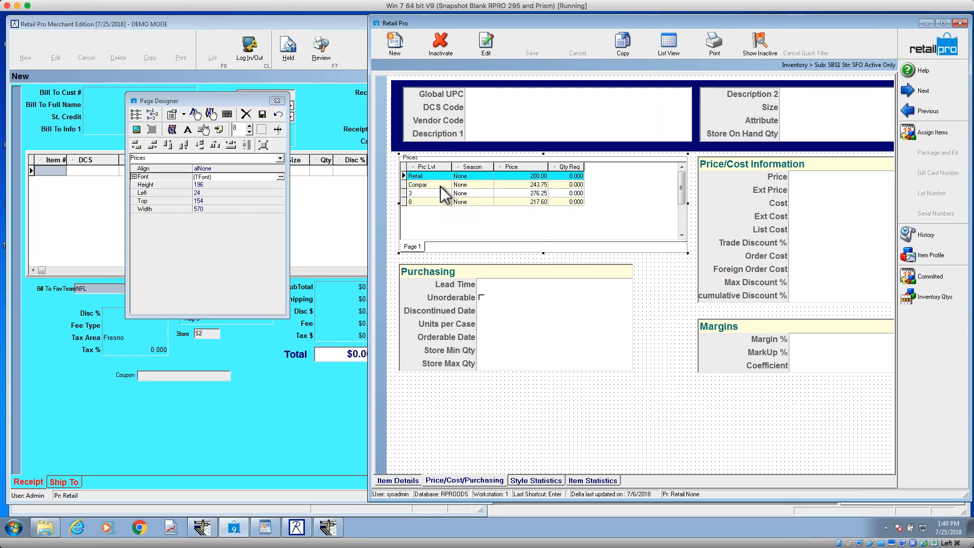
Step: Make the Purchasing group the same width as the Prices grid and save the page design
click(536, 336)
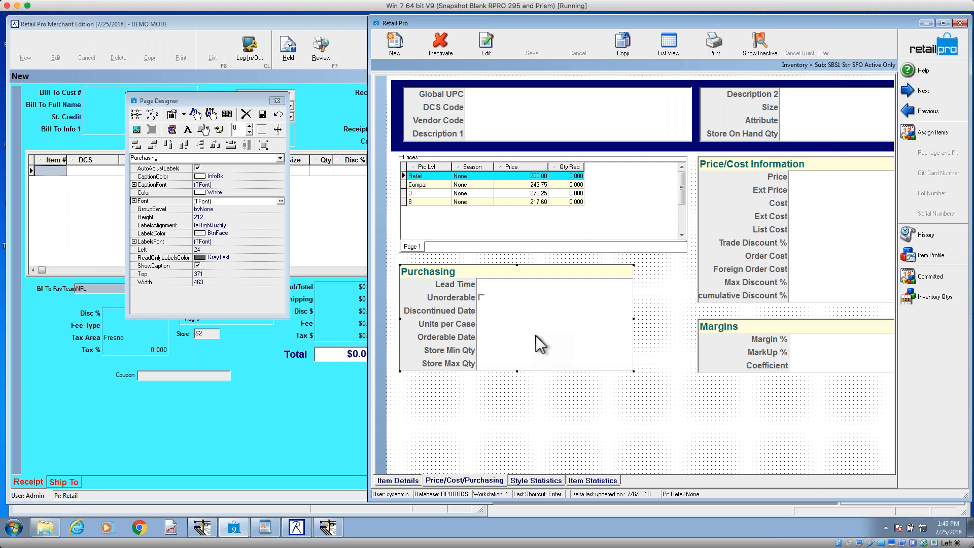
click(538, 242)
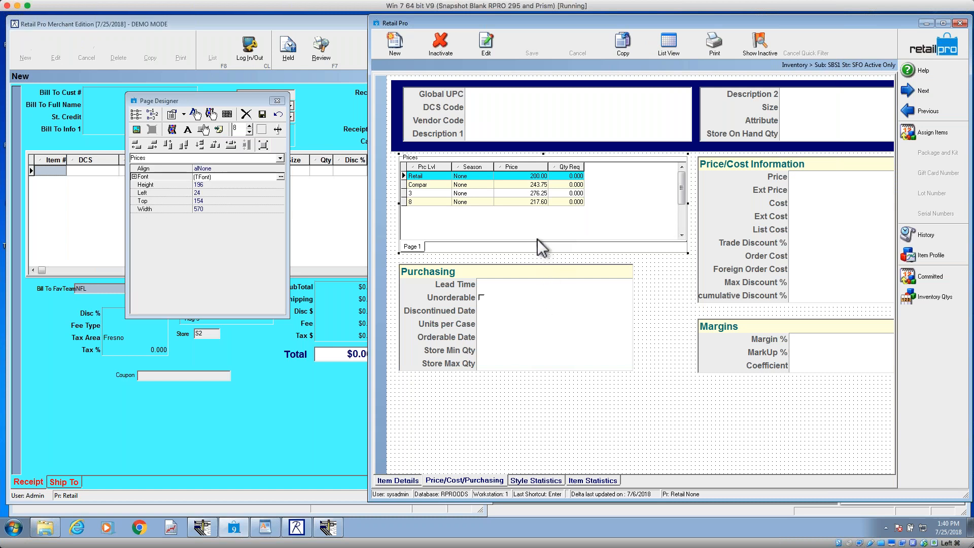
shift+click(527, 312)
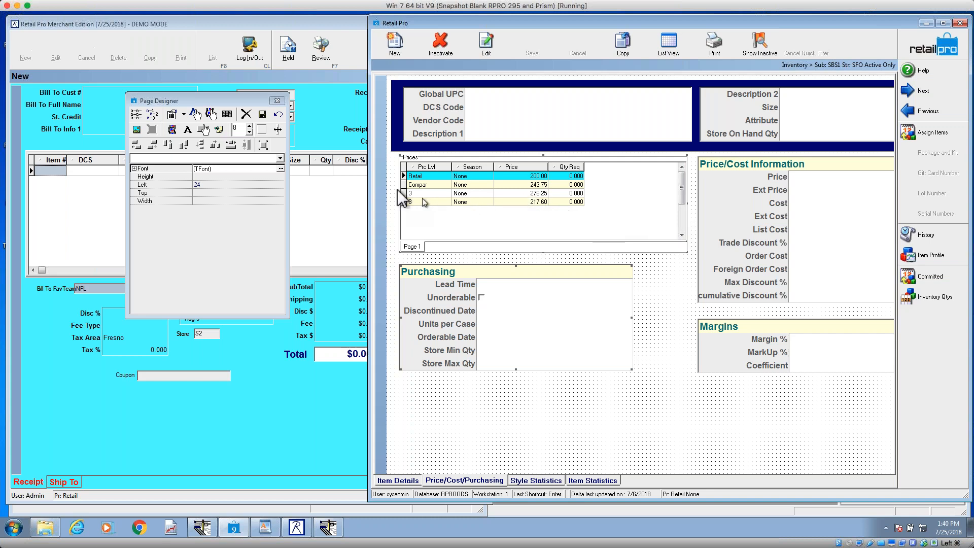
click(231, 144)
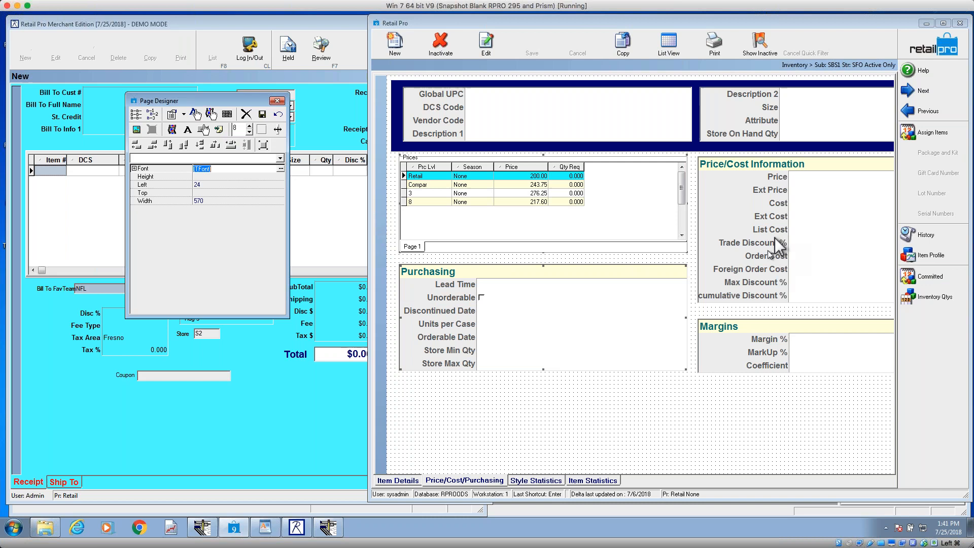
click(262, 115)
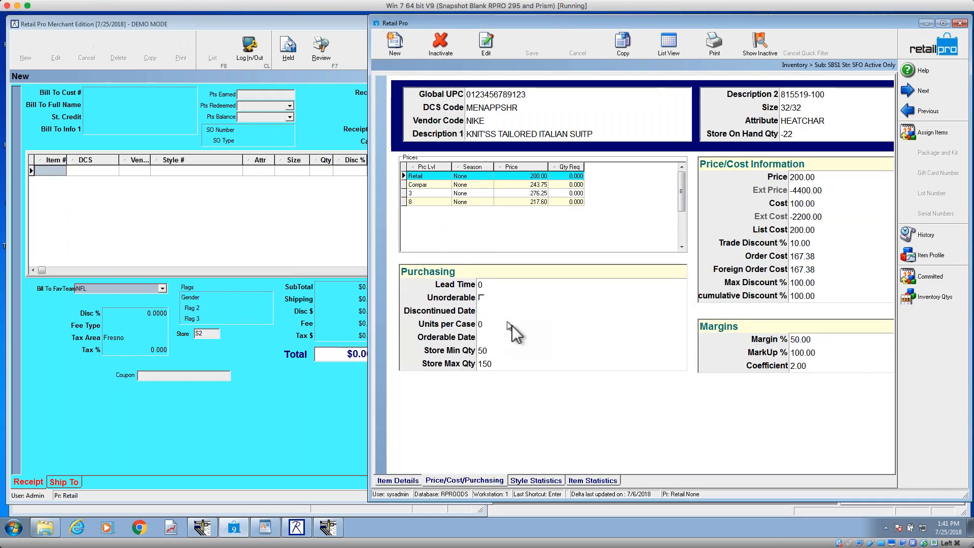
Step: Reopen Page Designer on the Price/Cost/Purchasing page and hide and restore its object properties list
right_click(548, 381)
mouse_move(588, 388)
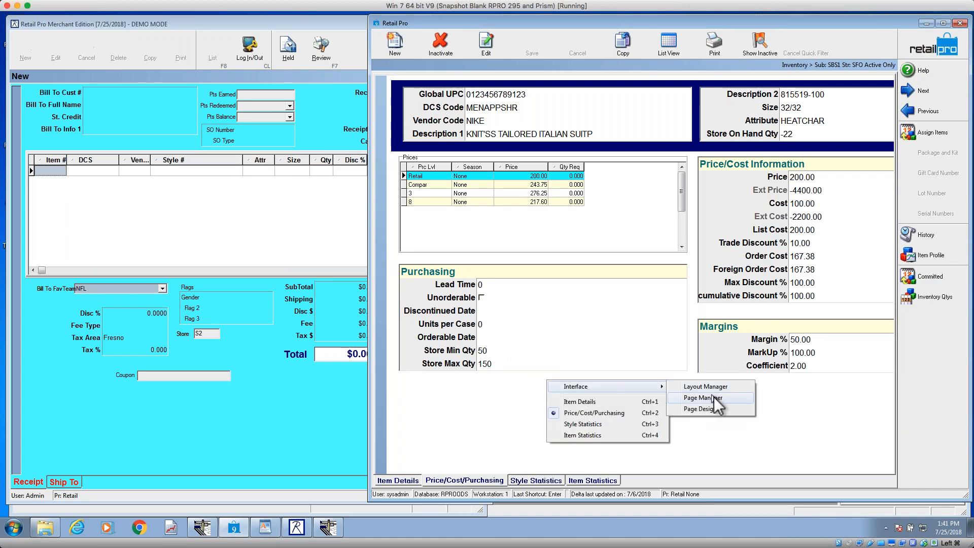
click(708, 407)
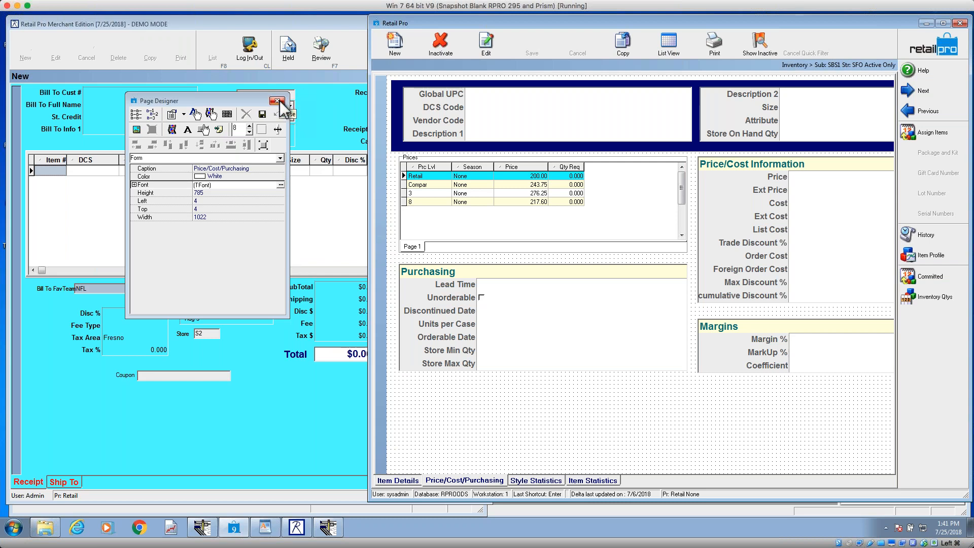
click(174, 117)
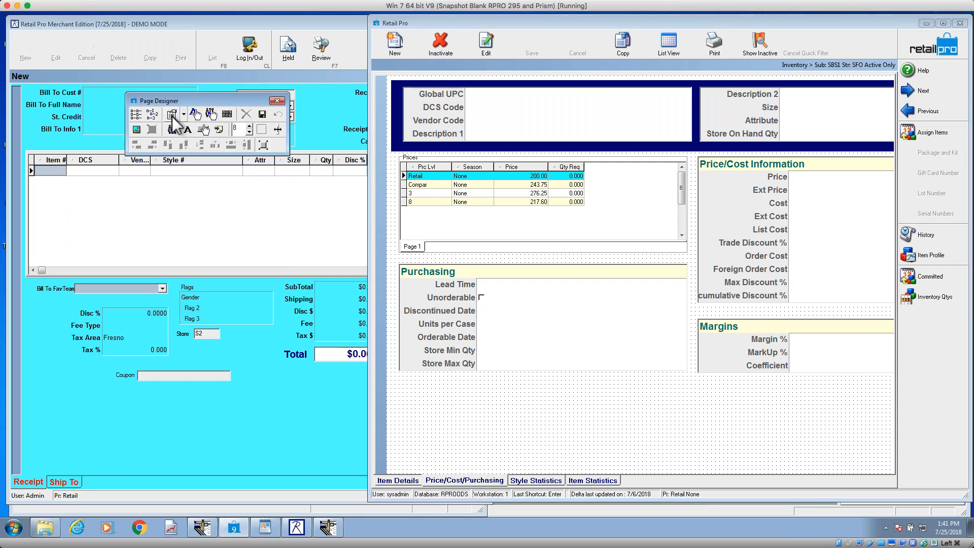
click(173, 117)
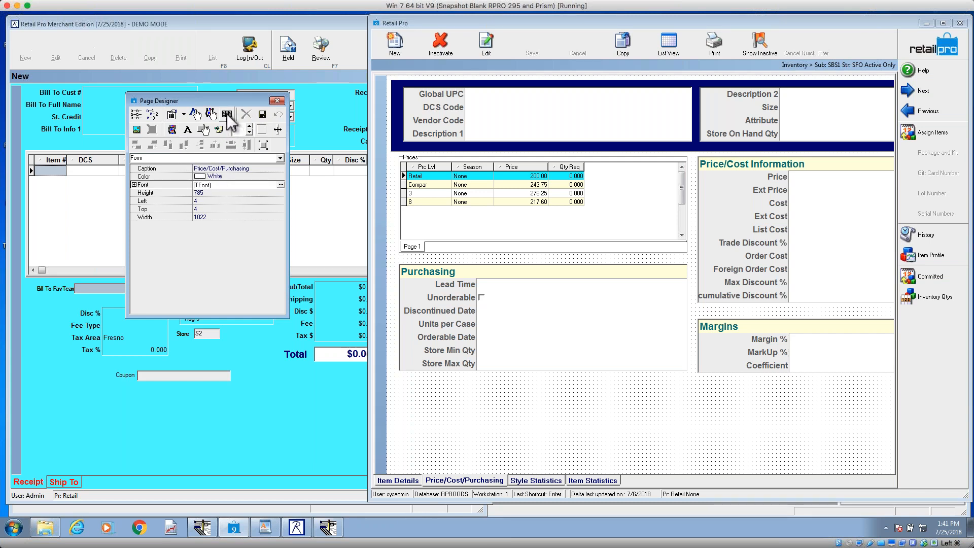
Step: Add a navigator panel about 282 wide and 142 high below the Purchasing group at Left 104, Top 592, and save the page
click(227, 115)
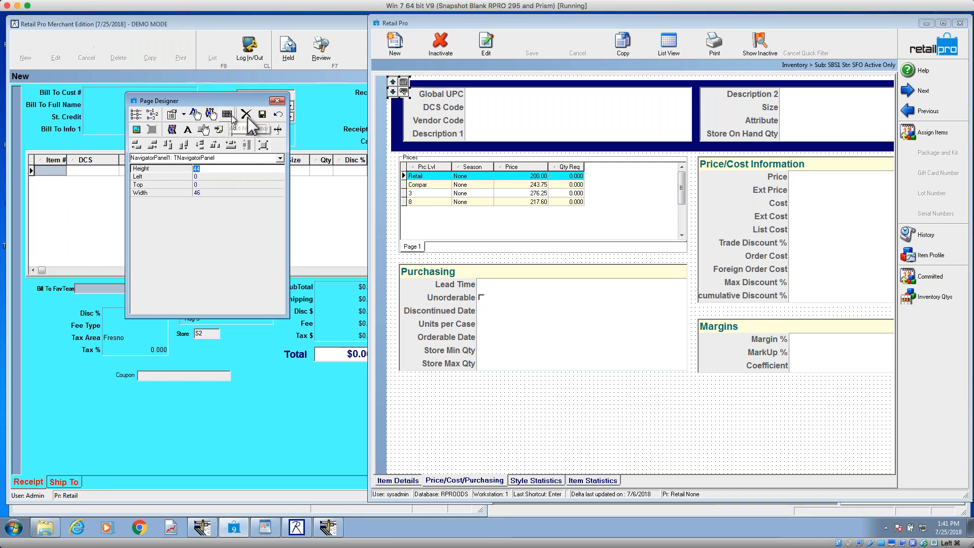
click(403, 91)
drag(406, 96, 463, 421)
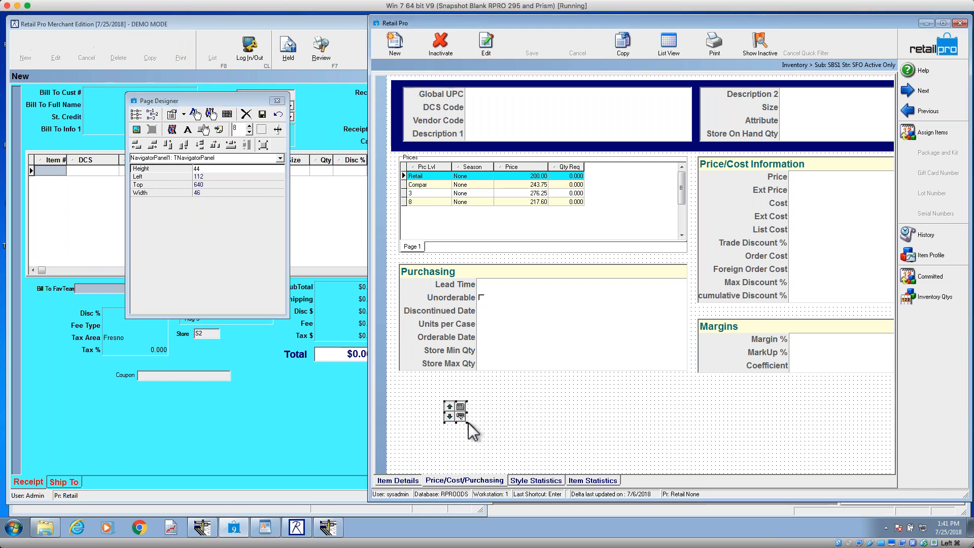
drag(467, 421, 584, 469)
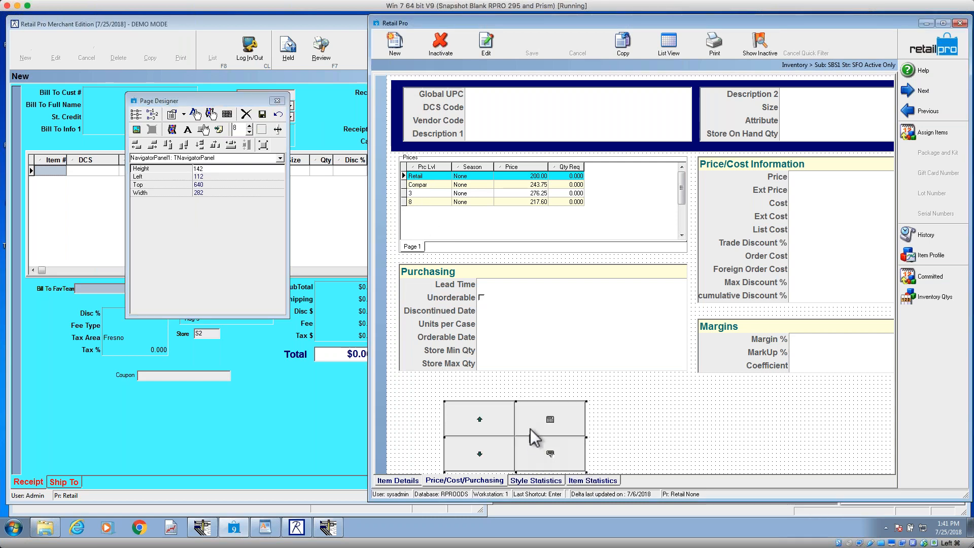
drag(519, 423, 515, 399)
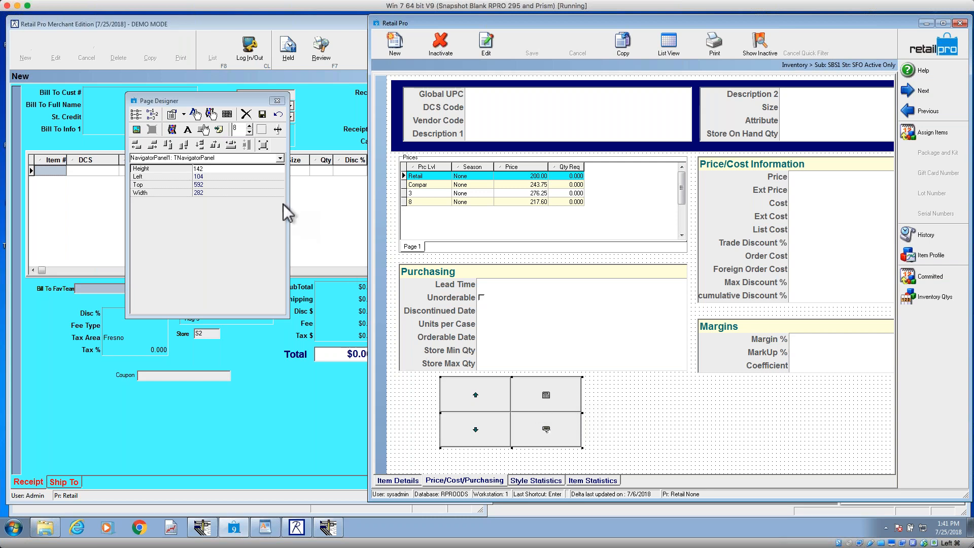
click(262, 115)
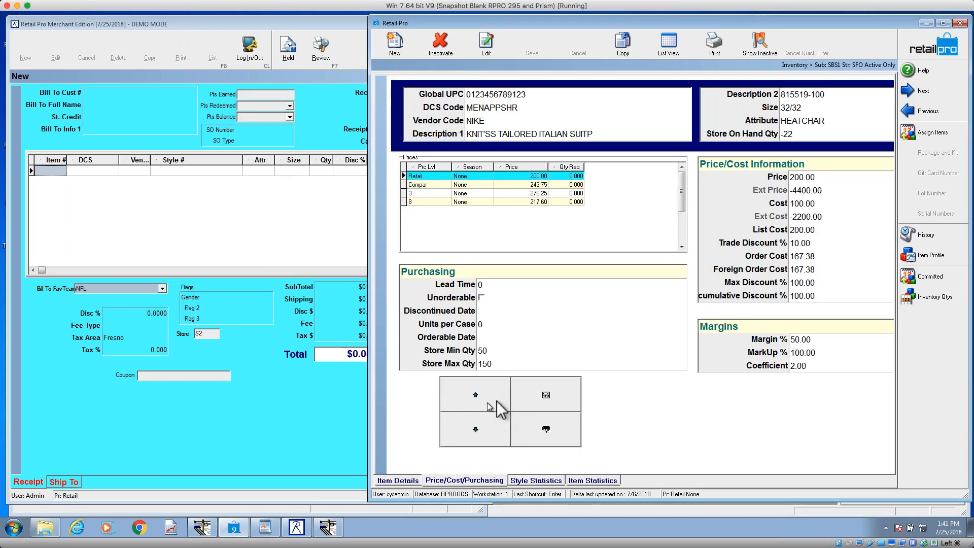
Step: Test the navigator panel's up and down arrows on the Prices grid, starting from price level 3
click(432, 192)
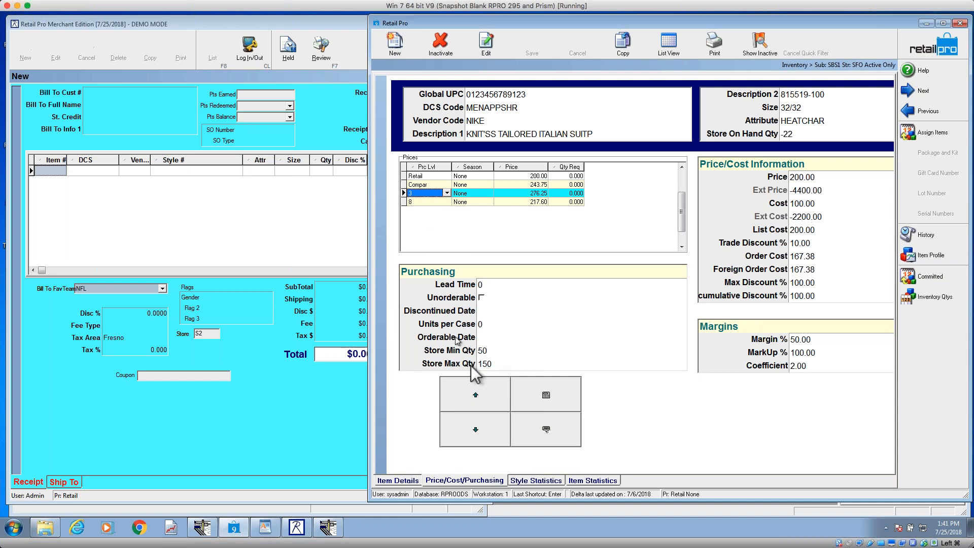
click(489, 398)
click(490, 399)
click(480, 426)
click(482, 427)
click(481, 427)
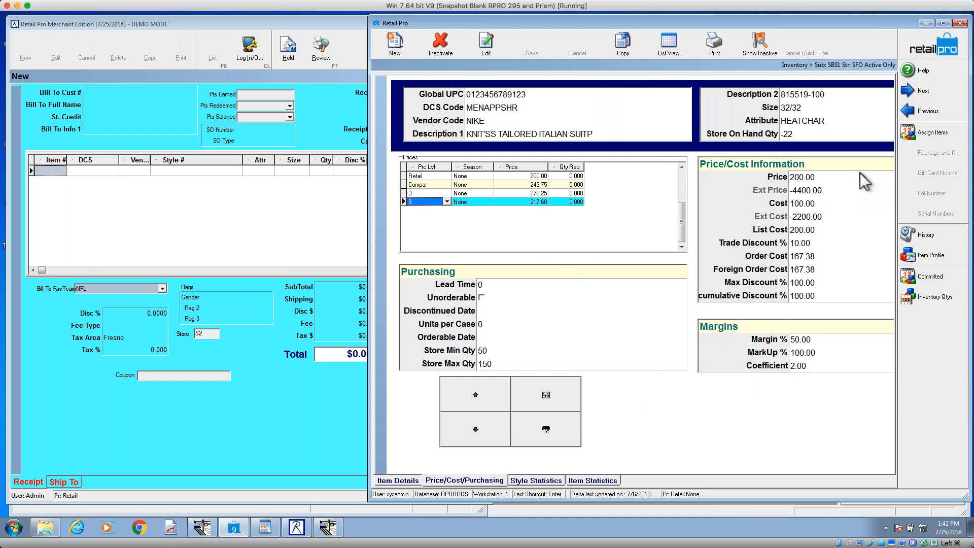
right_click(619, 401)
mouse_move(692, 405)
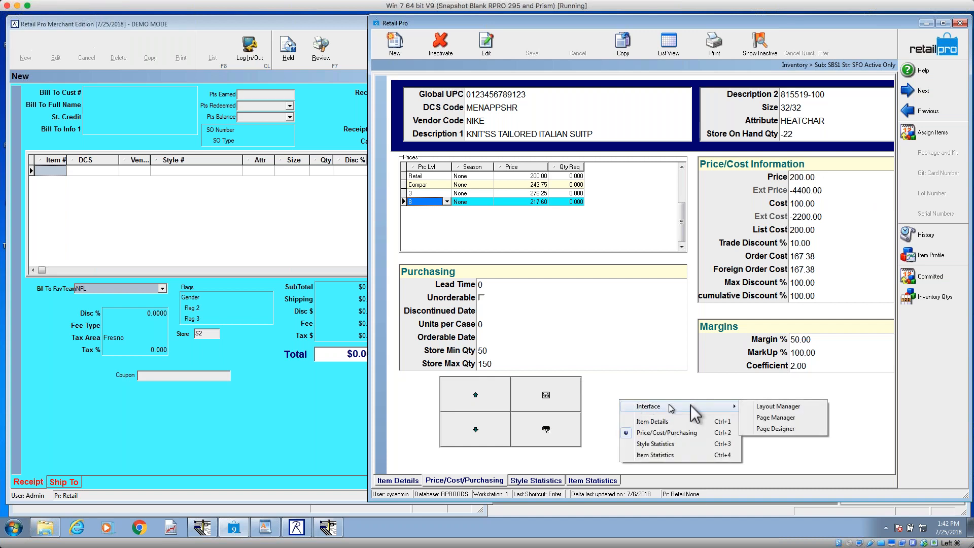
click(683, 379)
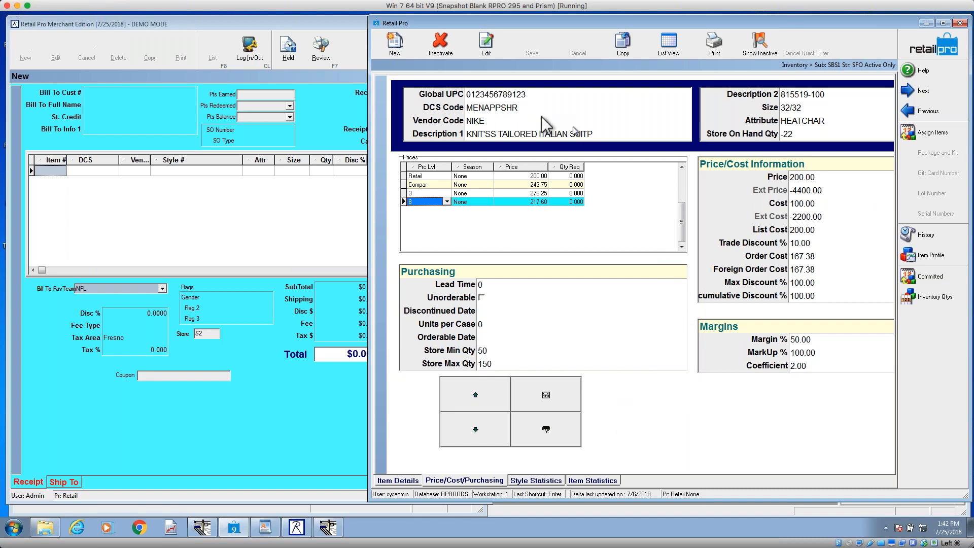
Step: Go to the Receipts area, show the selected receipt in form view and maximize the window
click(920, 46)
click(405, 55)
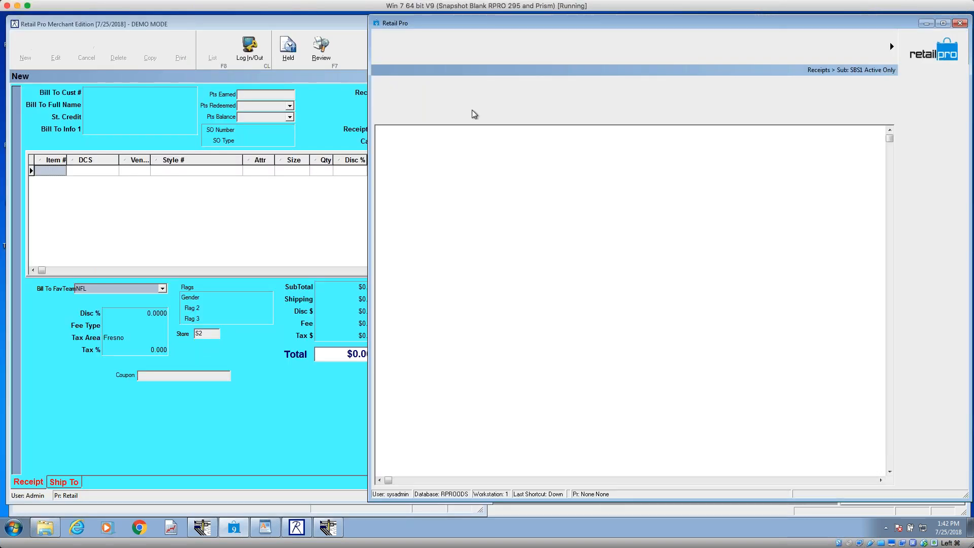
click(846, 45)
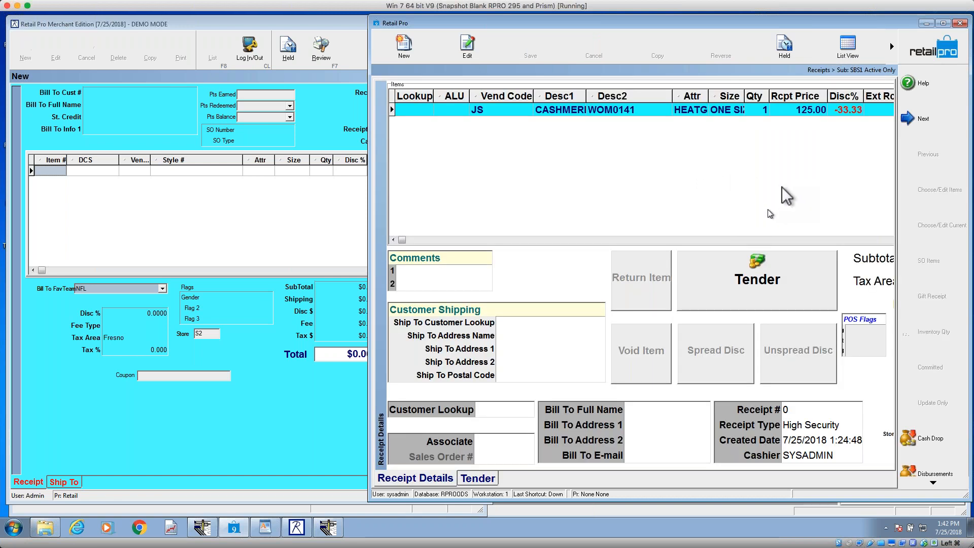
click(944, 24)
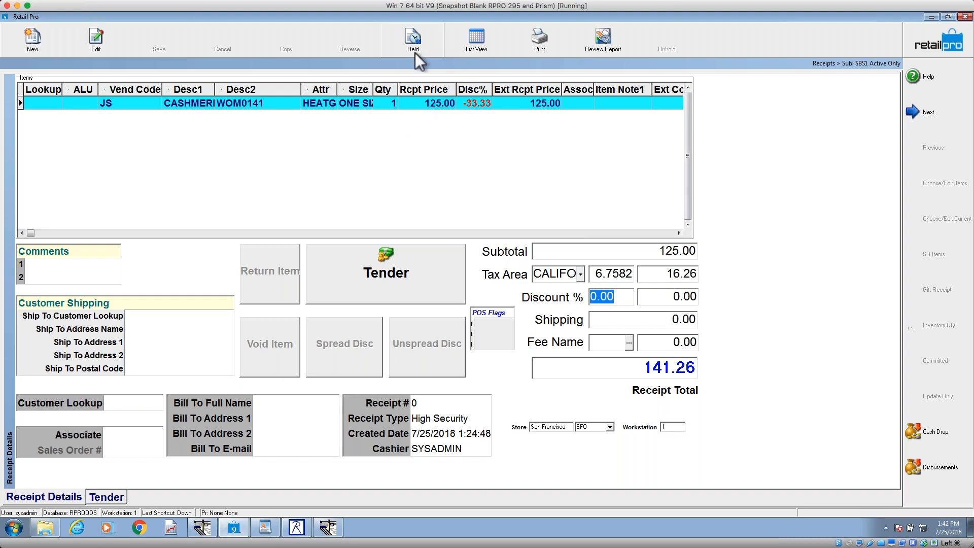
Step: In Page Designer on the Receipt Details page, add a navigator panel about 322 wide and 286 high at Left 1592, Top 24
right_click(708, 151)
mouse_move(795, 159)
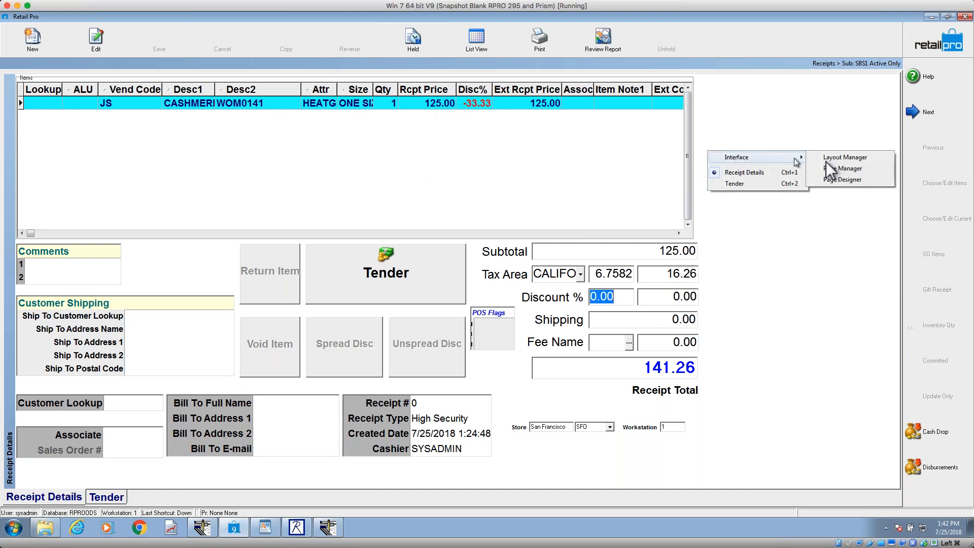
click(848, 181)
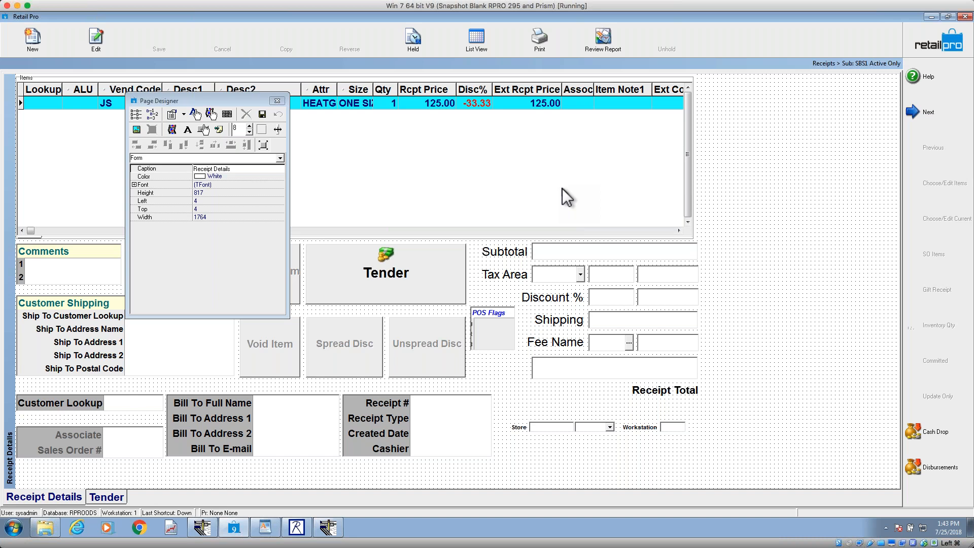
click(227, 114)
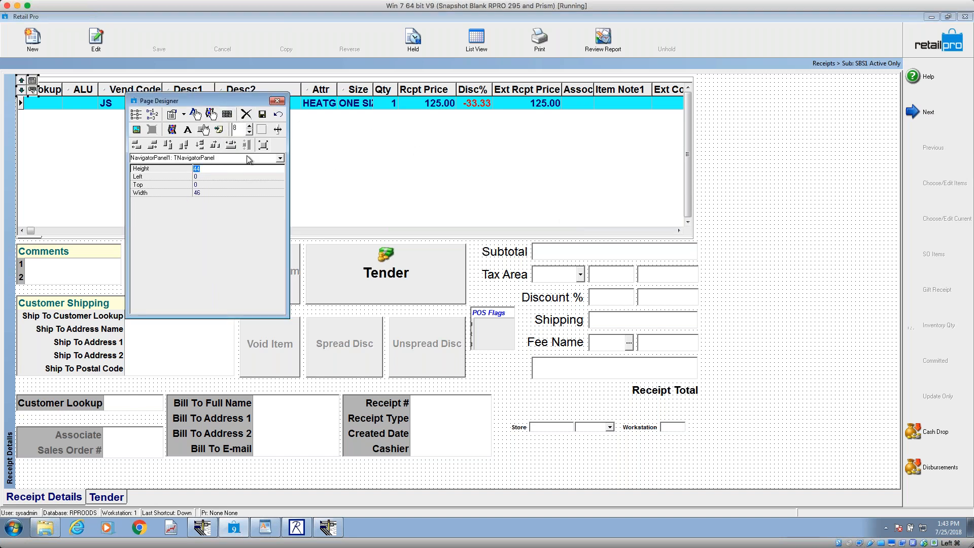
click(30, 84)
drag(116, 104, 862, 238)
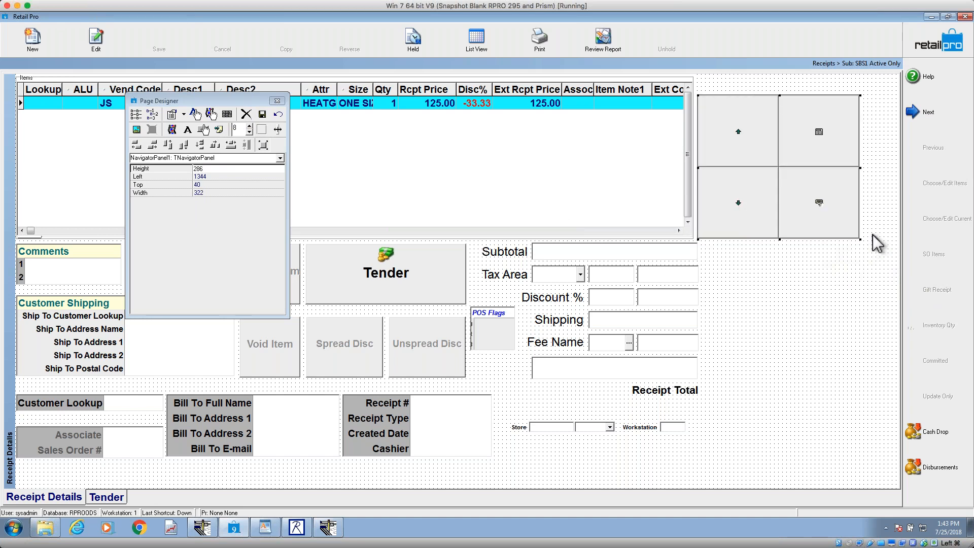
drag(776, 170, 877, 163)
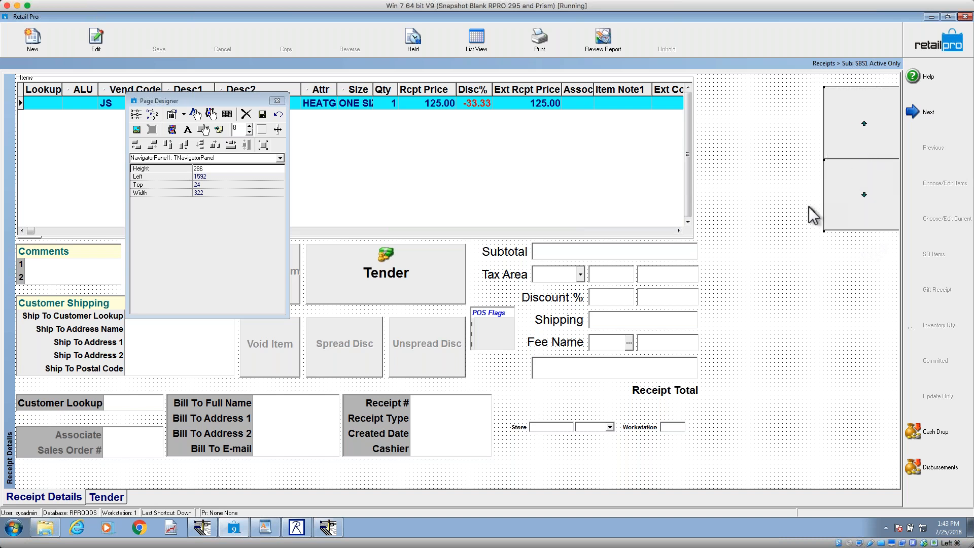
Step: Widen the Items grid to about 1577 so it reaches close to the navigator panel, and save the page design
click(655, 189)
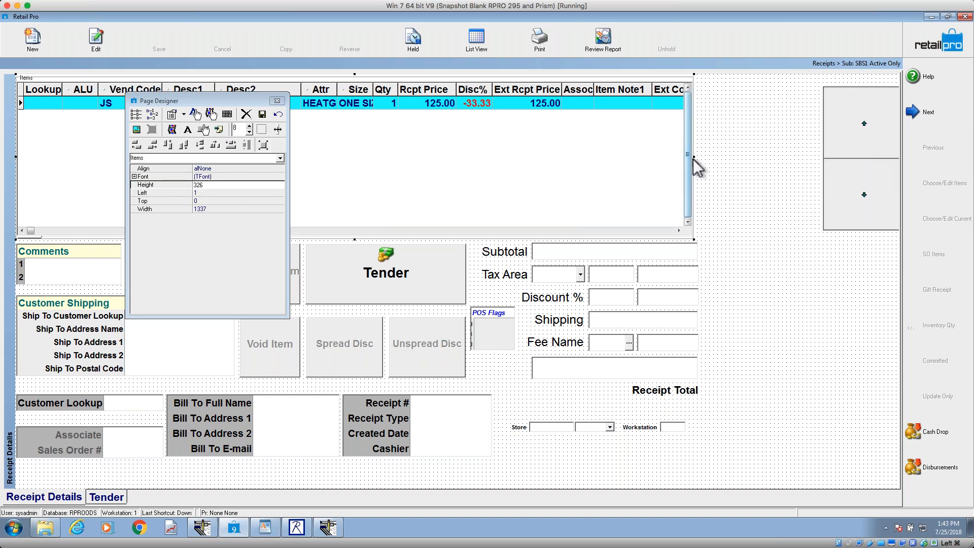
drag(694, 158, 815, 157)
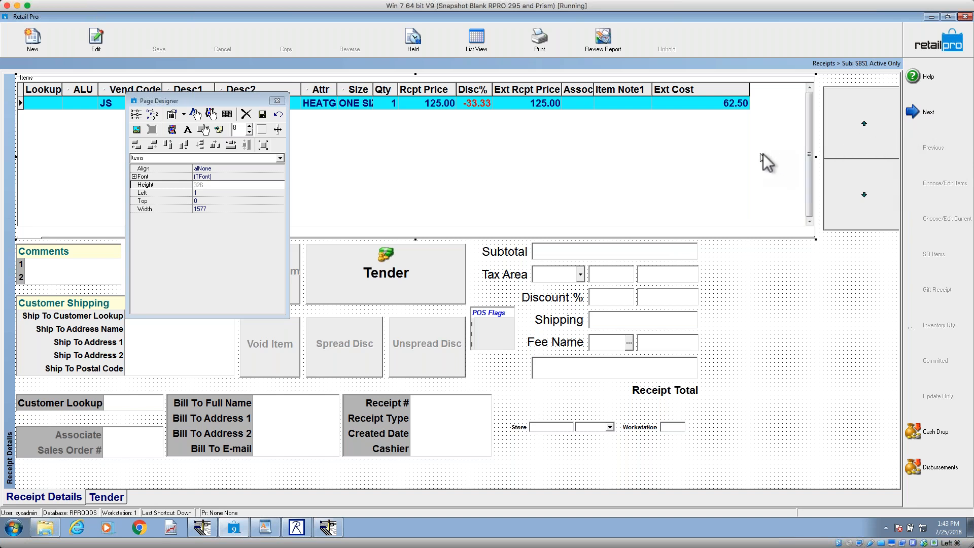
click(261, 113)
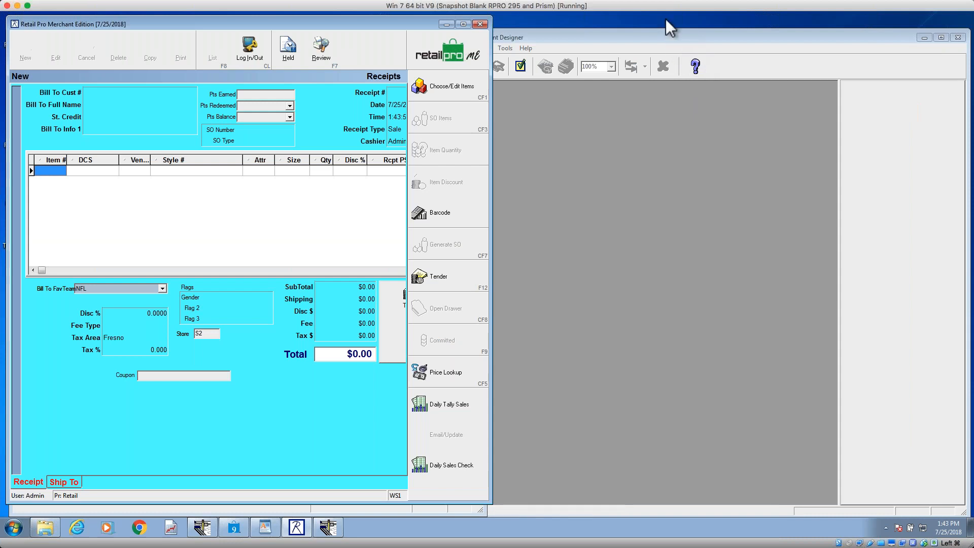
Step: Check the available Windows screen resolutions in the display settings without changing them, and close the window
right_click(666, 19)
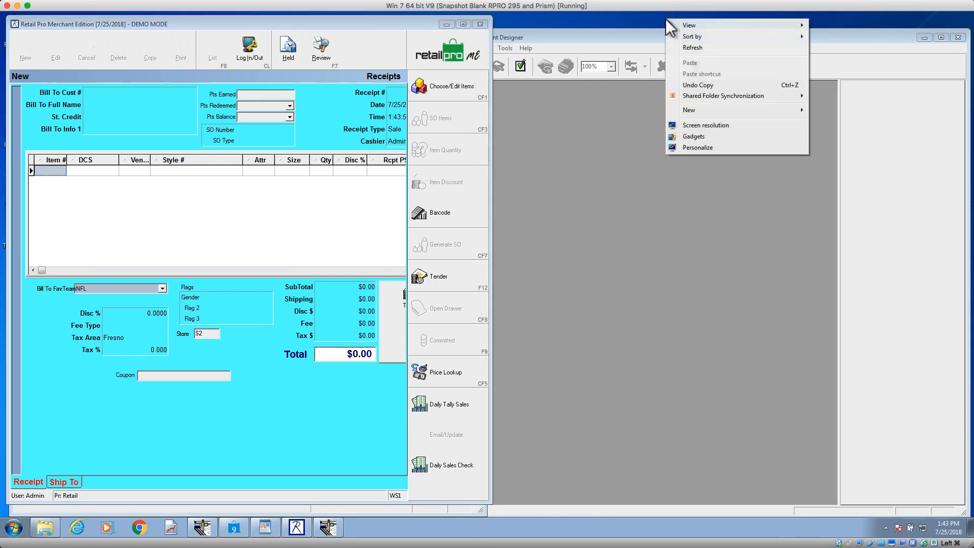
click(712, 126)
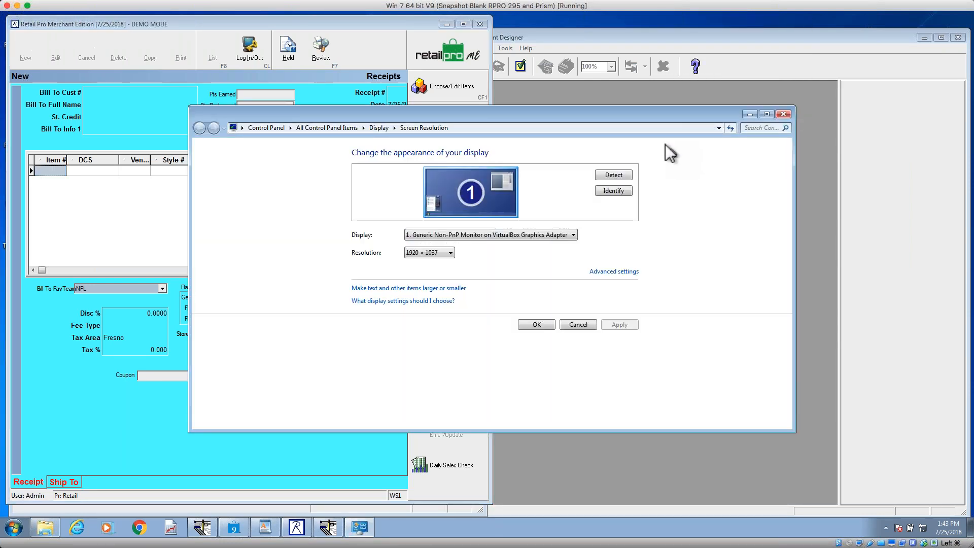
click(433, 254)
click(432, 254)
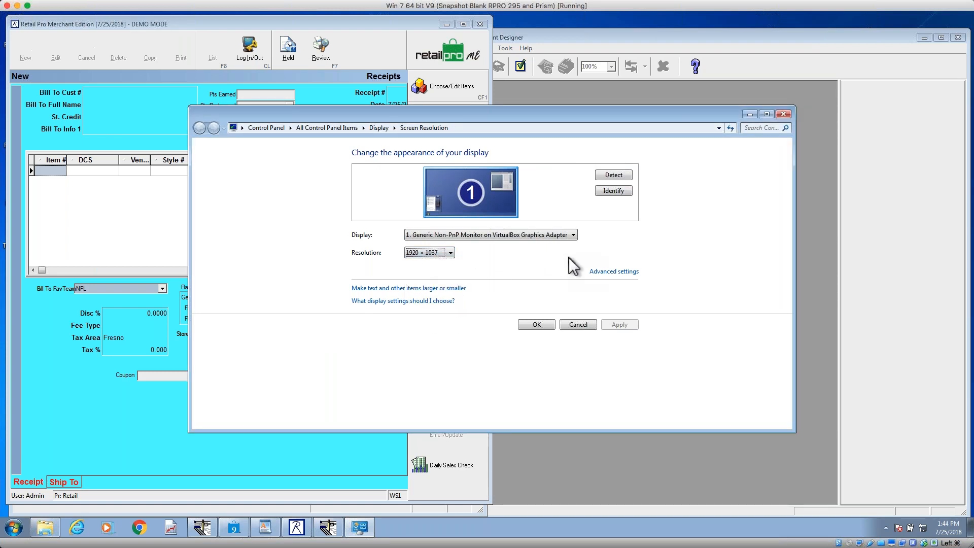
click(451, 253)
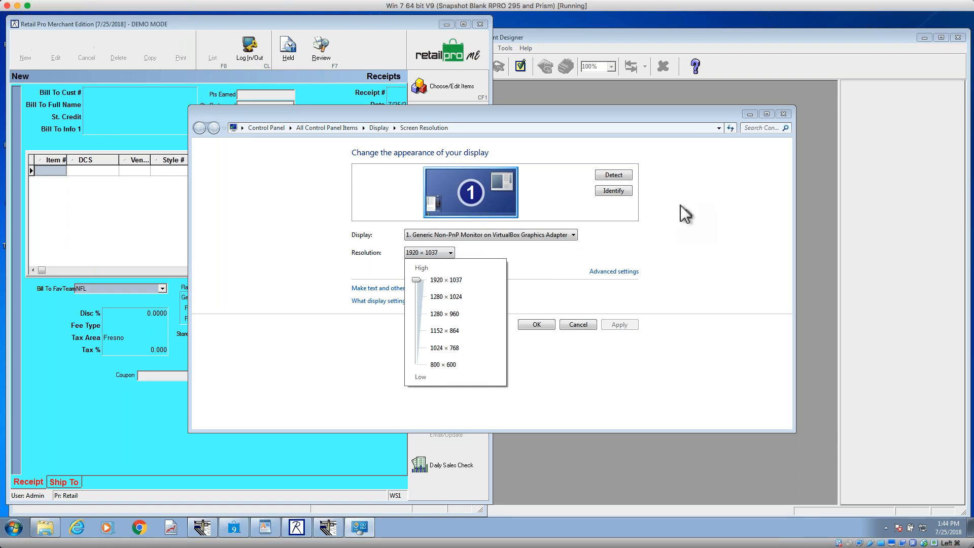
click(604, 122)
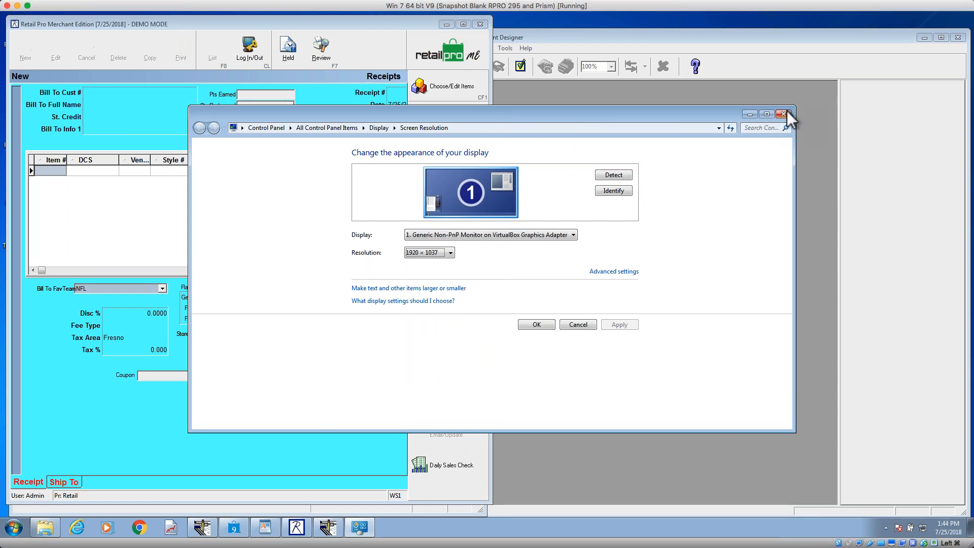
click(786, 112)
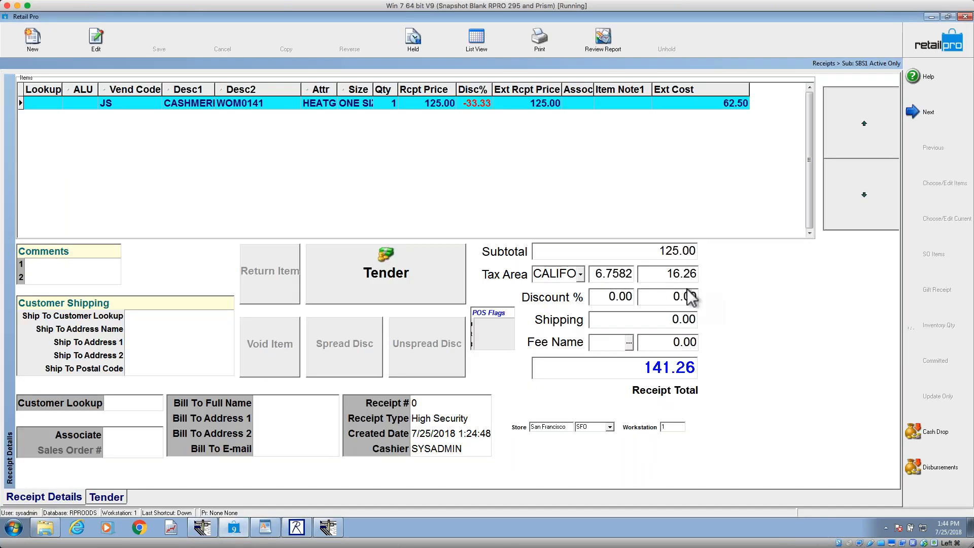
Step: Restore the maximized receipt window to its smaller size and check the Screen Designer topic outline in the WordPad document
click(948, 17)
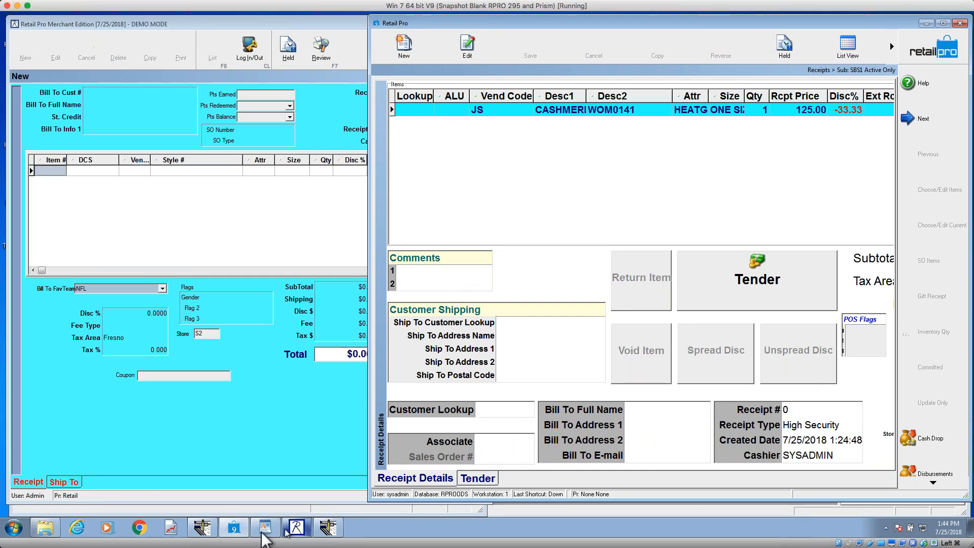
click(265, 529)
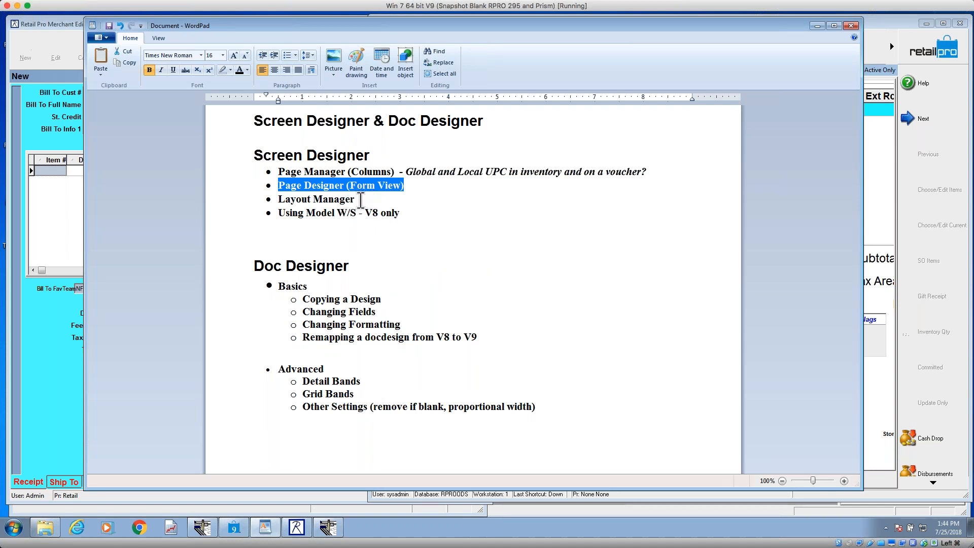
click(818, 26)
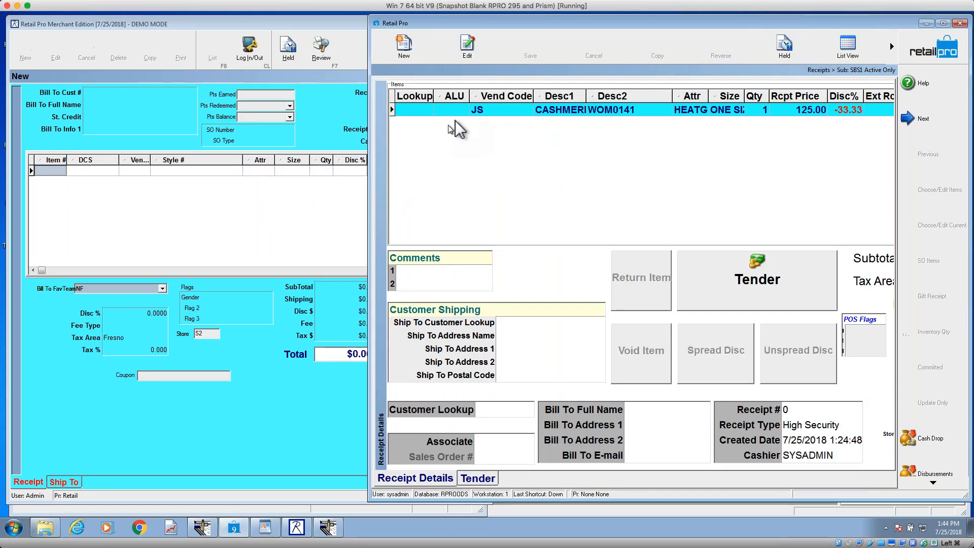
right_click(467, 99)
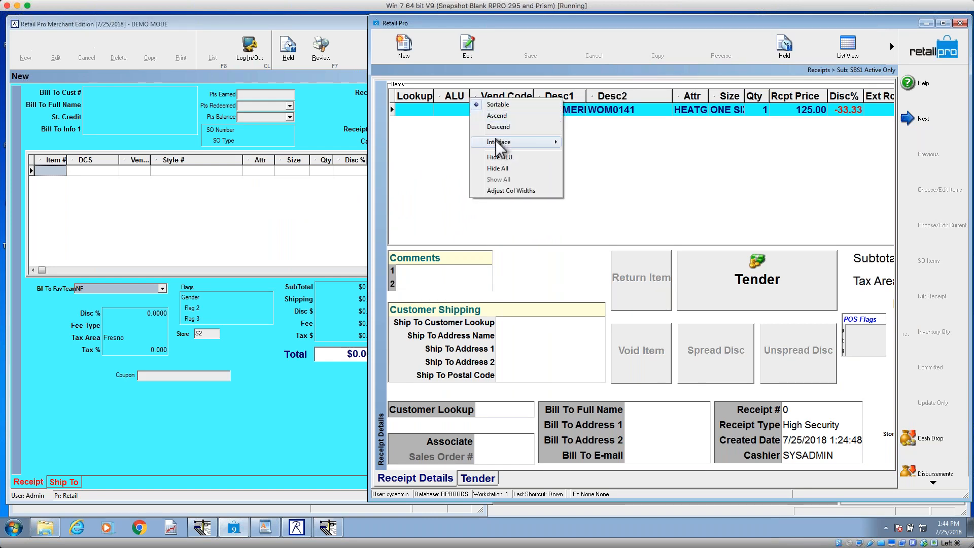
mouse_move(509, 144)
click(691, 193)
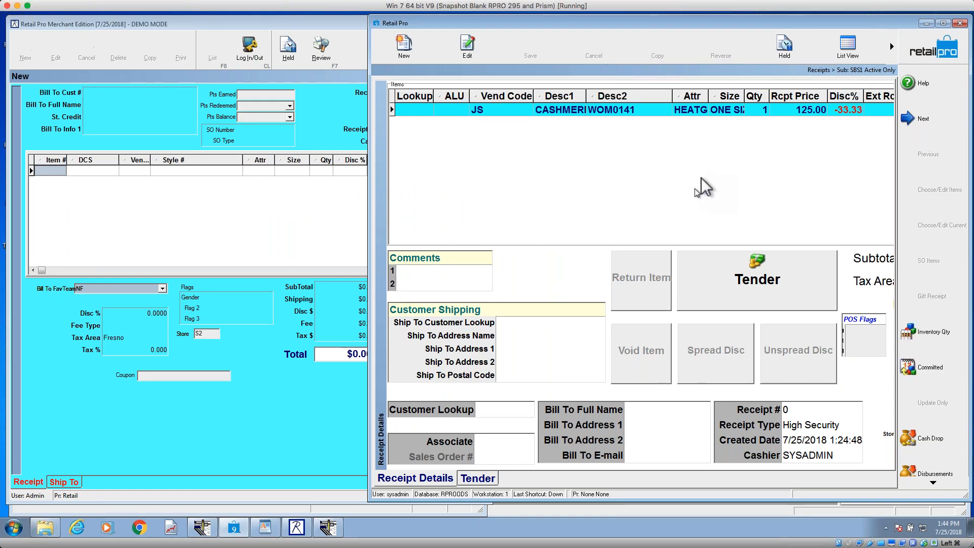
Step: In the receipts list view, create a layout named after its owner in Layout Manager and select it
click(848, 45)
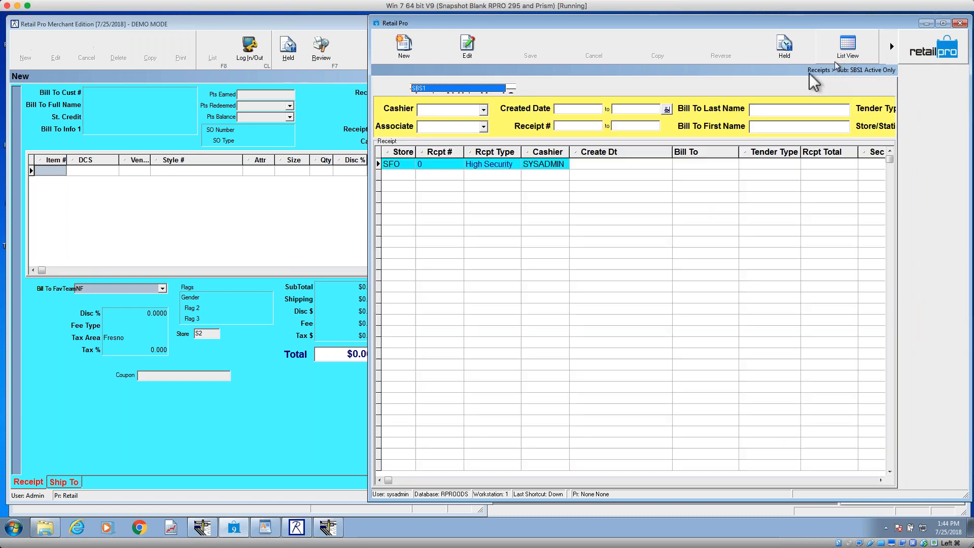
right_click(604, 153)
mouse_move(642, 202)
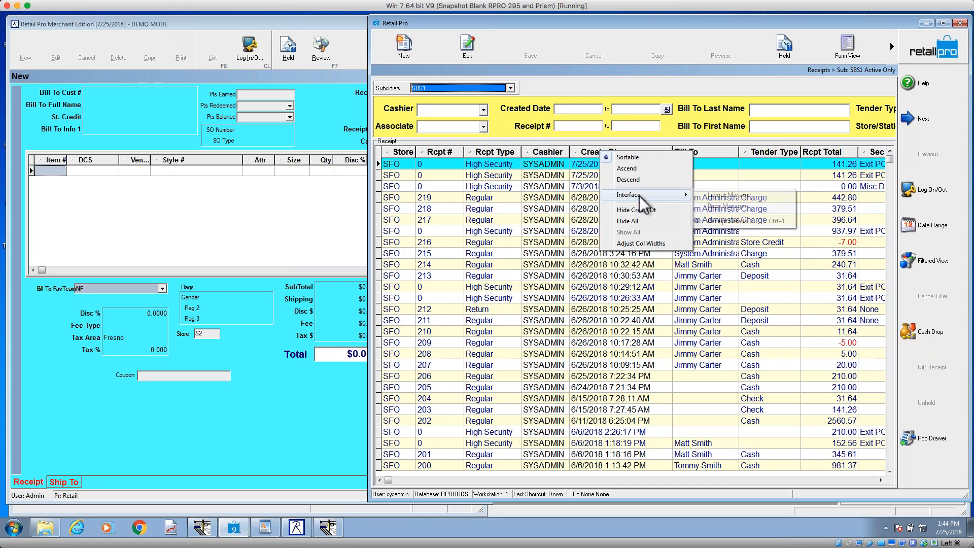
click(729, 196)
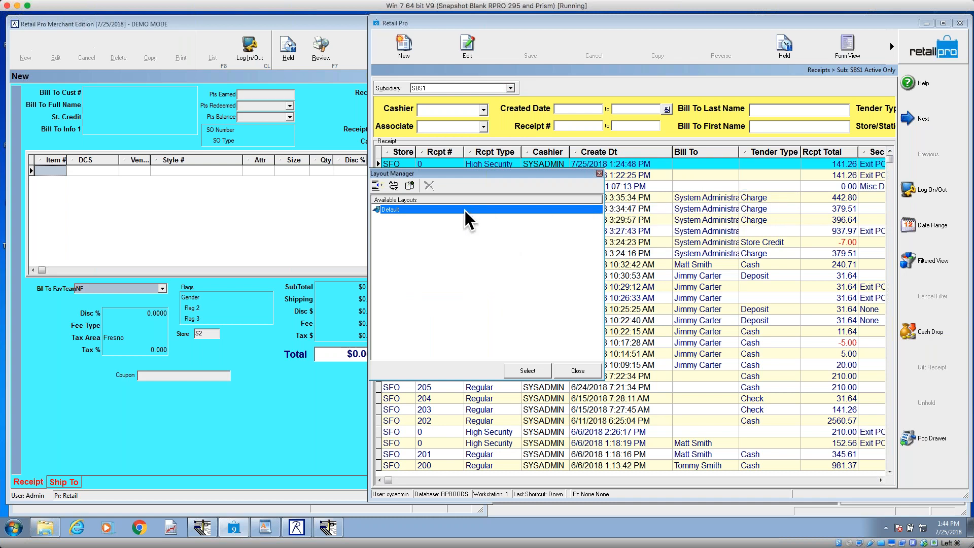
click(409, 186)
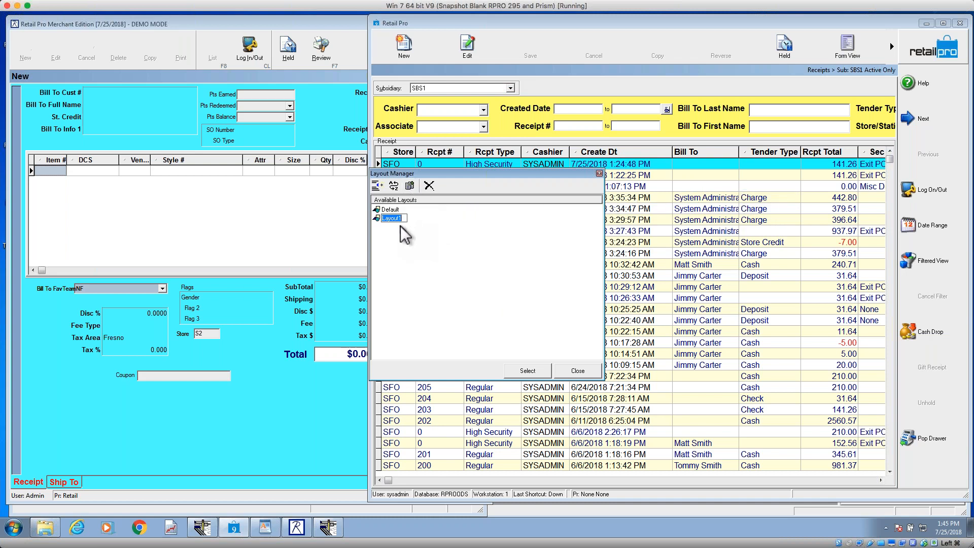
text(Jeff's)
key(Return)
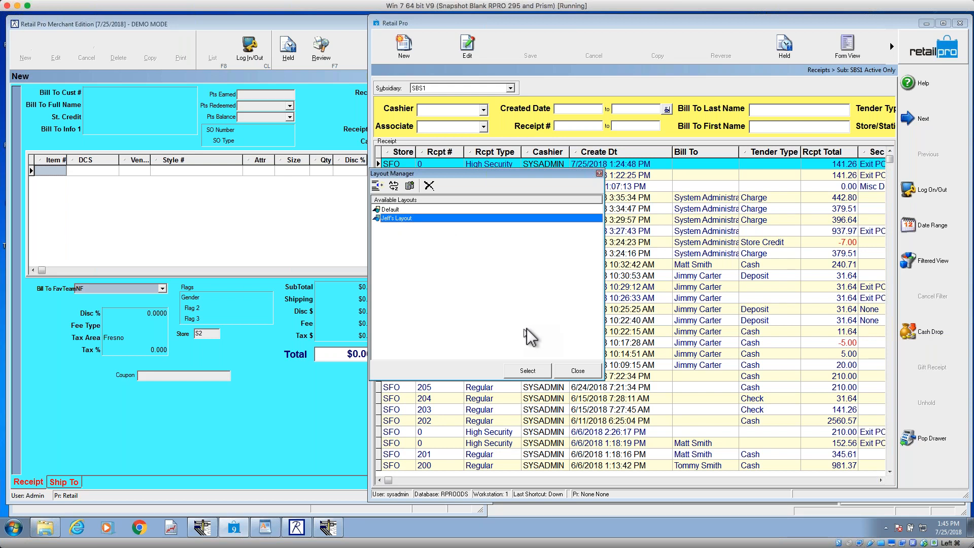
click(543, 372)
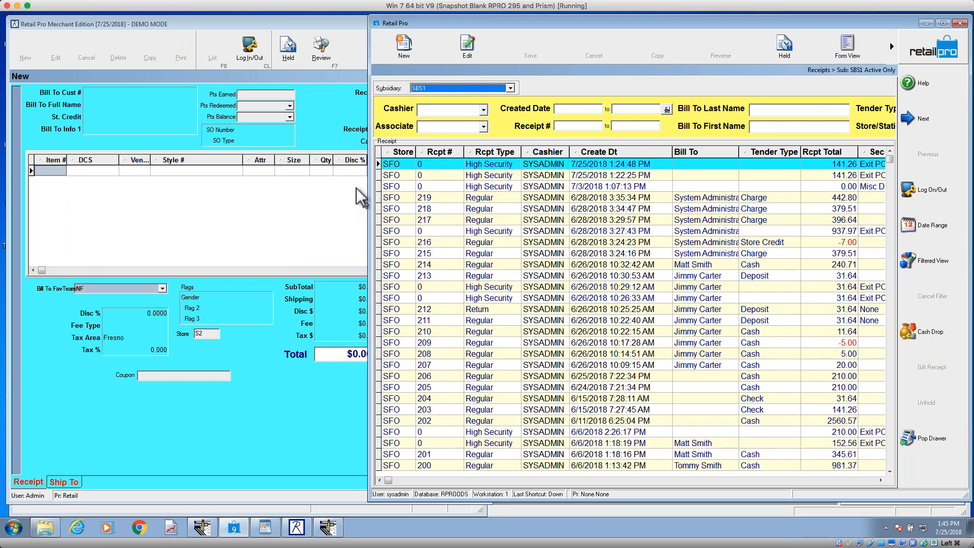
Step: Switch to the Merchant Edition receipt and apply the EasyPOS layout through Layout Manager
right_click(337, 110)
mouse_move(358, 114)
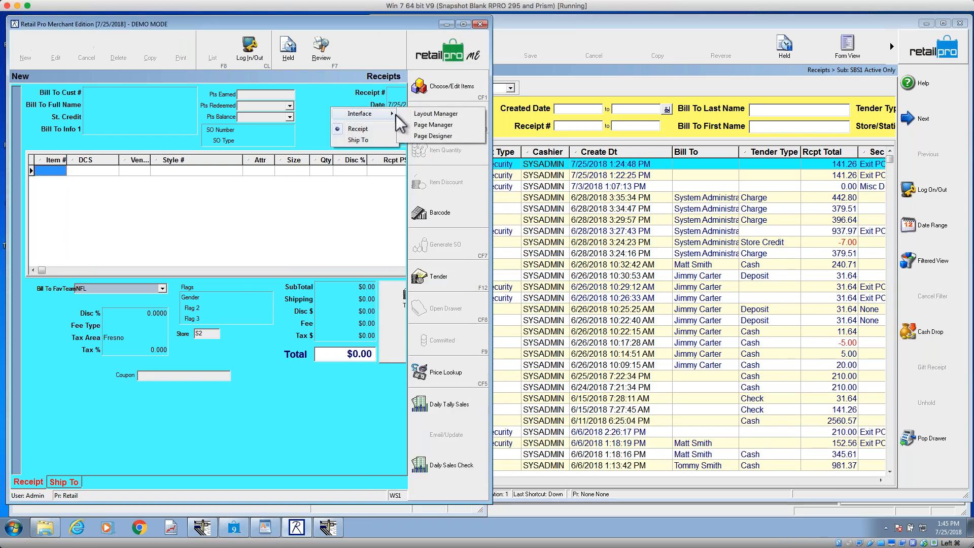
click(435, 114)
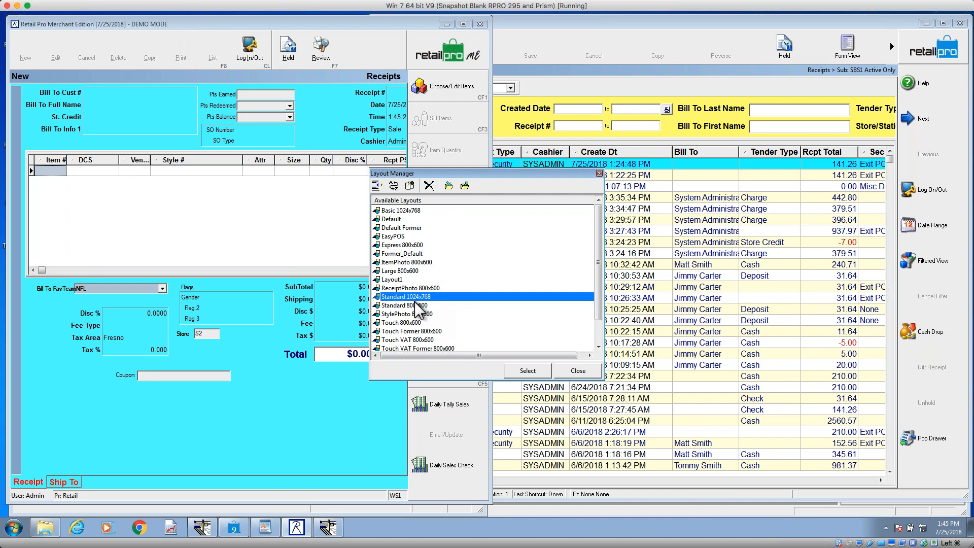
click(401, 236)
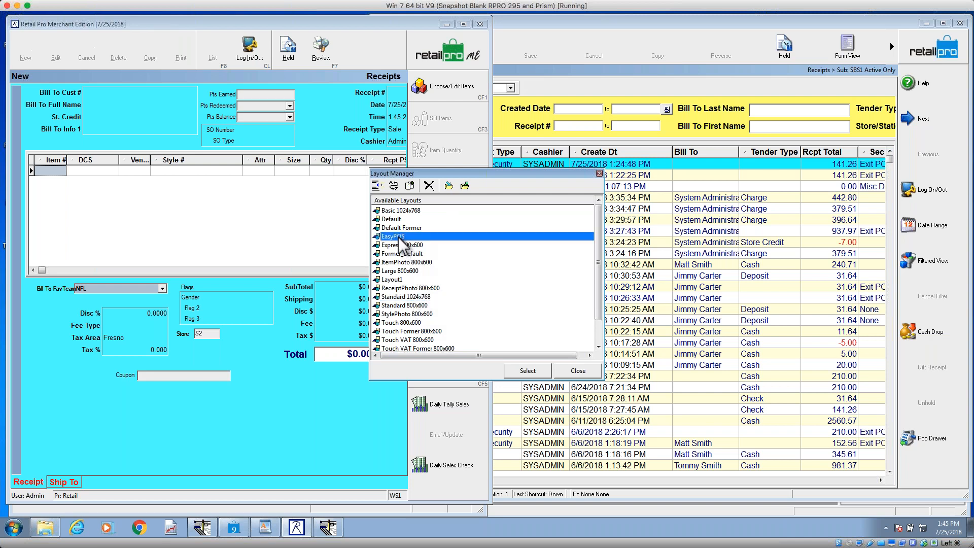
click(527, 371)
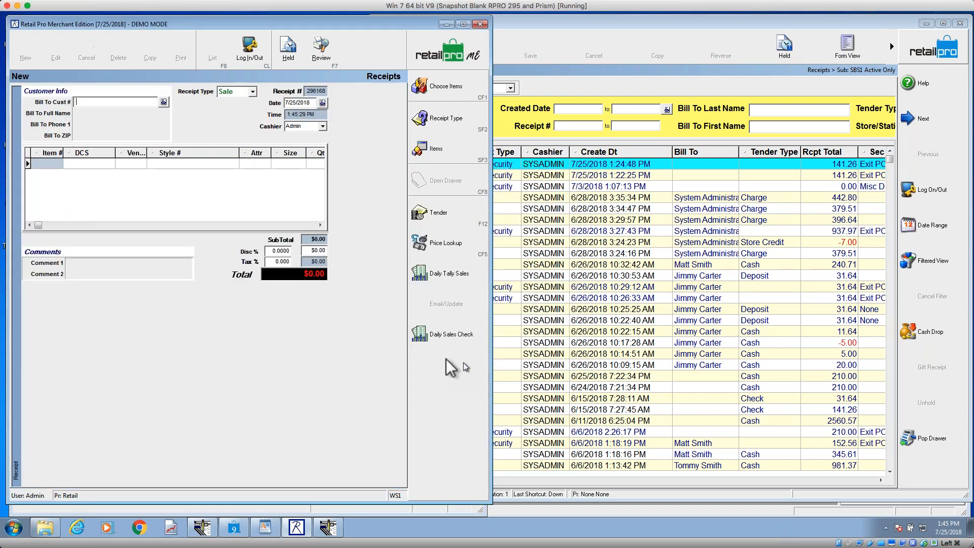
Step: Apply the Standard 1024x768 layout to the Merchant Edition receipt through Layout Manager
right_click(378, 333)
mouse_move(411, 337)
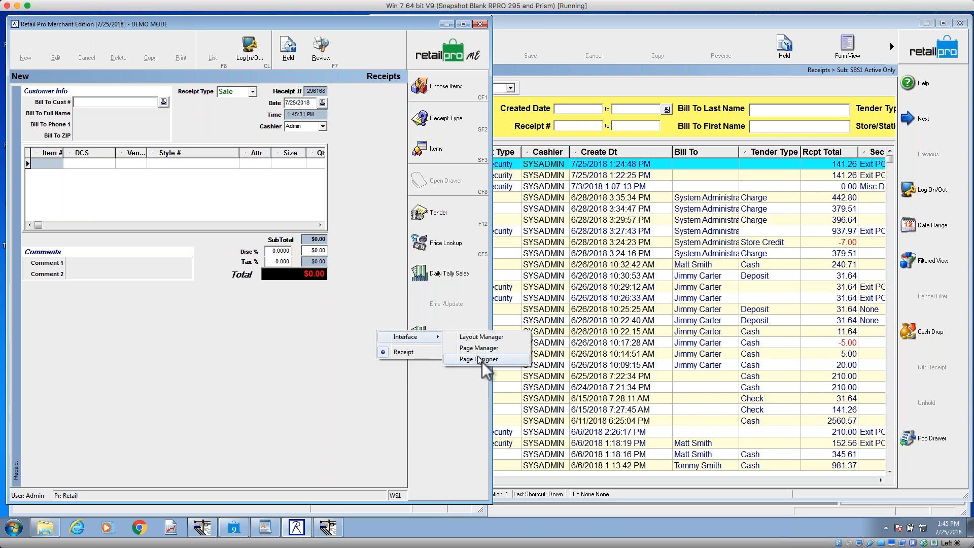
click(477, 337)
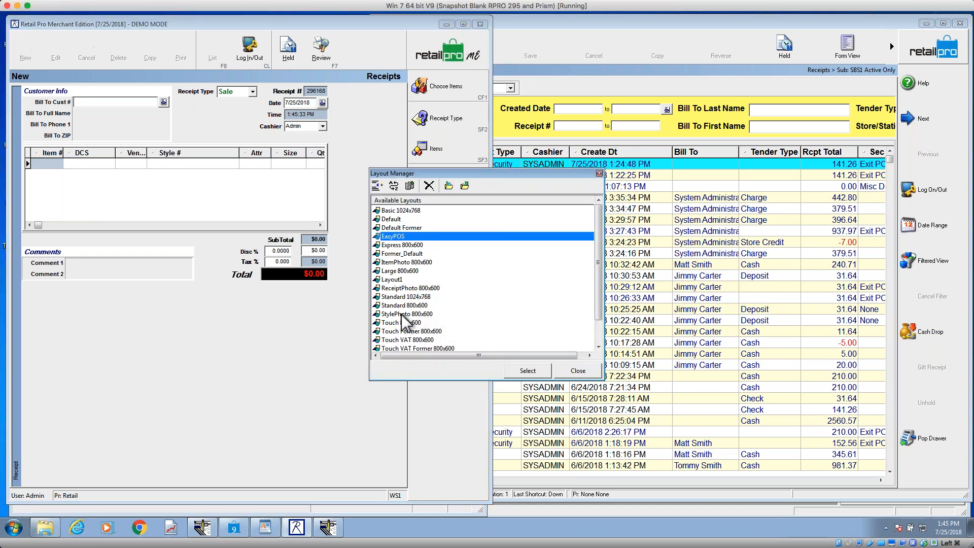
click(400, 297)
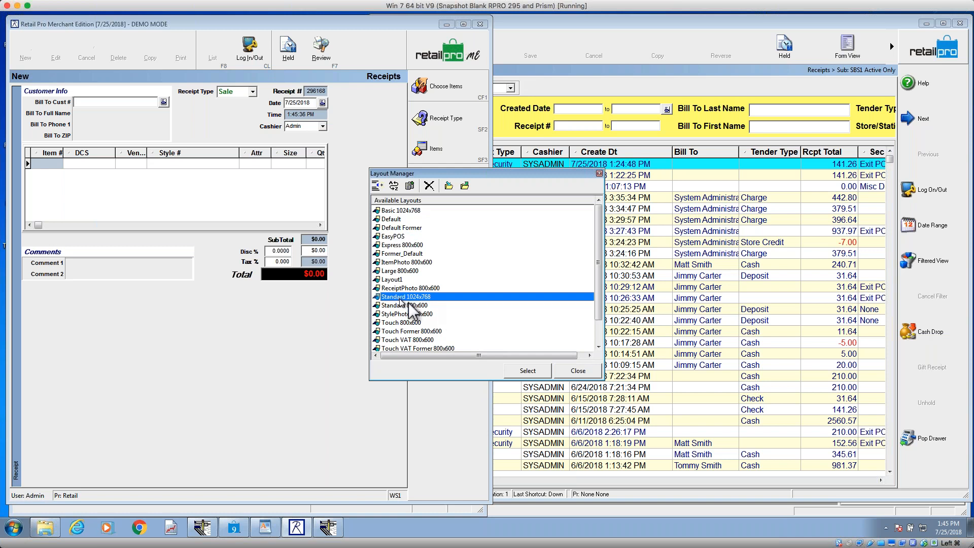
click(527, 371)
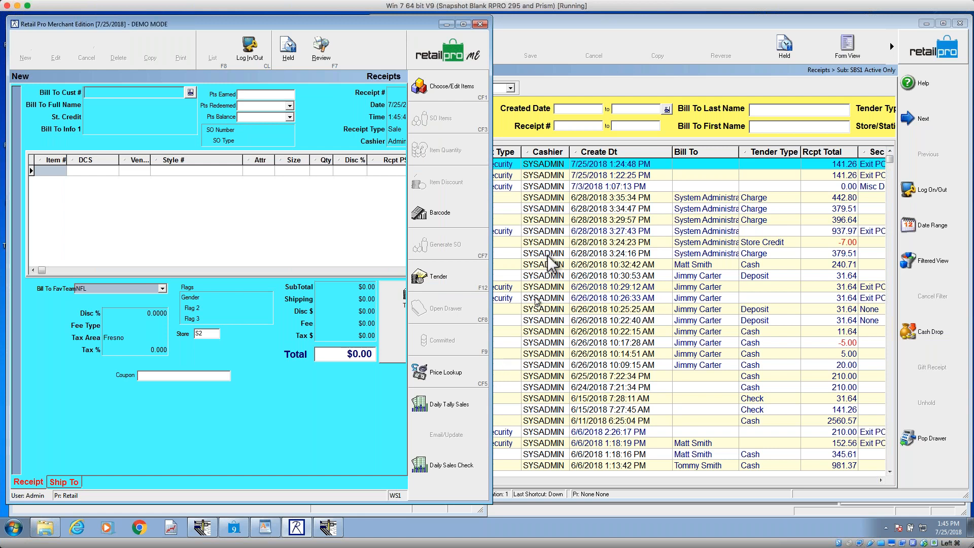
Step: Return to the main screen, view the Model Workstation options, and close them without copying anything
click(448, 60)
click(449, 59)
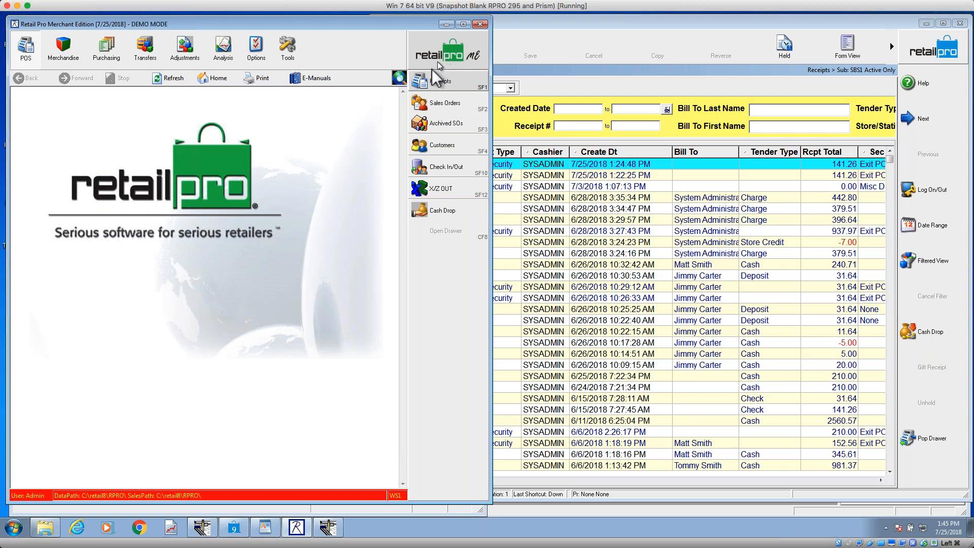
click(258, 59)
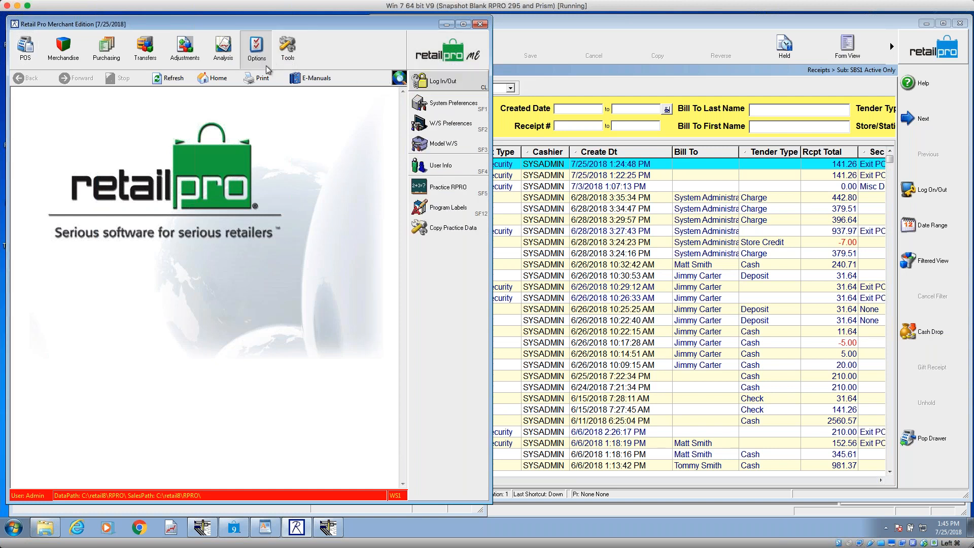
click(464, 140)
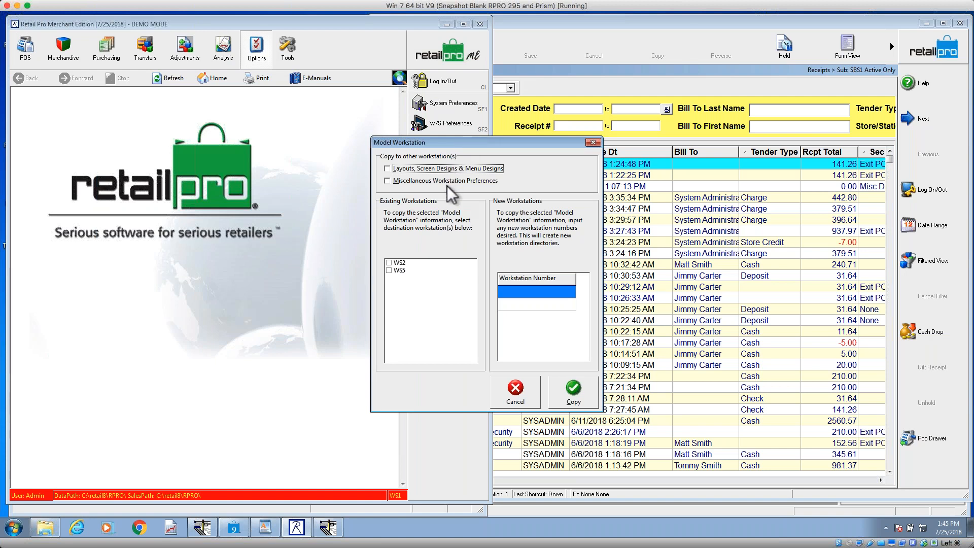
click(593, 142)
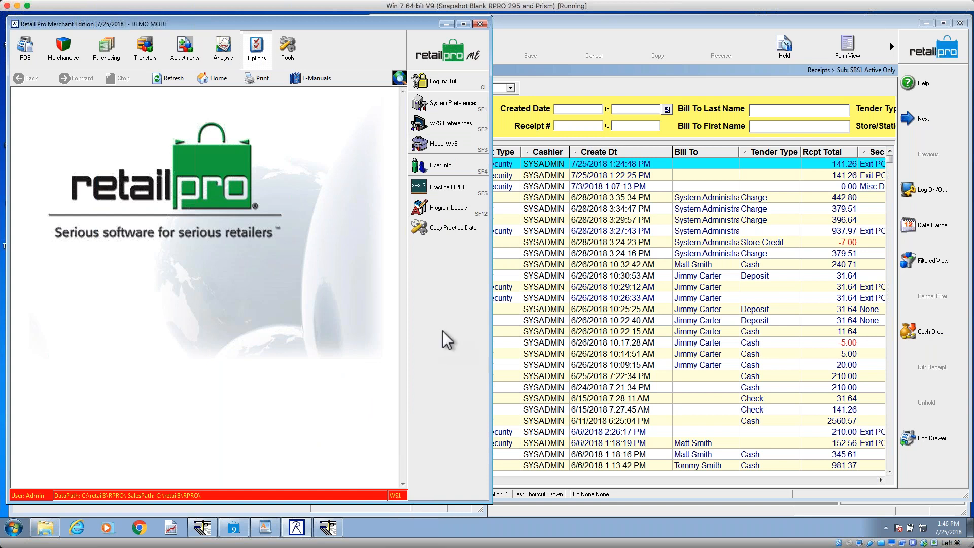
Step: Use Model Workstation to copy the layouts, screen designs and menu designs to workstations WS2 and WS5
click(446, 147)
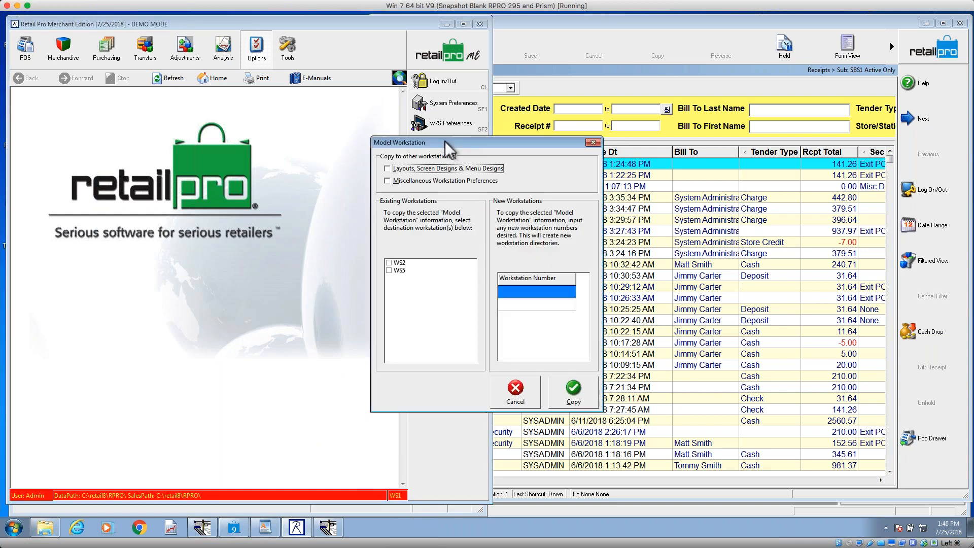
click(389, 263)
click(389, 271)
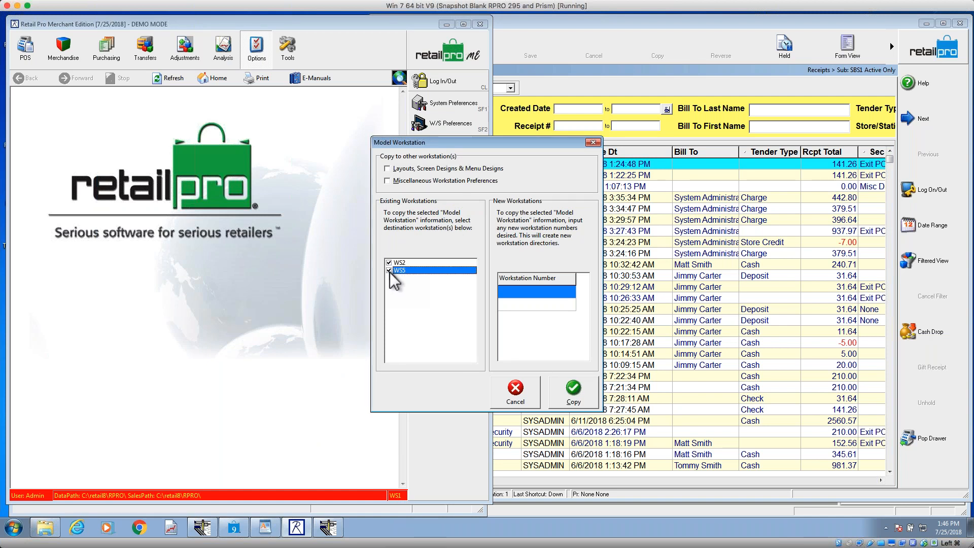
click(389, 169)
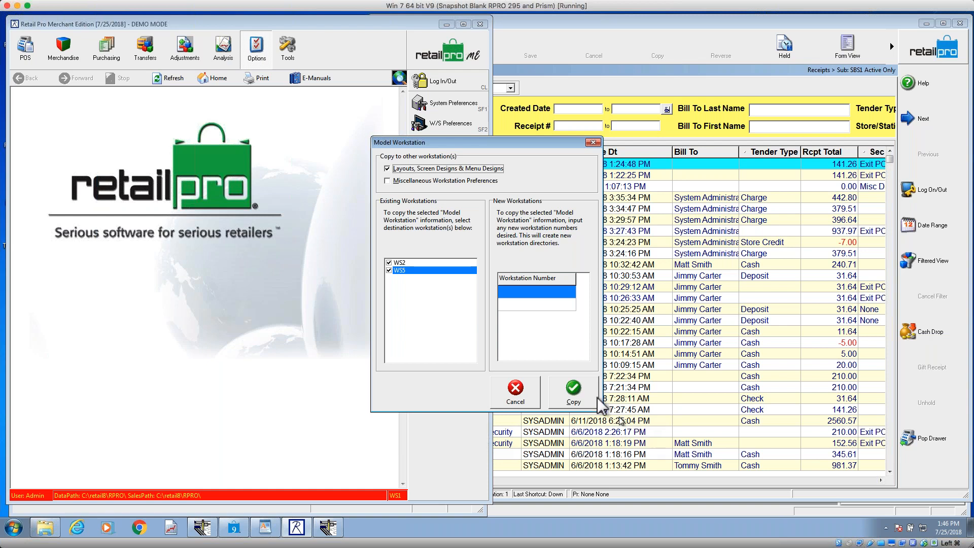
click(575, 387)
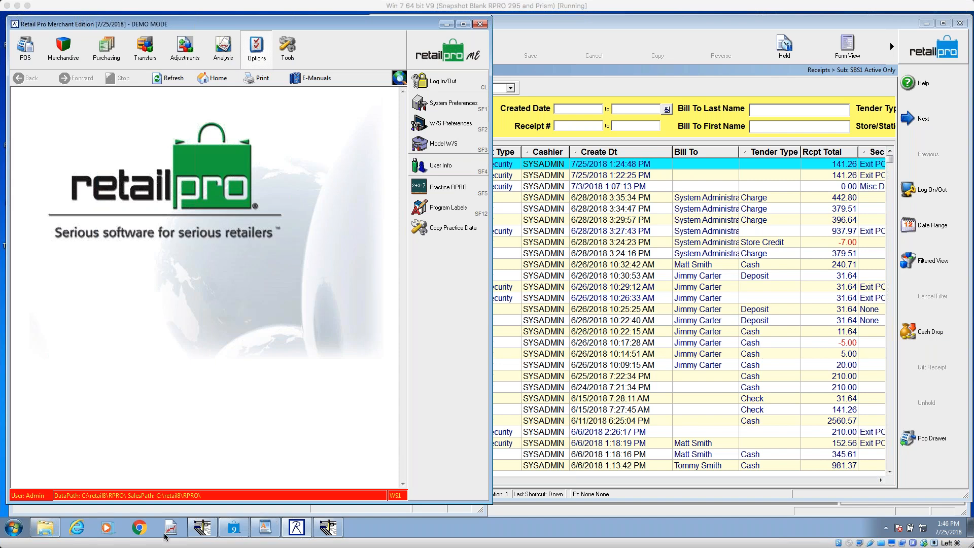
Step: In Windows Explorer, copy the LAYOUTS folder from C:\Retail8\Rpro\WS1
click(44, 527)
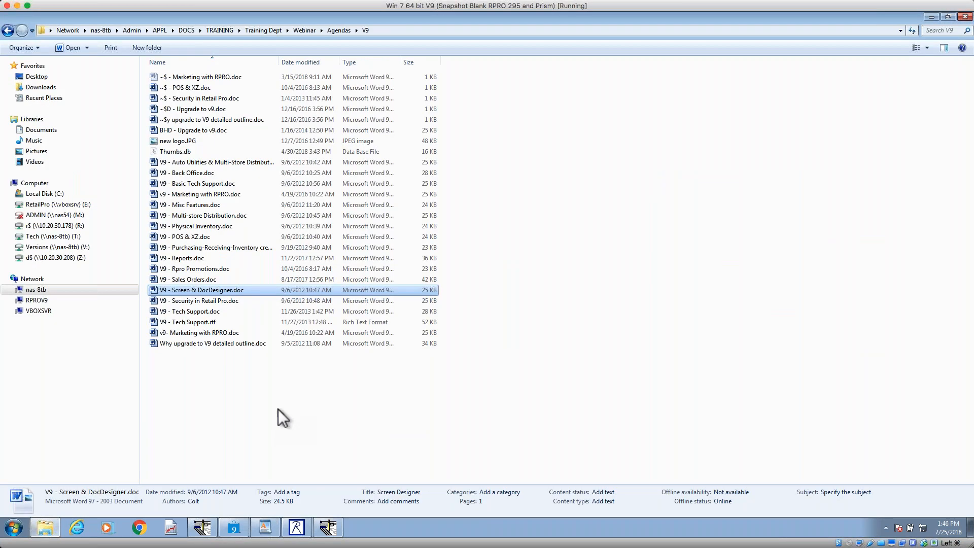
click(215, 121)
click(72, 34)
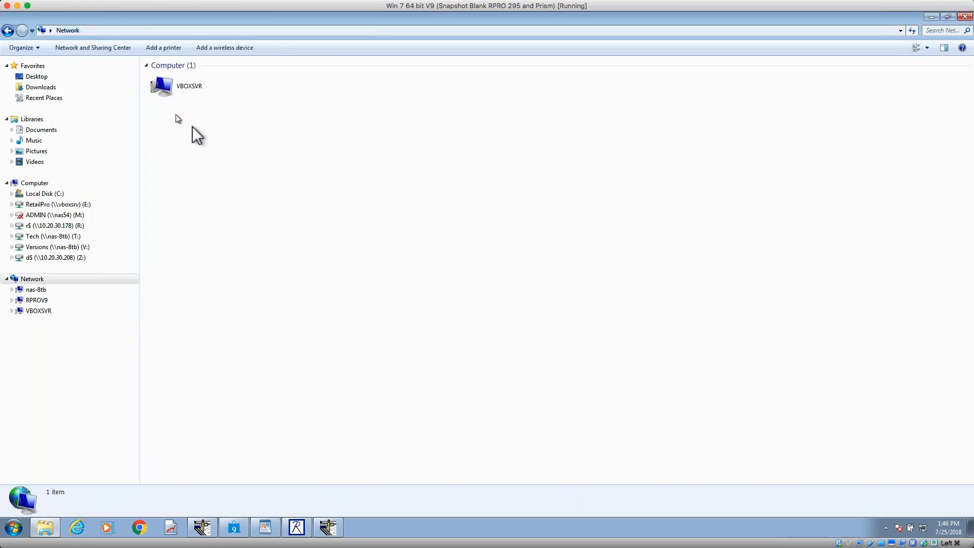
click(61, 193)
click(181, 248)
double_click(181, 248)
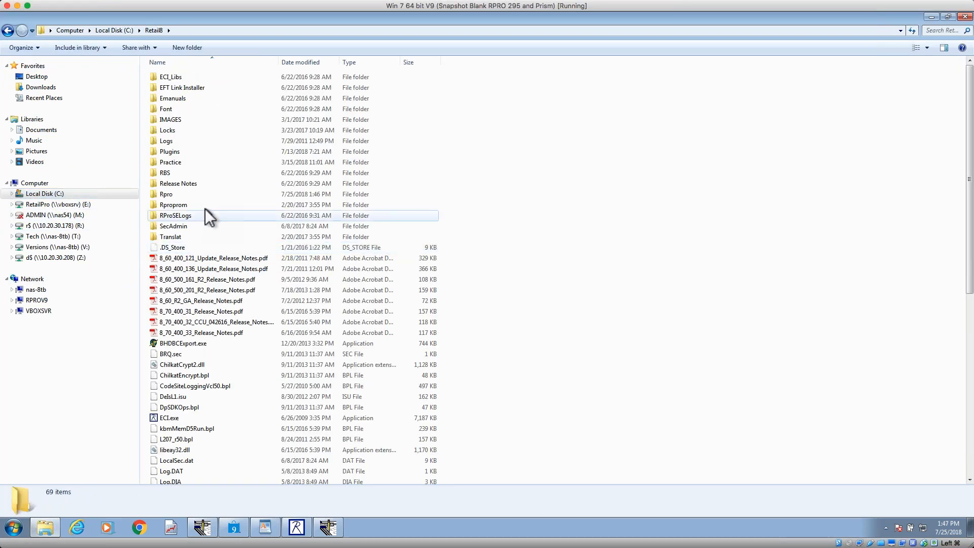
double_click(181, 195)
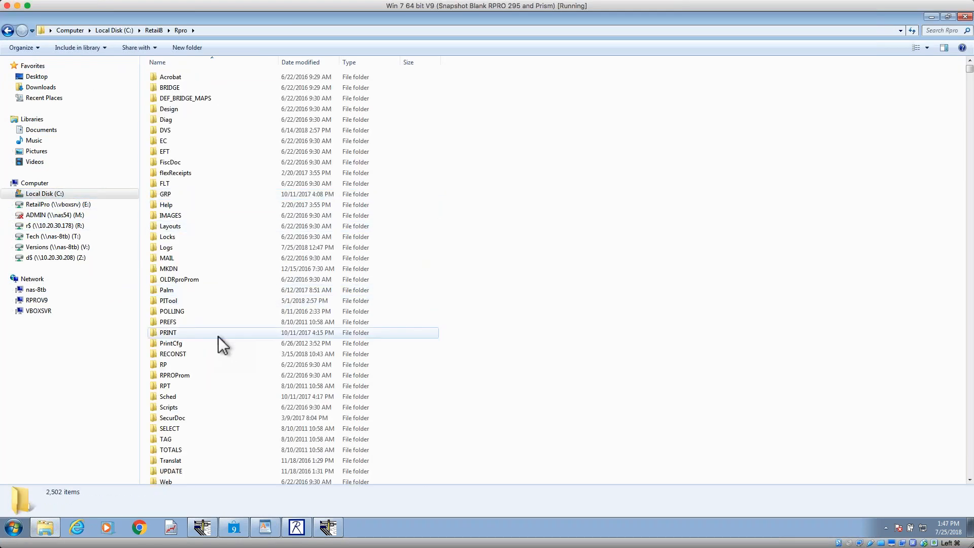
scroll(217, 336, down, 3)
double_click(176, 437)
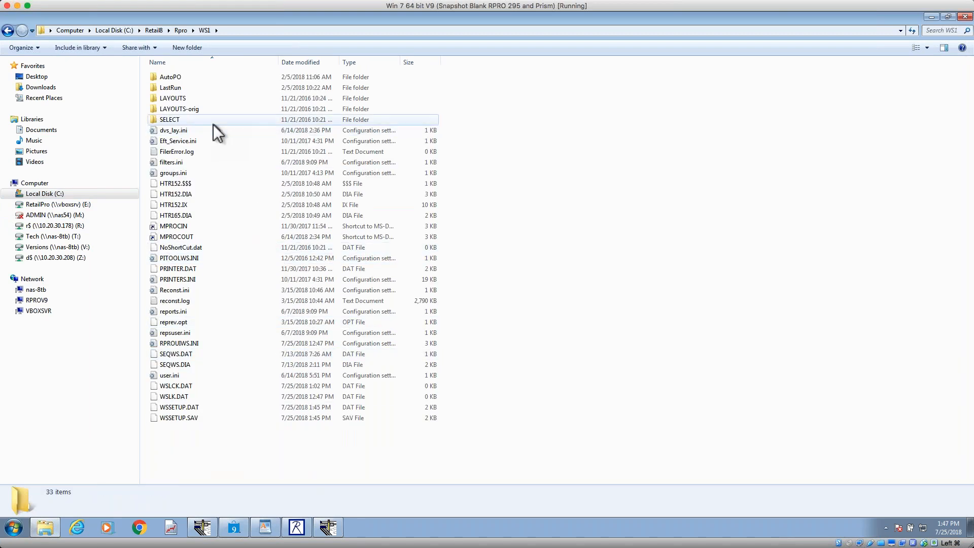
right_click(168, 98)
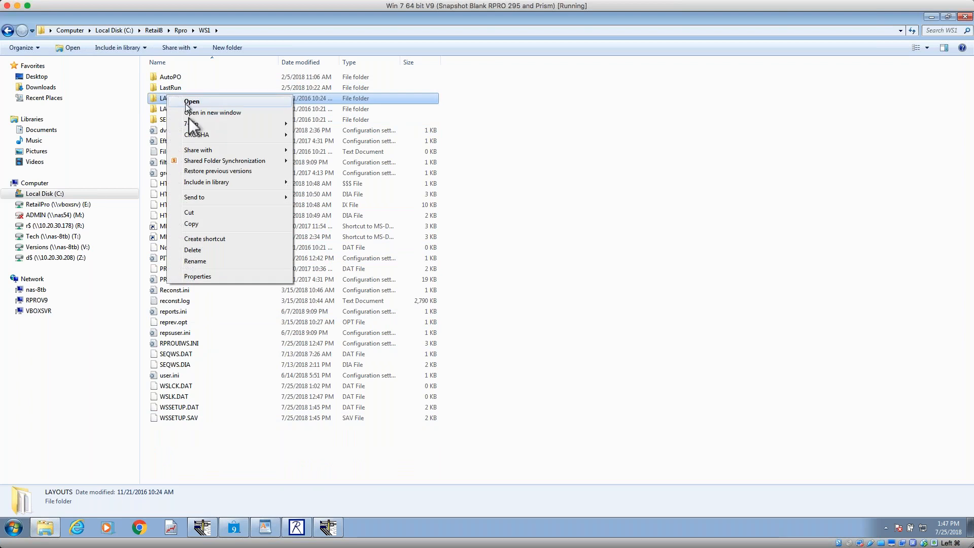
click(212, 224)
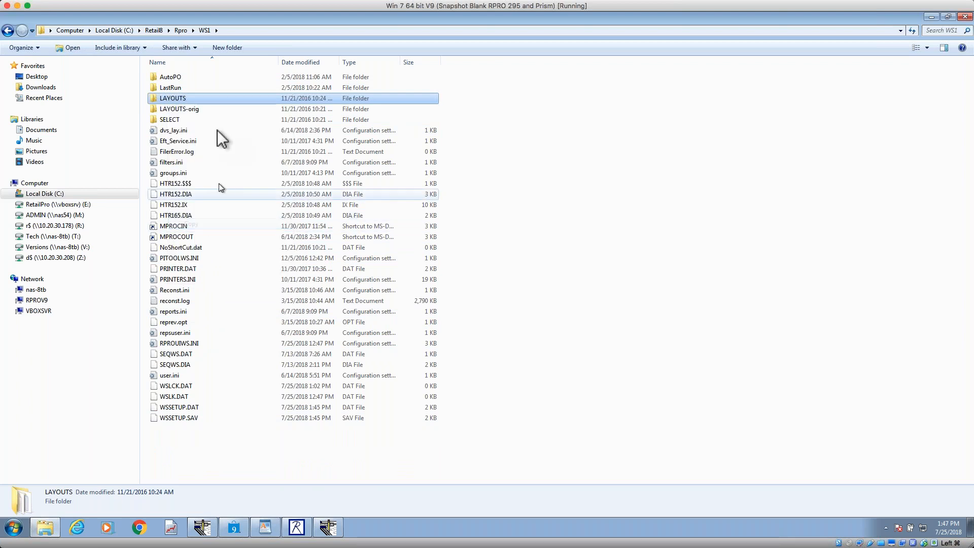
Step: In the WS2 folder, rename the existing LAYOUTS folder as LAYOUTS-save and paste in the LAYOUTS folder copied from WS1
click(181, 31)
scroll(192, 434, down, 1)
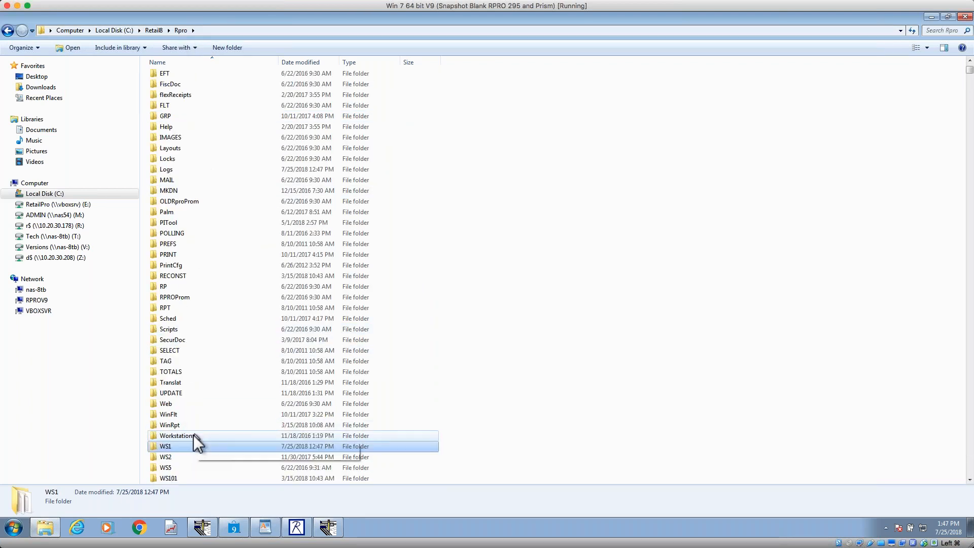
click(180, 457)
double_click(179, 459)
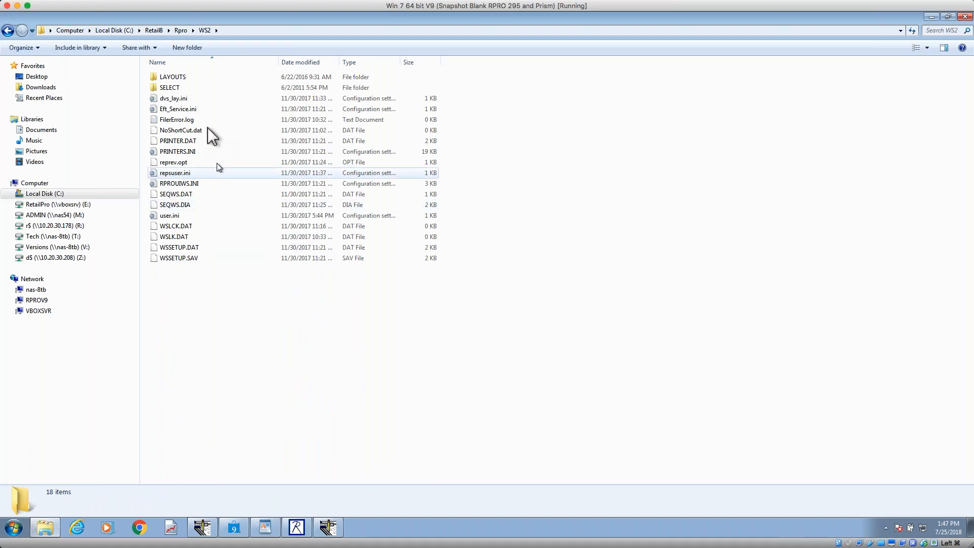
click(177, 79)
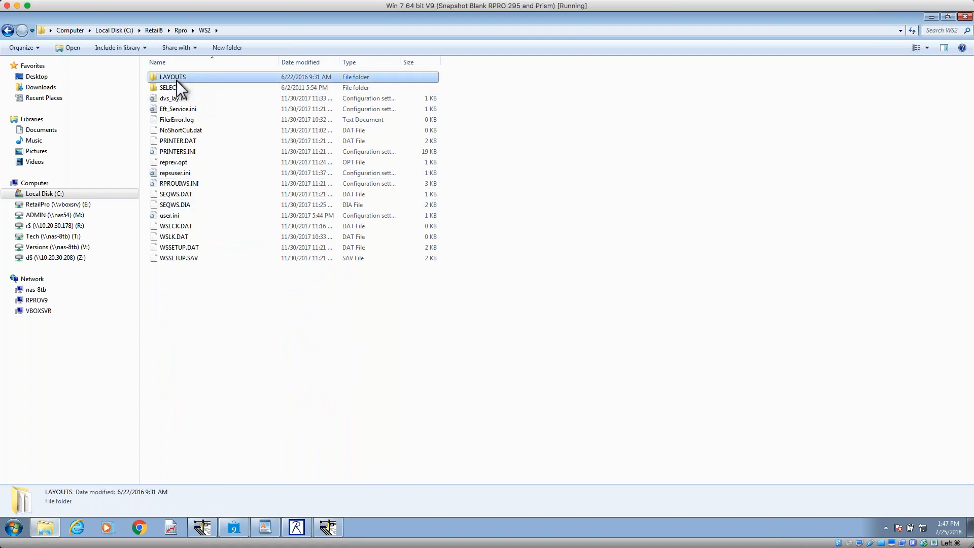
click(180, 78)
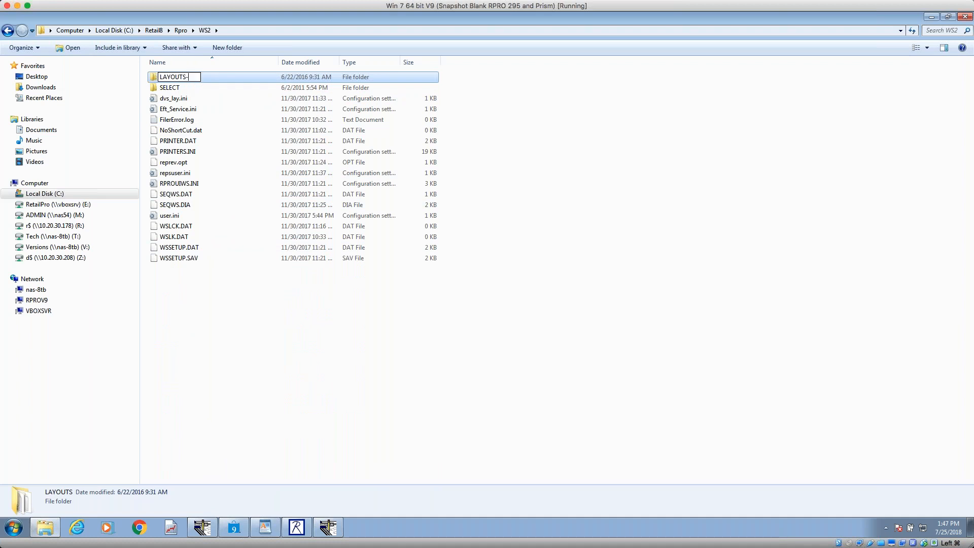
key(Return)
right_click(260, 368)
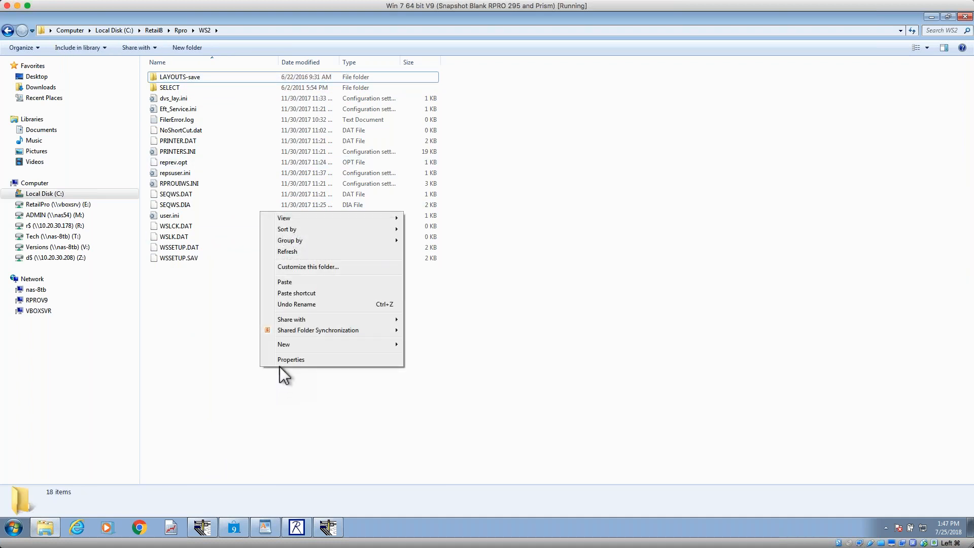
click(314, 279)
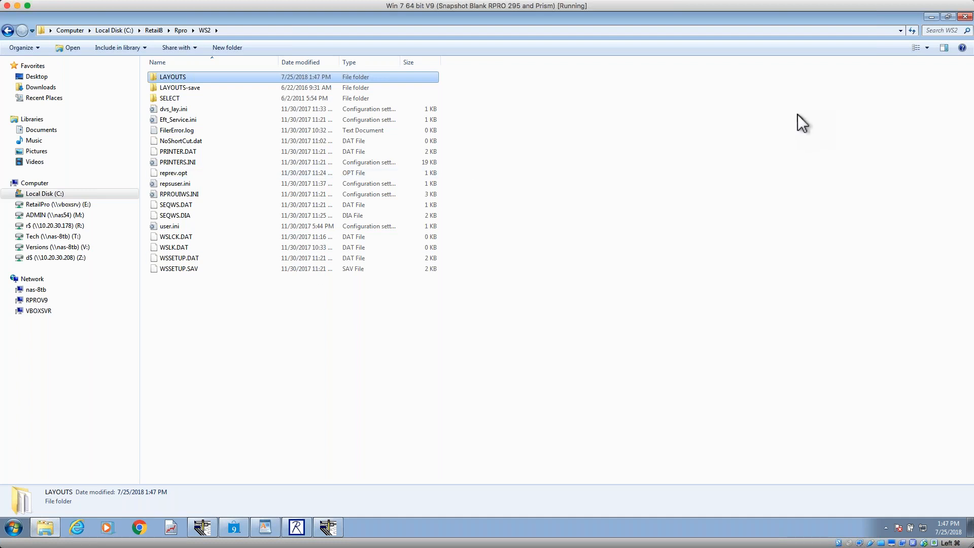
Step: Open the C:\RetailPro9\Layouts folder and sort its contents by name
click(126, 30)
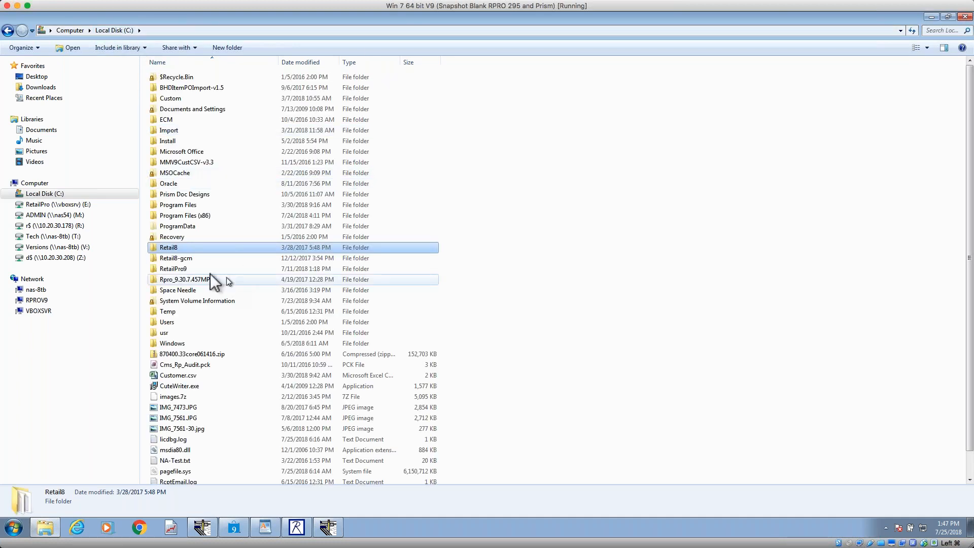
double_click(185, 269)
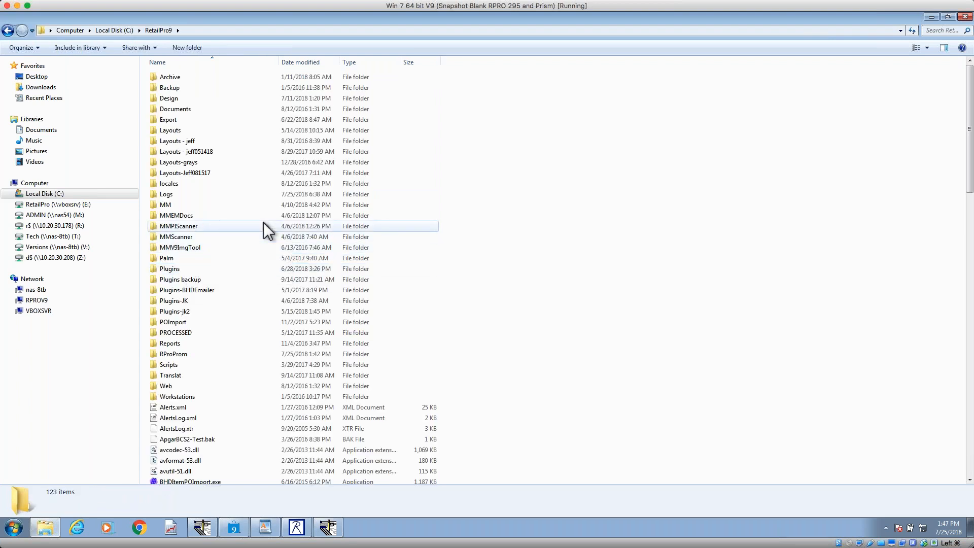
double_click(197, 131)
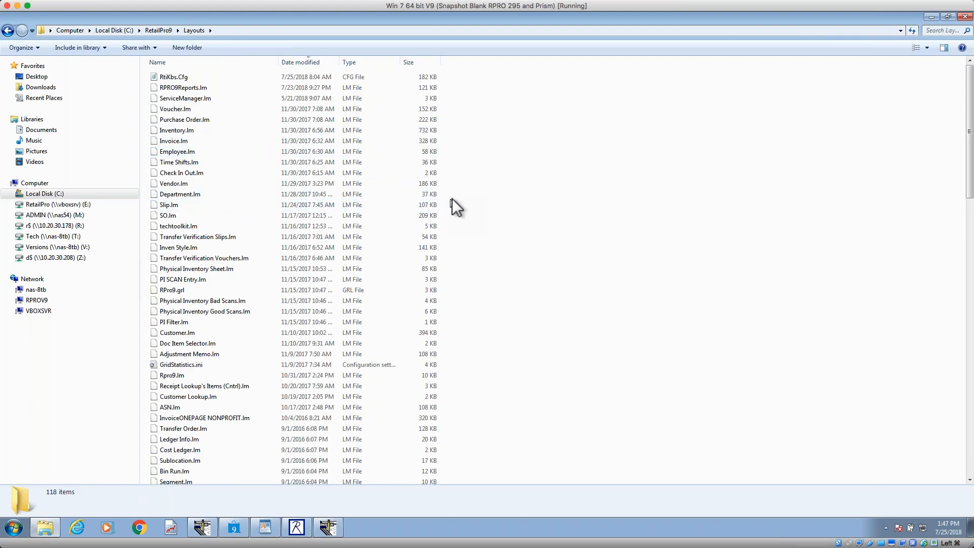
click(205, 60)
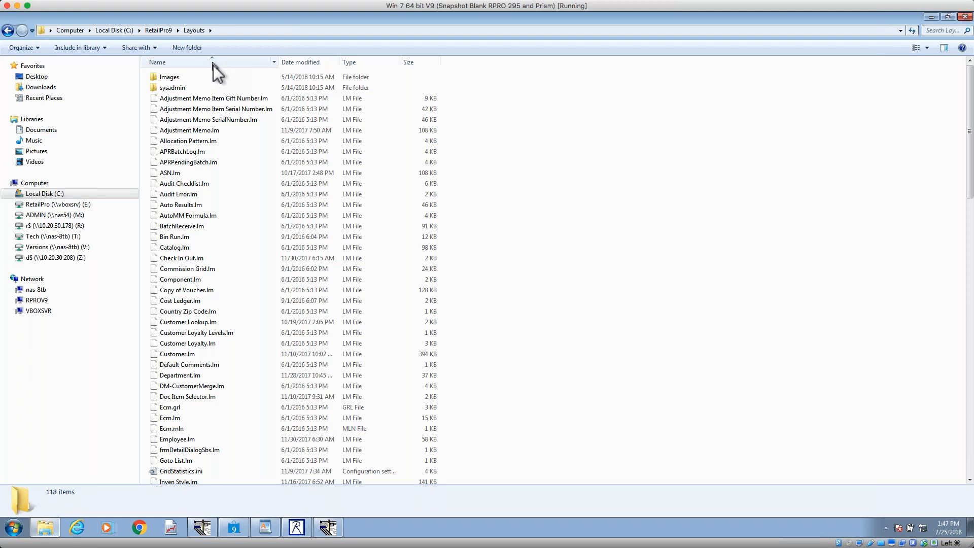
Step: Duplicate the sysadmin folder inside the Layouts folder and rename the copy with a user's name
right_click(193, 86)
click(185, 88)
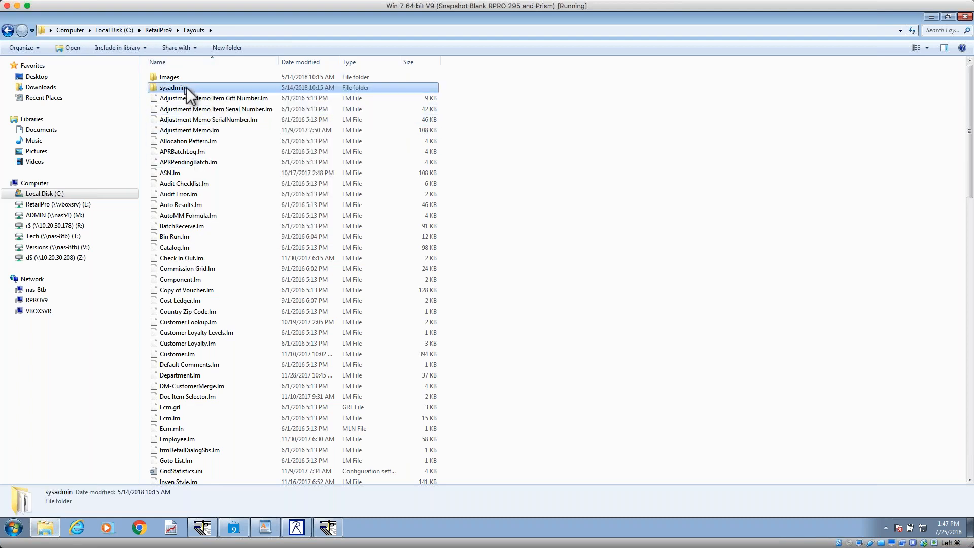
right_click(190, 87)
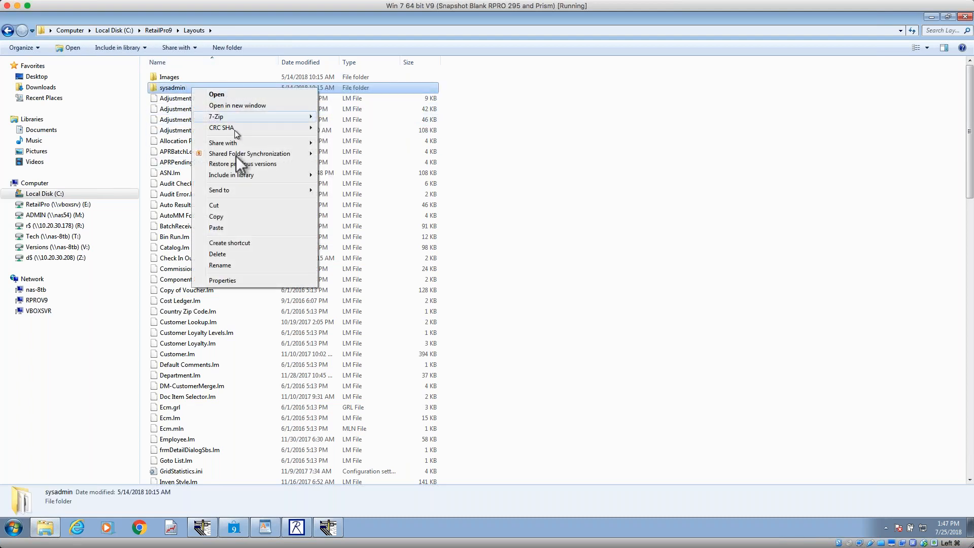
click(249, 217)
right_click(528, 206)
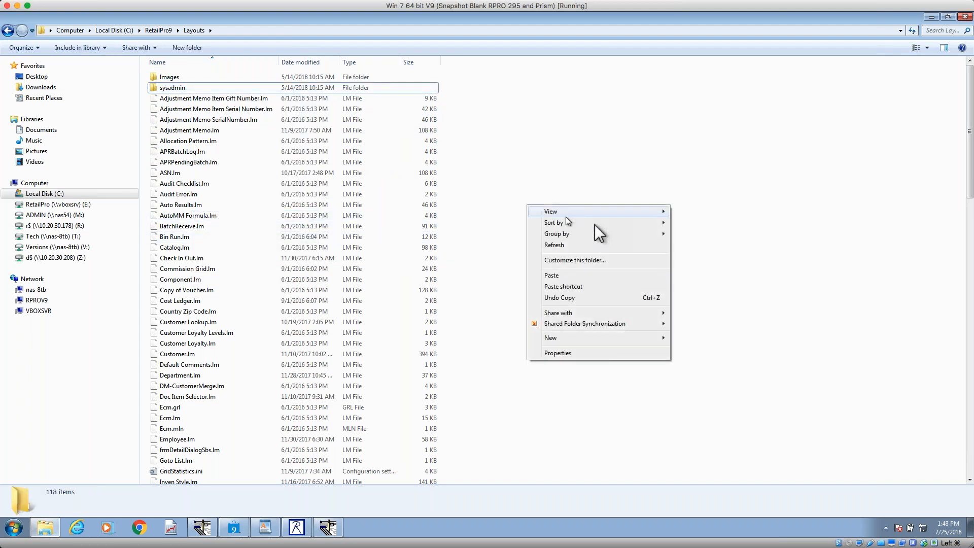
click(558, 271)
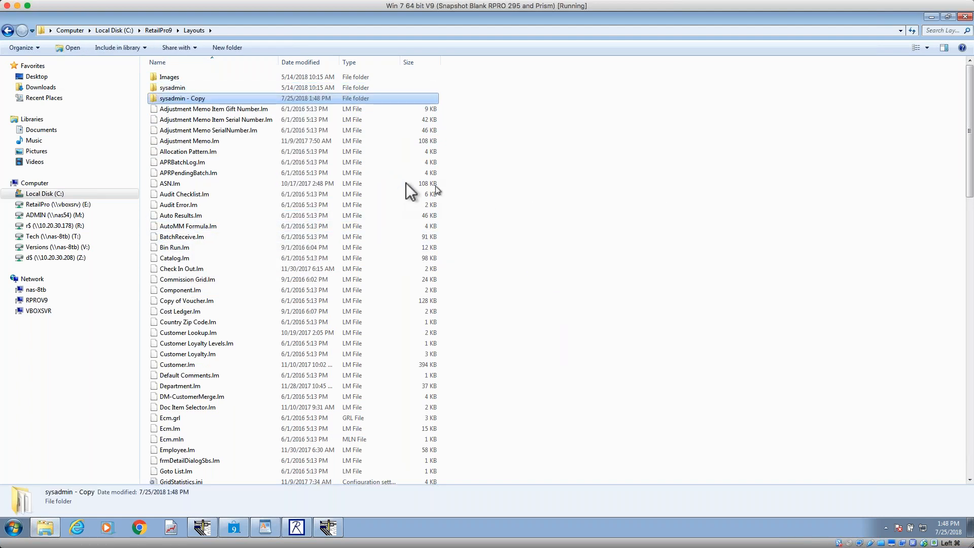
click(188, 99)
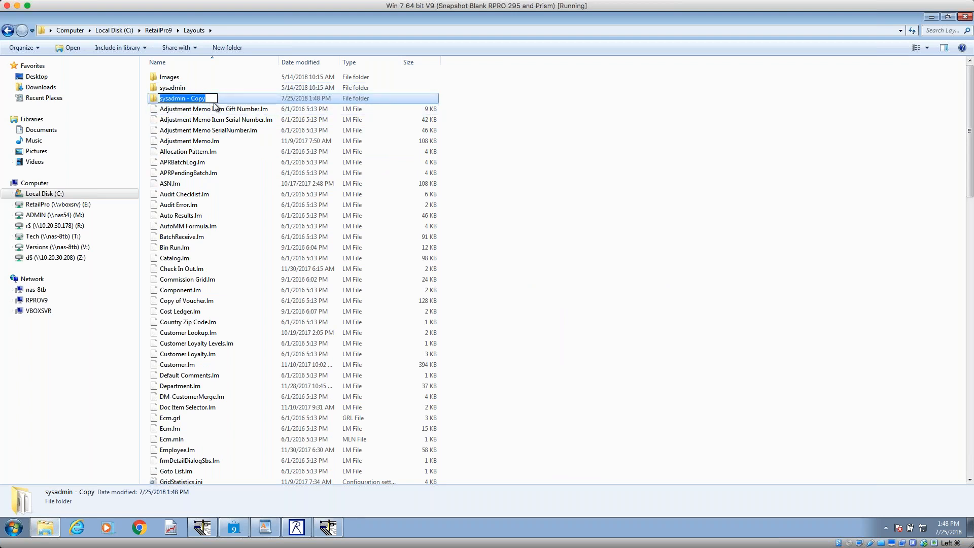
text(Jeff)
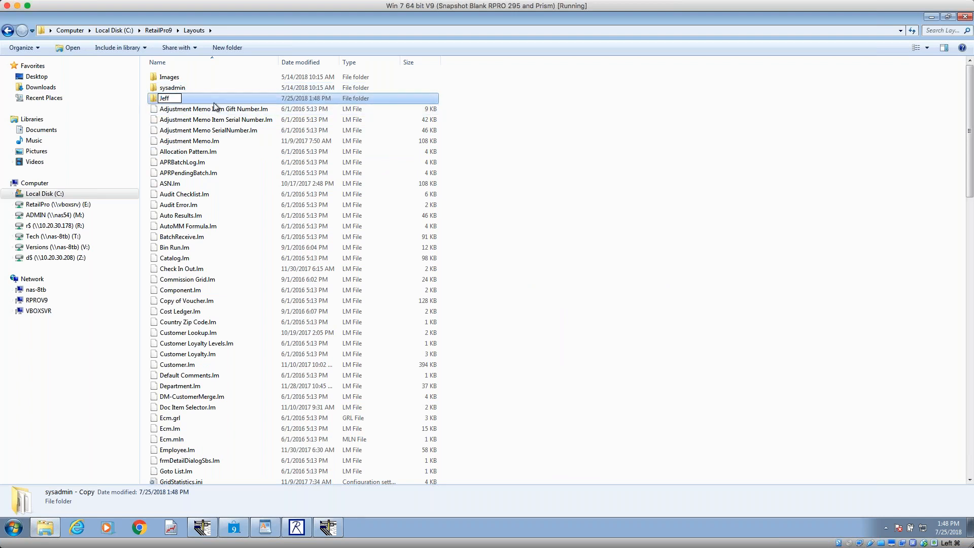
key(Return)
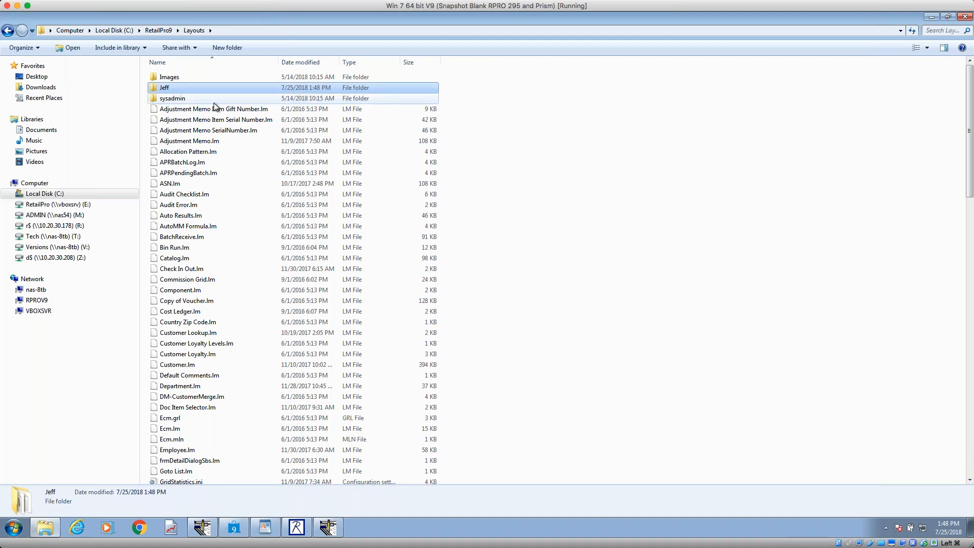
Step: Paste a second copy of the sysadmin folder into Layouts and rename it with another user's name
right_click(557, 144)
click(579, 215)
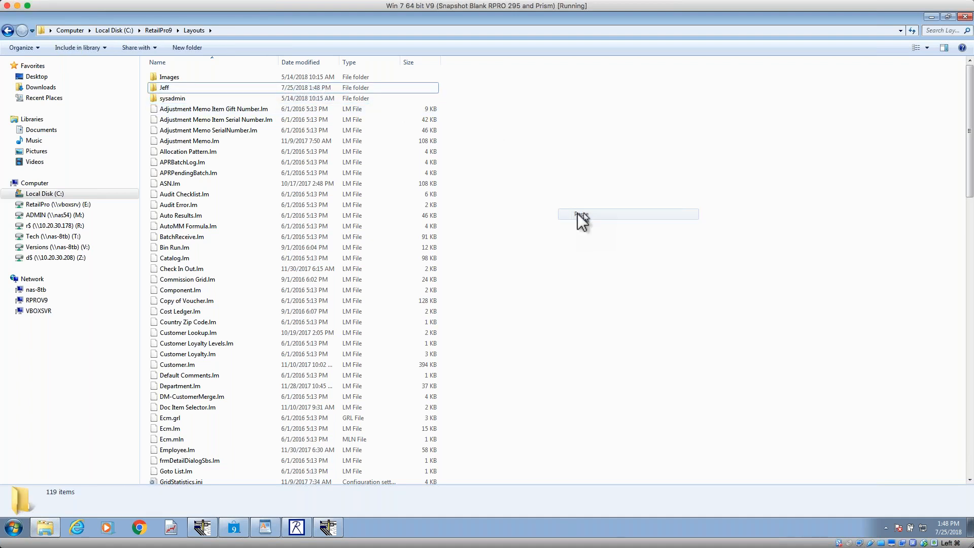
click(193, 96)
click(174, 108)
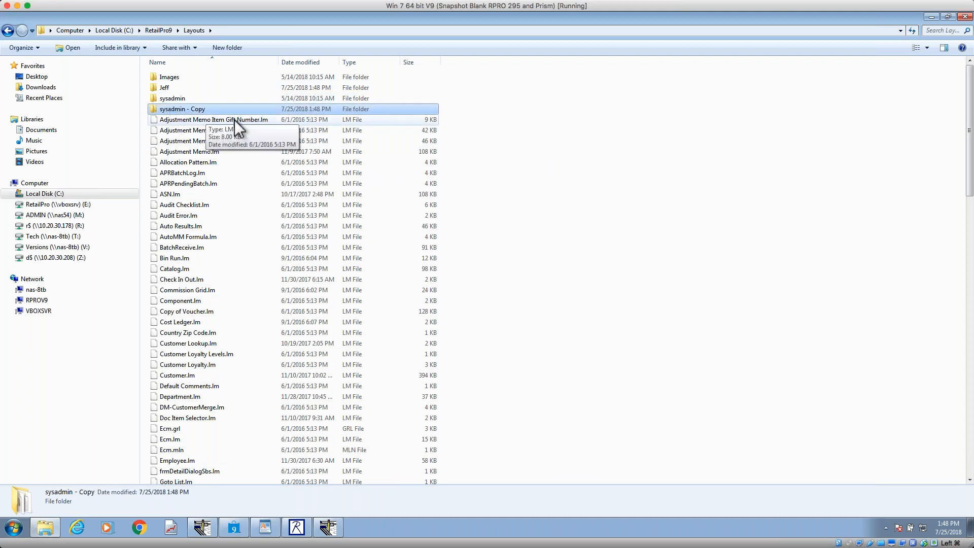
click(190, 109)
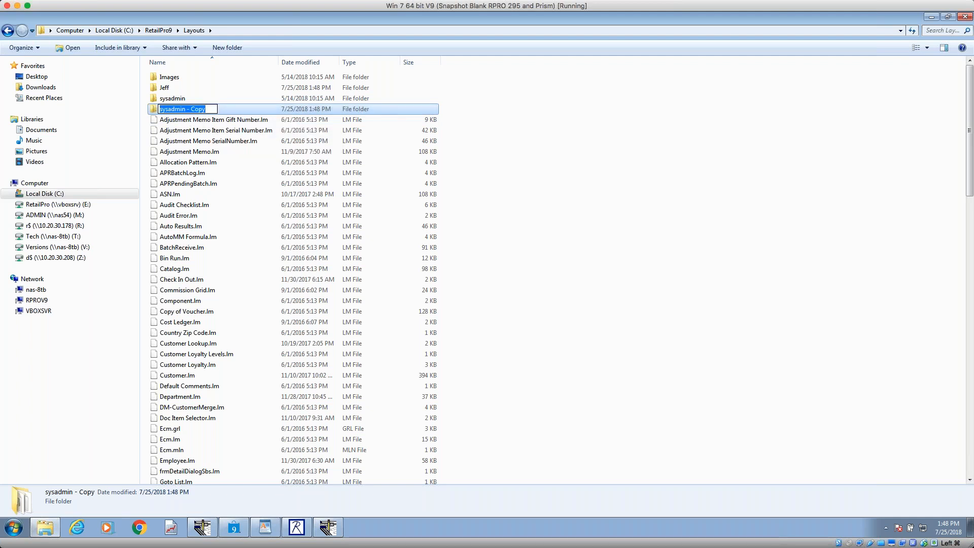
text(Tim)
key(Return)
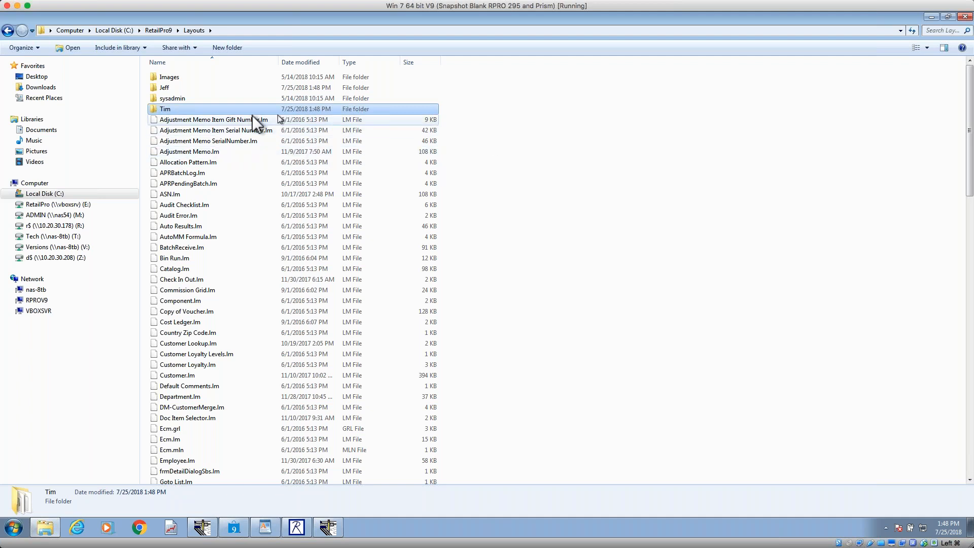
click(170, 88)
click(172, 101)
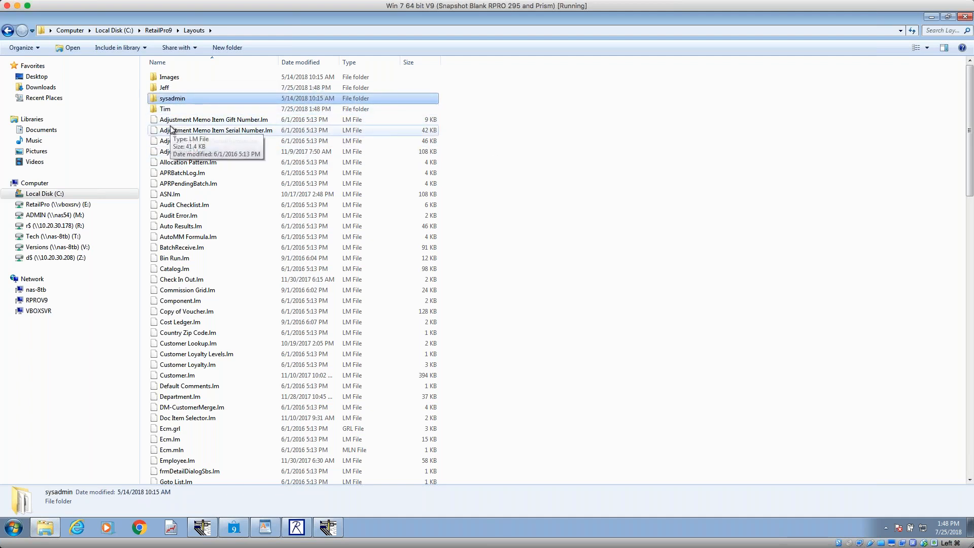
click(171, 129)
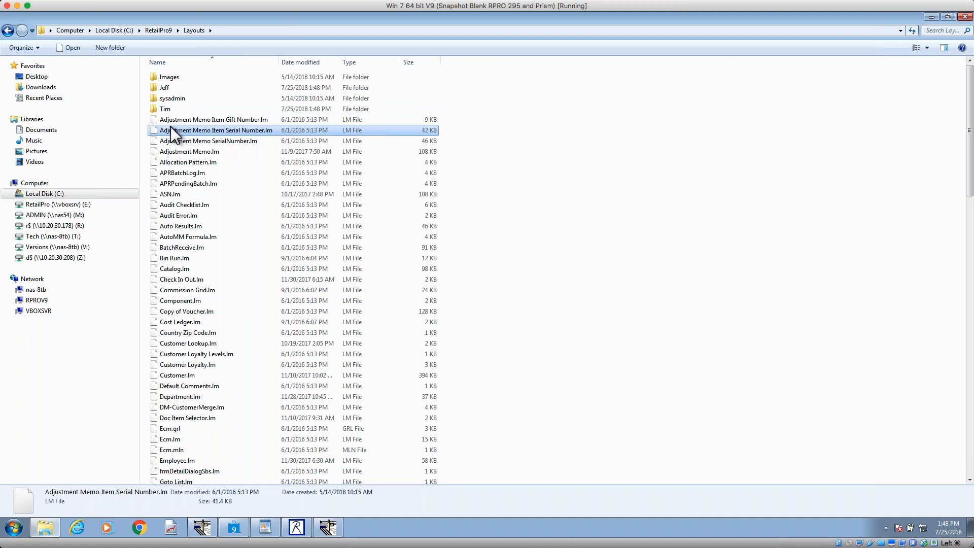
click(180, 98)
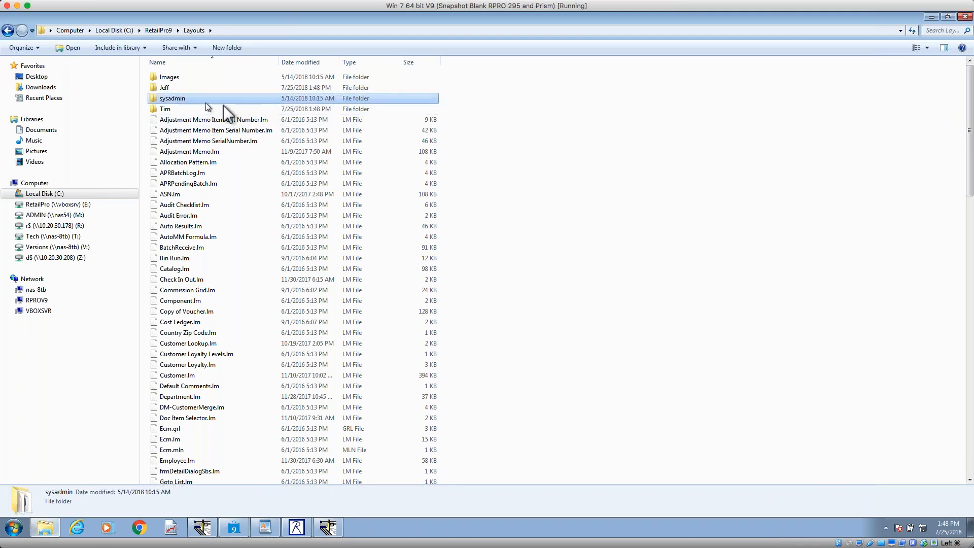
Step: Switch to Retail Pro 9, leave the receipts list and close the program
click(234, 528)
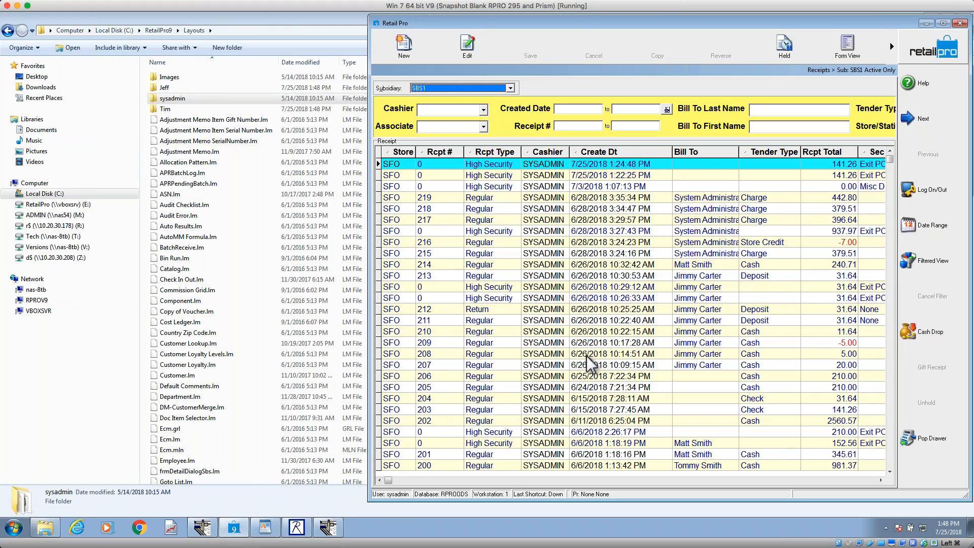
click(960, 23)
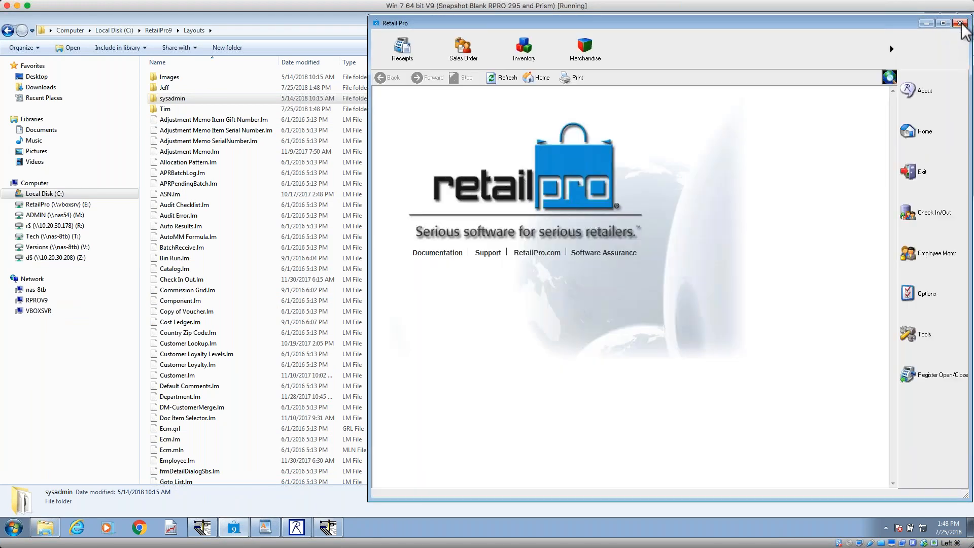
click(465, 293)
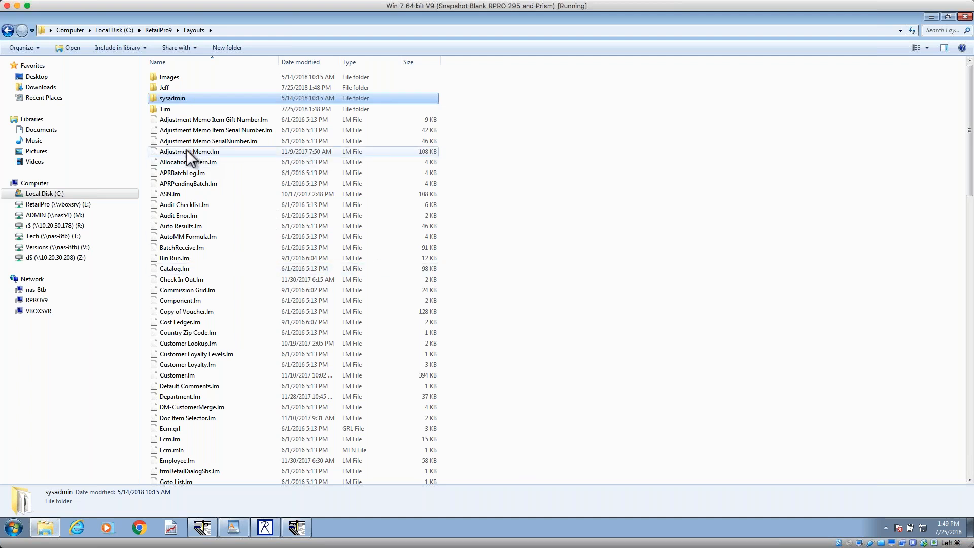
Step: Copy the sysadmin folder from C:\RetailPro9\Layouts
click(168, 89)
click(167, 108)
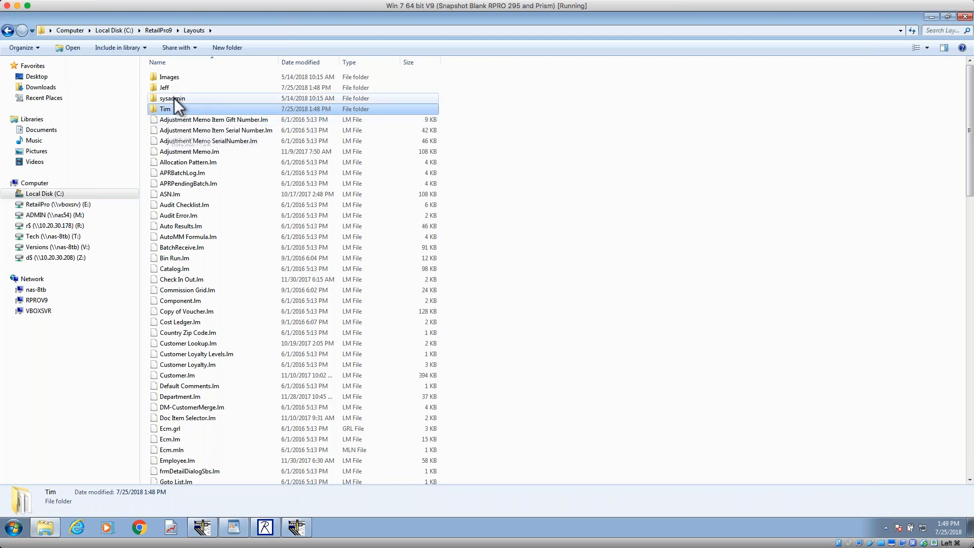
click(175, 98)
right_click(175, 98)
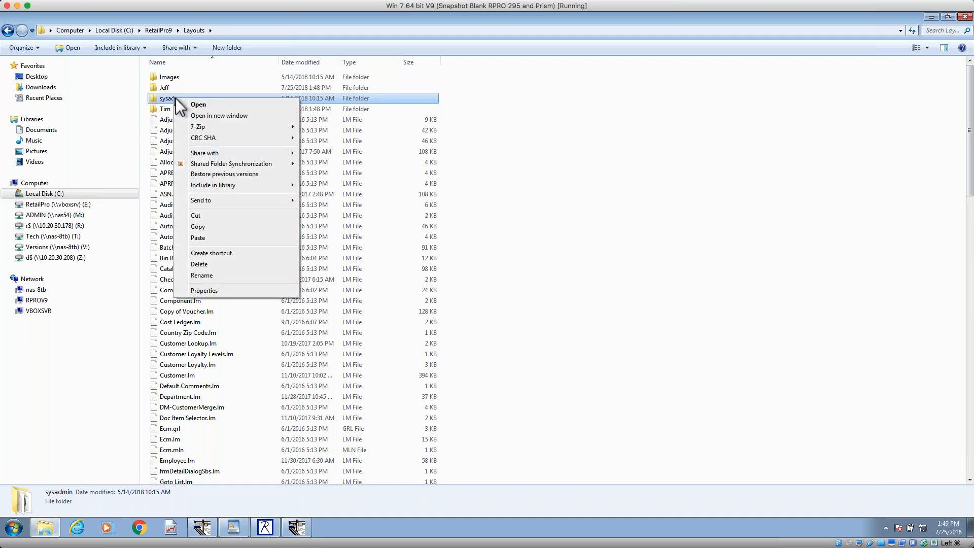
click(208, 226)
Step: In the RetailPro9 folder, rename the Layouts folder as Layouts072418
click(159, 30)
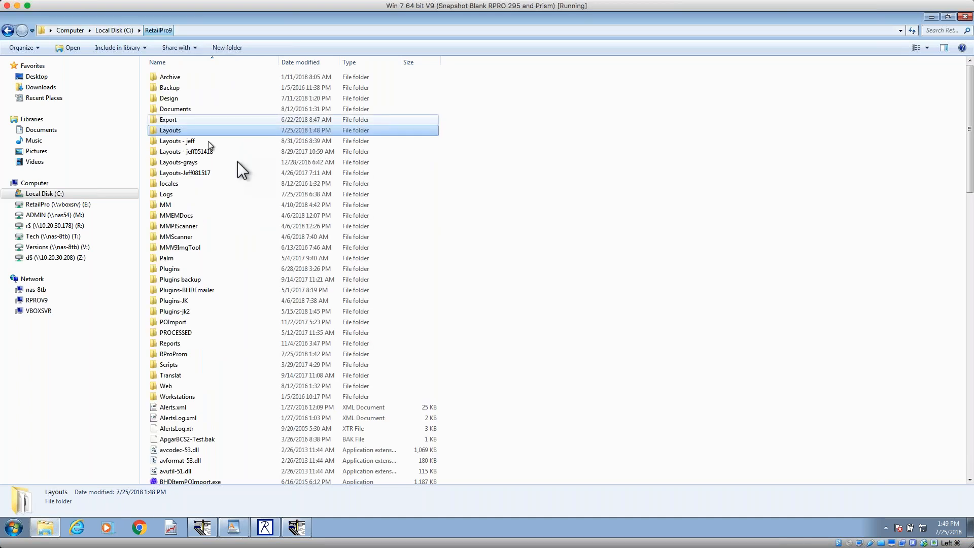
click(187, 131)
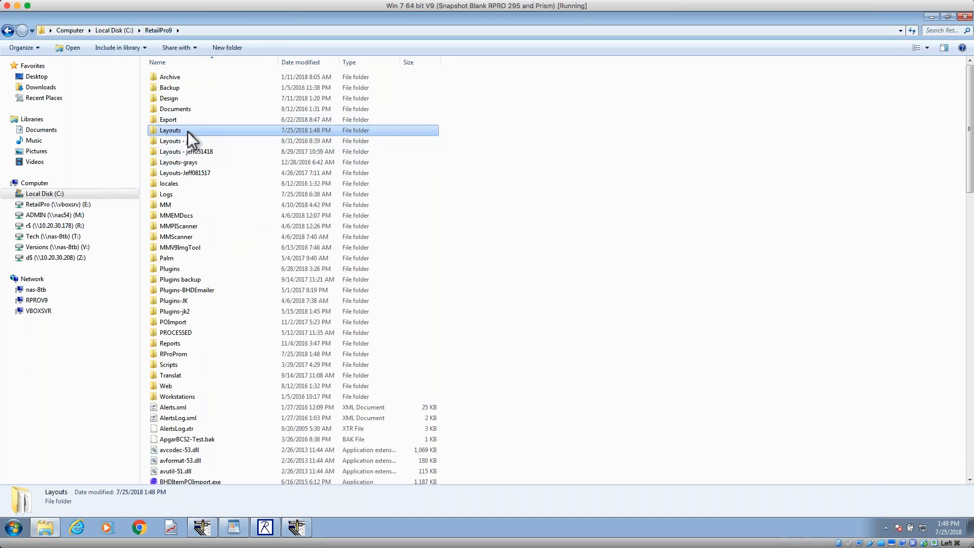
click(189, 132)
text(0724)
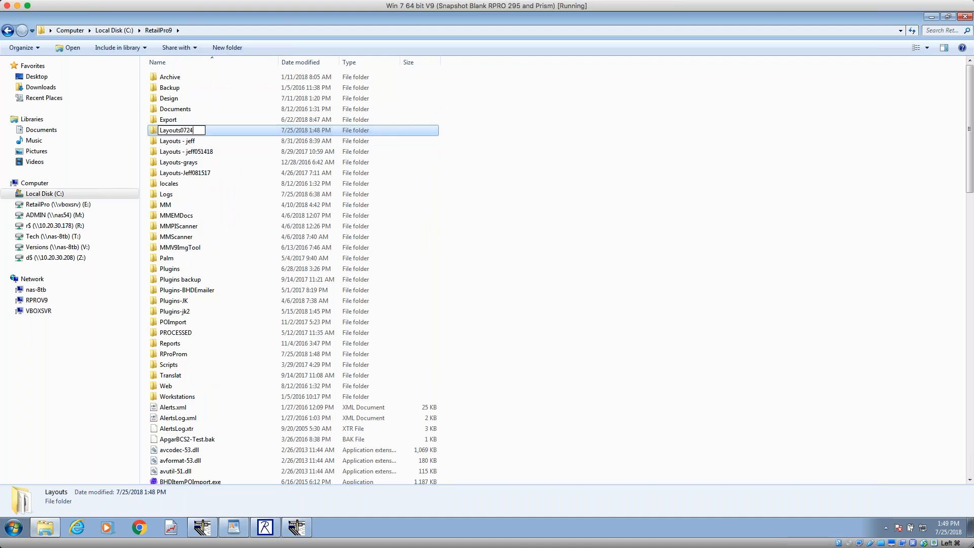
text(18)
key(Return)
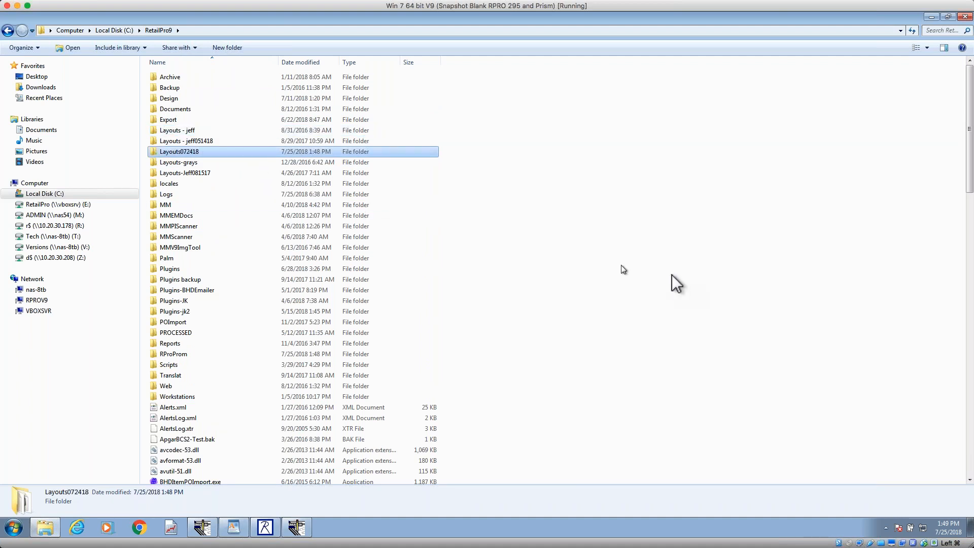
Step: Try to paste the copied sysadmin folder into the RetailPro9 folder
right_click(561, 257)
click(603, 330)
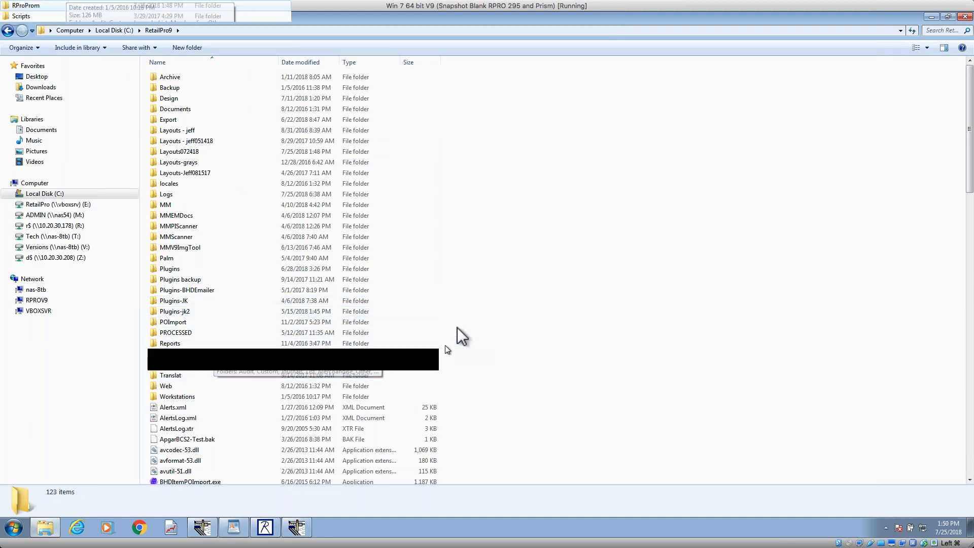
scroll(374, 241, down, 20)
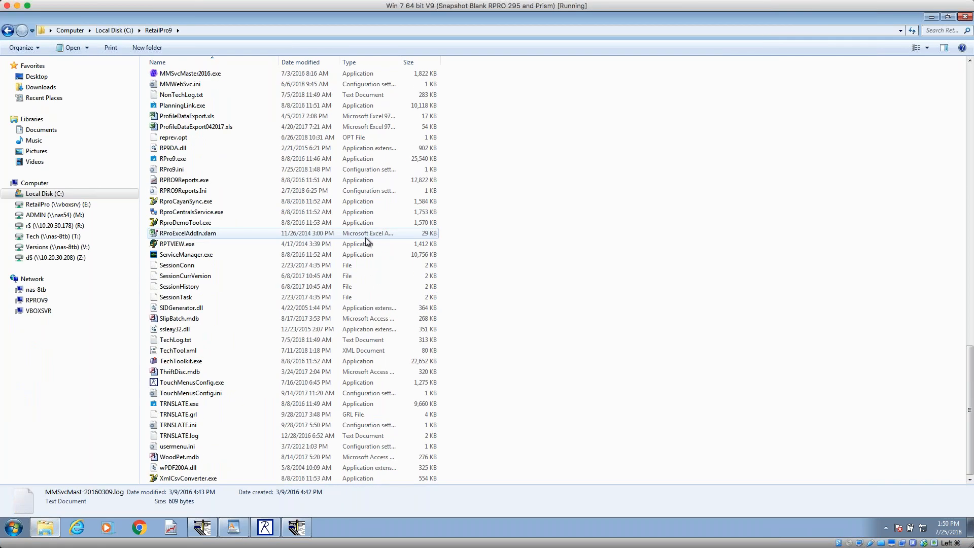
right_click(508, 230)
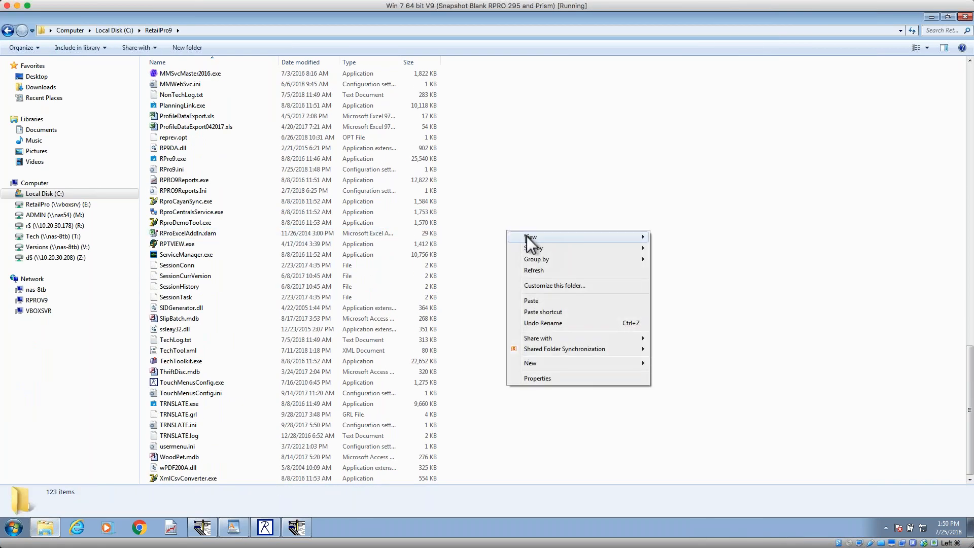
click(539, 299)
scroll(518, 246, up, 17)
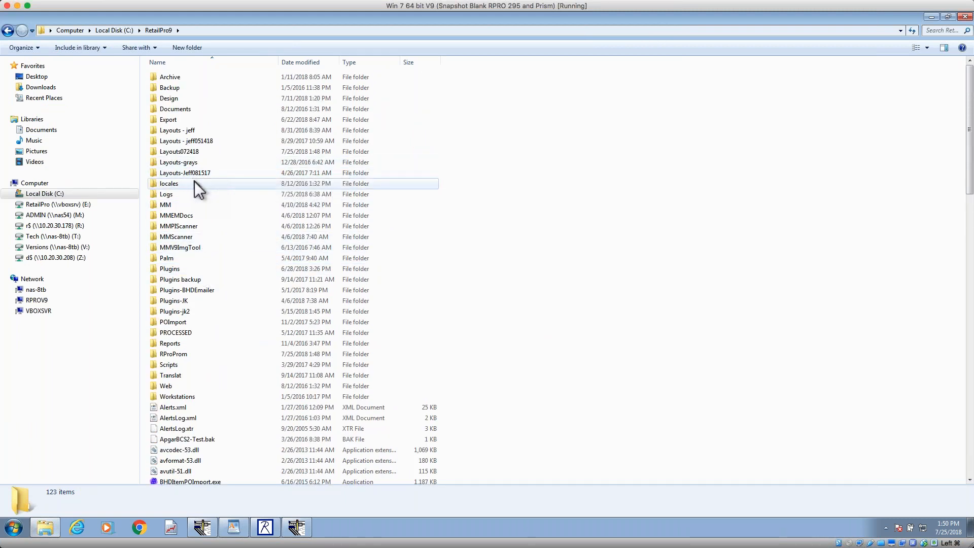
Step: Copy the sysadmin folder from Layouts072418 and paste it into the RetailPro9 folder
double_click(194, 151)
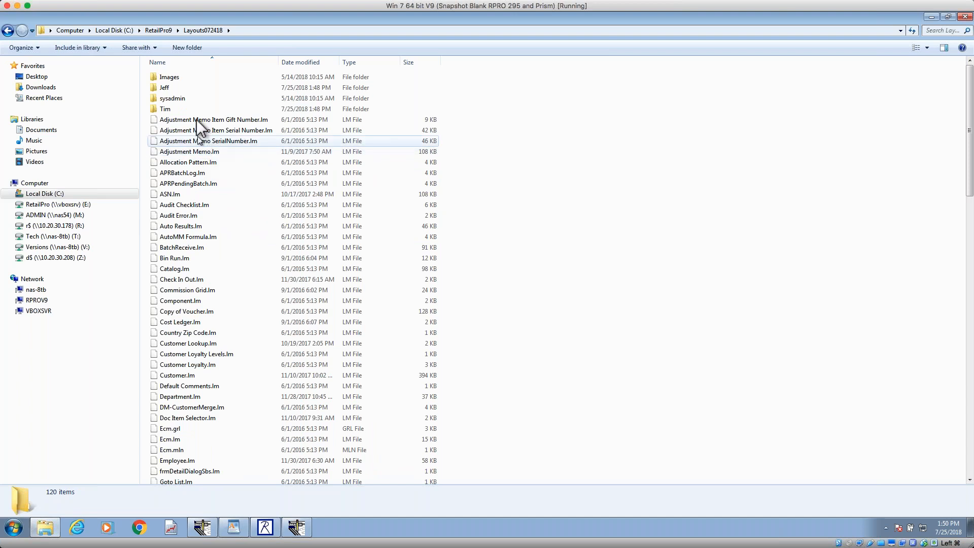
click(185, 99)
right_click(186, 98)
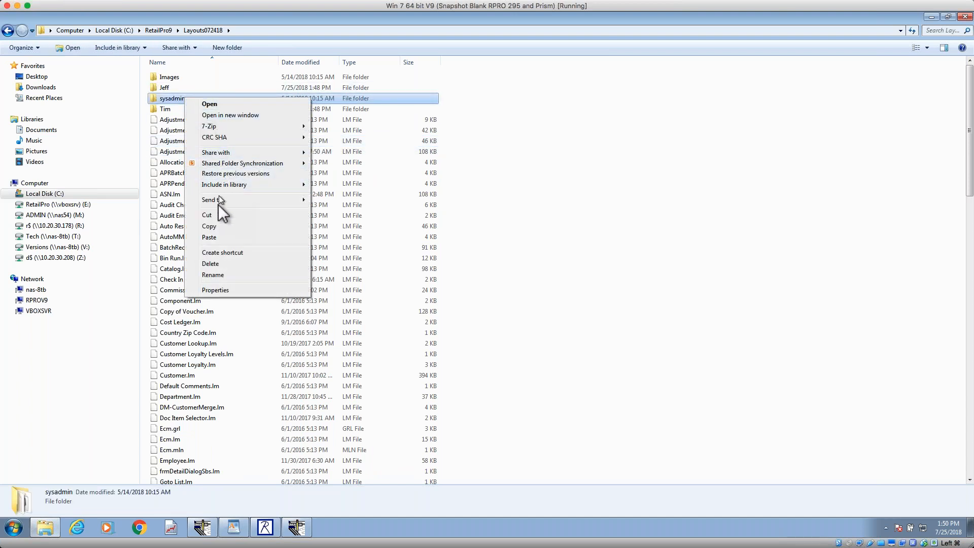
click(209, 227)
click(160, 31)
right_click(514, 294)
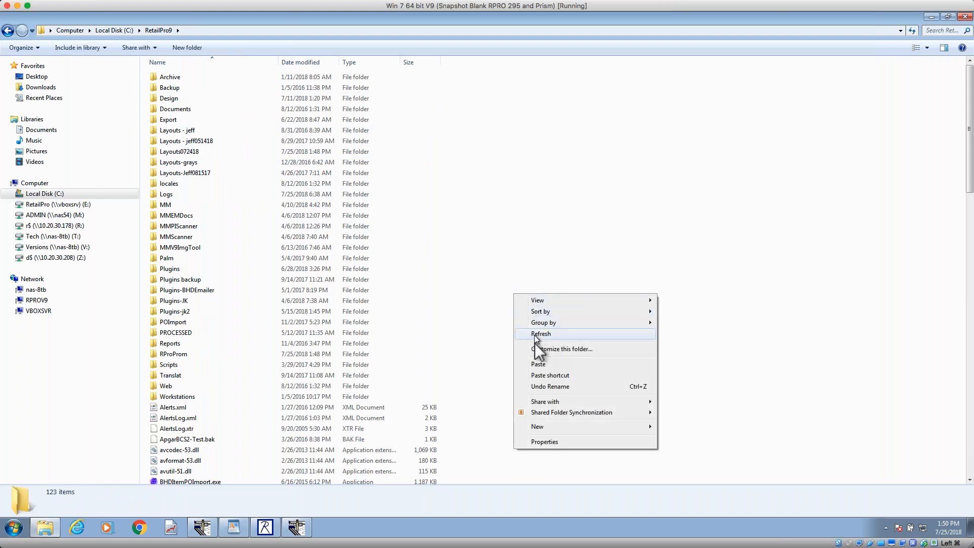
click(539, 364)
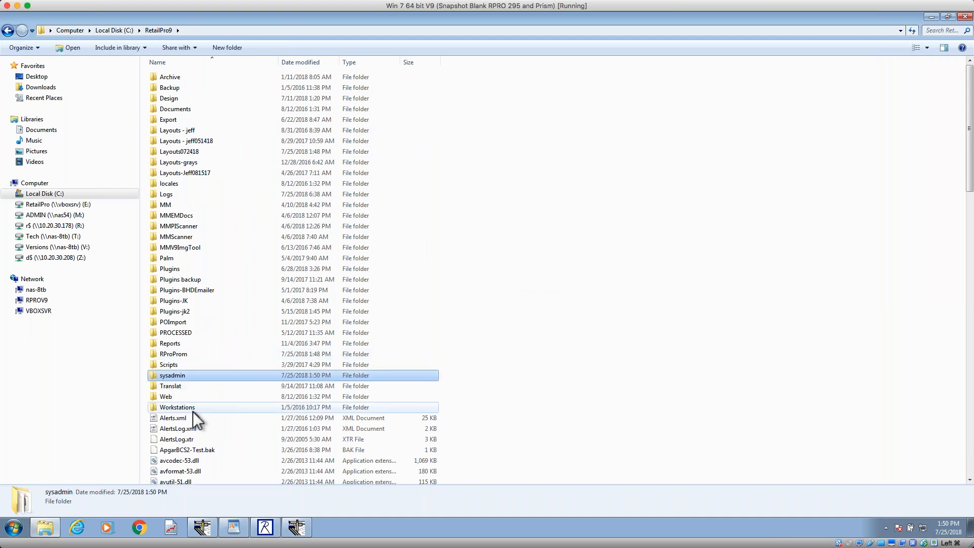
Step: Rename the pasted sysadmin folder in RetailPro9 as Layouts and open it
click(169, 378)
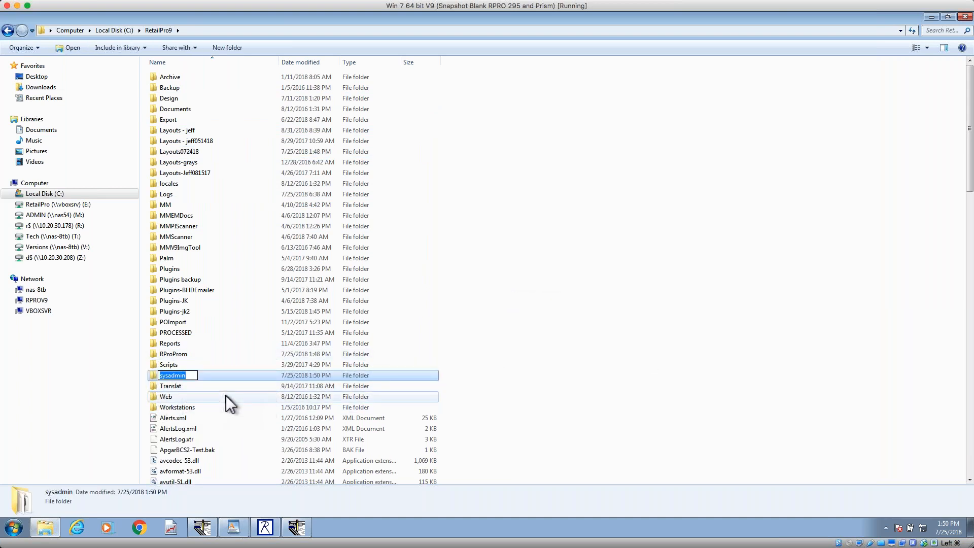
text(Layouts)
key(Return)
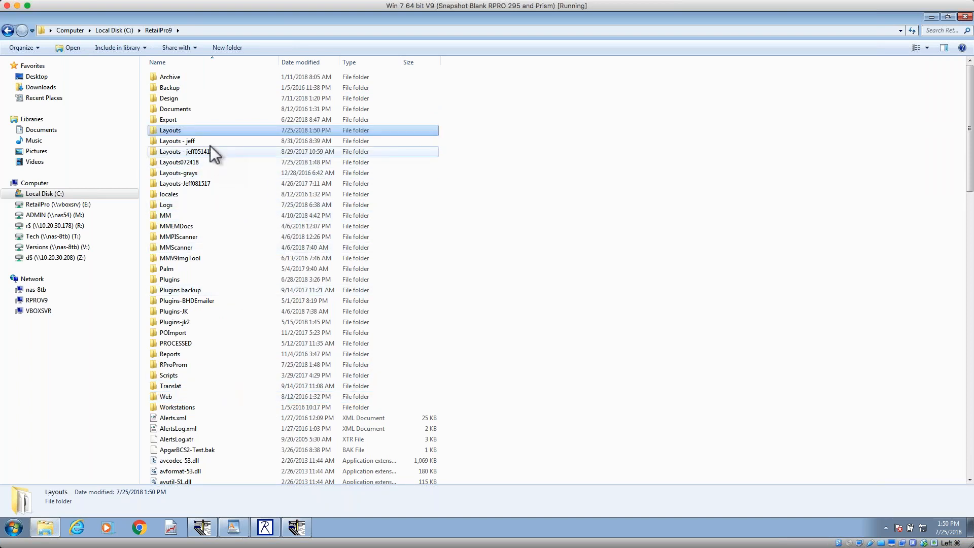
double_click(212, 131)
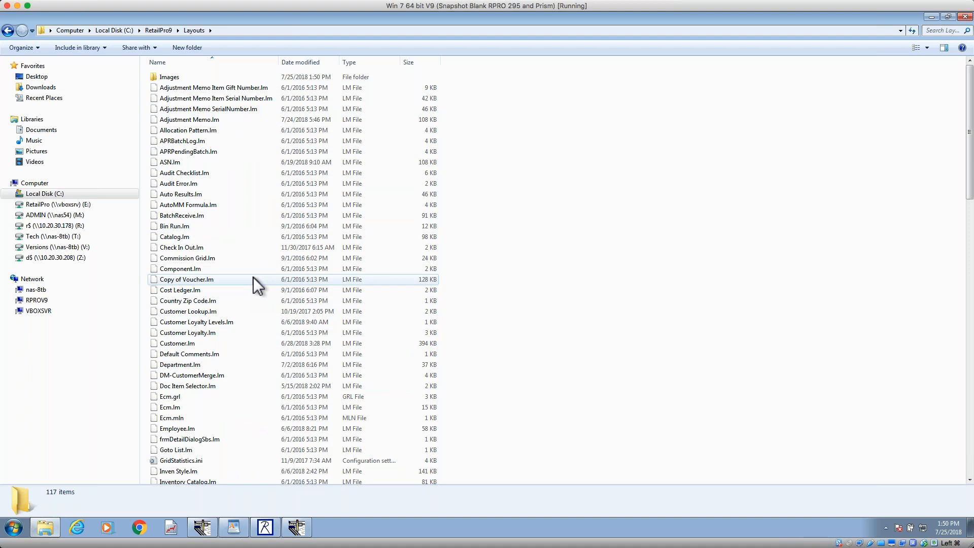
Step: Minimize the Explorer window and the other windows in front of the Document Designer
click(930, 16)
click(925, 38)
click(446, 24)
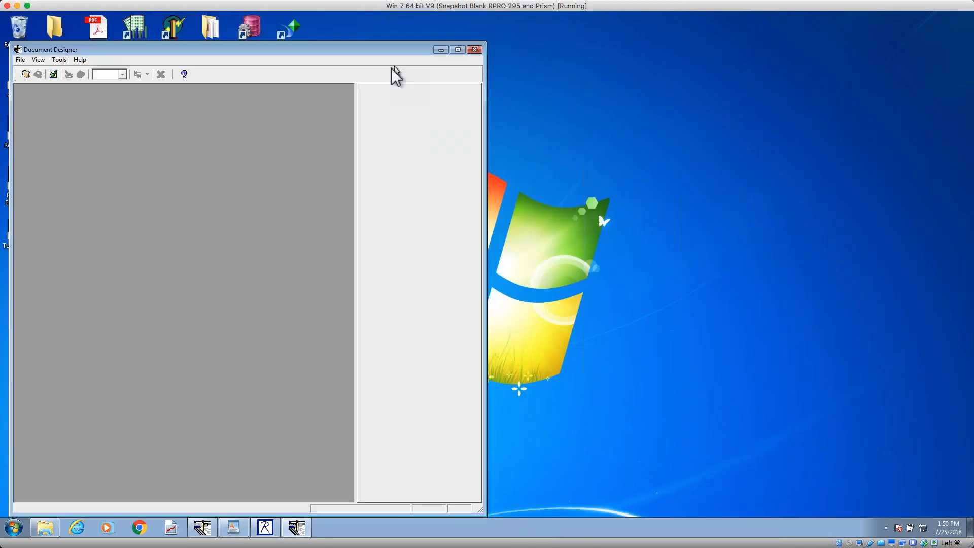
Step: Minimize the Document Designer, launch Retail Pro 9 and log on as sysadmin with the account password
click(440, 50)
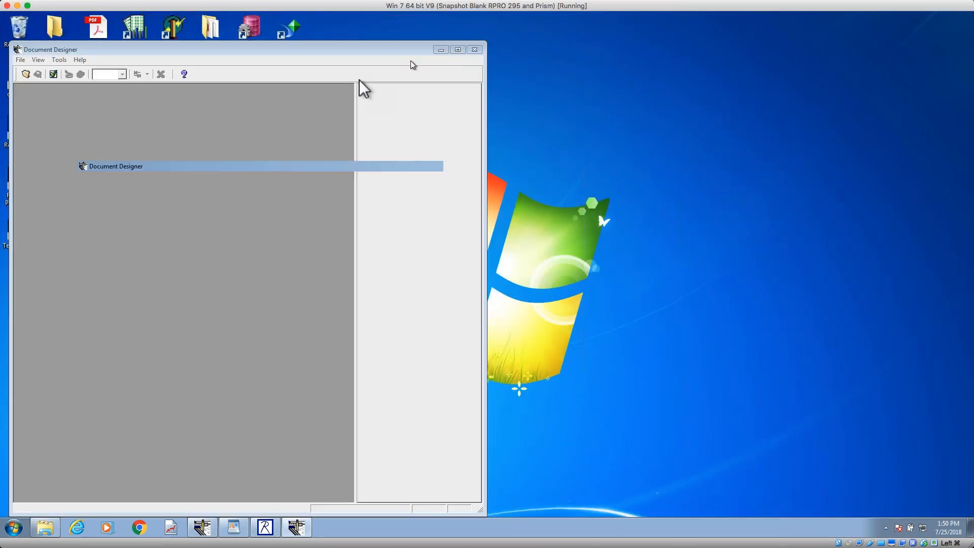
double_click(96, 133)
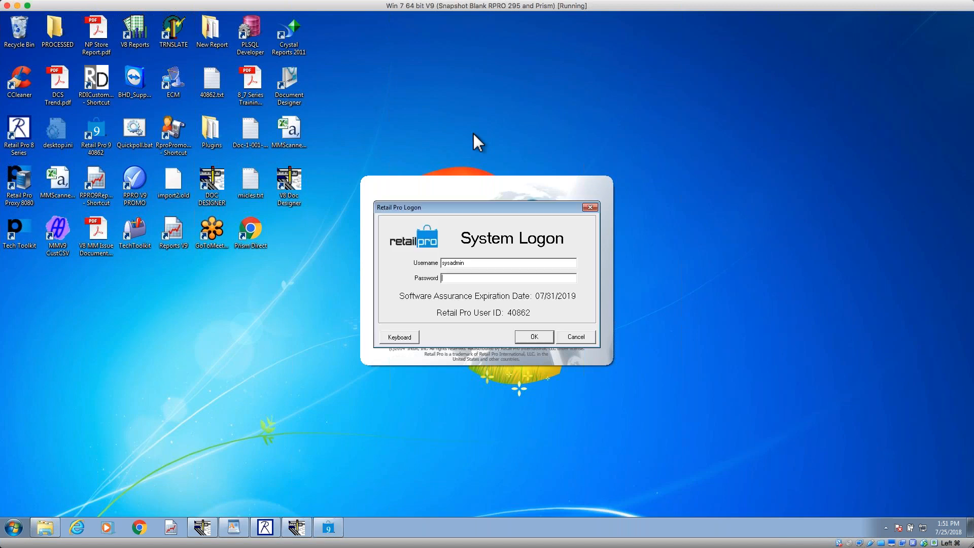
text(sysadmin)
key(Return)
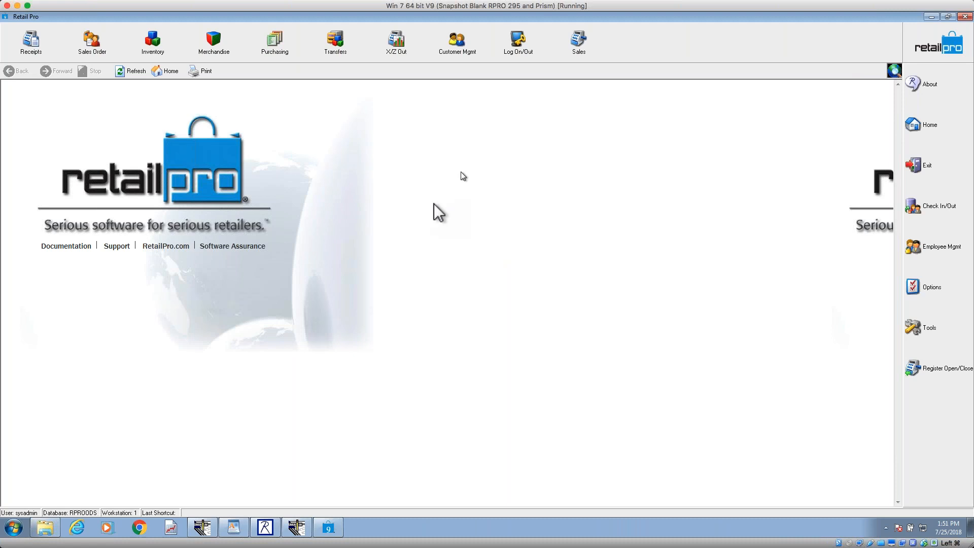
Step: Bring up the RetailPro9 Layouts folder in Explorer and point out its sysadmin subfolder
click(45, 531)
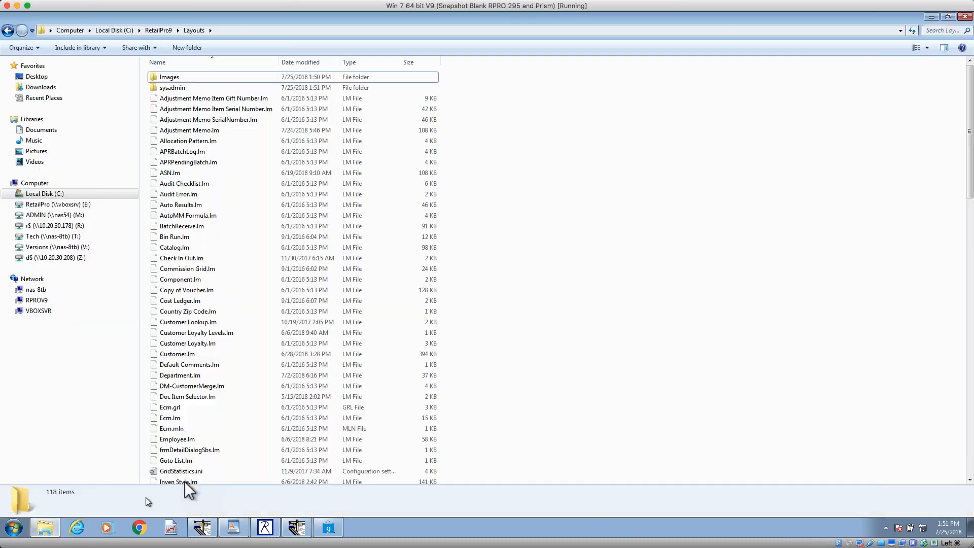
click(161, 88)
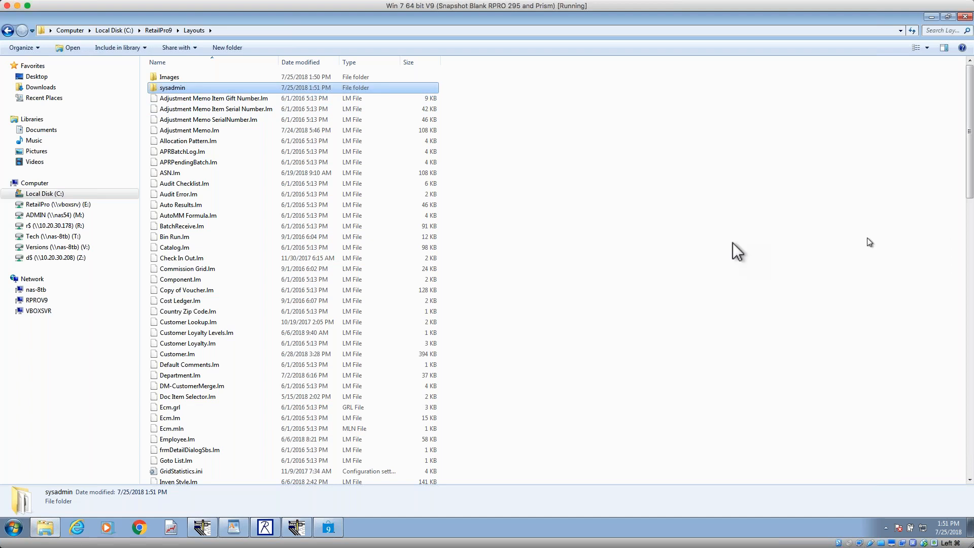
Step: Open Paint and sketch a large computer box linked through a small hub box to two workstation boxes
click(20, 531)
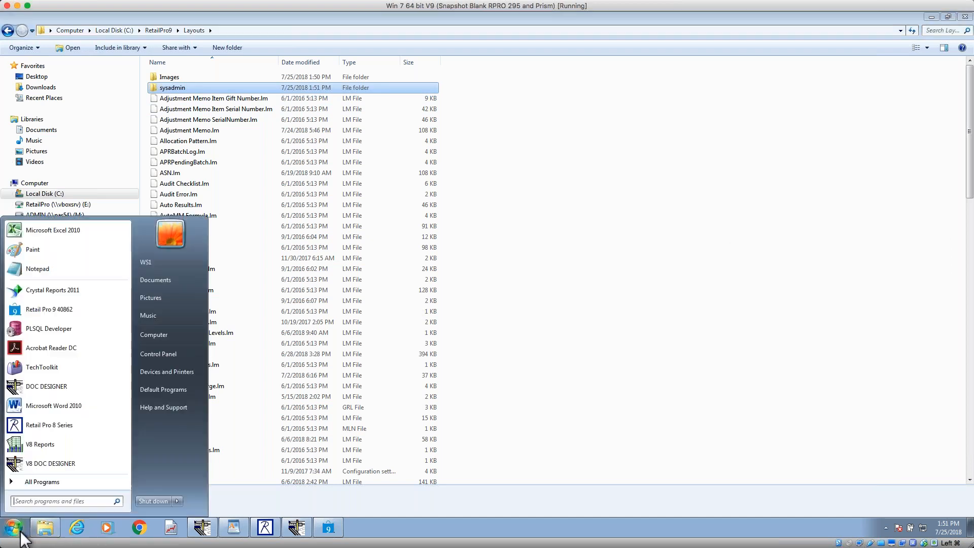
click(55, 254)
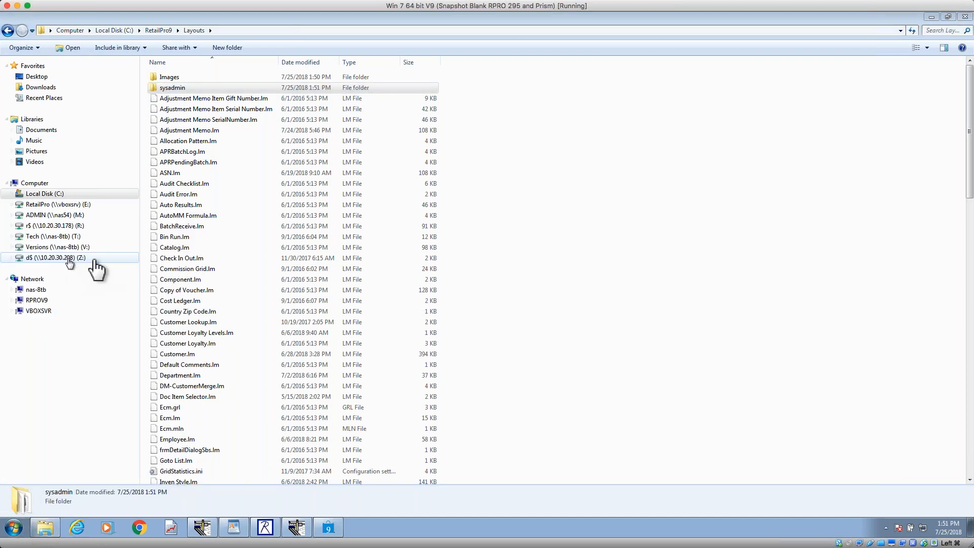
mouse_move(266, 123)
mouse_down()
mouse_move(215, 120)
mouse_move(212, 188)
mouse_move(267, 193)
mouse_move(284, 144)
mouse_move(264, 123)
mouse_up()
mouse_move(415, 145)
mouse_down()
mouse_move(378, 158)
mouse_move(415, 197)
mouse_move(438, 148)
mouse_move(411, 146)
mouse_up()
mouse_move(434, 248)
mouse_down()
mouse_move(361, 246)
mouse_move(401, 297)
mouse_move(436, 275)
mouse_move(437, 256)
mouse_up()
mouse_move(388, 189)
mouse_down()
mouse_move(321, 225)
mouse_move(291, 229)
mouse_move(244, 212)
mouse_move(270, 232)
mouse_move(279, 214)
mouse_move(251, 208)
mouse_move(273, 226)
mouse_up()
mouse_move(365, 272)
mouse_down()
mouse_move(265, 245)
mouse_move(265, 233)
mouse_up()
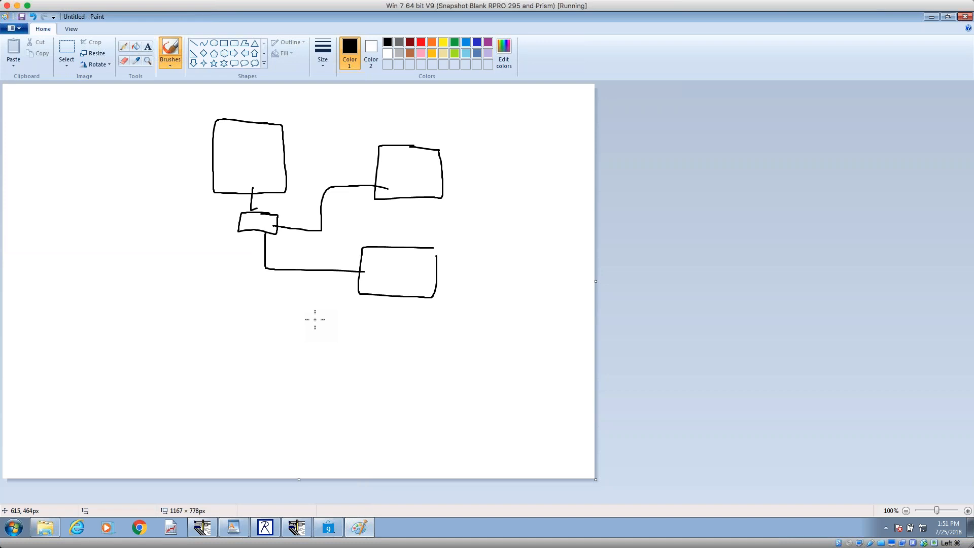
Step: Sketch small folder boxes in the computers, cross out the workstation ones, and link the upper workstation to the main computer's folder with a new box
mouse_move(258, 157)
mouse_down()
mouse_move(231, 158)
mouse_move(231, 168)
mouse_move(255, 157)
mouse_move(262, 167)
mouse_move(244, 137)
mouse_move(242, 147)
mouse_move(270, 138)
mouse_up()
mouse_move(418, 173)
mouse_down()
mouse_move(394, 173)
mouse_move(422, 174)
mouse_up()
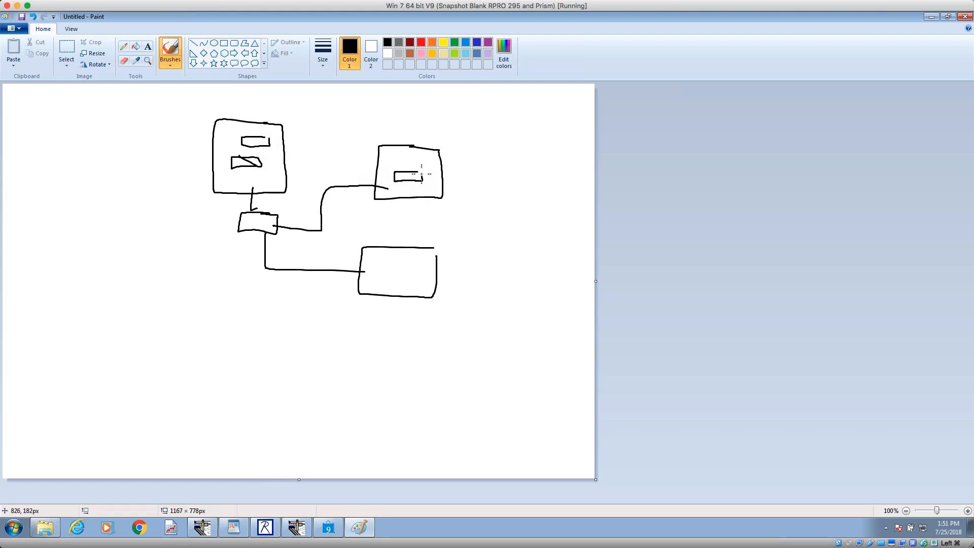
mouse_move(414, 266)
mouse_down()
mouse_move(384, 266)
mouse_move(421, 277)
mouse_move(419, 266)
mouse_up()
drag(394, 167, 426, 189)
drag(392, 261, 407, 281)
mouse_move(411, 166)
mouse_down()
mouse_move(401, 160)
mouse_move(351, 184)
mouse_move(320, 213)
mouse_move(274, 226)
mouse_move(254, 196)
mouse_move(263, 141)
mouse_up()
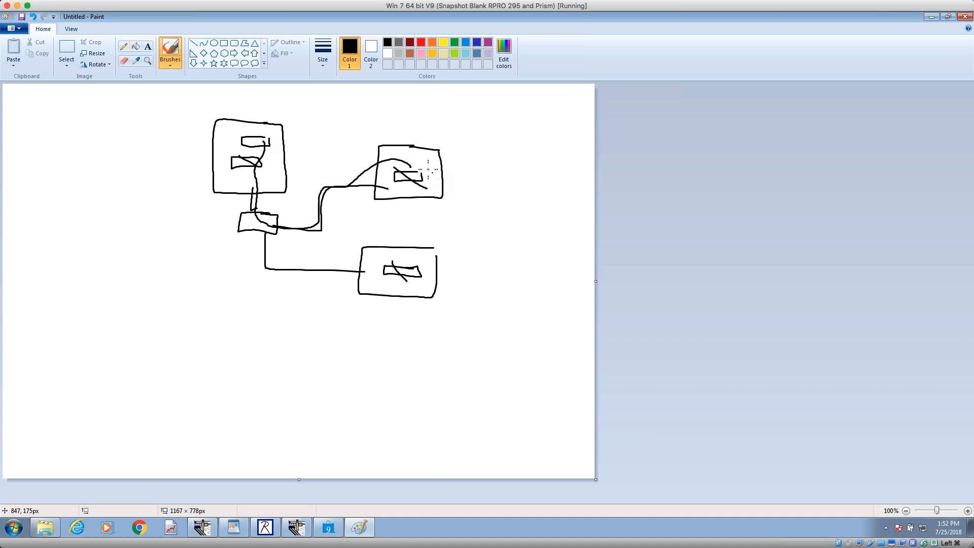
mouse_move(435, 159)
mouse_down()
mouse_move(404, 160)
mouse_move(417, 160)
mouse_up()
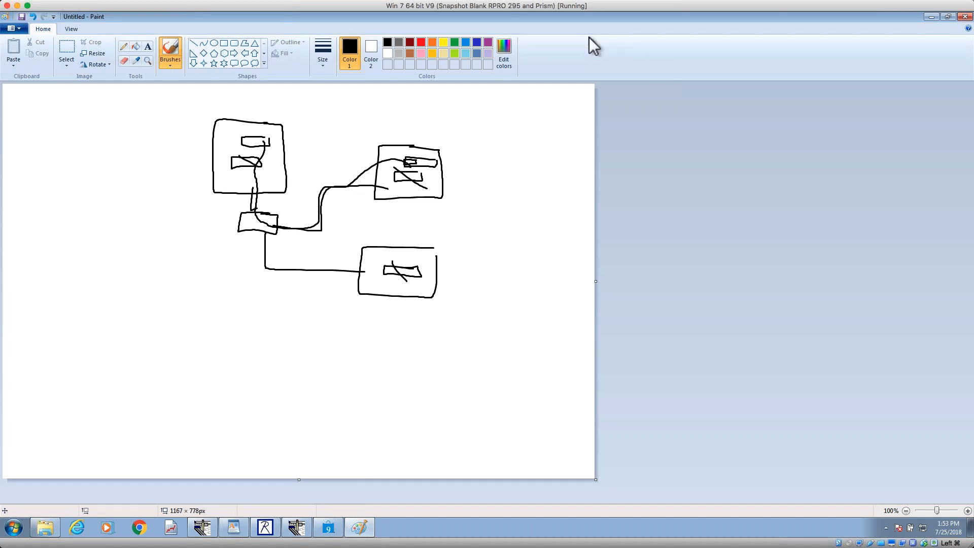
Step: Keep the Paint drawing open and sketch an enlarged folder with listing lines and a labelled user box beside the main computer
click(966, 18)
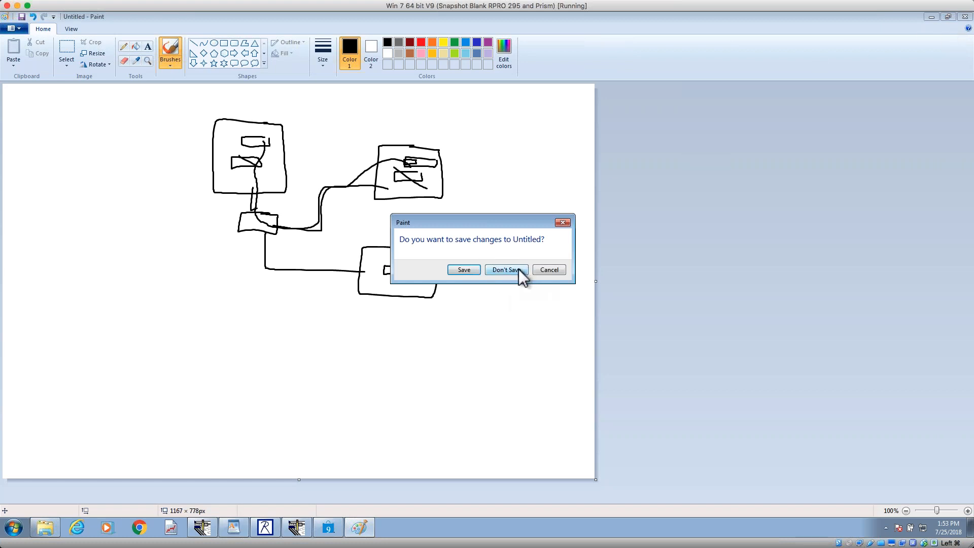
click(539, 269)
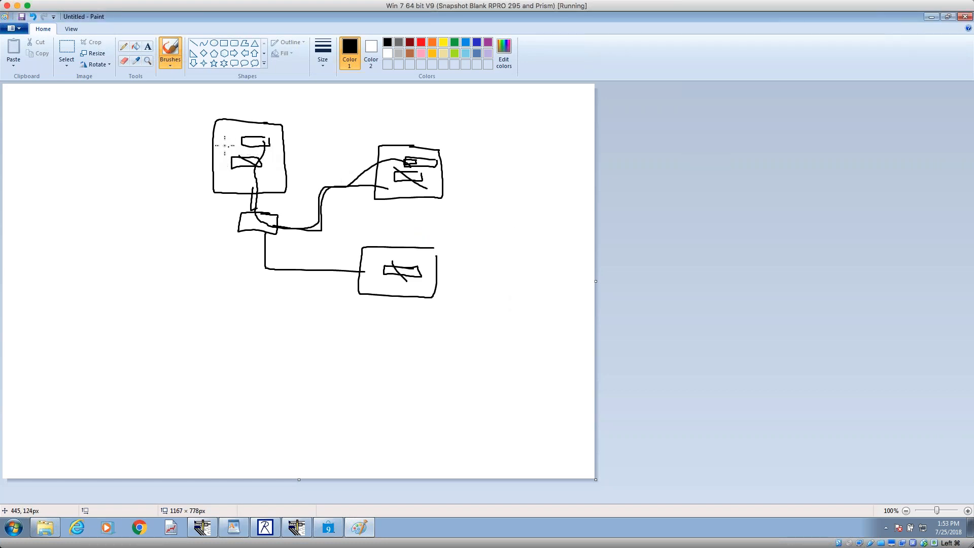
drag(234, 146, 182, 167)
drag(243, 142, 184, 126)
mouse_move(170, 124)
mouse_down()
mouse_move(87, 121)
mouse_move(86, 215)
mouse_move(167, 218)
mouse_move(167, 131)
mouse_up()
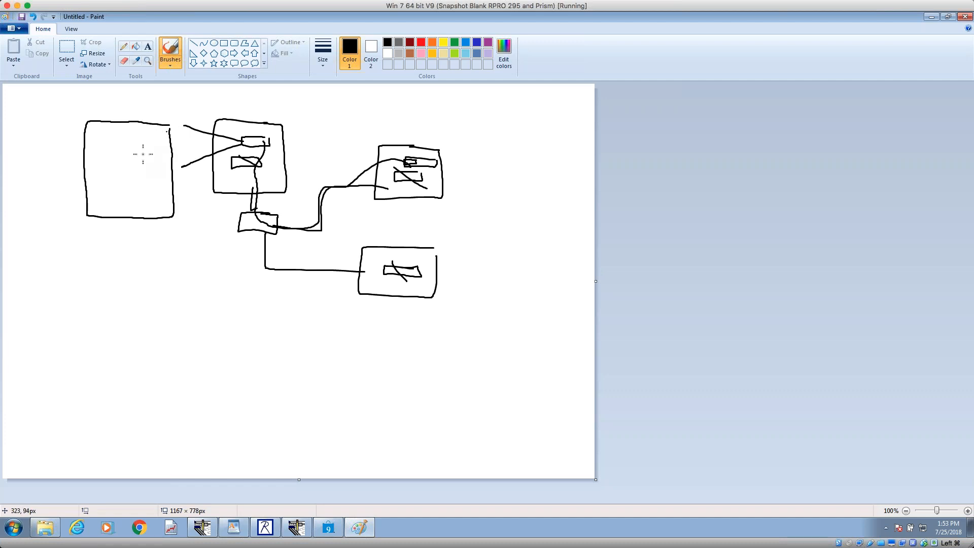
mouse_move(96, 160)
mouse_down()
mouse_move(136, 163)
mouse_move(119, 170)
mouse_move(128, 181)
mouse_move(113, 196)
mouse_move(125, 196)
mouse_up()
mouse_move(132, 130)
mouse_down()
mouse_move(124, 148)
mouse_move(146, 149)
mouse_move(153, 134)
mouse_up()
drag(136, 134, 145, 145)
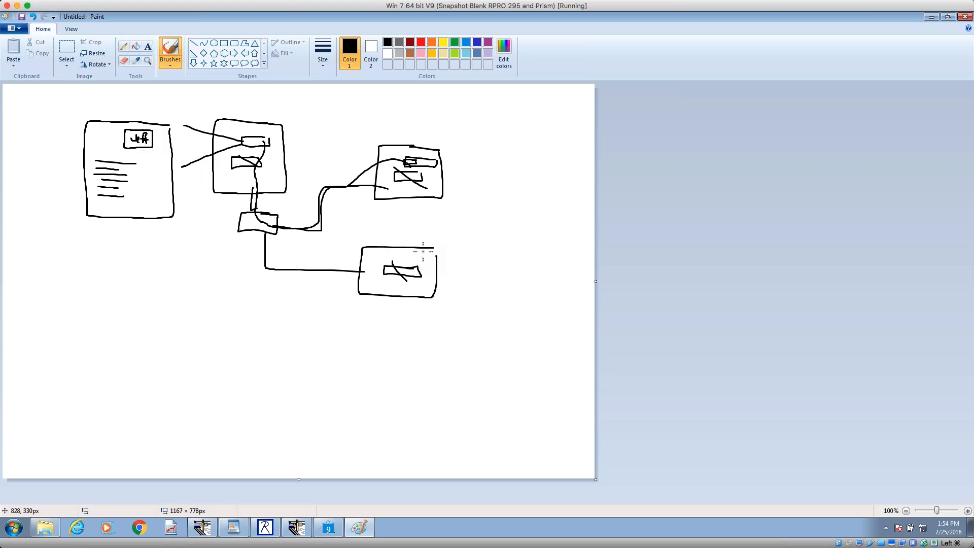
Step: Sketch lines from the main computer and the circled user box to the lower workstation, and mark the crossed-out folder in the main computer
mouse_move(423, 251)
mouse_down()
mouse_move(380, 257)
mouse_move(395, 265)
mouse_move(423, 256)
mouse_move(423, 264)
mouse_move(345, 256)
mouse_move(265, 234)
mouse_move(216, 161)
mouse_up()
mouse_move(161, 136)
mouse_down()
mouse_move(134, 120)
mouse_move(251, 206)
mouse_move(375, 250)
mouse_move(418, 253)
mouse_move(406, 254)
mouse_up()
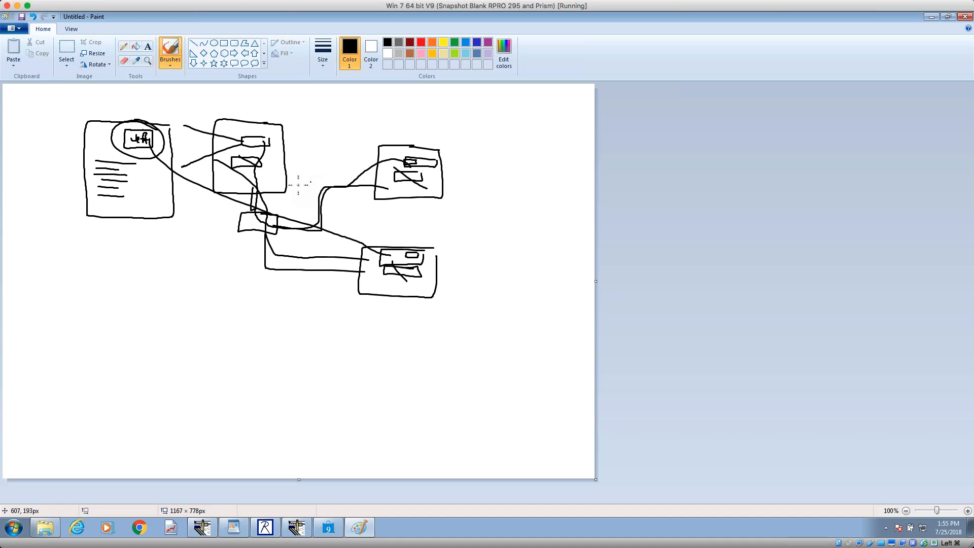
mouse_move(272, 175)
mouse_down()
mouse_move(232, 168)
mouse_move(264, 162)
mouse_move(261, 143)
mouse_up()
Step: Close Paint without saving the drawing and minimize the Explorer window
click(964, 17)
click(500, 270)
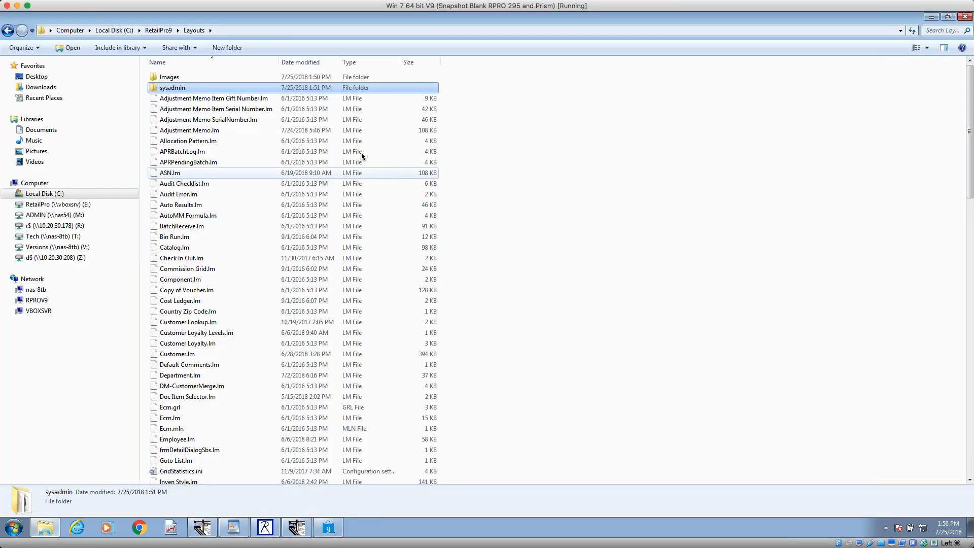
click(932, 17)
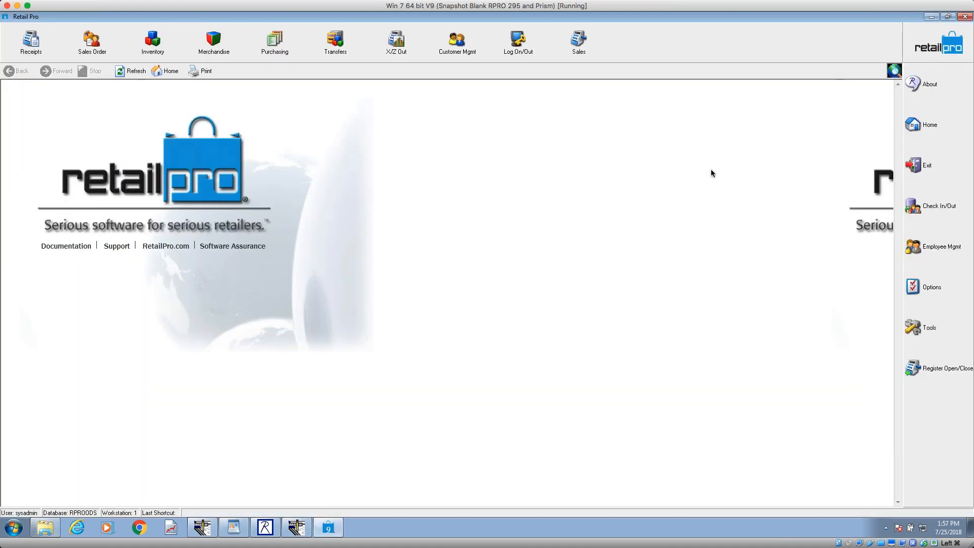
Step: Review the Screen Designer section of the WordPad outline, highlighting the question on Global and Local UPC in inventory and vouchers
click(233, 527)
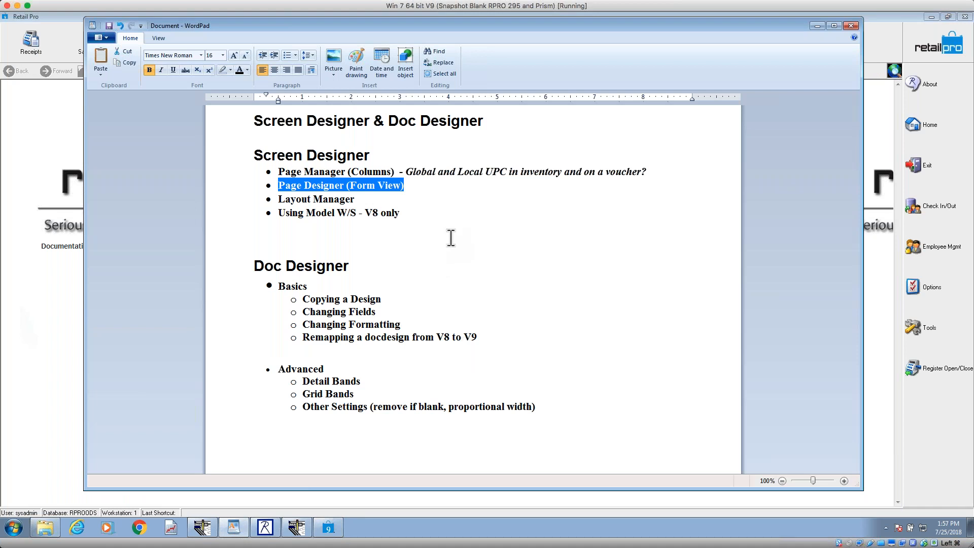
drag(420, 226, 238, 157)
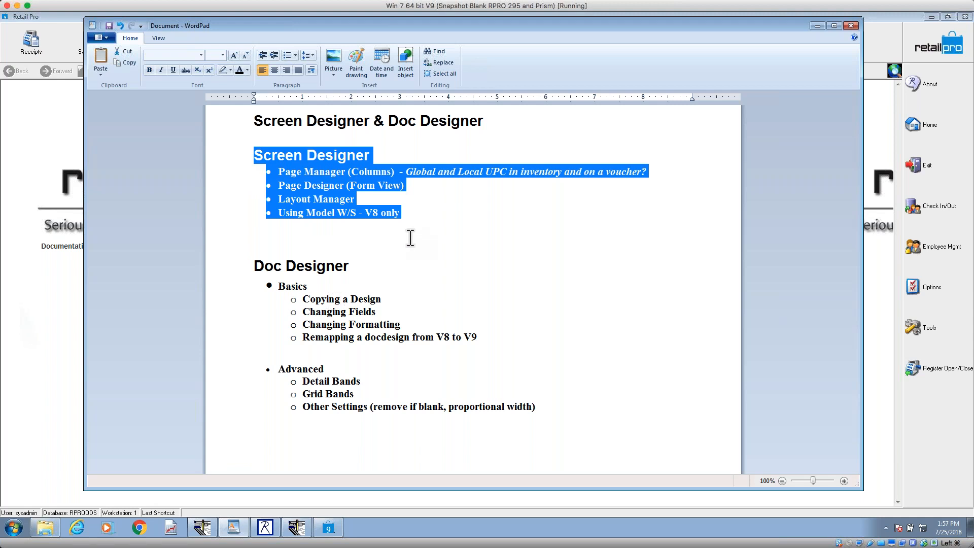
click(454, 219)
drag(405, 171, 657, 178)
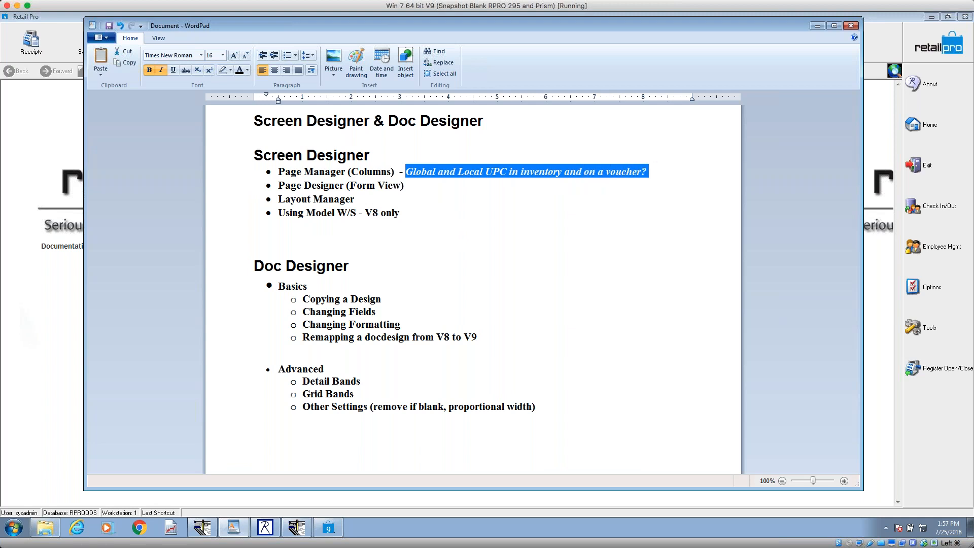
click(818, 25)
Step: Open the Inventory list in Retail Pro, check the Global UPC column, and open the Page Manager for the Price Manager page
click(148, 47)
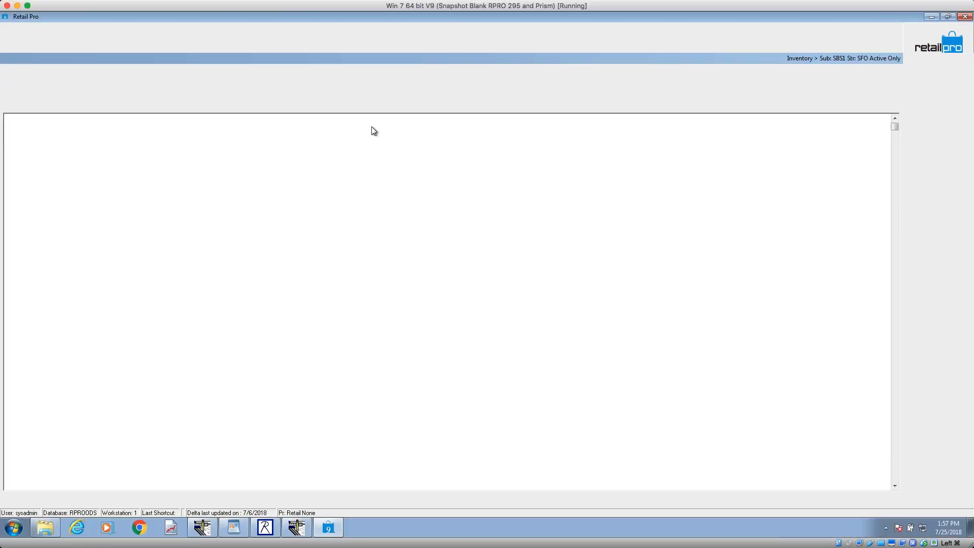
click(656, 144)
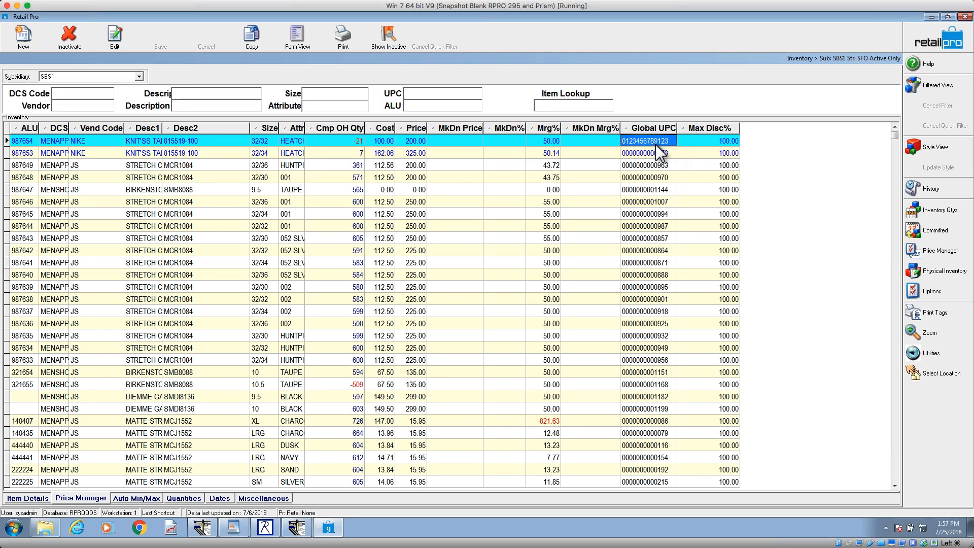
right_click(470, 126)
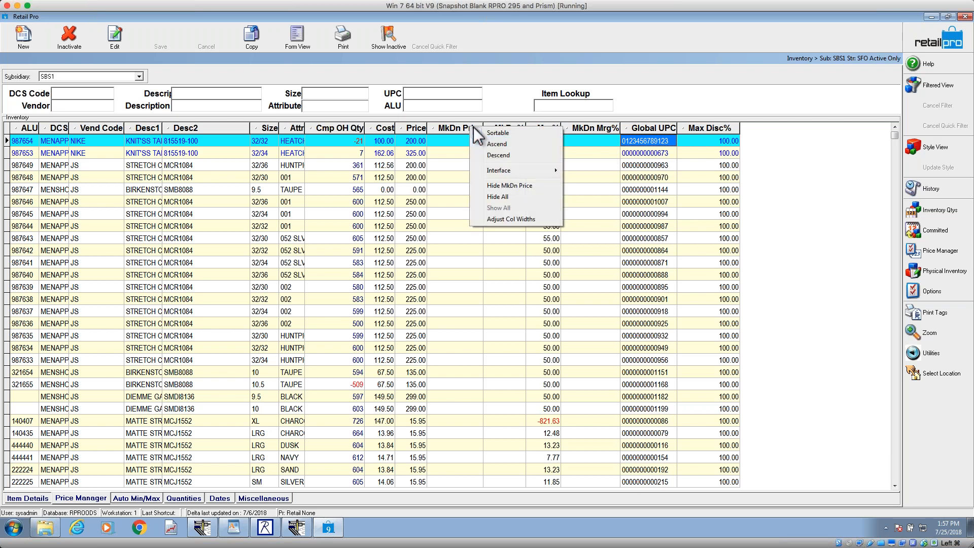
mouse_move(498, 168)
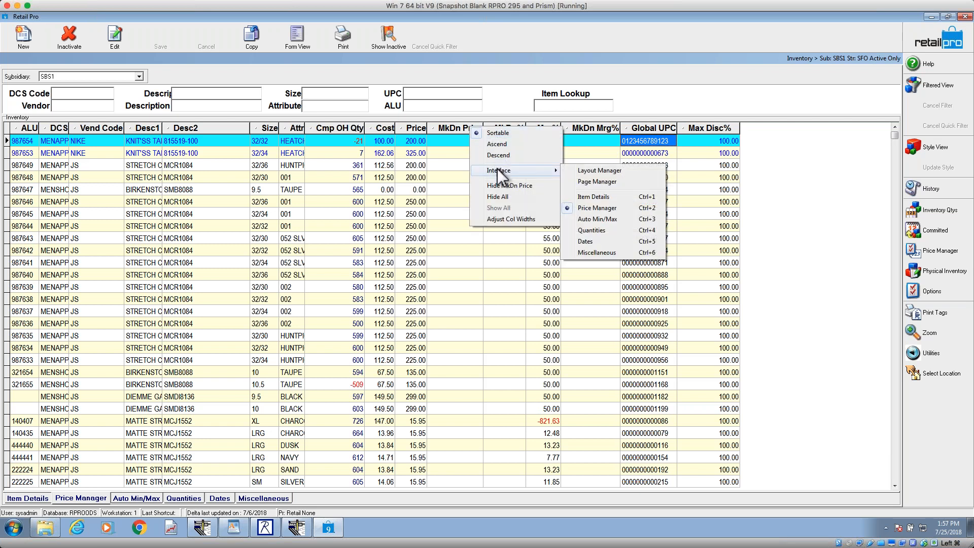
click(596, 181)
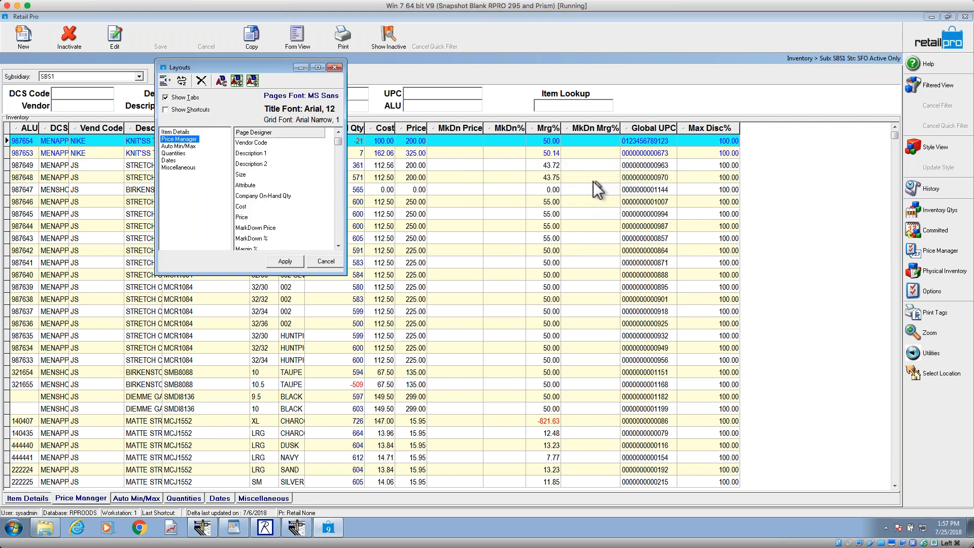
Step: Add the Local UPC field to the Price Manager page's columns and apply the layout
scroll(342, 234, down, 5)
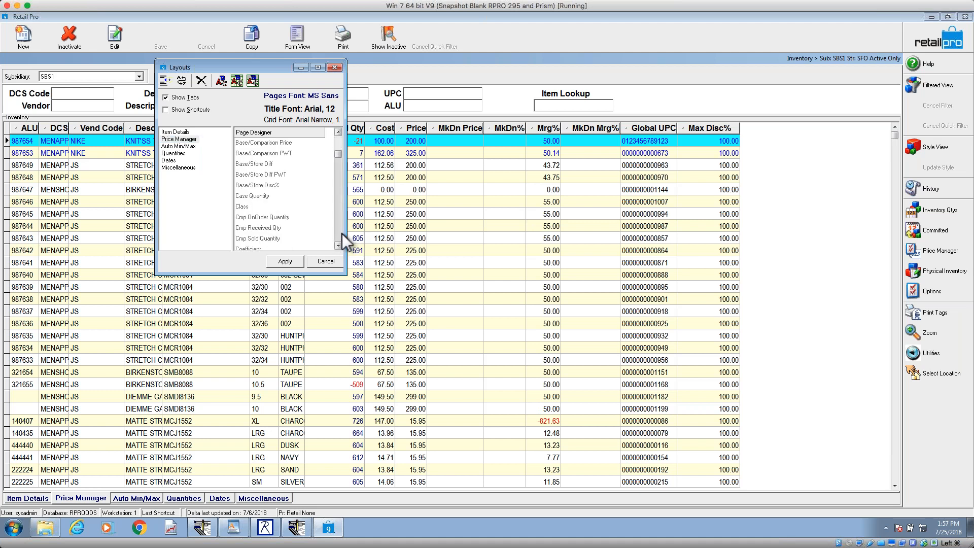
click(342, 235)
click(341, 234)
click(342, 235)
click(341, 235)
click(341, 235)
click(342, 235)
click(342, 235)
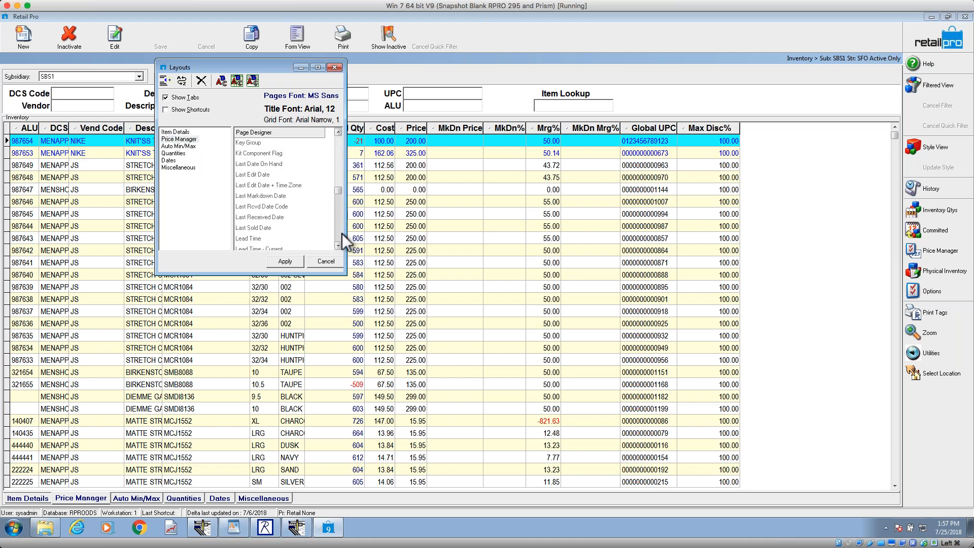
click(338, 246)
click(339, 246)
click(339, 246)
click(339, 246)
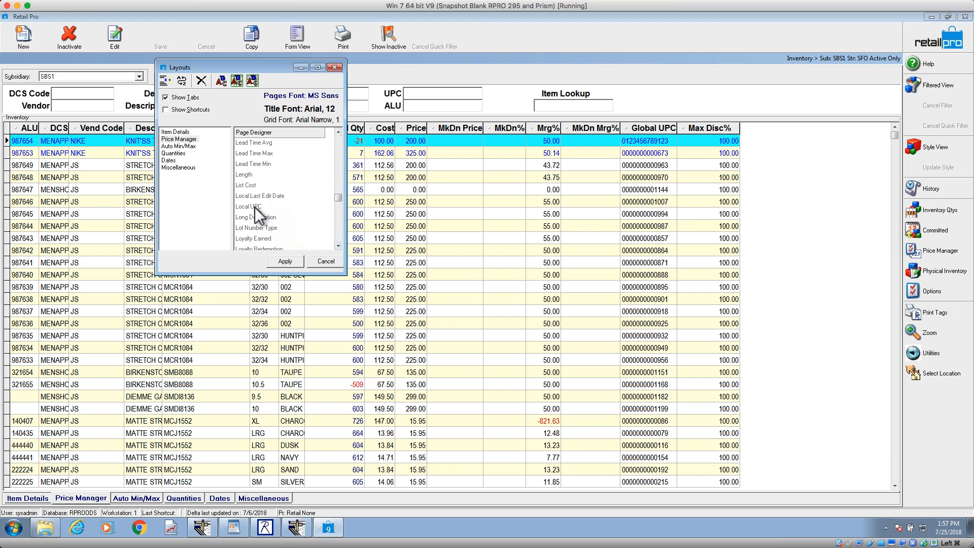
click(271, 207)
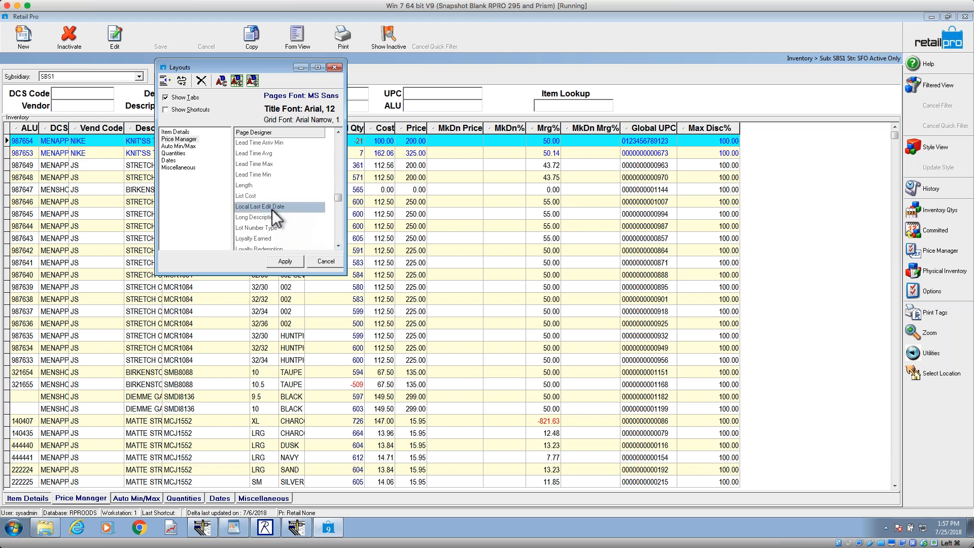
click(292, 259)
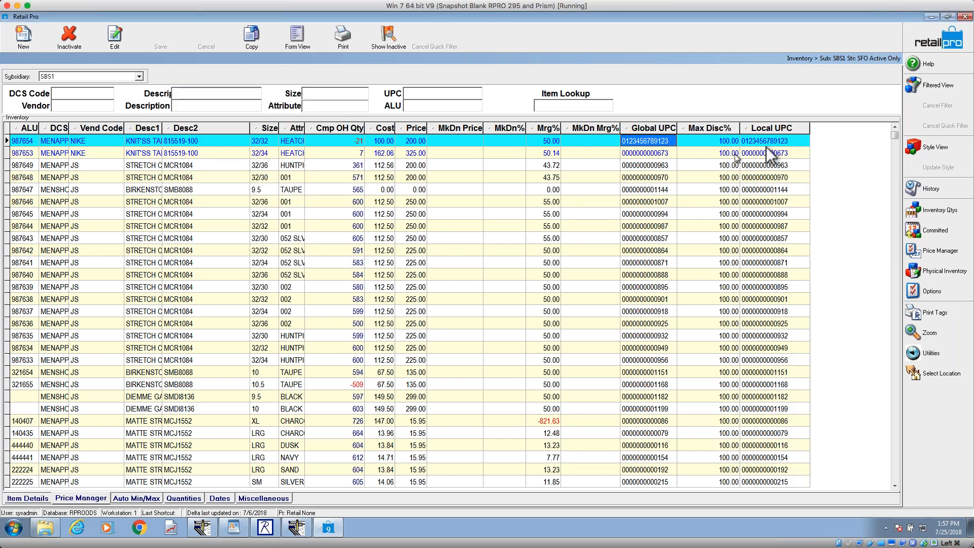
Step: Move the Local UPC column directly after Global UPC and compare the two codes for the first two items
drag(796, 129, 731, 131)
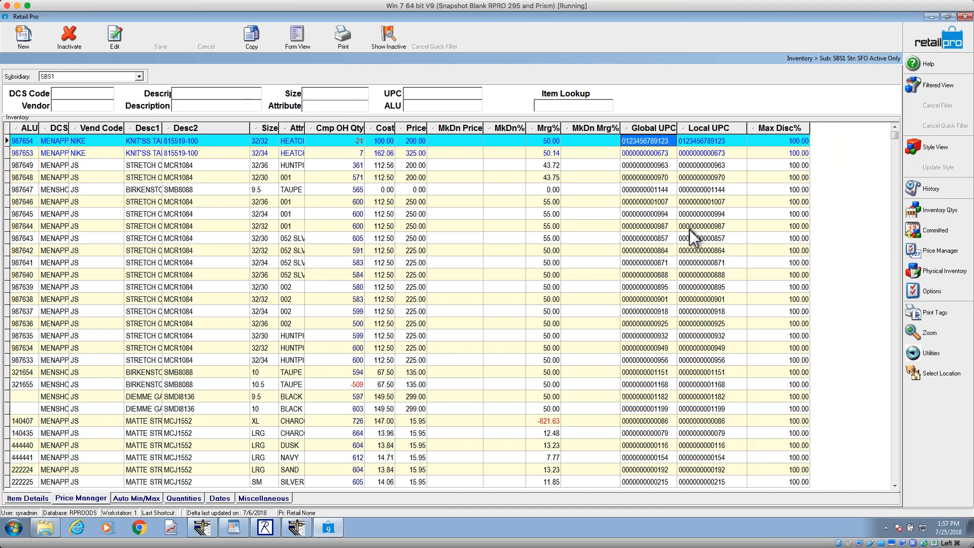
click(660, 152)
click(711, 153)
click(645, 142)
click(688, 142)
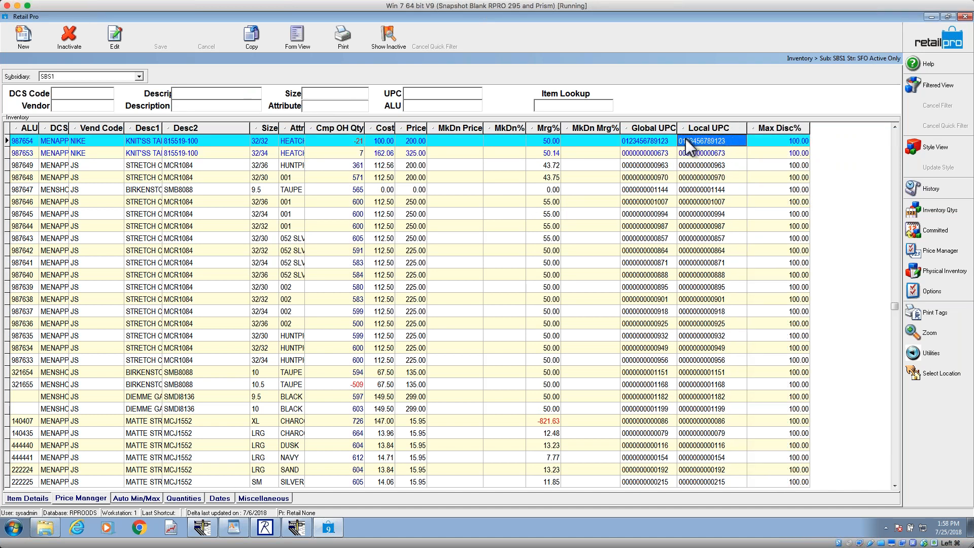
click(671, 142)
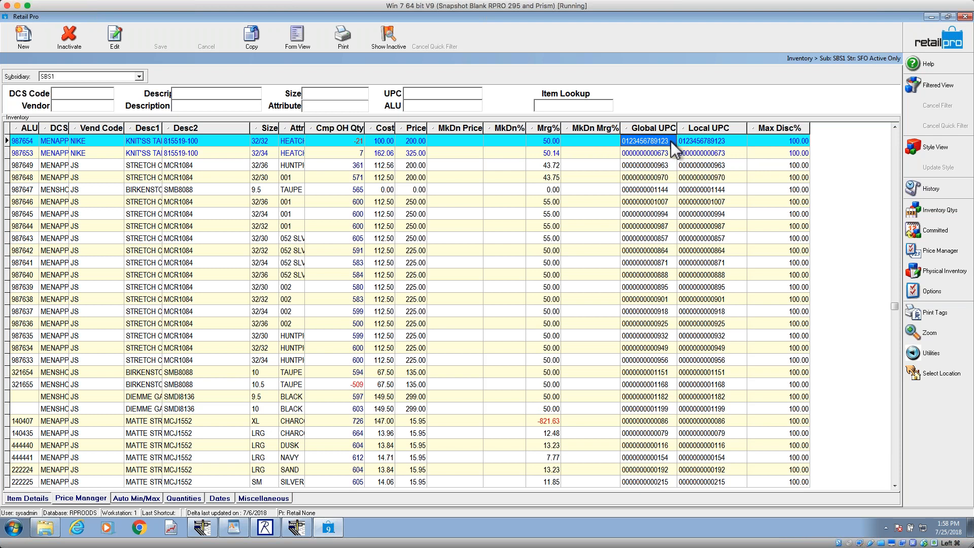
Step: Leave the Inventory list and open the General page of the Merchandise local preferences in System Preferences
click(690, 139)
click(675, 142)
click(914, 54)
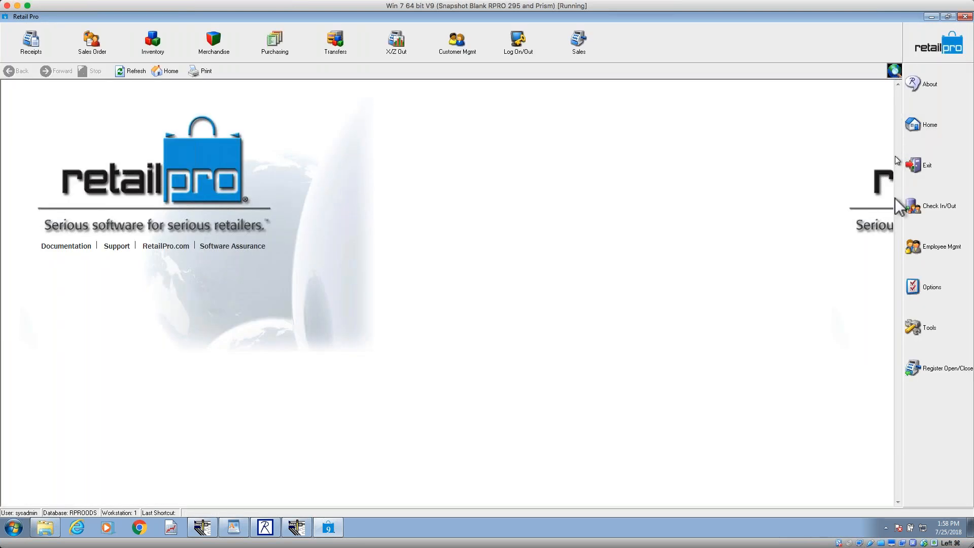
click(918, 293)
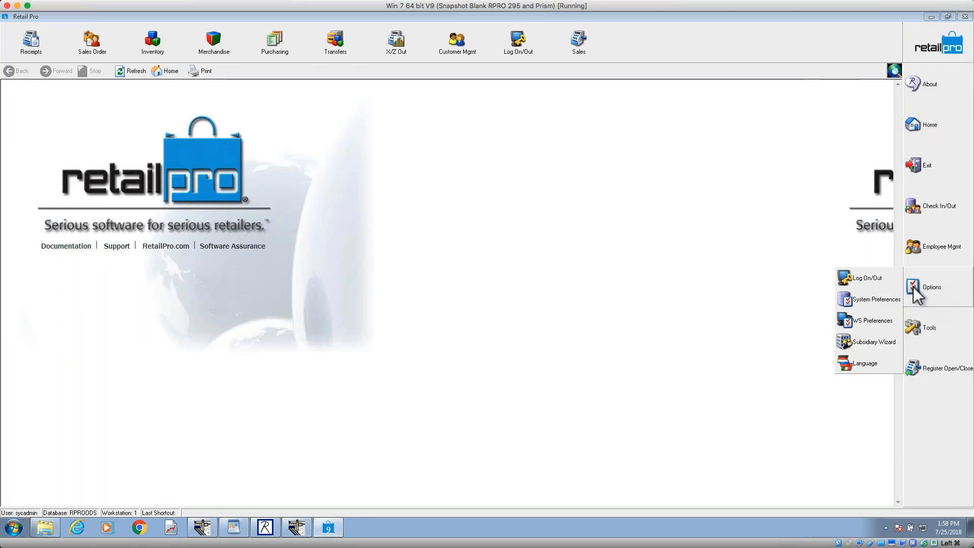
click(880, 300)
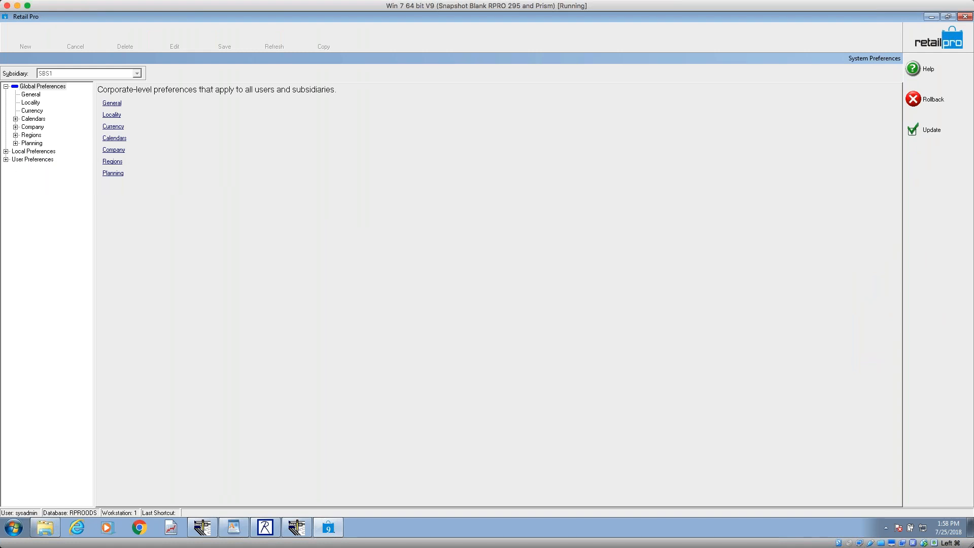
click(6, 151)
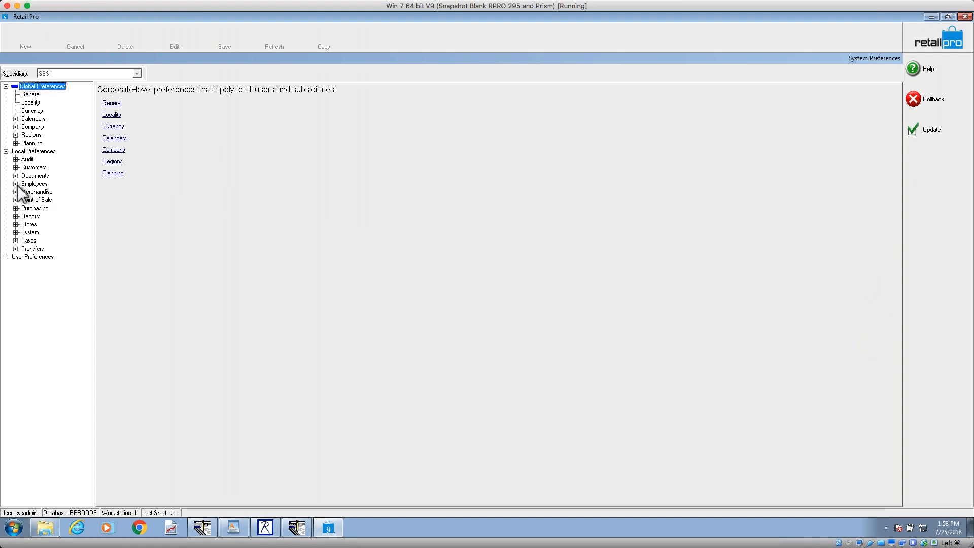
click(15, 192)
click(35, 199)
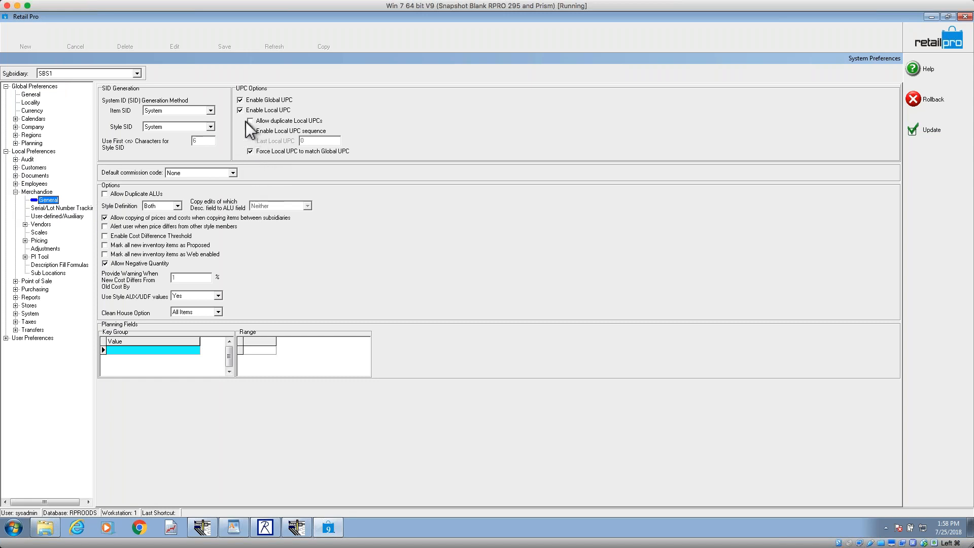
Step: Review the UPC options, switch Enable Local UPC off and back on, and update the preferences
click(241, 111)
click(242, 112)
click(251, 153)
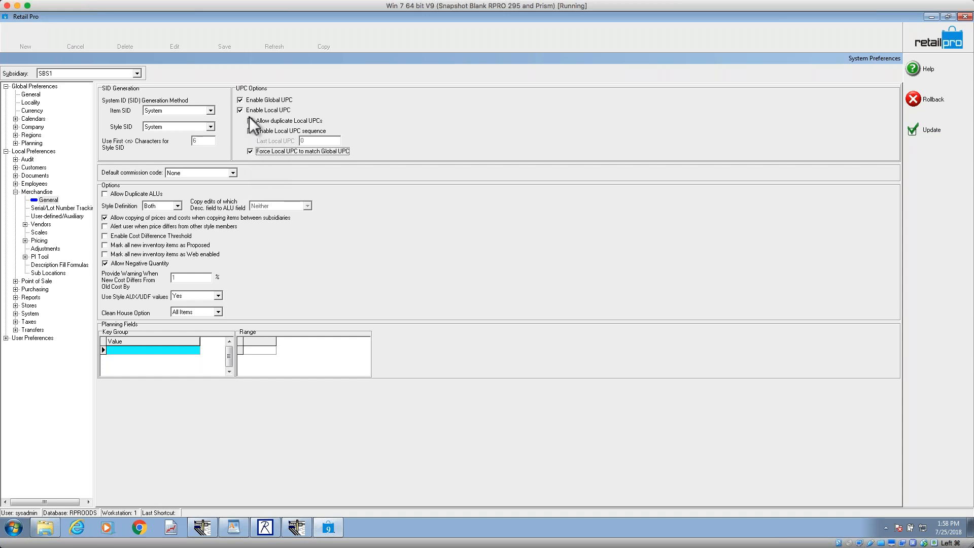
click(241, 111)
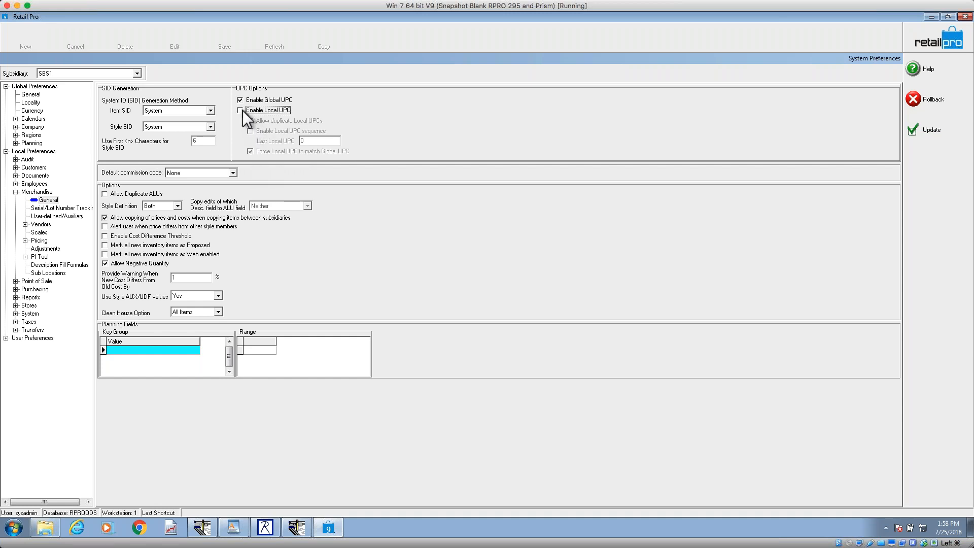
click(241, 110)
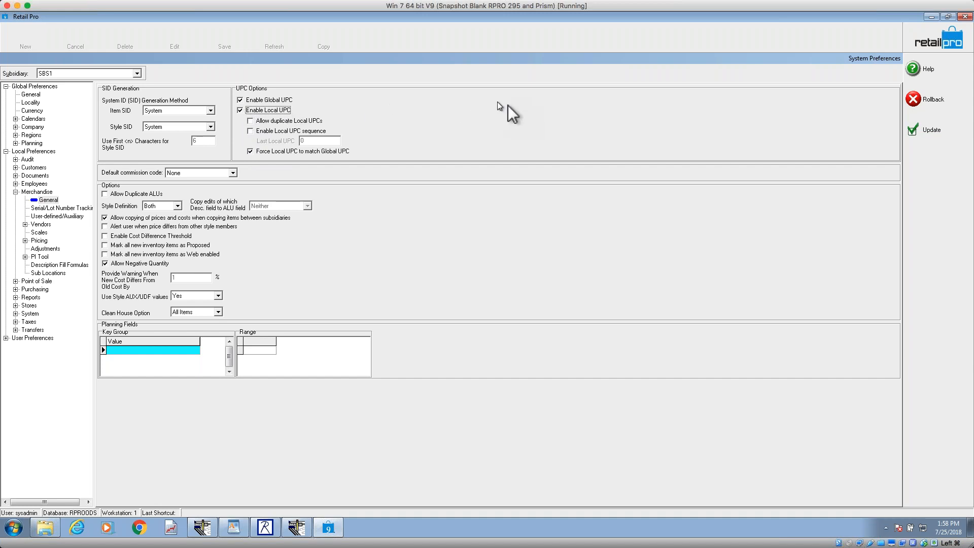
click(923, 128)
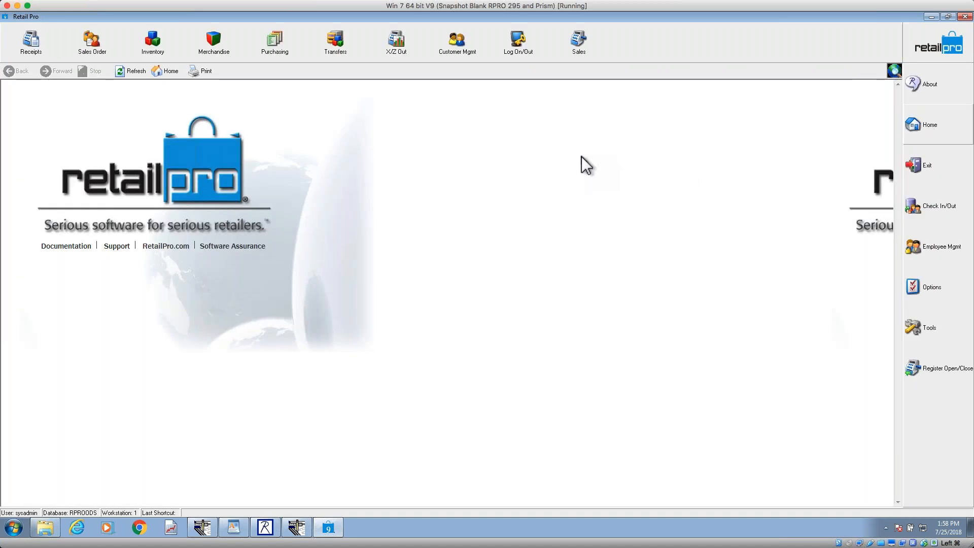
Step: Reopen the Inventory list and clear the Global UPC of item 987653, accepting the change and saving the row
click(165, 57)
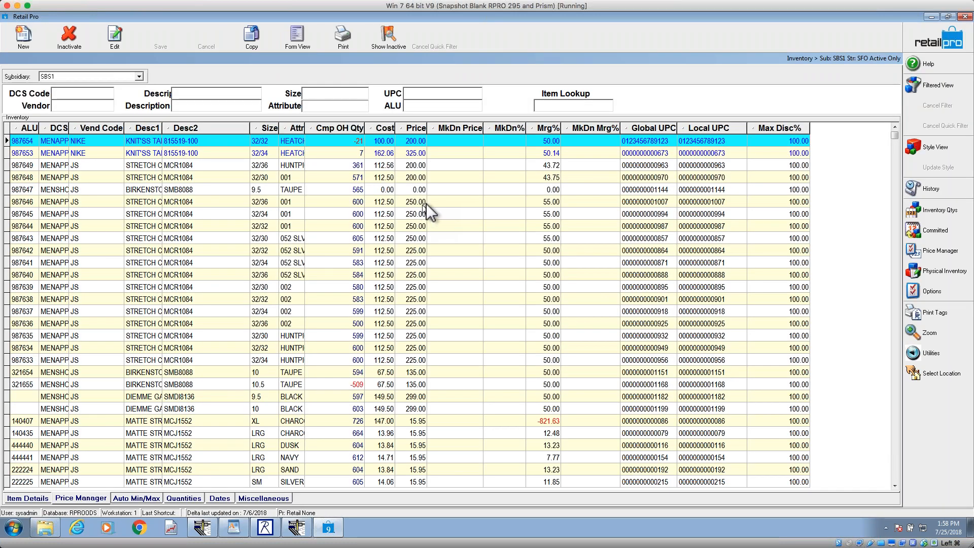
click(649, 154)
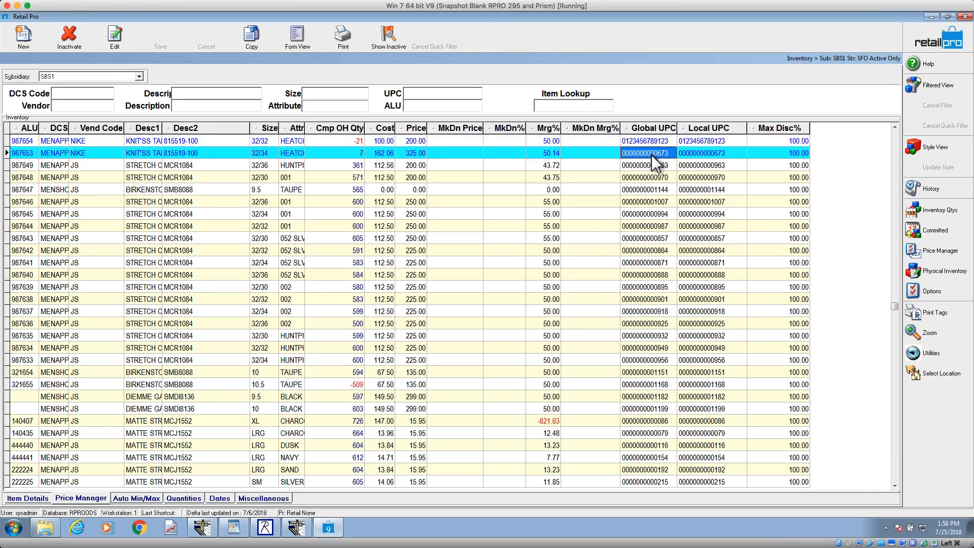
key(Delete)
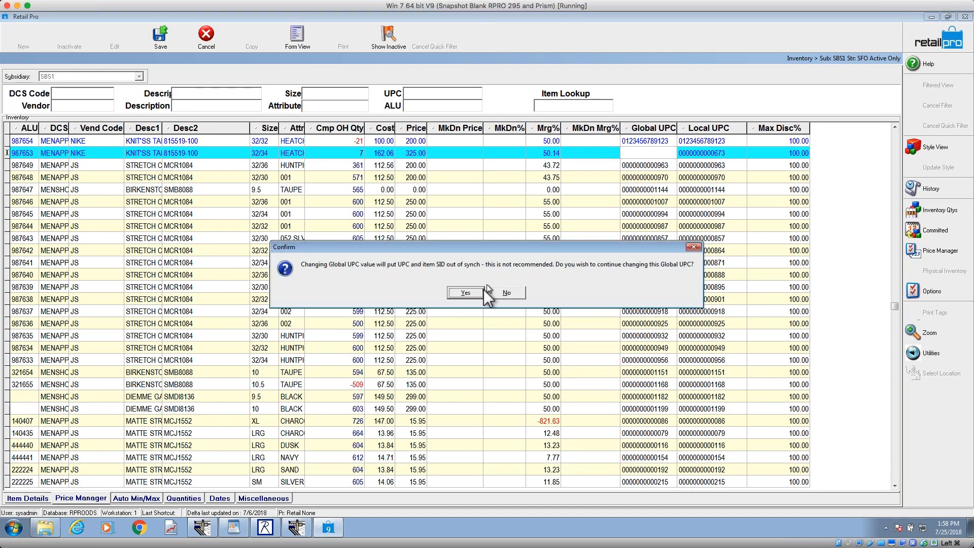
click(497, 292)
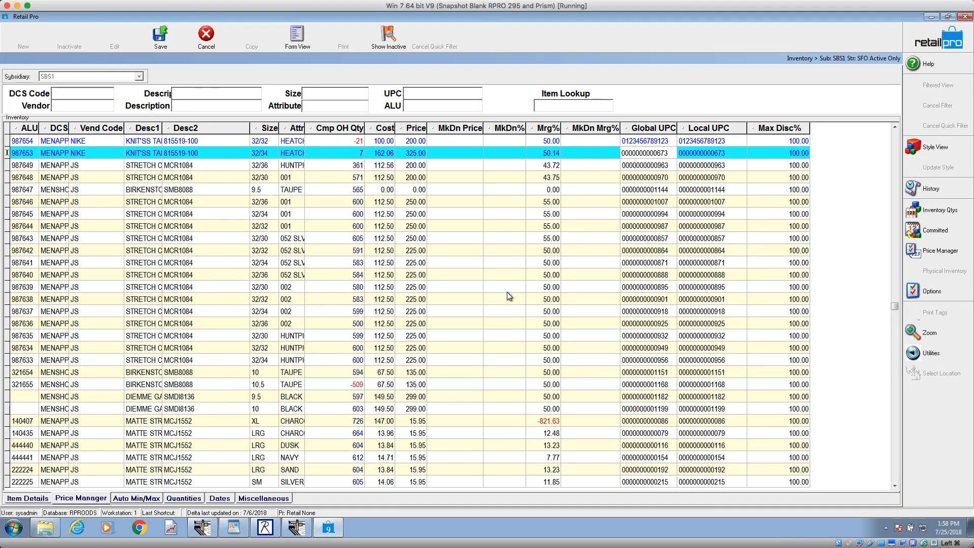
click(657, 153)
click(657, 153)
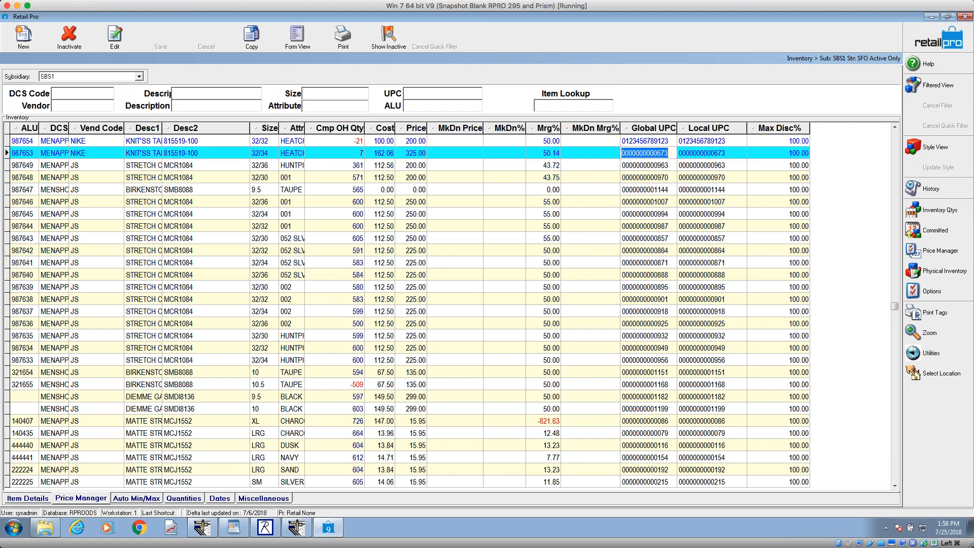
key(Delete)
click(657, 209)
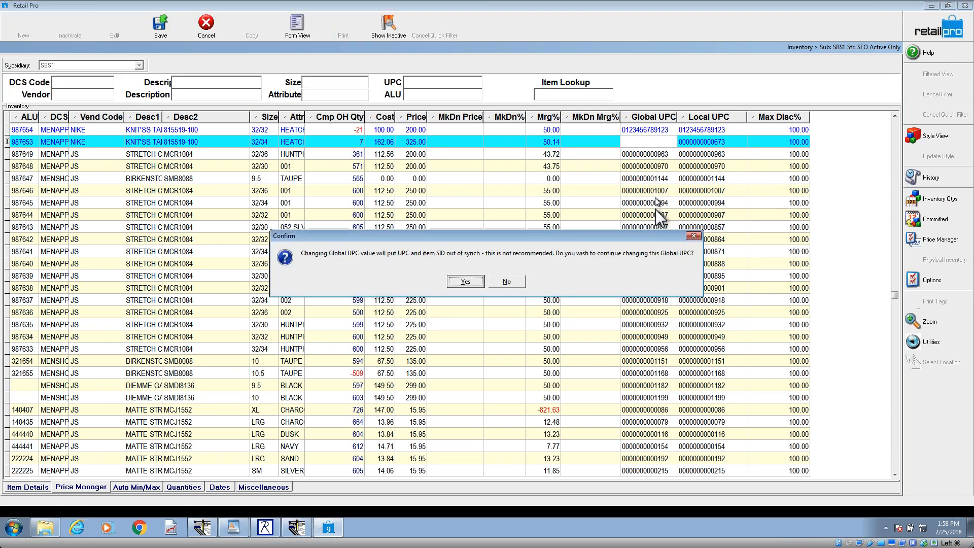
click(465, 293)
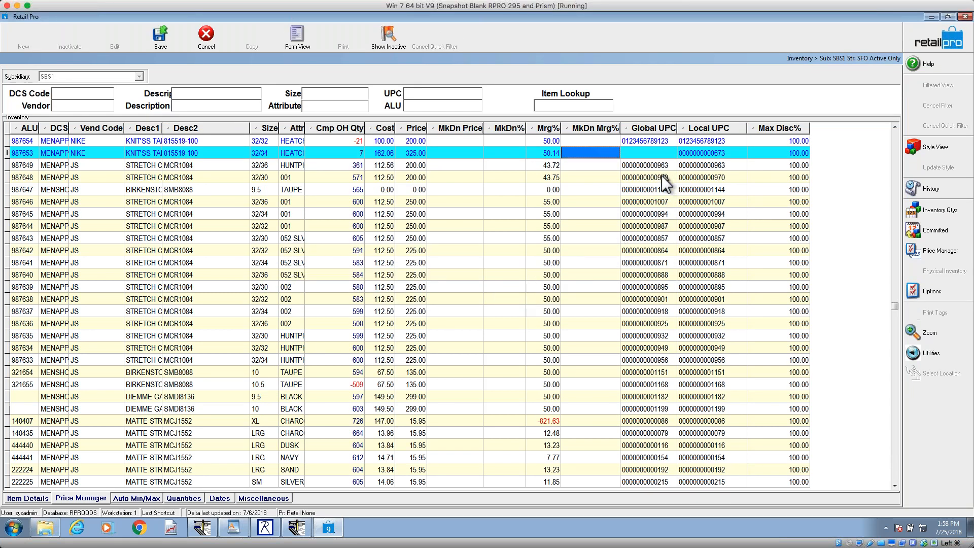
click(657, 167)
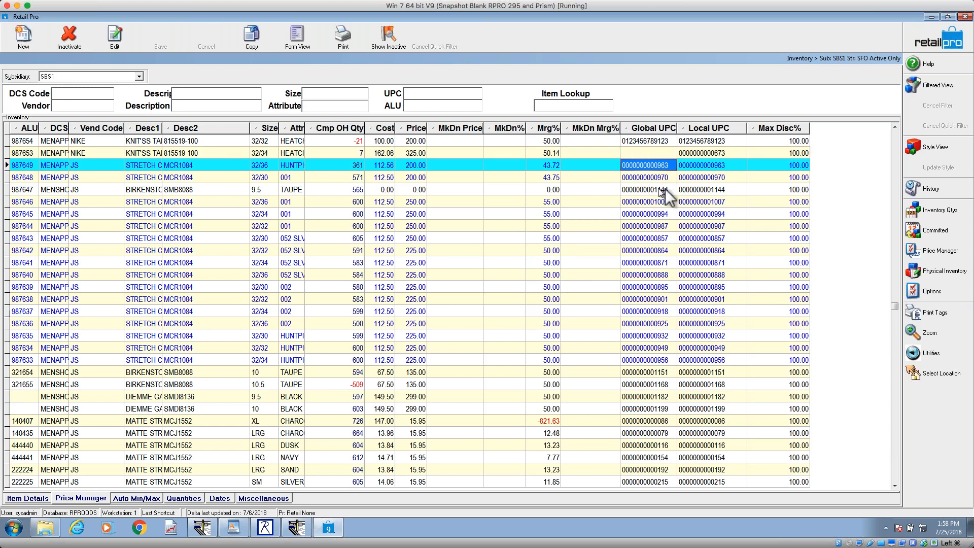
Step: Check item 987653's Local UPC and try entering 673 as its Global UPC
click(705, 151)
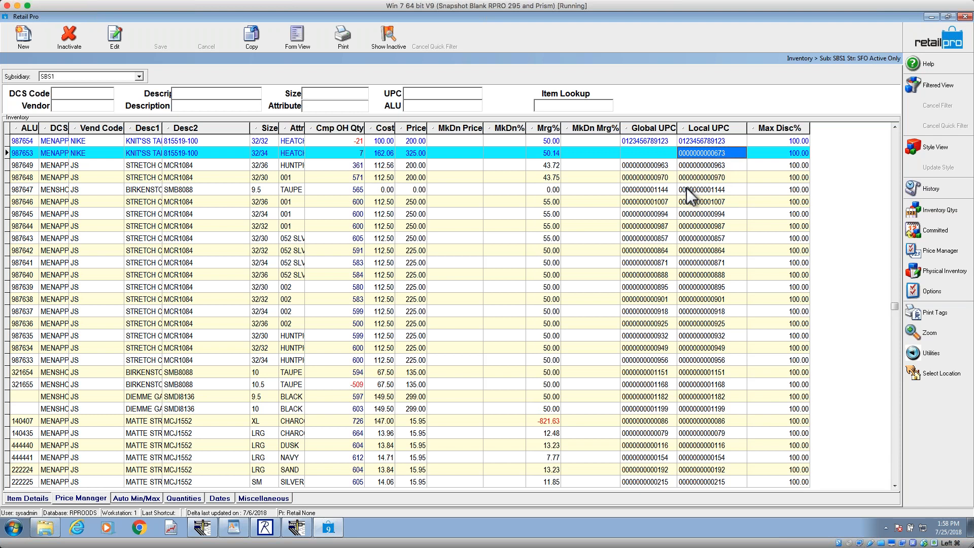
click(650, 153)
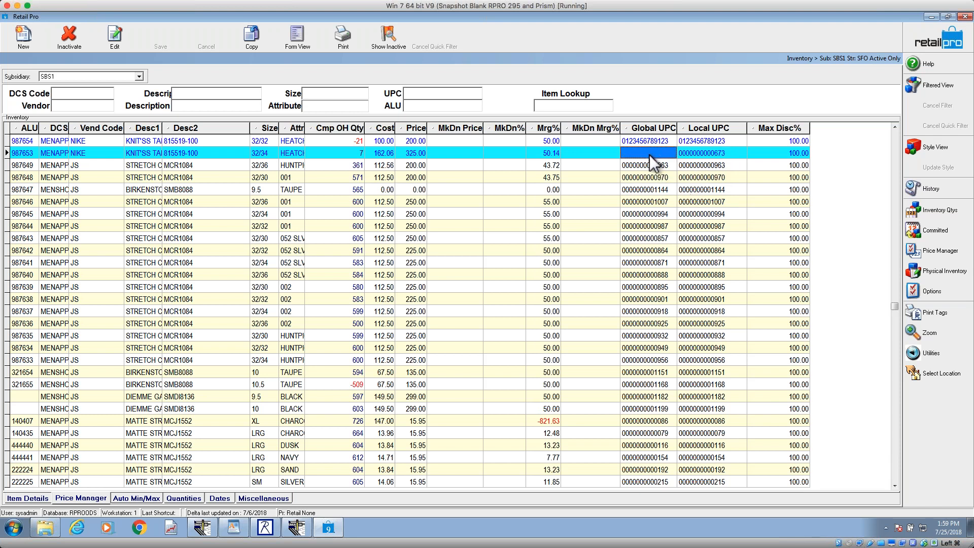
text(673)
key(Tab)
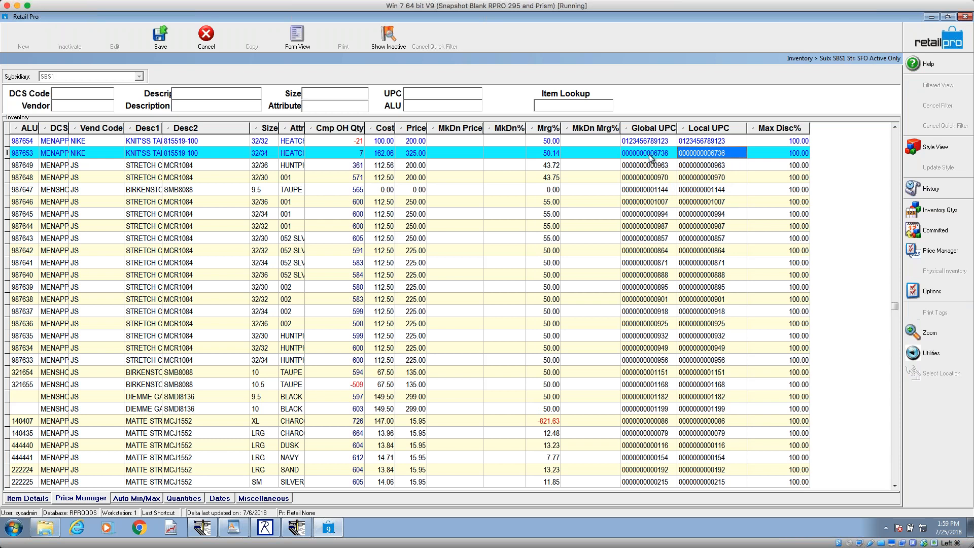
click(649, 155)
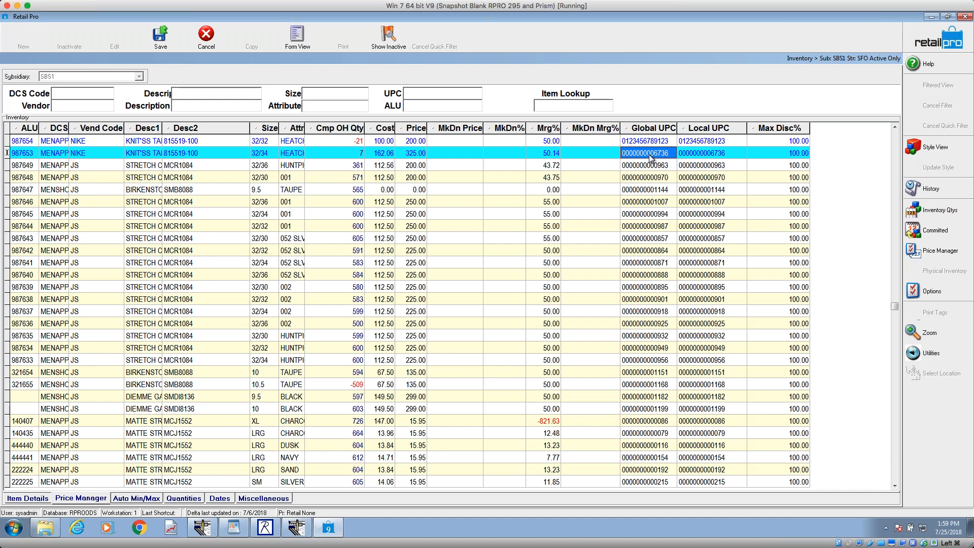
text(673)
key(Tab)
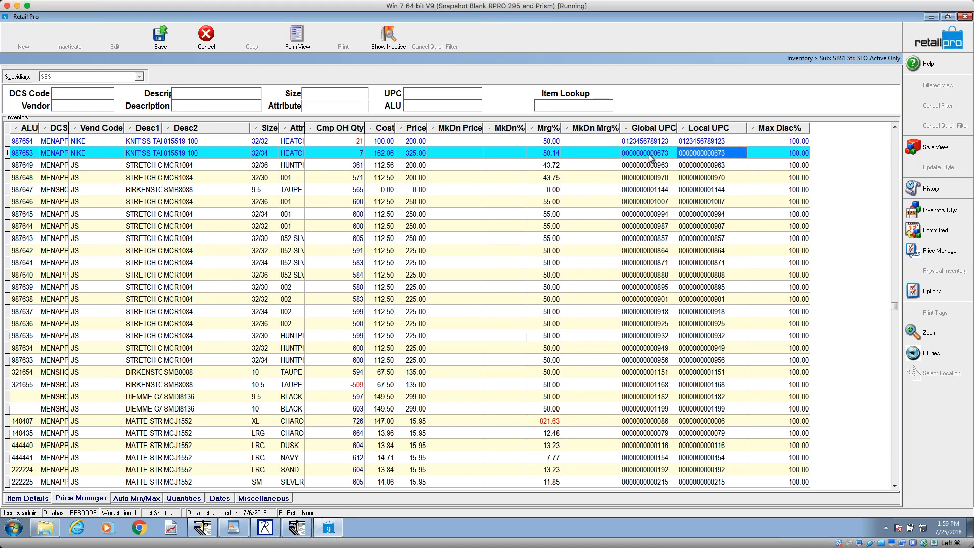
click(650, 154)
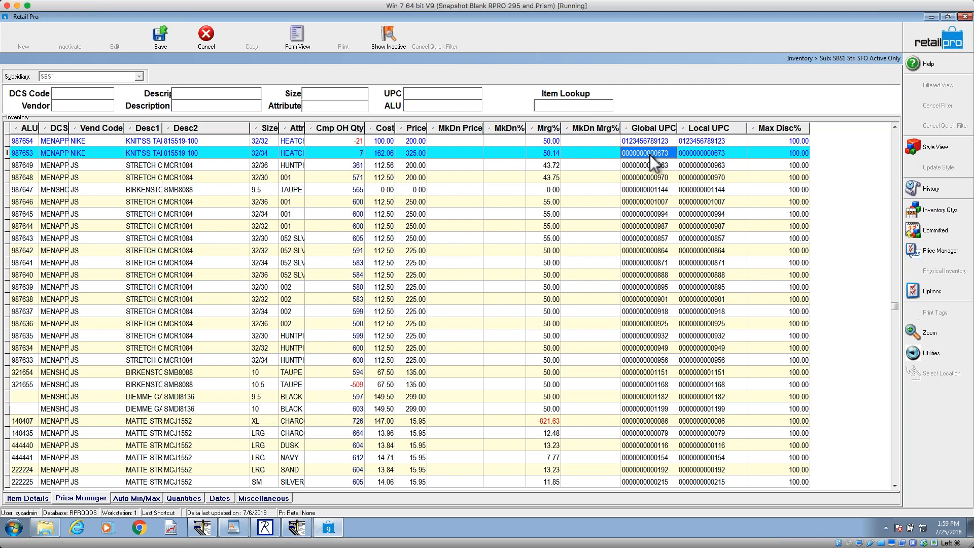
key(Down)
key(Down)
key(Down)
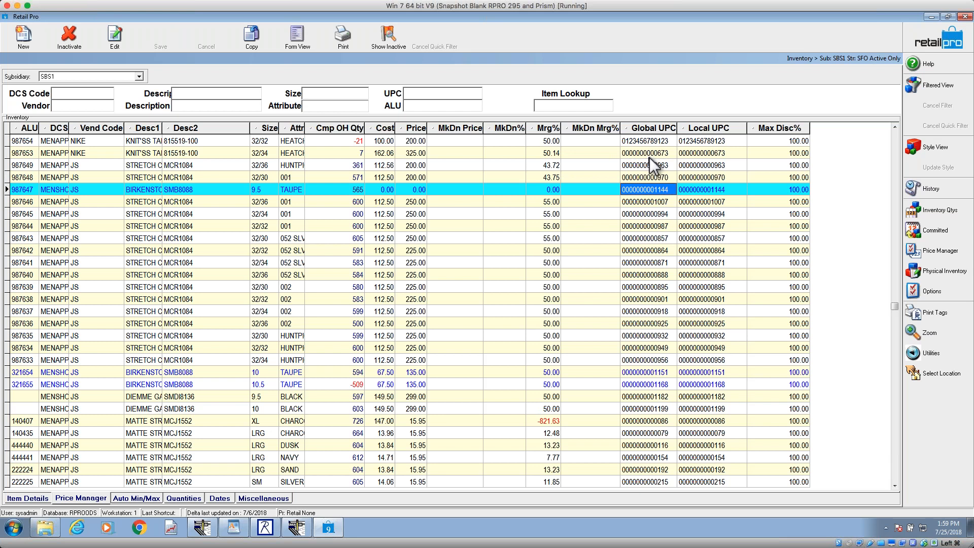
click(701, 154)
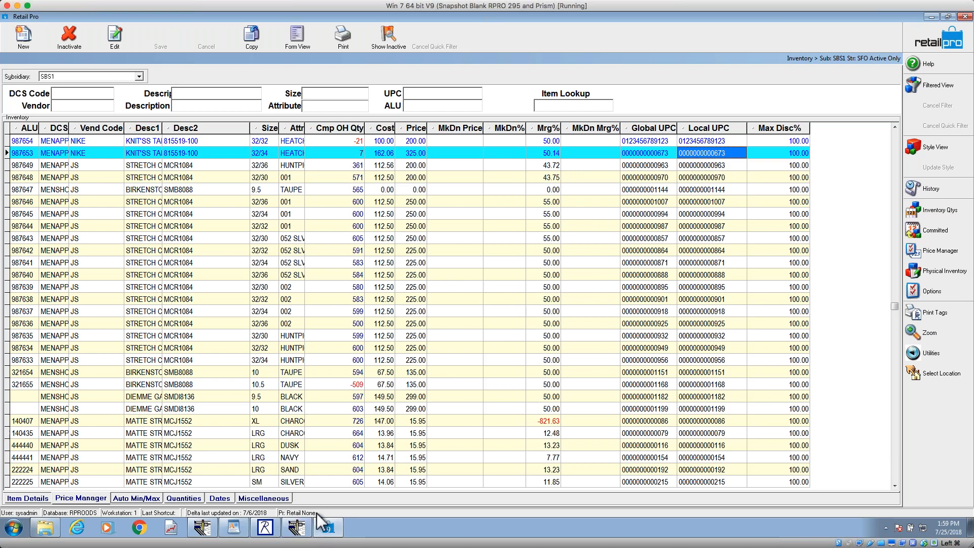
Step: Switch to the WordPad outline to check the Screen Designer topics, and minimize it again
click(233, 527)
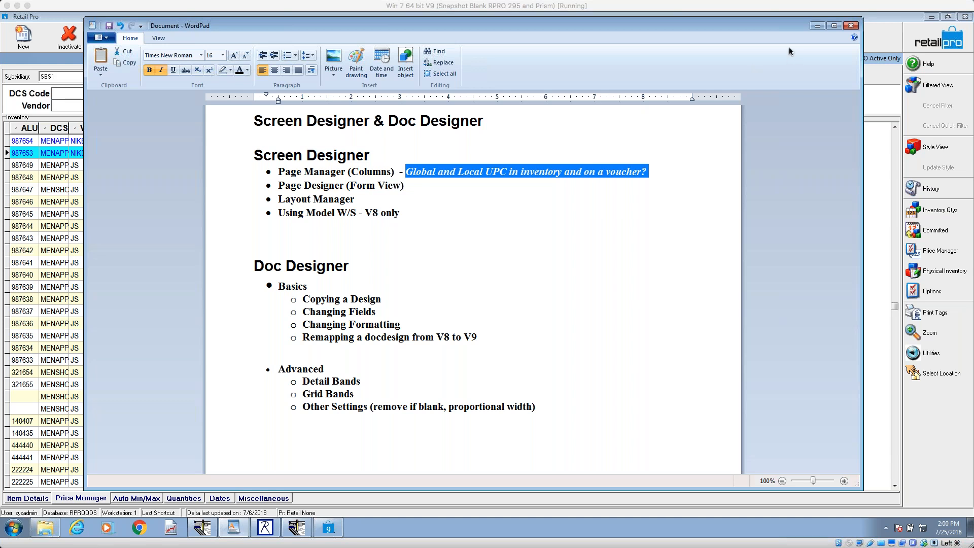
click(830, 26)
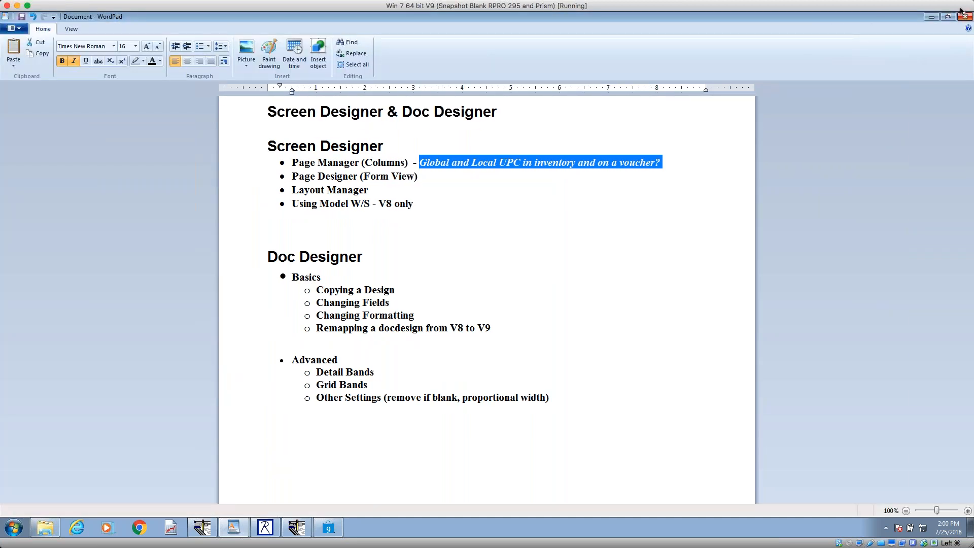
click(944, 16)
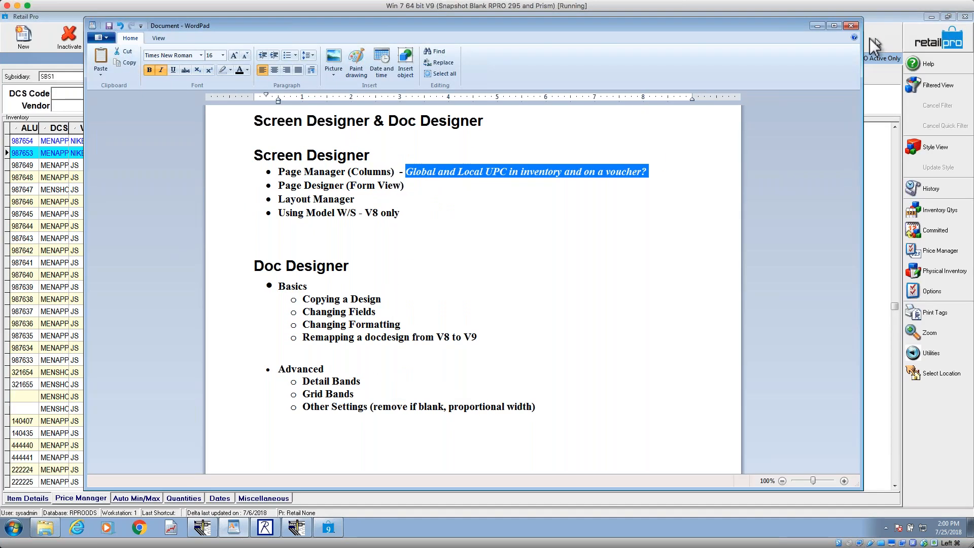
click(818, 28)
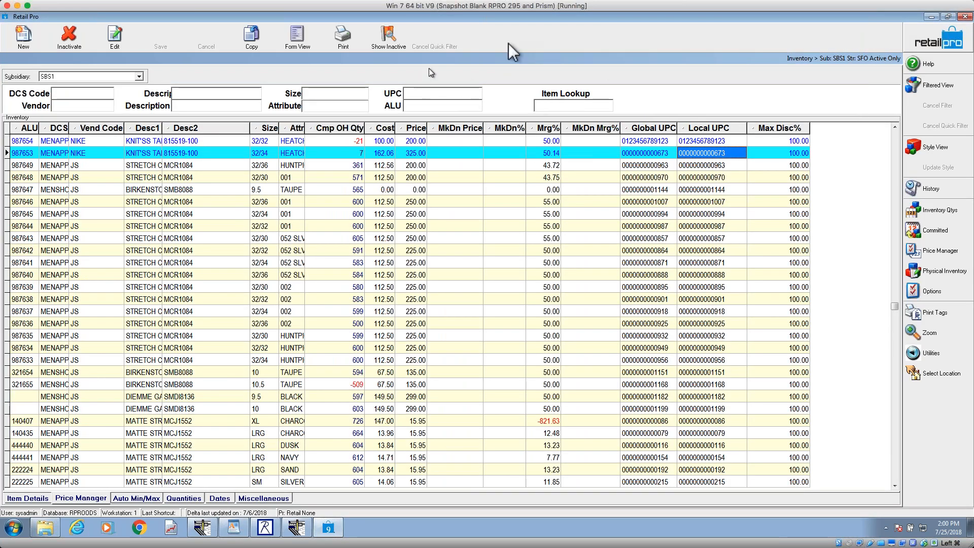
Step: Leave the Inventory list and open the purchasing vouchers, showing voucher 102 in form view
click(924, 43)
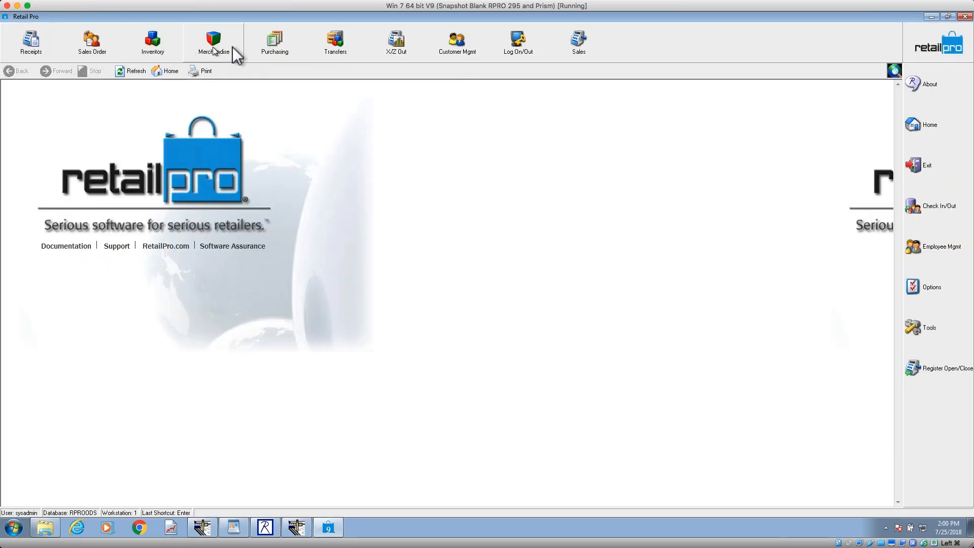
click(286, 50)
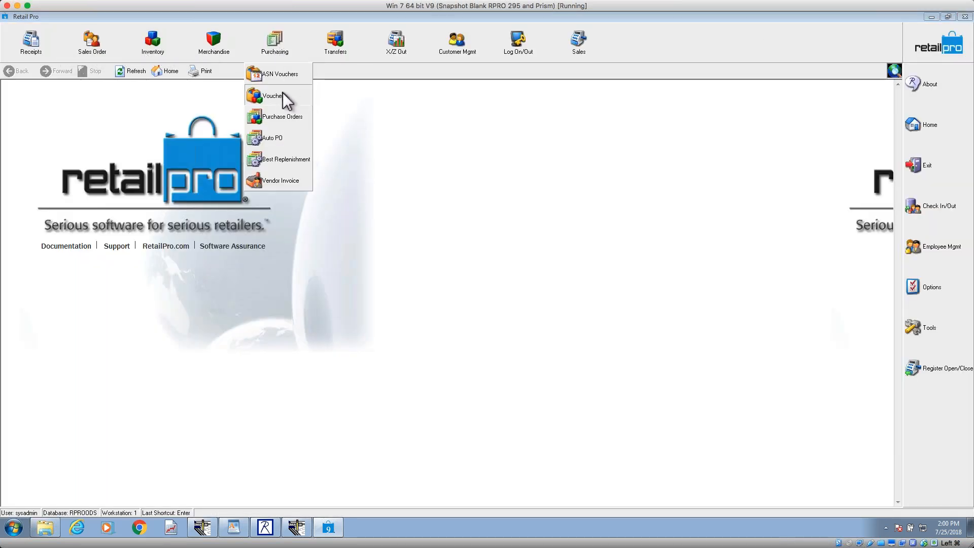
click(282, 92)
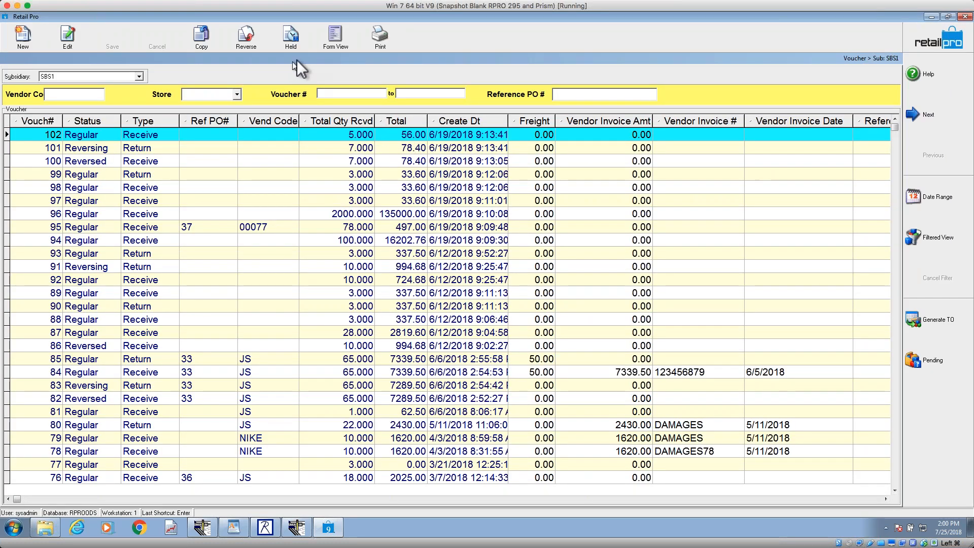
click(327, 43)
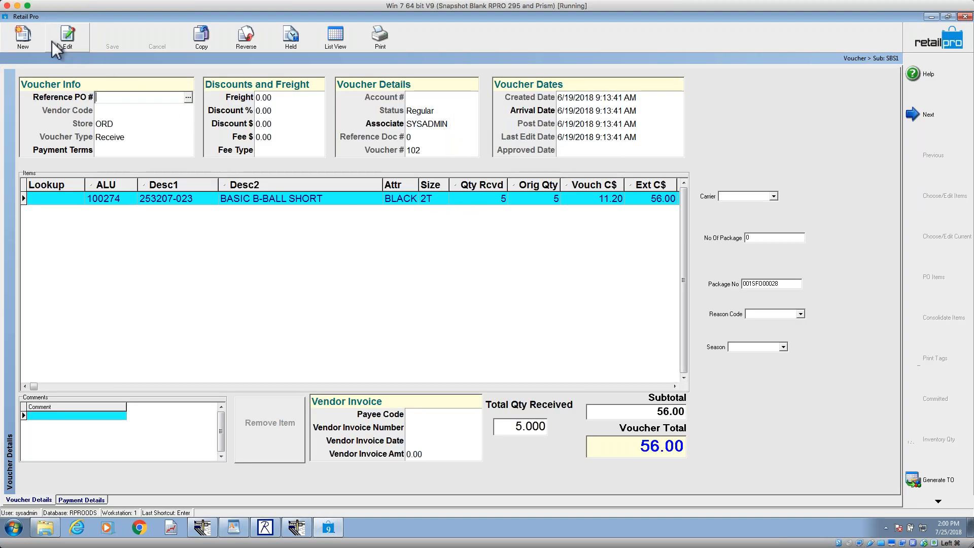
click(29, 41)
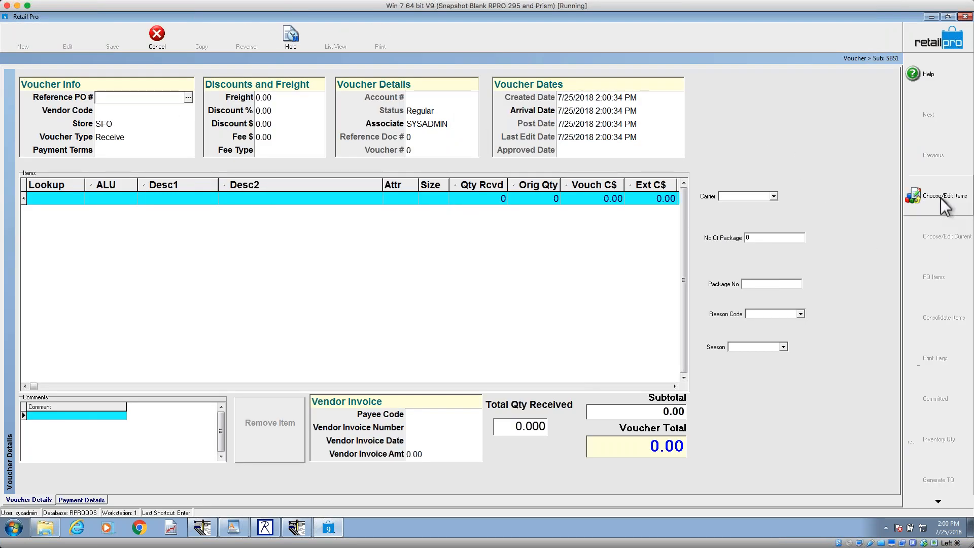
click(942, 198)
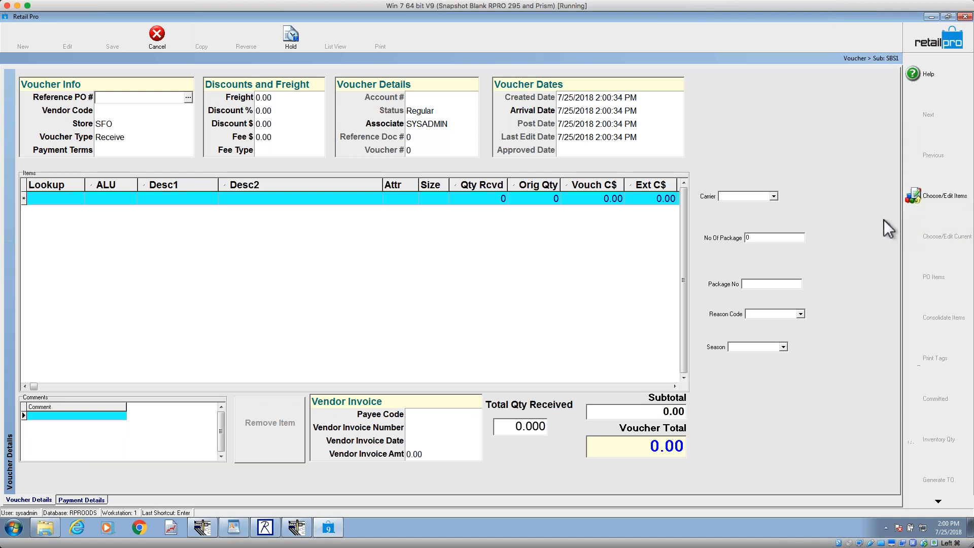
click(151, 44)
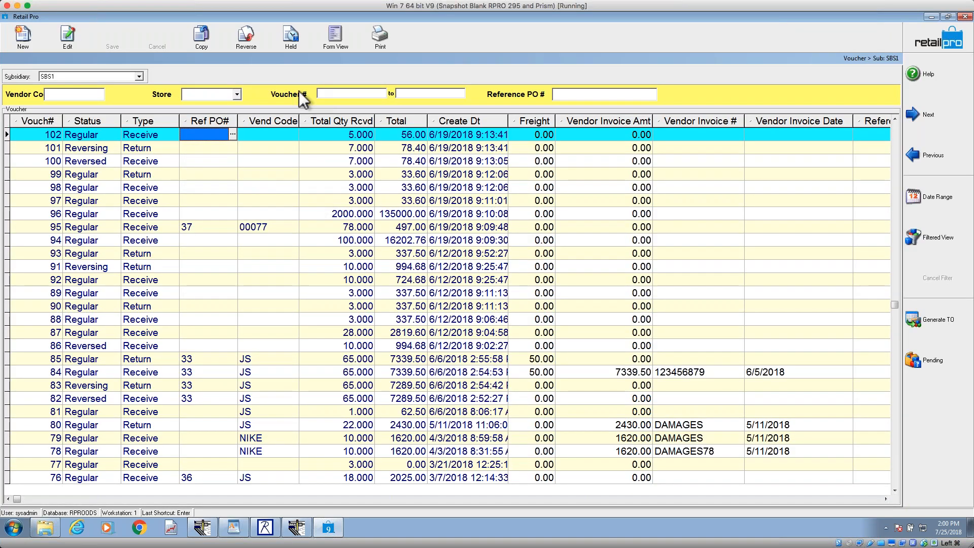
click(334, 40)
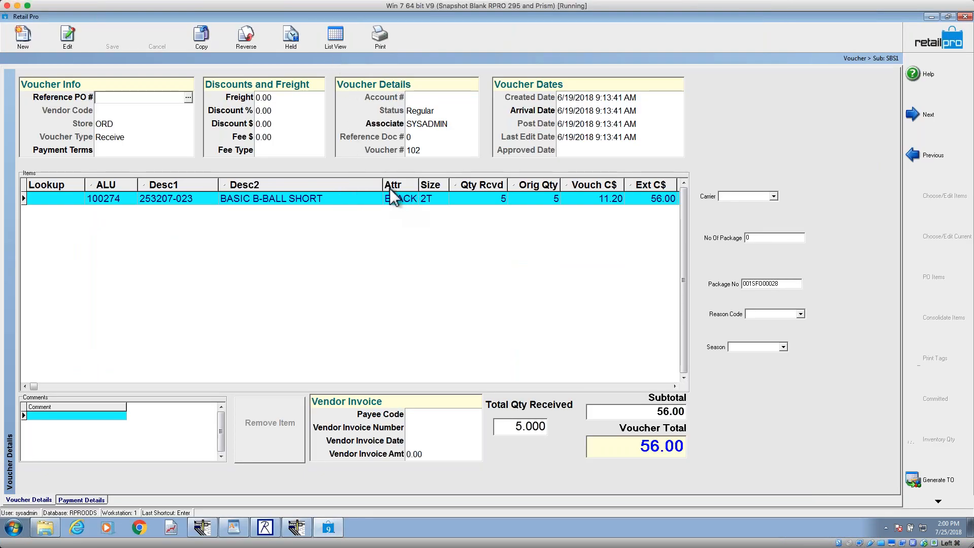
Step: Narrow the Desc2 column of the voucher's items grid and open the grid's Page Manager
drag(384, 184, 356, 185)
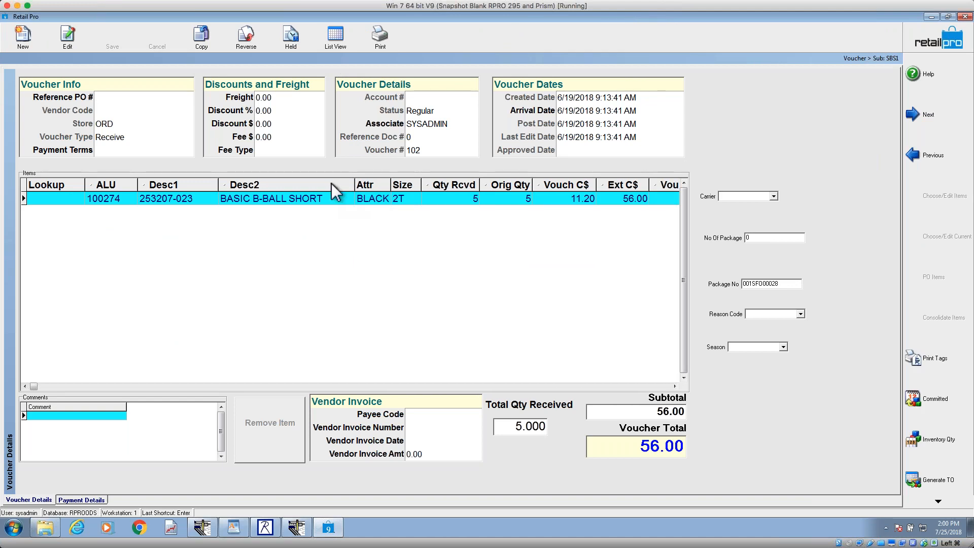
right_click(333, 185)
mouse_move(378, 227)
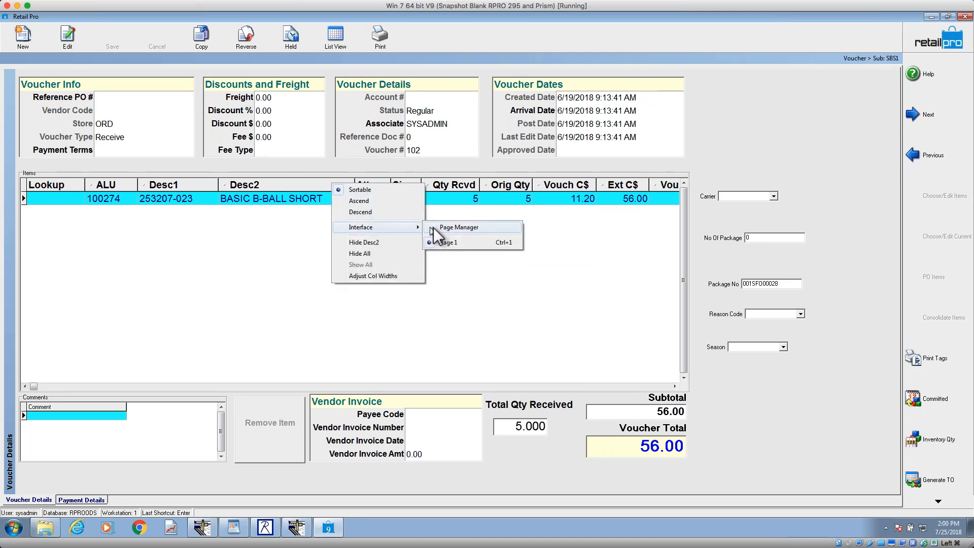
click(446, 228)
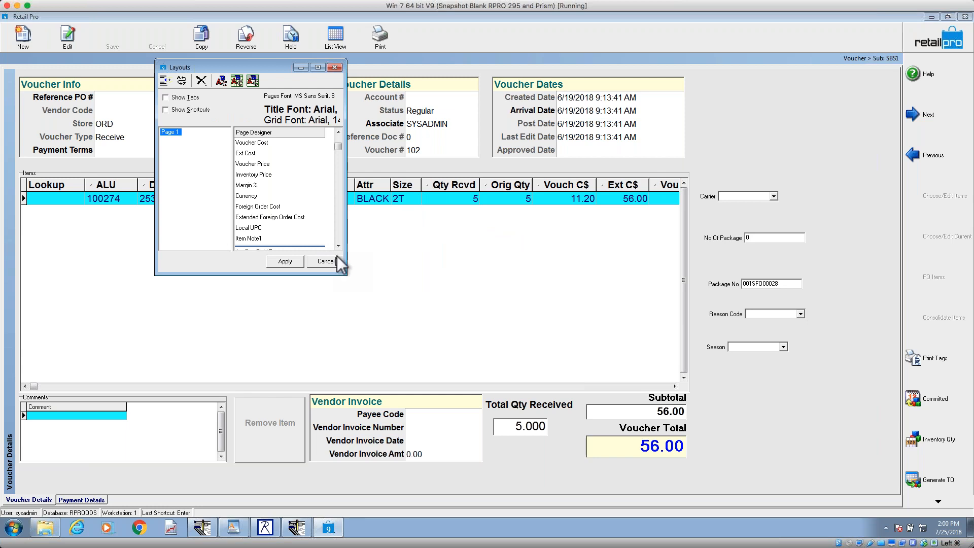
Step: Look through the items grid's field list from Local UPC down to the inactive fields for one to add
click(250, 227)
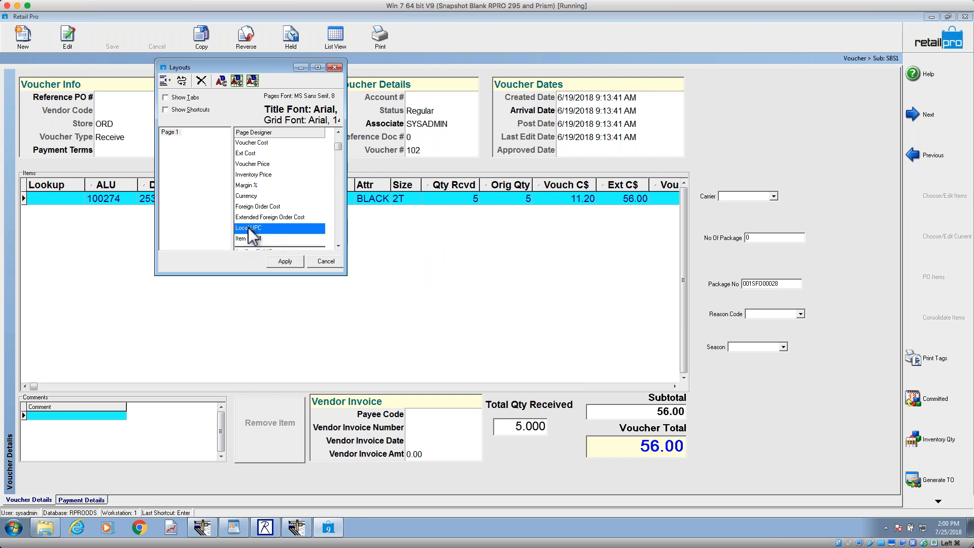
click(339, 246)
click(339, 245)
click(339, 246)
click(339, 245)
click(339, 246)
click(339, 245)
click(339, 245)
click(339, 245)
click(339, 246)
click(339, 246)
click(339, 246)
click(339, 246)
click(339, 245)
click(339, 245)
click(339, 246)
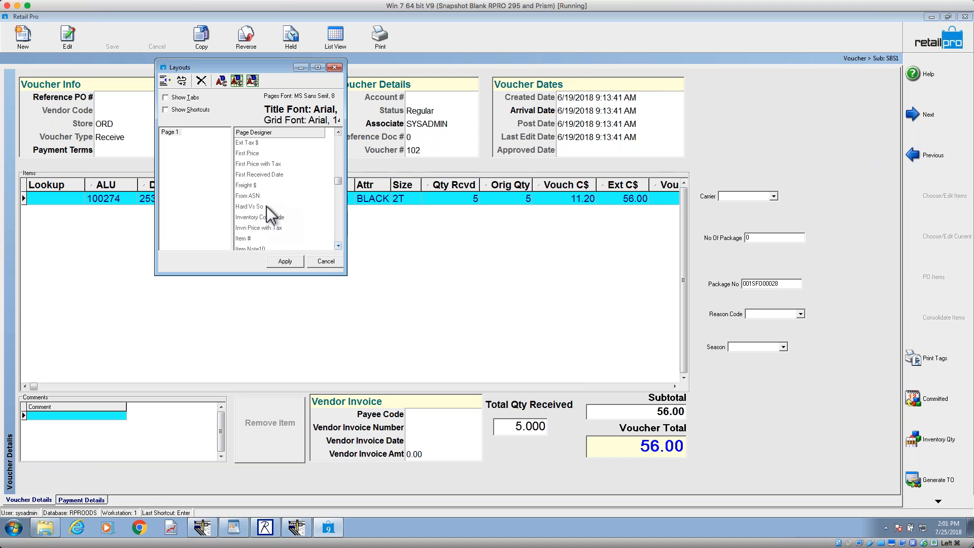
Step: Activate the Hard Vs So field on Page 1 of the voucher items grid and apply the layout
click(259, 186)
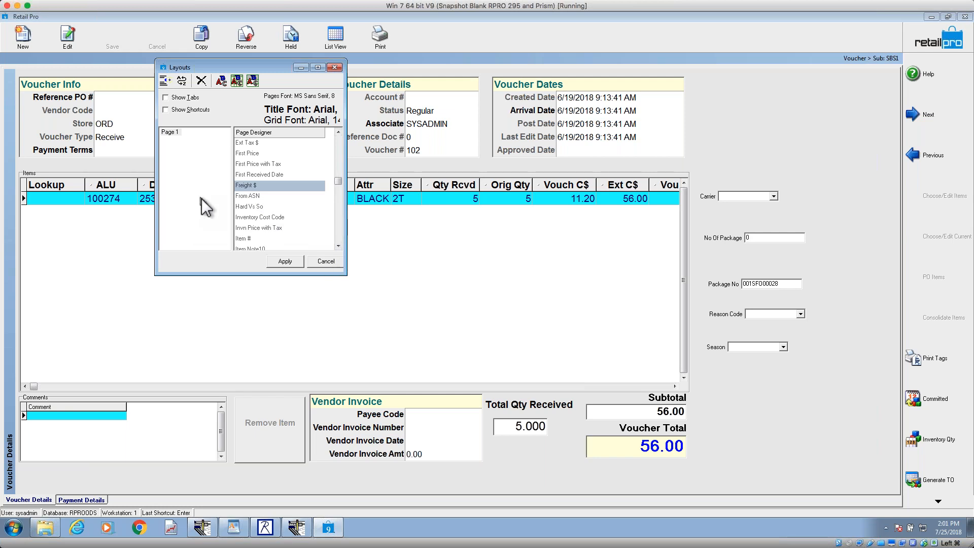
click(262, 197)
click(257, 206)
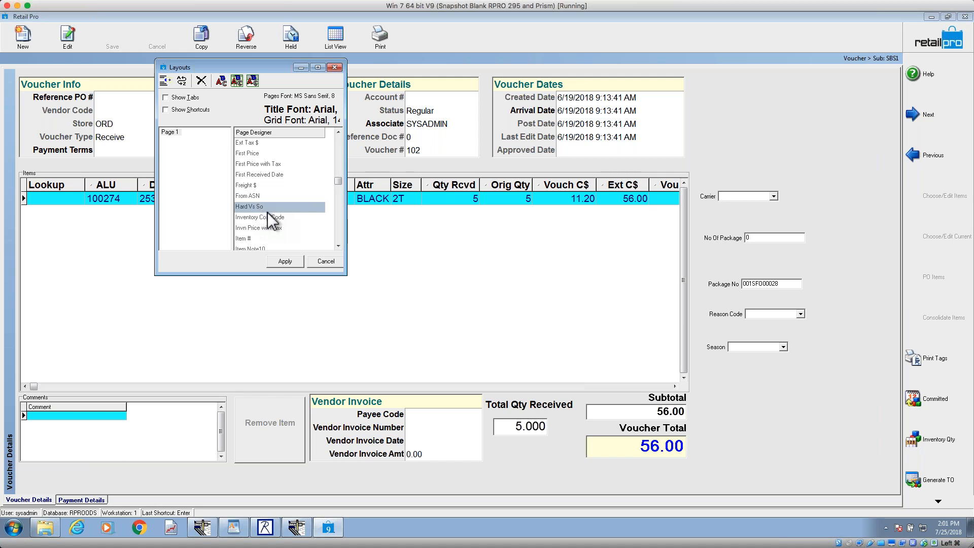
scroll(799, 431, down, 6)
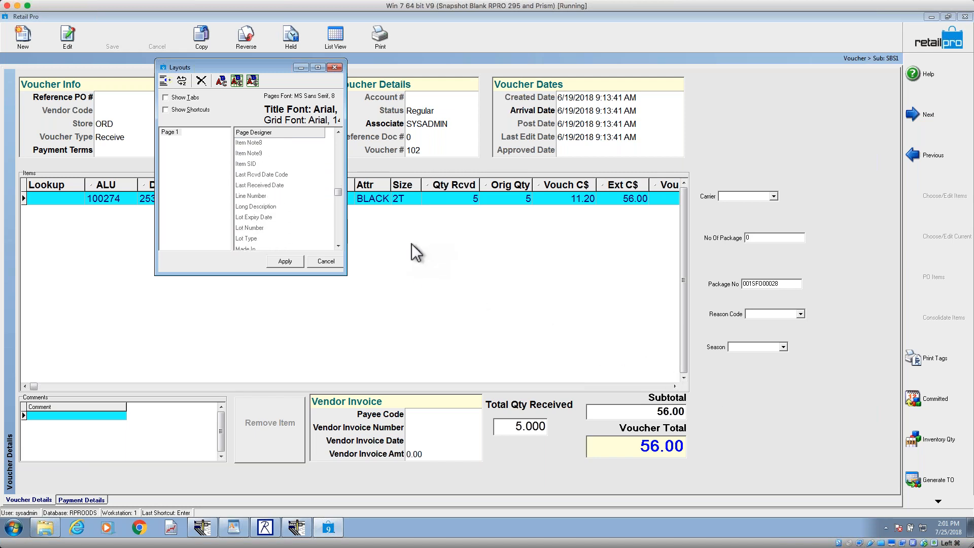
click(336, 150)
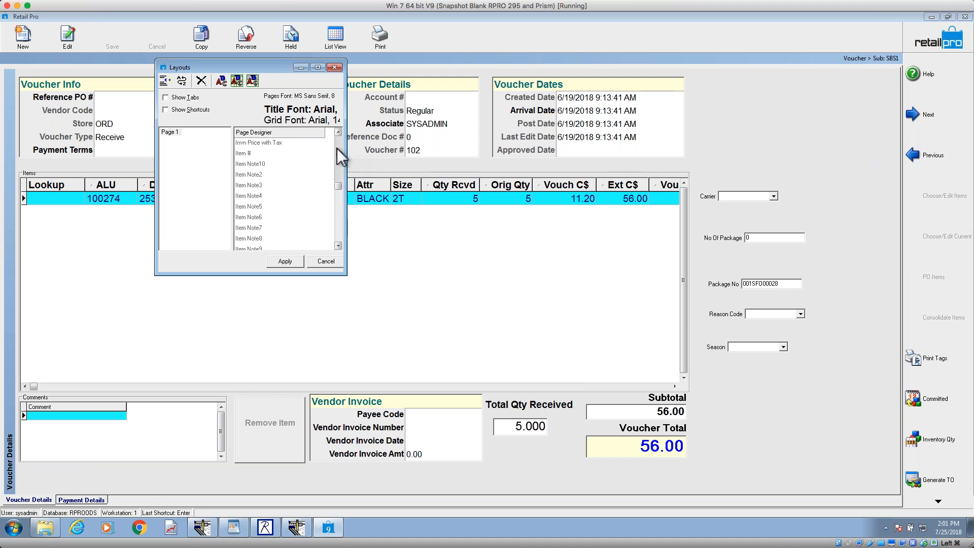
click(337, 150)
click(338, 151)
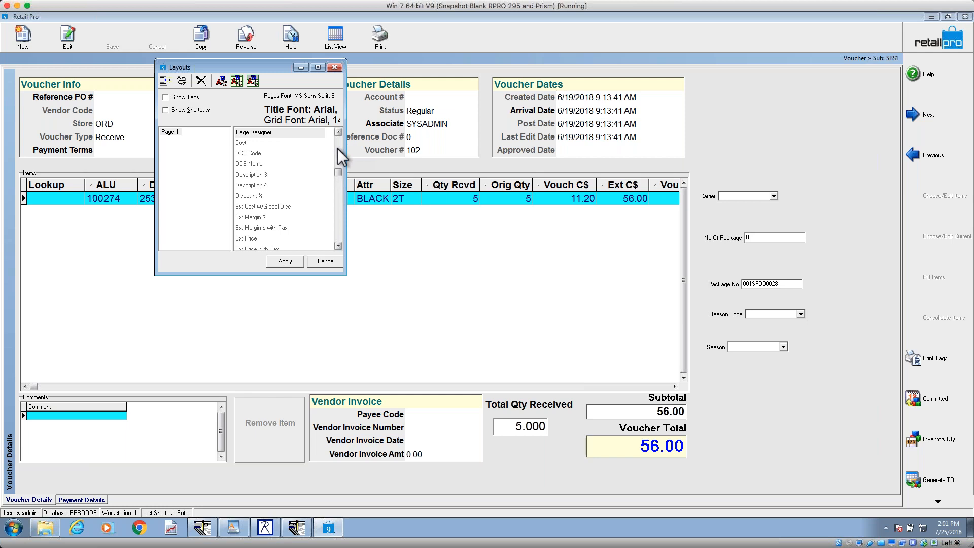
click(338, 234)
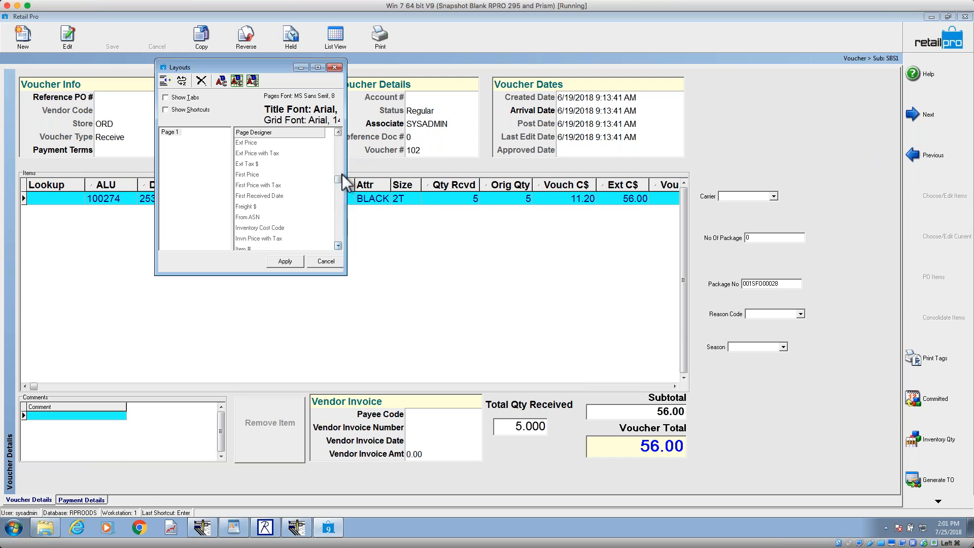
drag(338, 180, 328, 245)
click(327, 248)
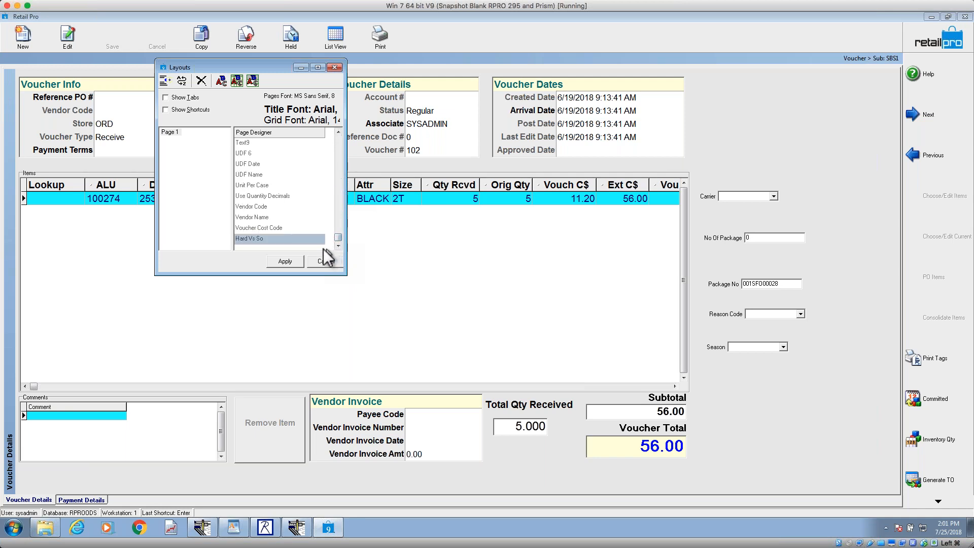
double_click(287, 237)
click(296, 264)
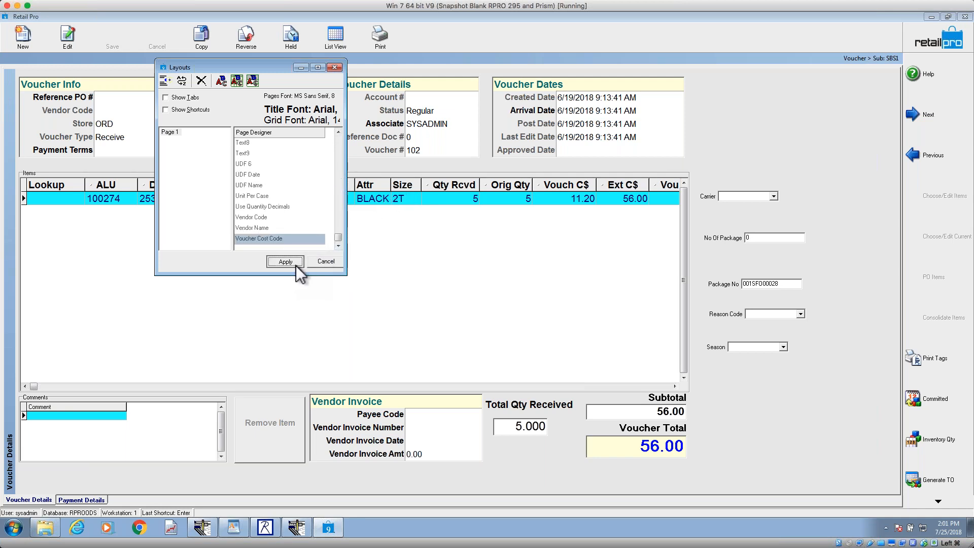
Step: Narrow the Hard Vs So column at the end of the items grid and check its cell for the item
click(662, 387)
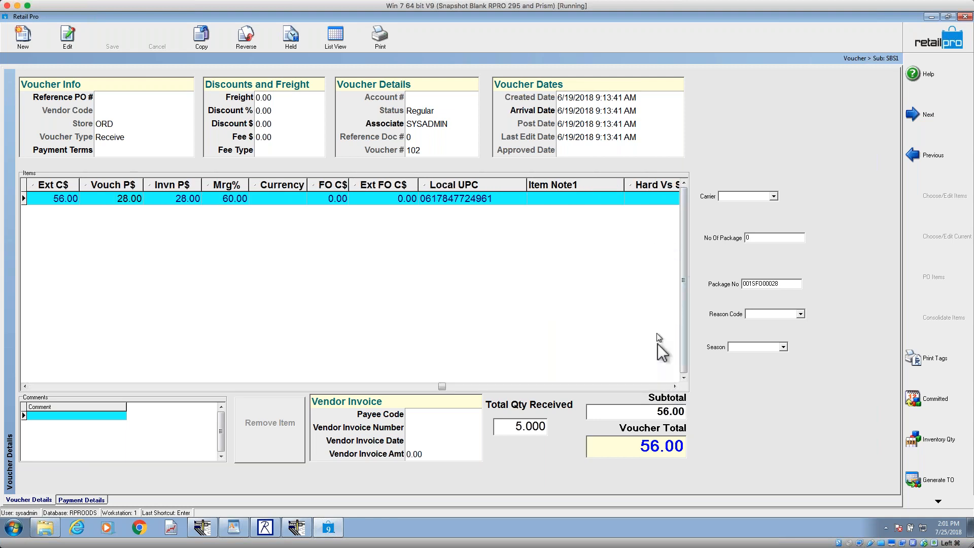
click(655, 387)
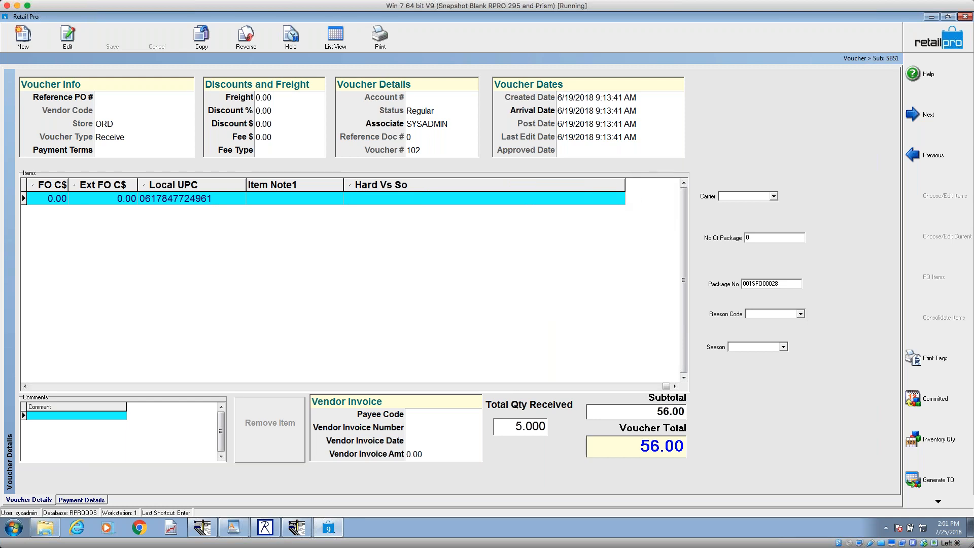
drag(625, 184, 491, 185)
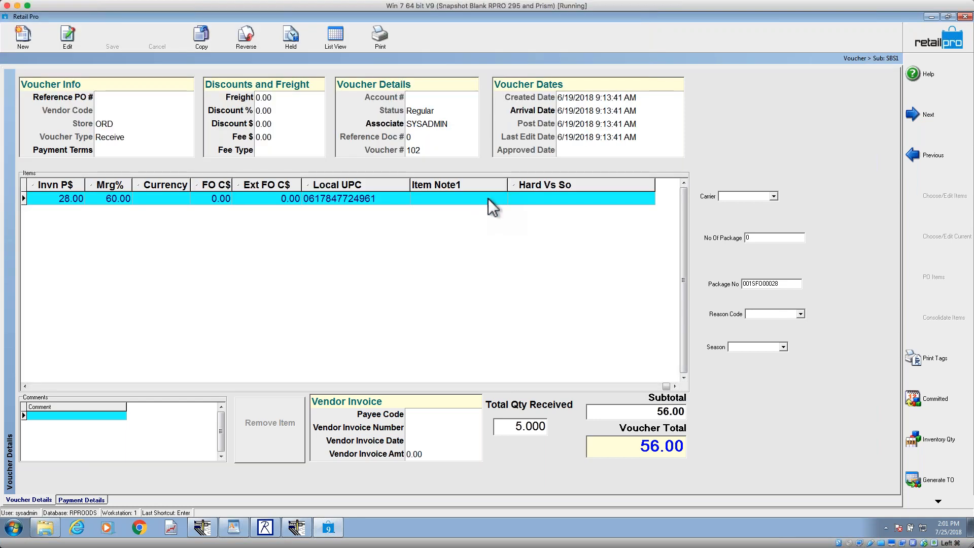
click(539, 200)
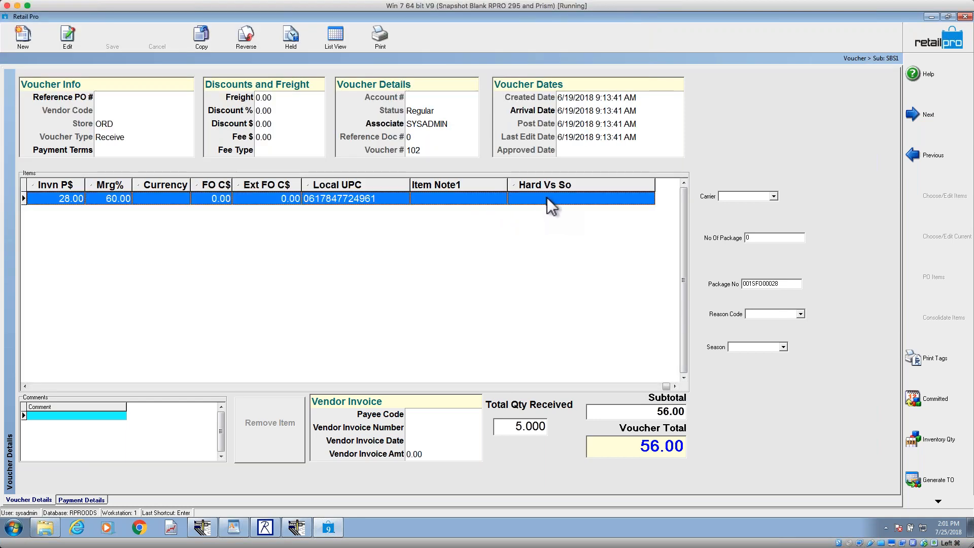
click(471, 199)
click(531, 201)
Step: Examine the available fields for the Voucher Details page in the Page Designer's field setup, then save and close the designer
right_click(727, 105)
mouse_move(772, 111)
click(847, 133)
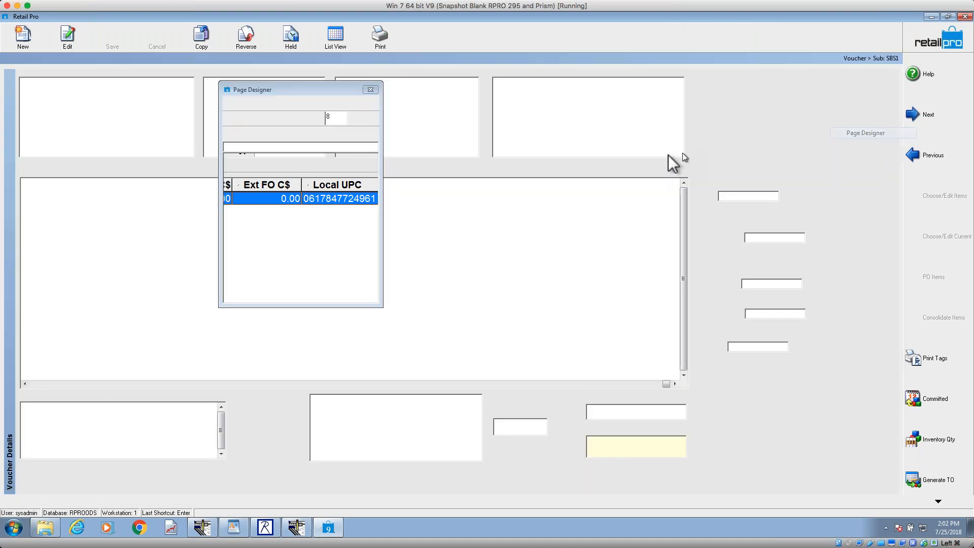
click(229, 103)
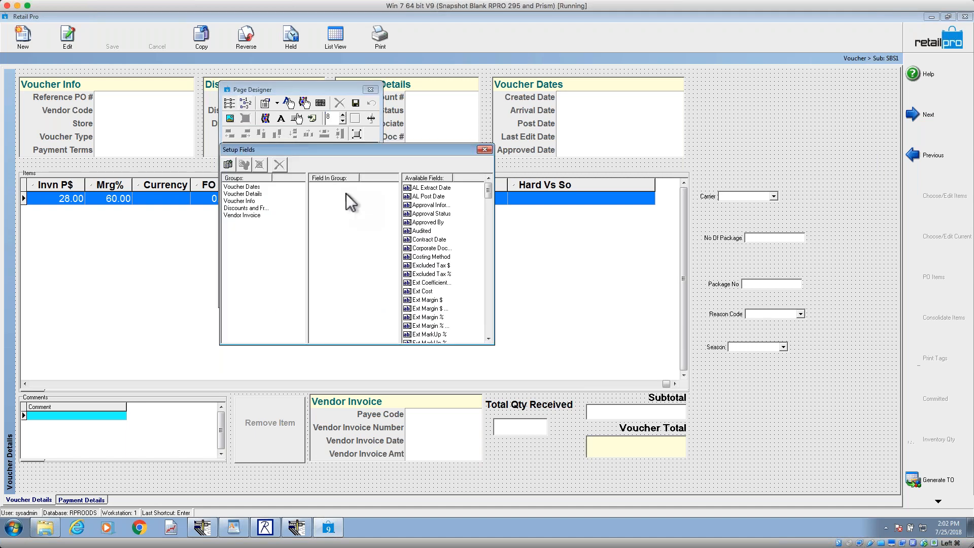
click(489, 319)
click(490, 319)
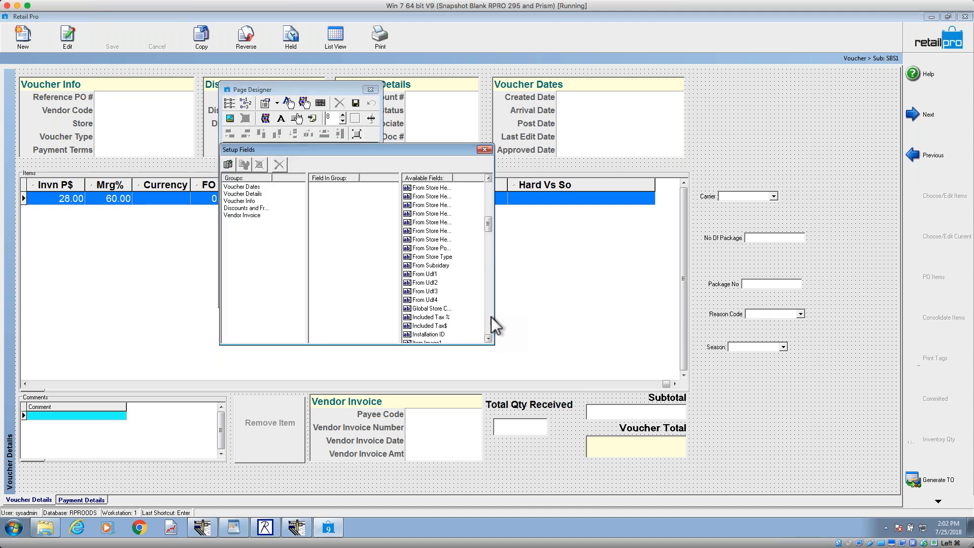
drag(488, 235, 488, 188)
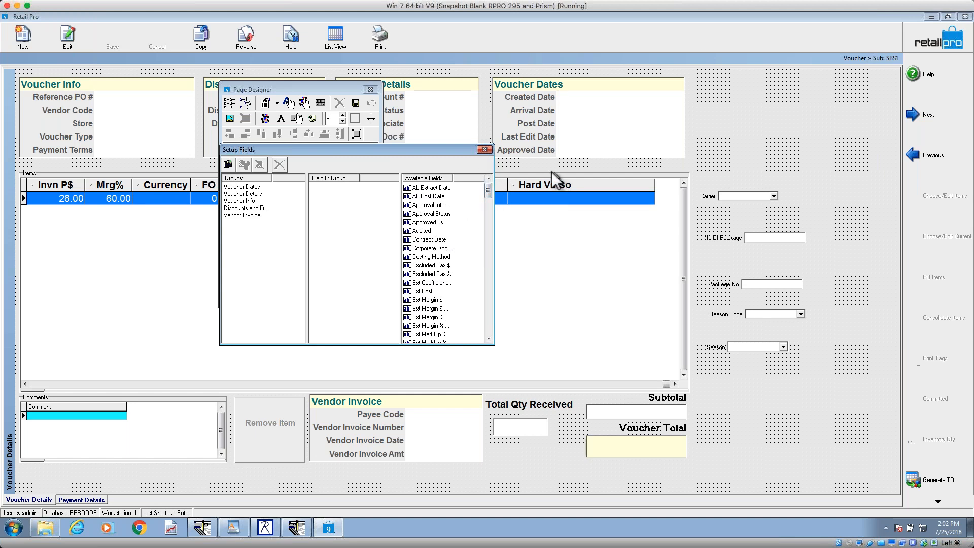
click(485, 150)
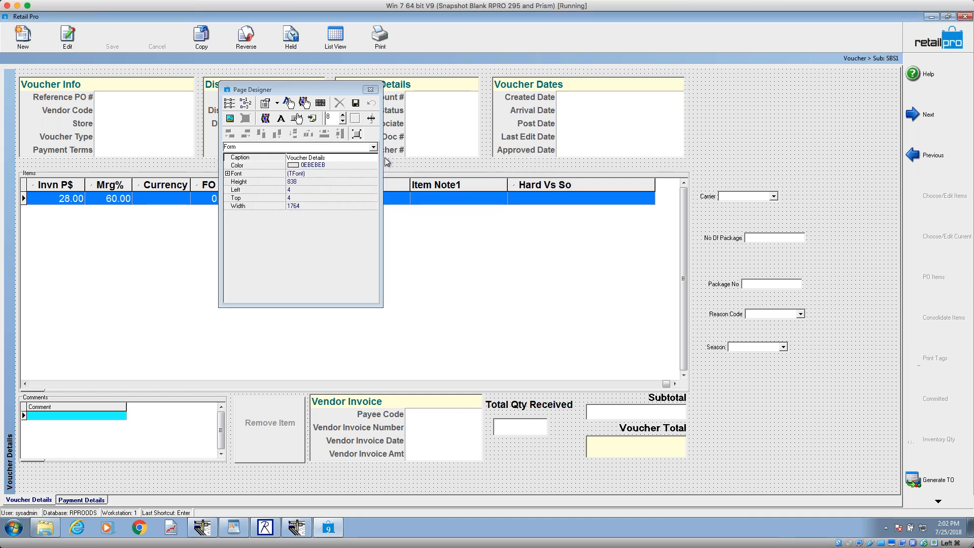
click(354, 103)
click(355, 106)
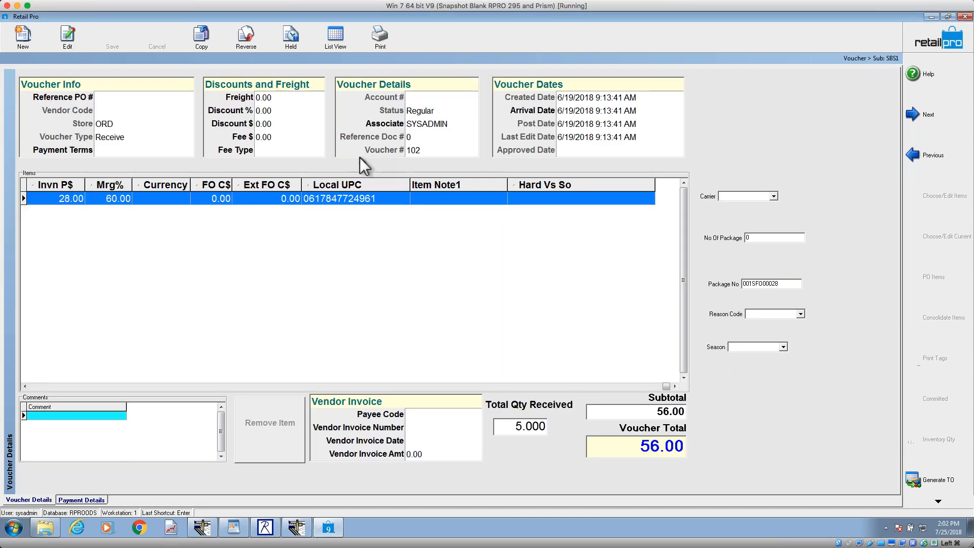
Step: Reopen the Page Designer for the Voucher Details page and place the Item Image1 field in the empty area beside Voucher Dates
right_click(716, 124)
mouse_move(766, 130)
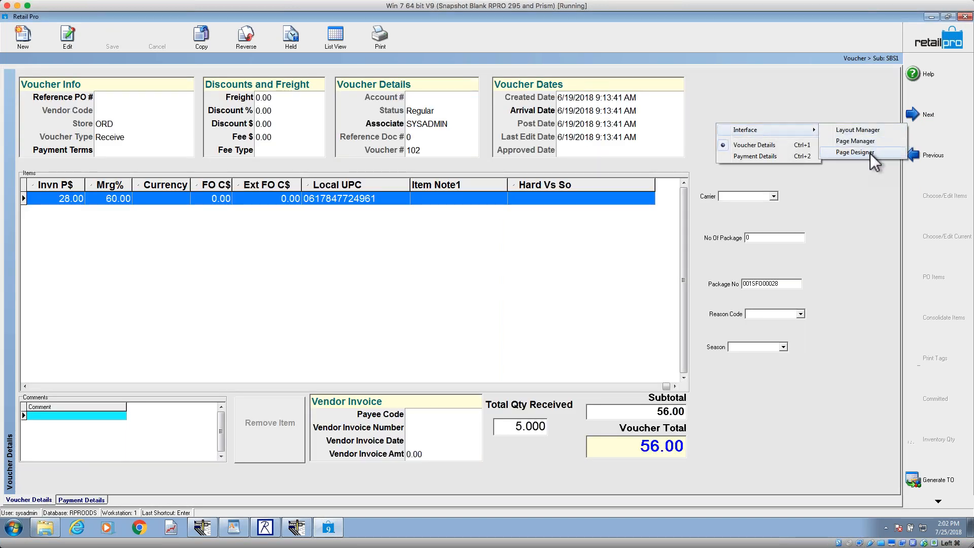
click(870, 153)
click(244, 105)
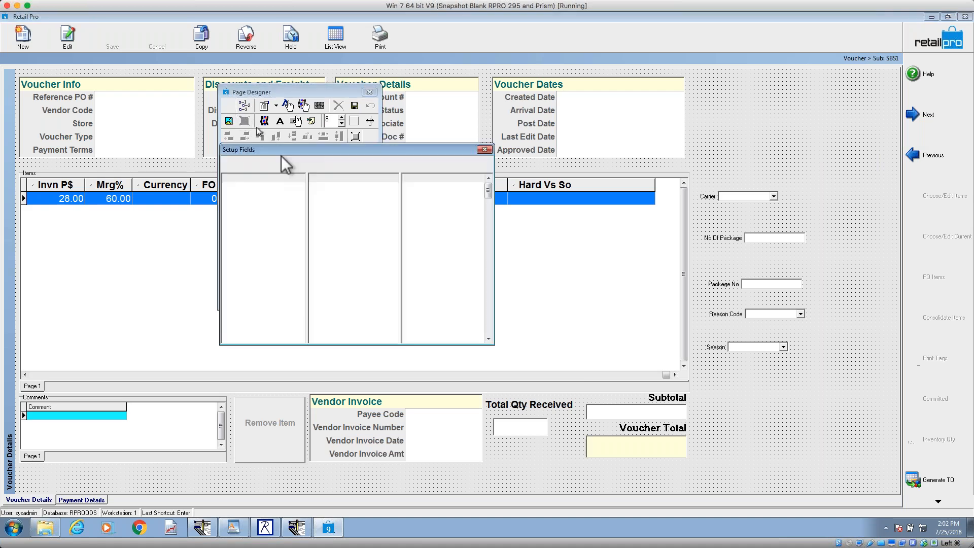
click(488, 320)
click(488, 321)
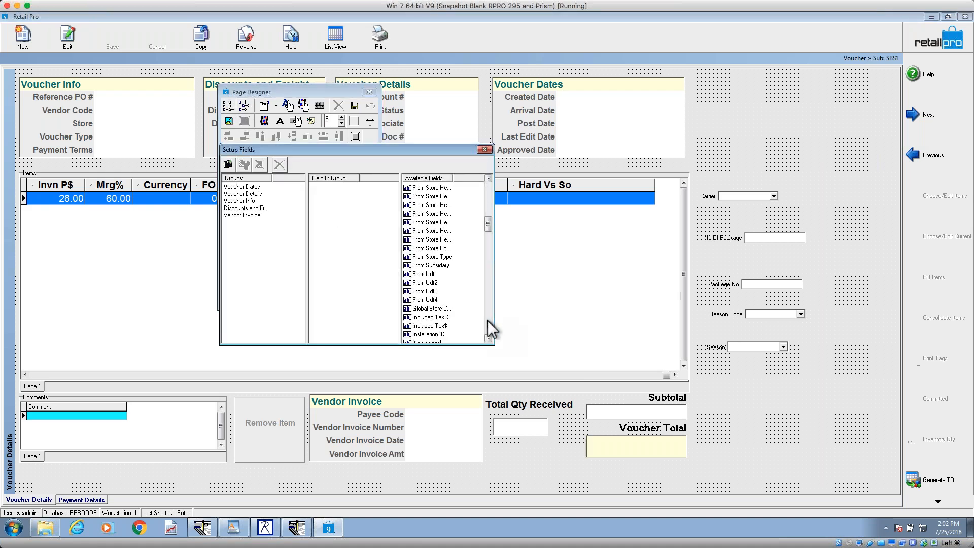
click(488, 321)
click(423, 188)
click(709, 93)
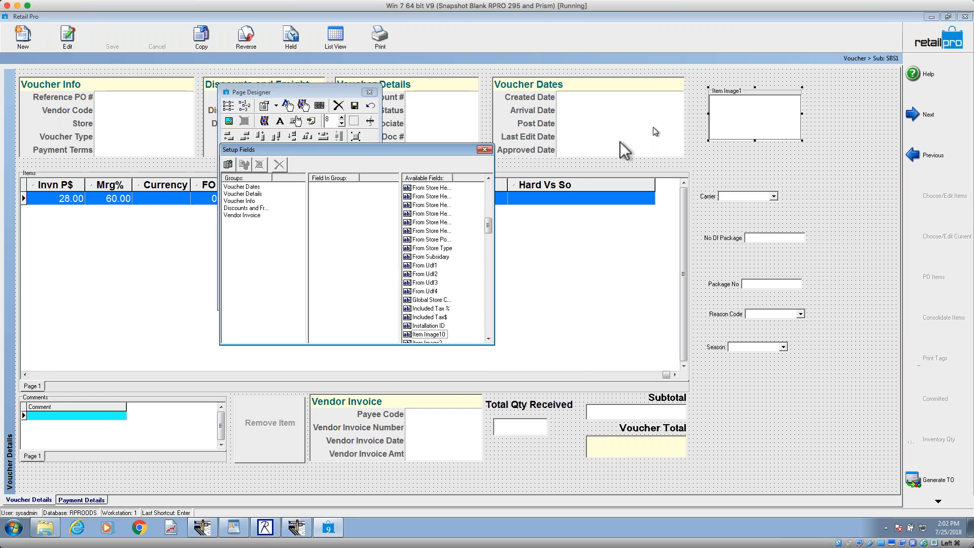
Step: Close the field setup, save the voucher page layout with Item Image1, and select the item's Local UPC value
click(485, 149)
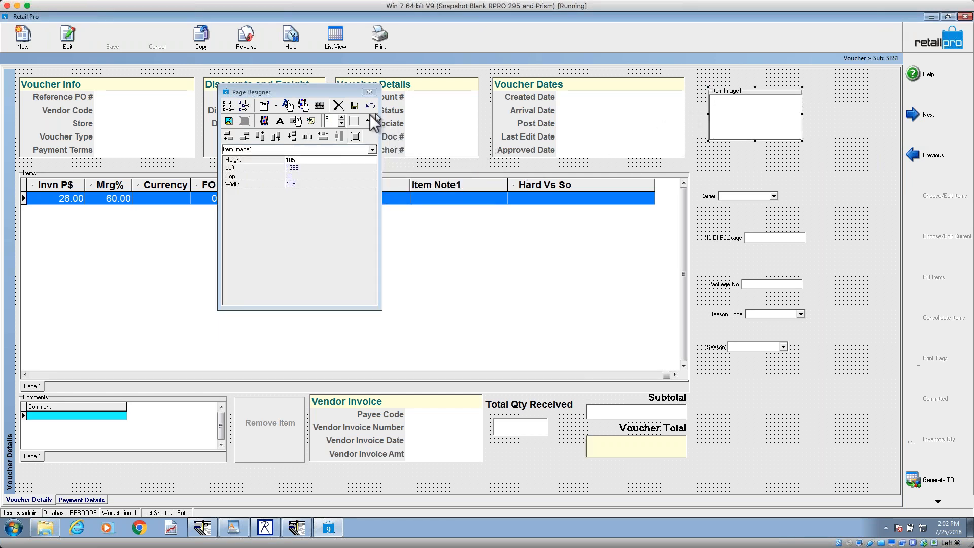
click(353, 106)
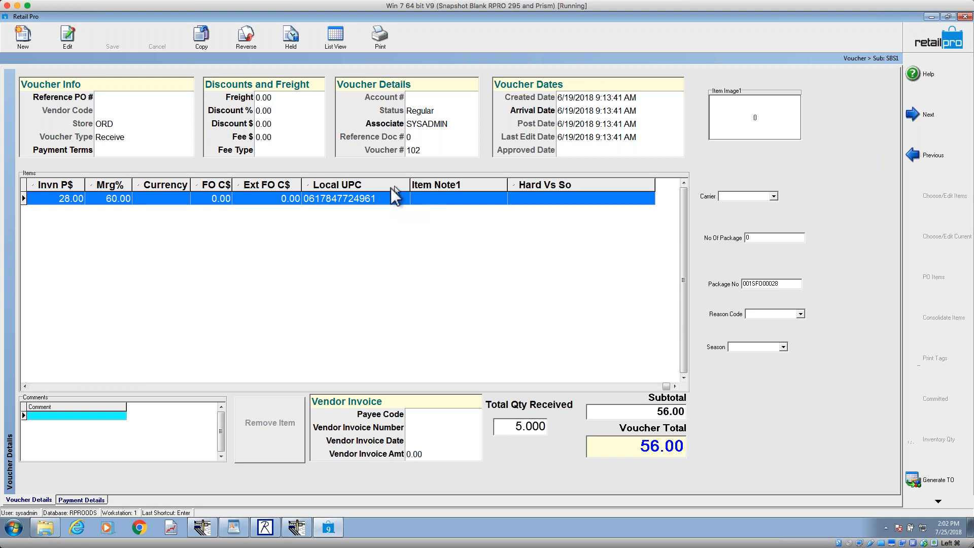
click(377, 198)
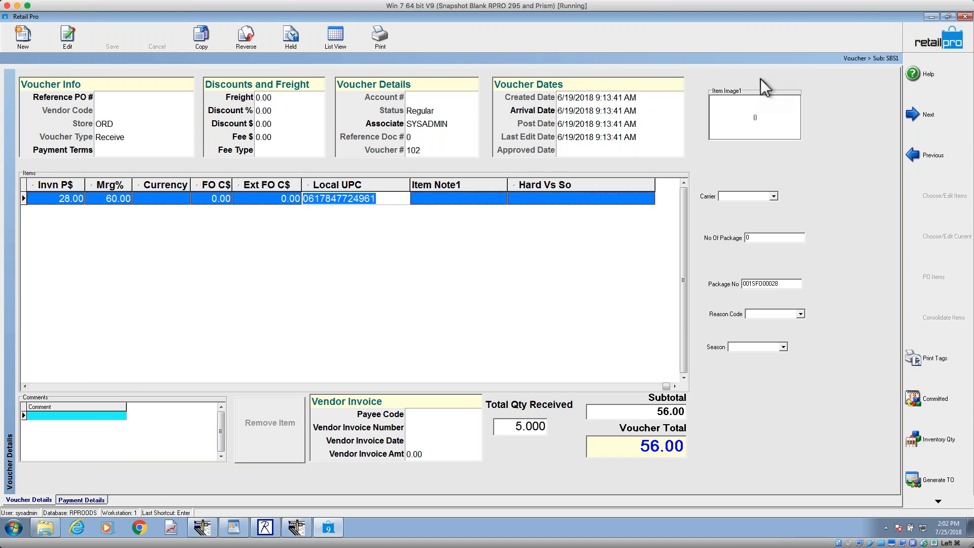
Step: Return to the Retail Pro home screen, minimize it, and bring up both Document Designer windows
click(924, 44)
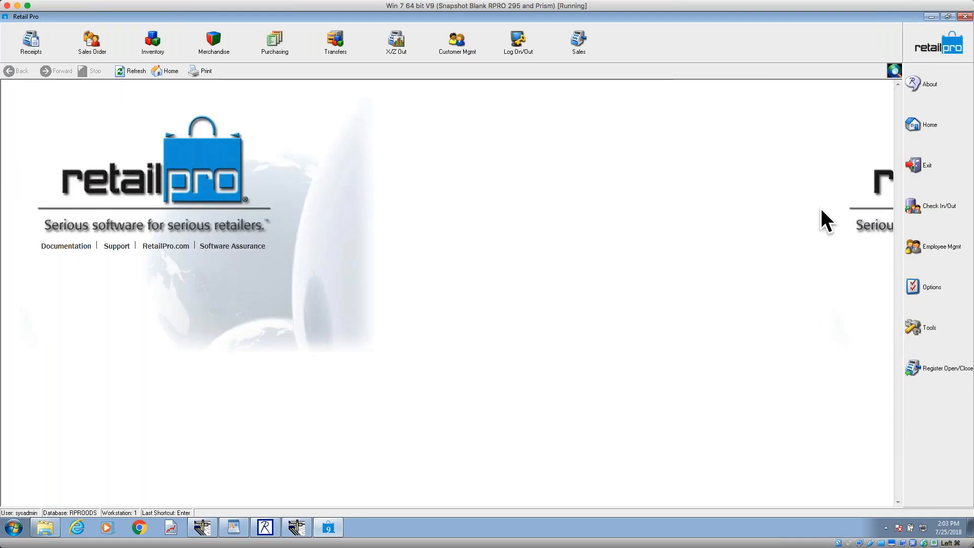
click(932, 16)
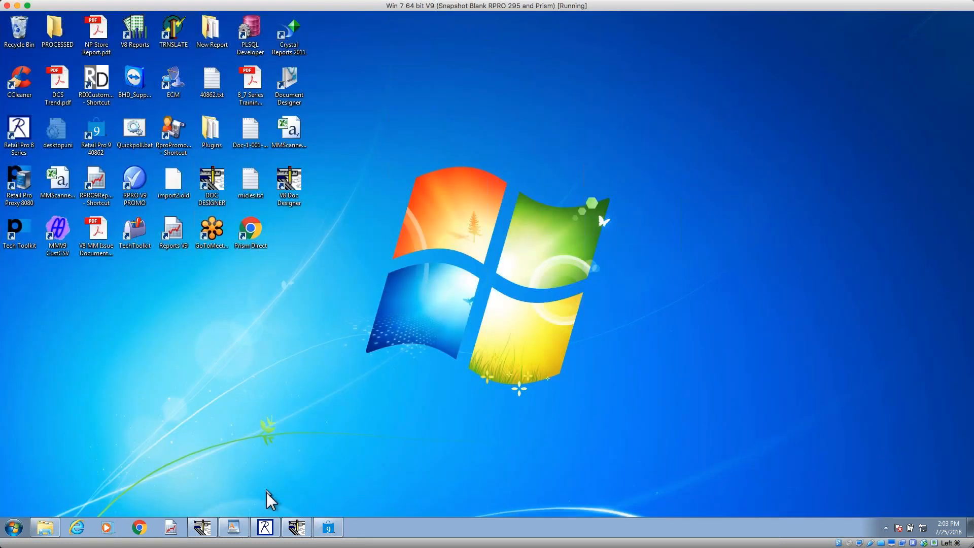
click(298, 533)
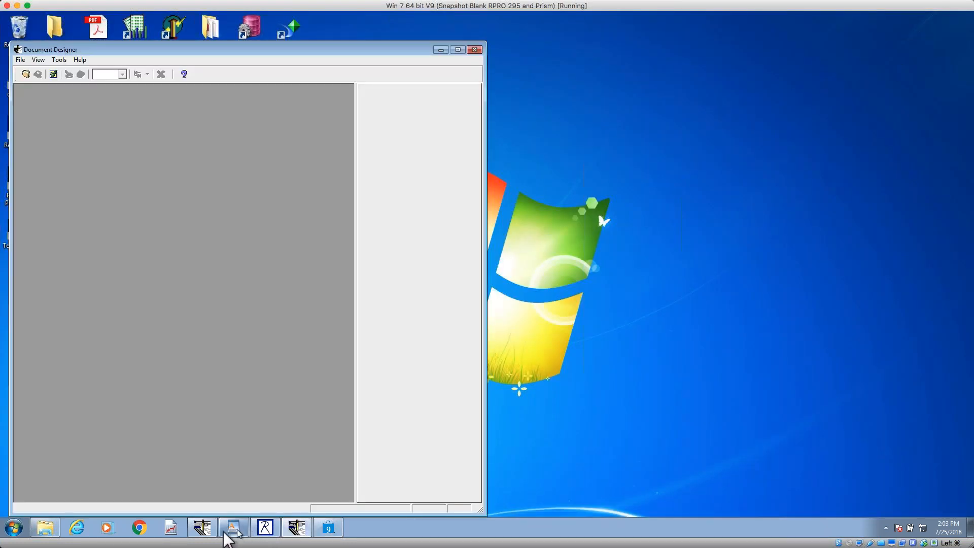
click(205, 530)
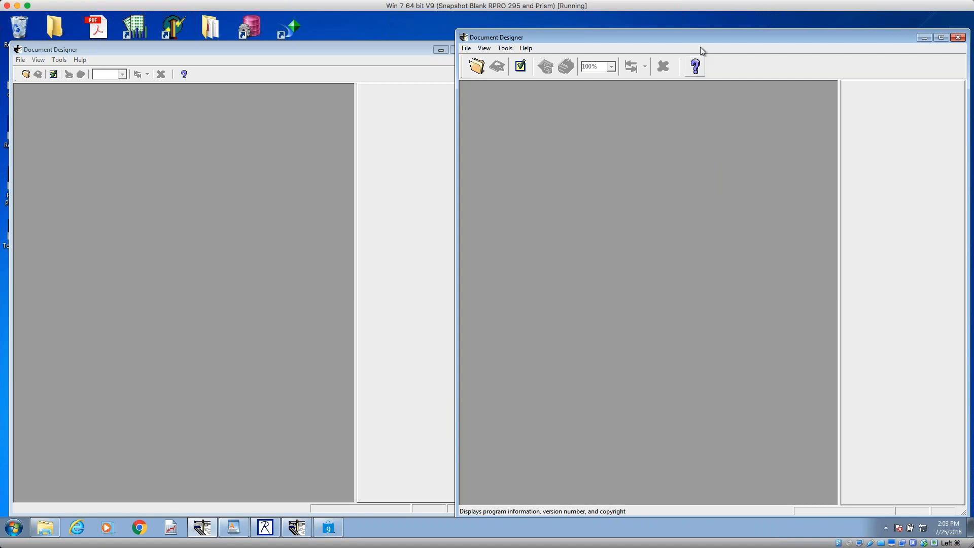
Step: Open the Countsheet design from the Inventory designs in the second Document Designer and maximize its window
click(477, 66)
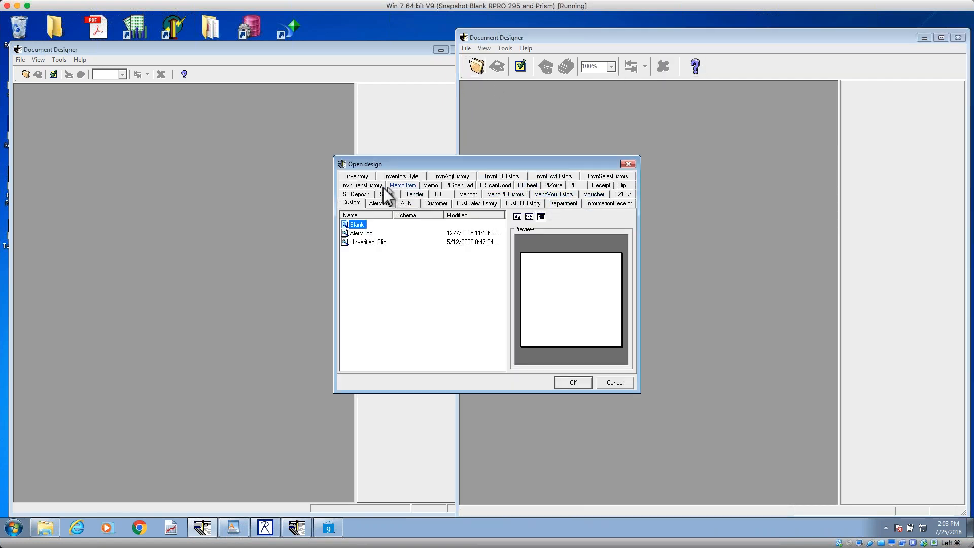
click(363, 178)
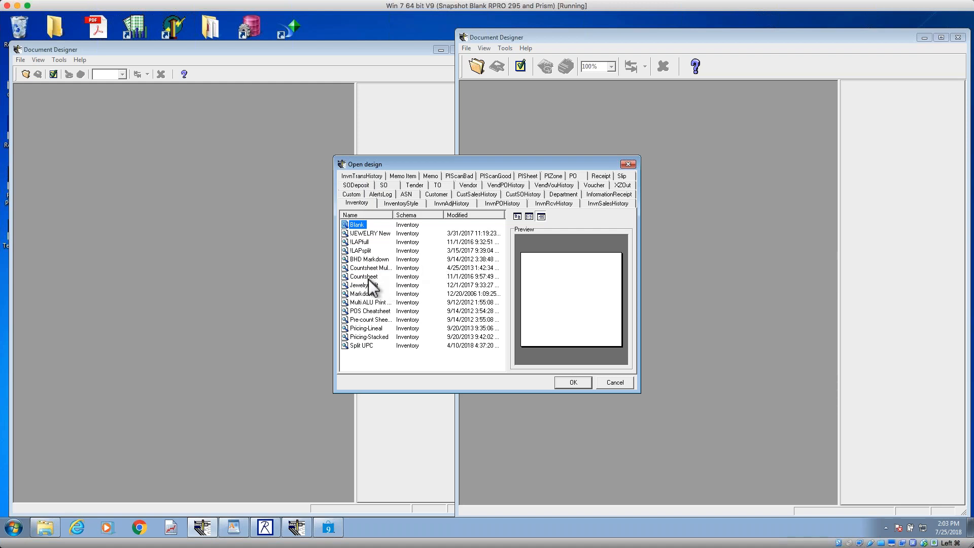
click(364, 276)
click(574, 384)
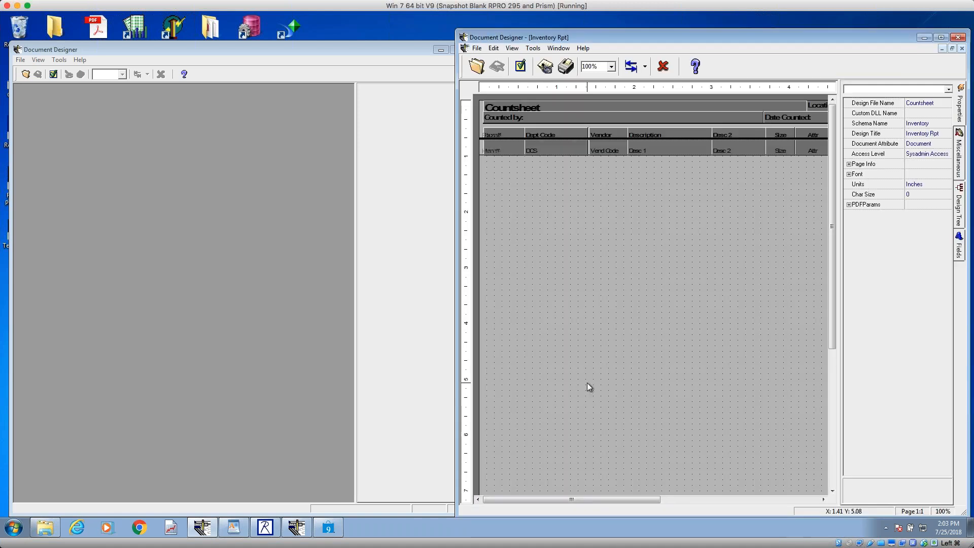
click(941, 37)
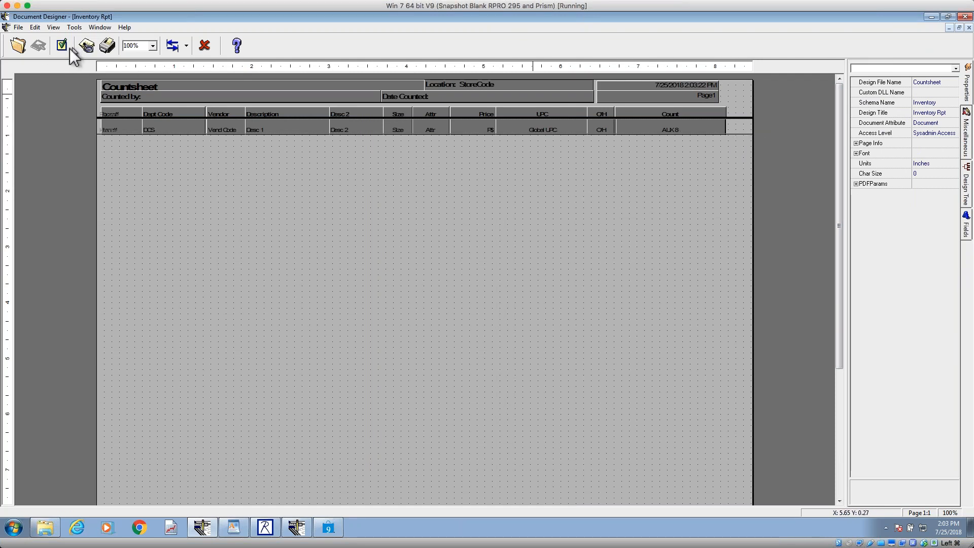
Step: In the general preferences, toggle Display advanced properties off and on again and accept the settings
click(62, 46)
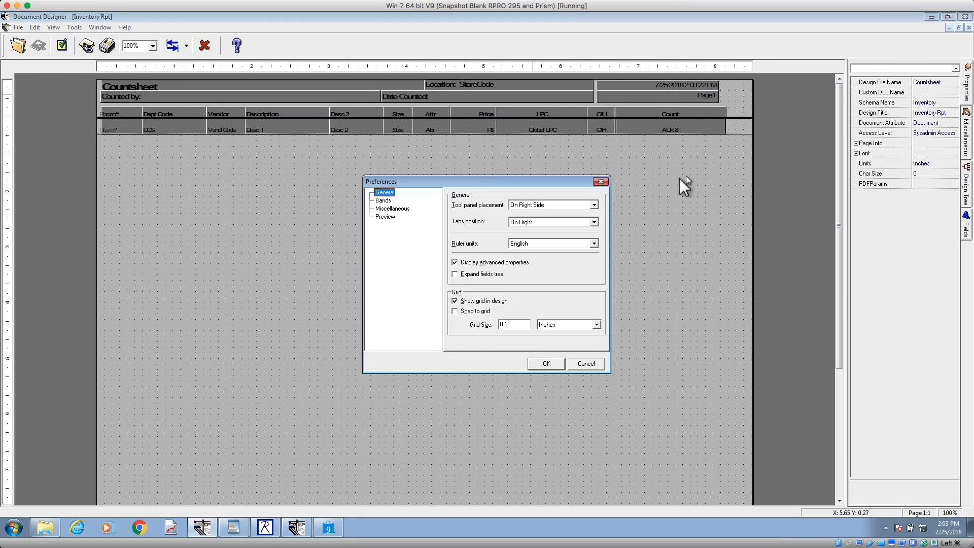
click(601, 182)
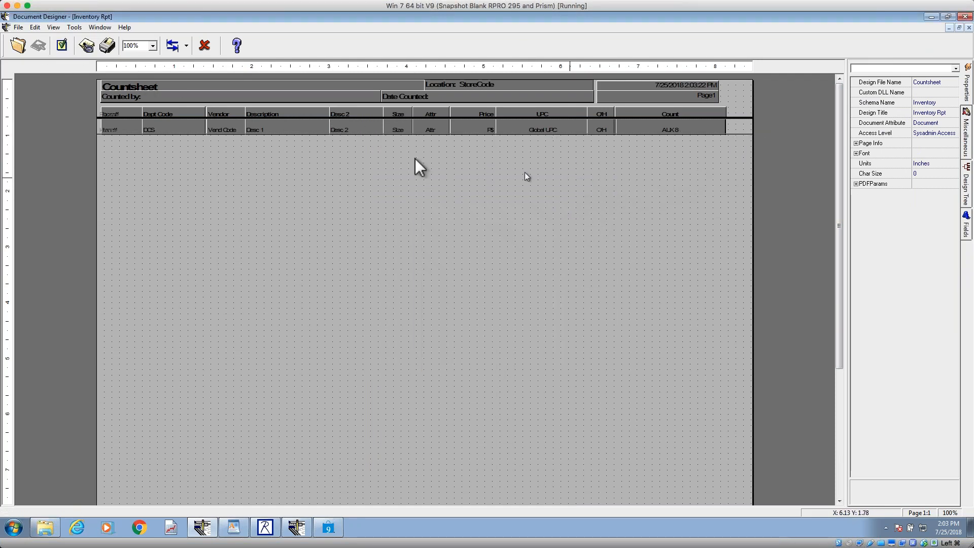
click(63, 45)
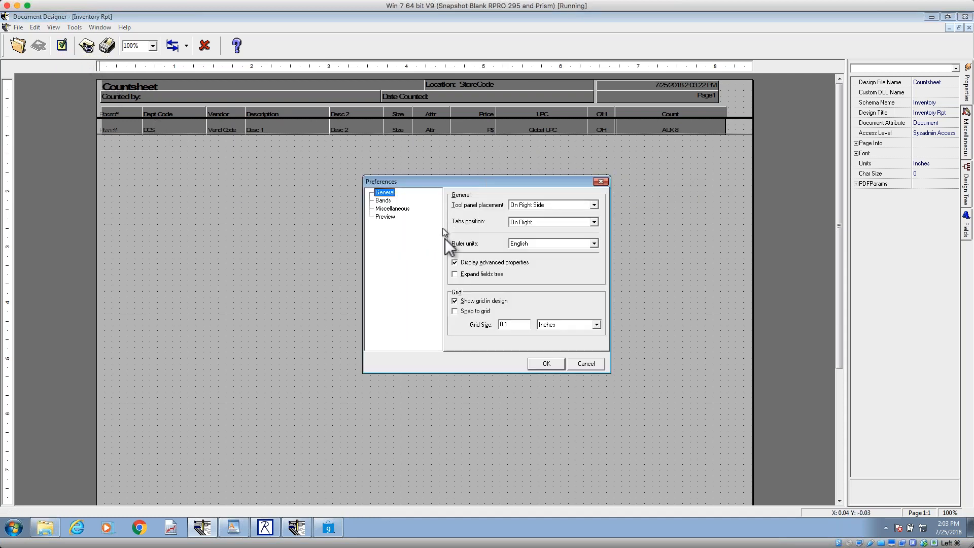
click(455, 263)
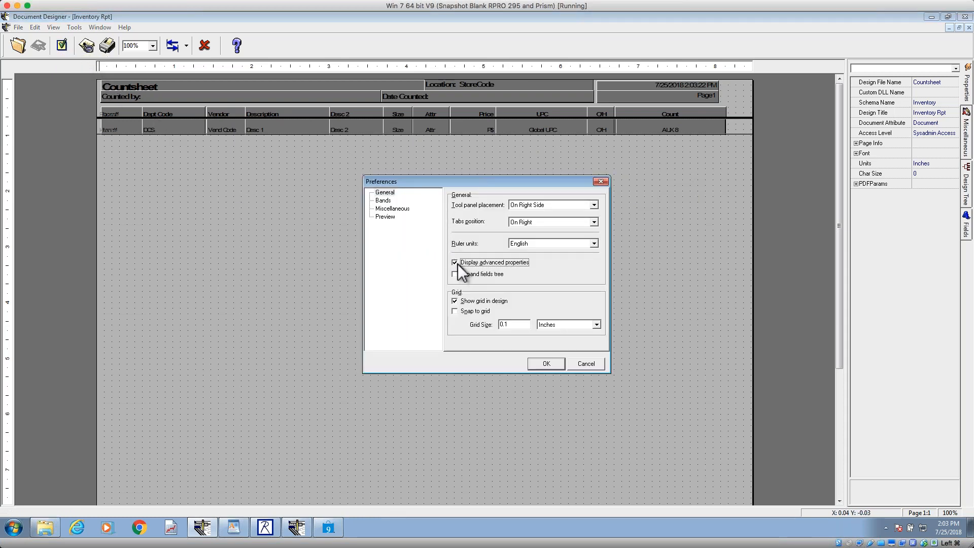
click(455, 263)
click(544, 364)
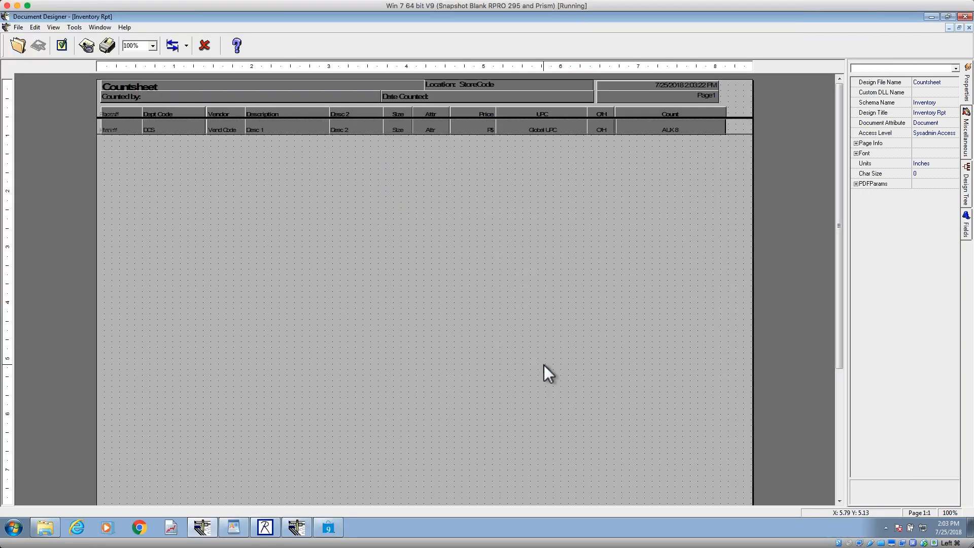
Step: Select the DCS field in the Countsheet's item row and examine its text angle and proportional height properties
click(182, 134)
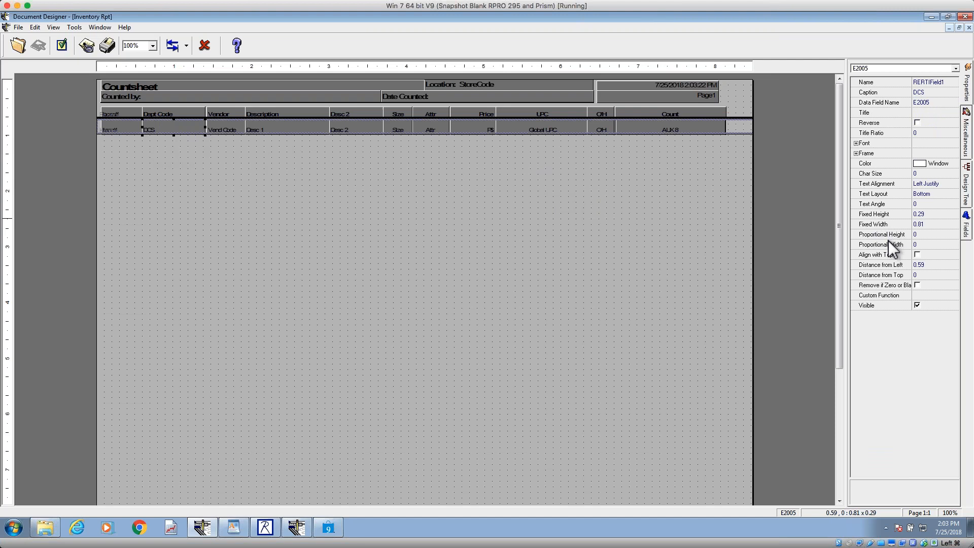
click(889, 175)
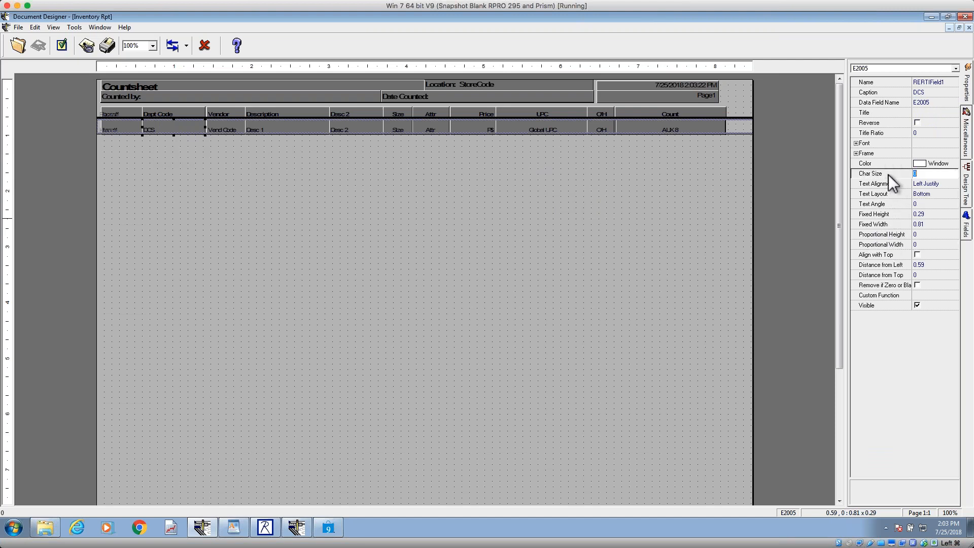
click(878, 234)
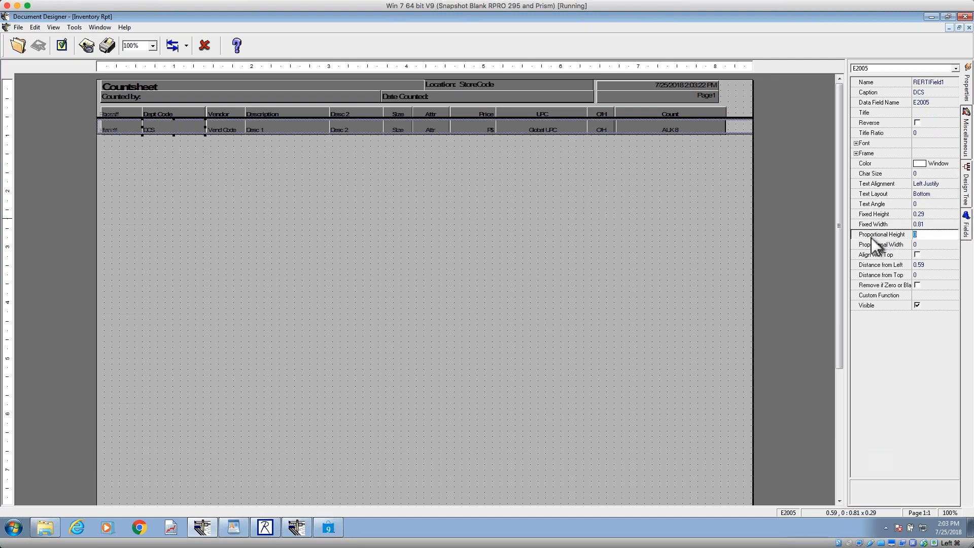
Step: Disable Display advanced properties in the preferences and reselect the DCS field to check its basic properties
click(62, 45)
click(455, 262)
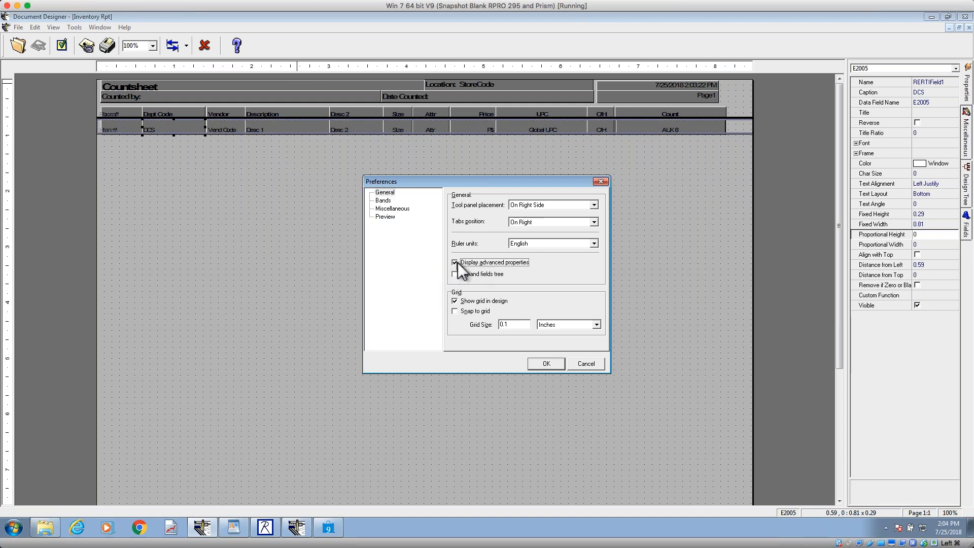
click(543, 364)
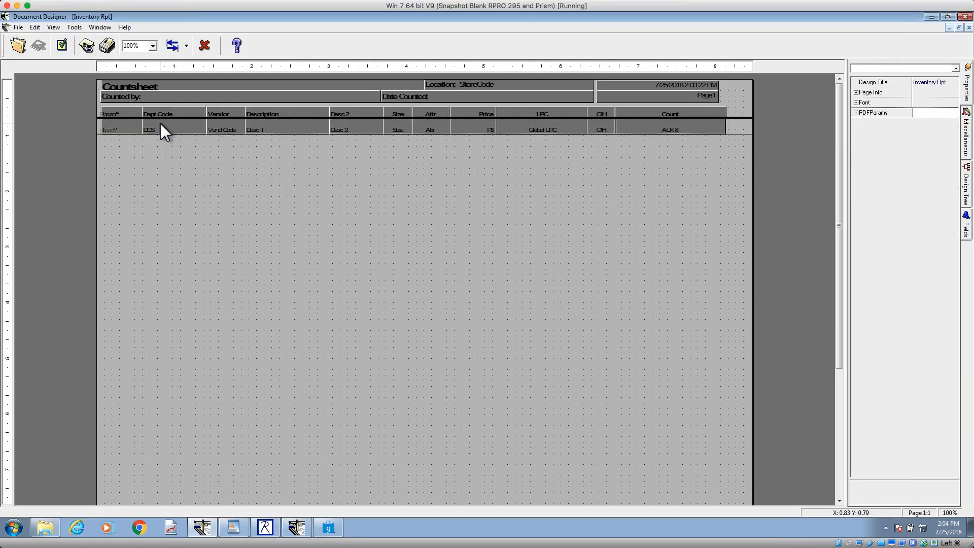
click(162, 129)
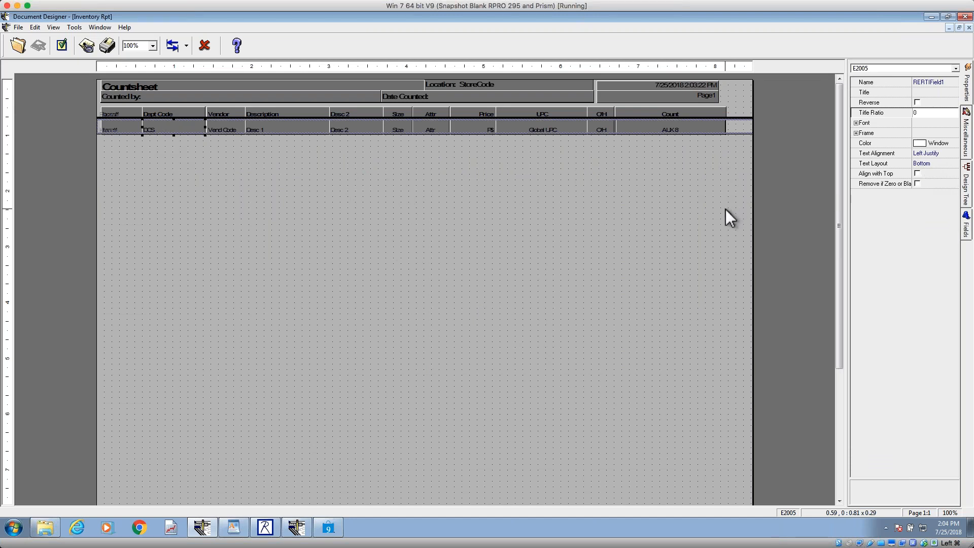
Step: Enable Display advanced properties in the preferences and reselect the DCS field to check its full property list
click(61, 45)
click(464, 263)
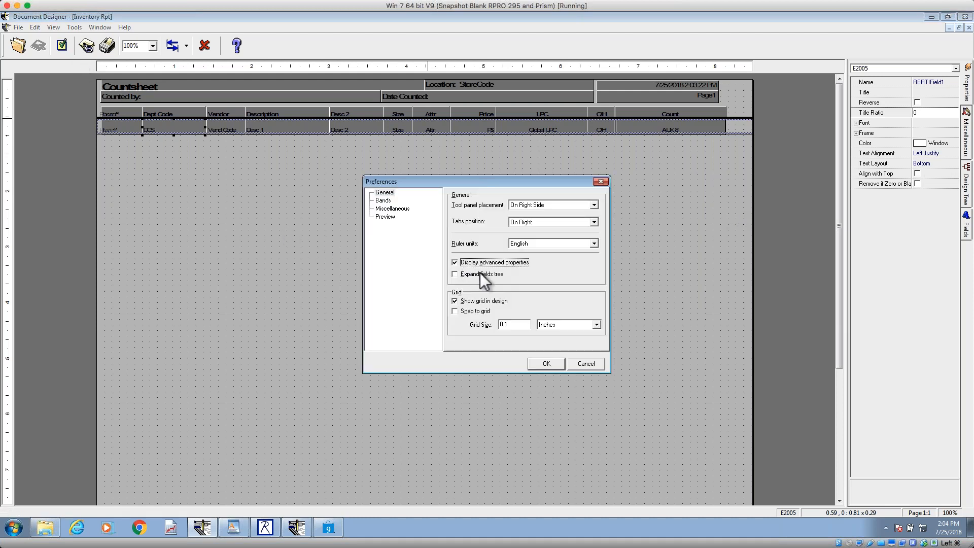
click(546, 364)
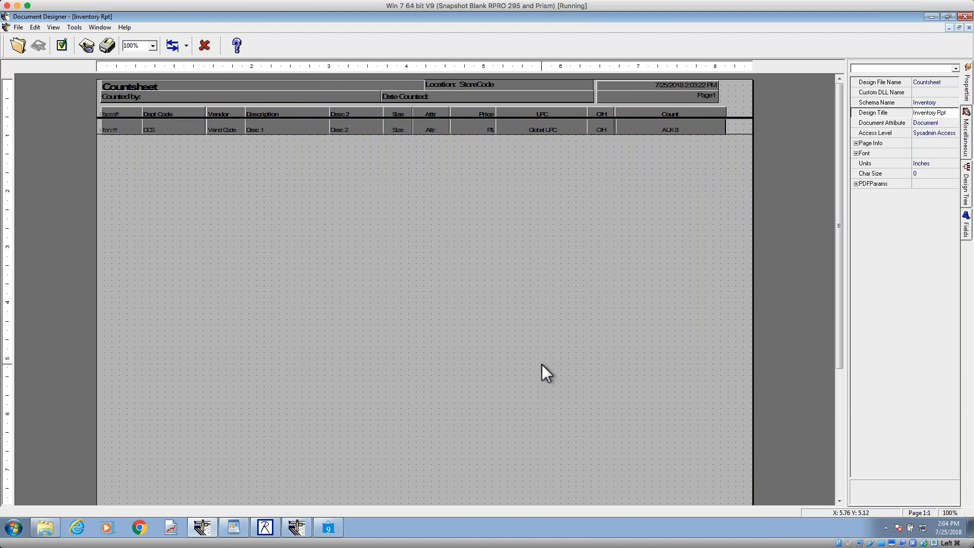
click(157, 129)
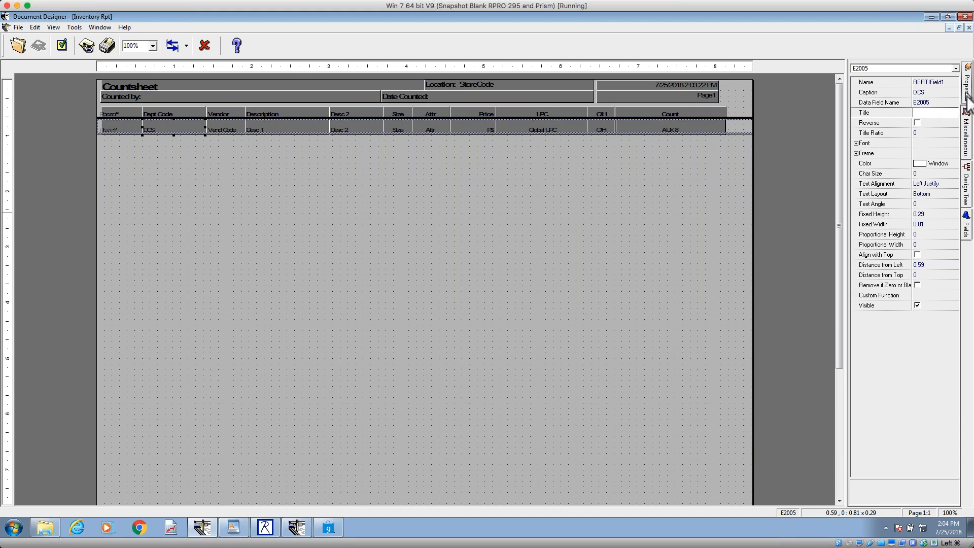
Step: Display the miscellaneous objects that can be inserted into the Countsheet design
click(966, 136)
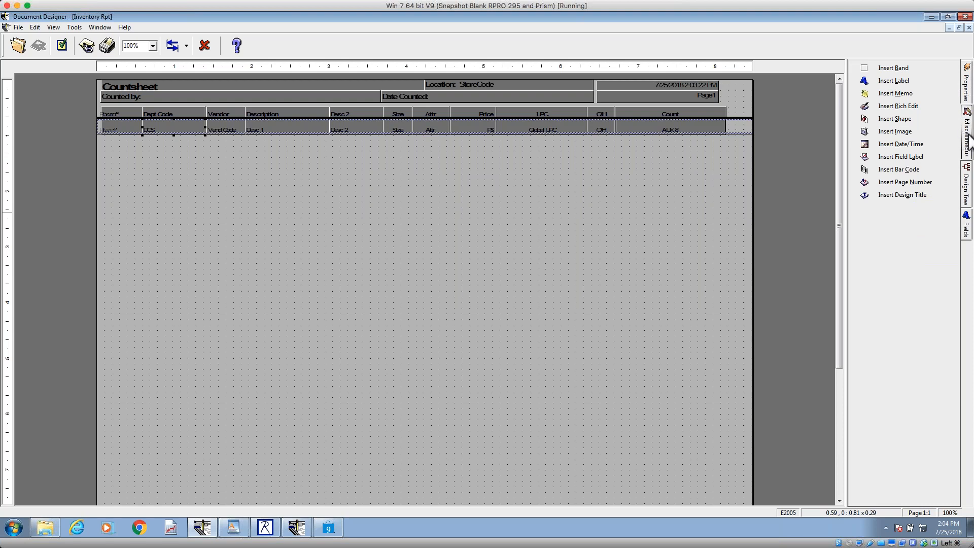
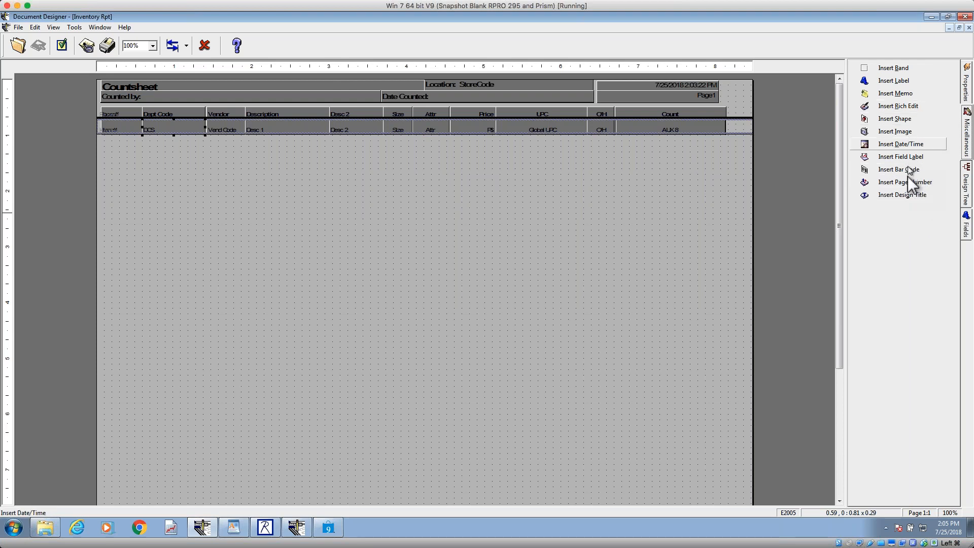
Step: Show the Countsheet's design tree and expand and collapse the REBand2 and Header bands to review their contents
click(964, 191)
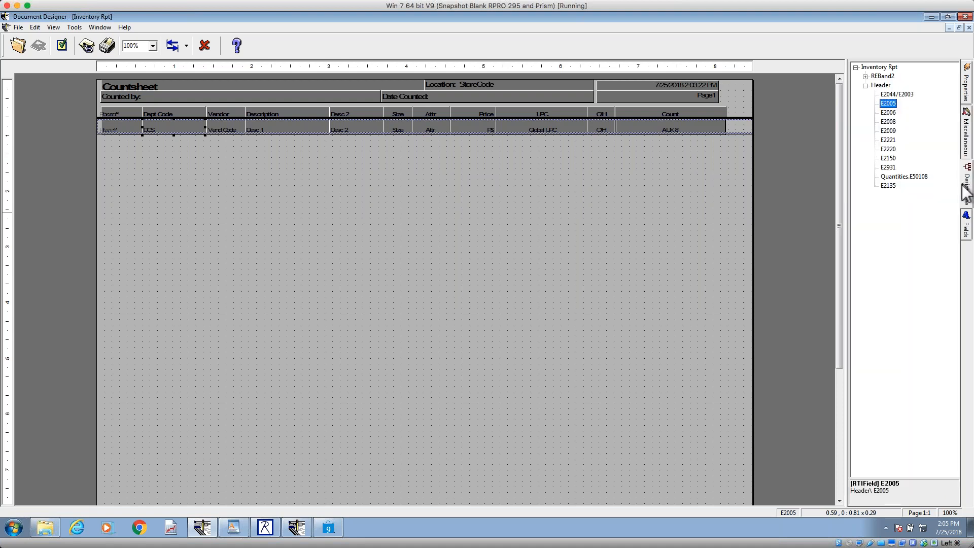
click(866, 86)
click(866, 86)
click(866, 77)
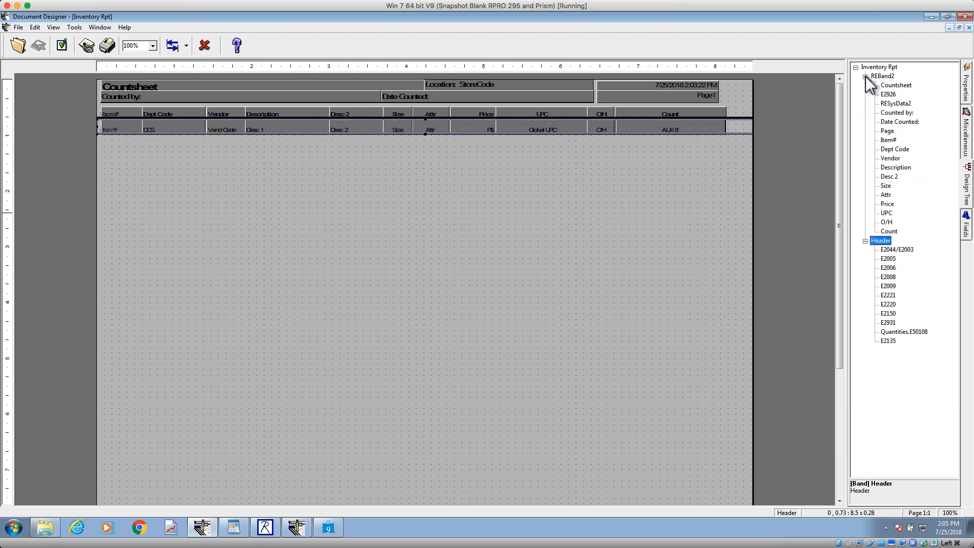
click(866, 77)
click(866, 86)
click(866, 86)
click(866, 85)
click(865, 86)
click(866, 85)
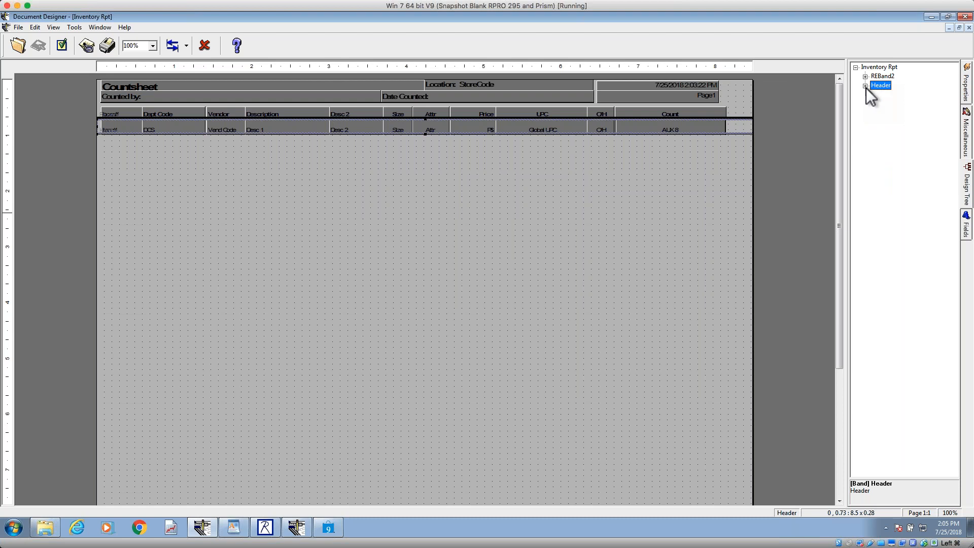
Step: Copy the item row's P$ price field and paste it onto the Countsheet outside any band
click(465, 129)
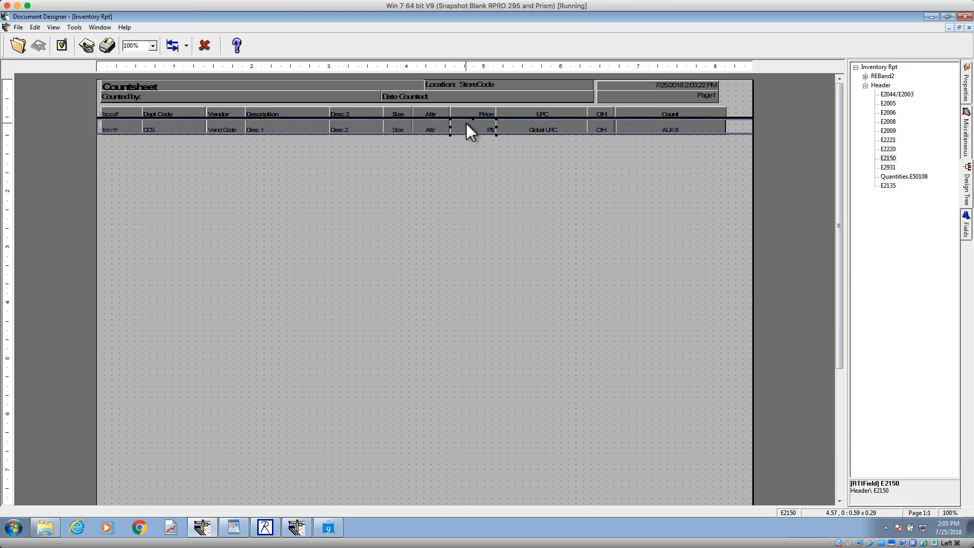
right_click(470, 131)
click(470, 153)
right_click(473, 151)
click(494, 172)
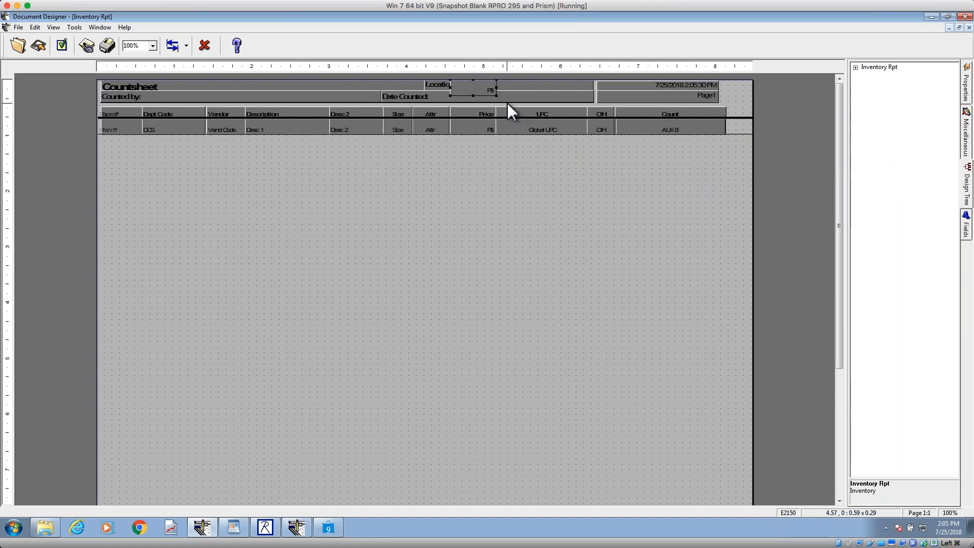
Step: Try to select the pasted P$ field on the layout, checking the surrounding heading and item row fields
click(501, 100)
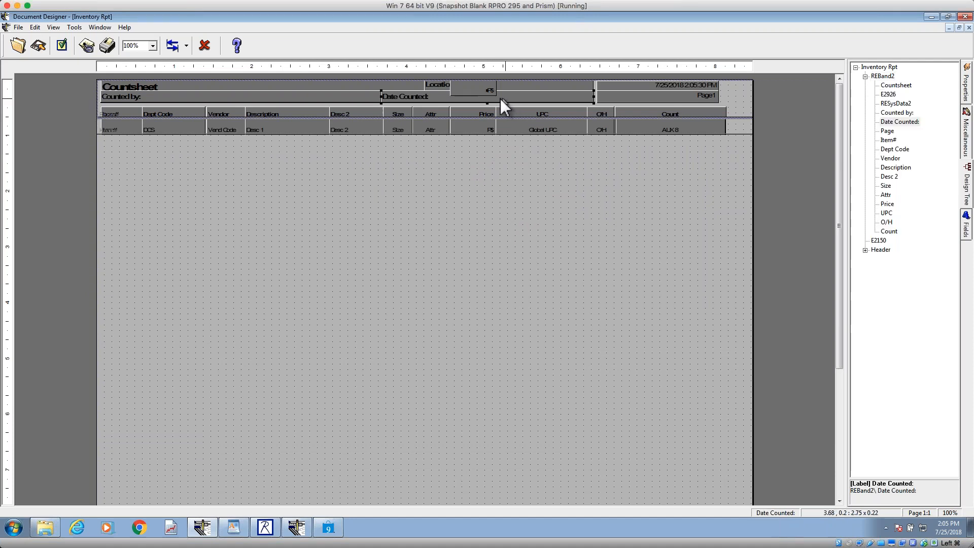
click(473, 87)
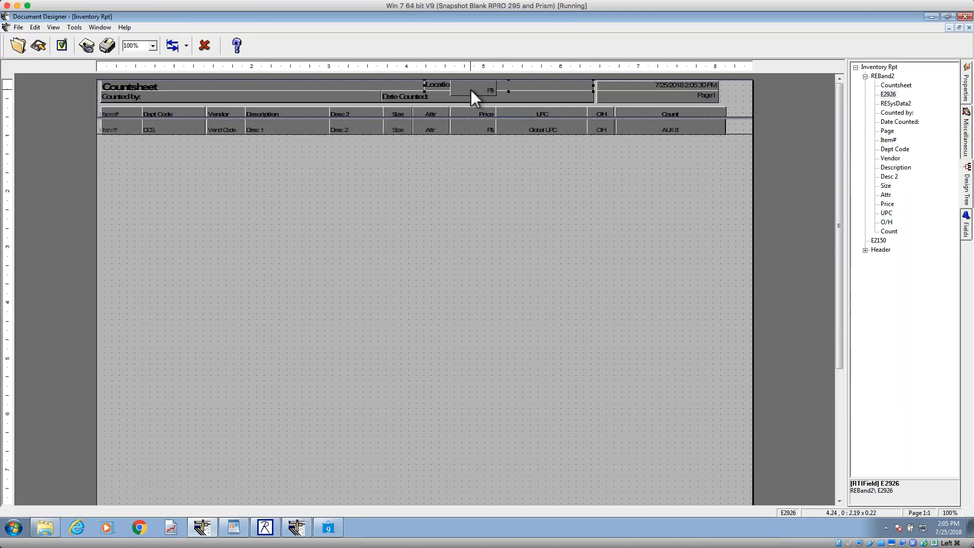
click(465, 100)
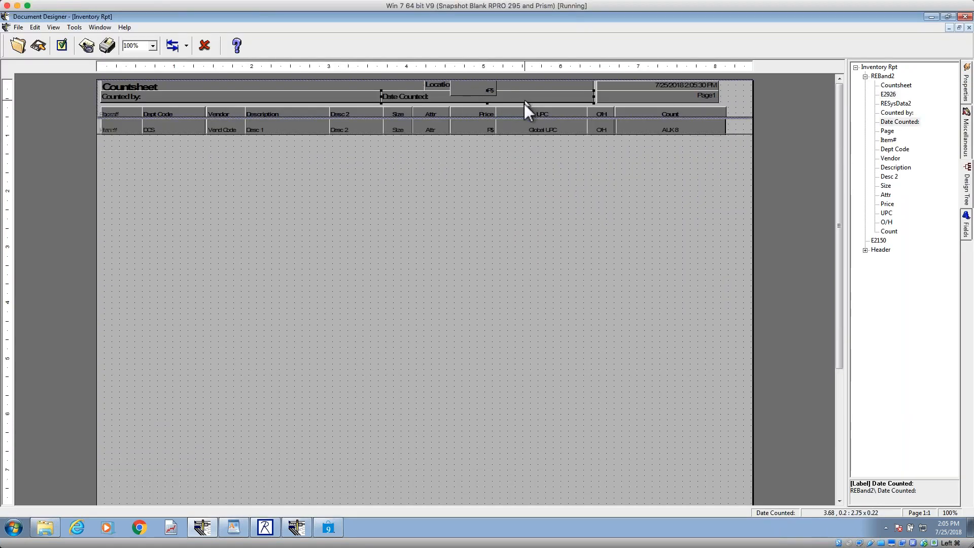
click(512, 125)
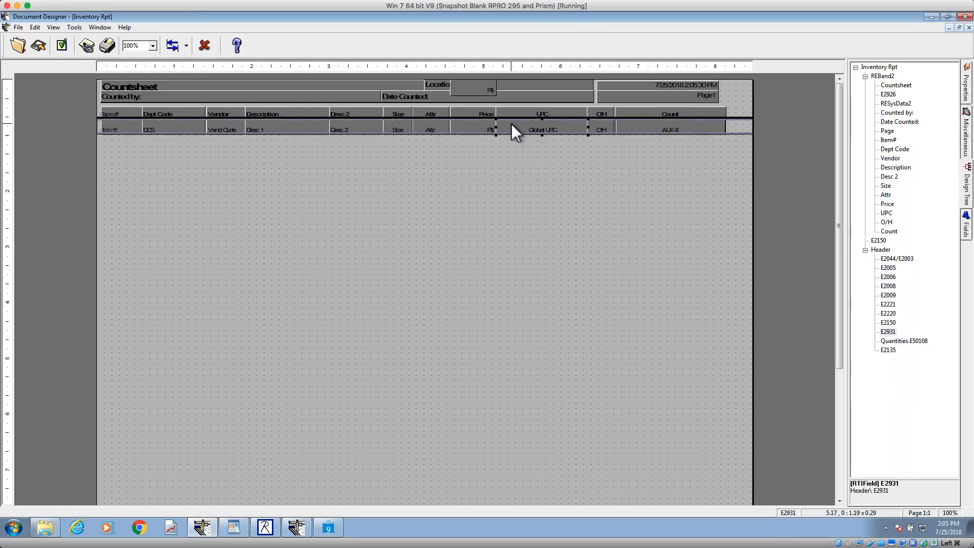
click(478, 127)
click(481, 112)
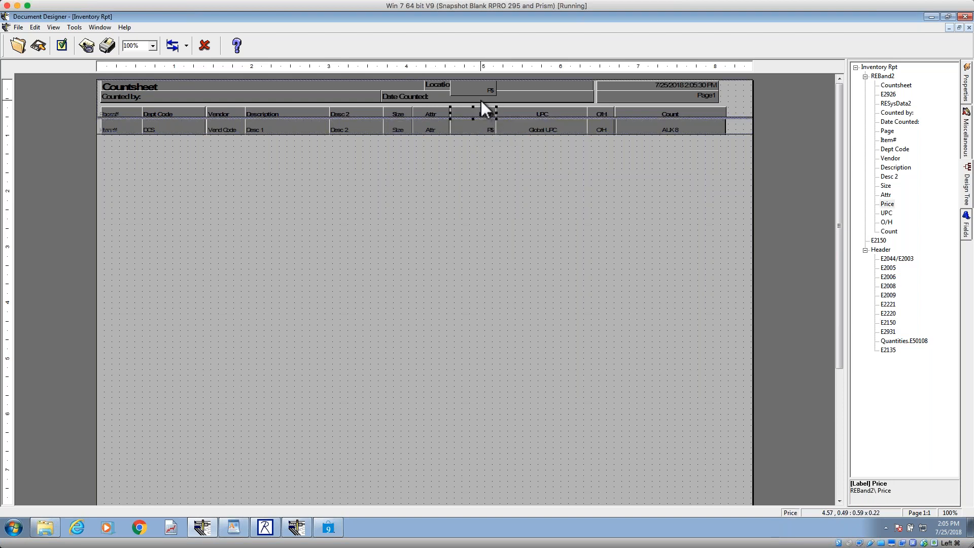
click(481, 101)
click(477, 87)
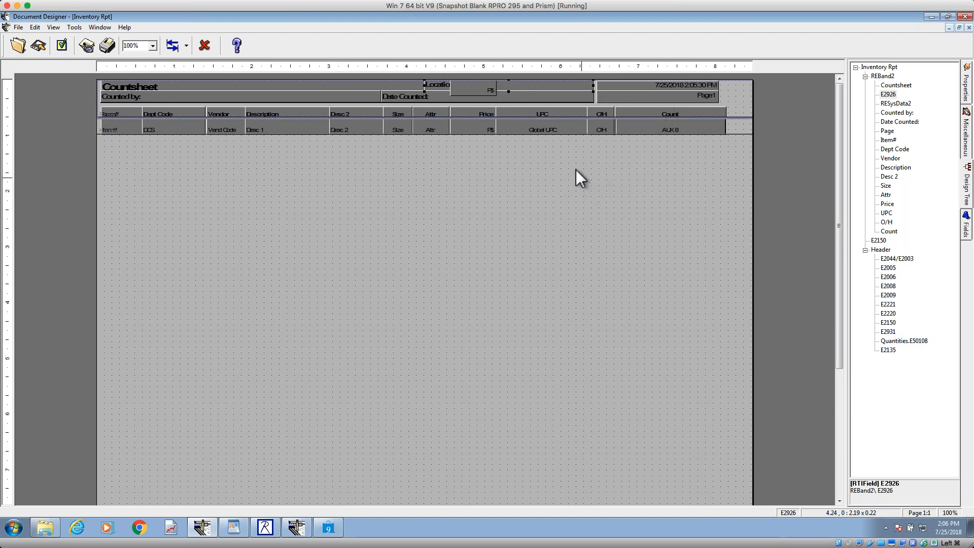
Step: Compare the E2150 field inside the Header band with the pasted E2150 outside the bands in the design tree
click(485, 130)
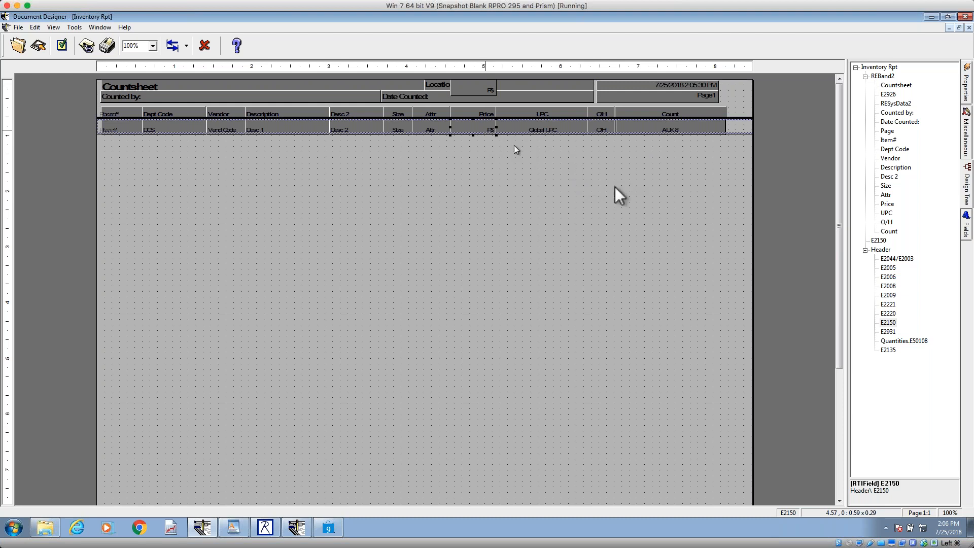
click(888, 324)
click(881, 250)
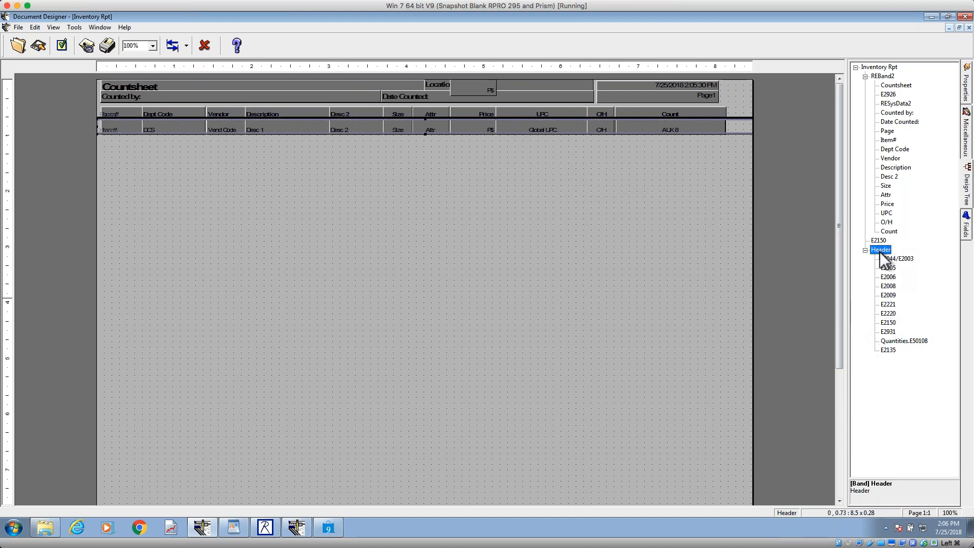
click(889, 323)
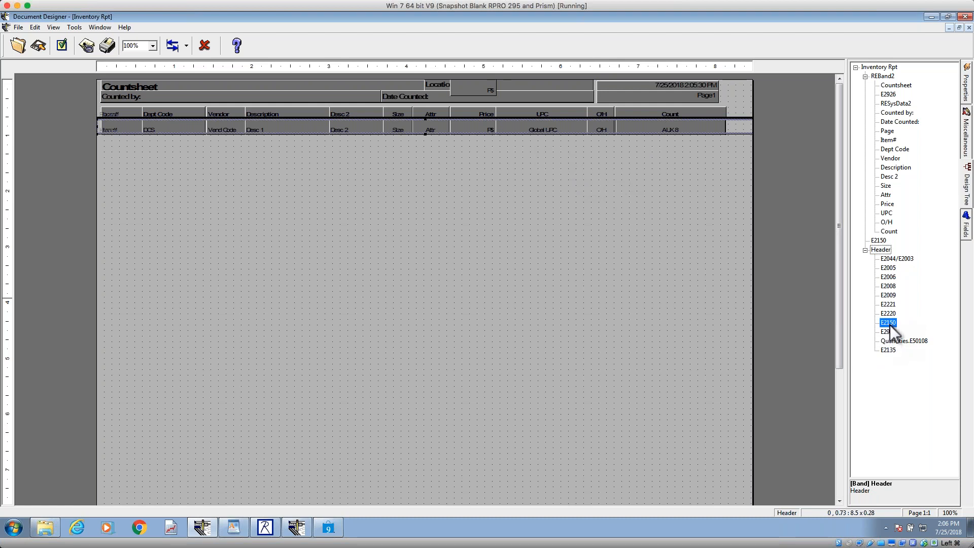
click(880, 241)
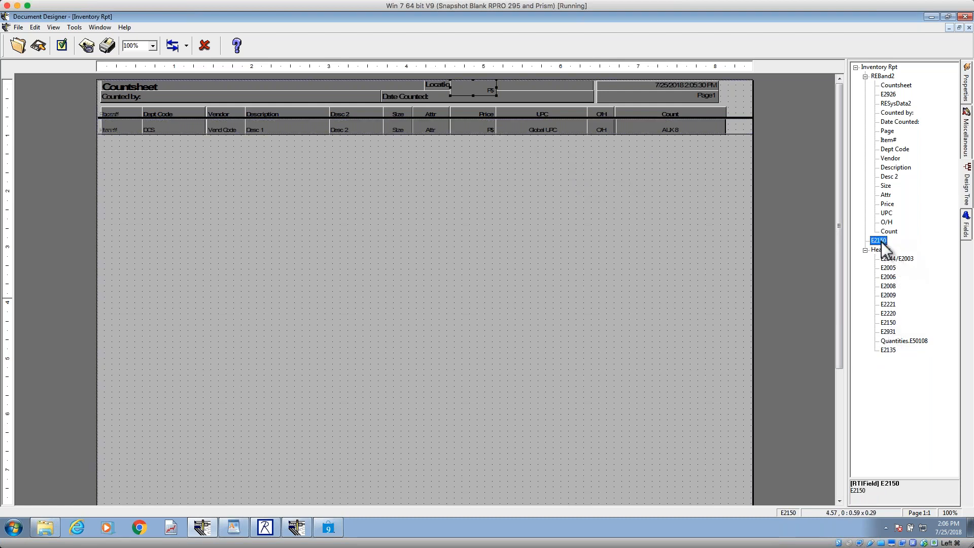
click(882, 77)
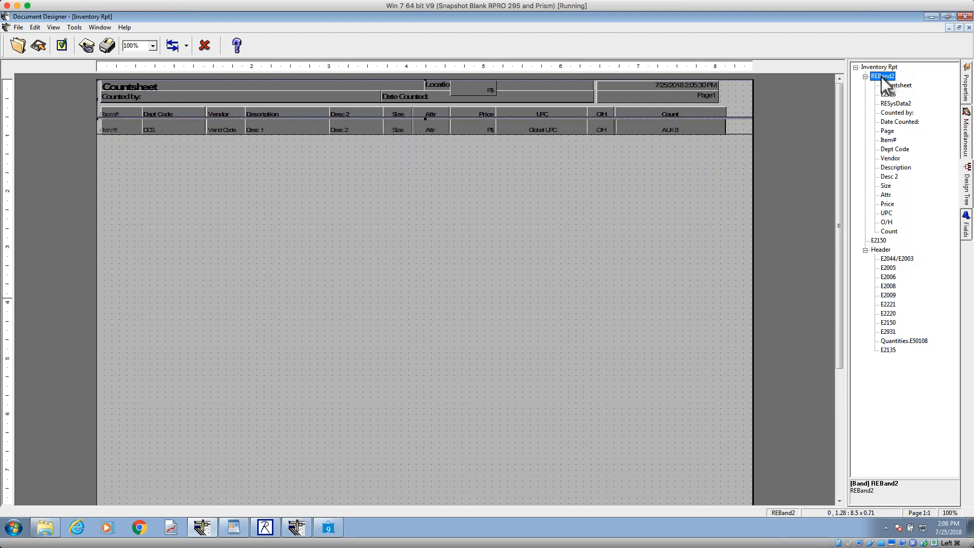
click(878, 241)
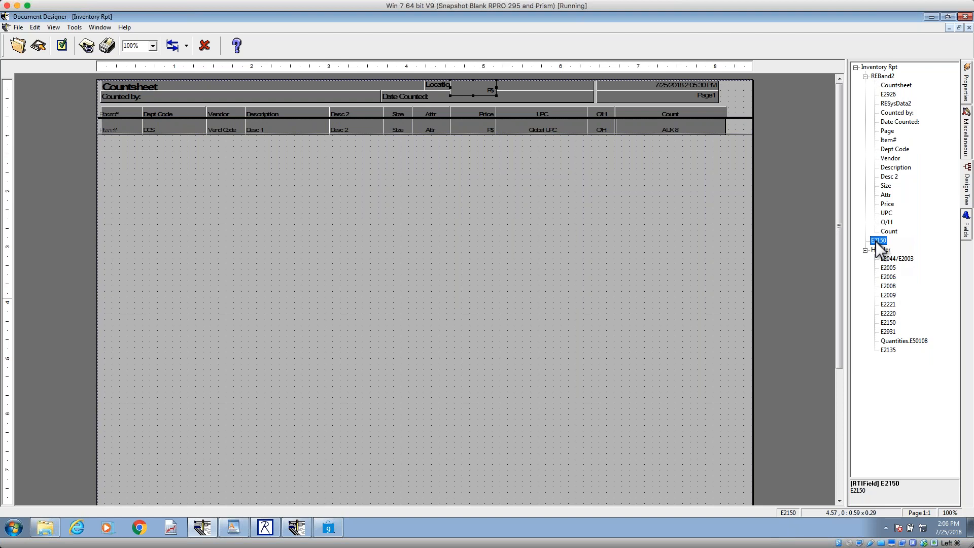
Step: Try placing a pasted copy of the P$ field in the Header band past AUX 8, and delete the copy
click(479, 129)
right_click(479, 129)
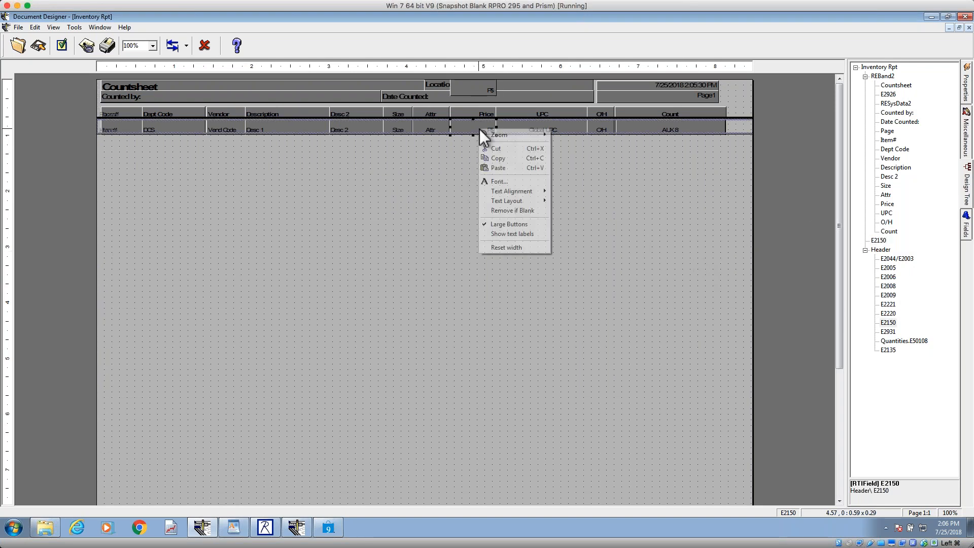
click(497, 158)
click(740, 126)
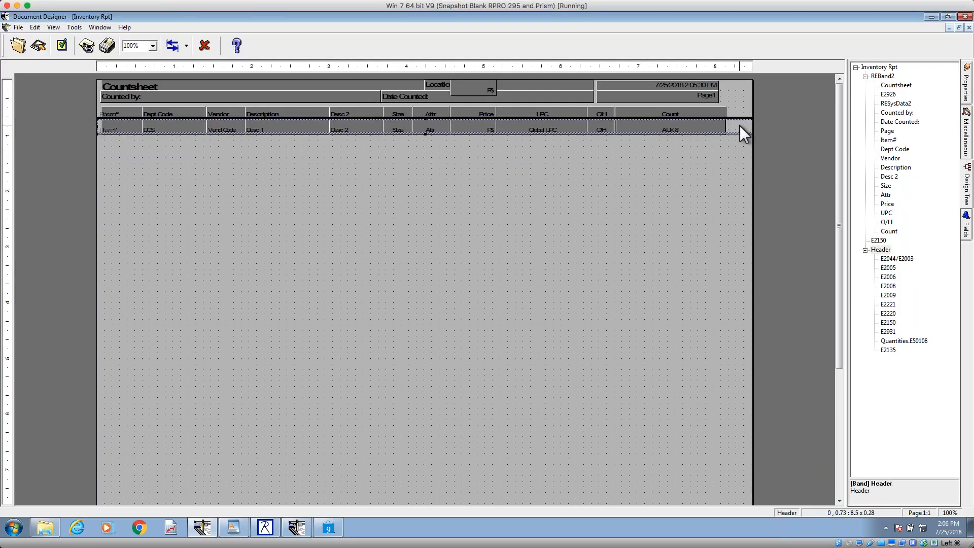
right_click(740, 126)
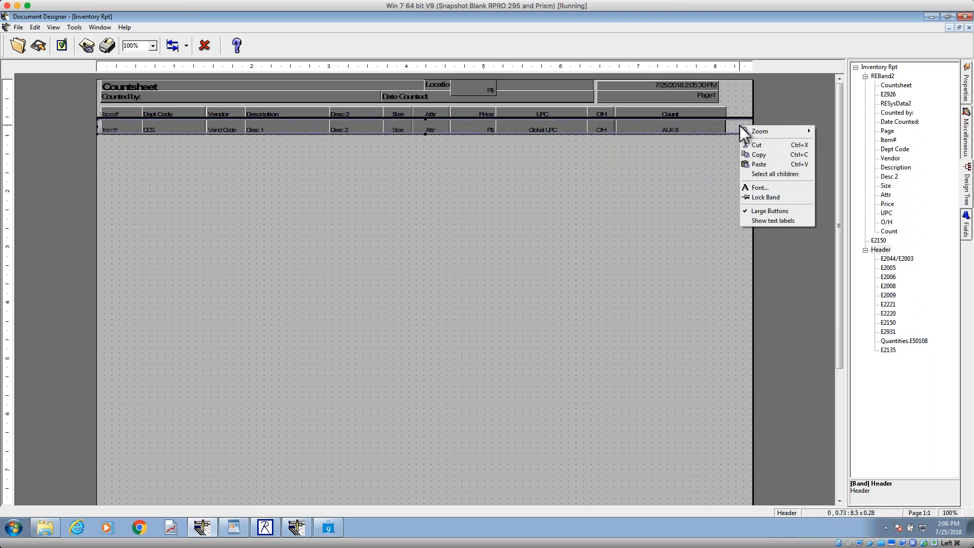
click(768, 174)
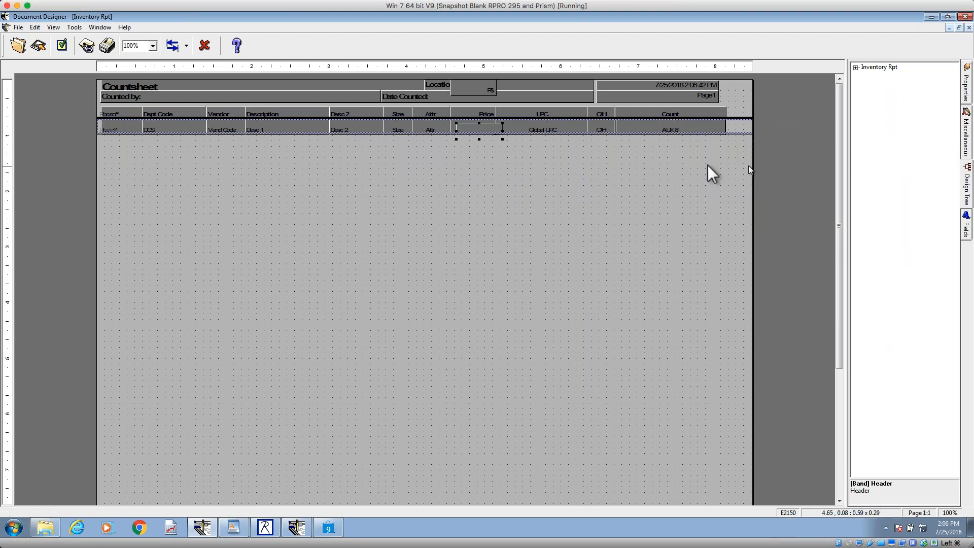
drag(482, 127, 736, 123)
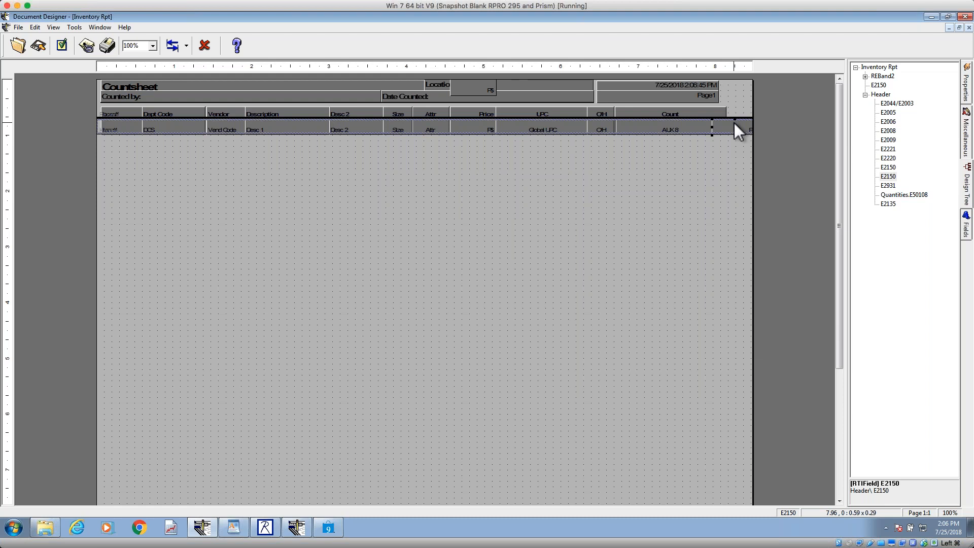
key(Delete)
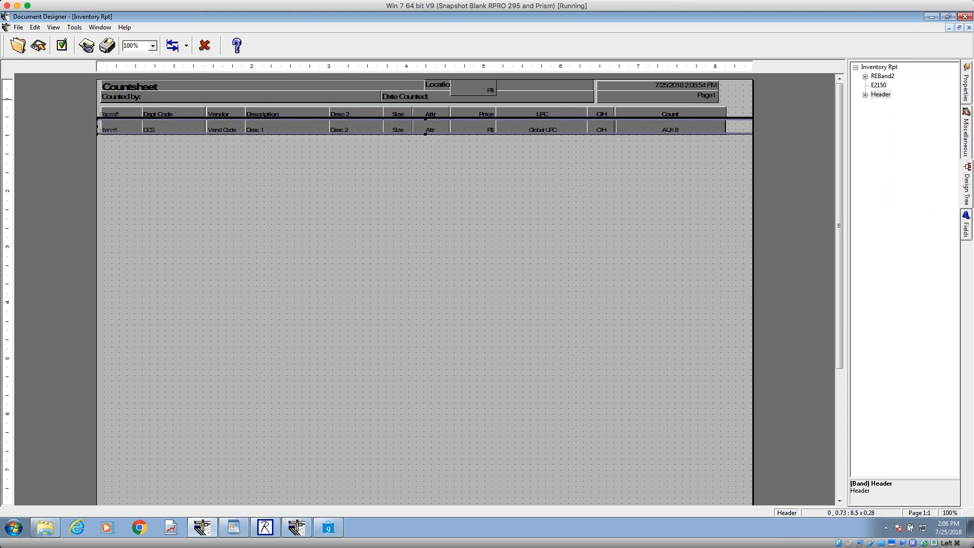
Step: Try inserting the Case Qty field from the available fields after AUX 8 in the Header band, and delete it
click(967, 226)
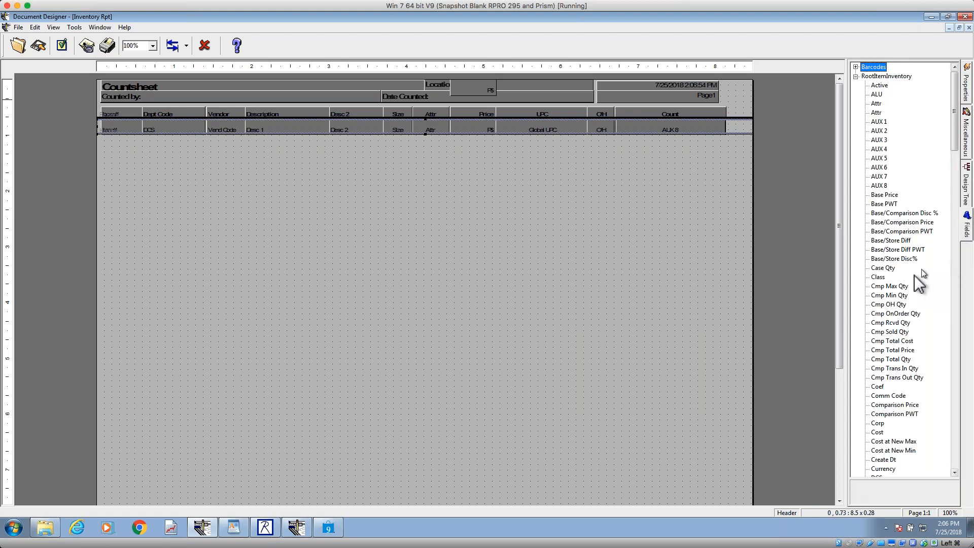
drag(883, 268, 721, 121)
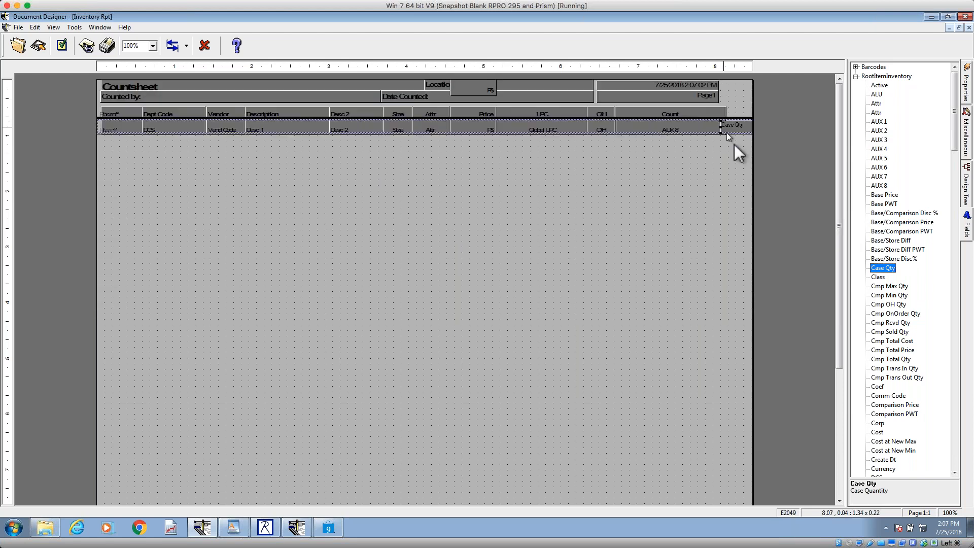
click(678, 130)
click(732, 127)
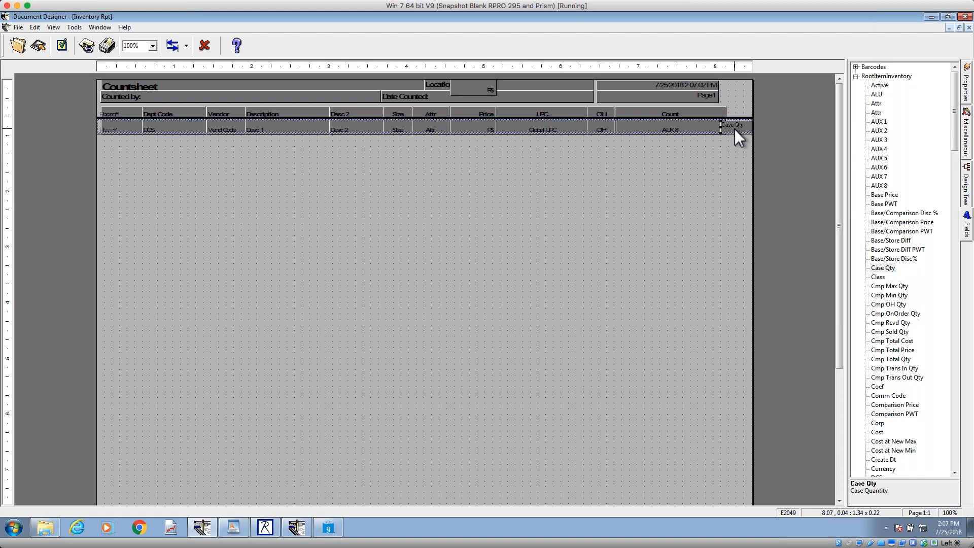
click(663, 133)
click(735, 127)
key(Delete)
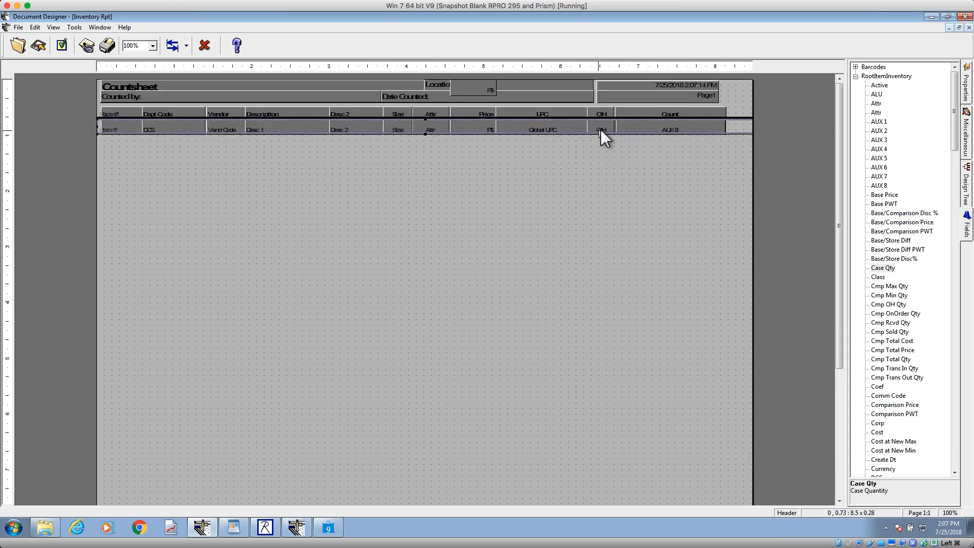
Step: Replace the AUX 8 field under the Count heading with a pasted copy of the Global UPC field
click(553, 128)
right_click(553, 128)
click(602, 157)
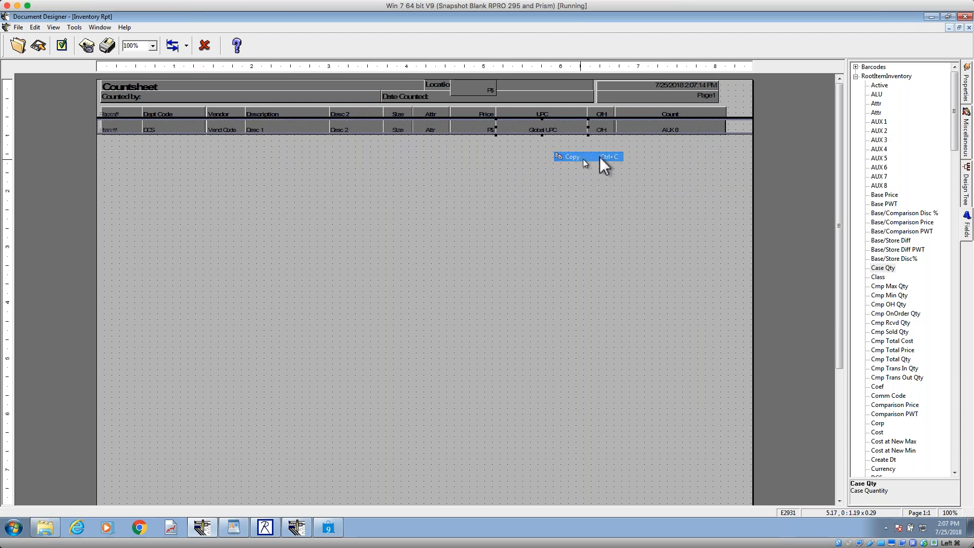
click(696, 128)
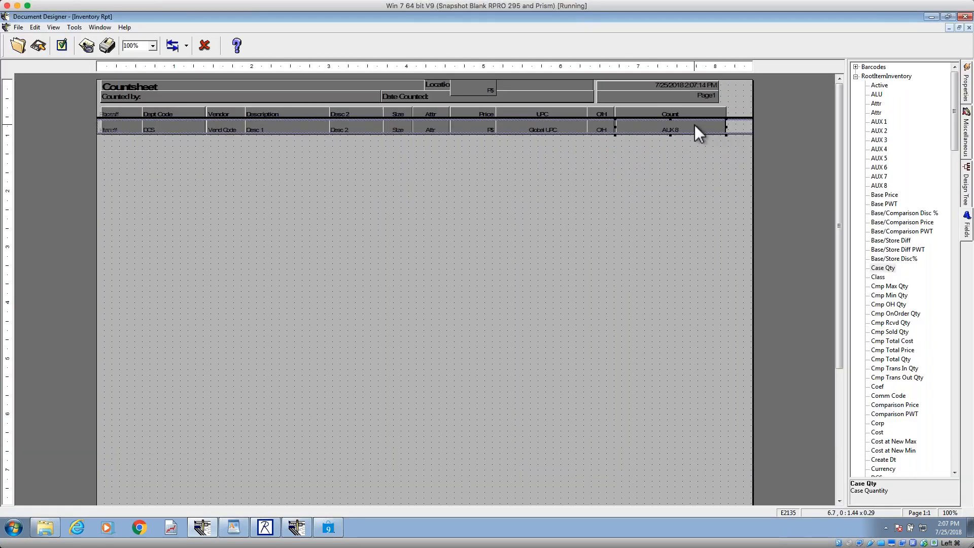
key(Delete)
right_click(657, 125)
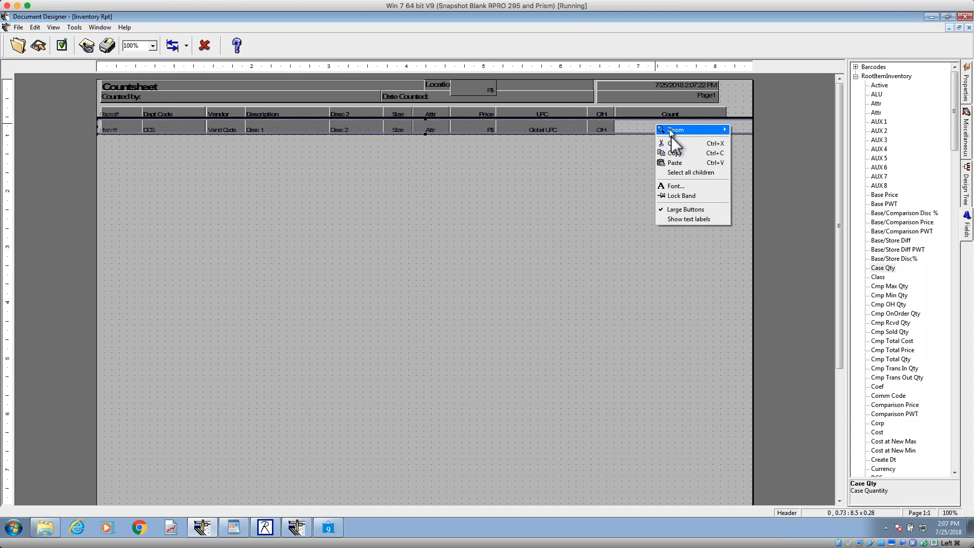
click(677, 163)
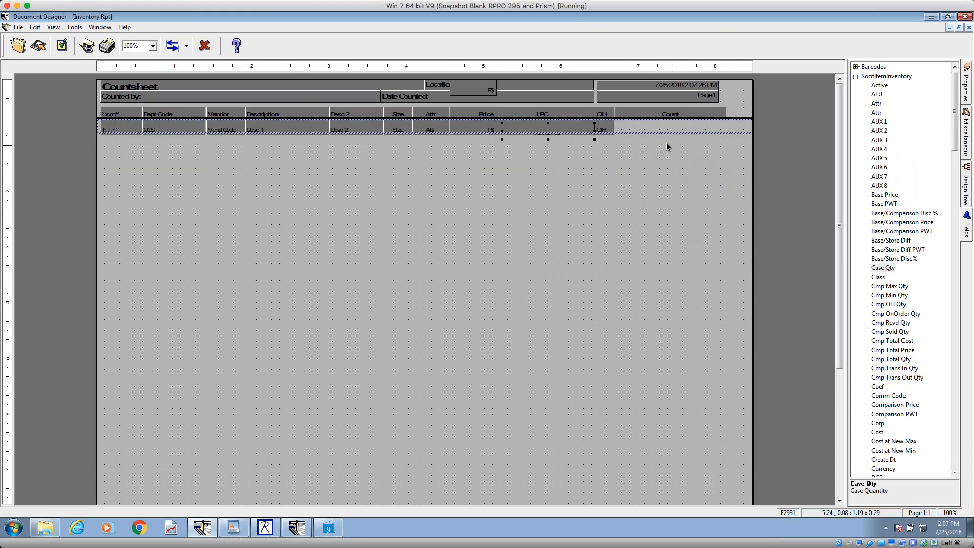
drag(553, 129, 668, 124)
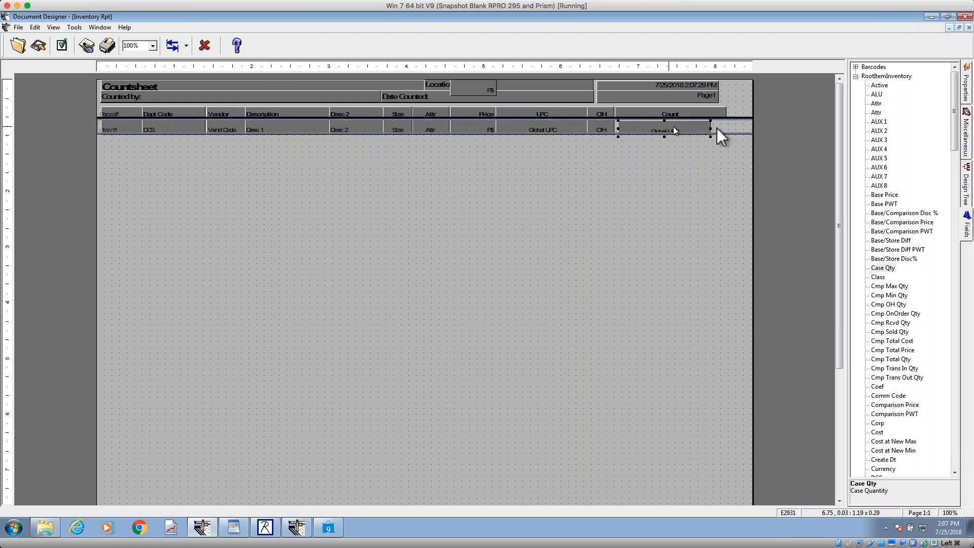
Step: Reassign the data field of the pasted Global UPC copy under the Count heading to Local UPC
click(967, 88)
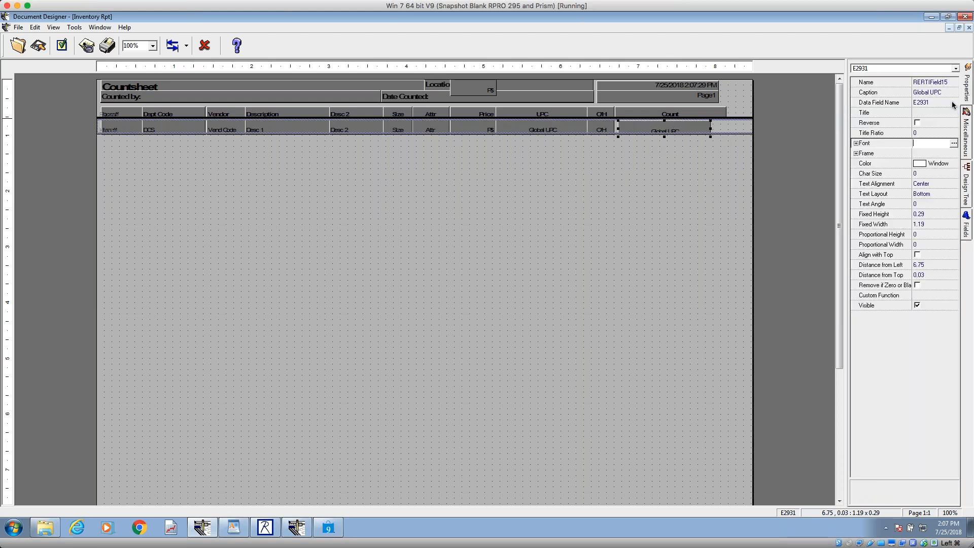
click(911, 102)
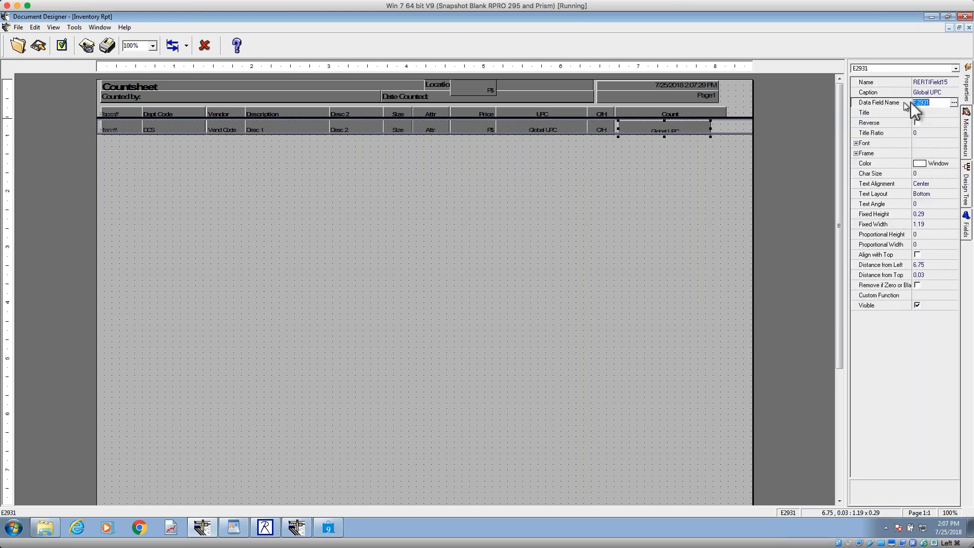
click(954, 103)
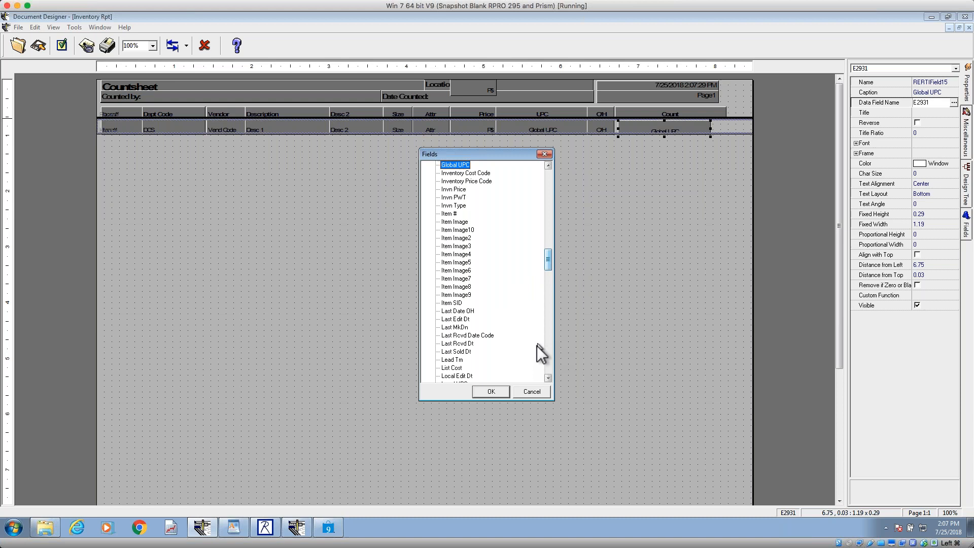
click(548, 378)
click(548, 378)
click(548, 378)
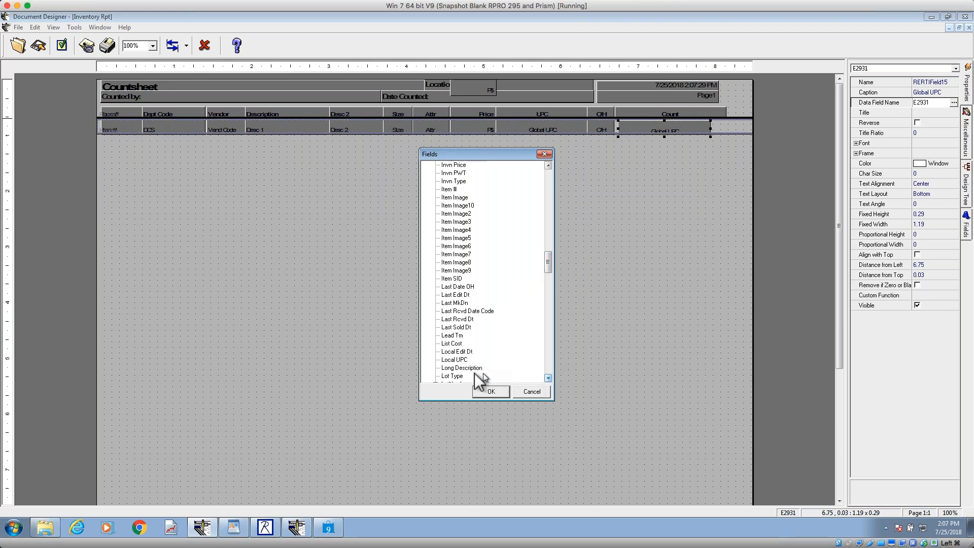
click(449, 361)
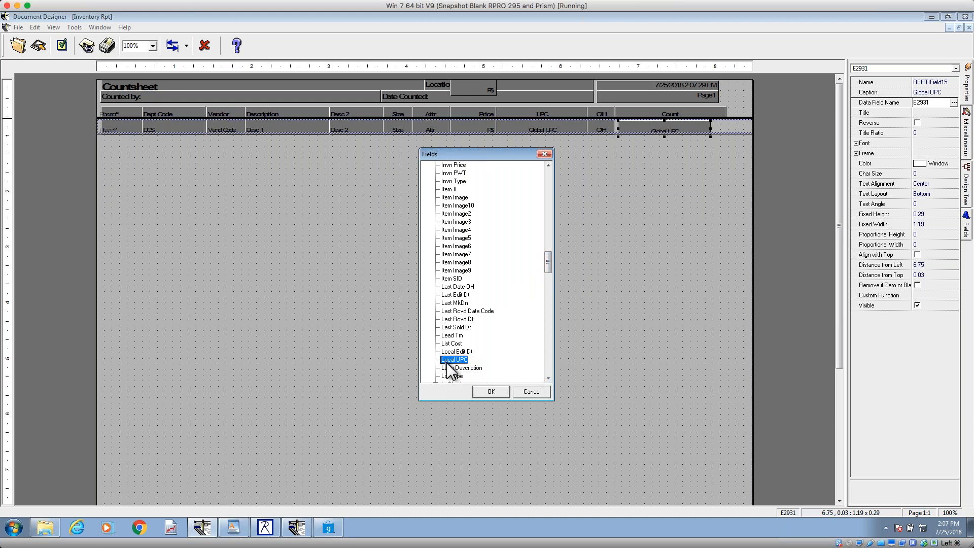
click(491, 393)
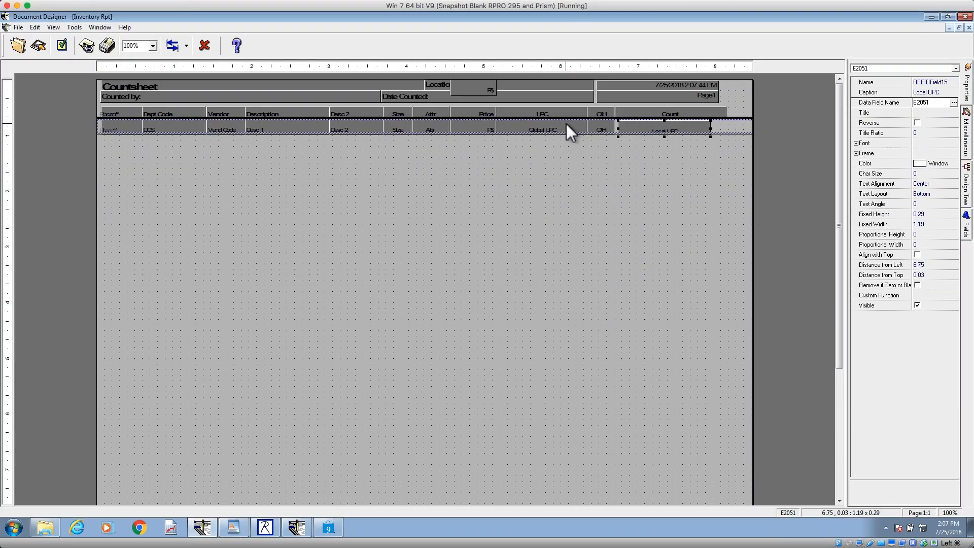
Step: Align the top of the Local UPC field with the Global UPC field and match their widths
click(566, 126)
shift+click(631, 127)
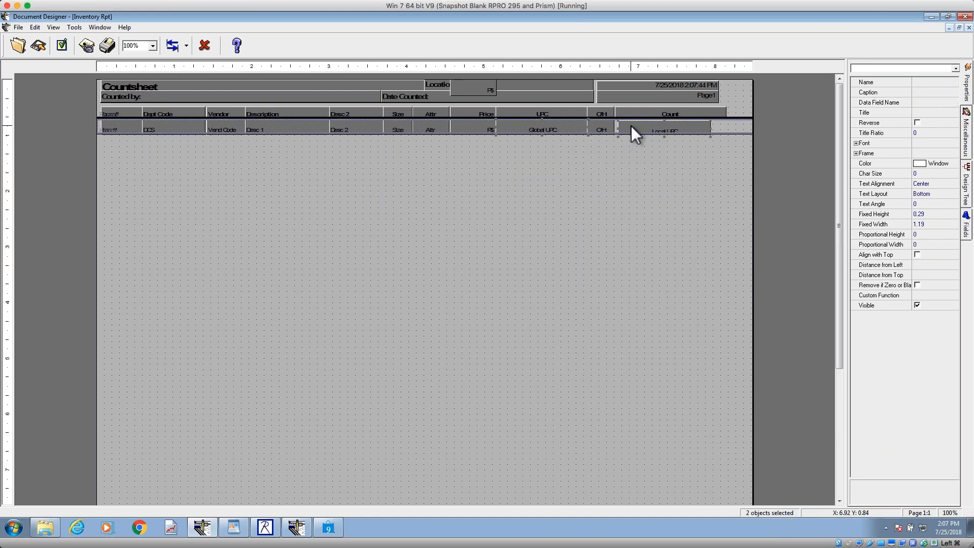
click(187, 46)
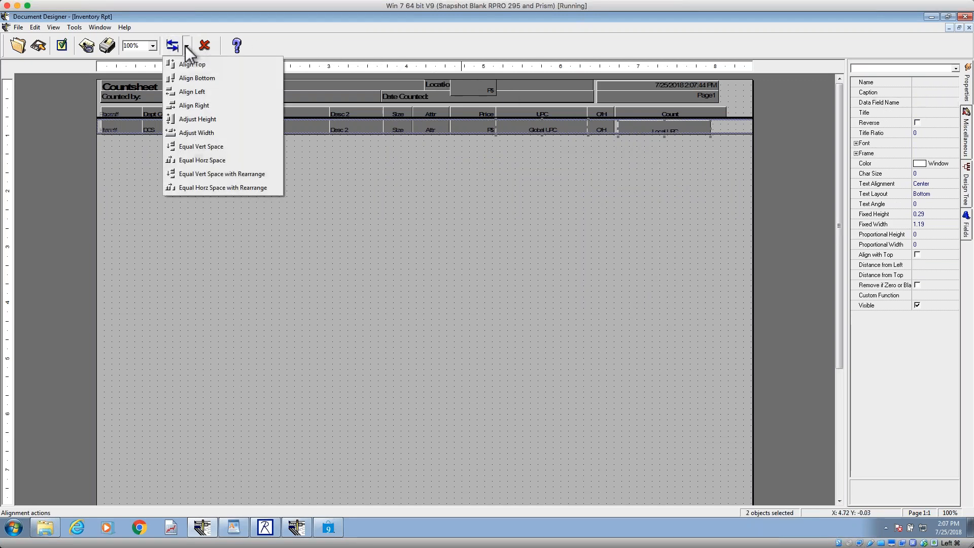
click(180, 65)
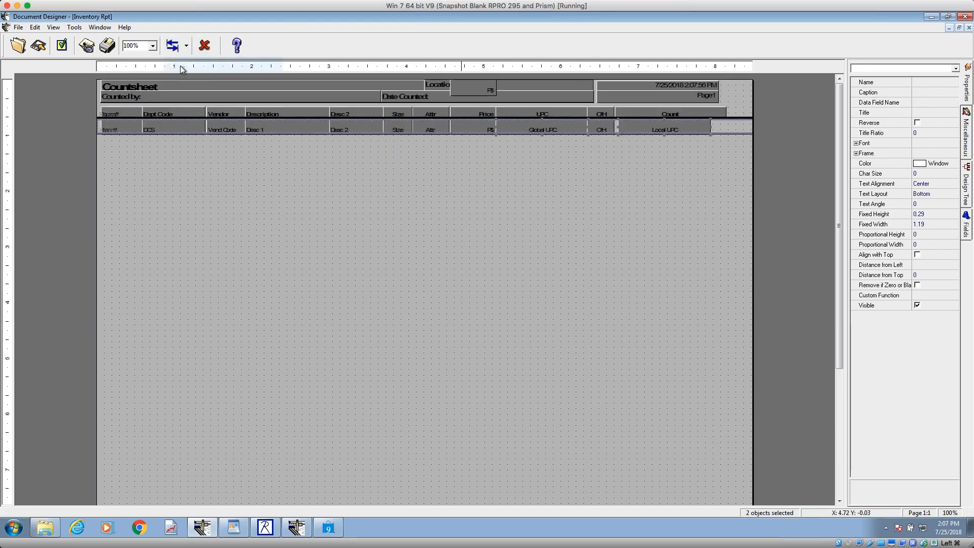
click(186, 46)
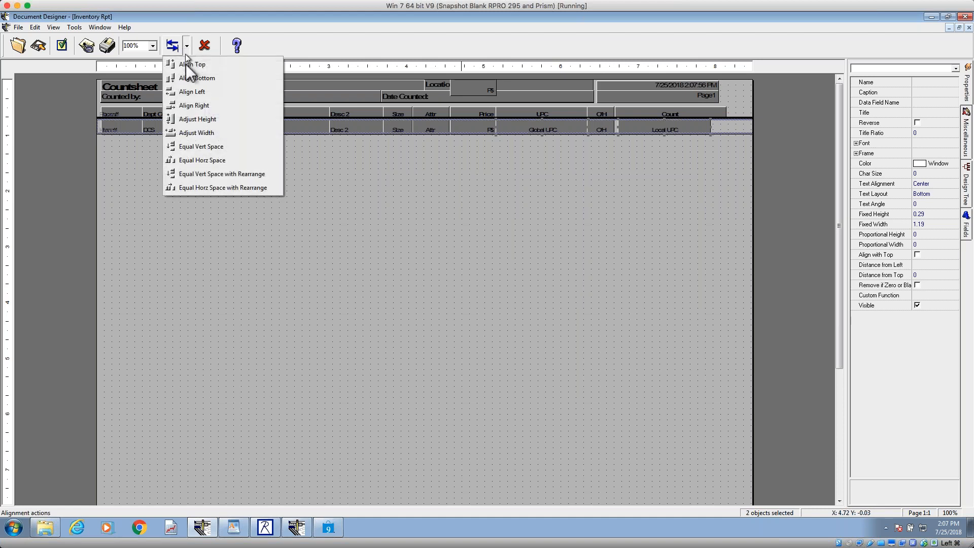
click(202, 133)
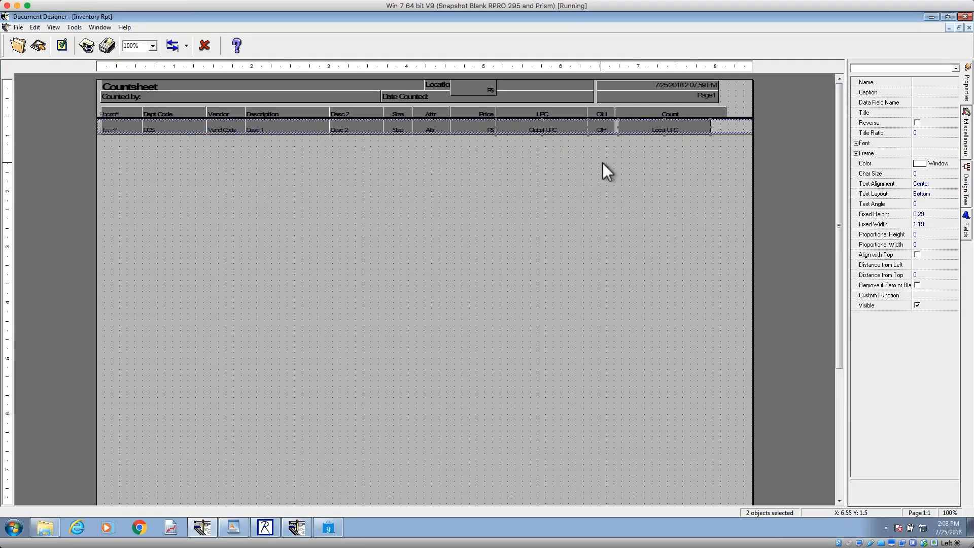
Step: Align the left edge of the Local UPC field with the Count heading above it
click(651, 111)
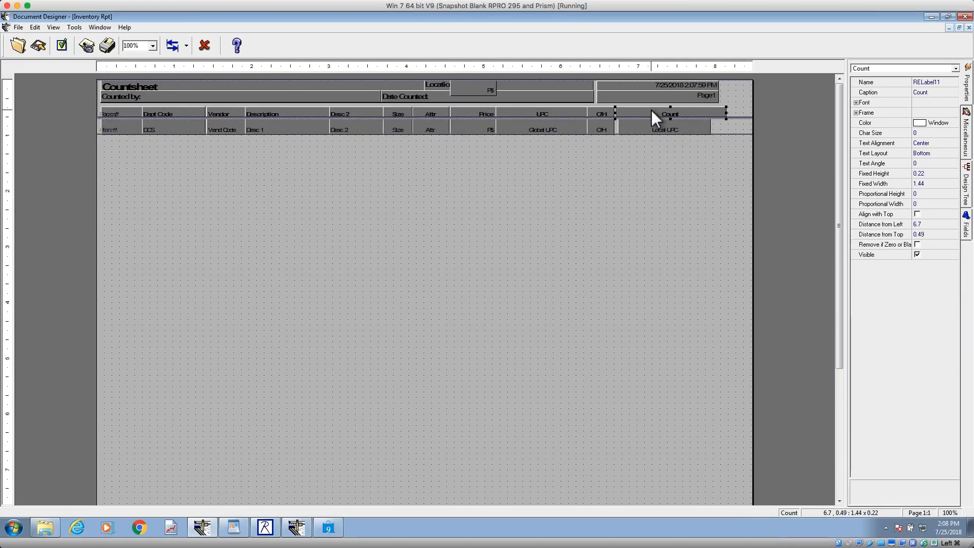
shift+click(653, 124)
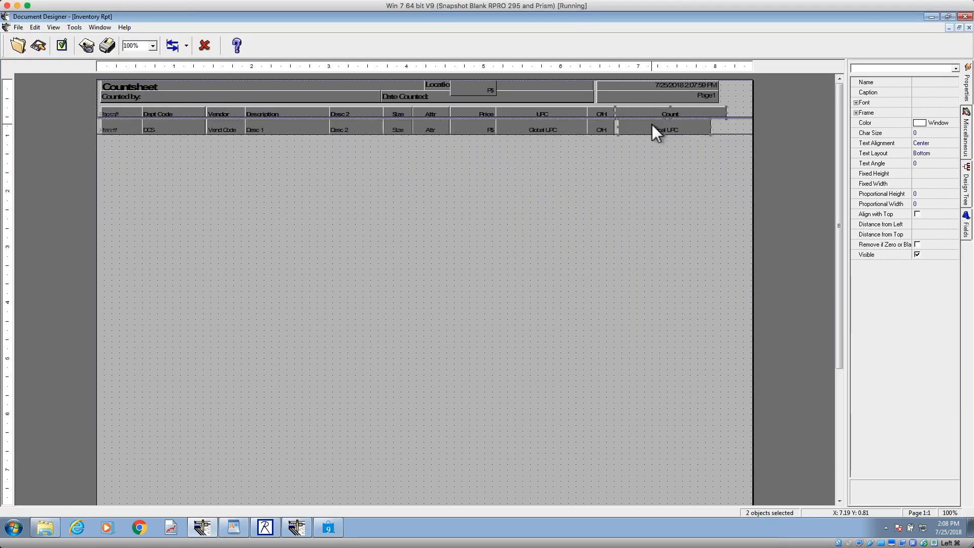
click(186, 46)
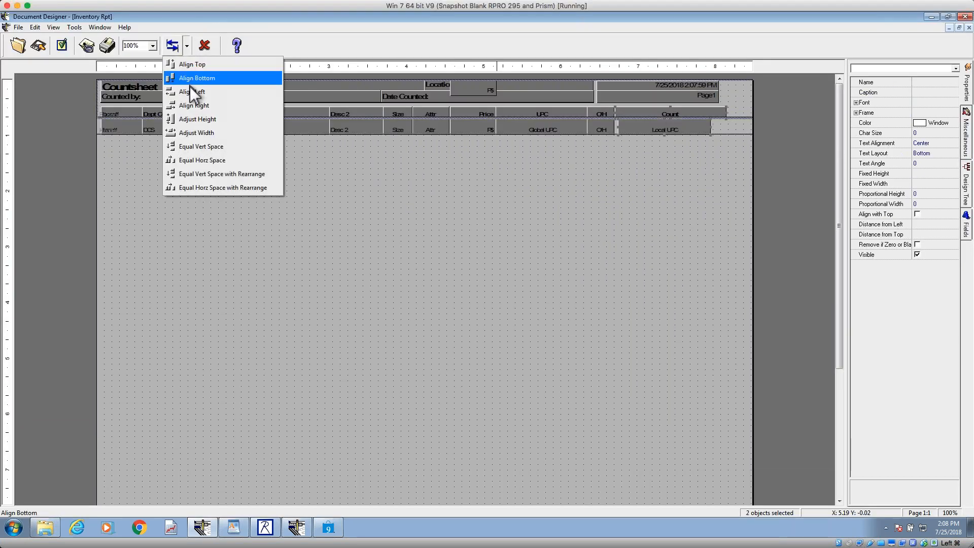
click(194, 92)
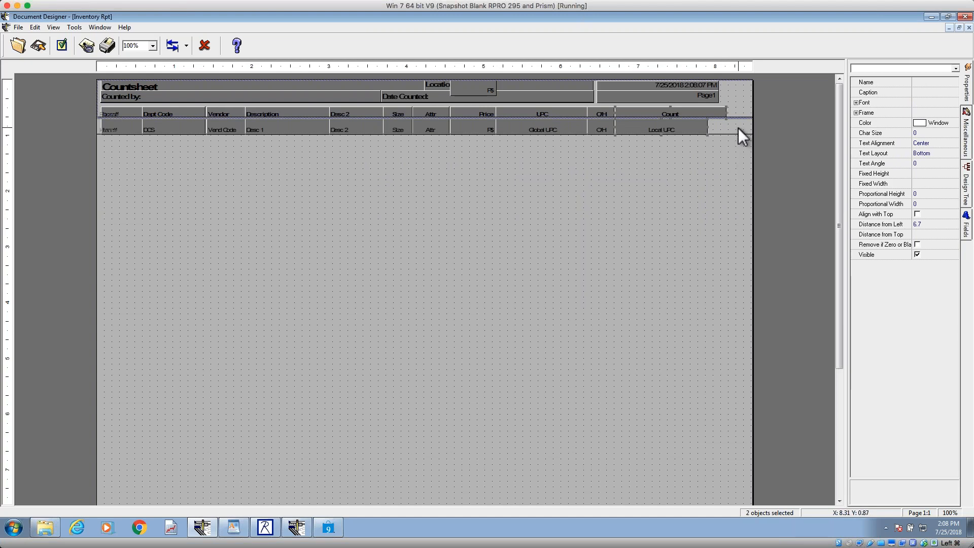
click(738, 130)
Step: Adjust the Count heading's width to match the Local UPC field beneath it
click(665, 127)
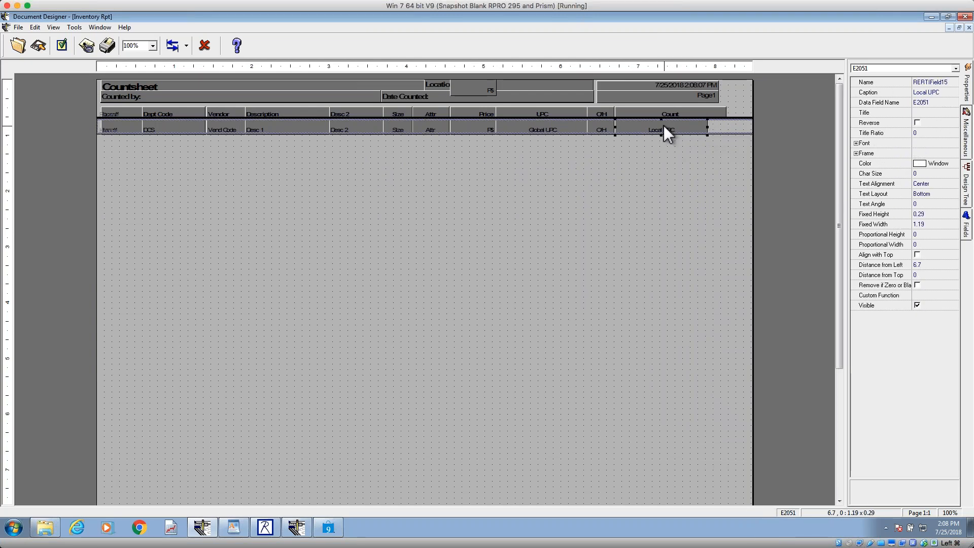
shift+click(660, 113)
click(186, 46)
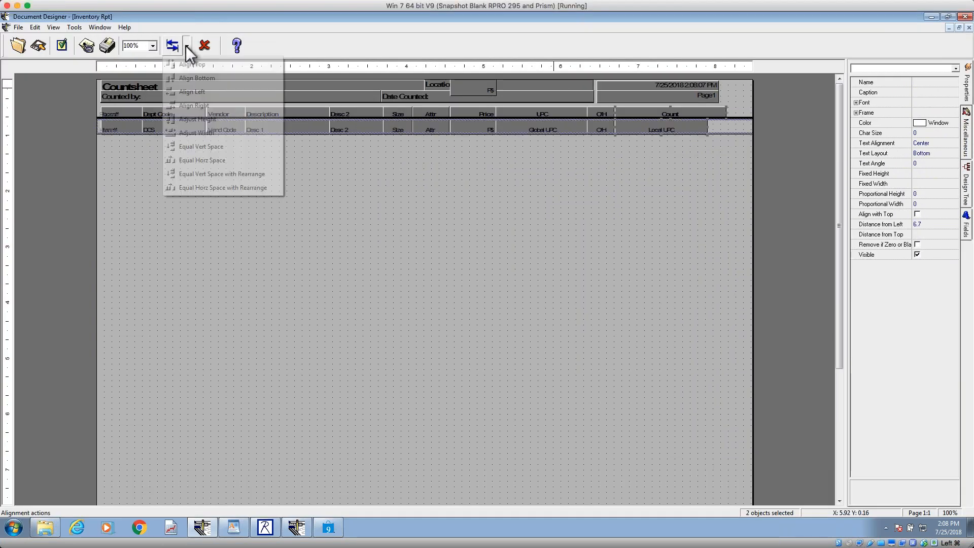
click(201, 132)
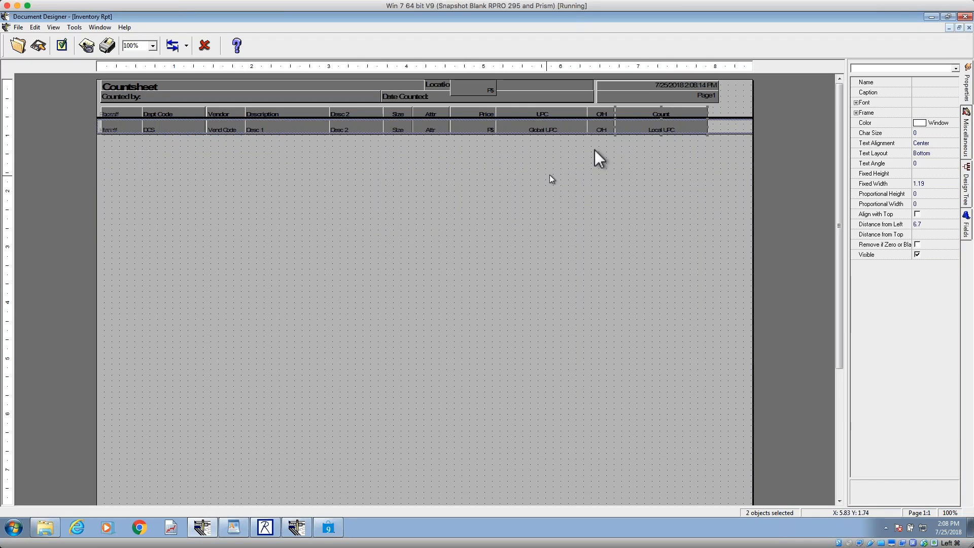
Step: Move the O/H heading and field past the Count column, and shift both columns toward UPC so Count starts 6.44 from the left
click(597, 111)
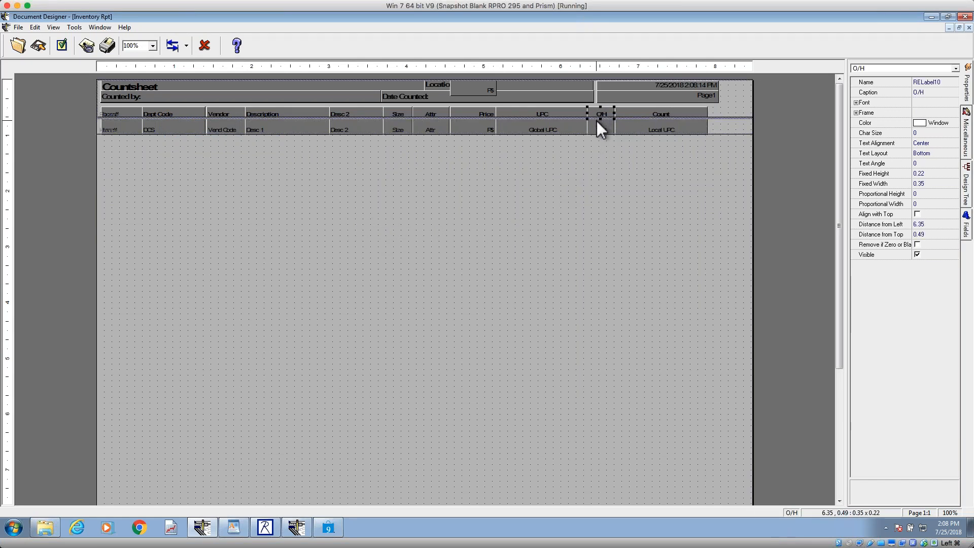
shift+click(599, 131)
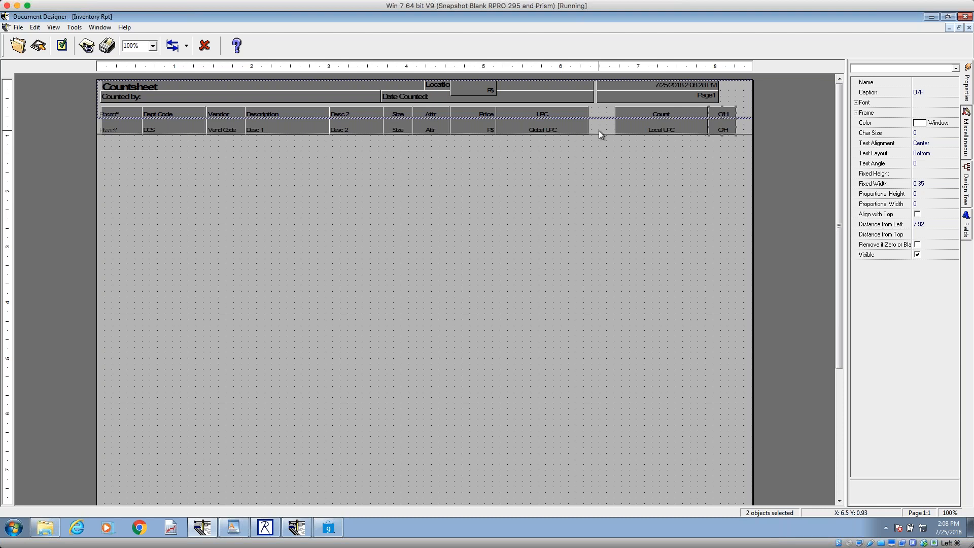
click(624, 113)
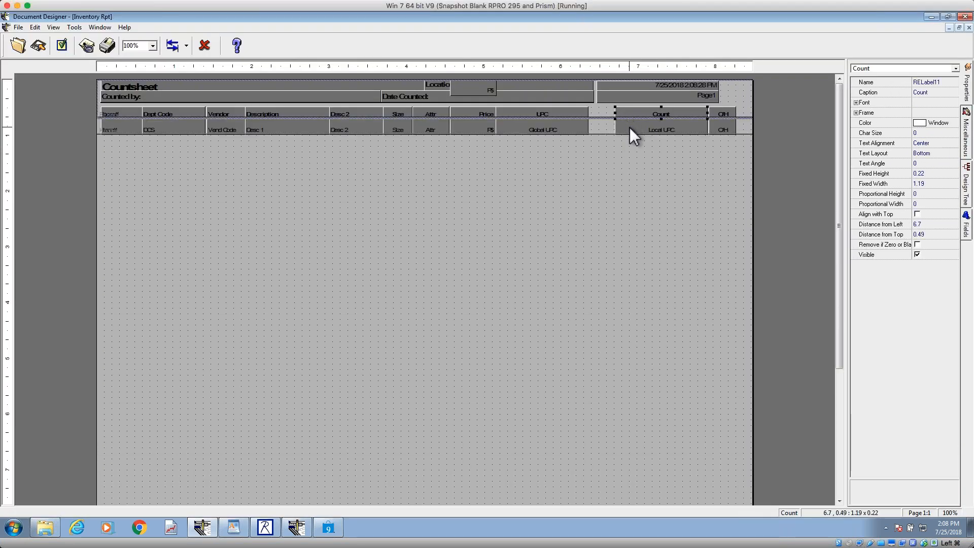
shift+click(629, 127)
shift+click(717, 108)
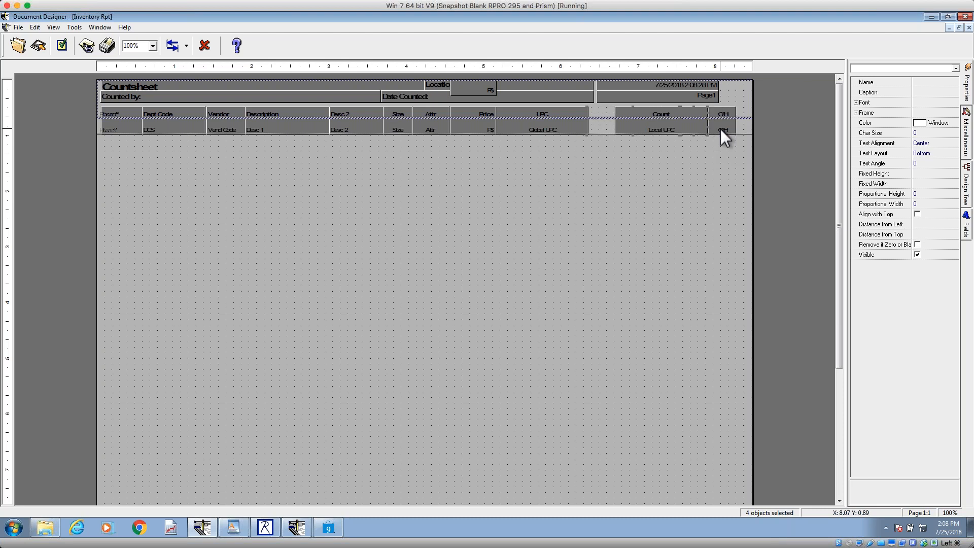
key(ctrl+Left)
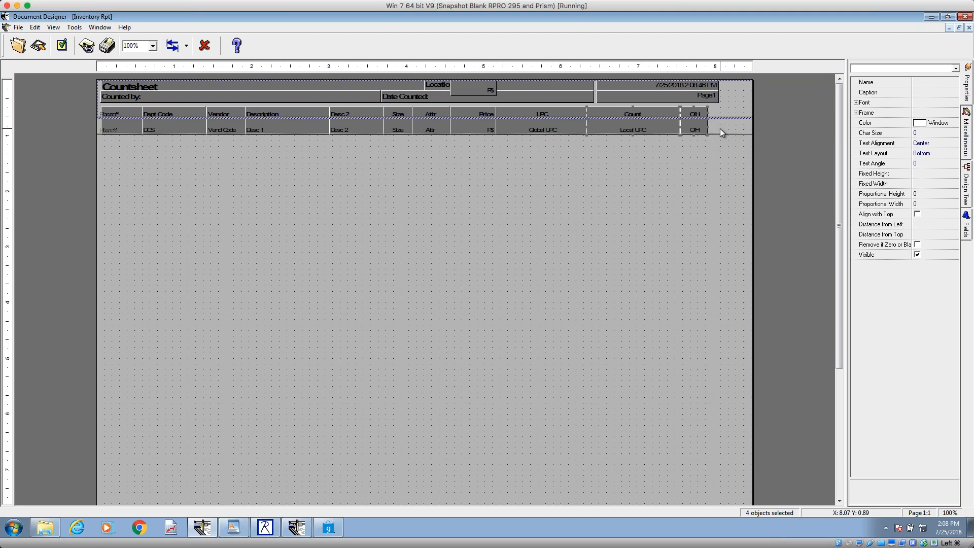
key(ctrl+Right)
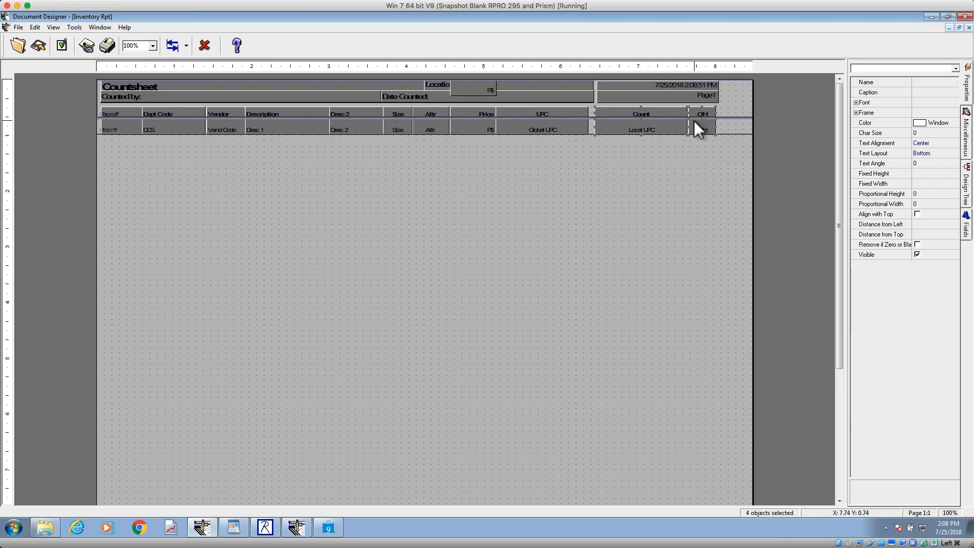
Step: Change the caption of the Count heading to Local UPC
click(644, 112)
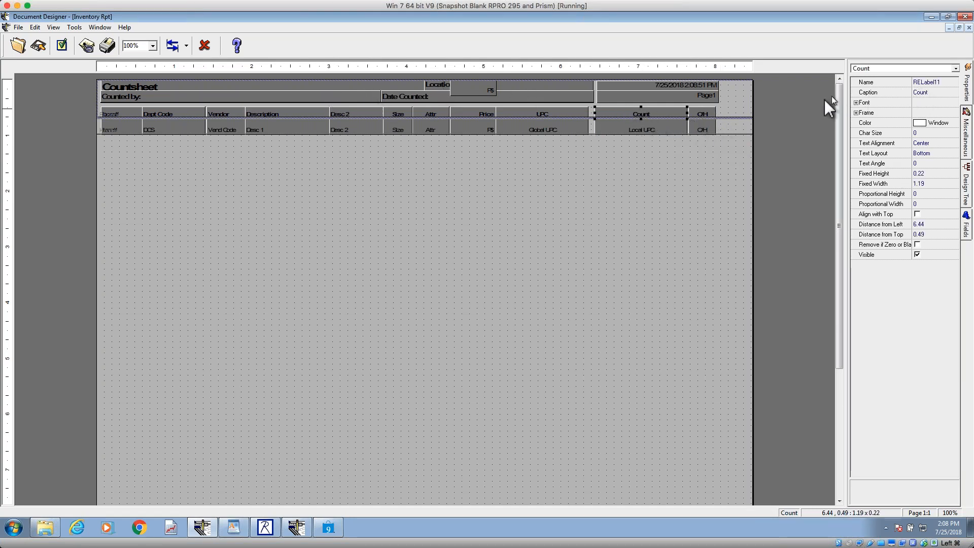
click(553, 115)
click(628, 116)
click(931, 83)
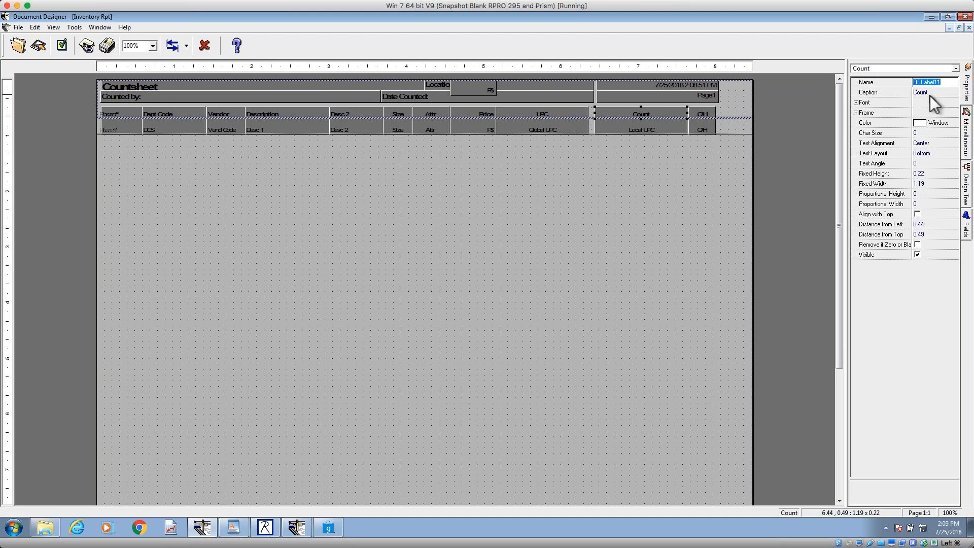
click(579, 113)
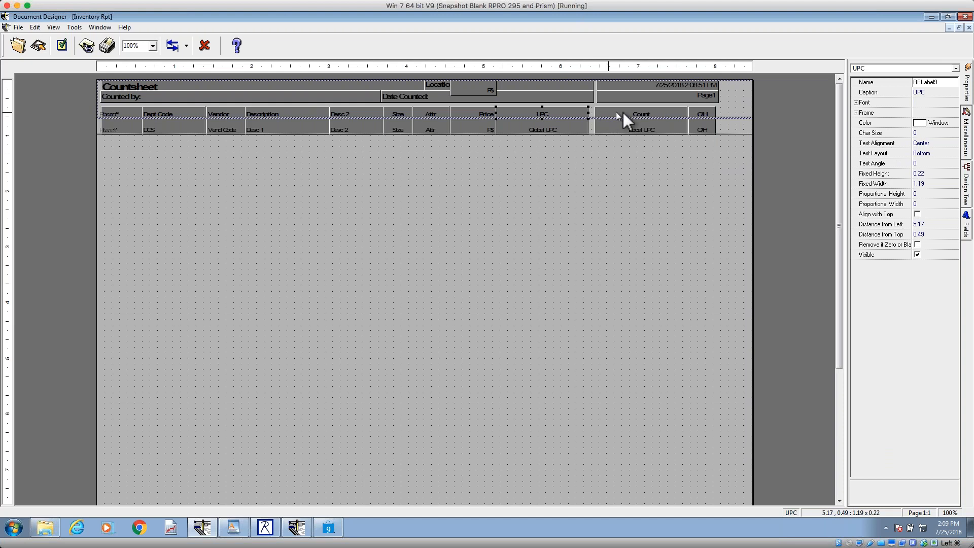
click(623, 113)
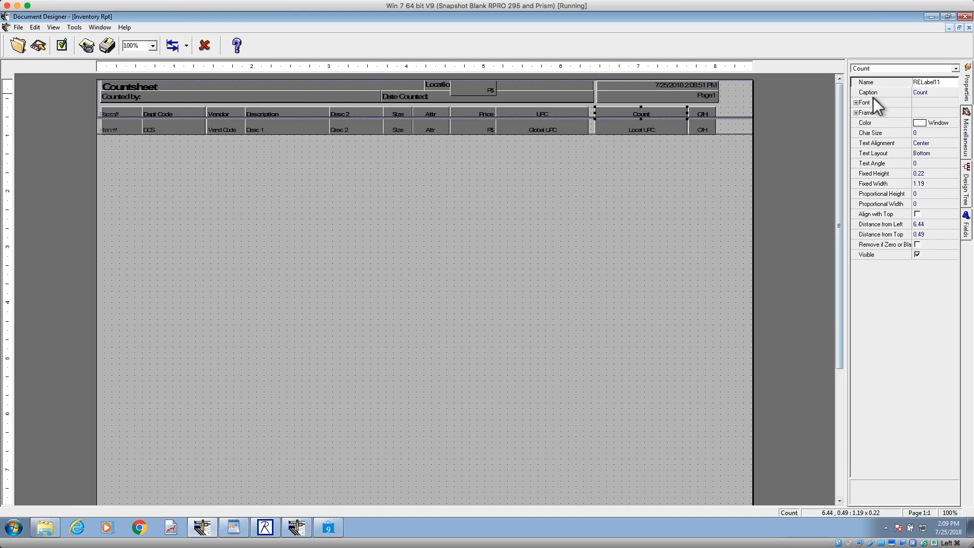
click(924, 92)
text(Local UPC)
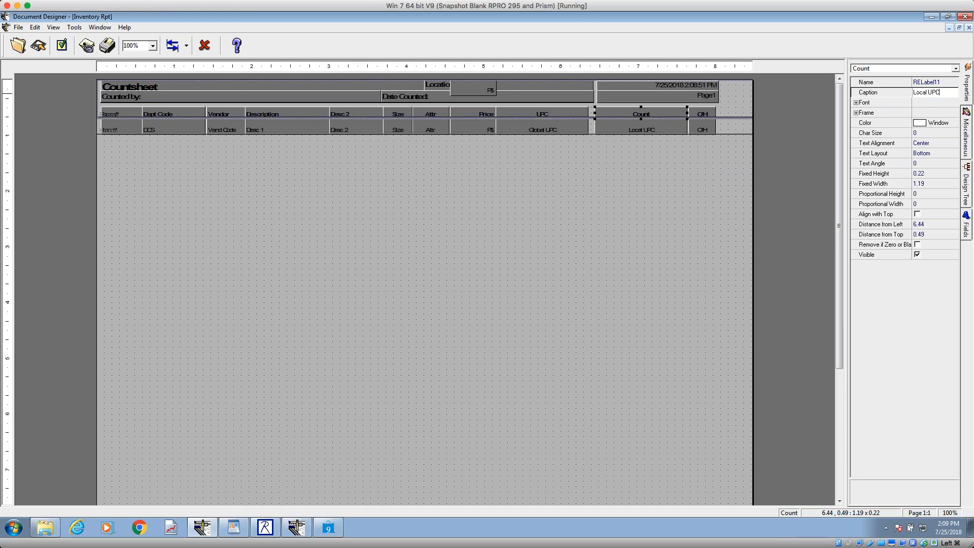
Step: Change the caption of the UPC heading above the Global UPC field to Global UPC
click(531, 113)
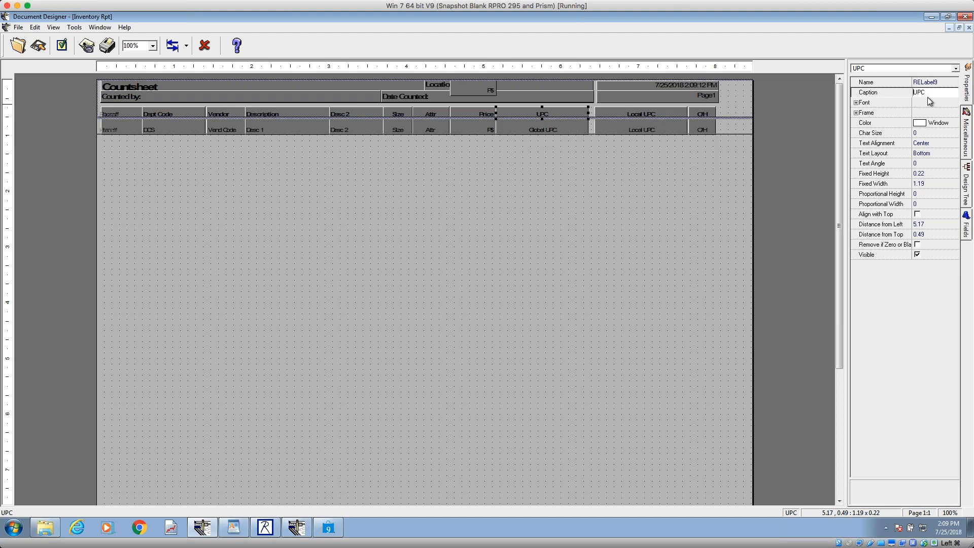
text(Global)
key(Return)
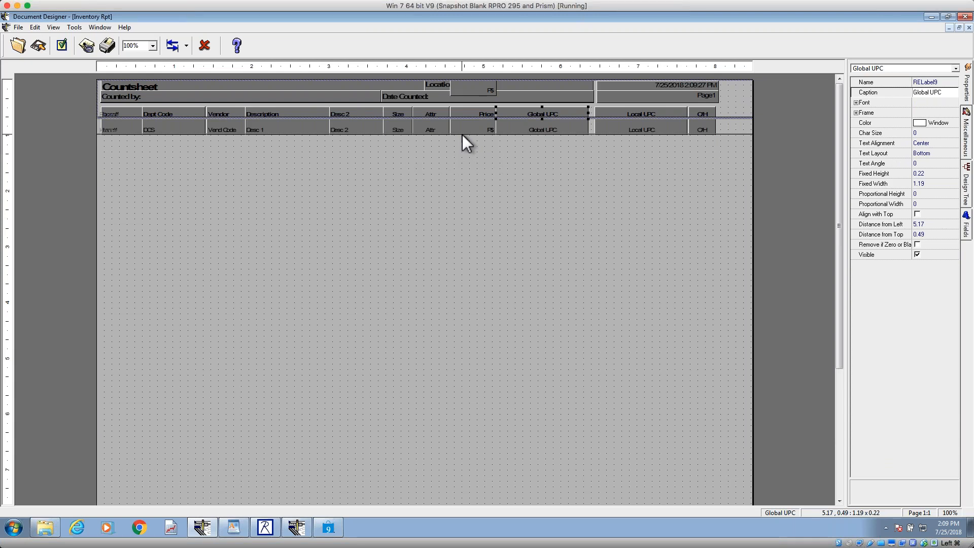
Step: Save the modified inventory report design under the new name UPC List in the Inventory schema
click(17, 28)
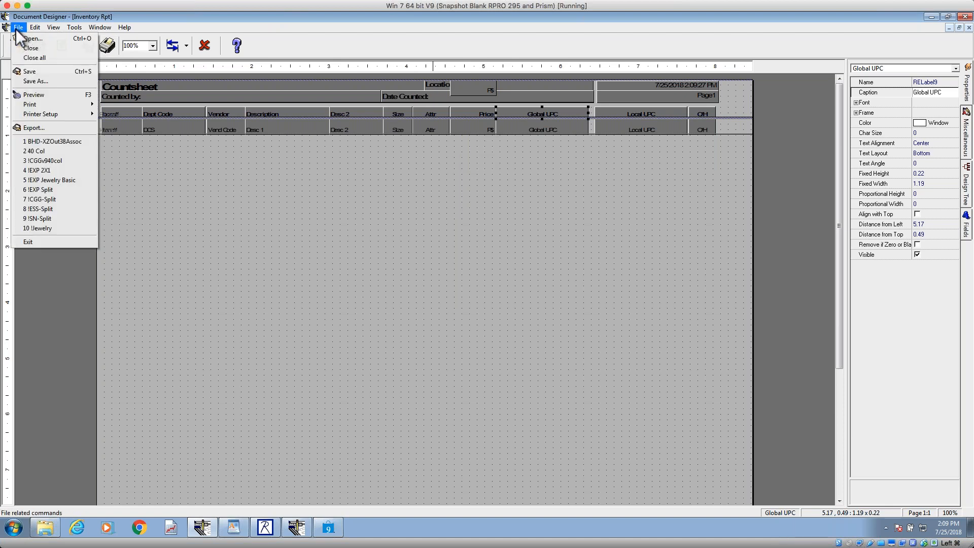
click(35, 80)
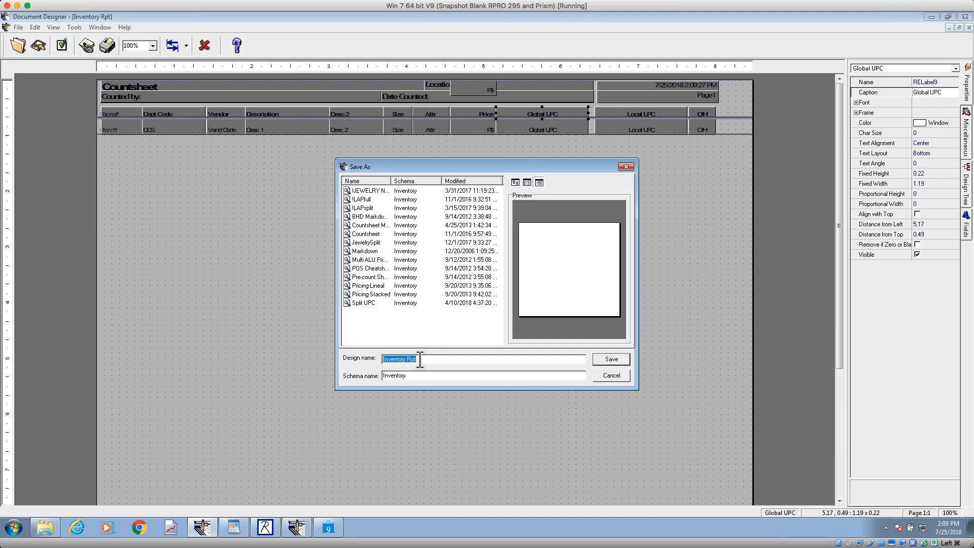
text(UPC List)
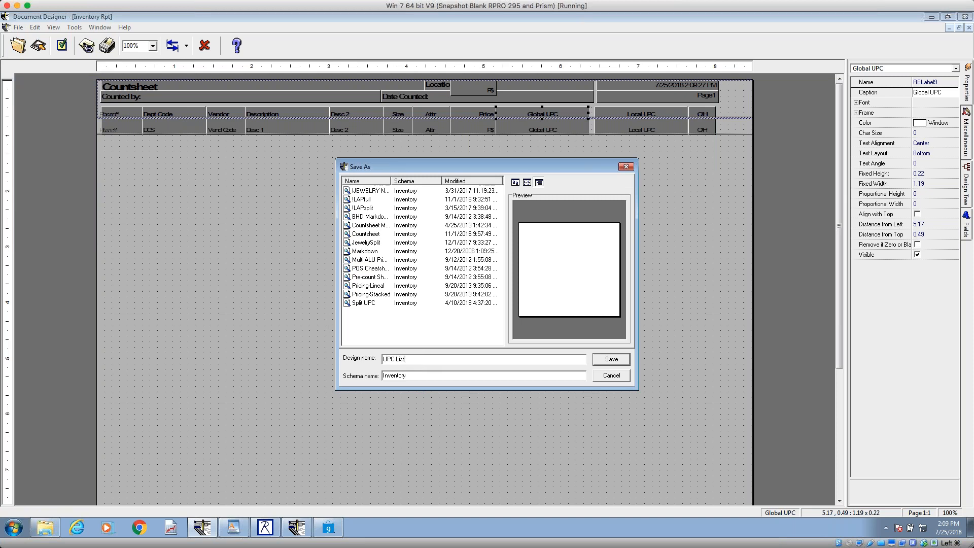
click(618, 360)
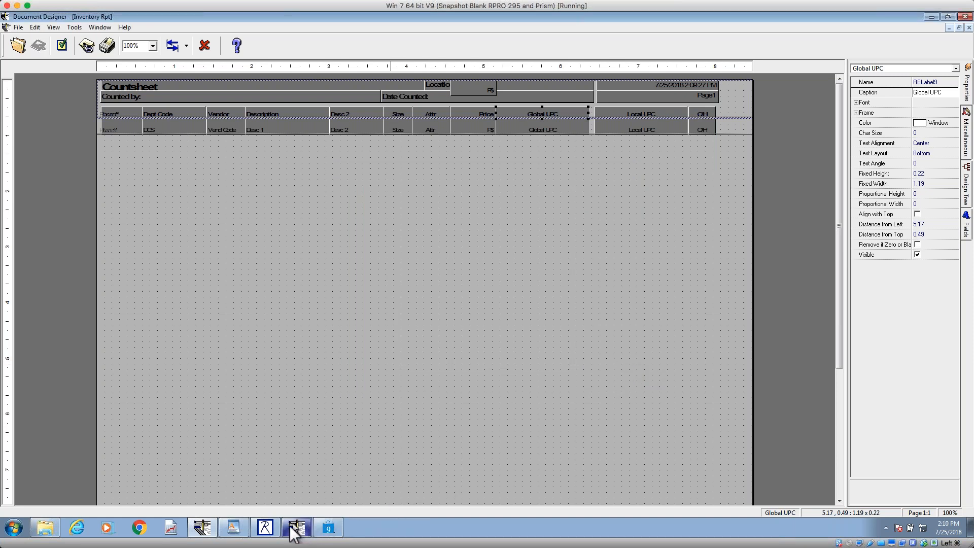
Step: Switch to Retail Pro, open the Inventory list and choose the UPC List document for printing
click(328, 527)
click(379, 461)
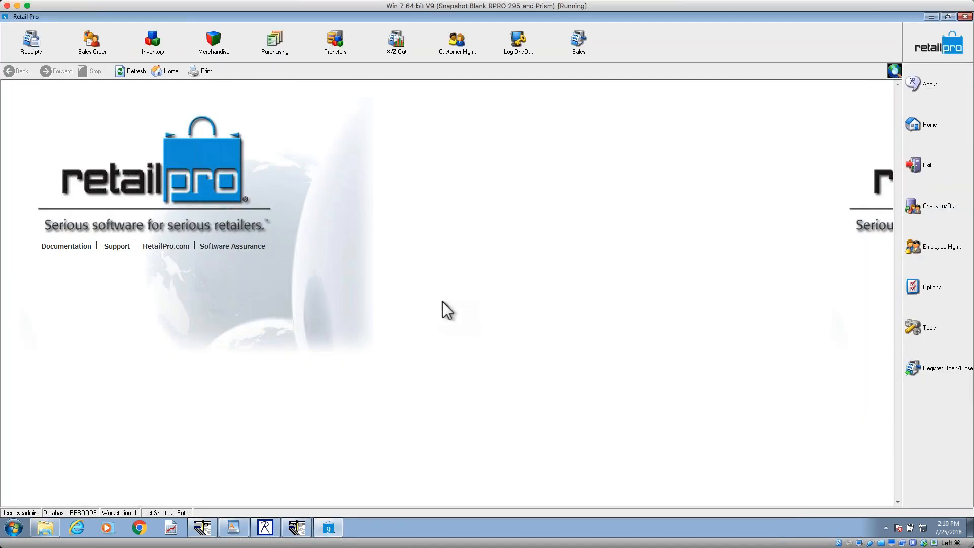
click(153, 43)
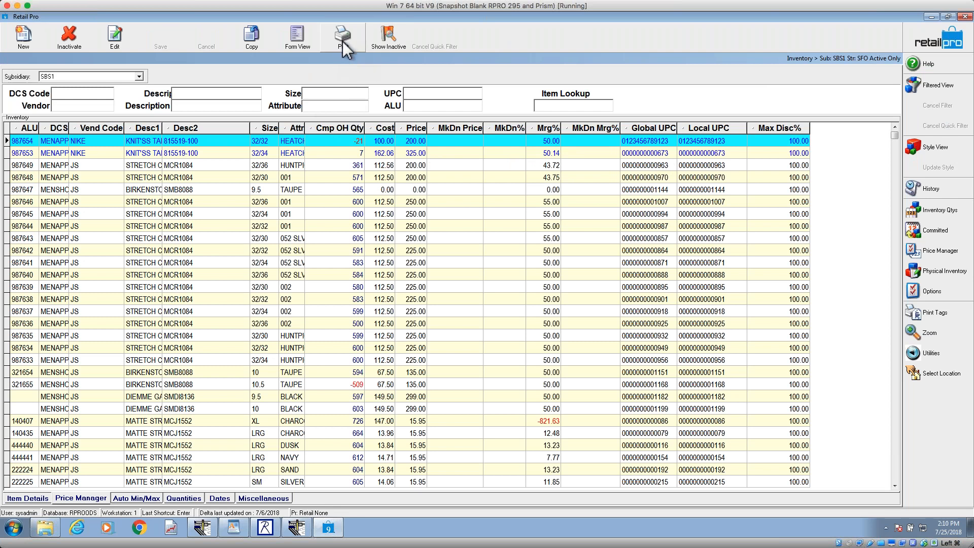
click(342, 41)
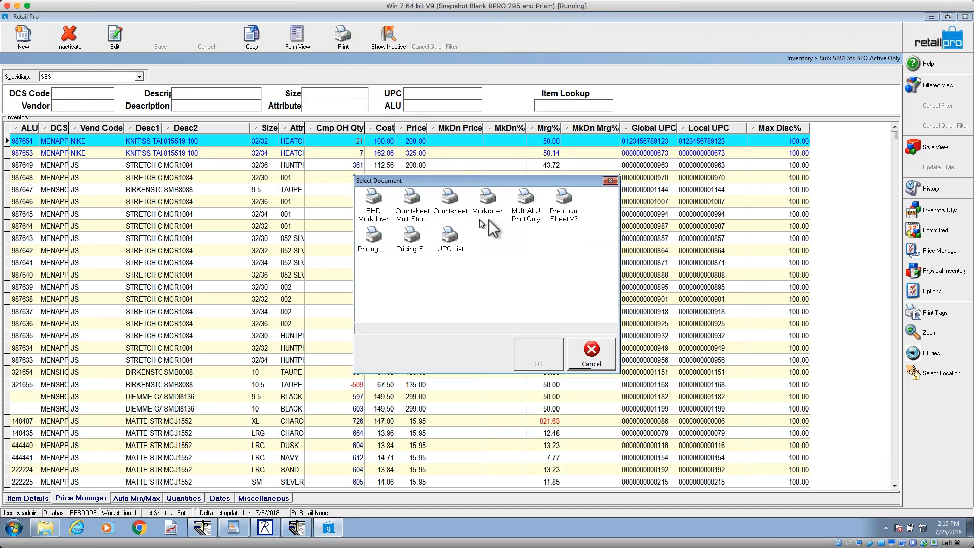
click(461, 249)
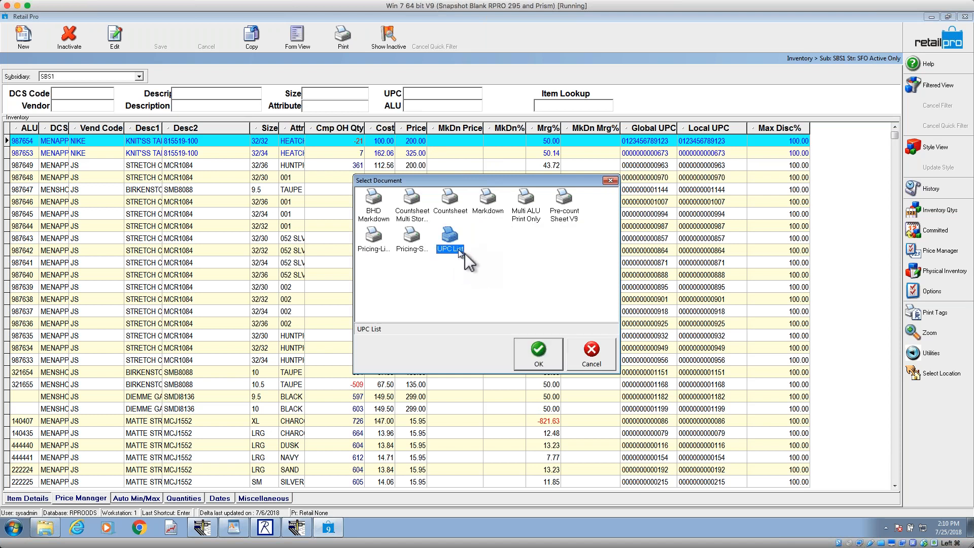
click(522, 361)
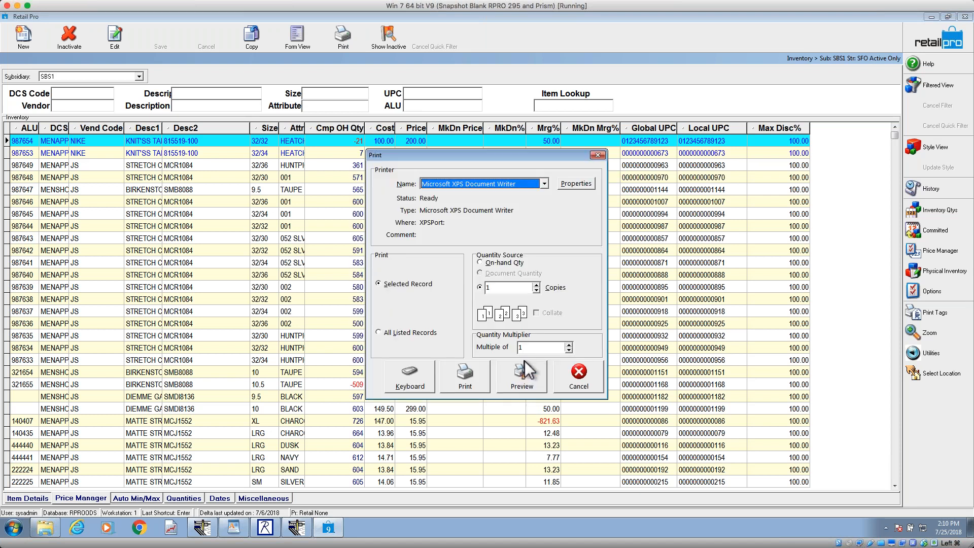
Step: Set the UPC List printout to cover all listed records and preview it
click(394, 333)
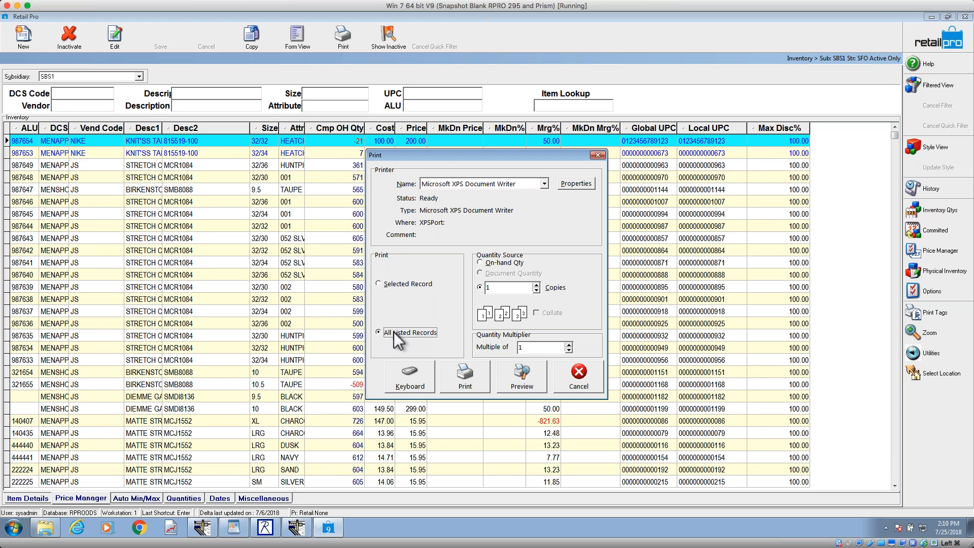
click(399, 283)
click(394, 332)
click(528, 386)
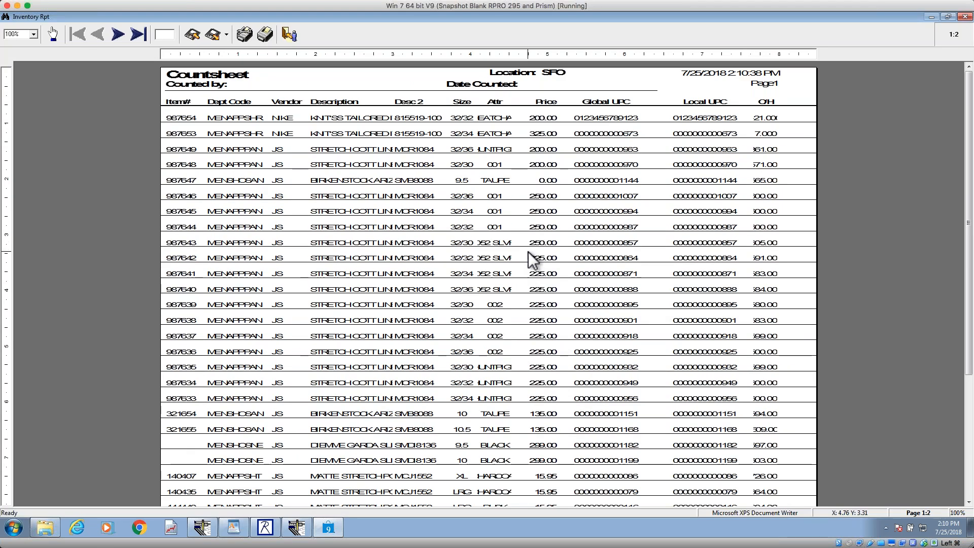
Step: Examine the export formats offered in the report preview, and close the preview without saving the report
click(226, 35)
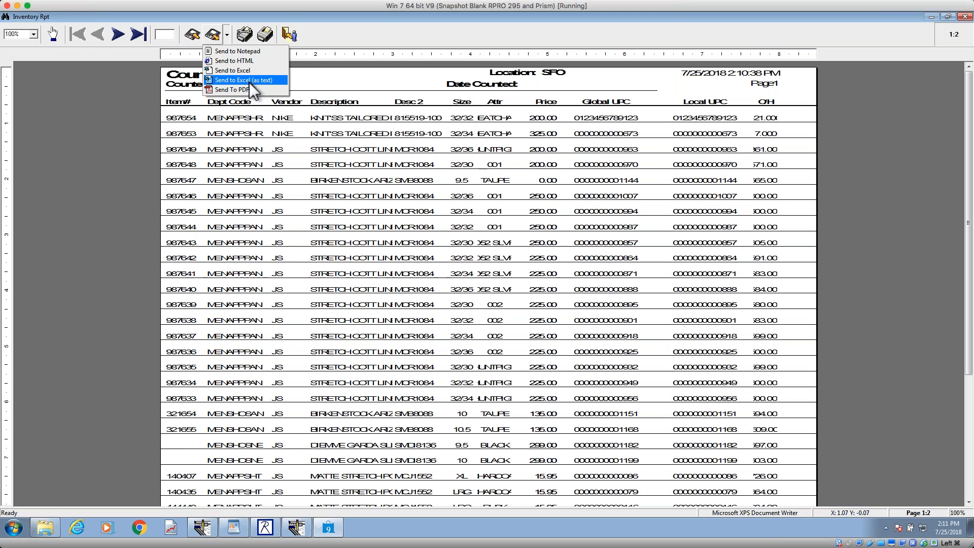
click(327, 81)
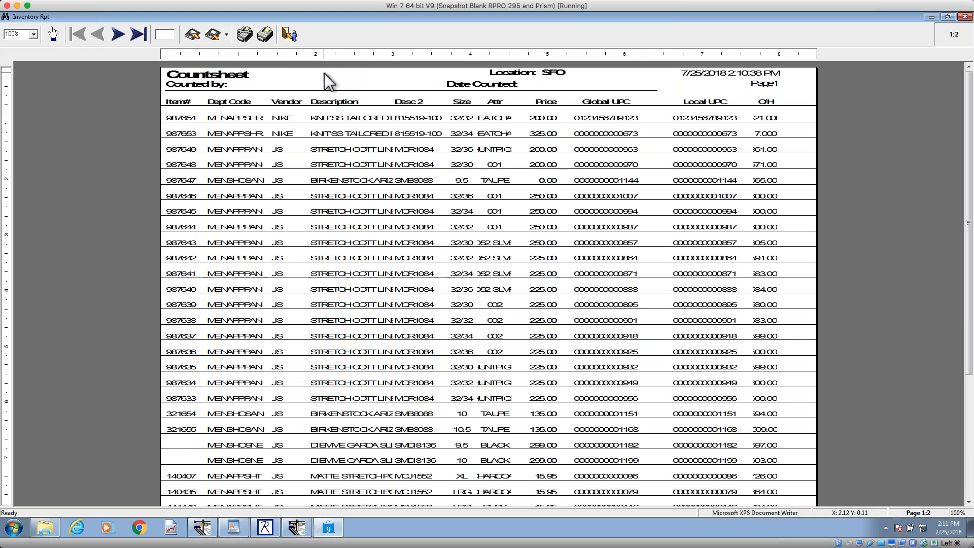
click(289, 34)
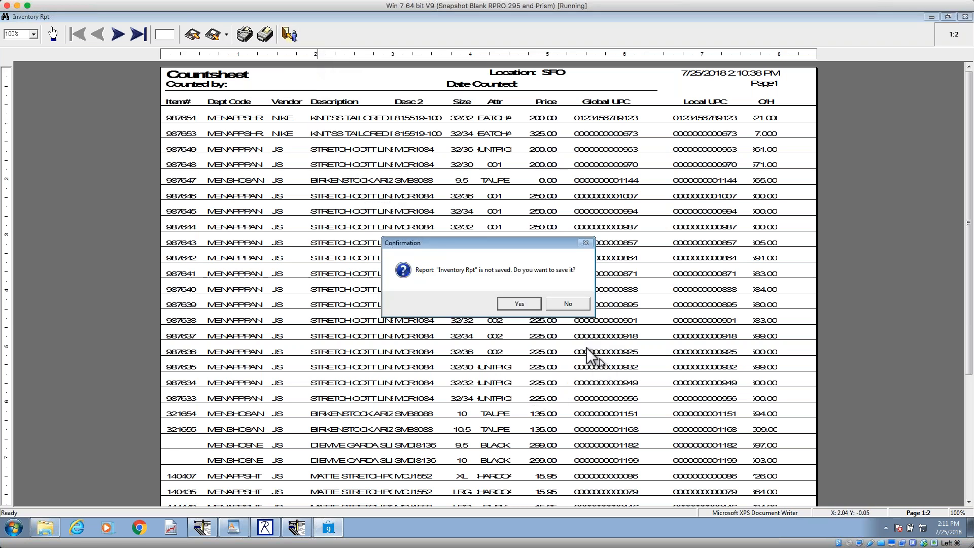
click(537, 307)
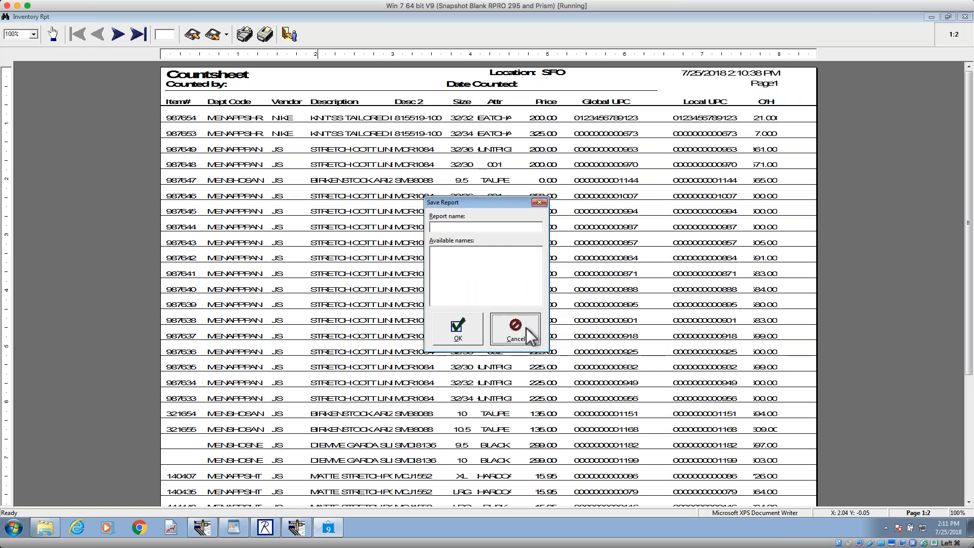
click(525, 327)
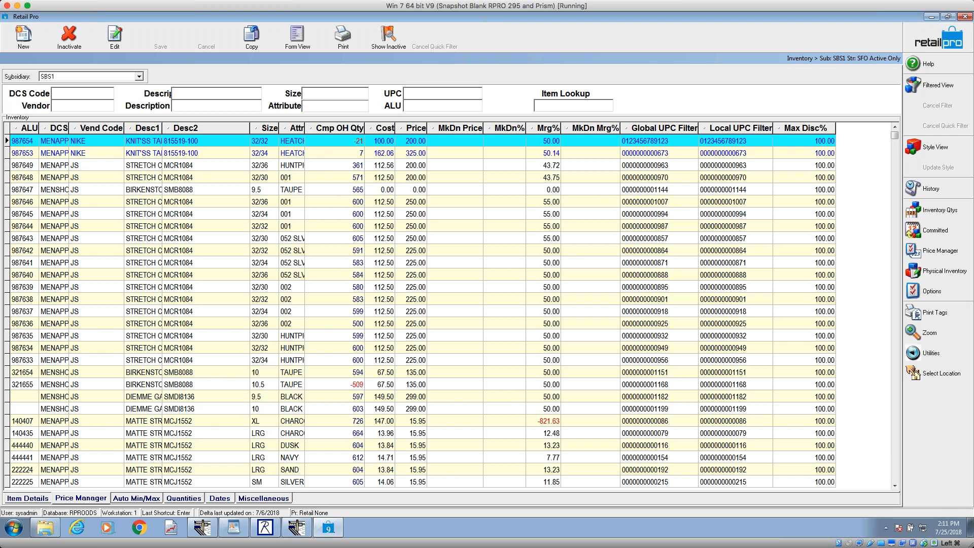
Step: Switch to the WordPad outline, highlight the Copying a Design topic under Doc Designer basics, and minimize the document
click(242, 532)
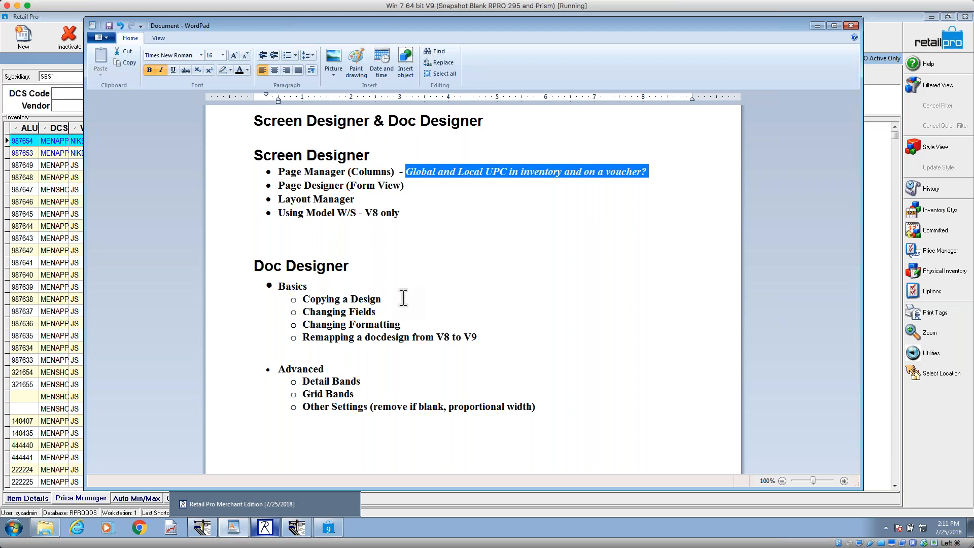
drag(389, 299, 321, 294)
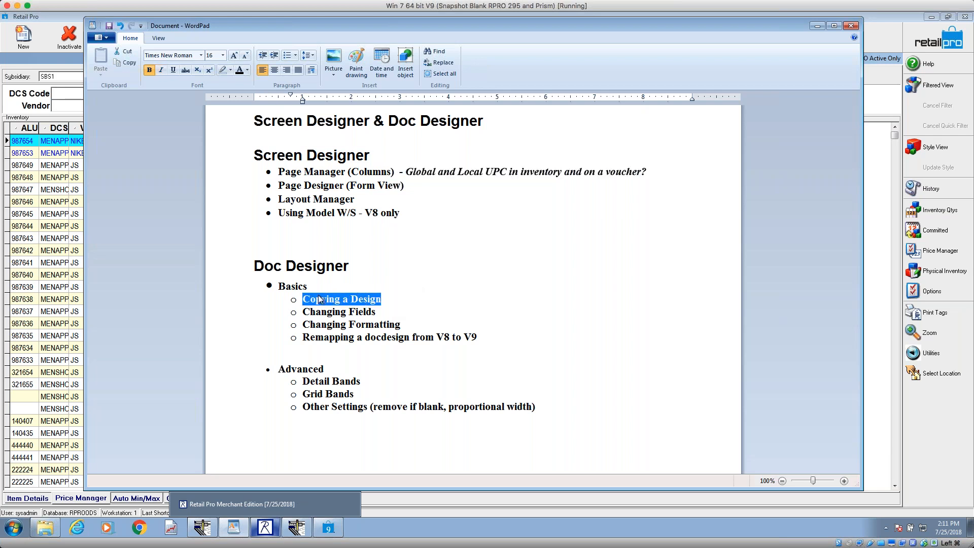
click(820, 26)
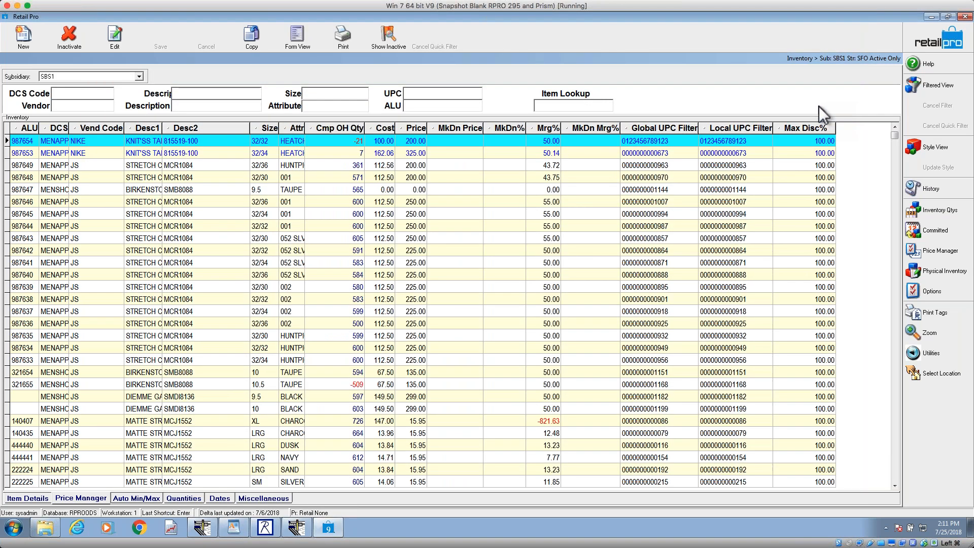
Step: Switch to the other Document Designer window, open the Count Sheet design from the Inventory schema, and maximize the window
click(296, 528)
click(26, 75)
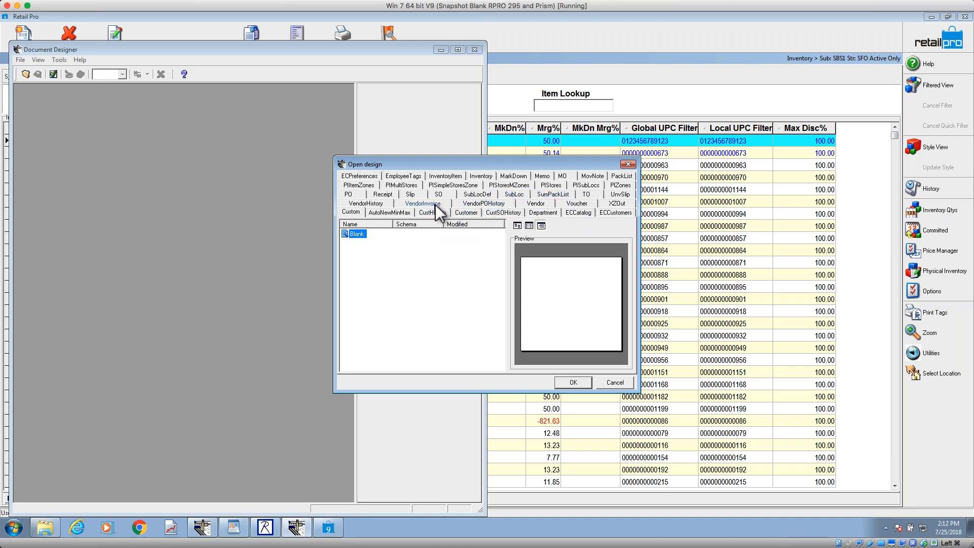
click(480, 176)
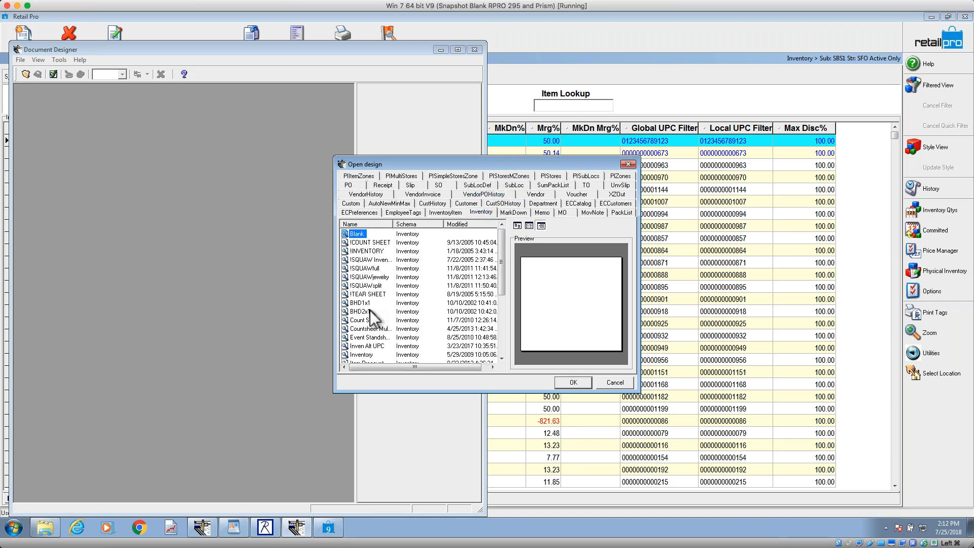
click(371, 321)
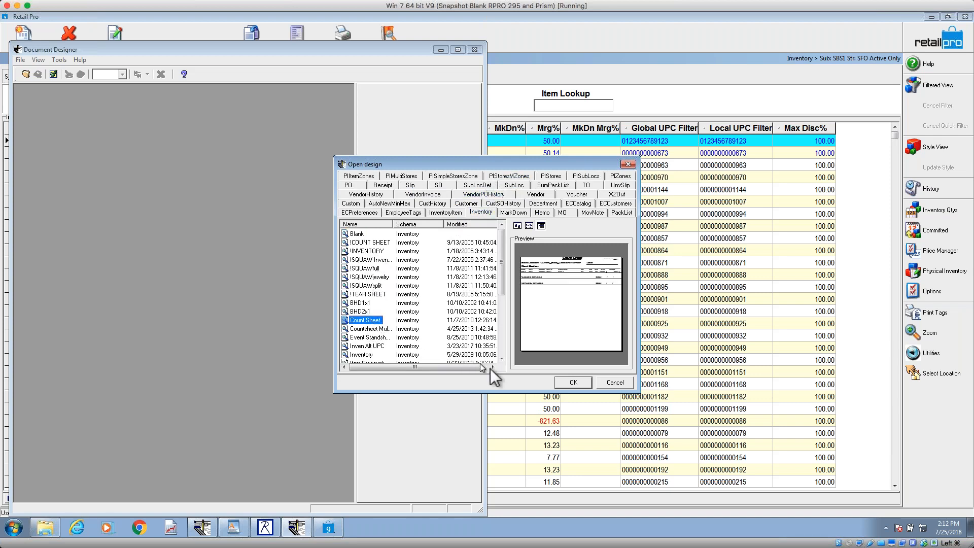
click(579, 384)
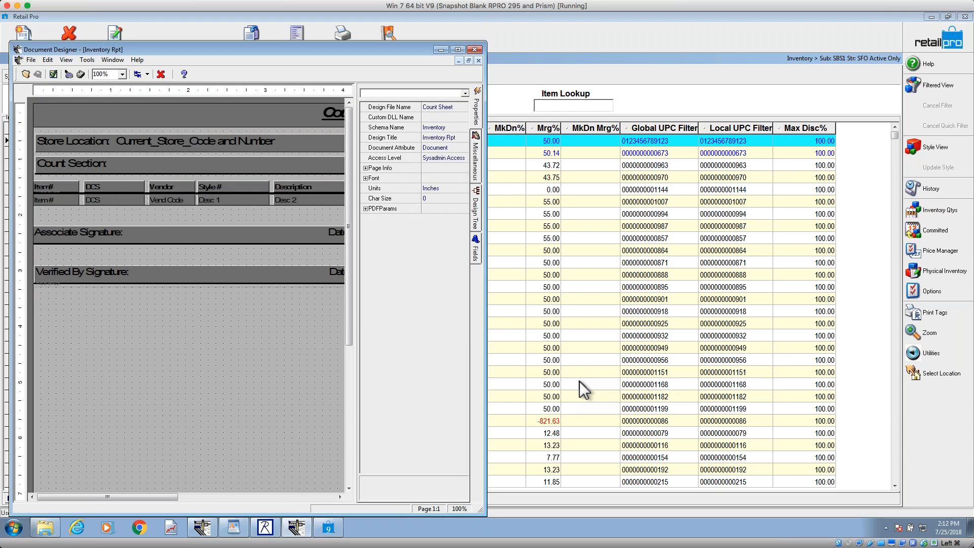
click(31, 60)
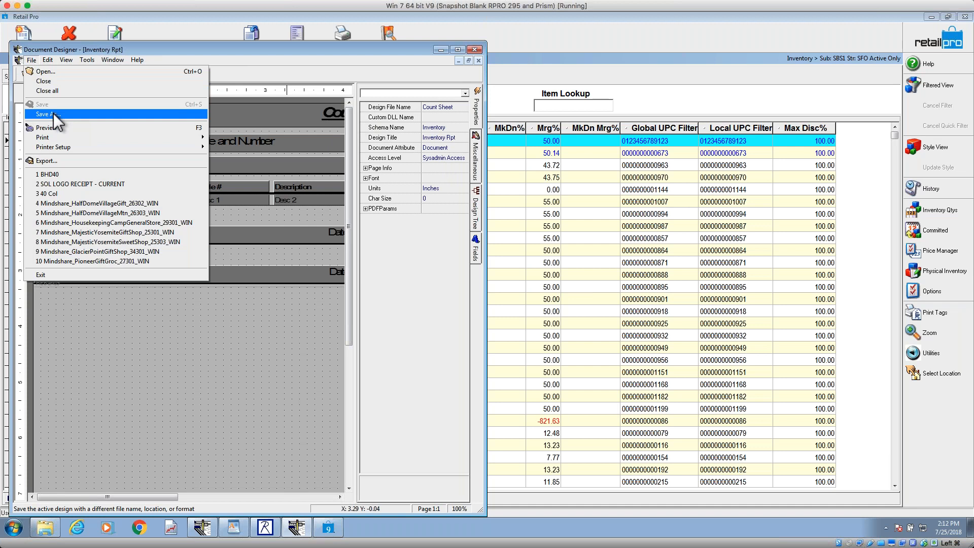
click(340, 50)
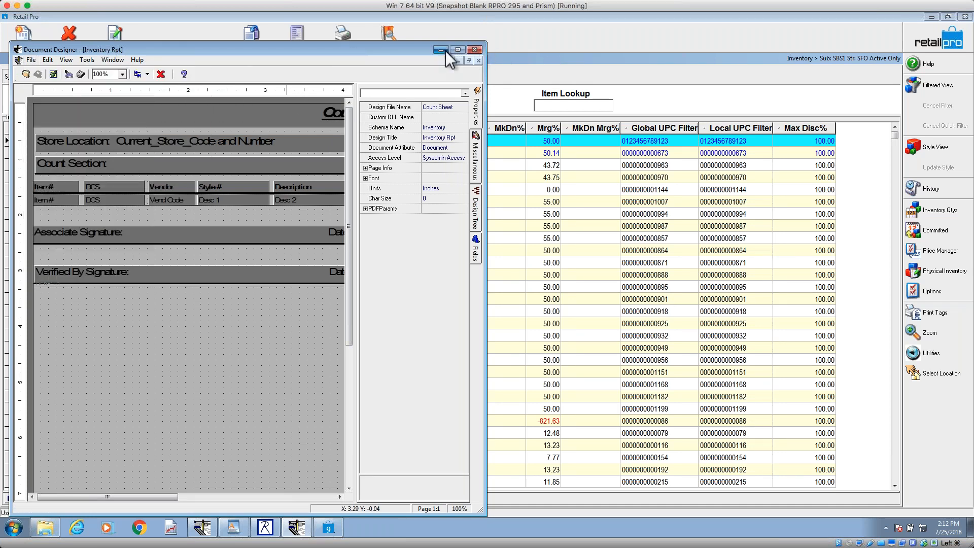
click(458, 51)
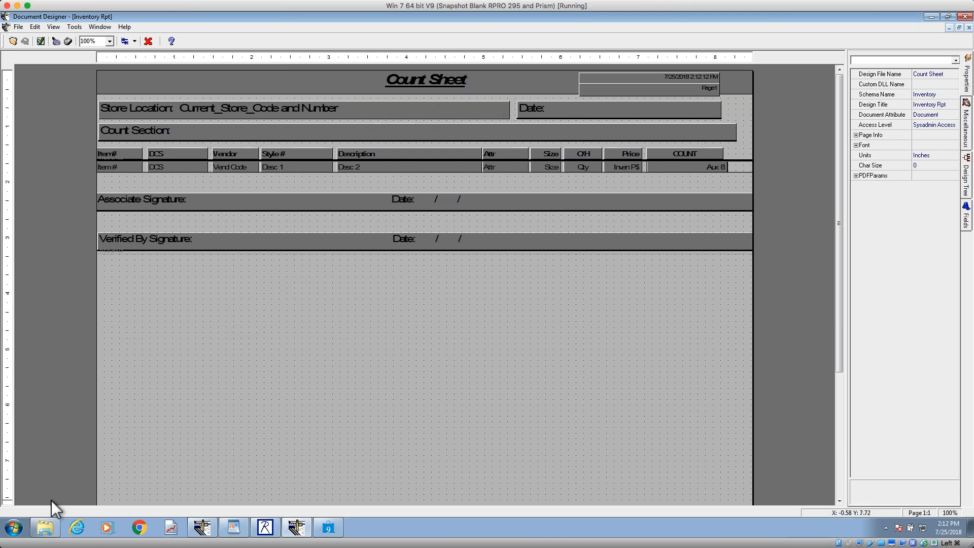
Step: Switch to Windows Explorer and open the DocDesigns folder under RetailPro9\Design
click(44, 527)
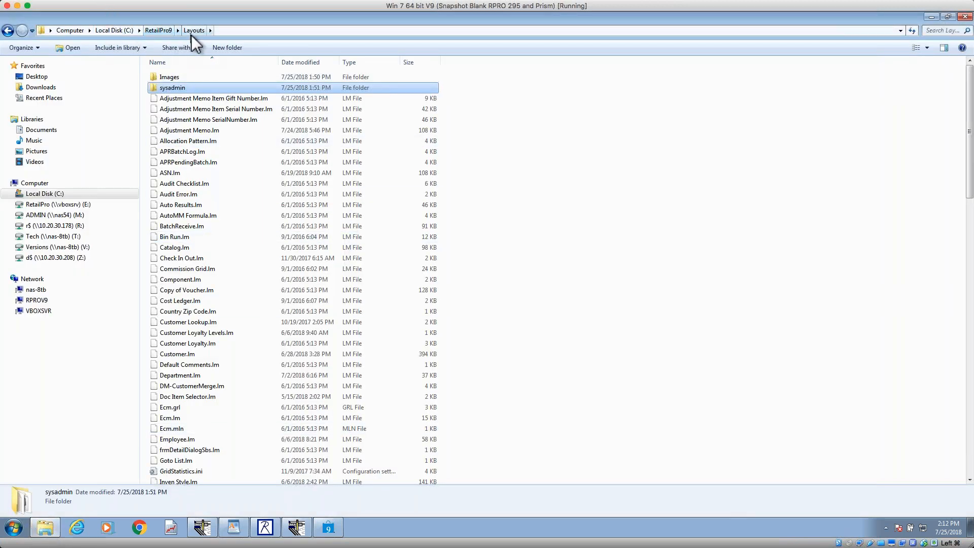
click(160, 30)
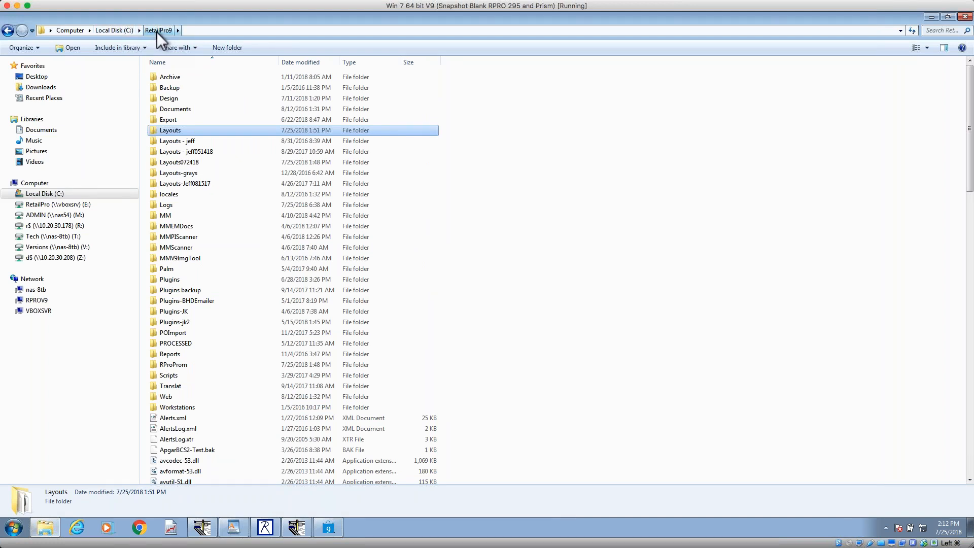
click(189, 100)
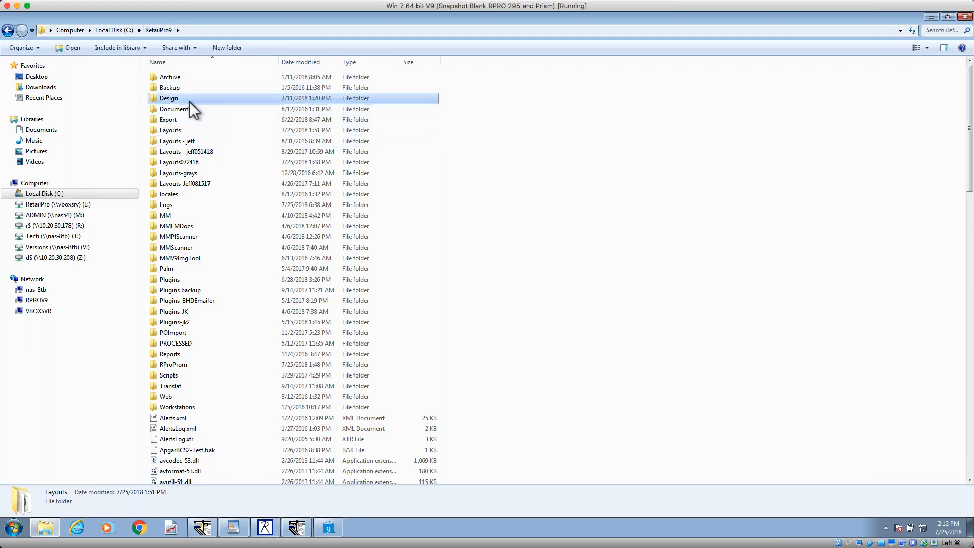
double_click(189, 101)
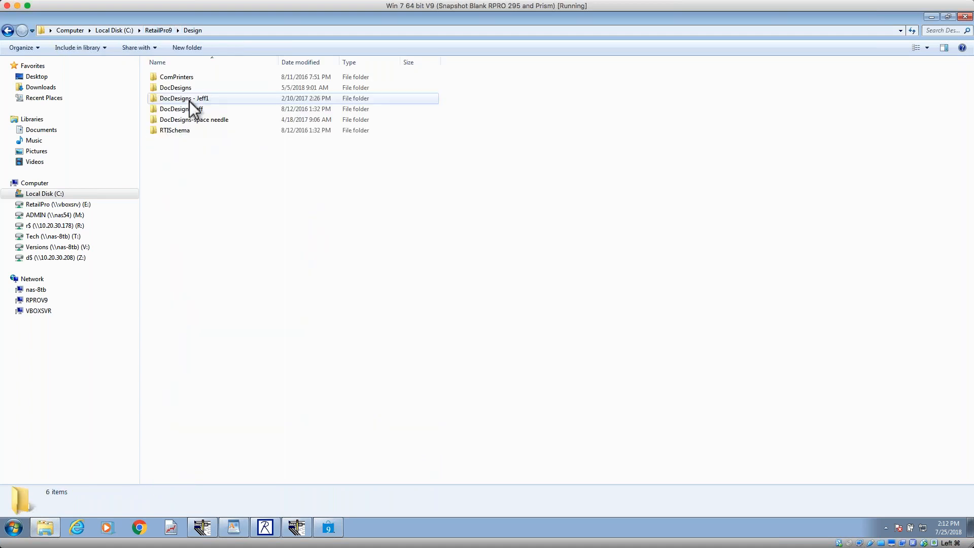
click(190, 88)
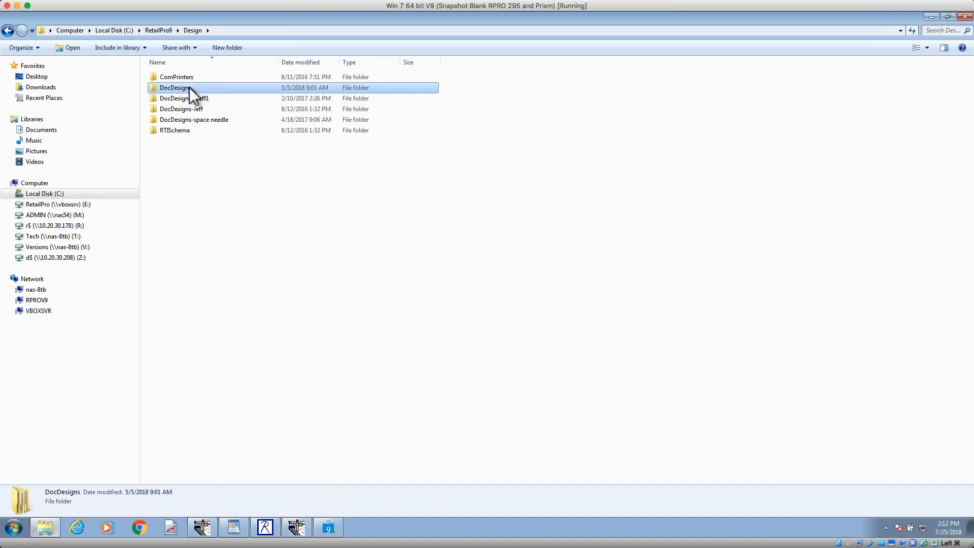
double_click(190, 87)
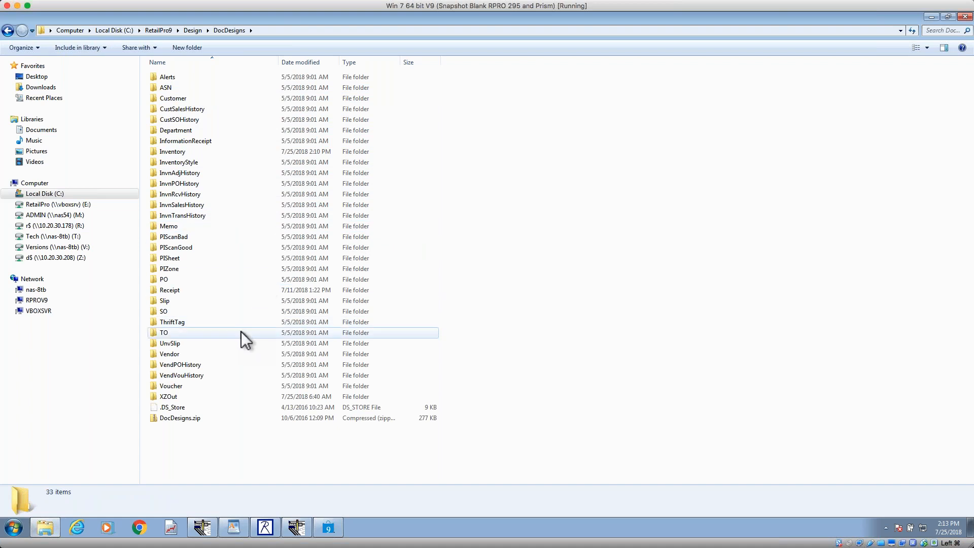
Step: Examine the Voucher and Receipt entries among the design folders, and open the Inventory folder to view its report files
click(191, 387)
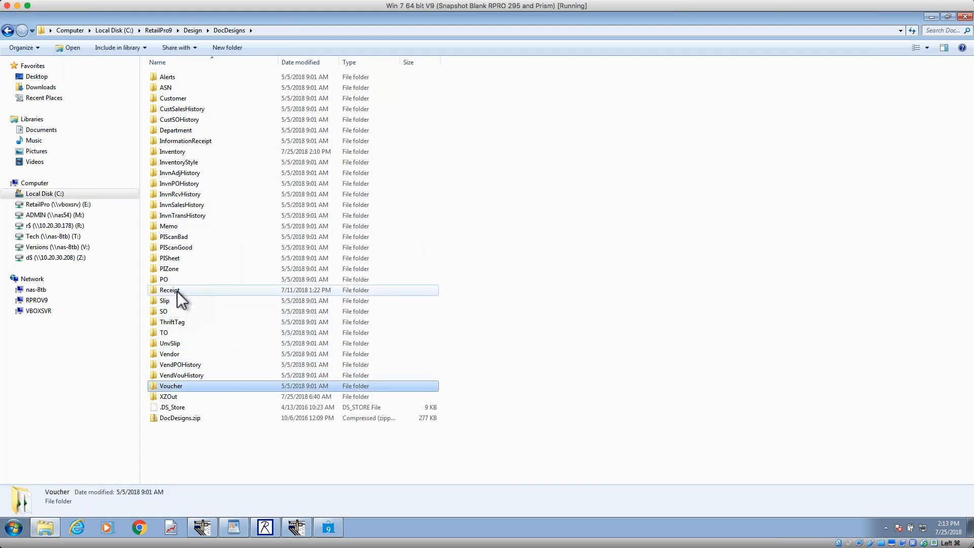
click(178, 290)
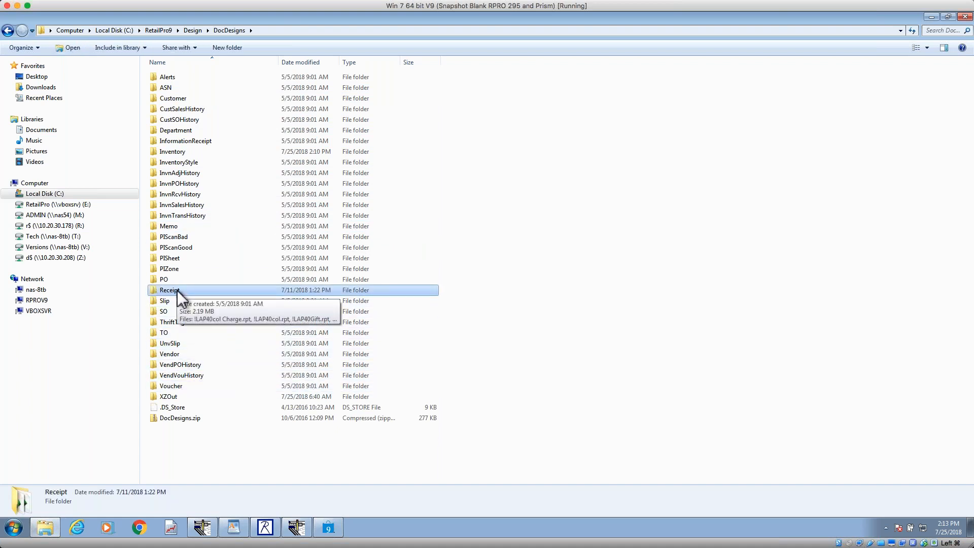
click(184, 154)
double_click(184, 154)
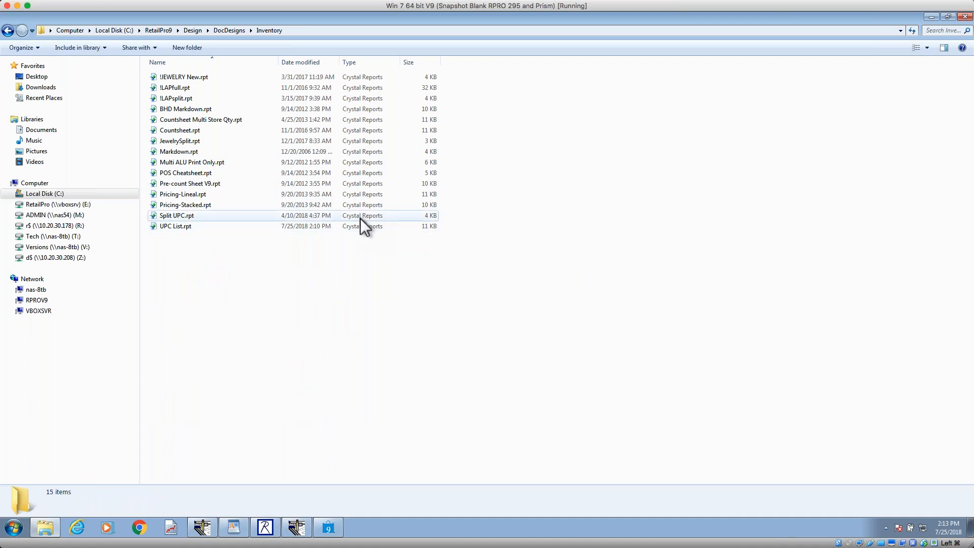
Step: Duplicate the Countsheet.rpt report within the RetailPro9 DocDesigns Inventory folder
click(199, 131)
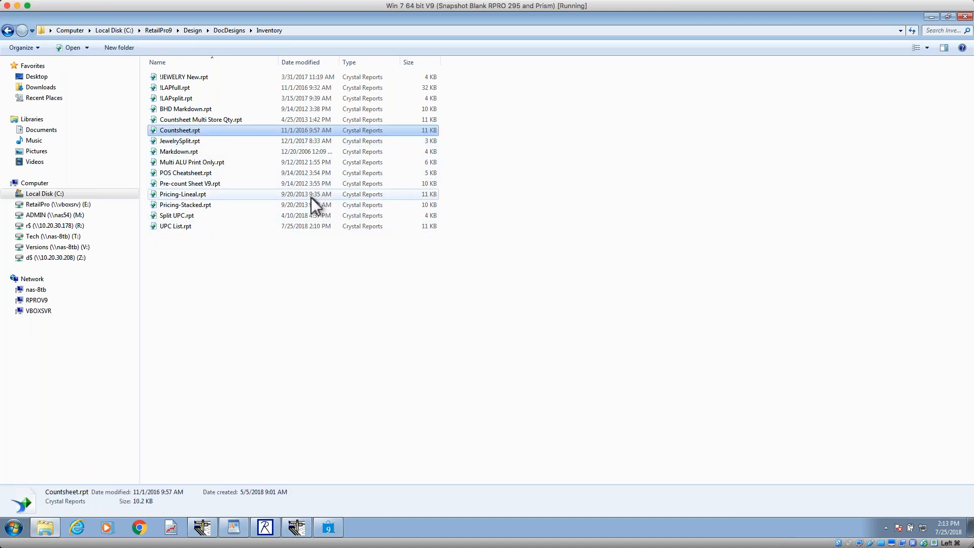
click(177, 227)
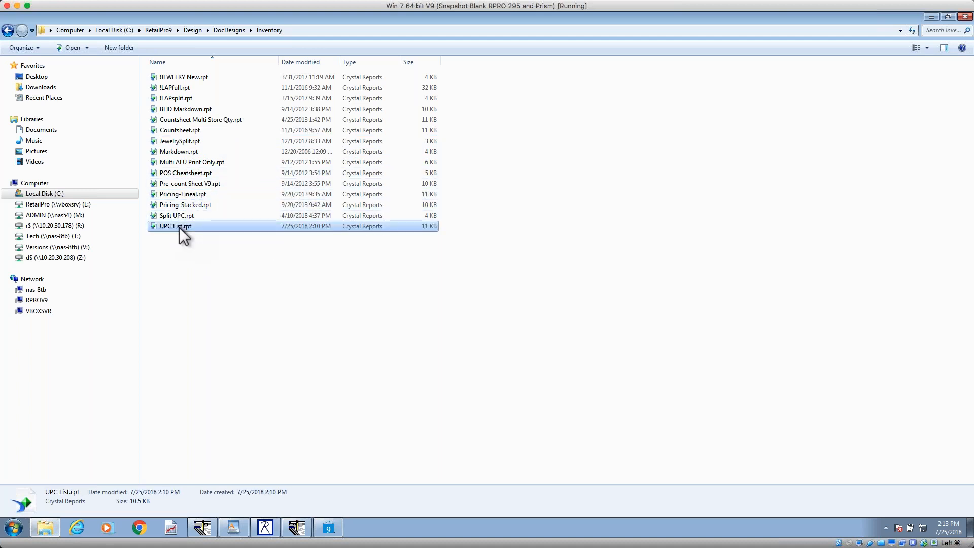
click(186, 131)
right_click(187, 130)
click(221, 235)
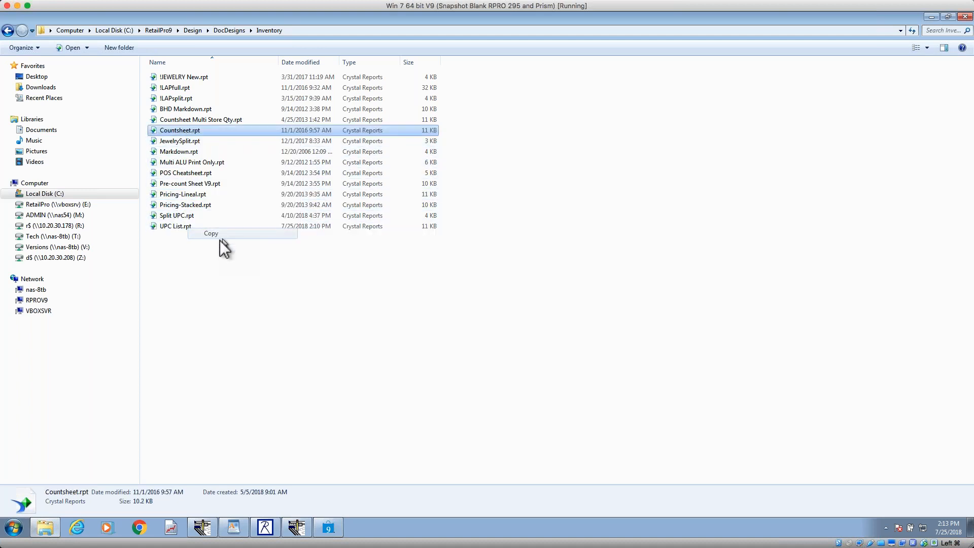
right_click(216, 241)
click(236, 310)
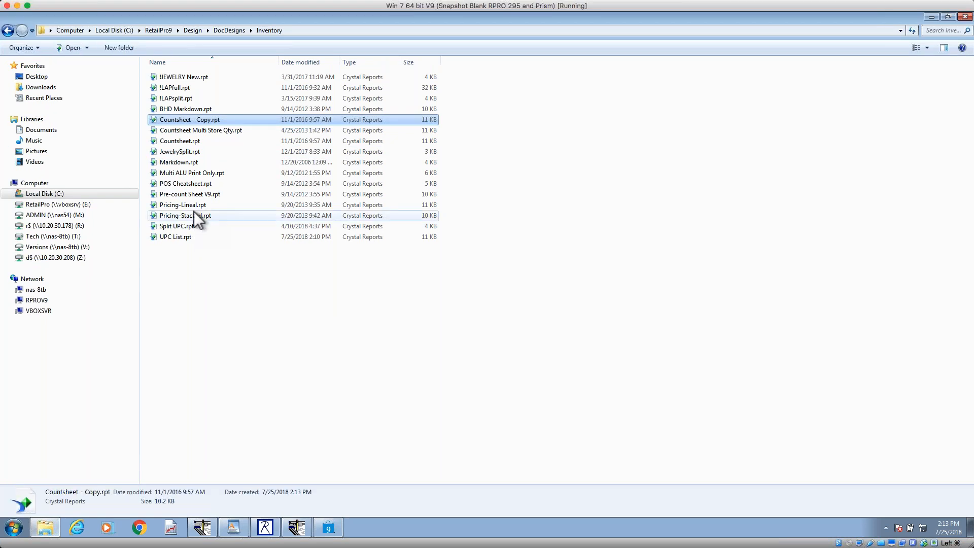
Step: Rename the duplicated count sheet report with a person's first name, keeping the .rpt extension
click(211, 121)
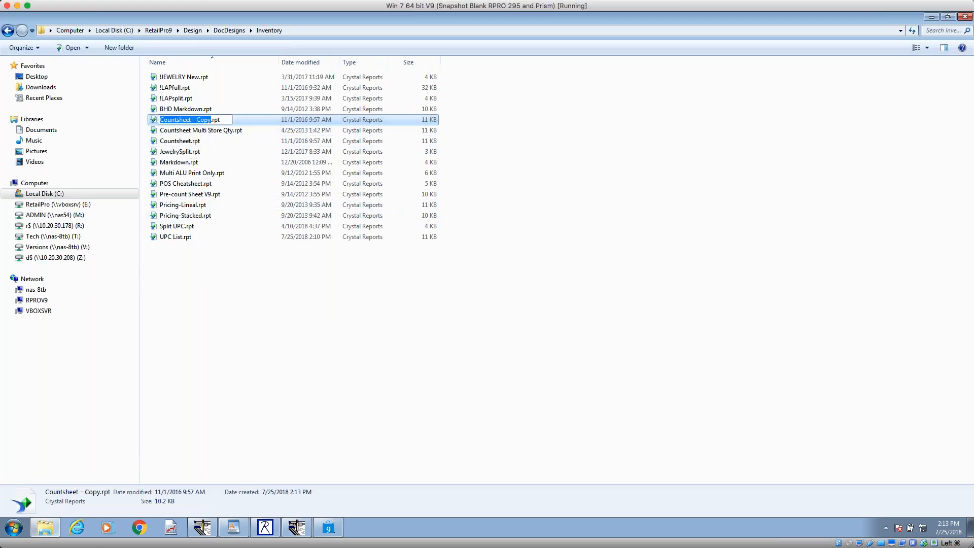
text(Jeff)
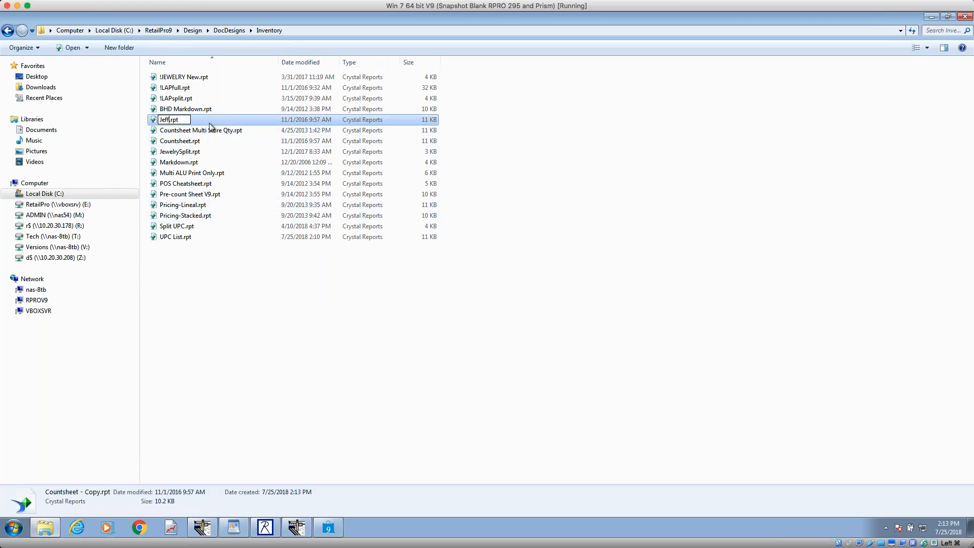
key(Return)
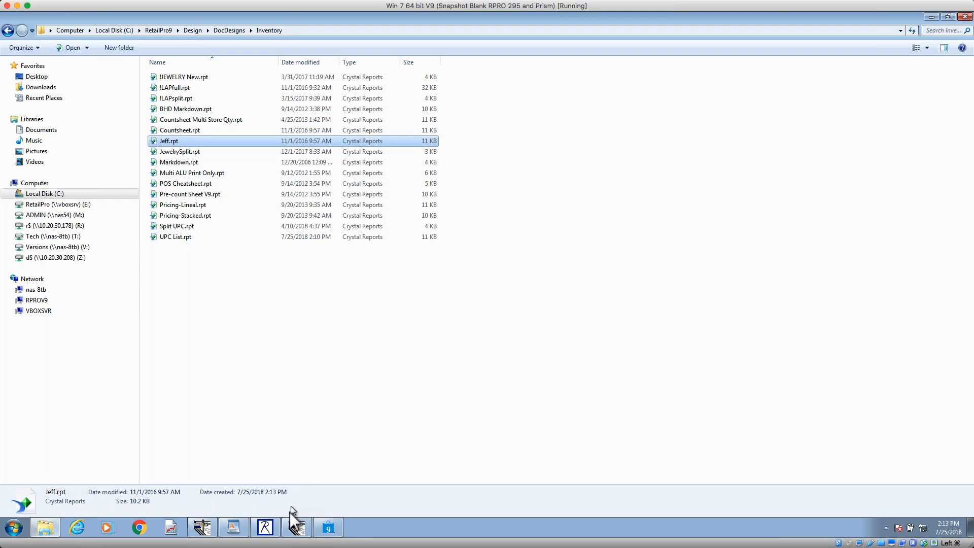
Step: Switch to Retail Pro, select the newly copied design in the inventory print document list, and cancel without printing
click(332, 530)
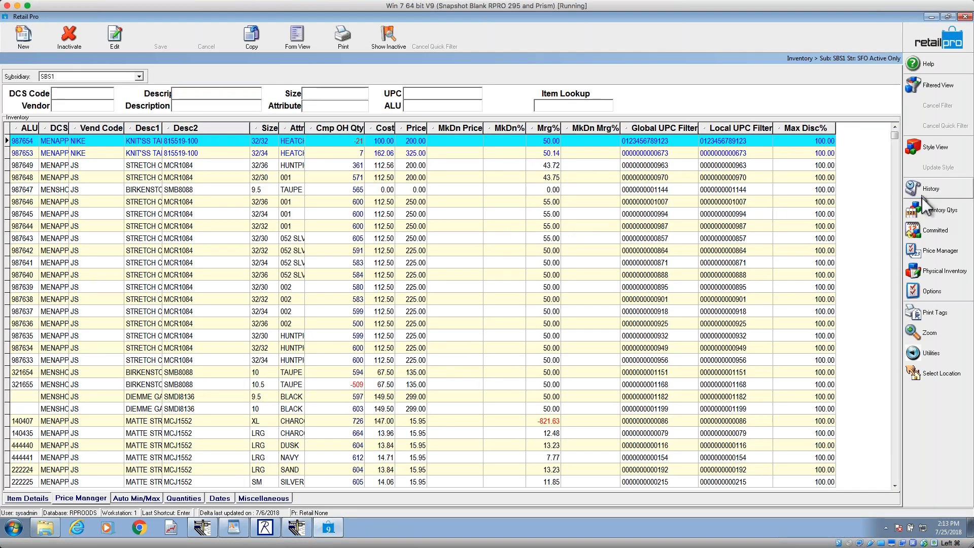
click(344, 37)
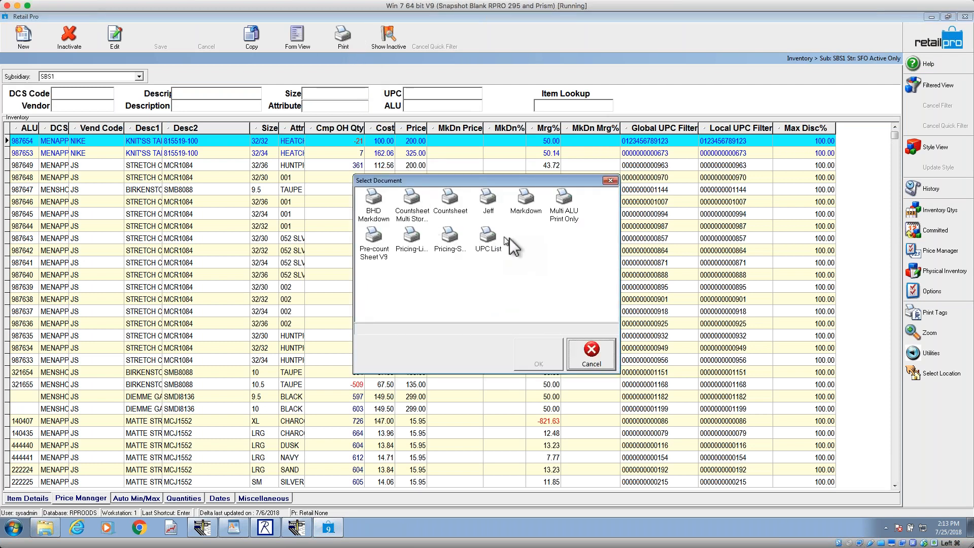
click(488, 201)
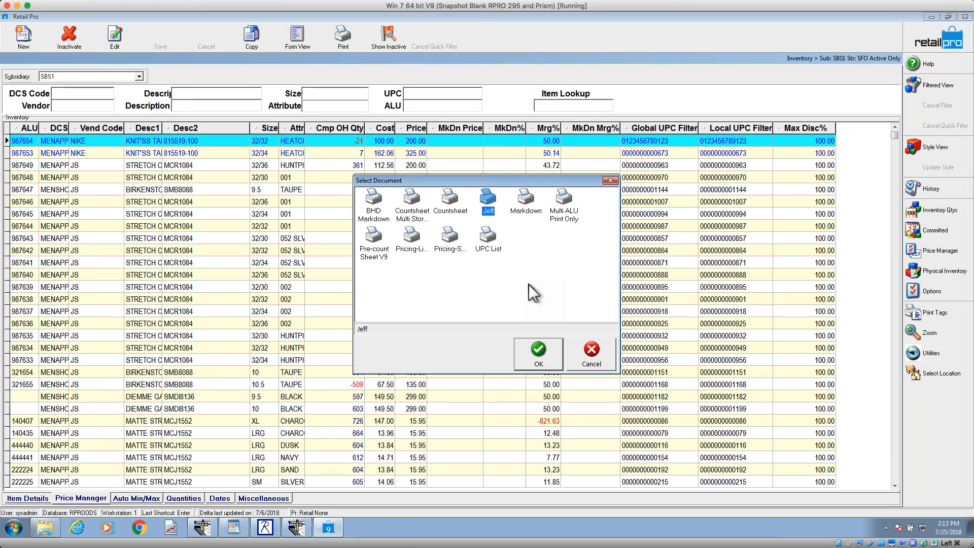
click(608, 363)
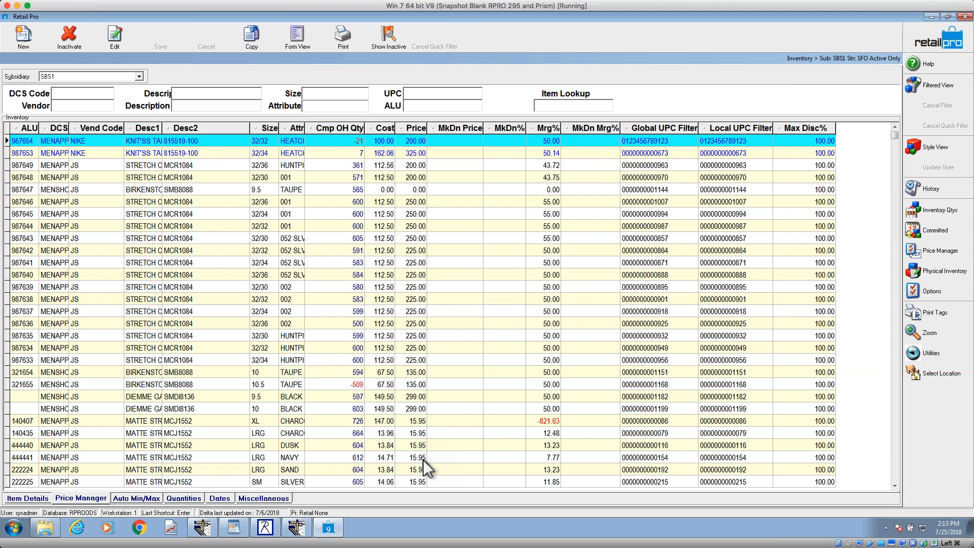
Step: Switch to Windows Explorer and open the Inventory folder under C:\Retail8\Rpro\Design\DocDesigns
click(45, 528)
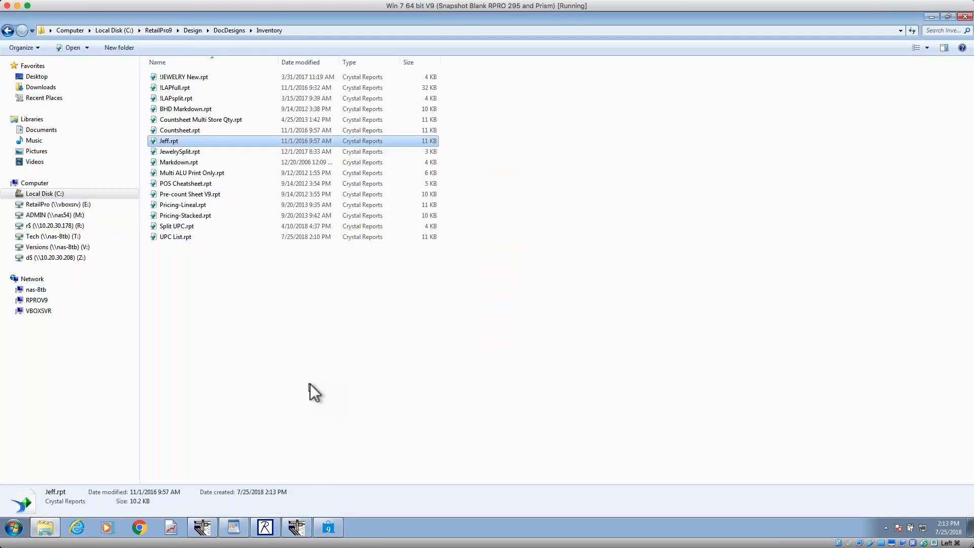
click(129, 31)
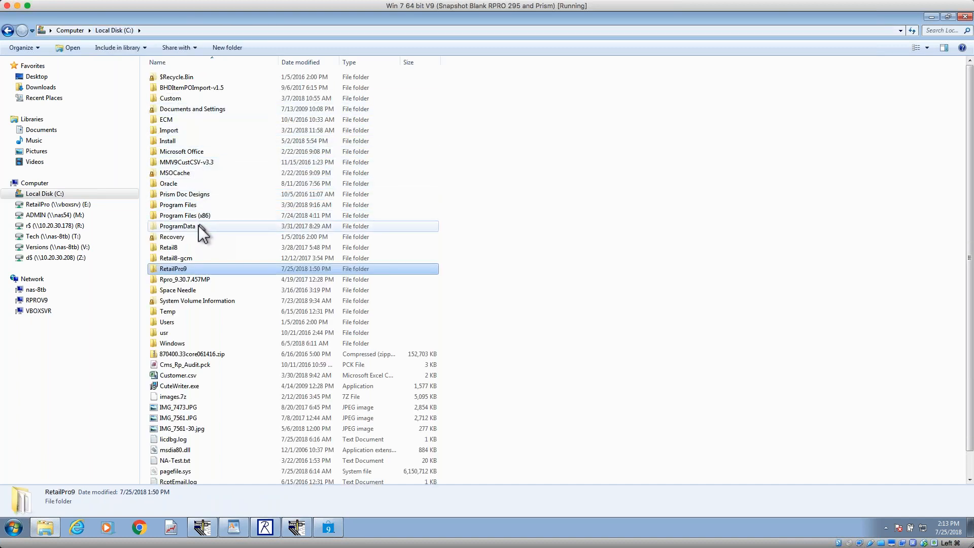
double_click(183, 247)
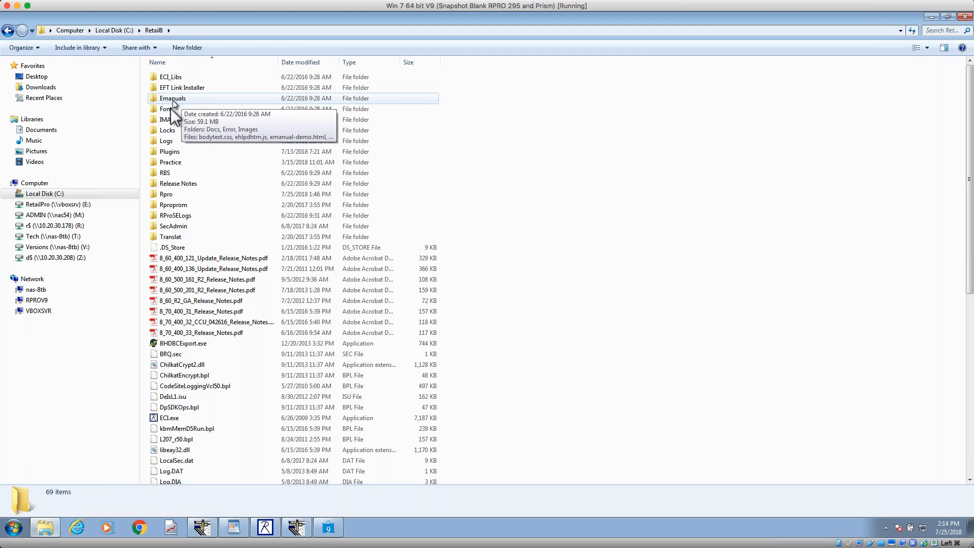
click(179, 196)
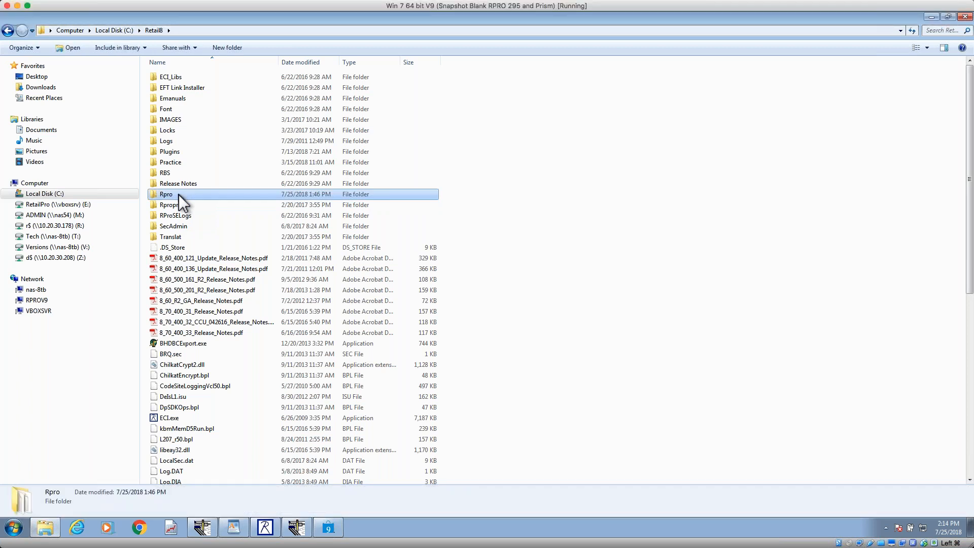
double_click(179, 195)
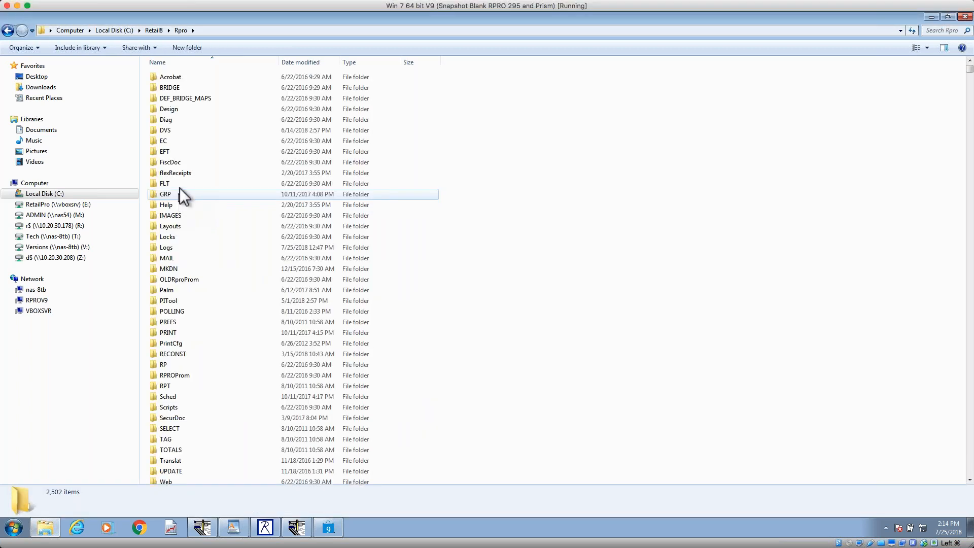
click(175, 111)
double_click(176, 111)
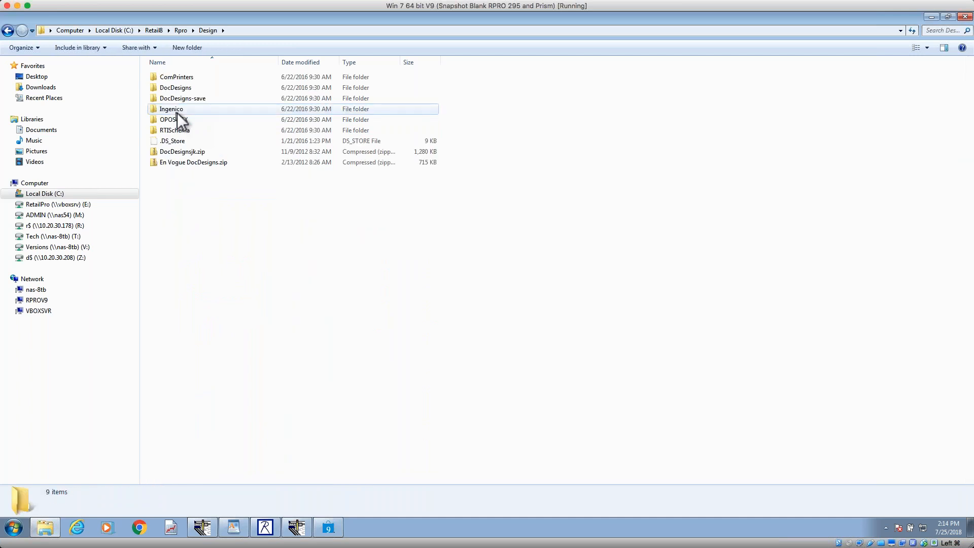
click(186, 90)
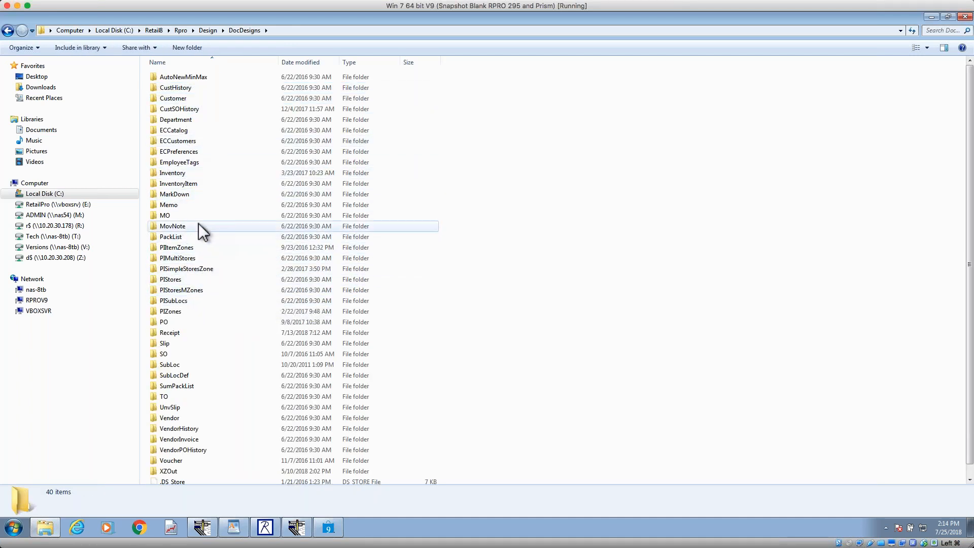
double_click(172, 173)
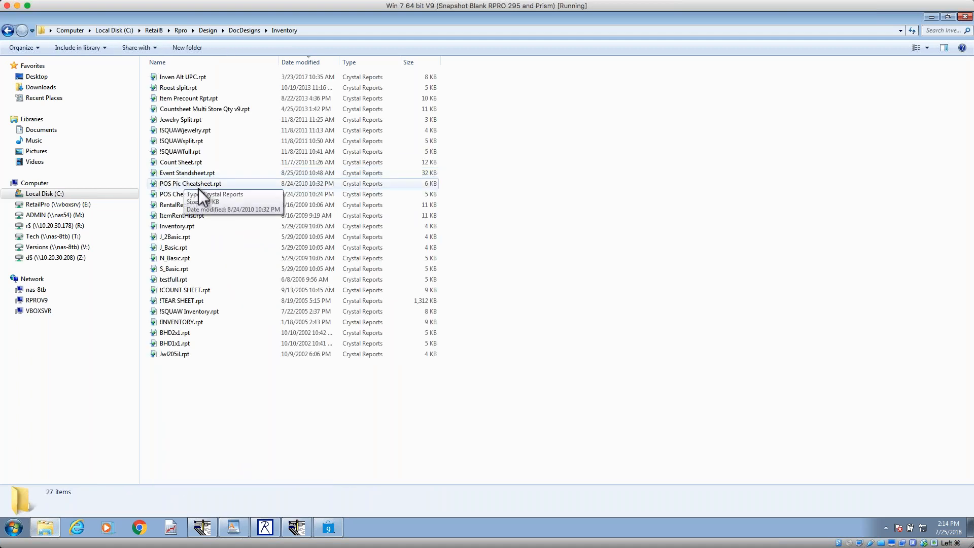
Step: Copy Count Sheet.rpt in the Retail8 Inventory folder and bring up the paste option, dismissing it without pasting
click(185, 162)
right_click(185, 163)
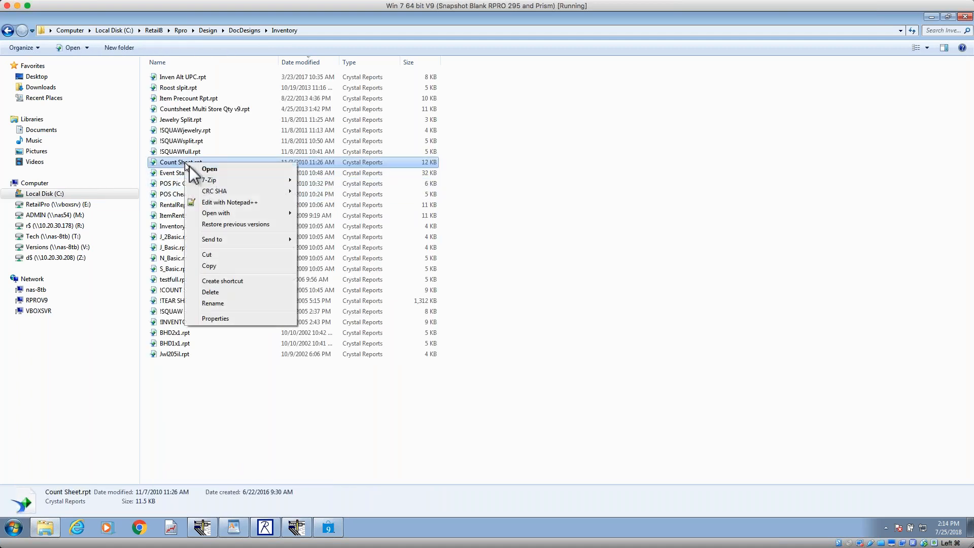
click(209, 267)
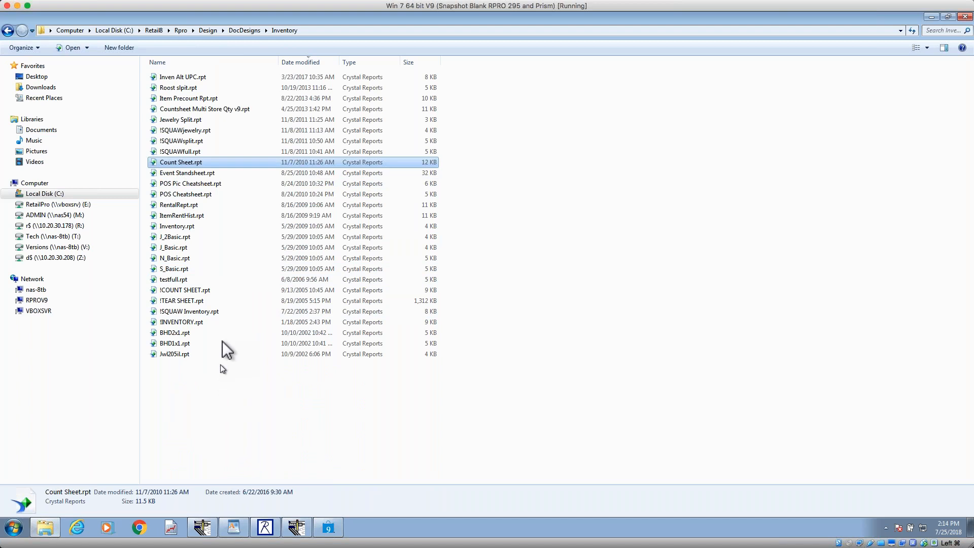
right_click(239, 405)
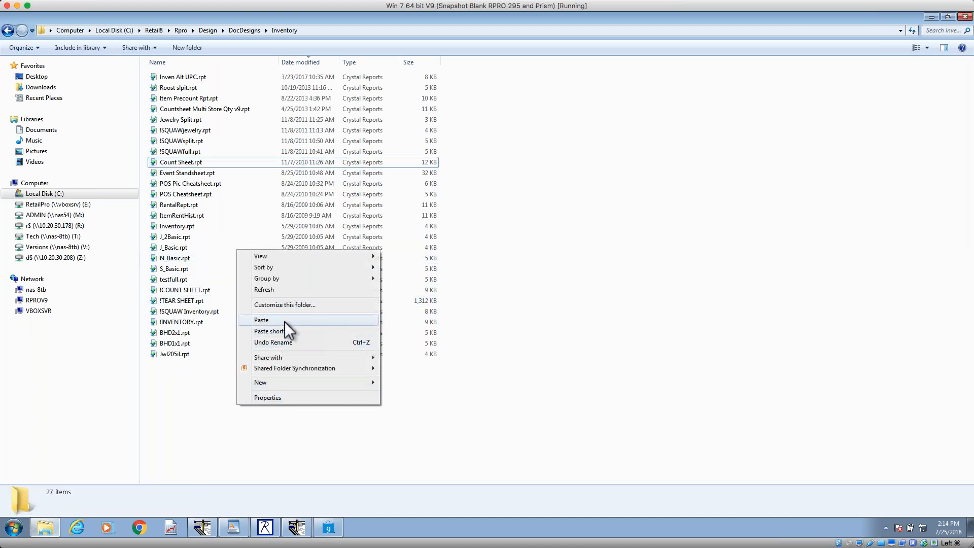
click(568, 320)
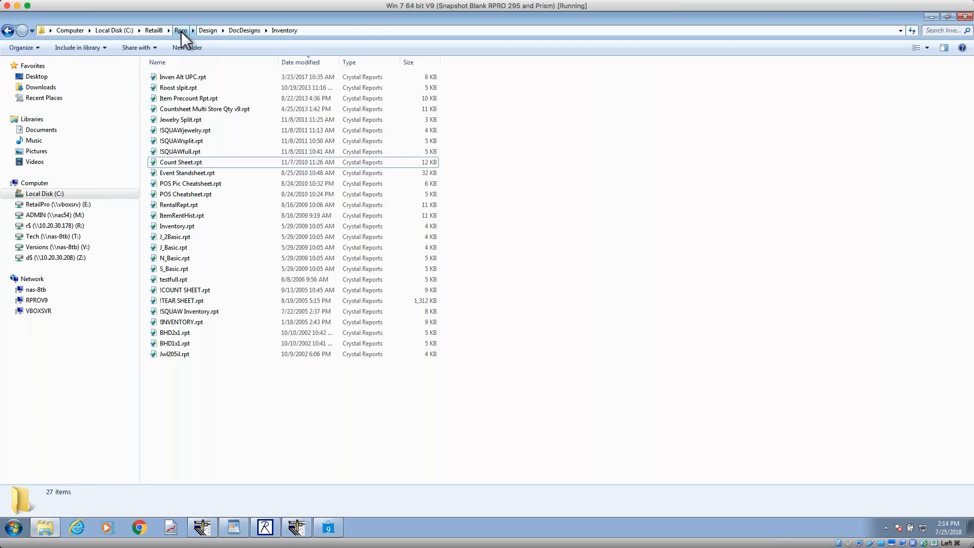
Step: Examine the rproods database folder under C:\Oracle\oradata, and return to the root of the C: drive
click(124, 30)
click(179, 270)
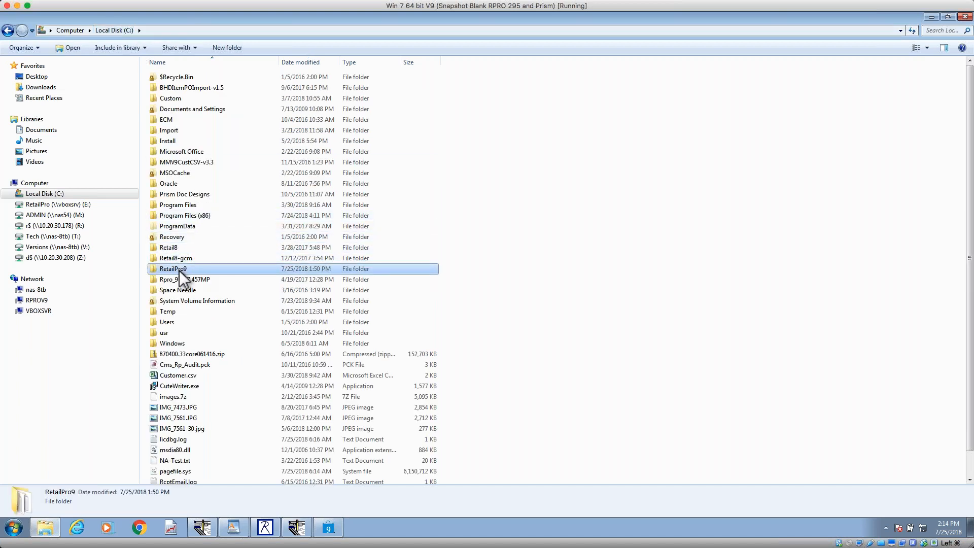
click(175, 184)
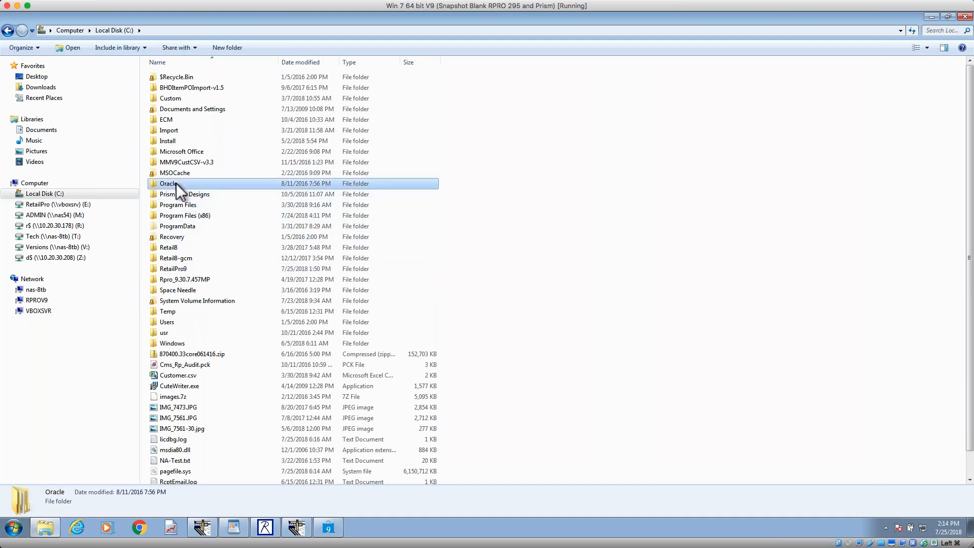
double_click(176, 183)
double_click(169, 153)
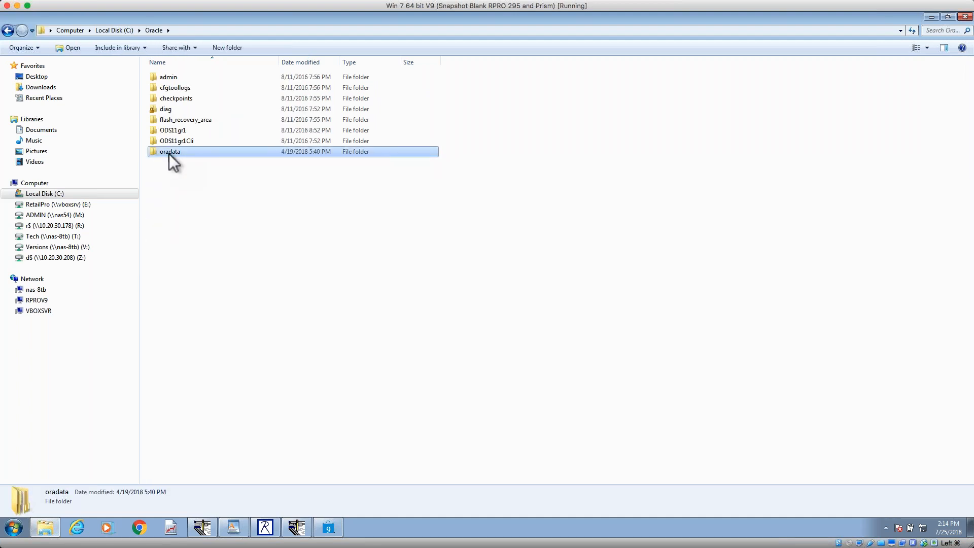
click(181, 80)
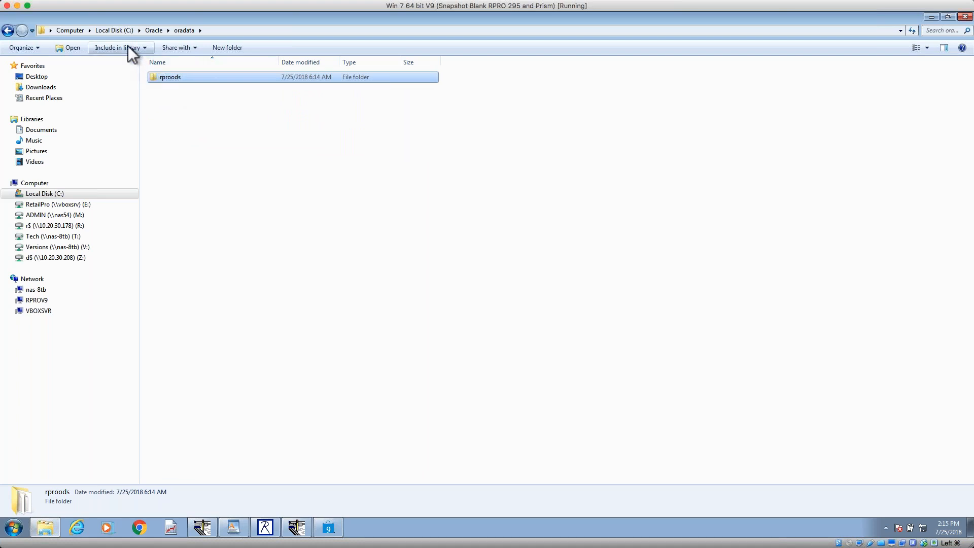
click(120, 32)
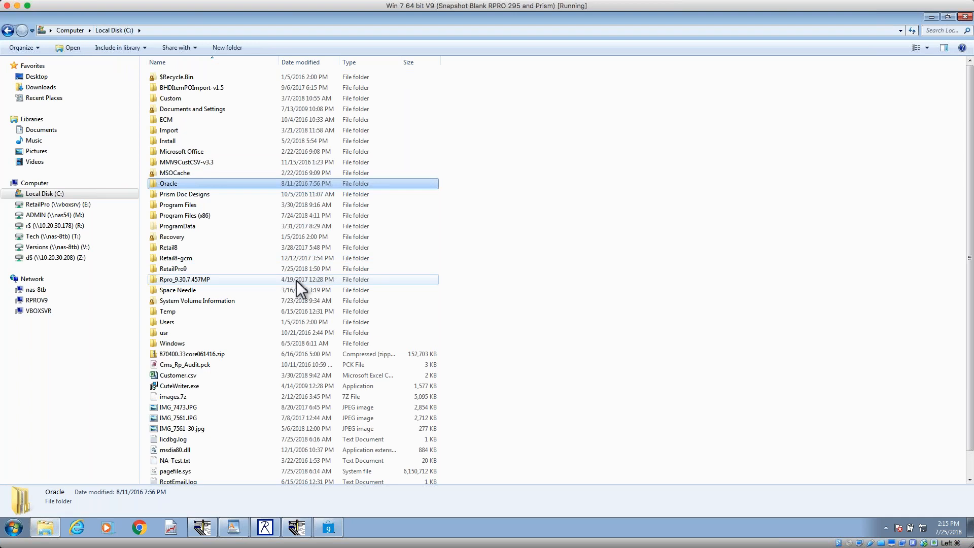
scroll(296, 281, down, 1)
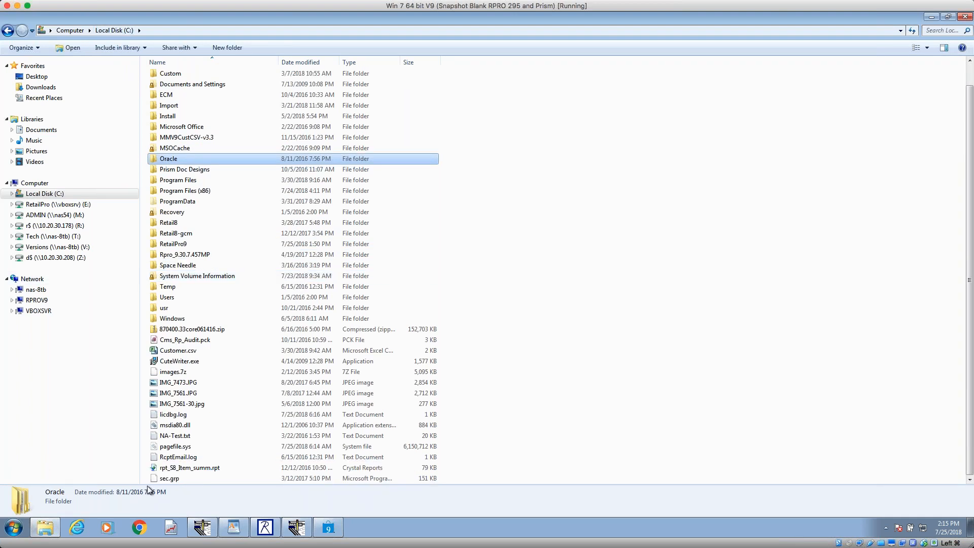
Step: Bring up the Count Sheet in Document Designer, review the Changing Fields topic in the WordPad outline, and minimize the outline
click(296, 530)
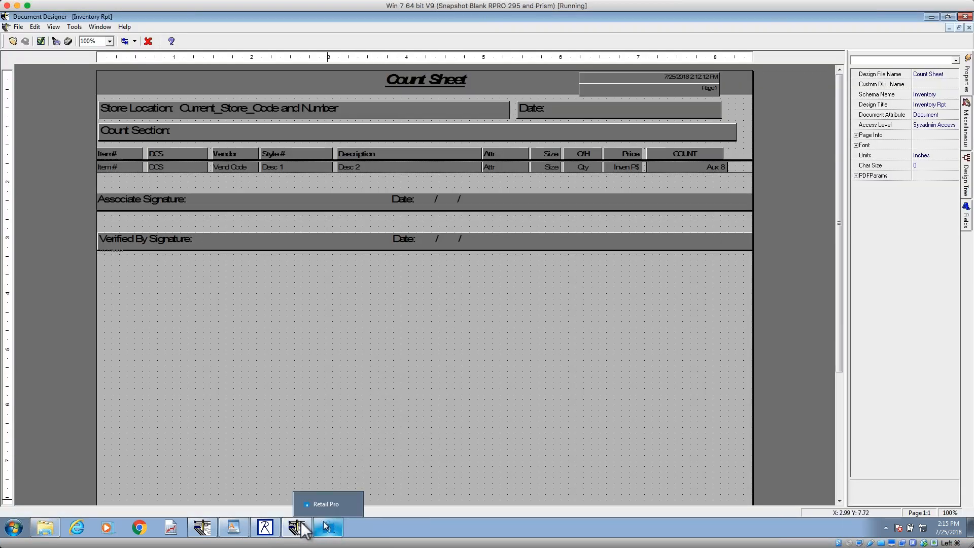
click(239, 532)
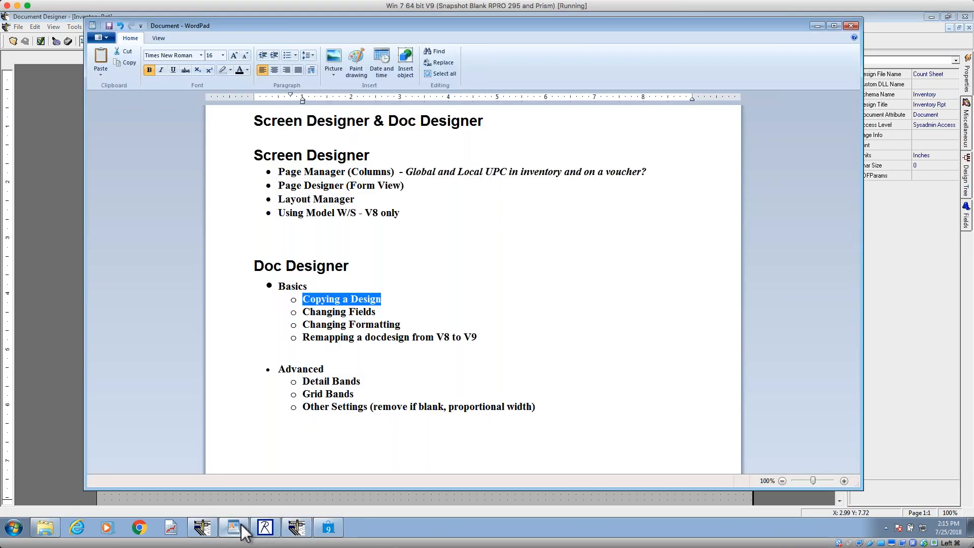
click(385, 311)
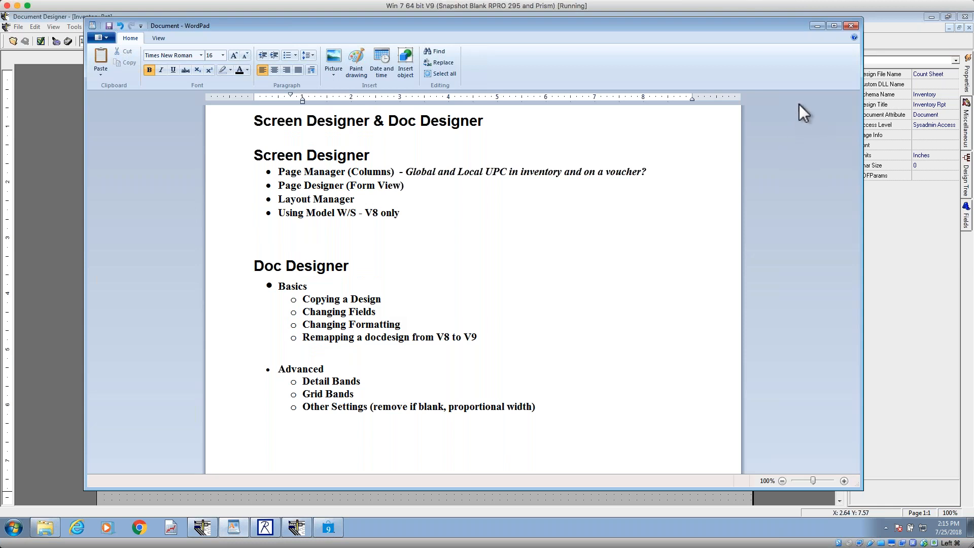
click(815, 26)
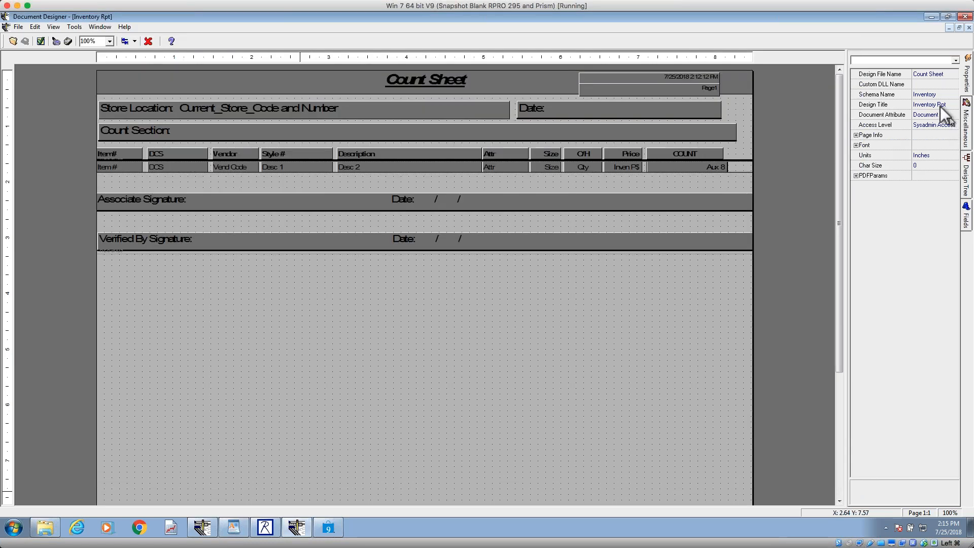
Step: Select the Desc 2 detail field in the Count Sheet, review its available data fields, and accept Desc 2
click(408, 170)
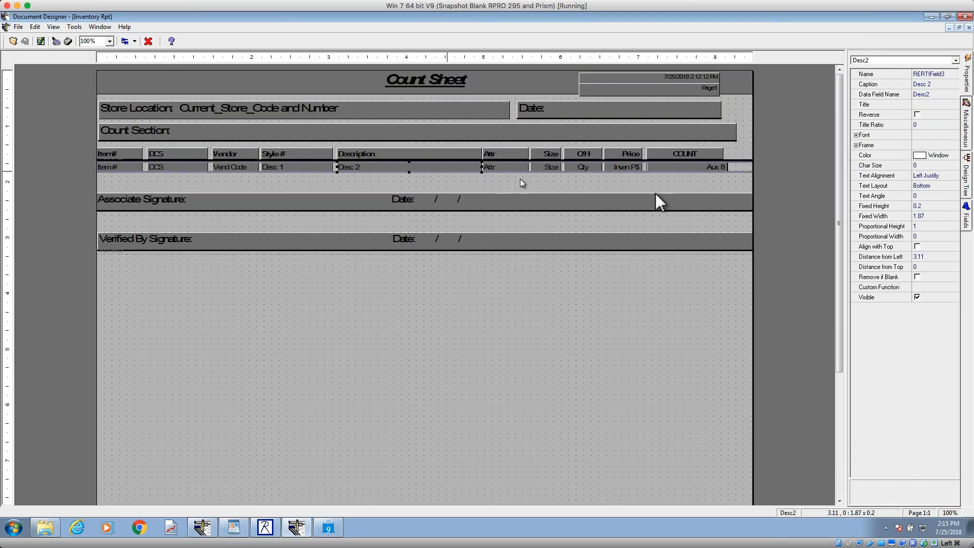
click(890, 98)
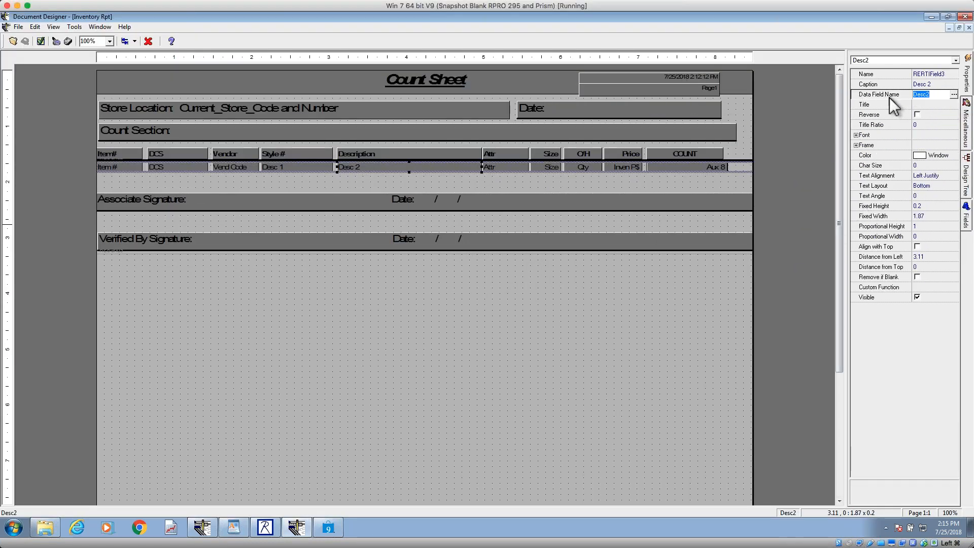
click(954, 96)
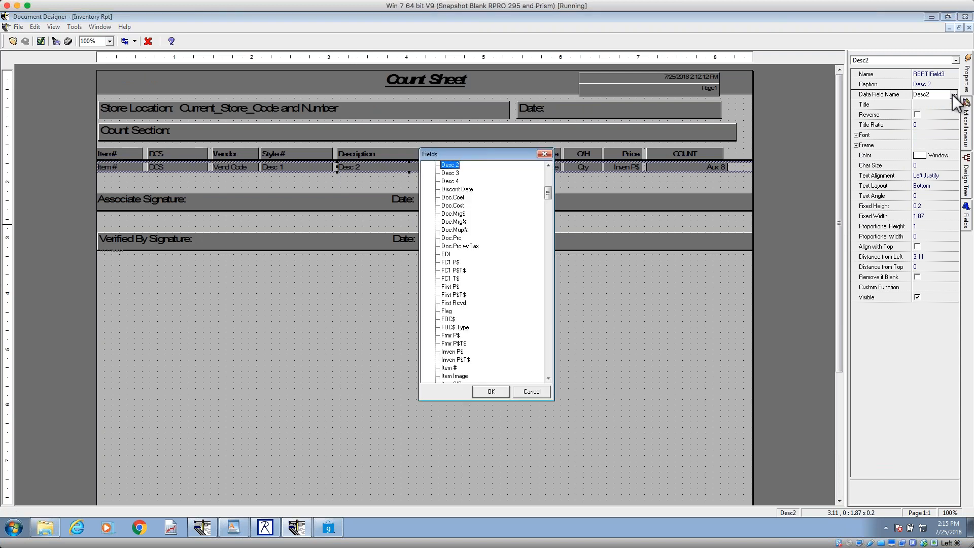
click(491, 392)
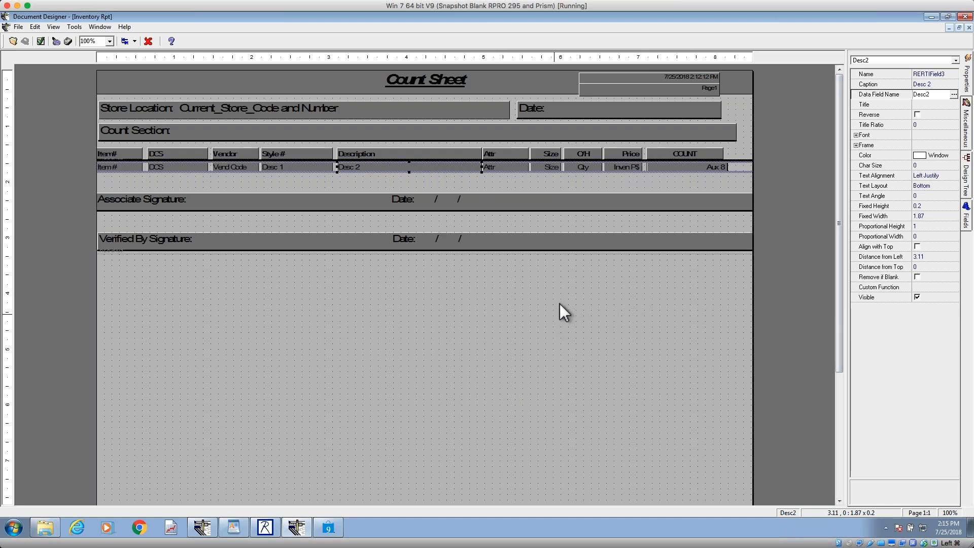
Step: Take the Count Sheet window out of full-screen size, switch to the Countsheet design, and select its Desc 2 detail field
click(948, 18)
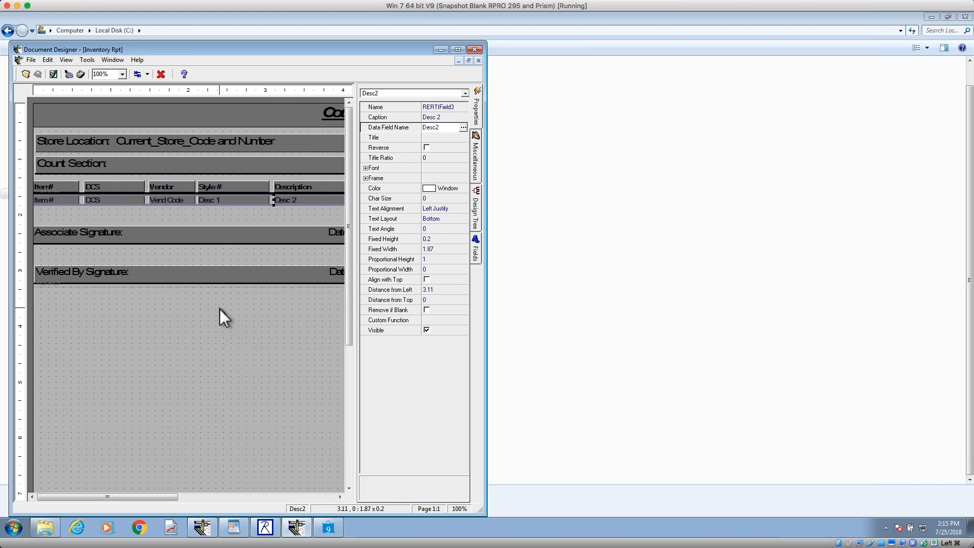
click(296, 529)
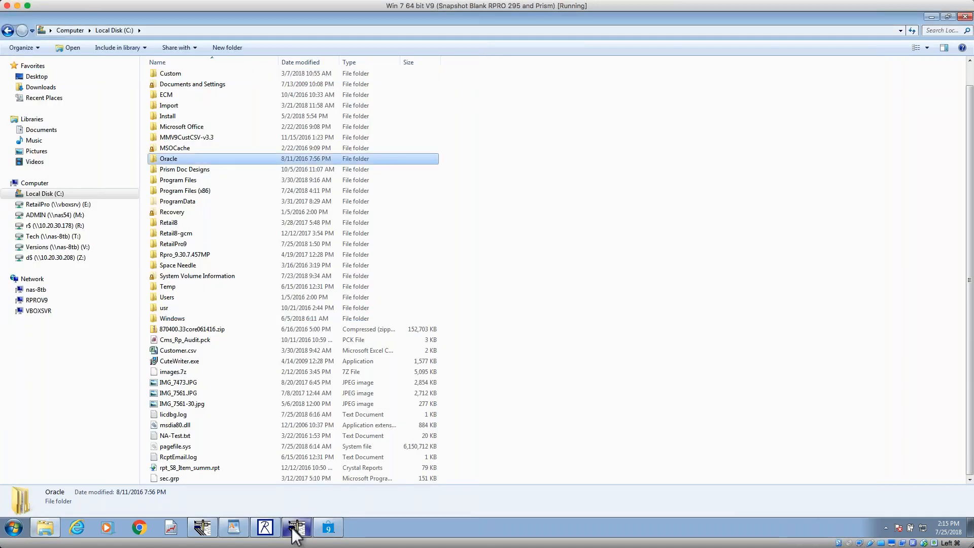
click(202, 528)
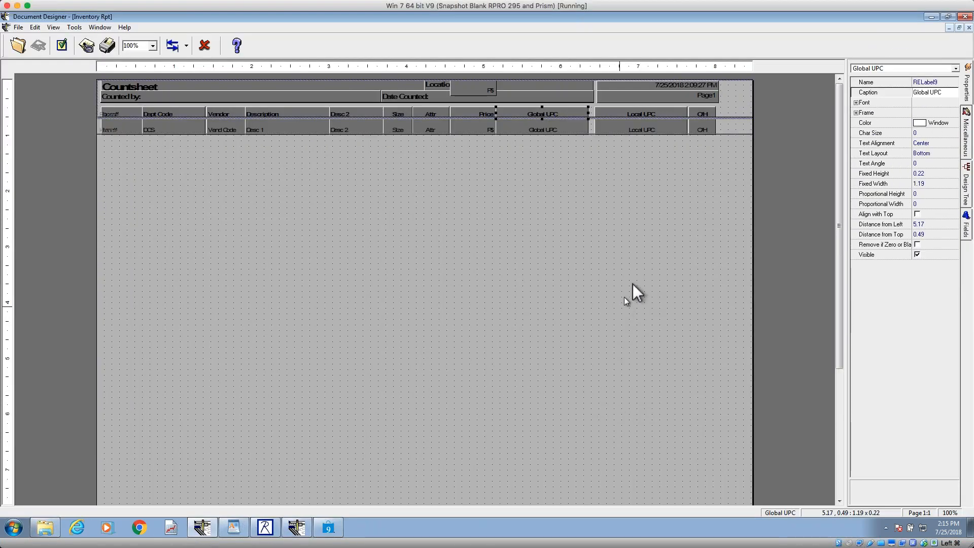
click(348, 127)
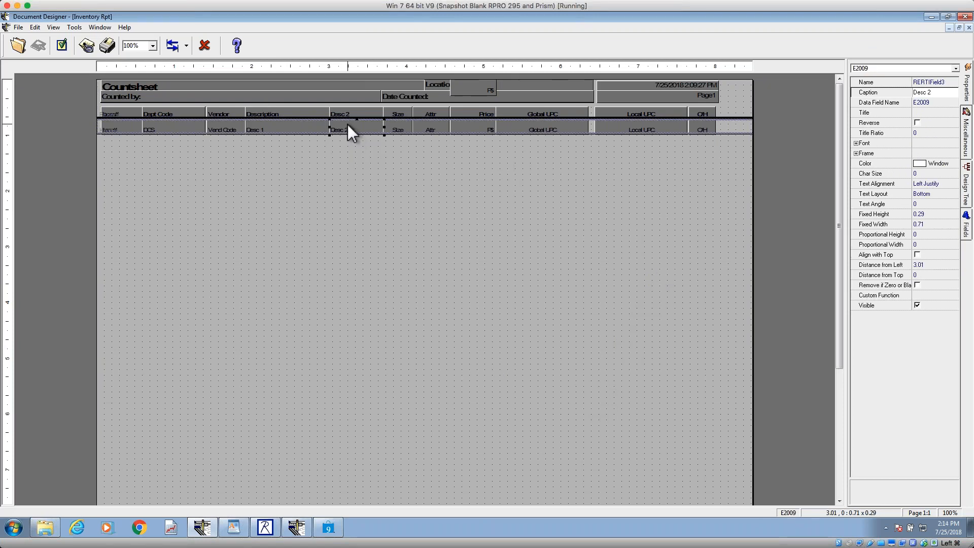
Step: Arrange and widen the Count Sheet designer window below the Countsheet's field properties to compare both Desc 2 data field names
click(296, 533)
drag(303, 53, 348, 166)
drag(531, 330, 739, 329)
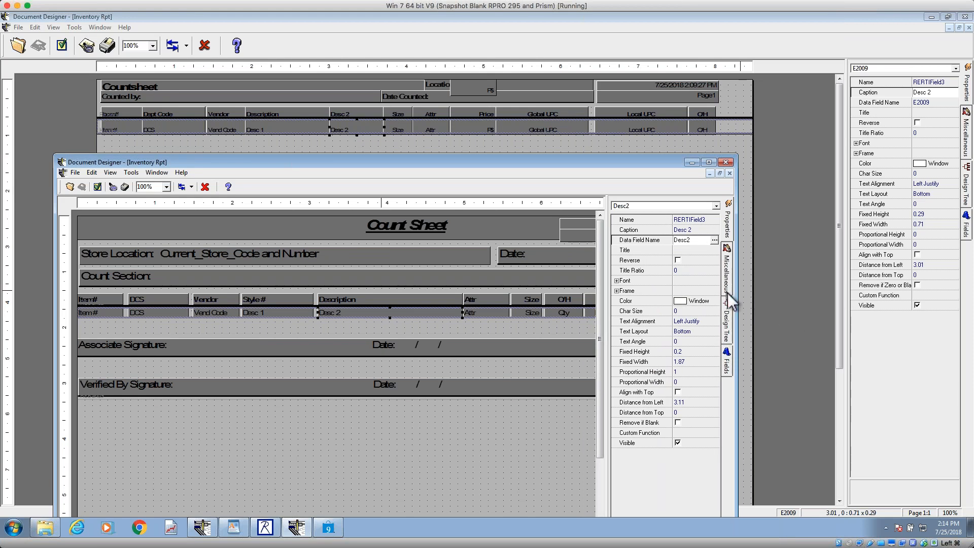
drag(737, 298, 966, 292)
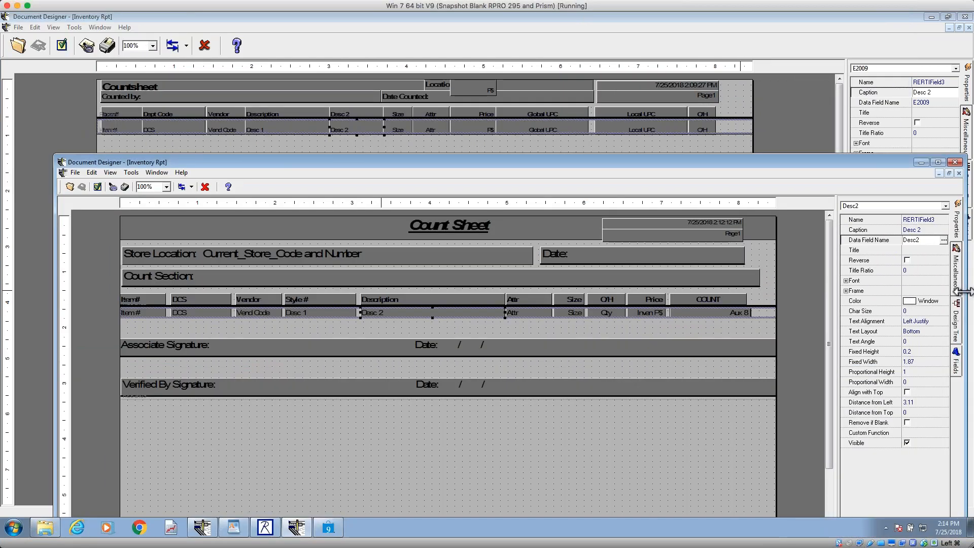
drag(965, 291, 973, 292)
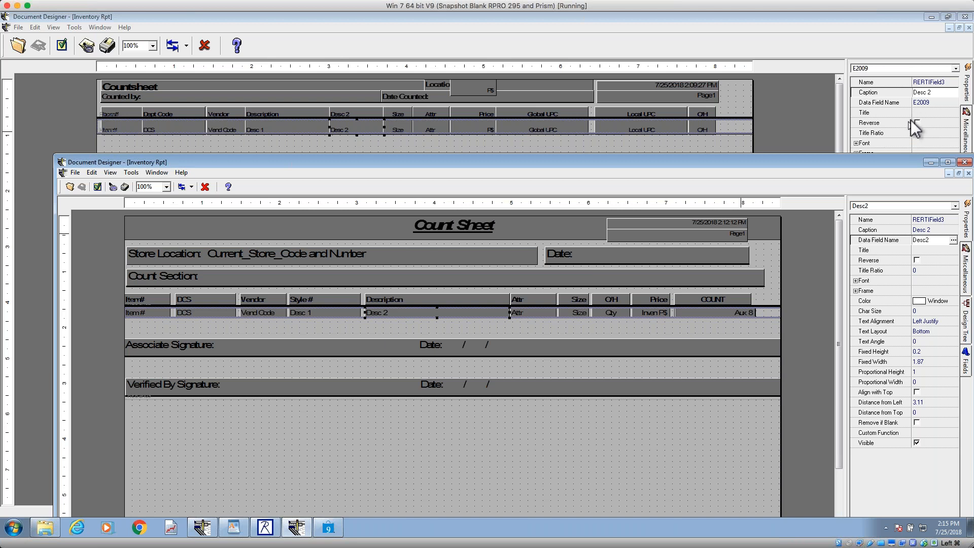
Step: Enter Desc2 as the data field name of the Countsheet's Desc 2 detail field
click(937, 103)
text(Desc2)
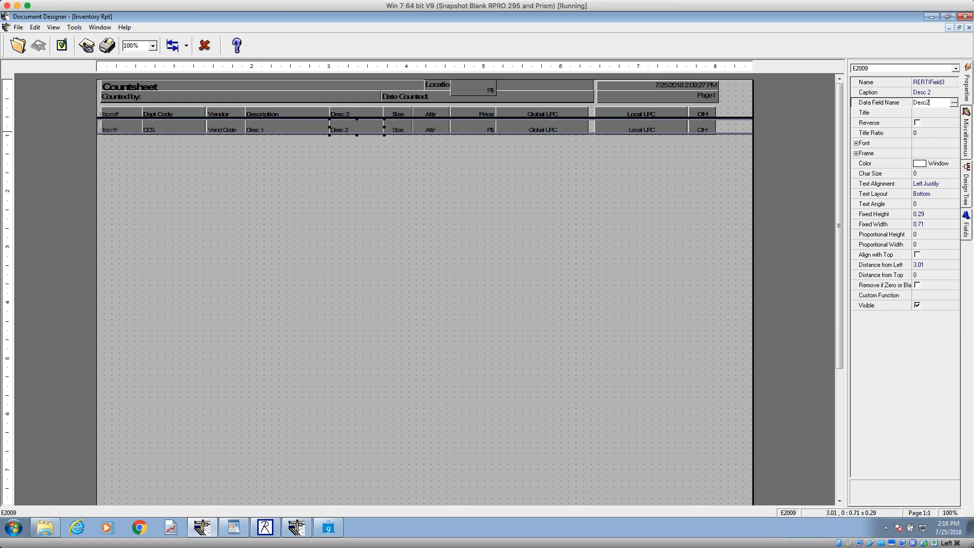
click(935, 111)
Step: Assign the Desc2 inventory field to the Countsheet's Desc 2 detail field from the list of available fields
click(935, 103)
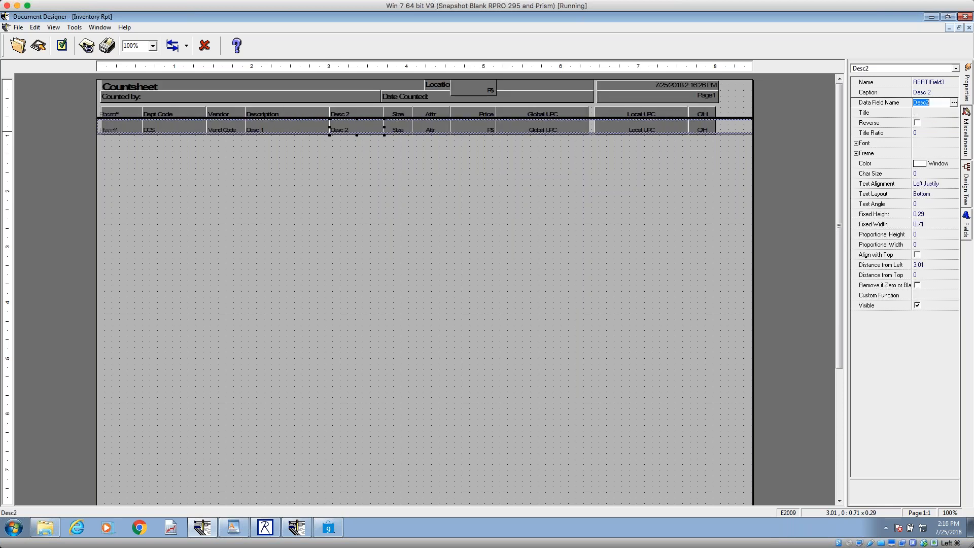
click(954, 102)
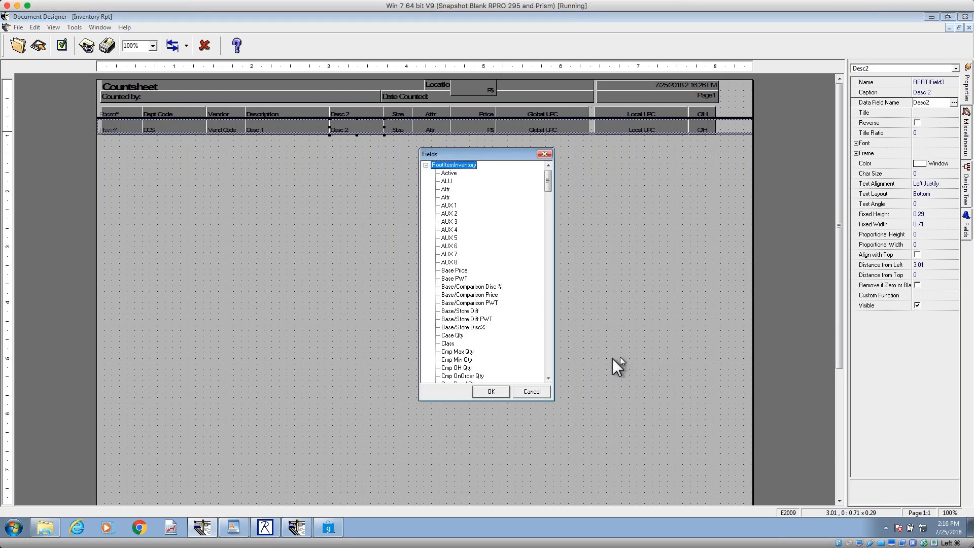
click(548, 363)
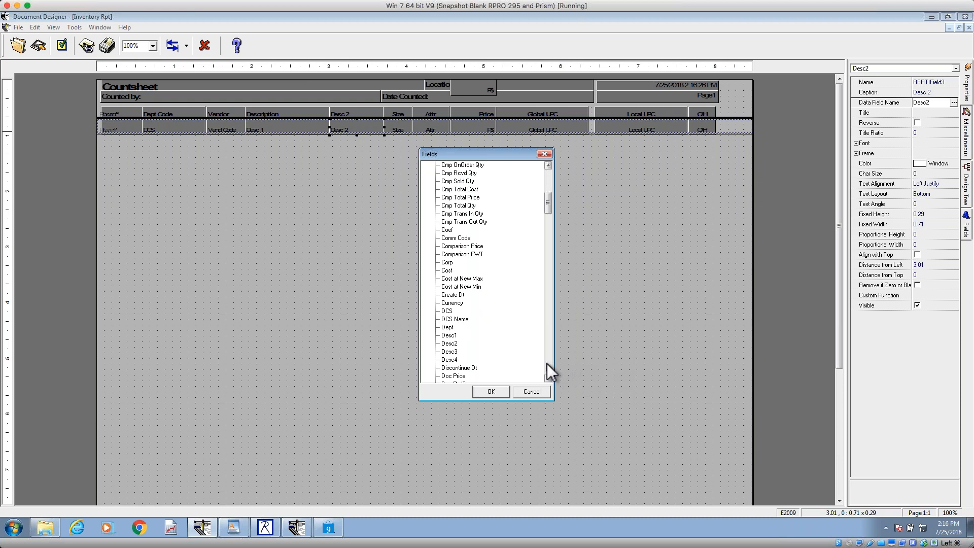
click(449, 344)
click(487, 392)
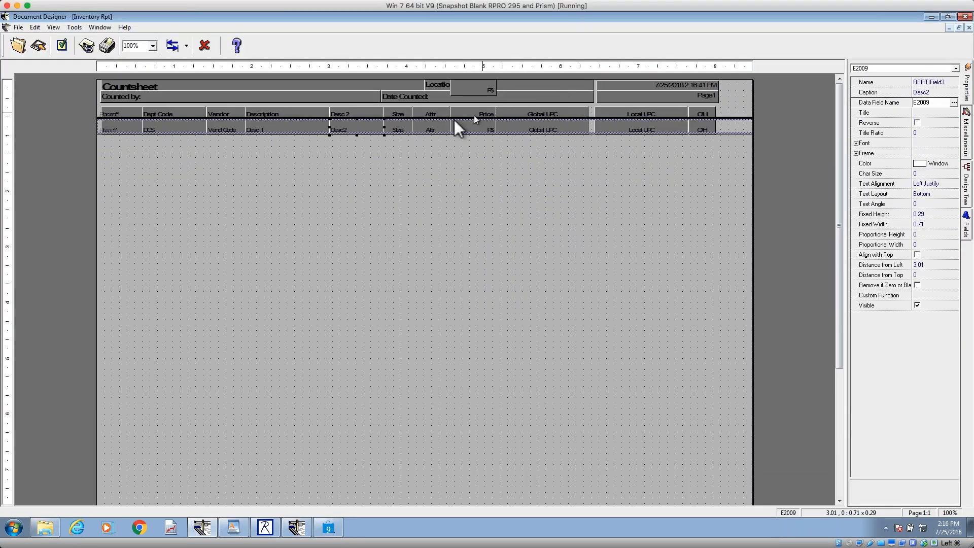
Step: Open the !WS40COL receipt design
click(18, 46)
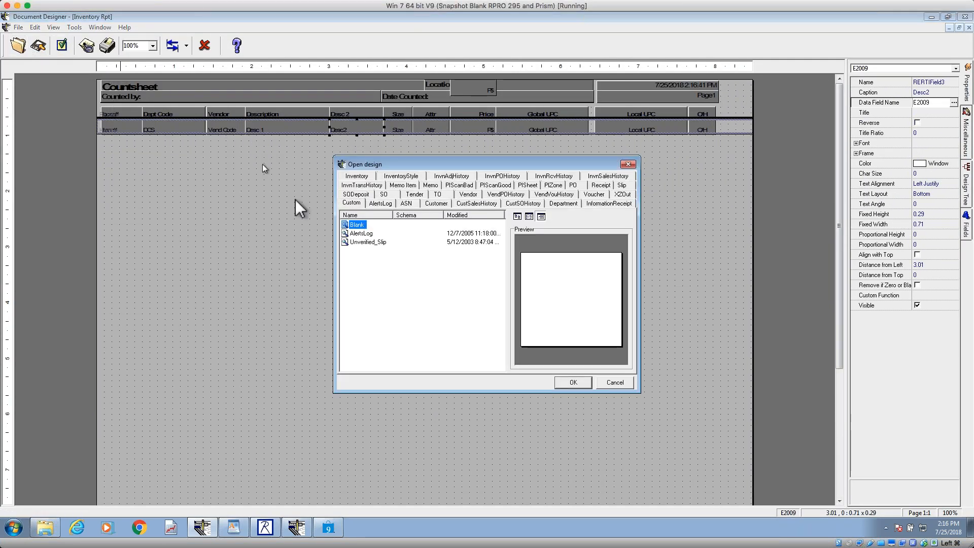
click(602, 186)
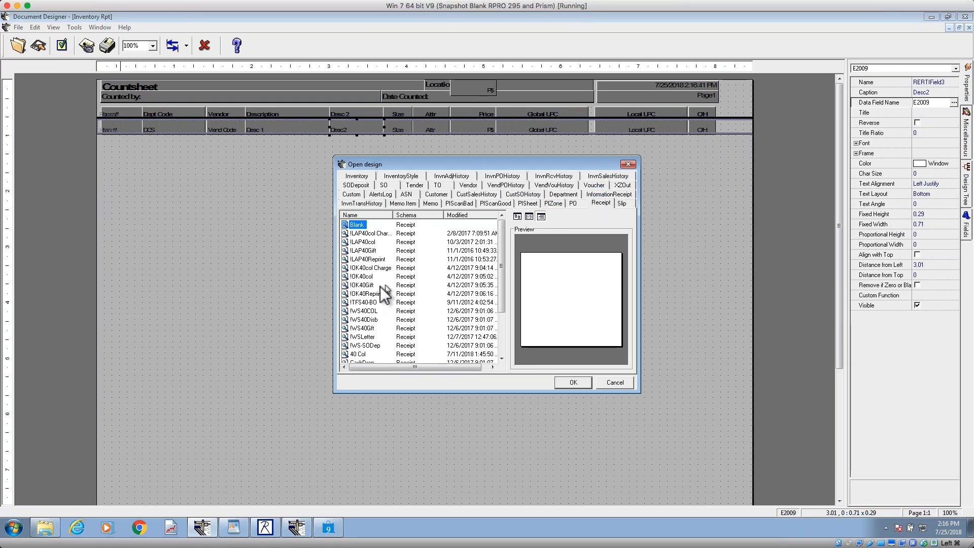
click(366, 312)
click(575, 385)
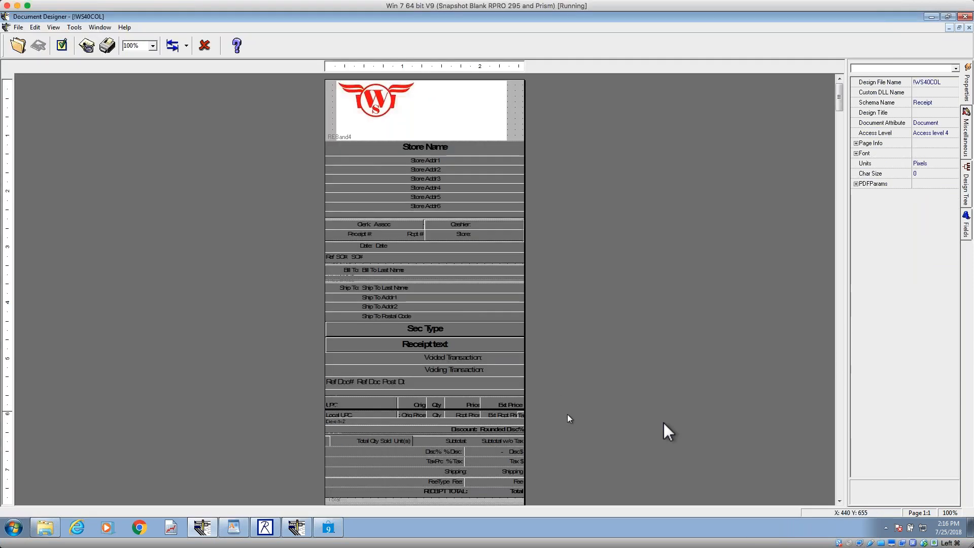
Step: Locate the receipt's Local UPC field in the design tree and inspect the properties of its parent band, REBand28
click(840, 481)
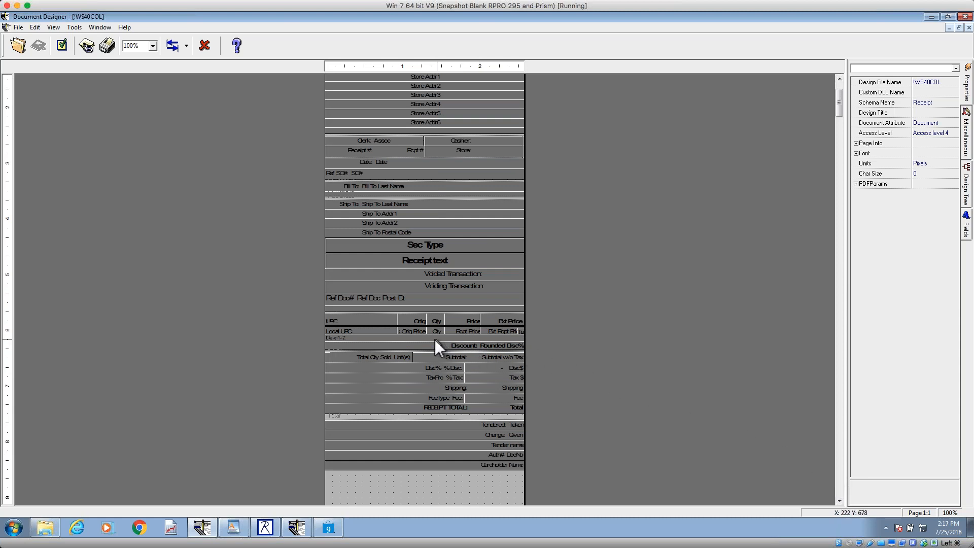
click(383, 331)
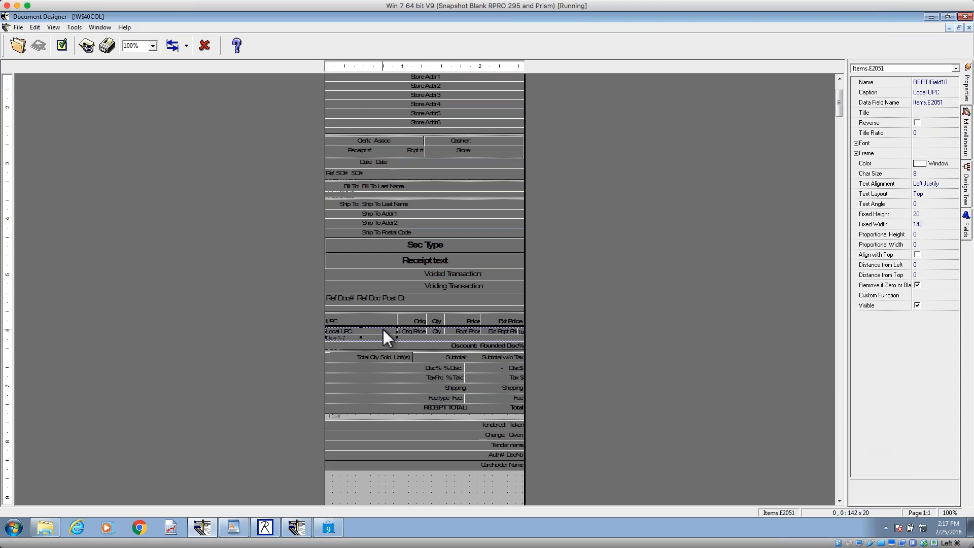
click(969, 189)
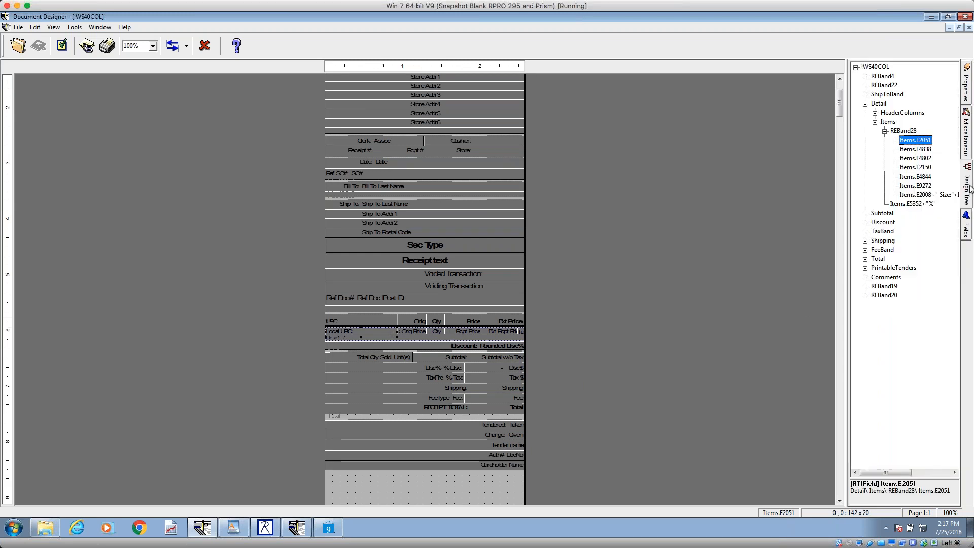
click(904, 132)
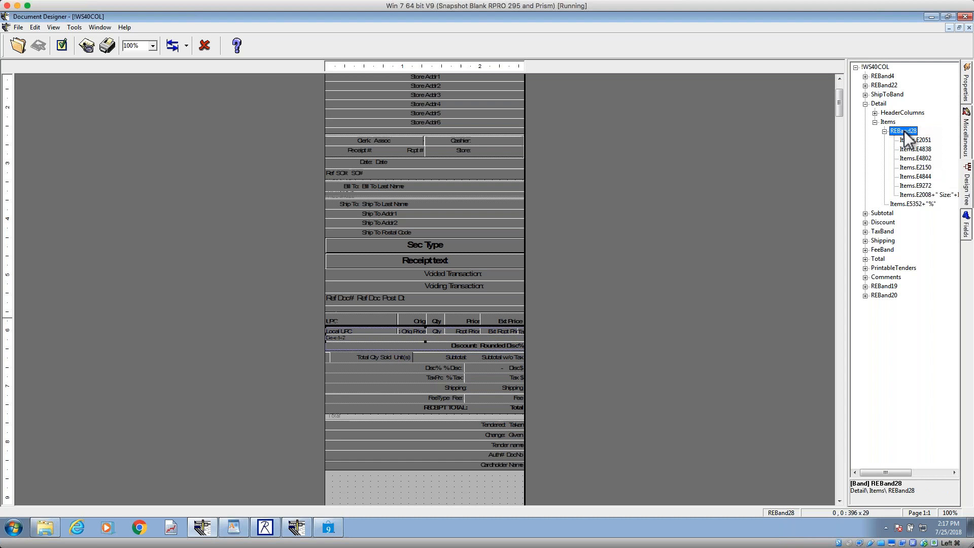
click(969, 90)
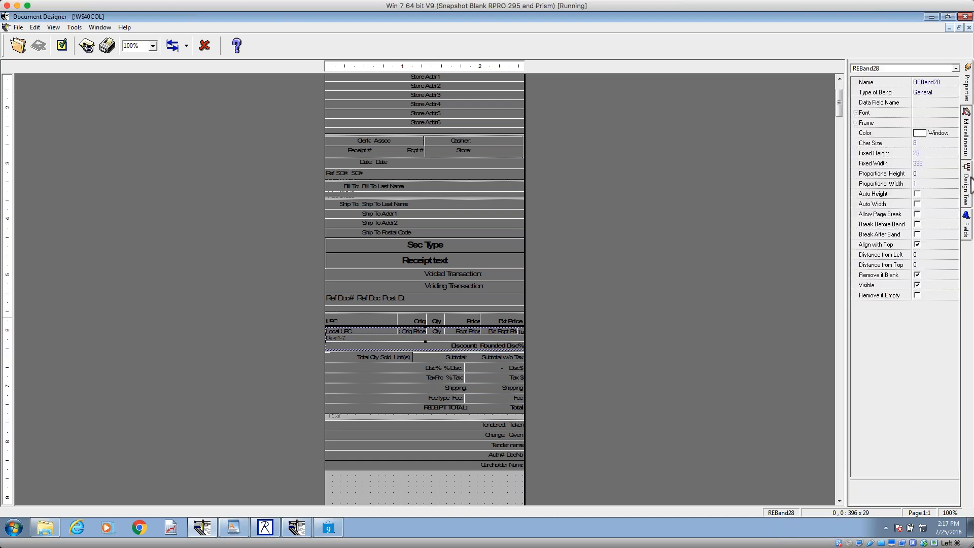
Step: Inspect the Items detail band's properties and its available data fields, and close the field list without changes
click(967, 185)
click(888, 122)
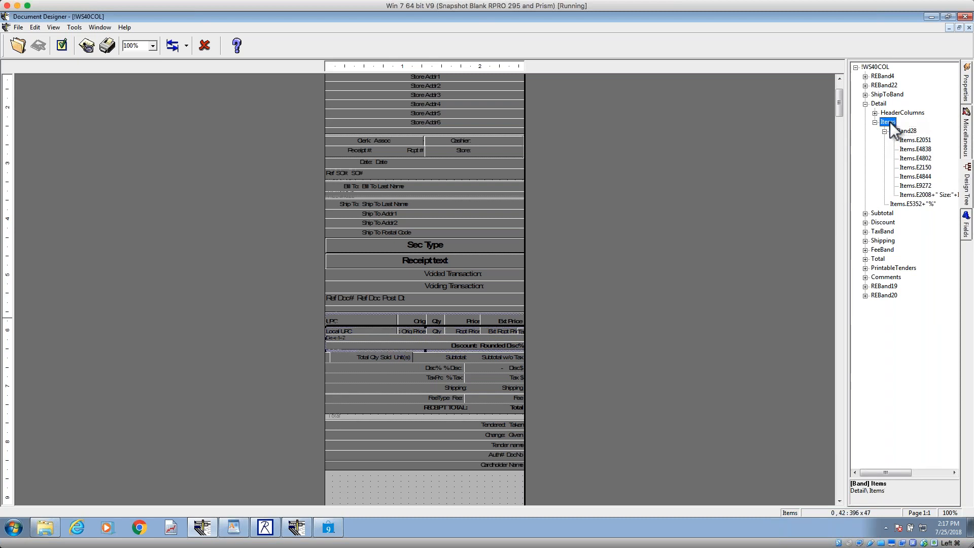
click(968, 91)
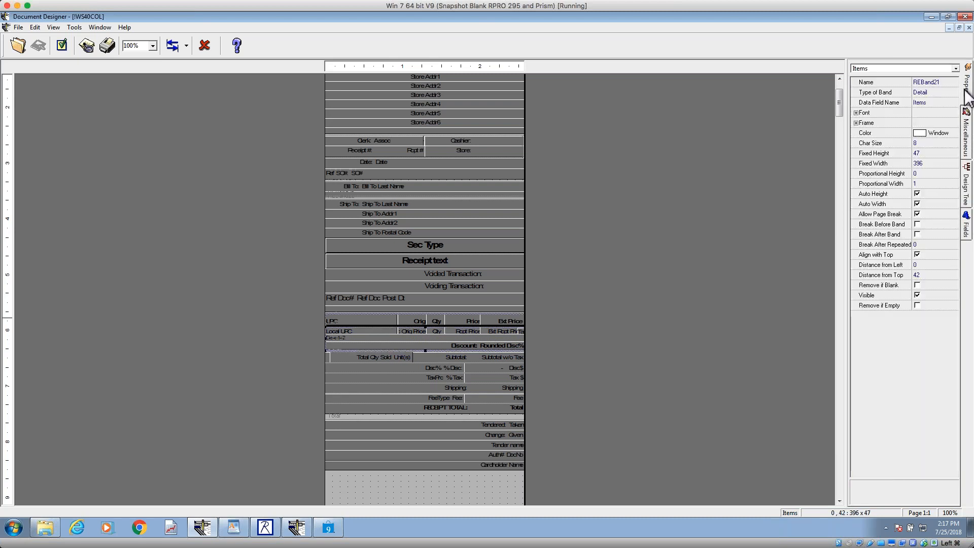
click(925, 102)
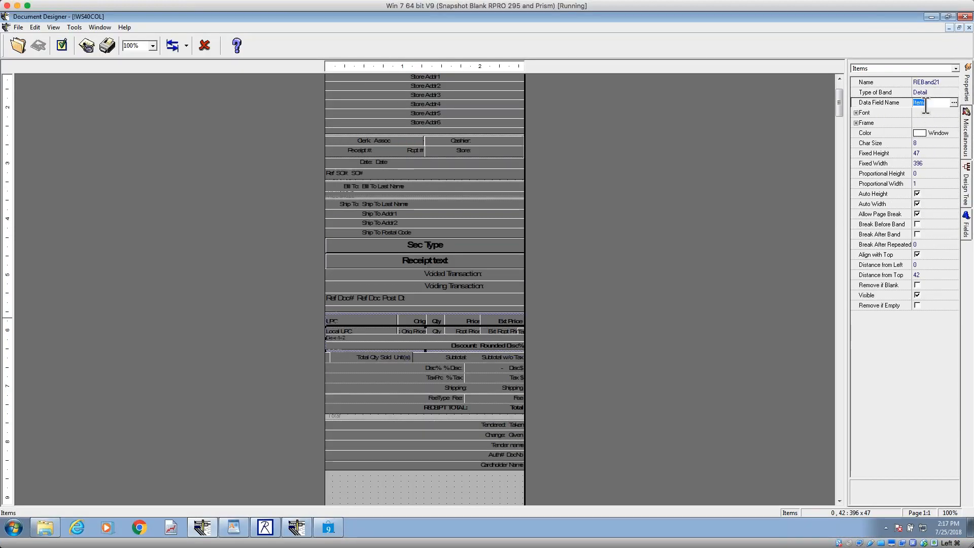
click(954, 103)
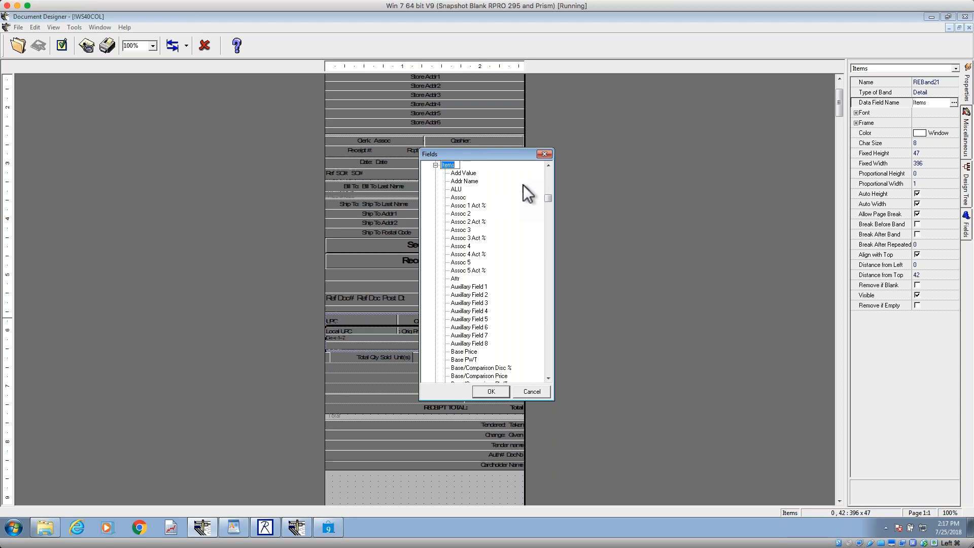
click(544, 154)
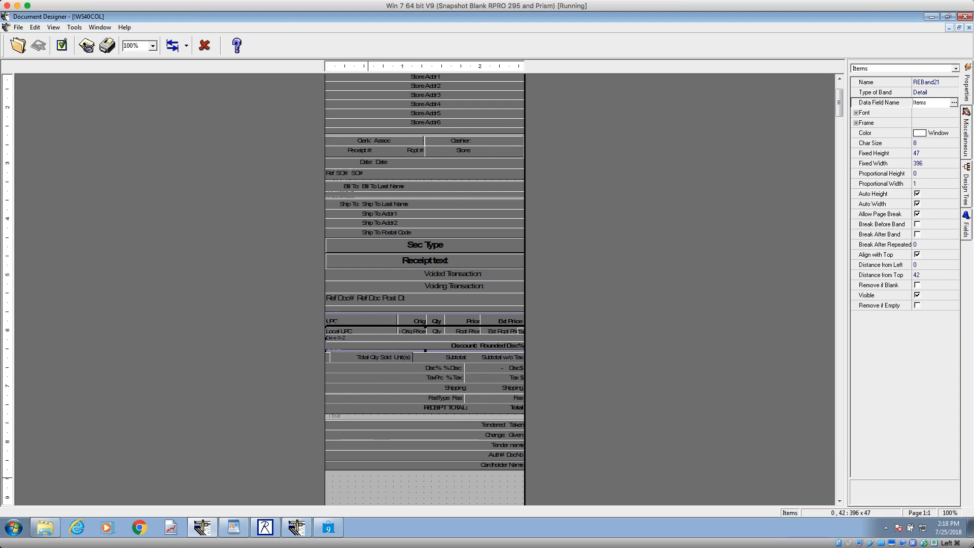
Step: Check the Doc Designer topics in the WordPad outline, and return to the Countsheet design at full size
click(235, 531)
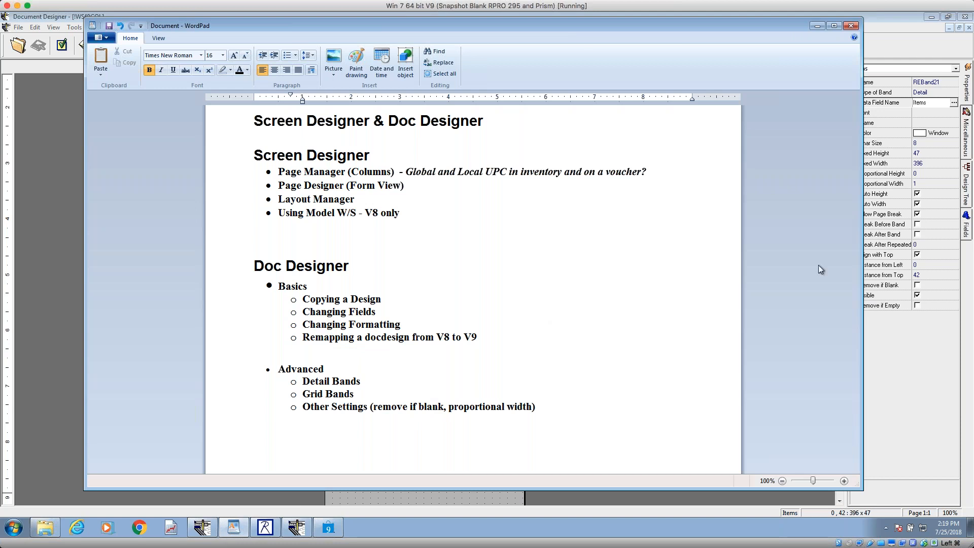
click(819, 26)
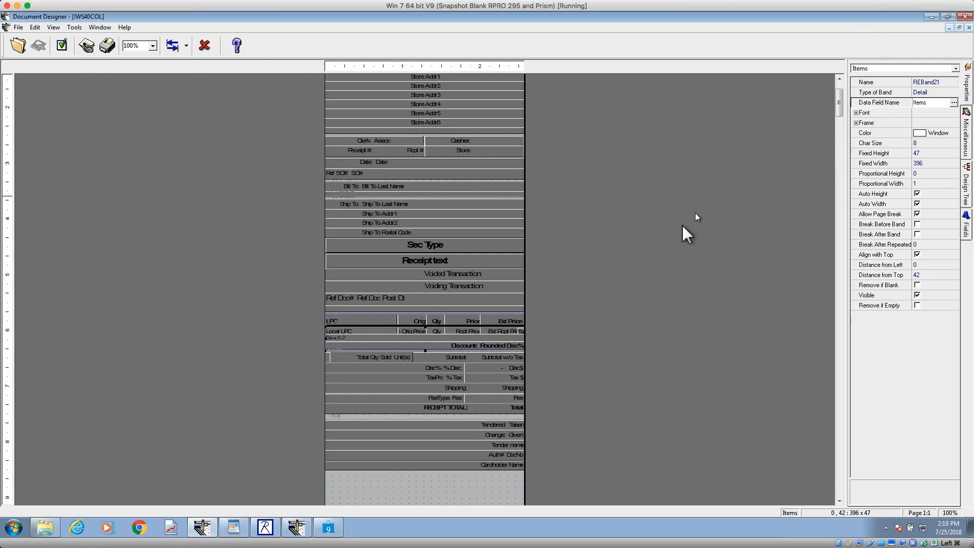
click(949, 28)
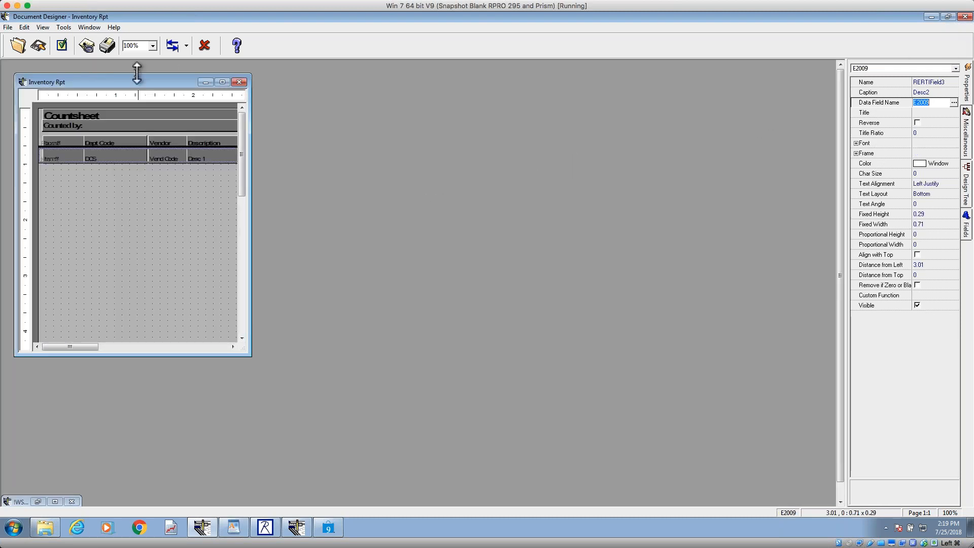
click(221, 81)
Step: Inspect the font options of the Desc 1 detail field in the Countsheet design, and expand its font and frame properties
click(298, 127)
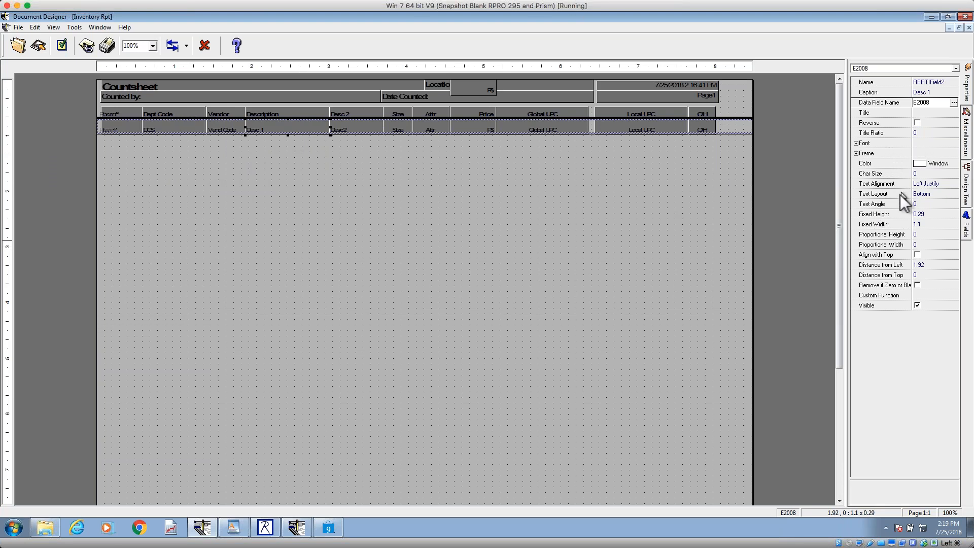
click(936, 144)
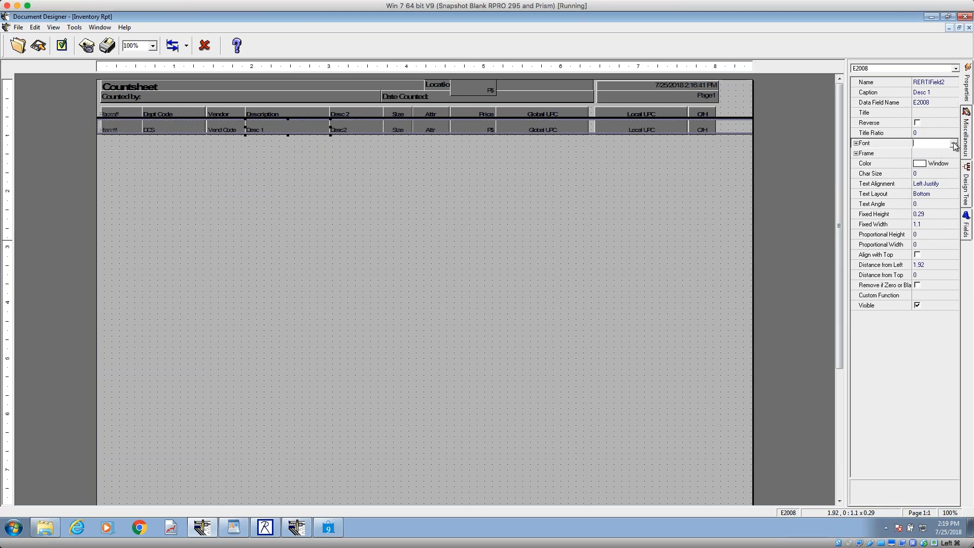
click(954, 143)
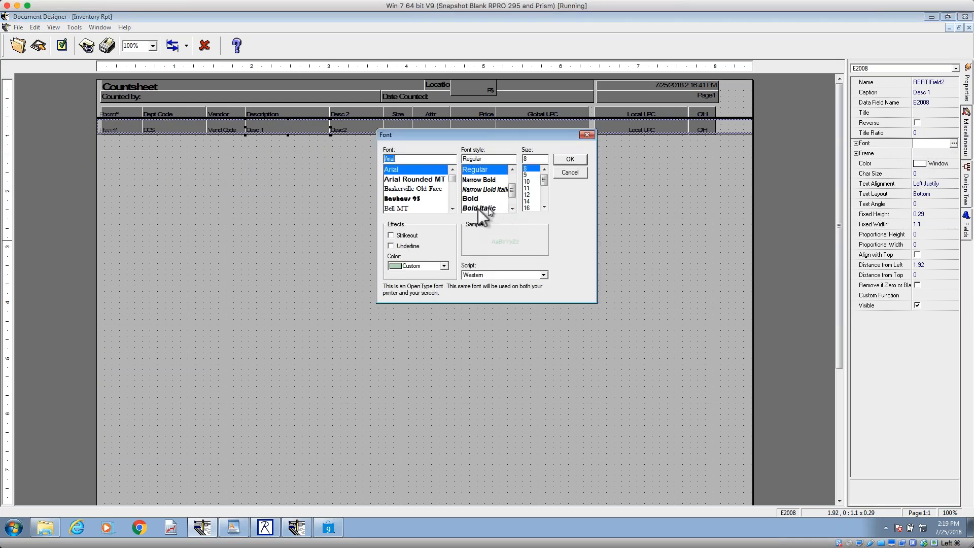
click(587, 134)
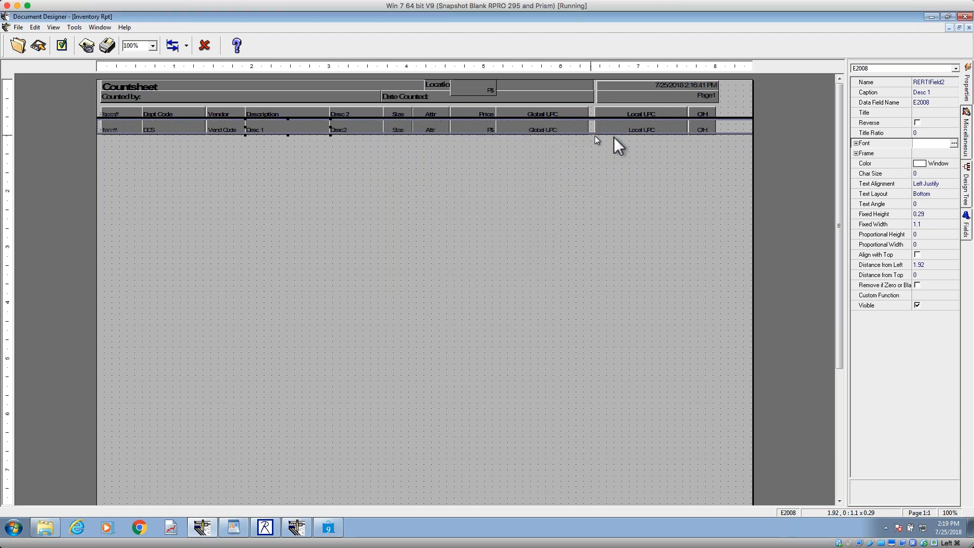
click(857, 145)
click(856, 194)
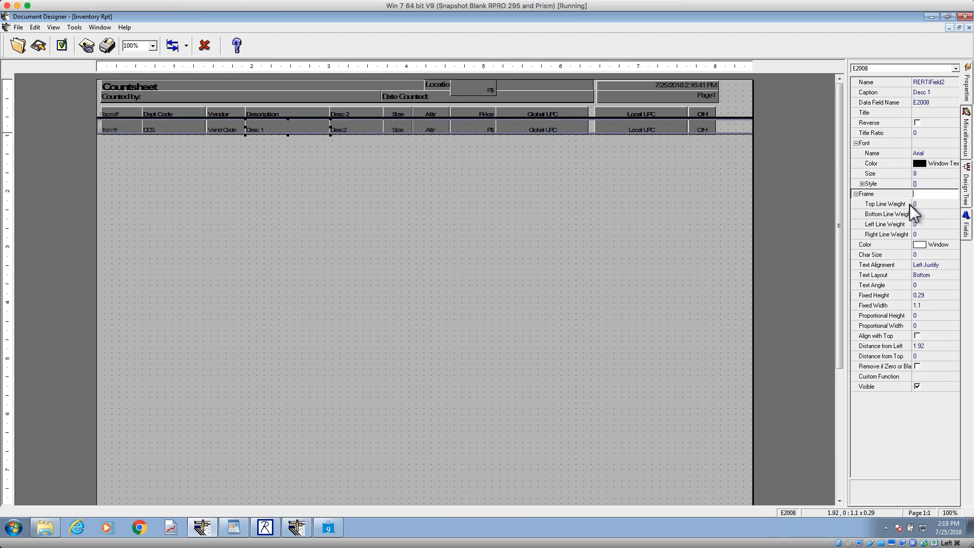
Step: Set the Desc 1 detail field's font to Bernard MT Condensed at size 11
click(937, 173)
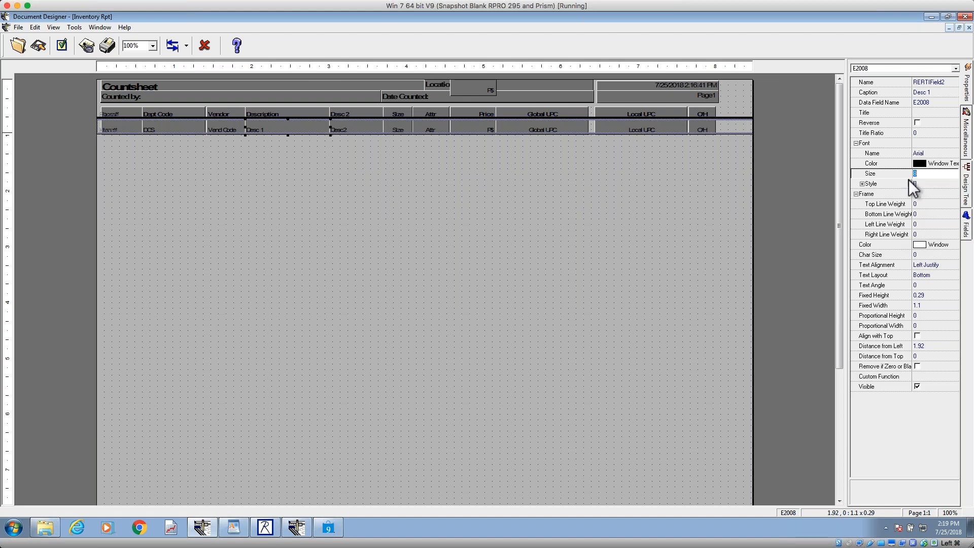
click(937, 144)
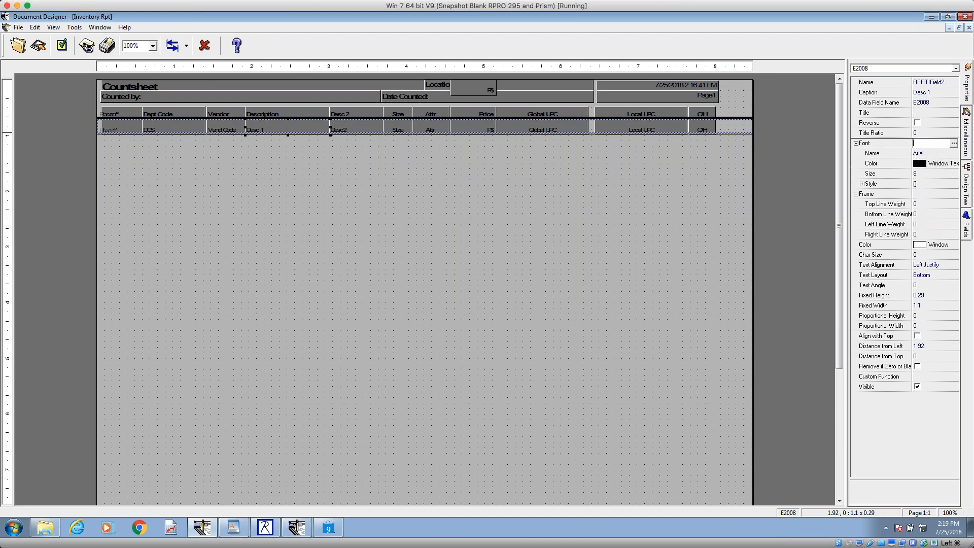
click(954, 143)
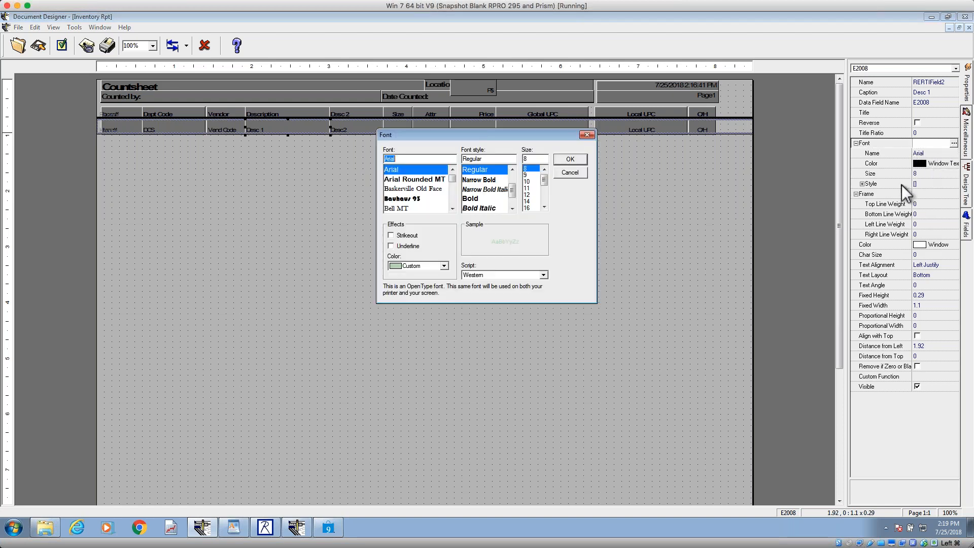
click(452, 208)
click(452, 209)
click(452, 208)
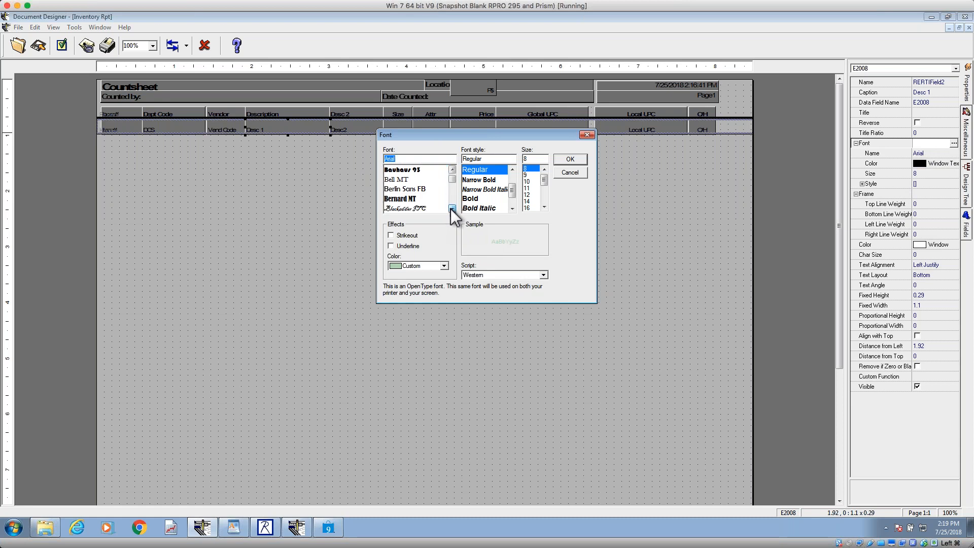
click(409, 200)
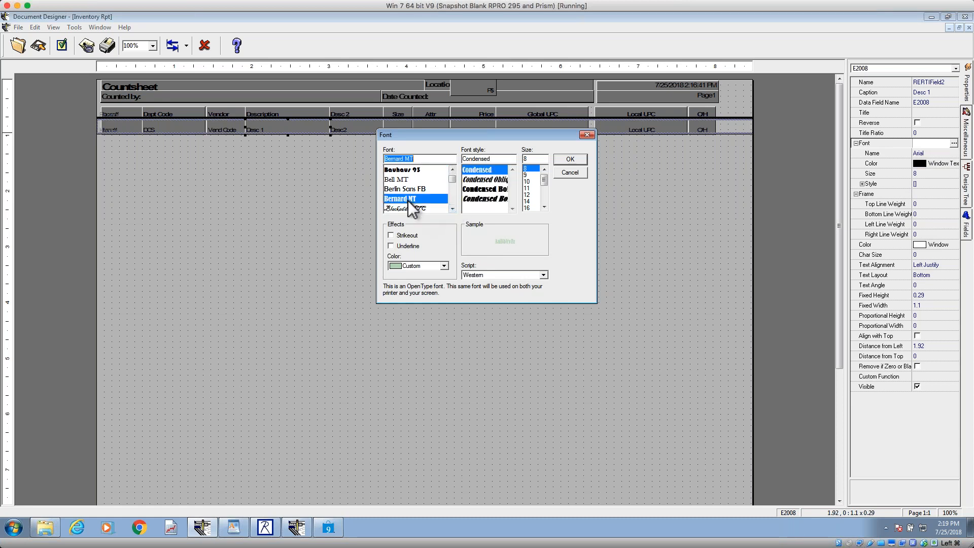
click(528, 188)
click(580, 162)
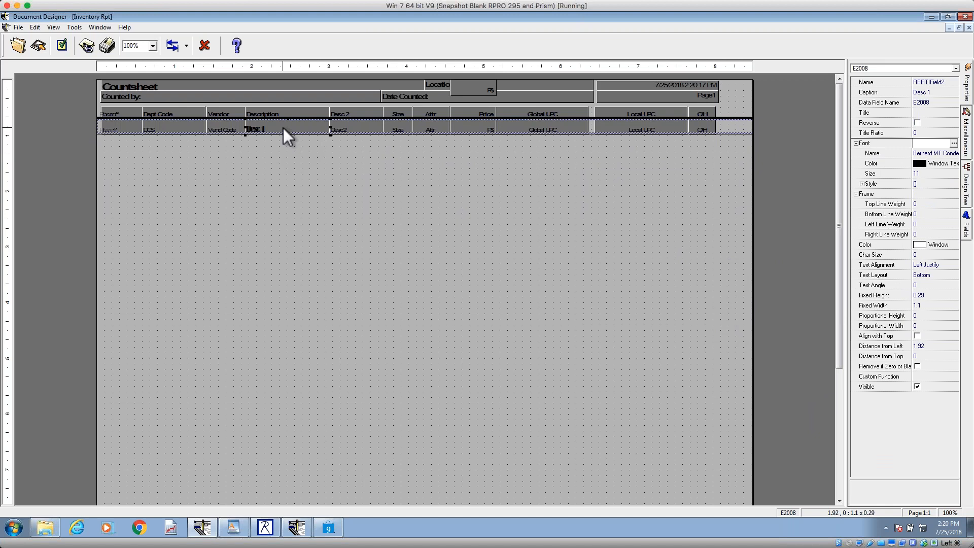
Step: Set the Desc 1 detail field's right frame line weight to 1, and check the Header band's bottom line weight
click(726, 127)
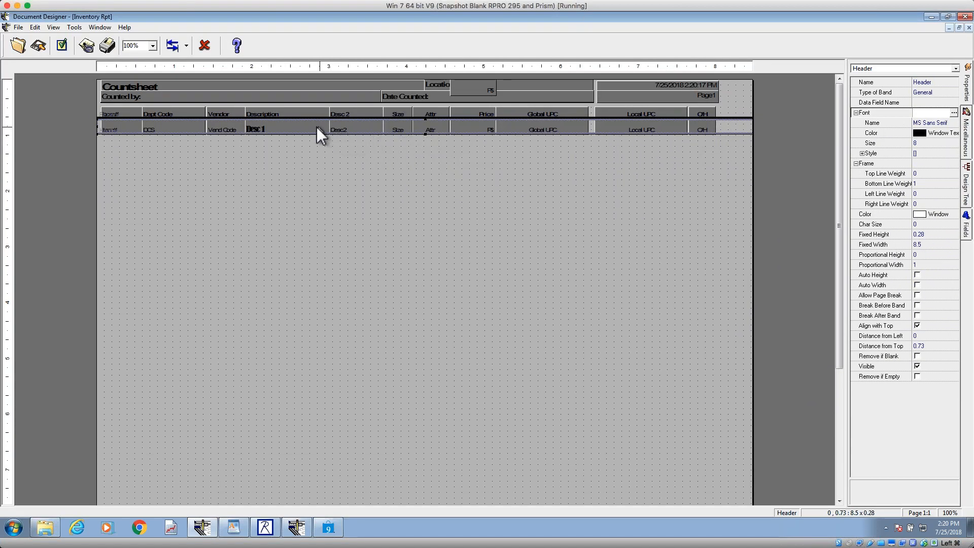
click(305, 122)
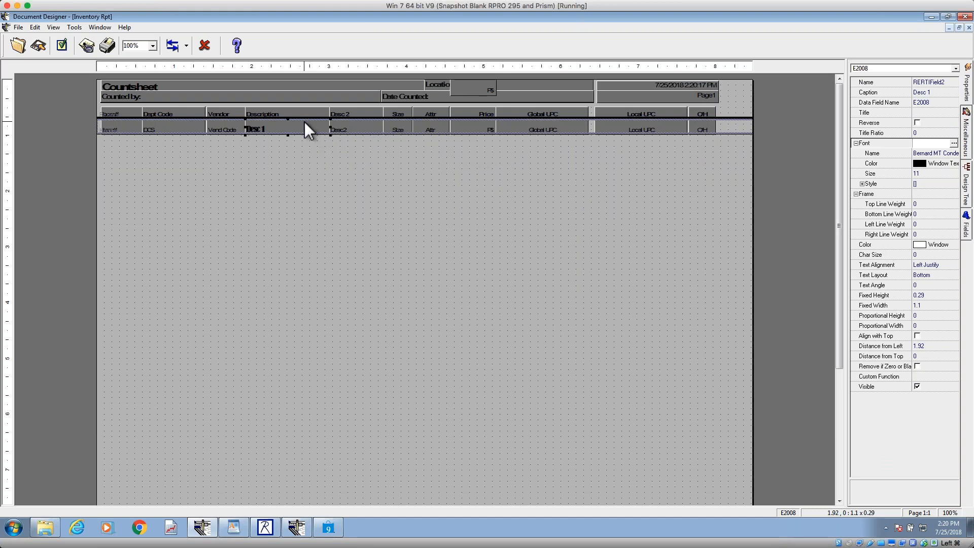
click(887, 202)
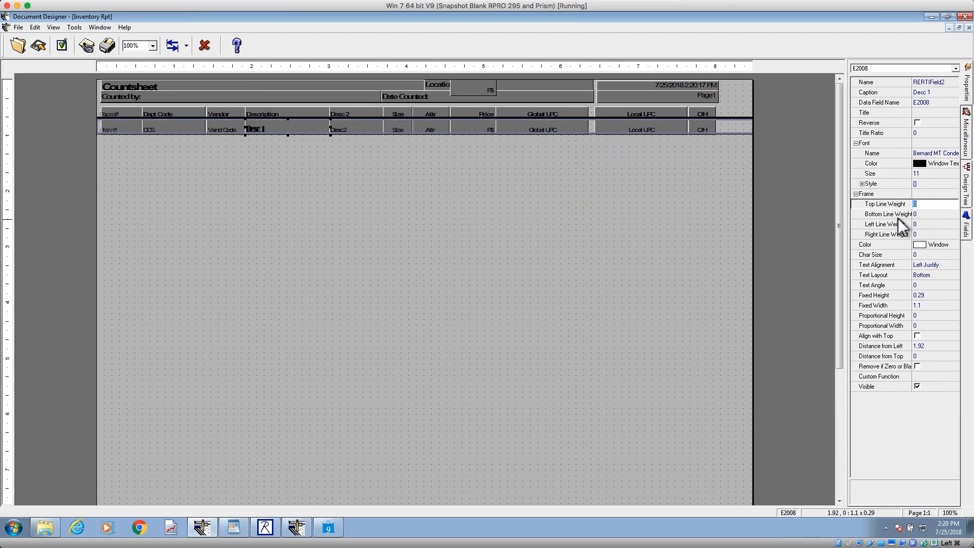
click(925, 234)
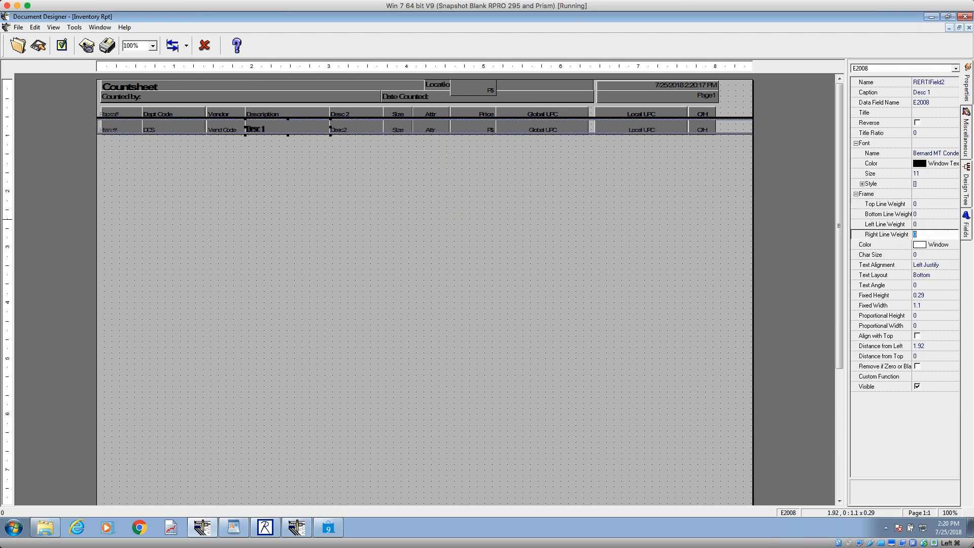
text(1)
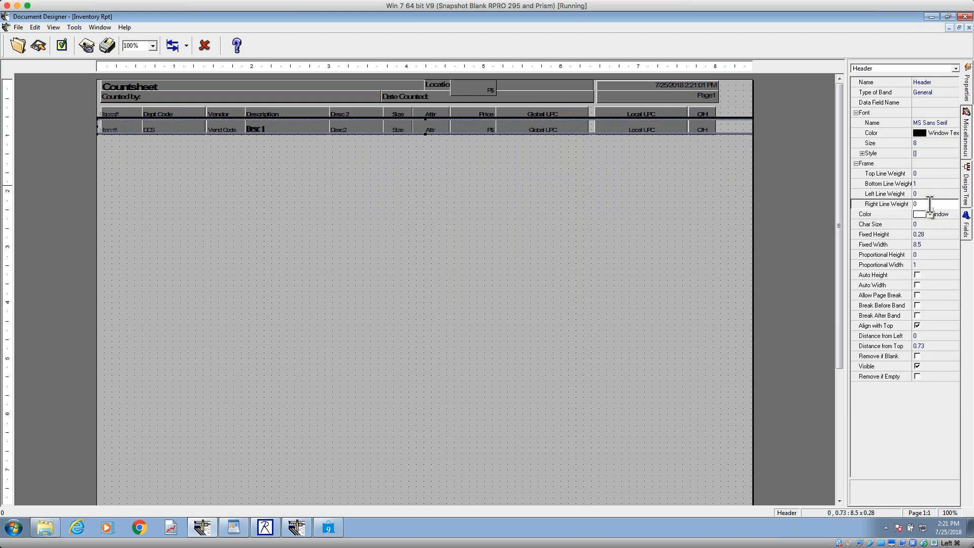
click(922, 183)
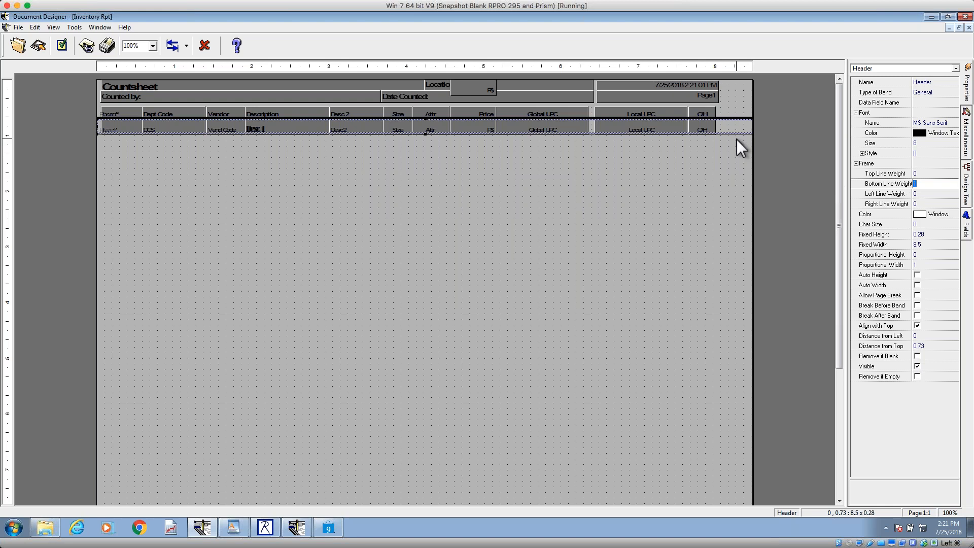
Step: Set the font of the Desc 1 and Desc2 detail fields together to Arial Regular size 8, and save the design
click(361, 128)
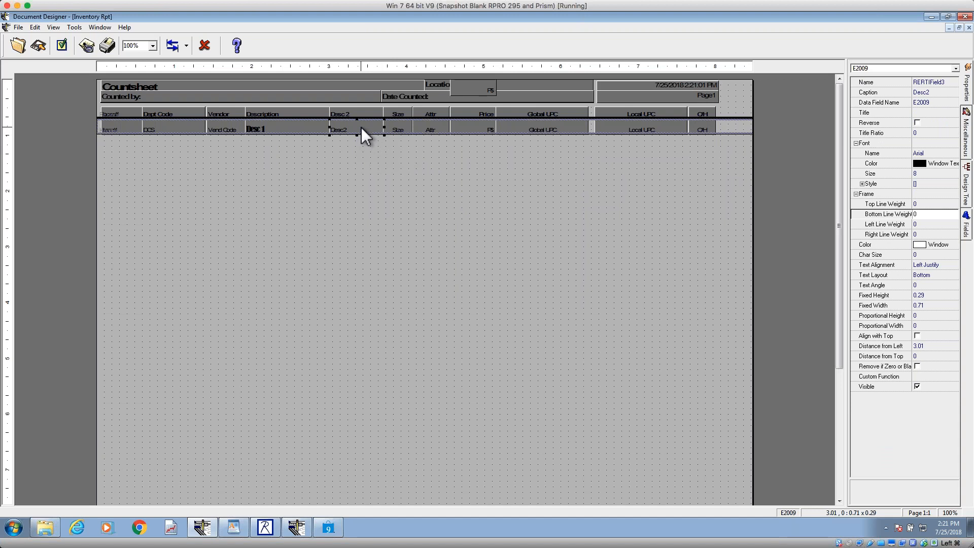
shift+click(311, 128)
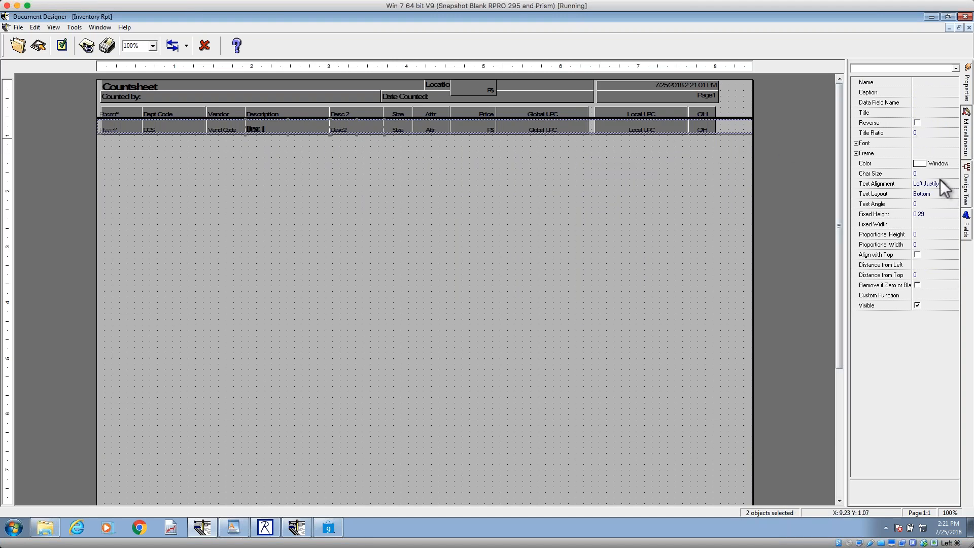
click(949, 144)
click(954, 144)
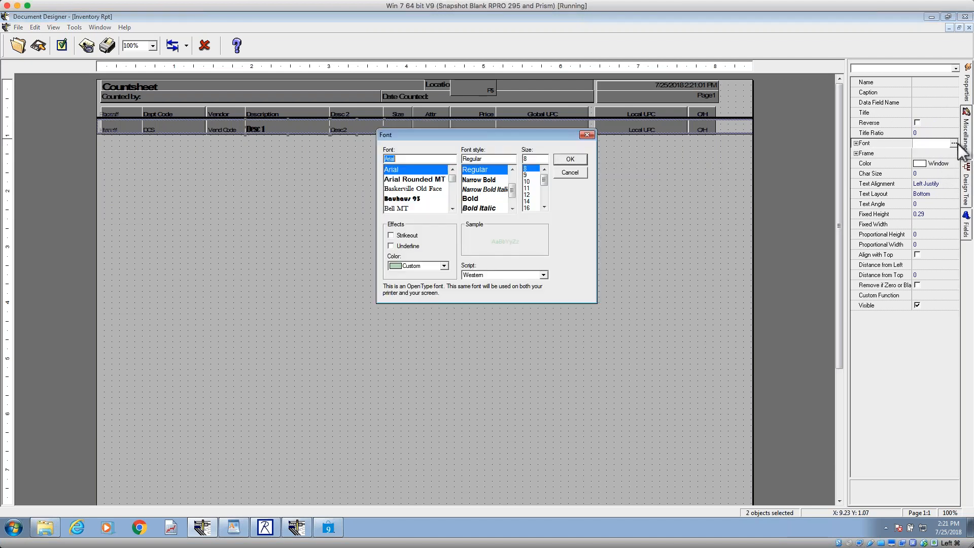
key(Return)
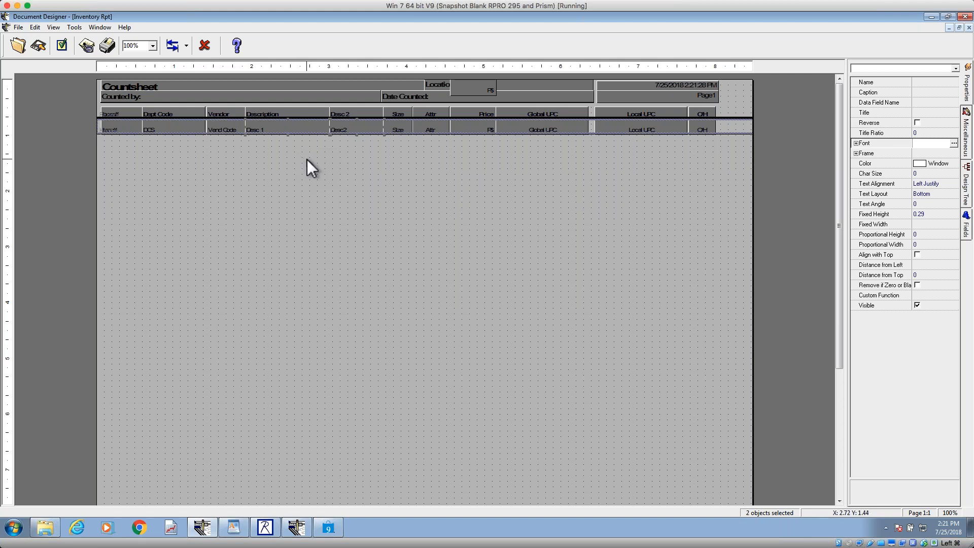
click(279, 128)
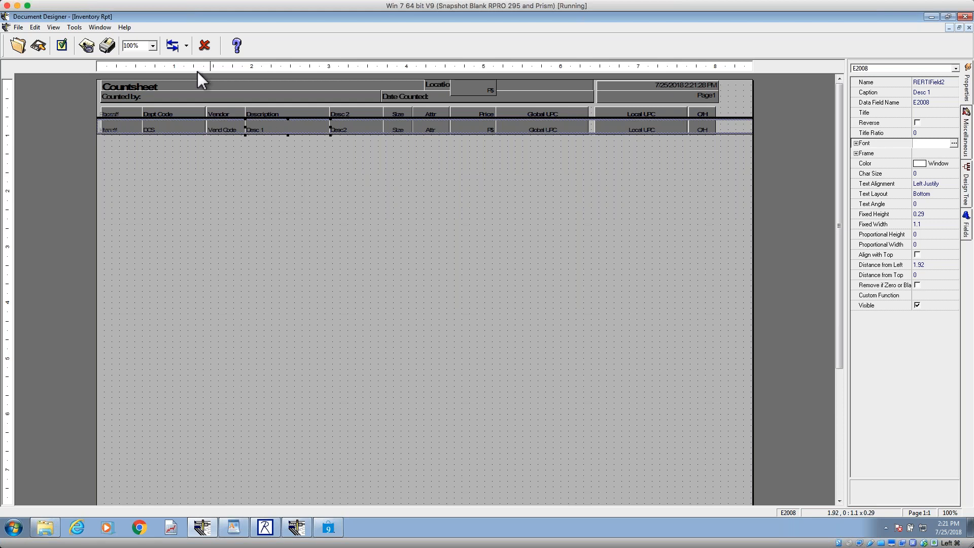
click(38, 46)
Step: Switch to the Retail Pro inventory and preview the Countsheet document for the selected record
click(328, 528)
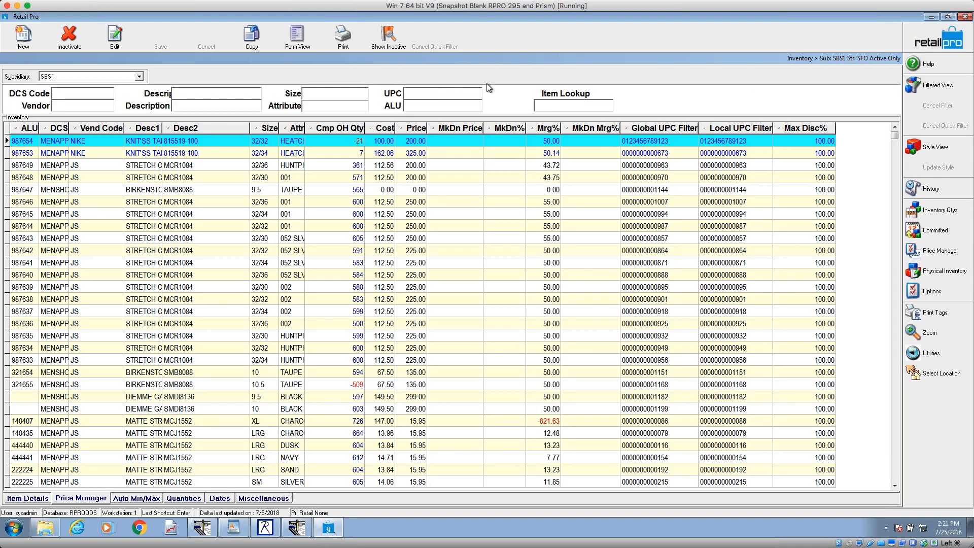
click(351, 43)
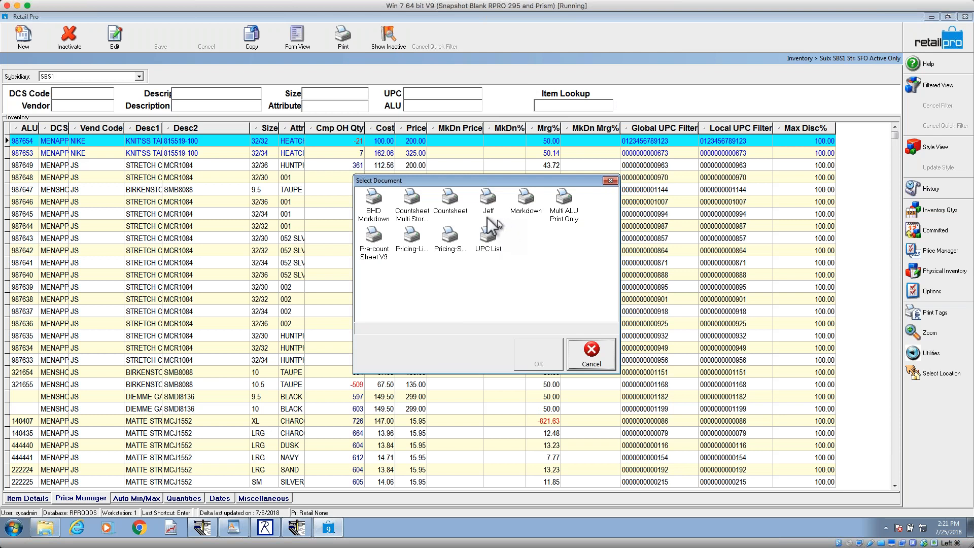
click(450, 201)
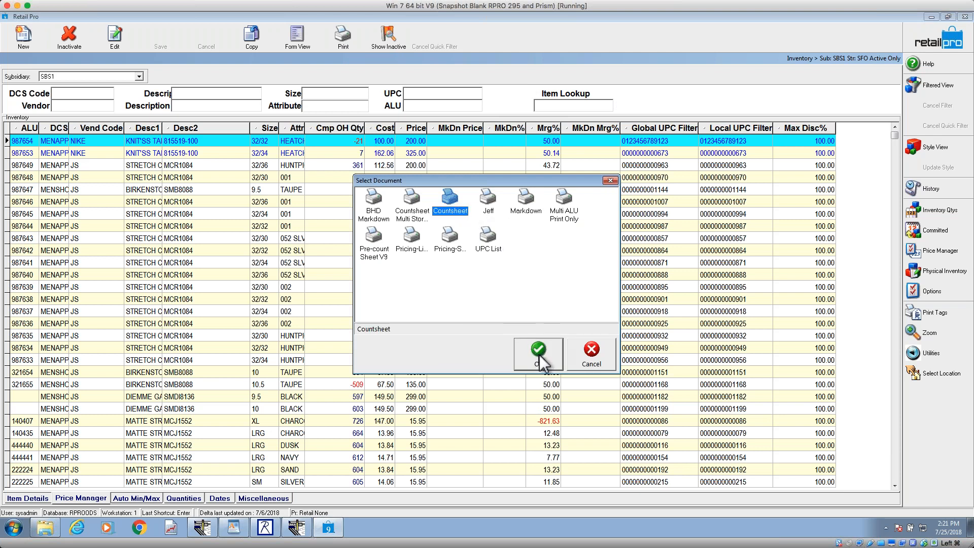
click(491, 246)
click(543, 355)
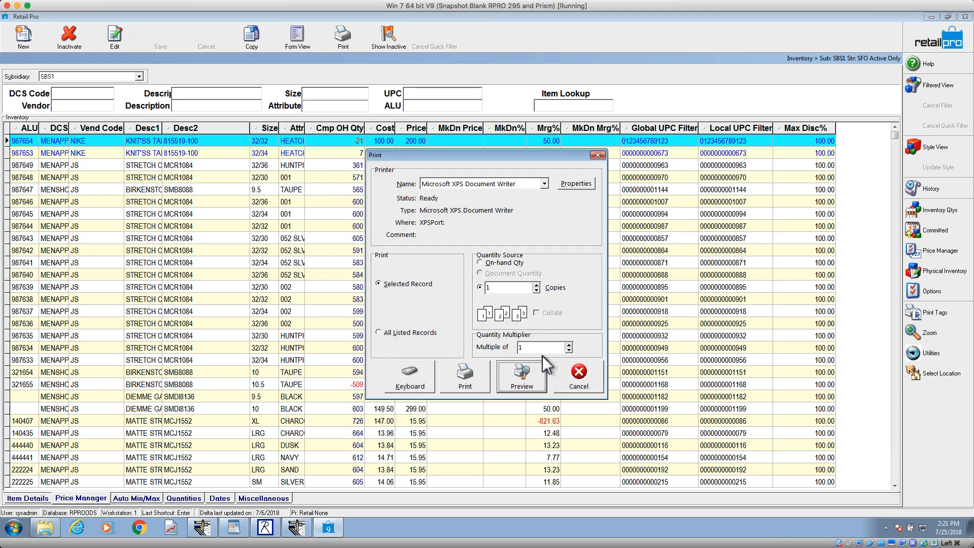
click(535, 376)
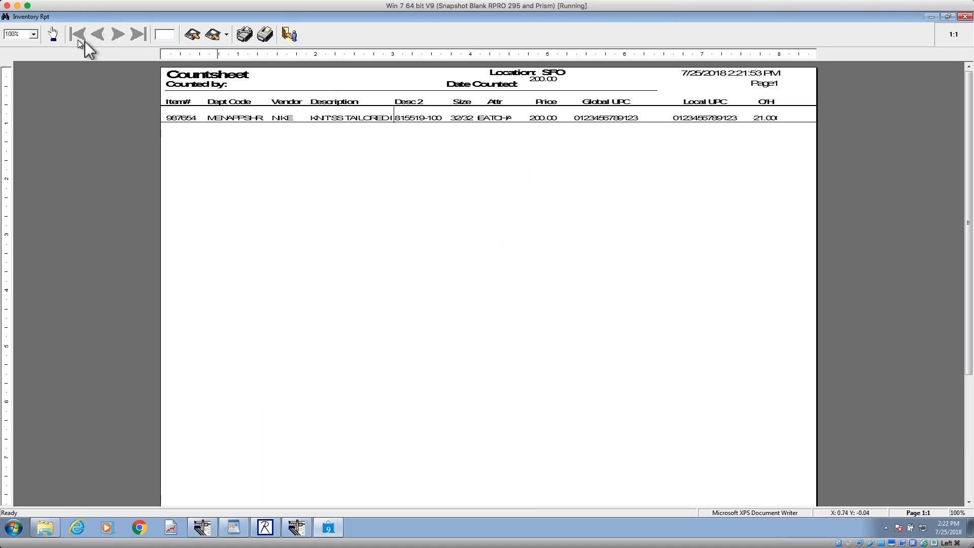
Step: Enlarge the Countsheet preview to 200% to examine the field divider line, and close it without saving the report
click(38, 33)
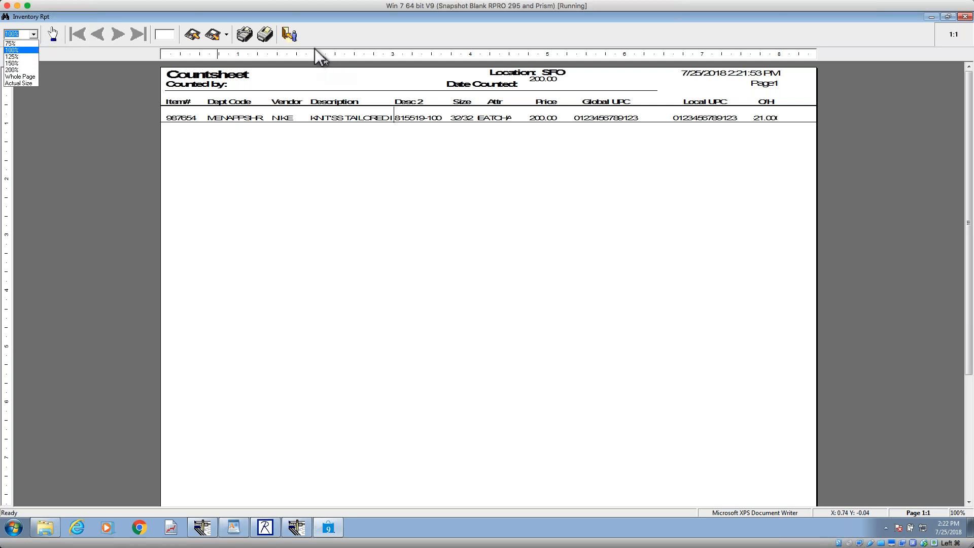
click(18, 70)
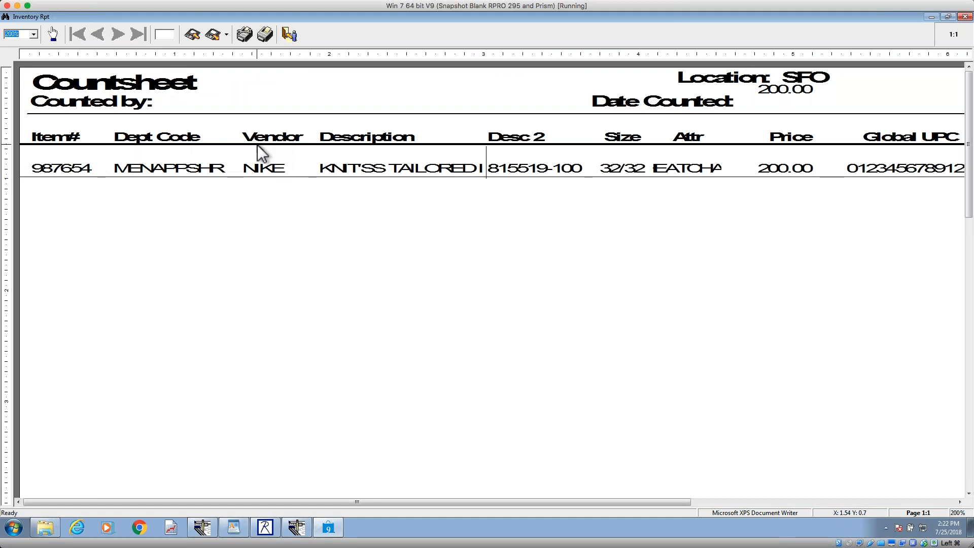
click(290, 36)
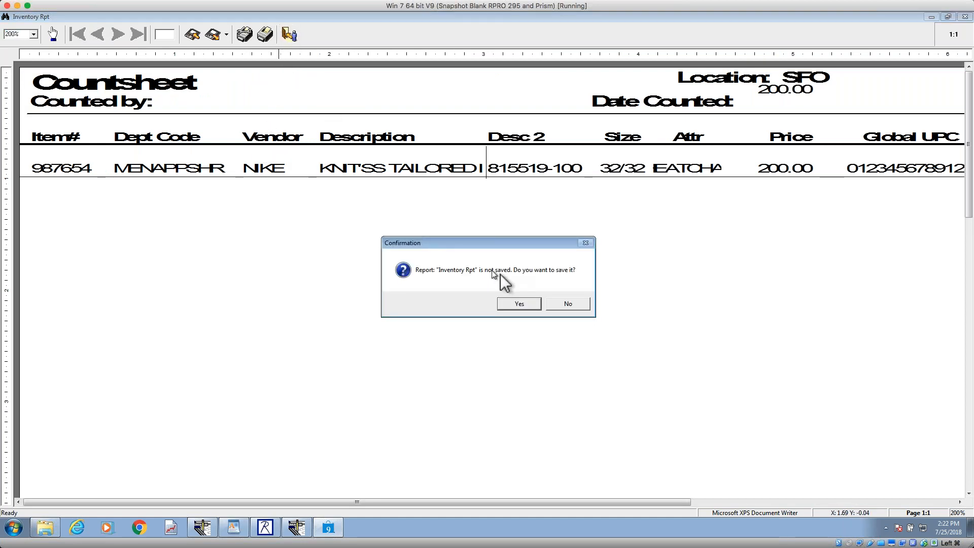
click(571, 302)
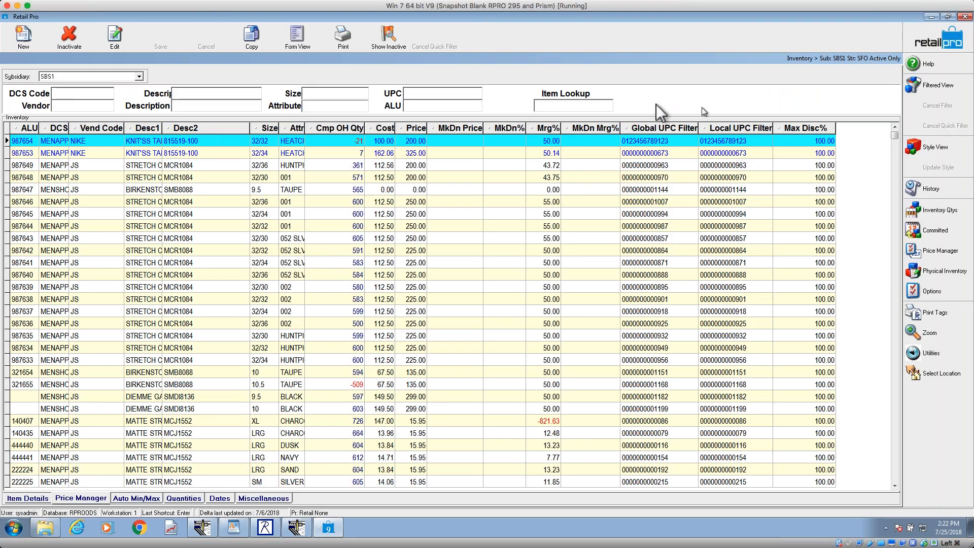
Step: Preview the Countsheet for all listed records, cutting the record processing short, and switch to the Document Designer window holding the Count Sheet design
click(343, 35)
click(487, 240)
click(532, 342)
click(431, 330)
click(518, 378)
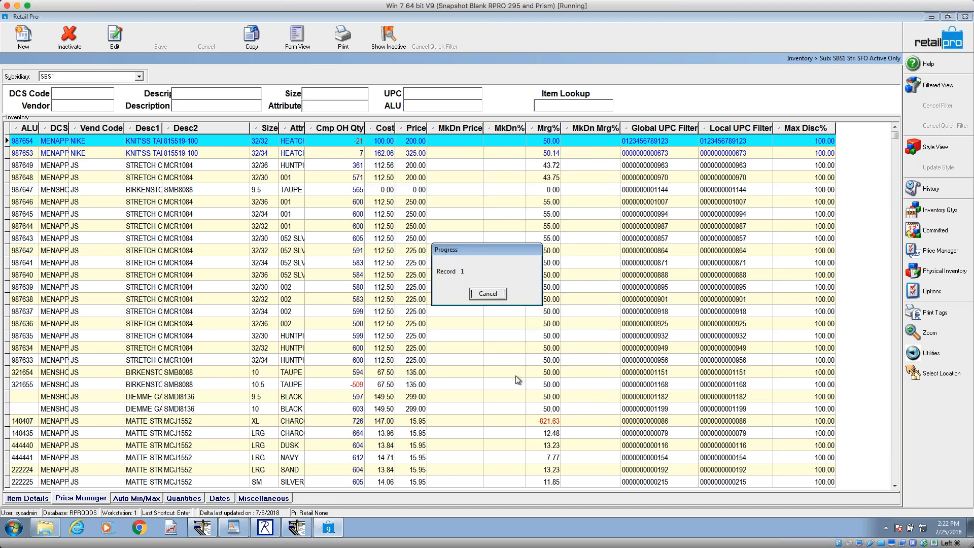
click(489, 295)
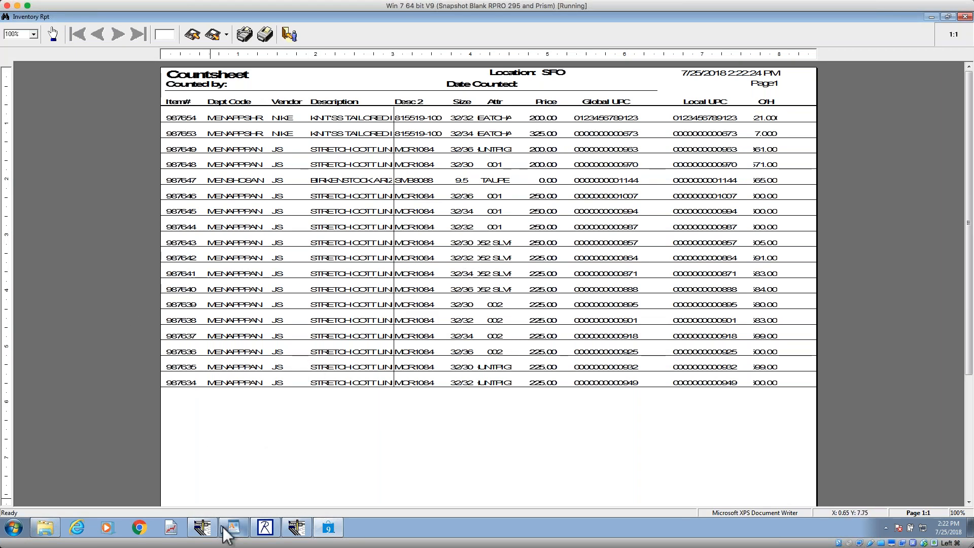
click(297, 527)
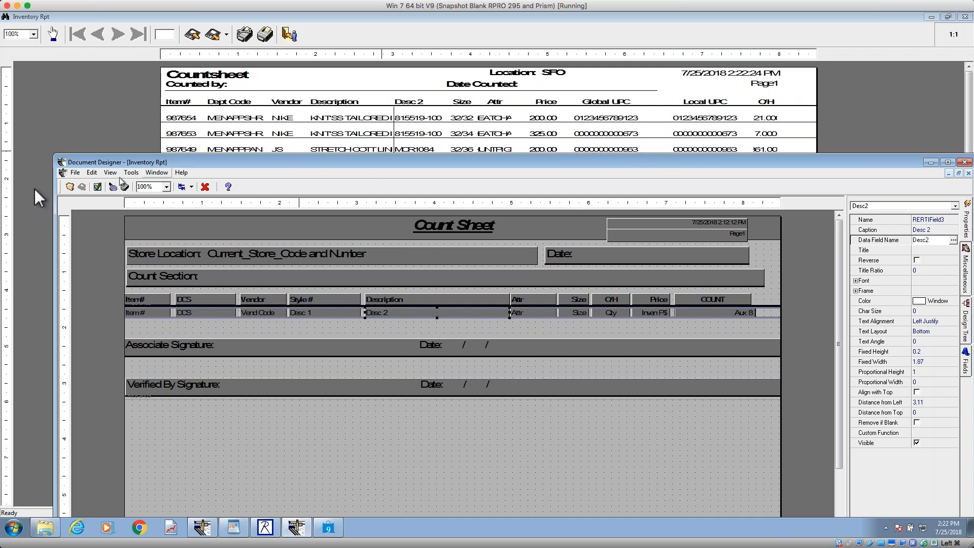
Step: Switch to the WordPad outline, highlight the remapping and Changing Formatting topics under Doc Designer basics, and minimize the outline
click(239, 528)
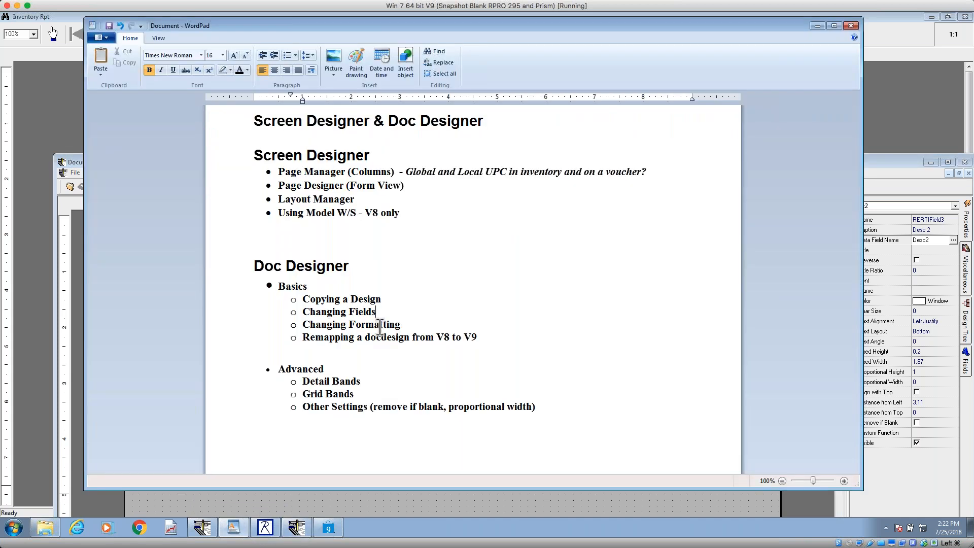
drag(491, 333, 304, 337)
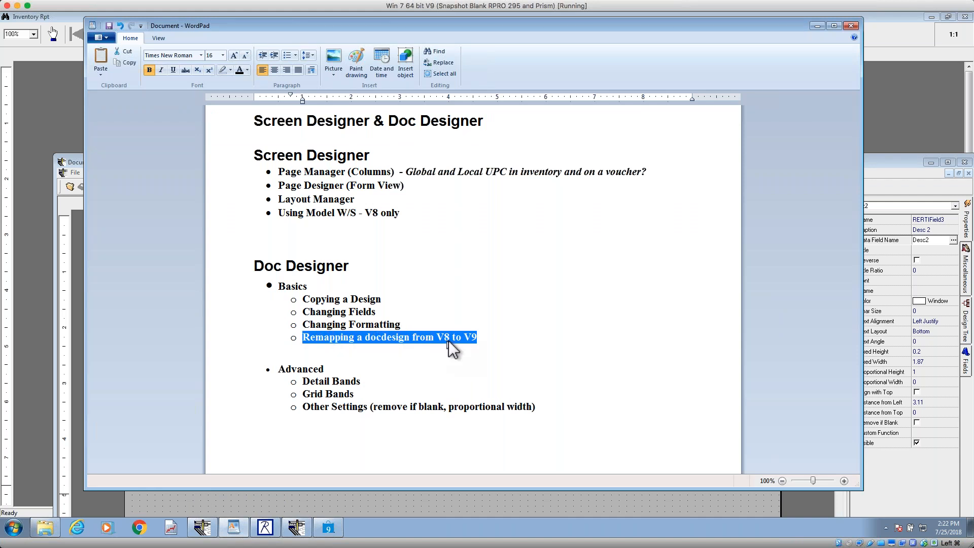
drag(412, 325, 293, 327)
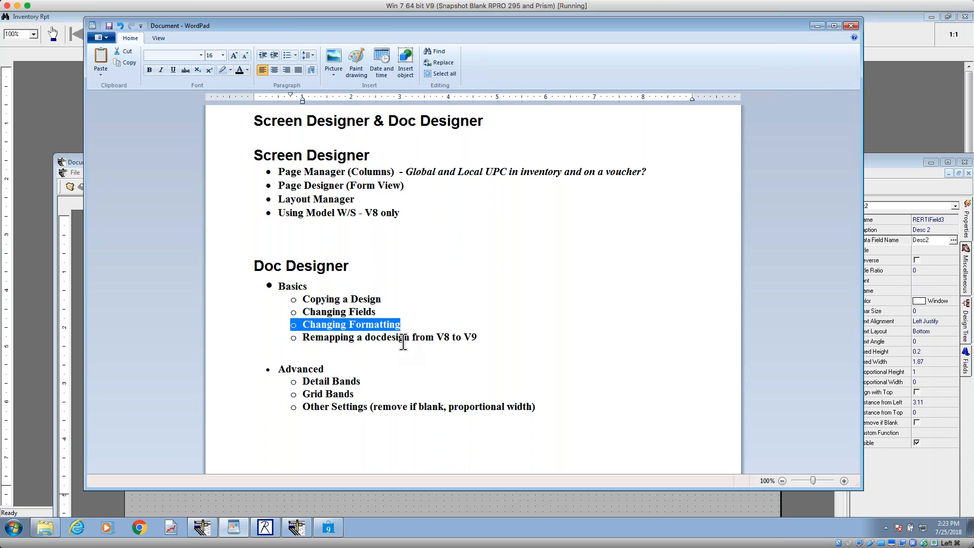
click(379, 376)
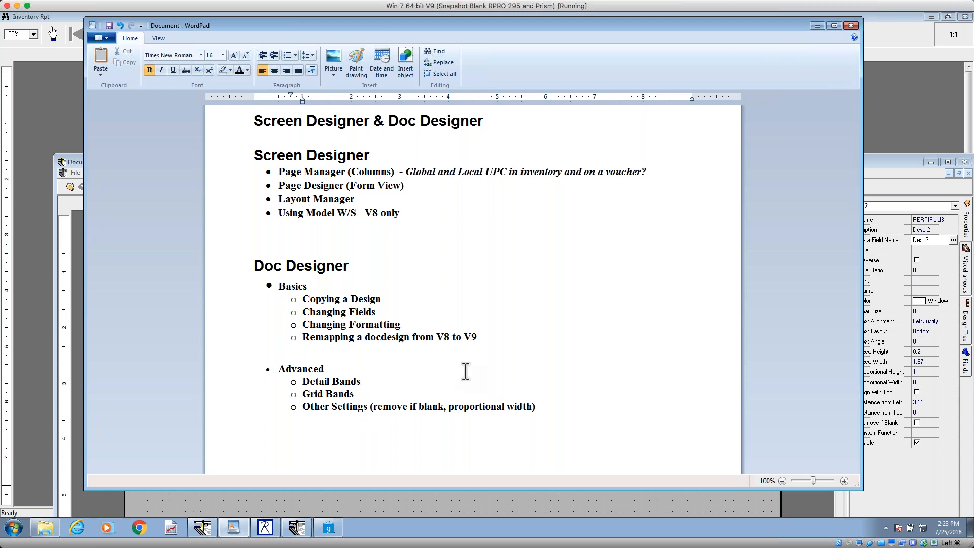
click(816, 26)
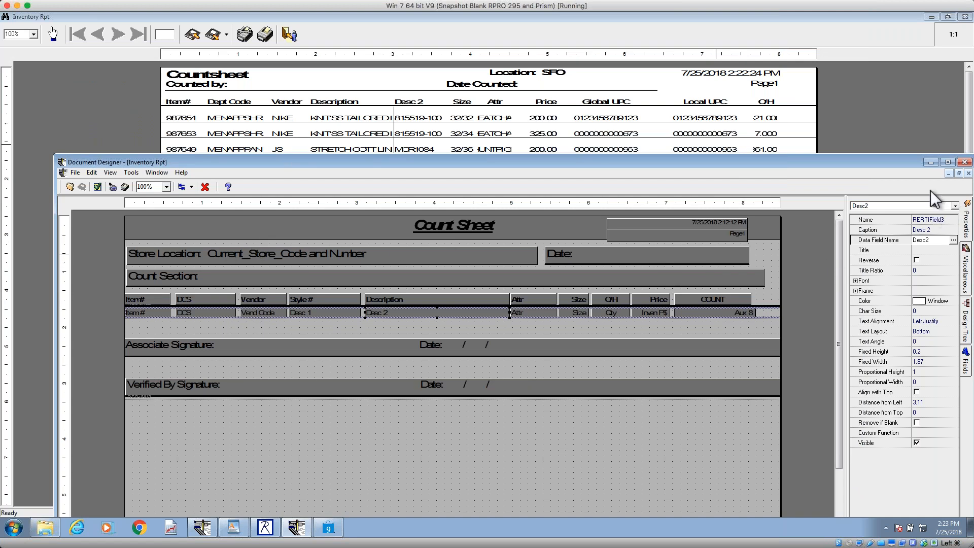
Step: Maximize the Document Designer, select the DCS header and detail field together, narrow both to 0.48 inches, and widen them back to 0.78 inches
click(948, 163)
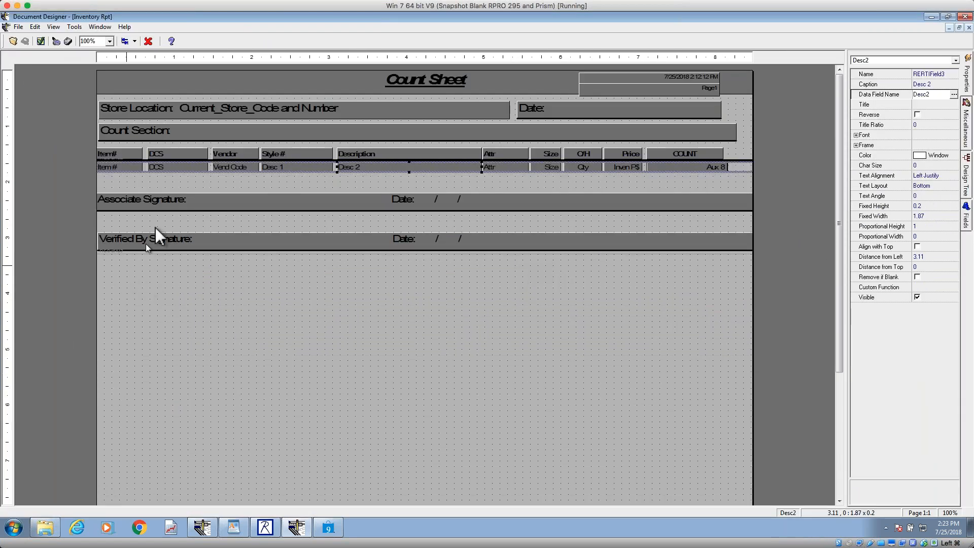
click(192, 155)
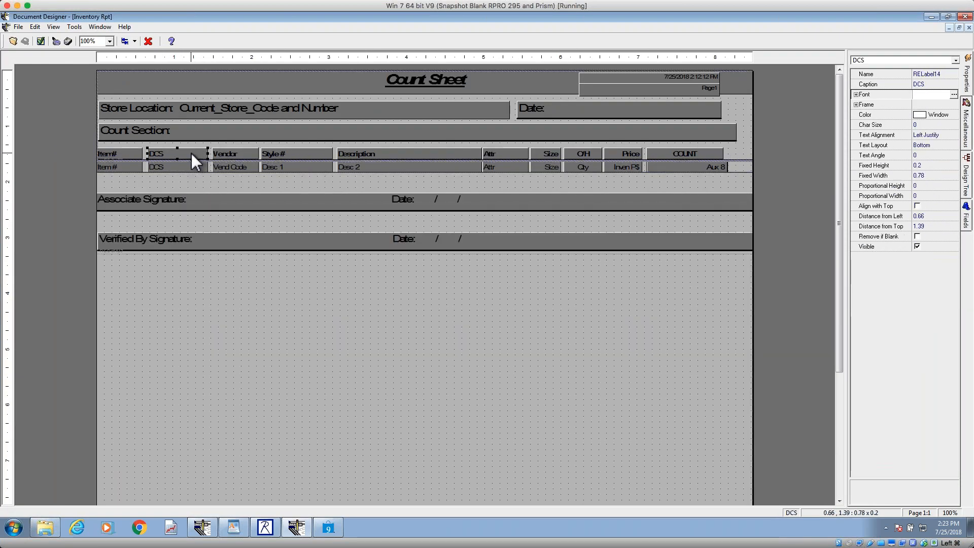
shift+click(183, 171)
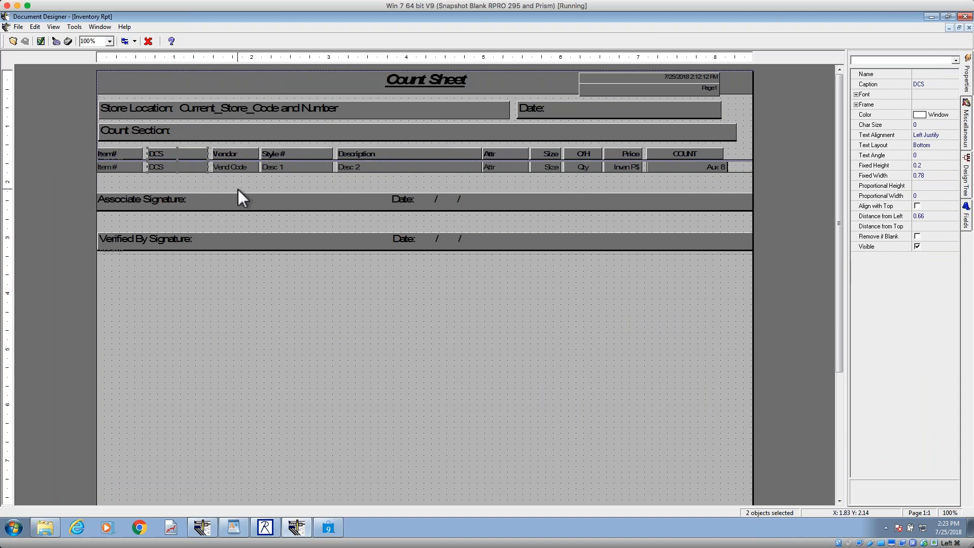
key(shift+Left)
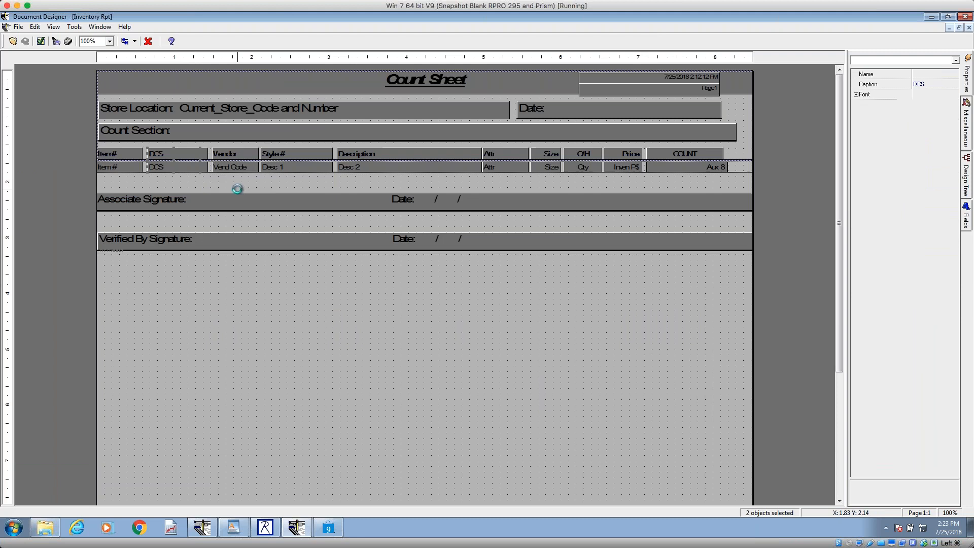
key(shift+Left)
key(shift+Left)
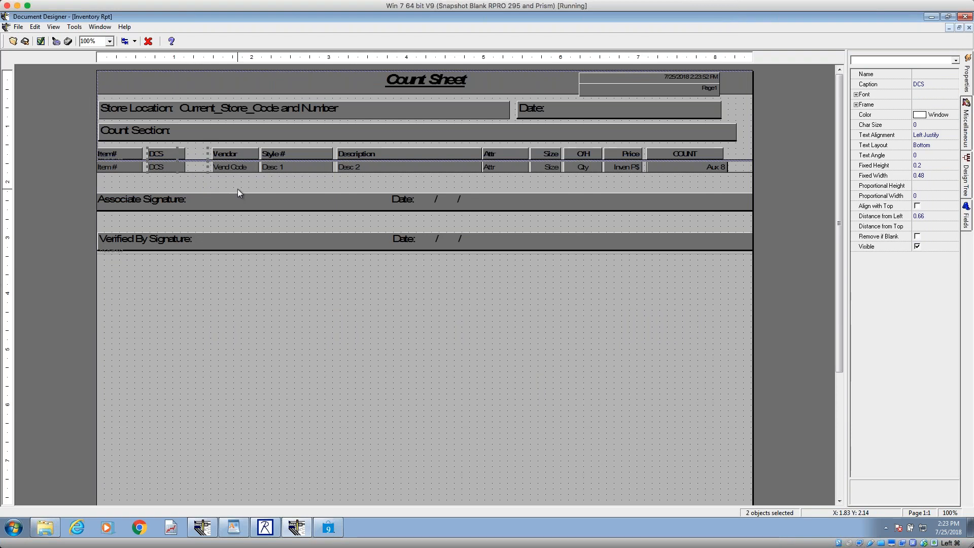
key(shift+Right)
key(shift+Right)
key(shift+Right)
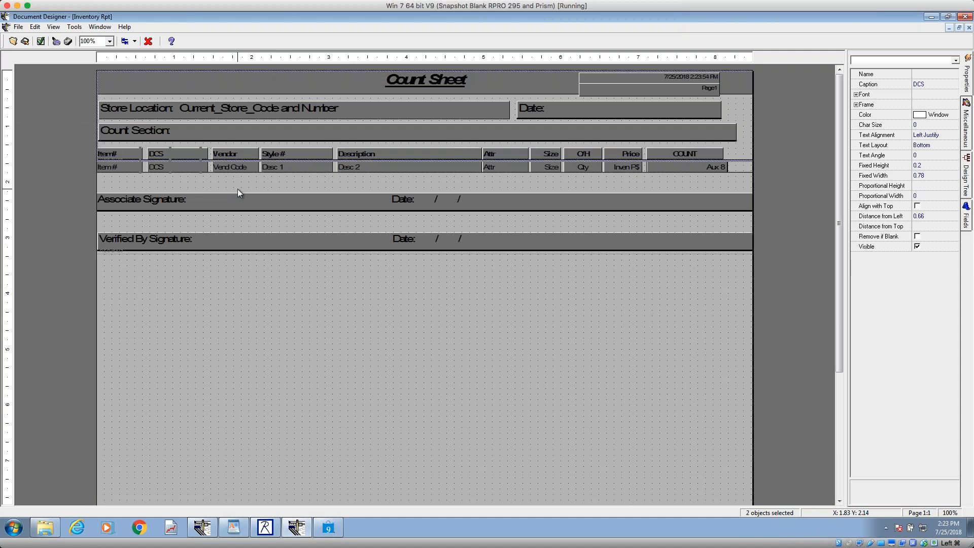
Step: Nudge the DCS header and detail field together sideways, finishing 0.63 inches from the left edge
key(Left)
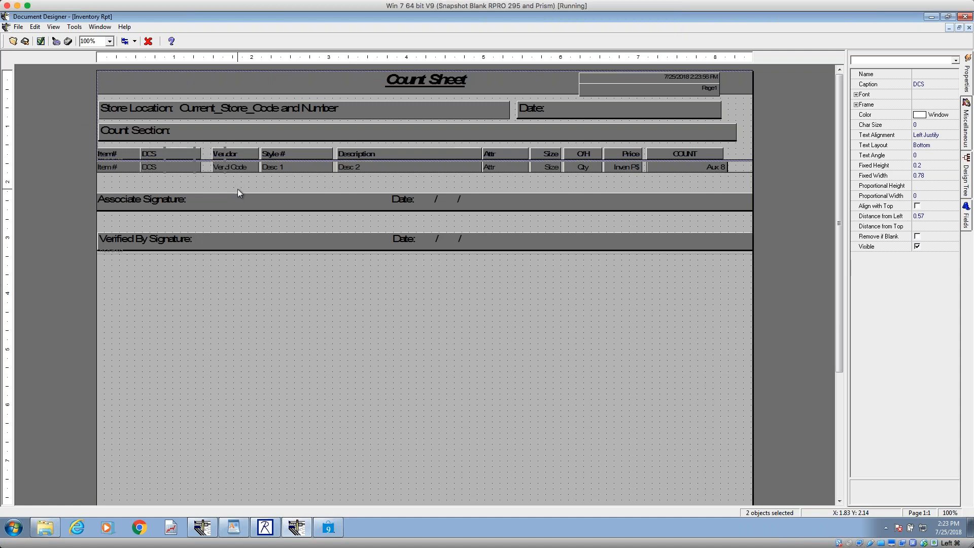
key(Right)
key(Right)
key(Right)
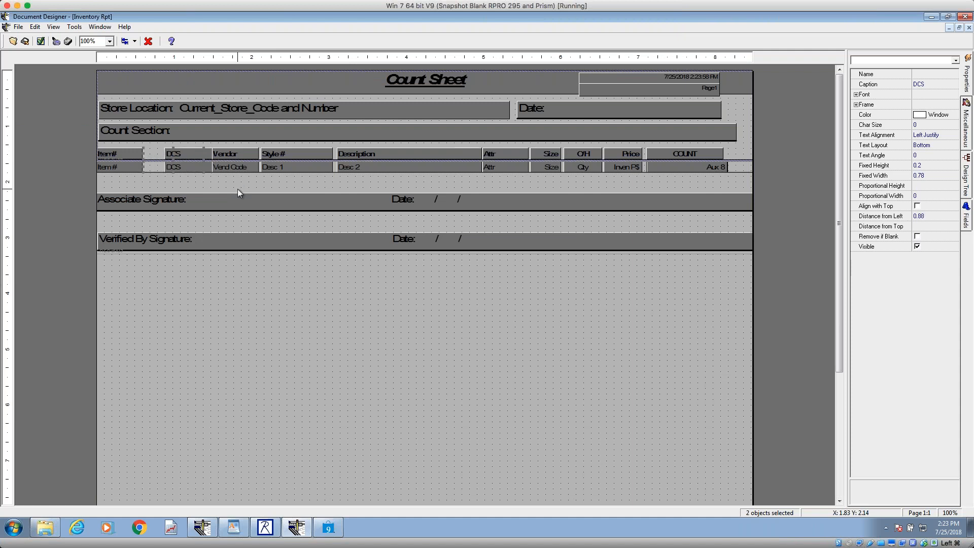
key(Left)
key(Left)
key(Left)
key(Right)
key(Left)
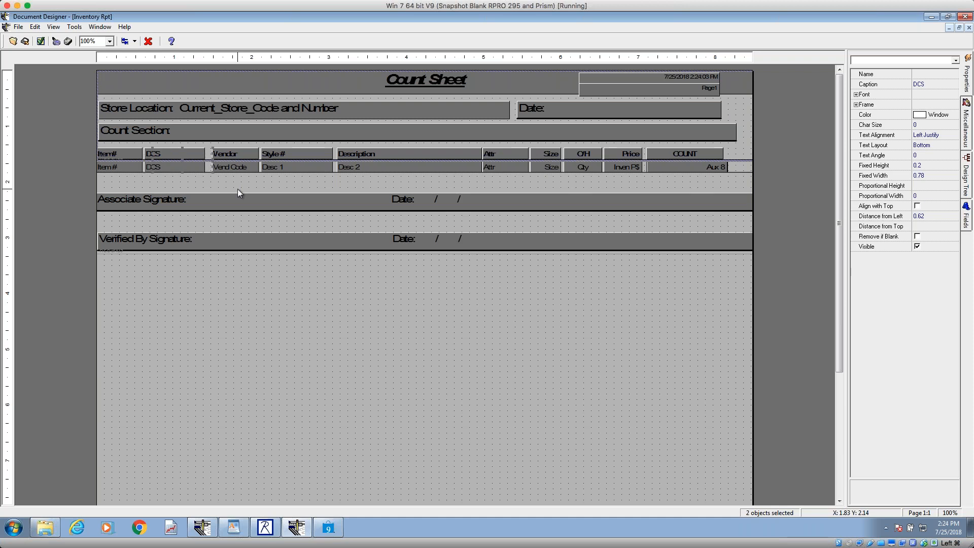
key(Right)
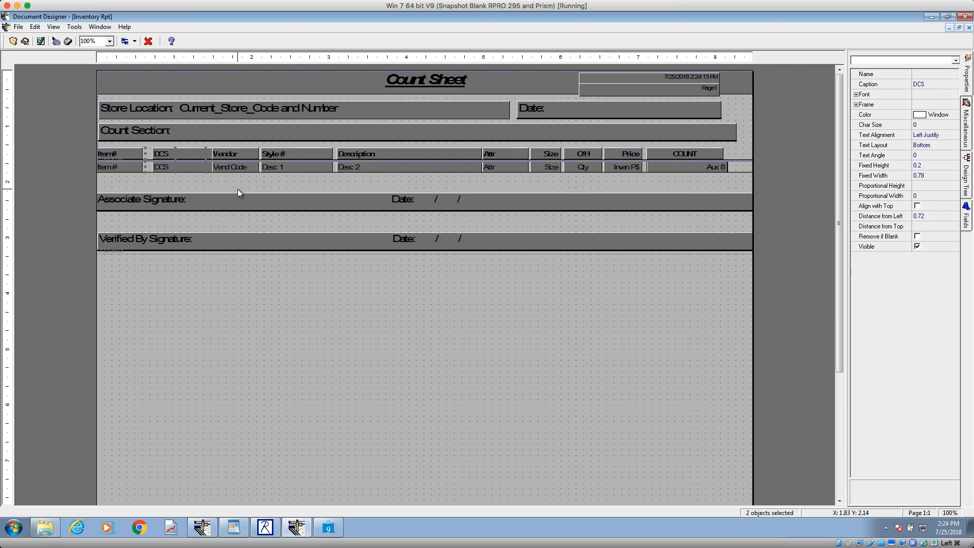
key(Left)
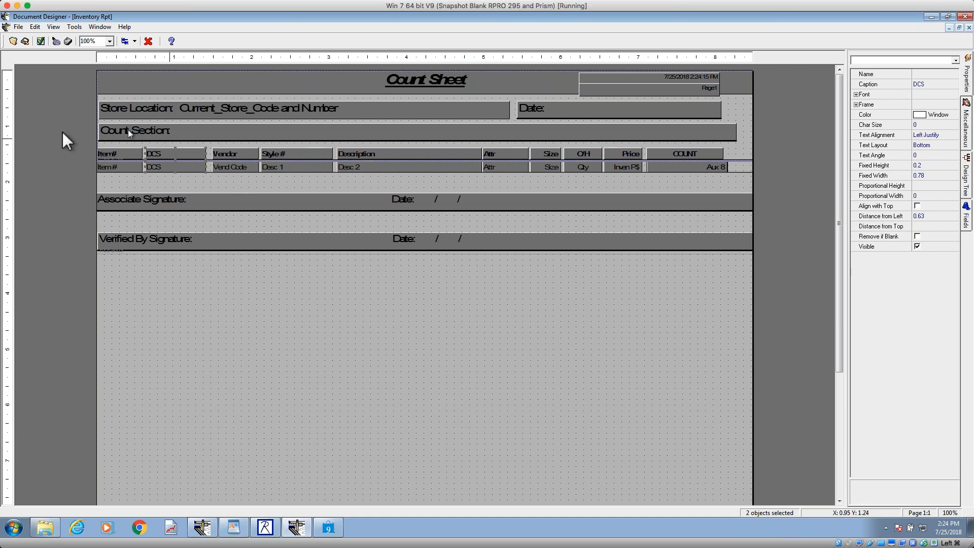
Step: Select the DCS and Vendor column headers together and review the available alignment and spacing options
click(220, 155)
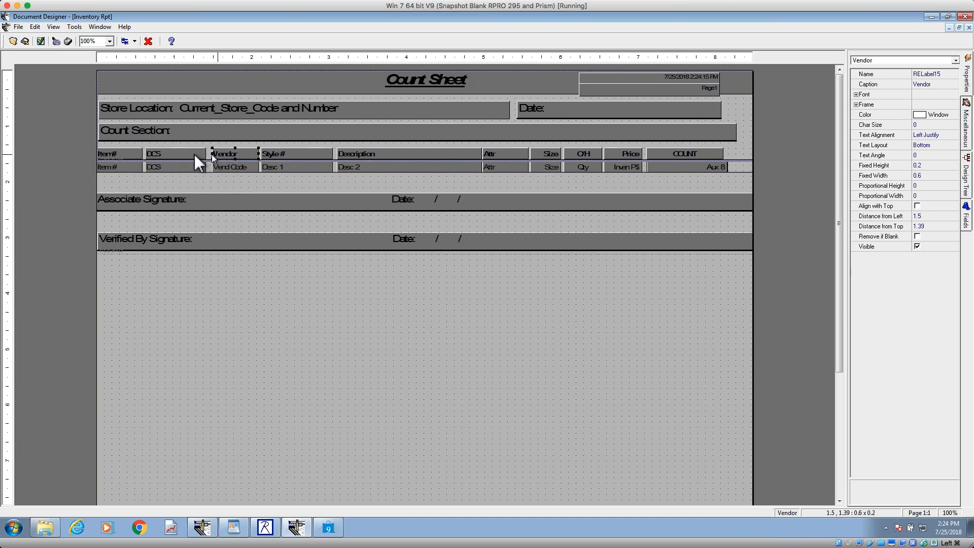
shift+click(181, 154)
click(135, 41)
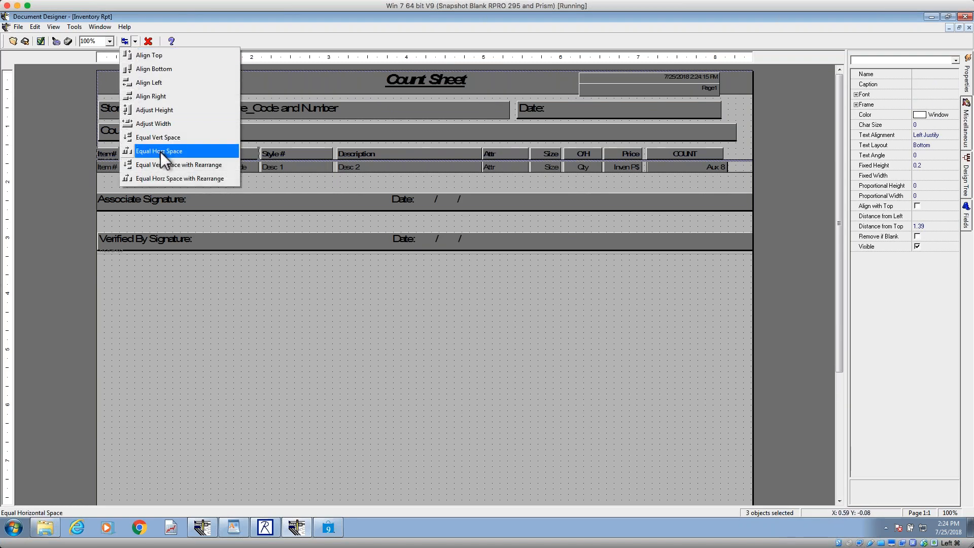
click(175, 178)
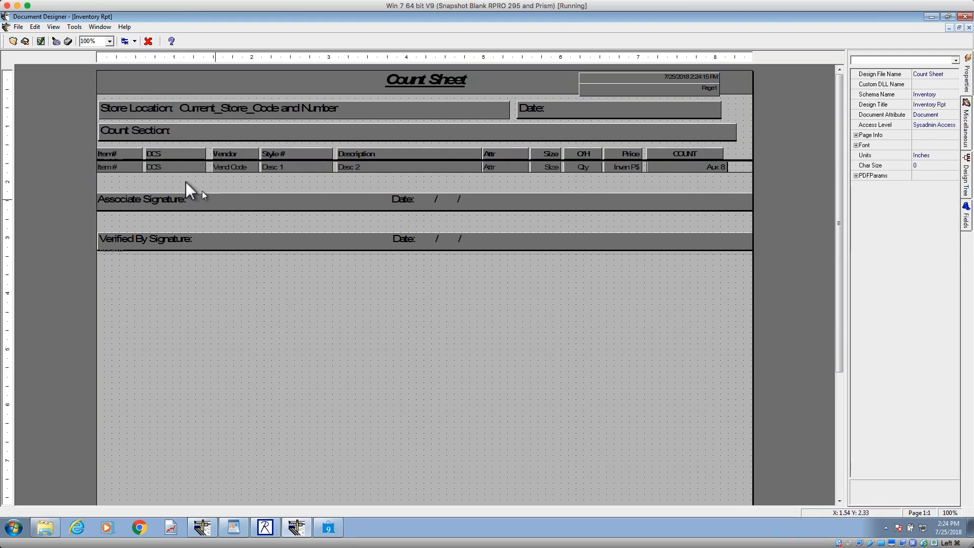
Step: Set the distance from left of the DCS header and detail field together to 0.67 inches
click(171, 157)
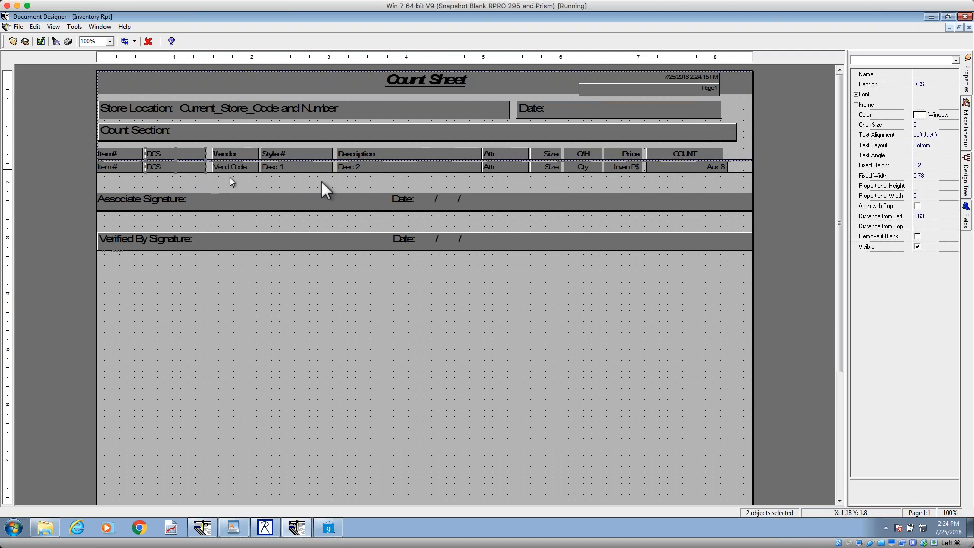
click(931, 217)
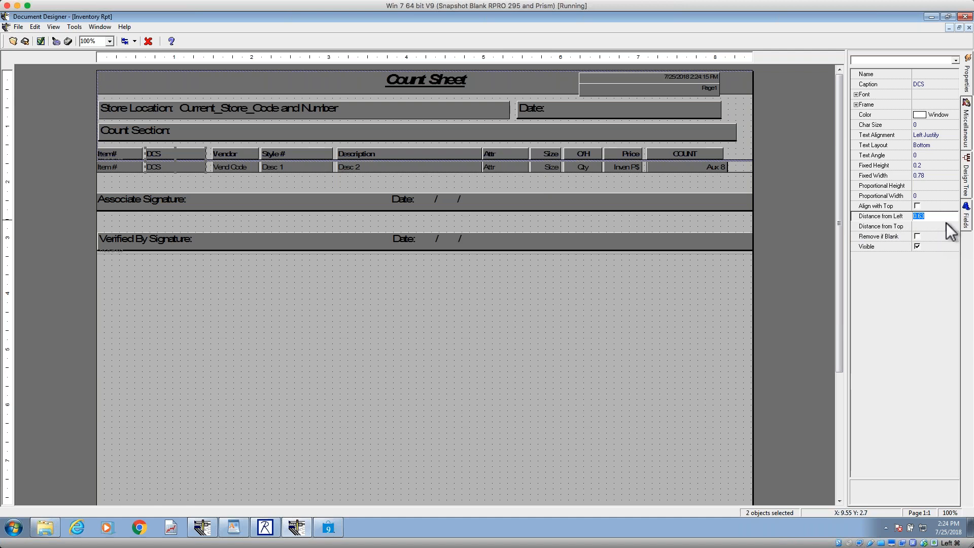
text(0.67)
key(Return)
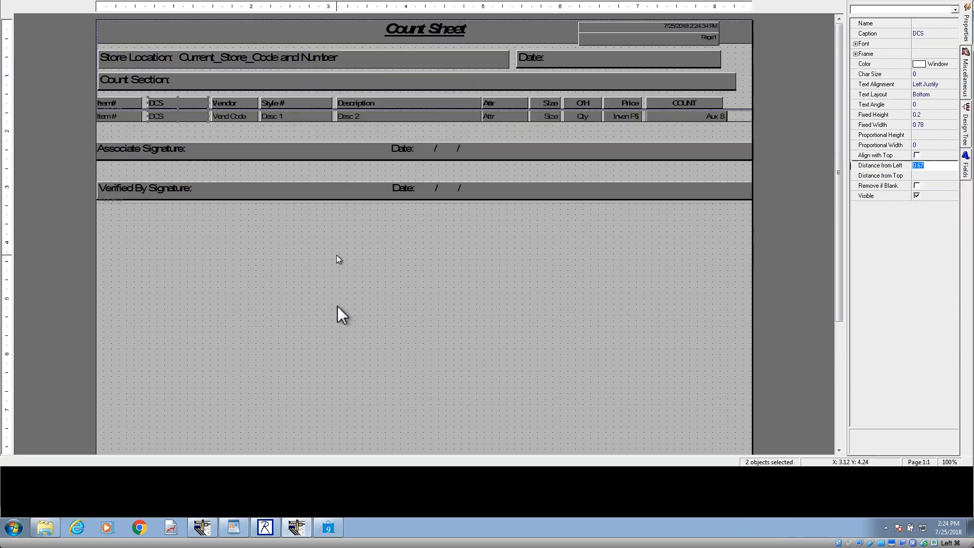
click(300, 306)
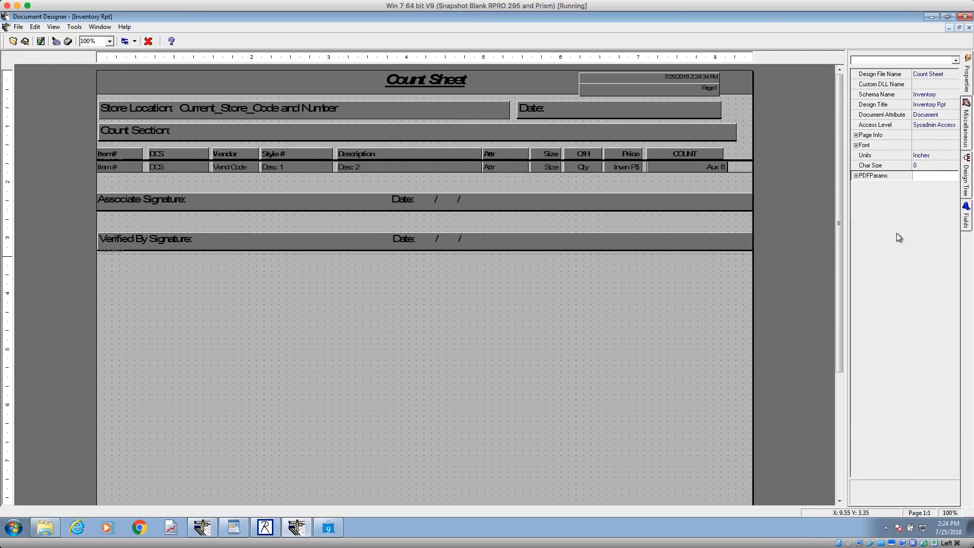
Step: Examine the design tree of Inventory Rpt, expanding REBand9 to its signature bands, and select the whole report
click(971, 186)
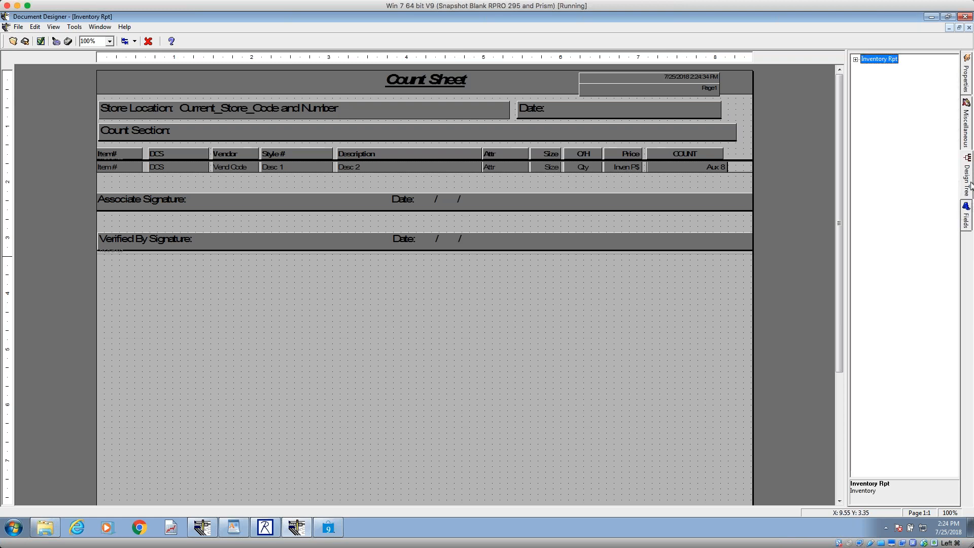
click(856, 60)
click(866, 87)
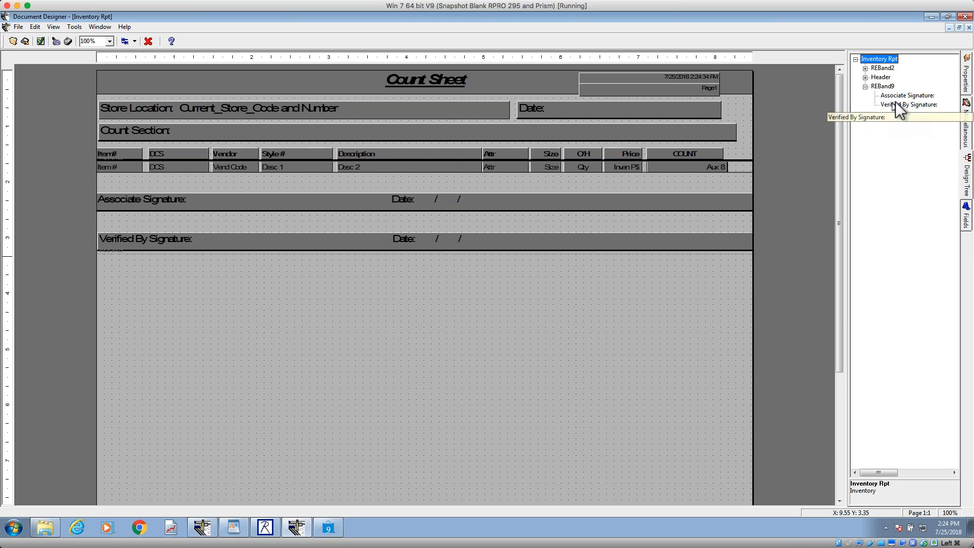
click(899, 105)
click(874, 60)
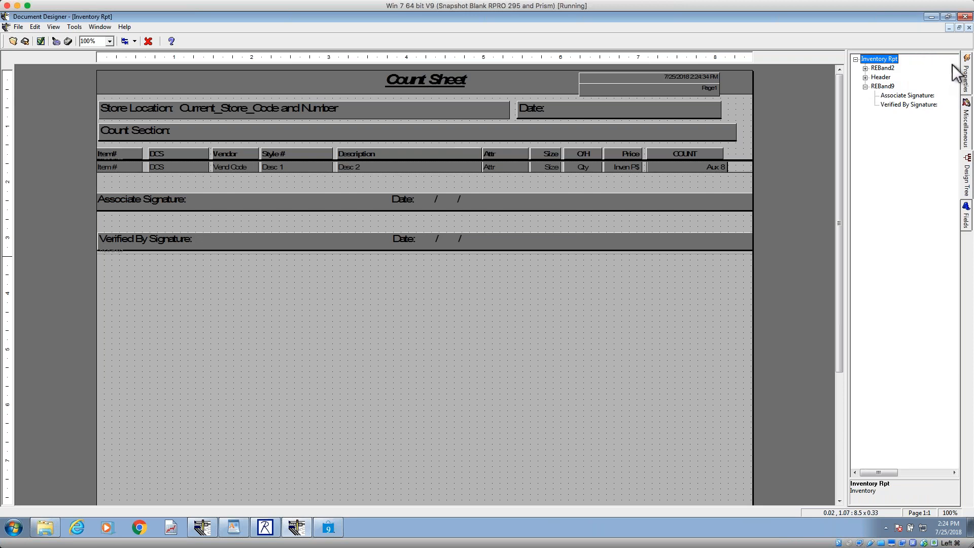
Step: Set the report's units to Characters and inspect the Desc 1 detail field's distance from left
click(965, 75)
click(930, 155)
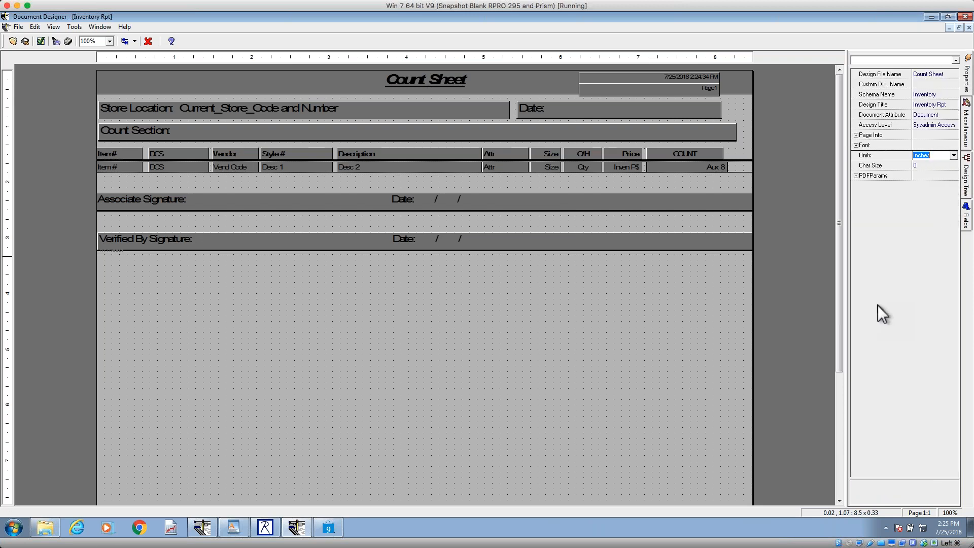
click(954, 156)
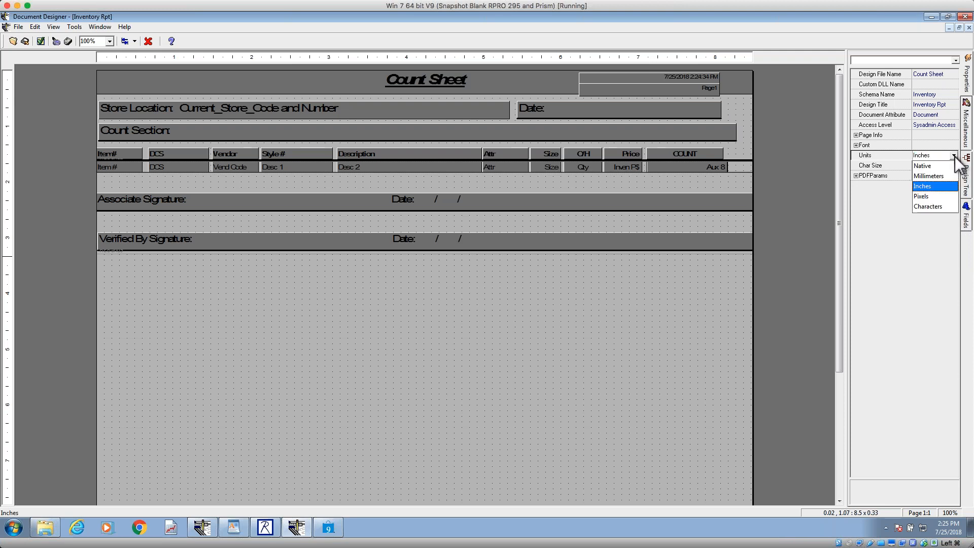
click(925, 205)
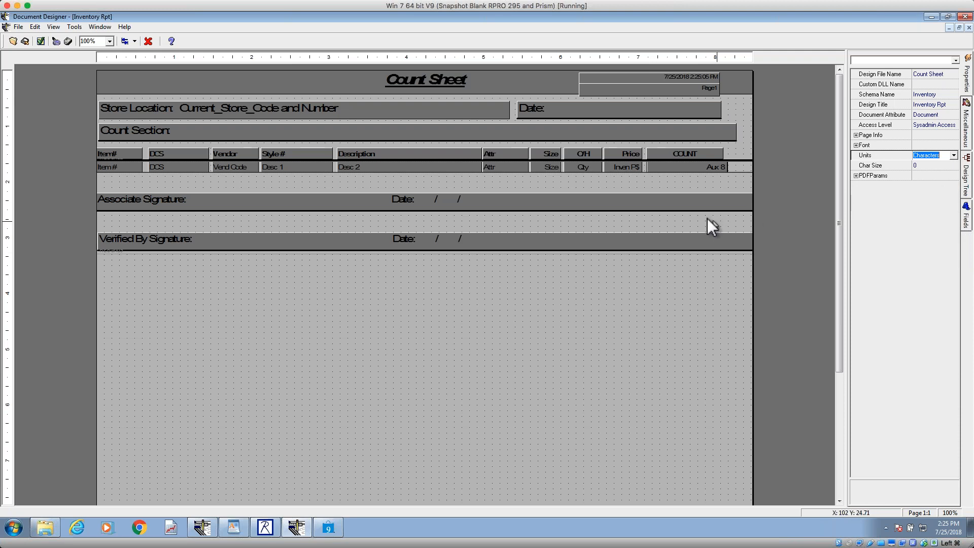
click(277, 168)
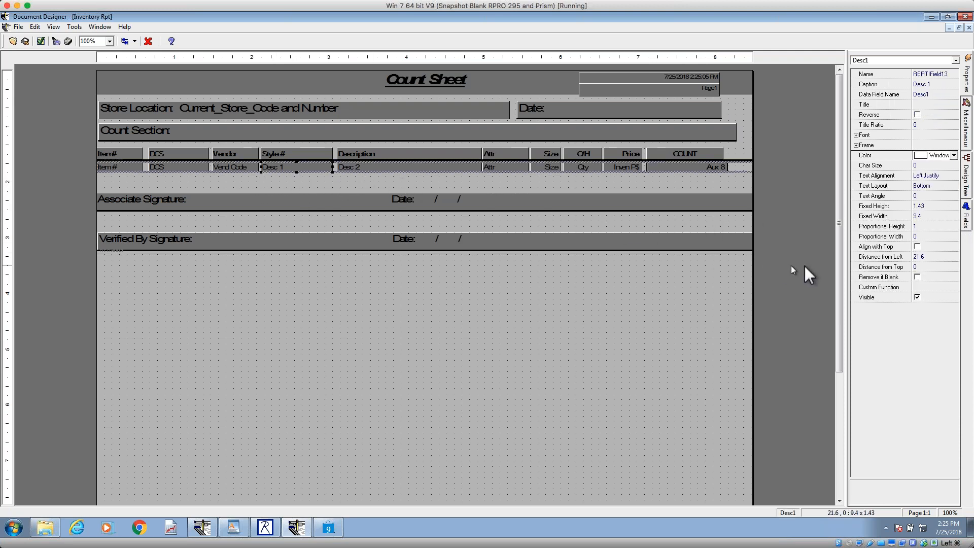
click(929, 257)
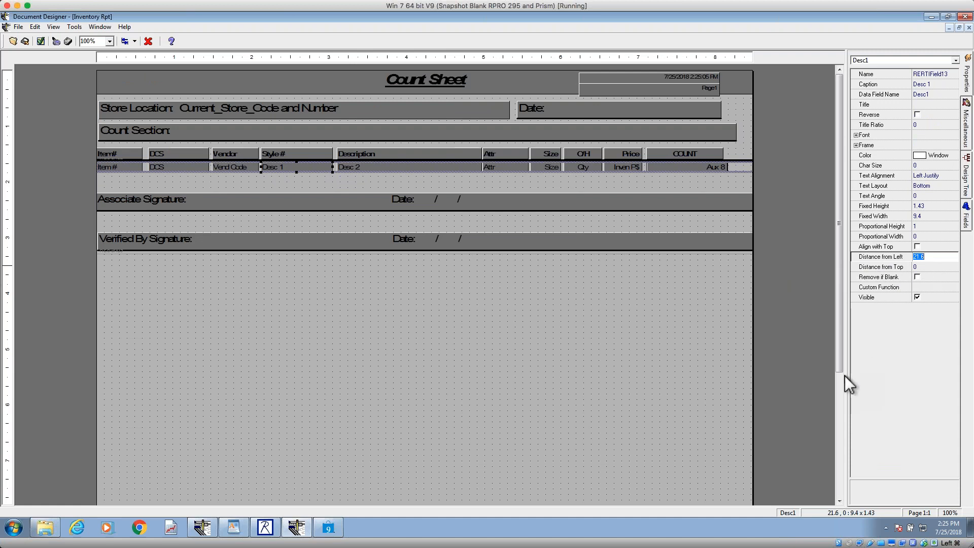
click(719, 336)
Step: Set the report's units back to Inches and bring up the unit choices again
click(950, 157)
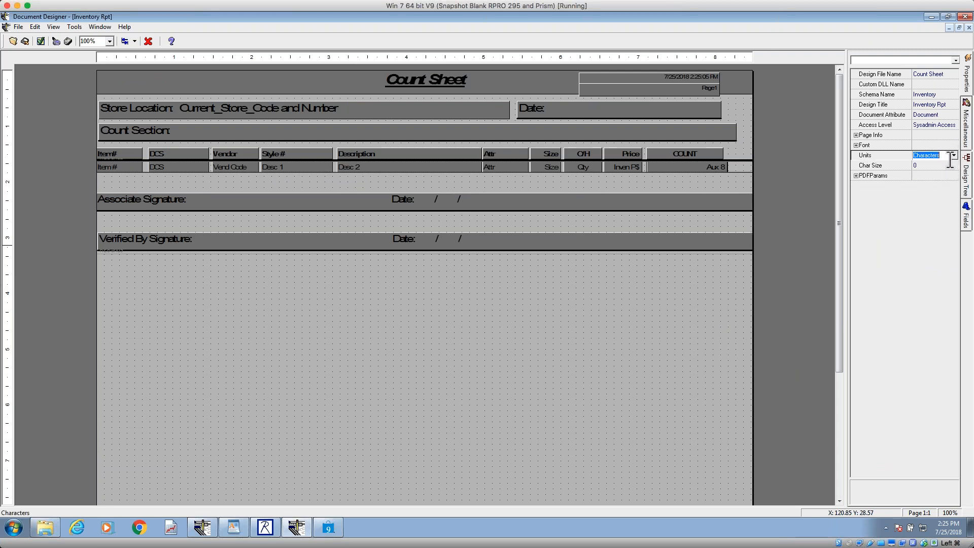
click(953, 156)
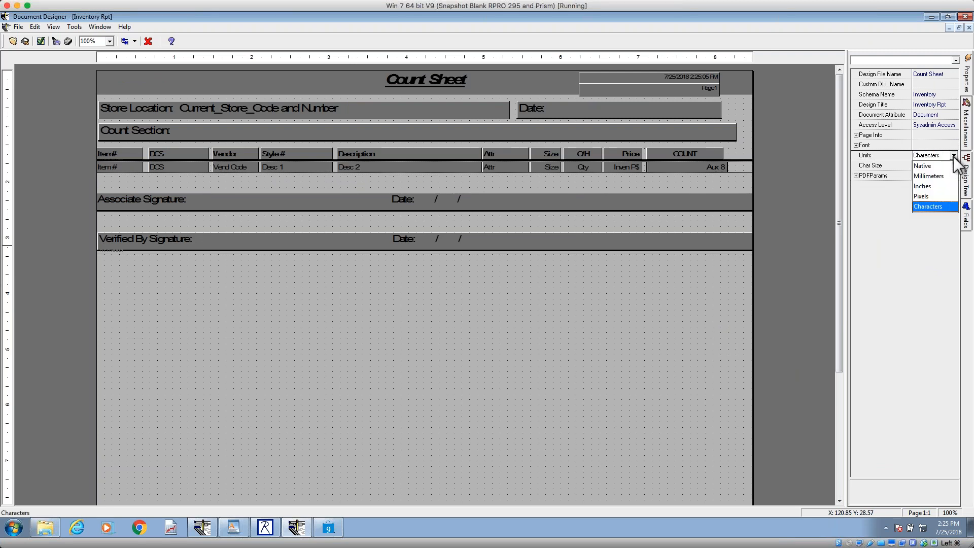
click(920, 187)
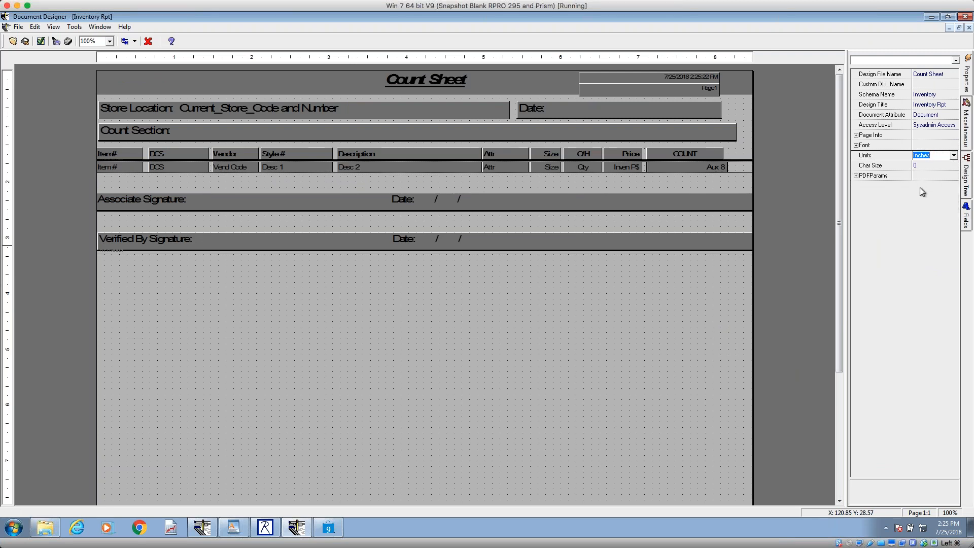
click(954, 156)
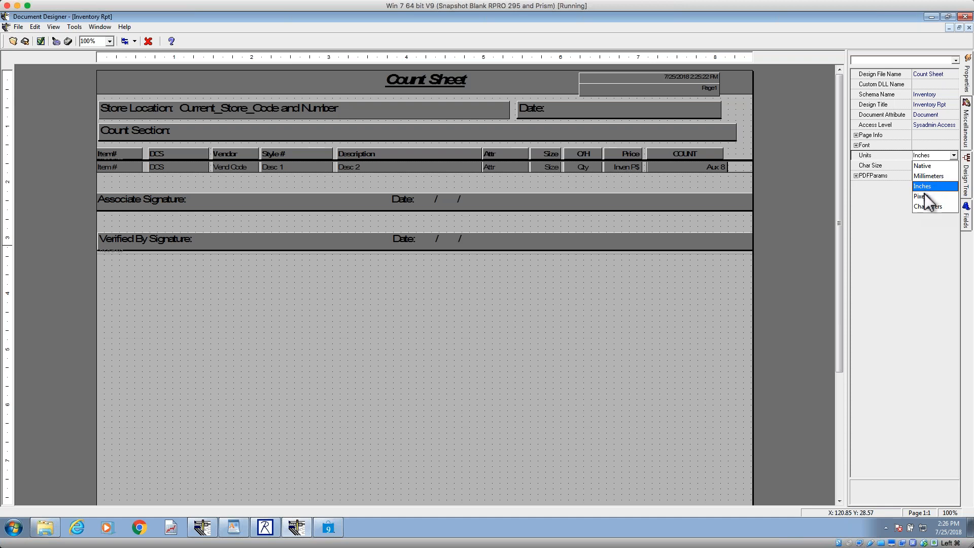
Step: Switch the Count Sheet design's units to Pixels and back to Inches
click(922, 196)
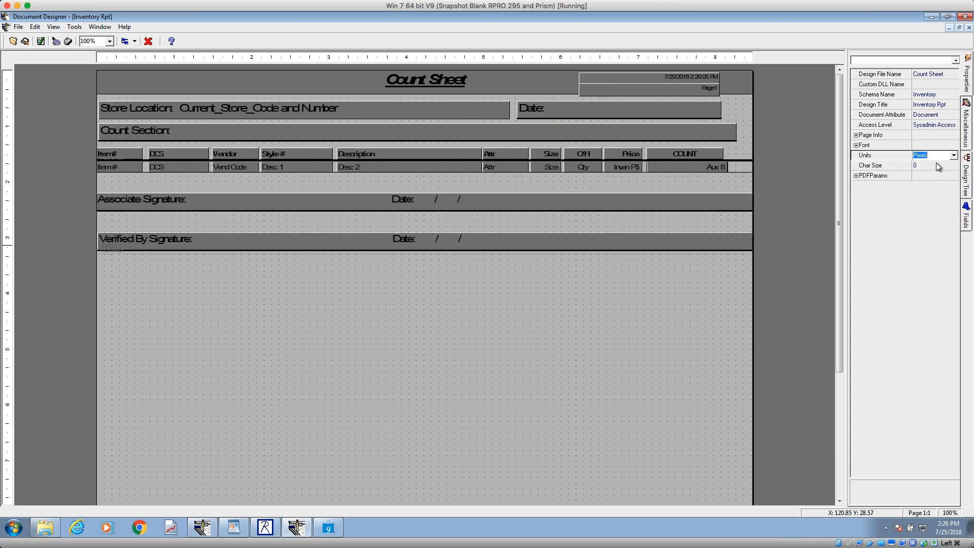
click(953, 156)
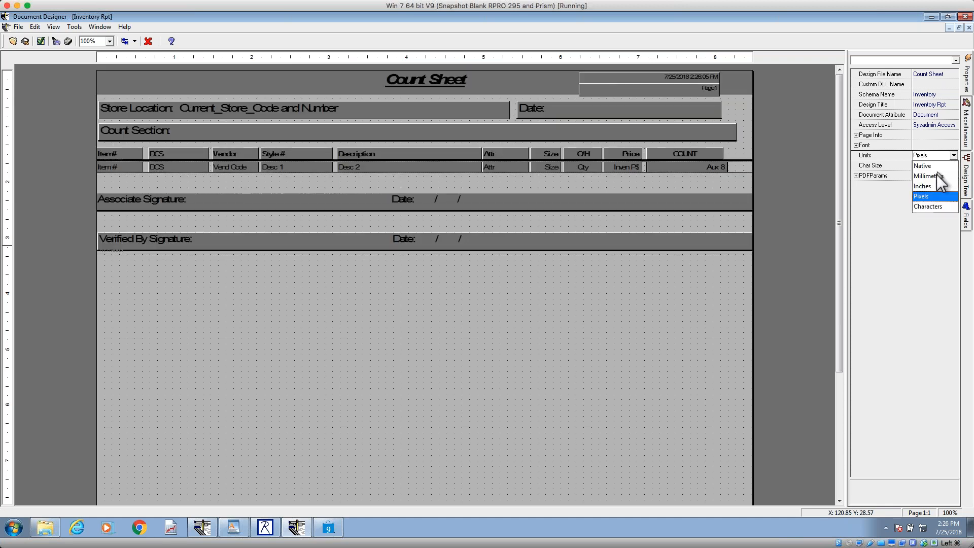
click(925, 187)
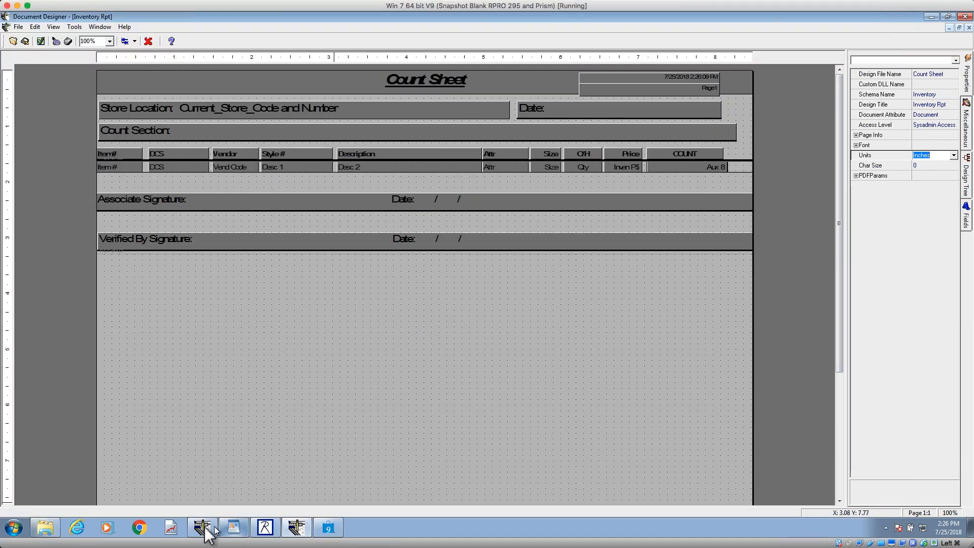
Step: Check the topic outline in WordPad and inspect the Type of Band setting of the Count Sheet's item row band in Document Designer
click(233, 529)
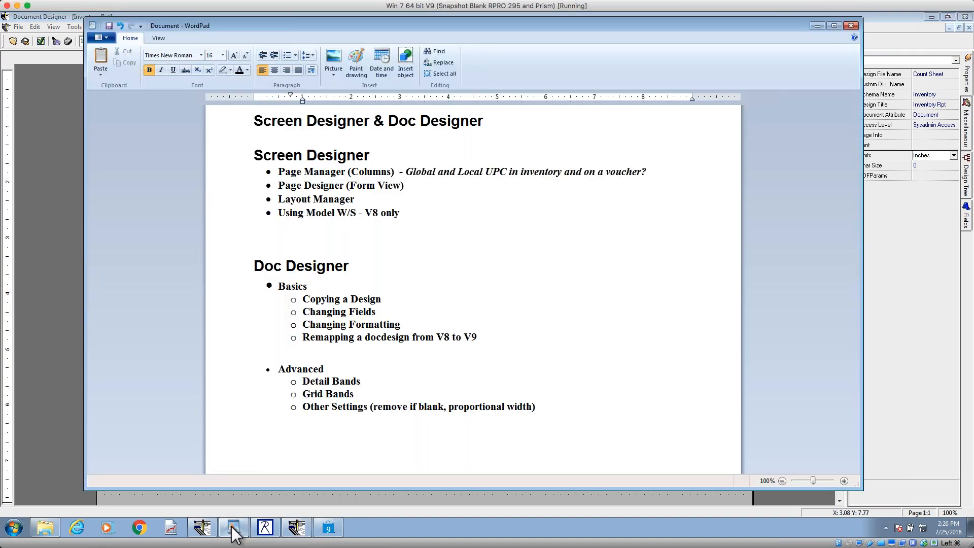
click(233, 529)
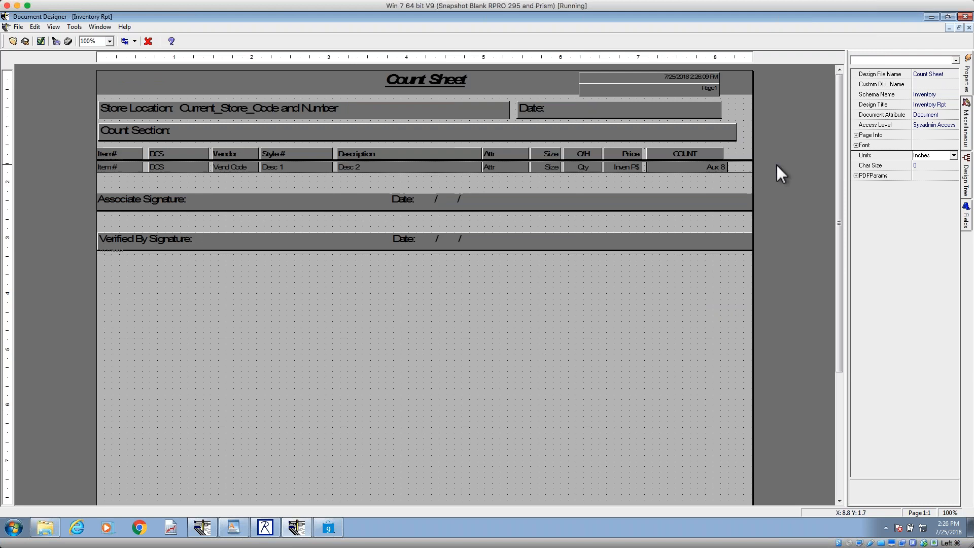
click(736, 168)
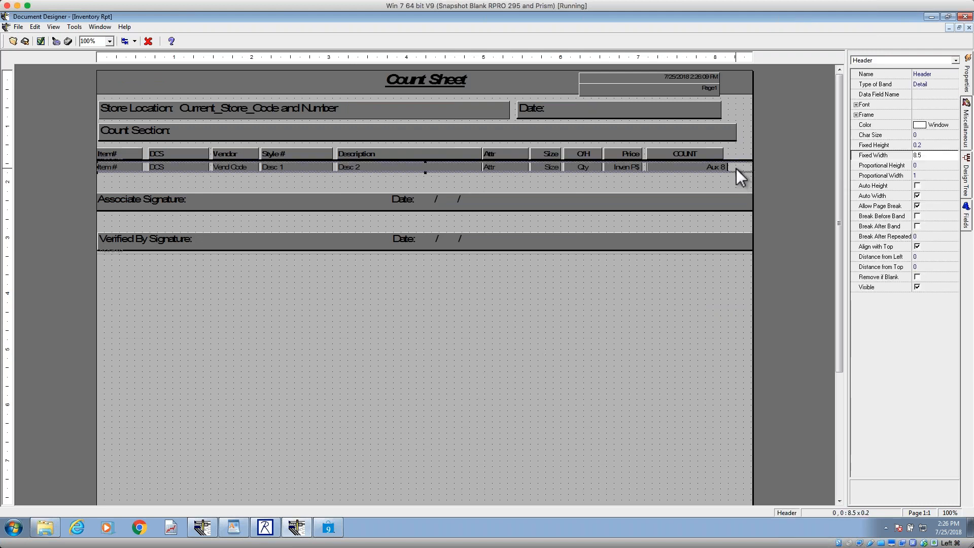
click(940, 85)
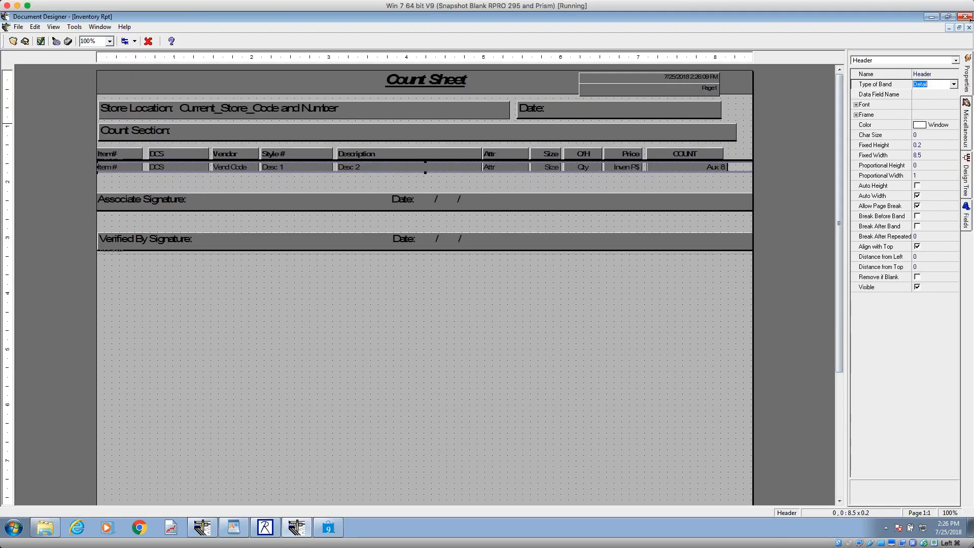
Step: Minimize the Inventory Rpt design and open the Receipt design !SQUAW40col
click(949, 28)
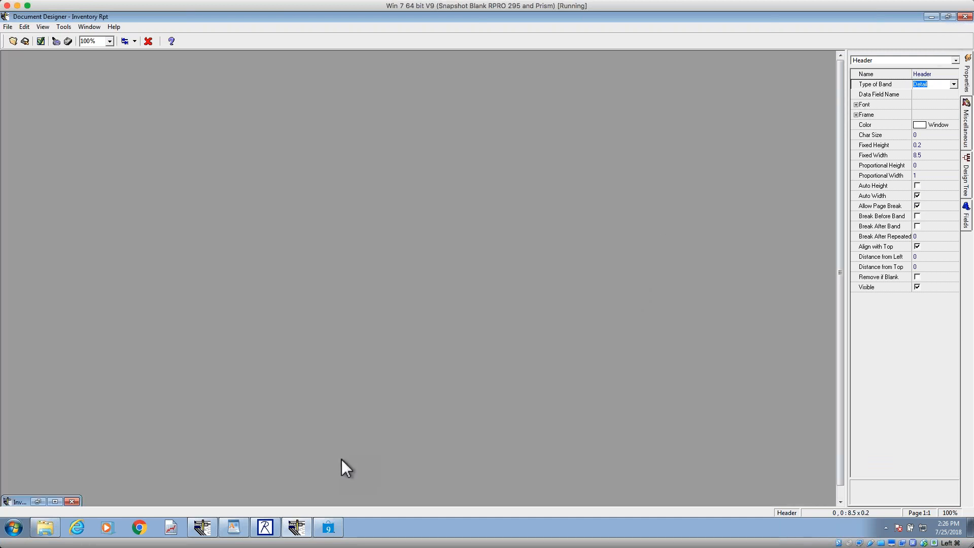
click(13, 41)
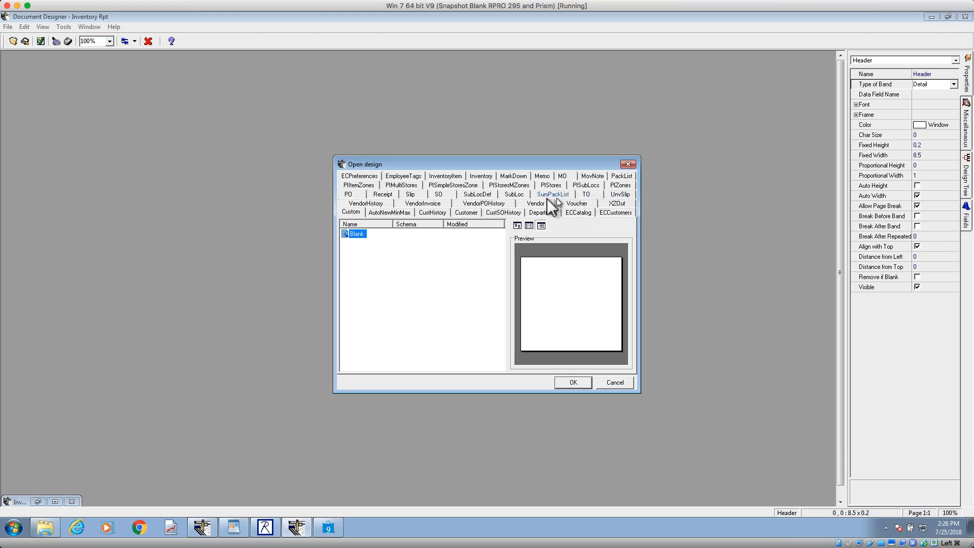
click(386, 196)
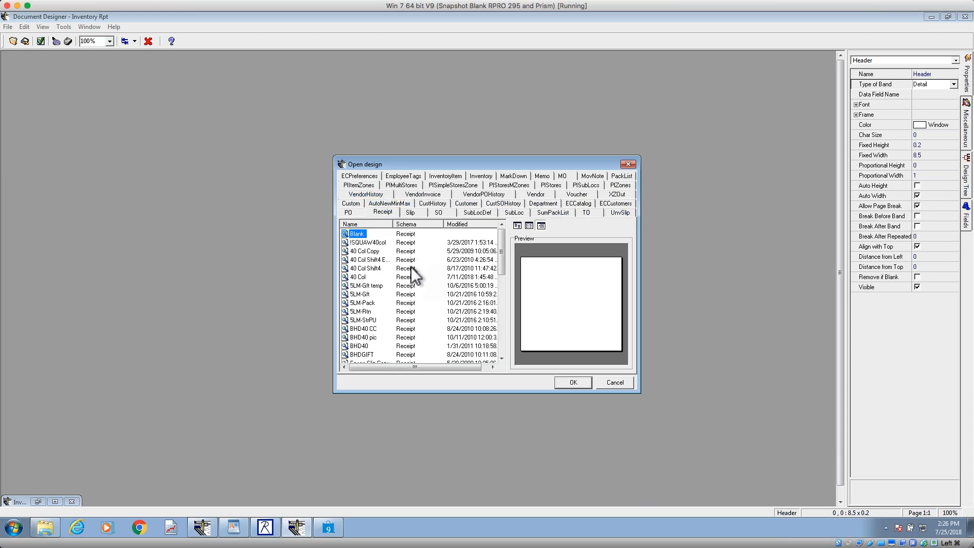
click(367, 243)
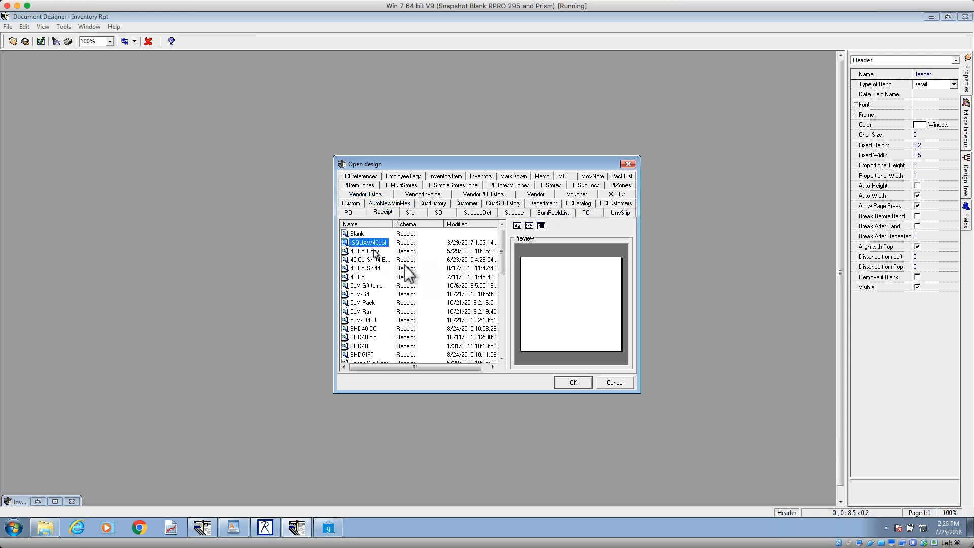
click(573, 383)
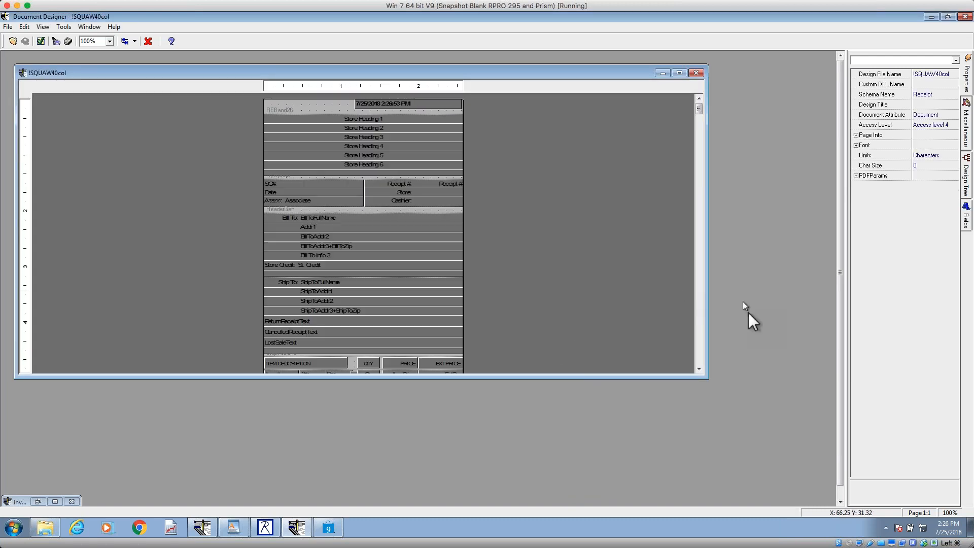
Step: Select the GeneralDetail band around the receipt's item row and magnify the design to 200%
scroll(699, 336, down, 3)
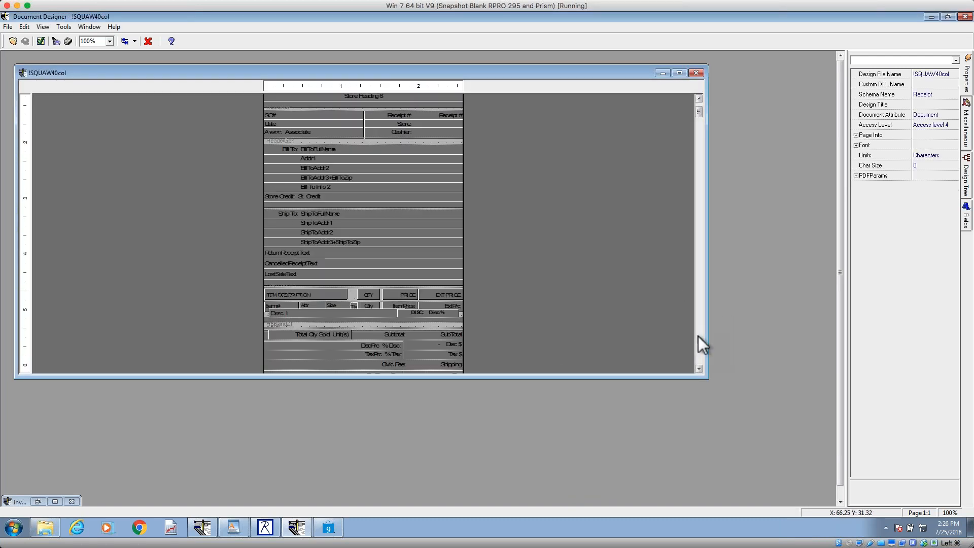
scroll(698, 335, down, 3)
scroll(660, 312, down, 3)
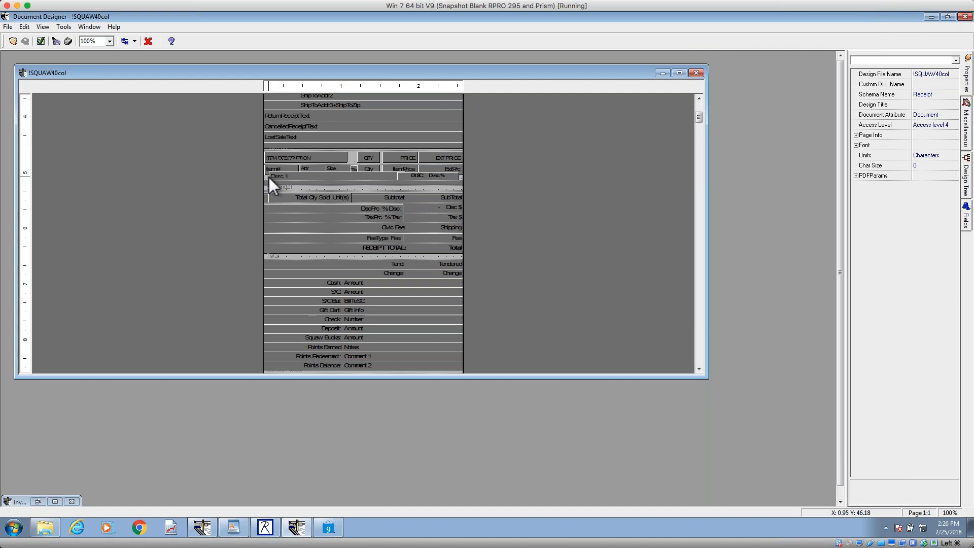
click(247, 97)
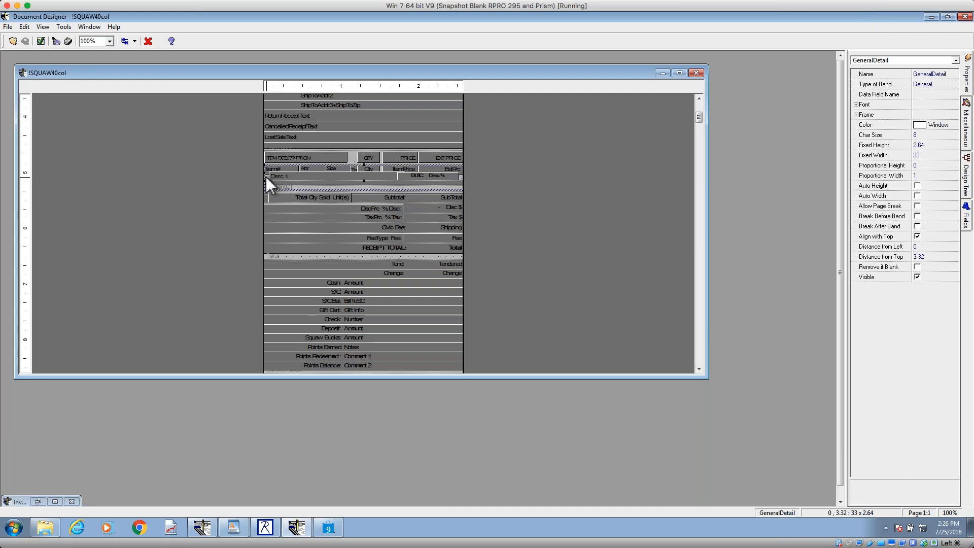
click(109, 41)
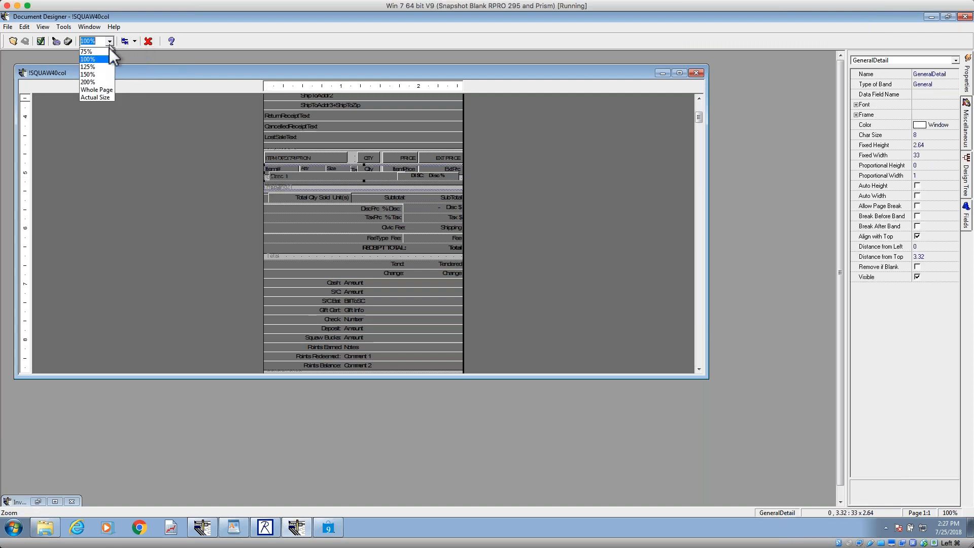
click(105, 81)
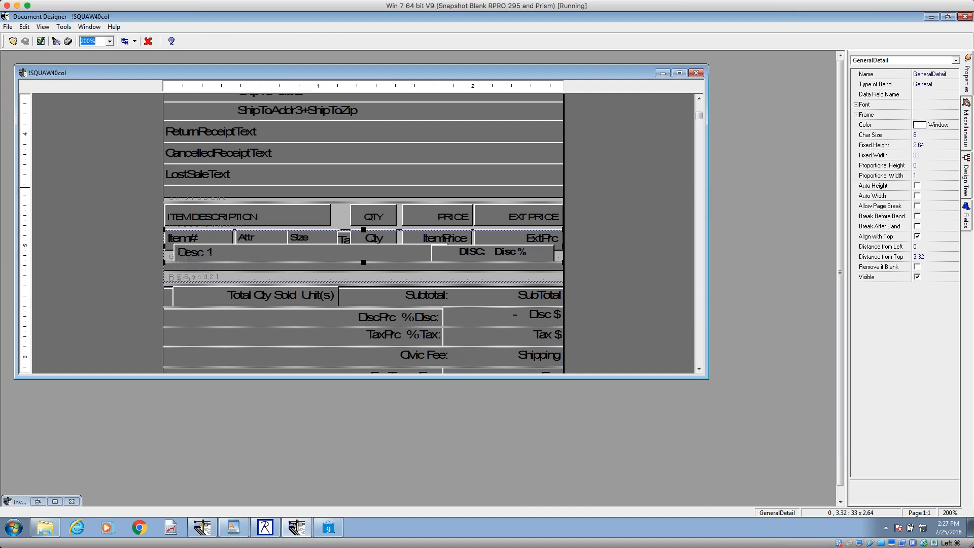
Step: Examine in the design tree how the ReceiptItem band, its GeneralDetail band and the Desc 1 field are nested
click(967, 189)
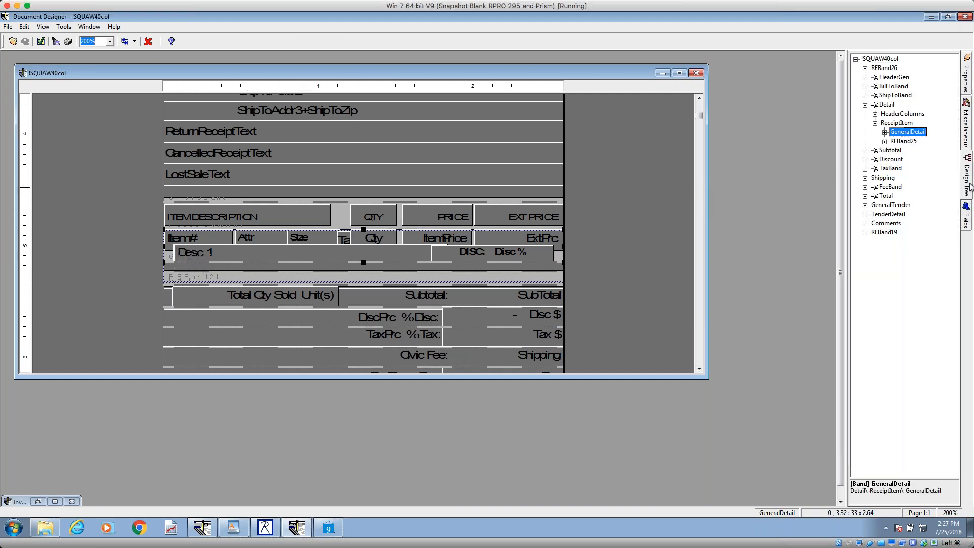
click(898, 124)
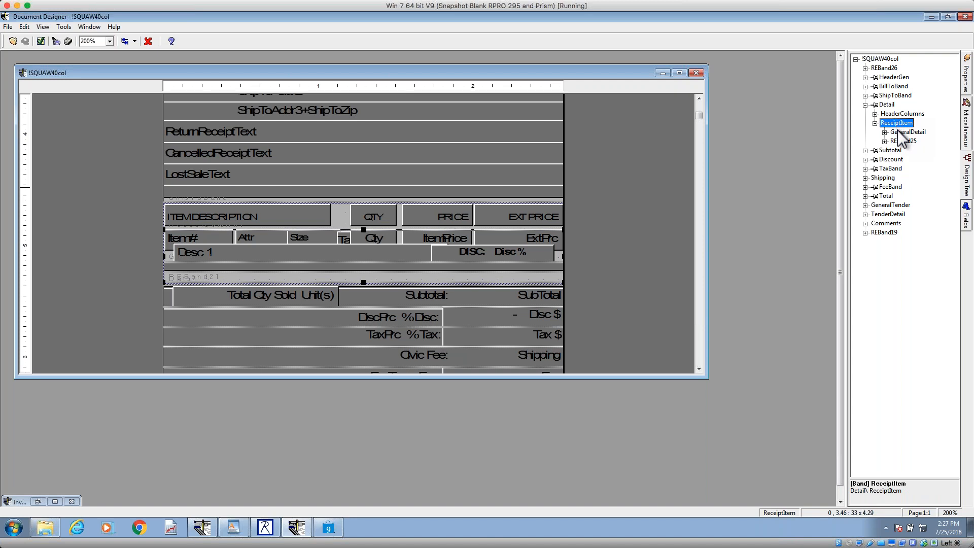
click(901, 133)
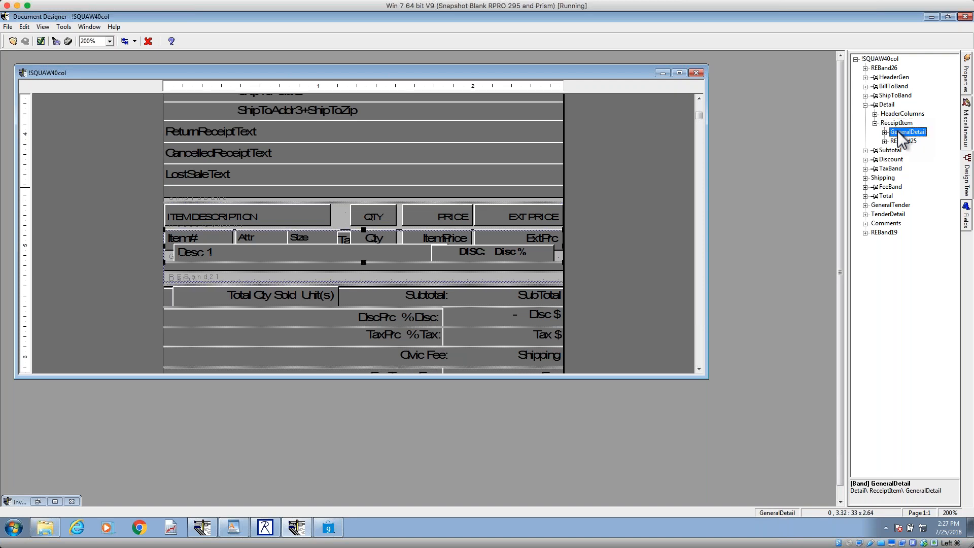
click(253, 243)
click(257, 239)
click(257, 248)
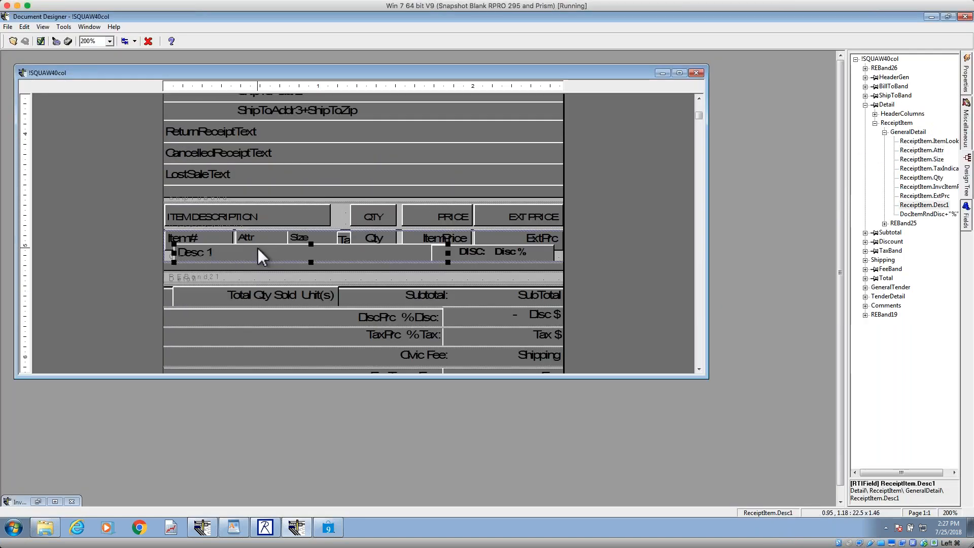
click(907, 133)
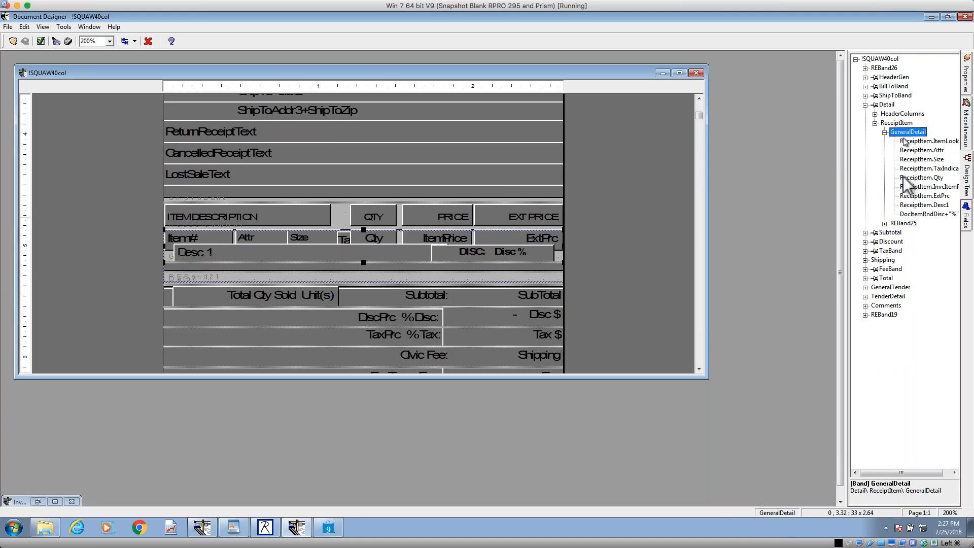
Step: Inspect the Align with Top and Remove if Blank properties of REBand25 and the properties of its empty label
click(904, 224)
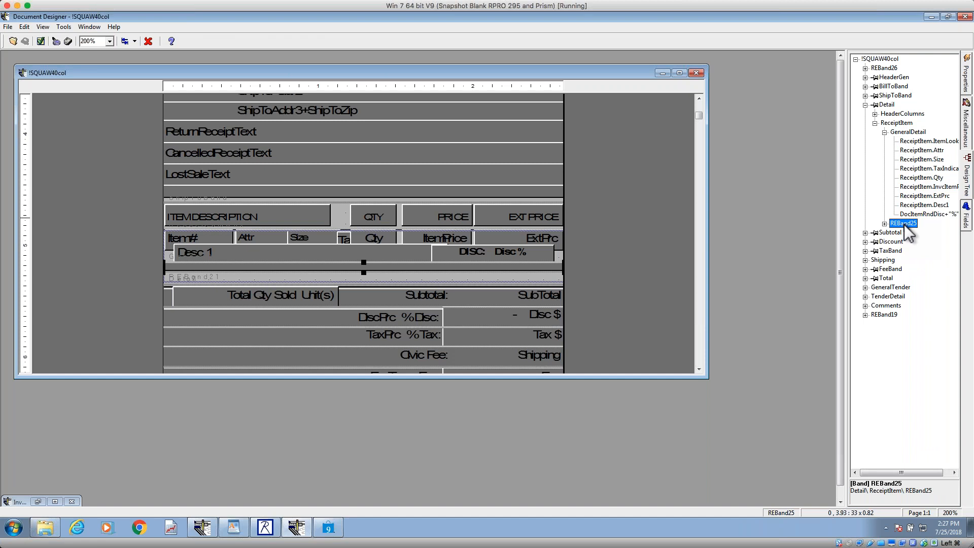
click(965, 87)
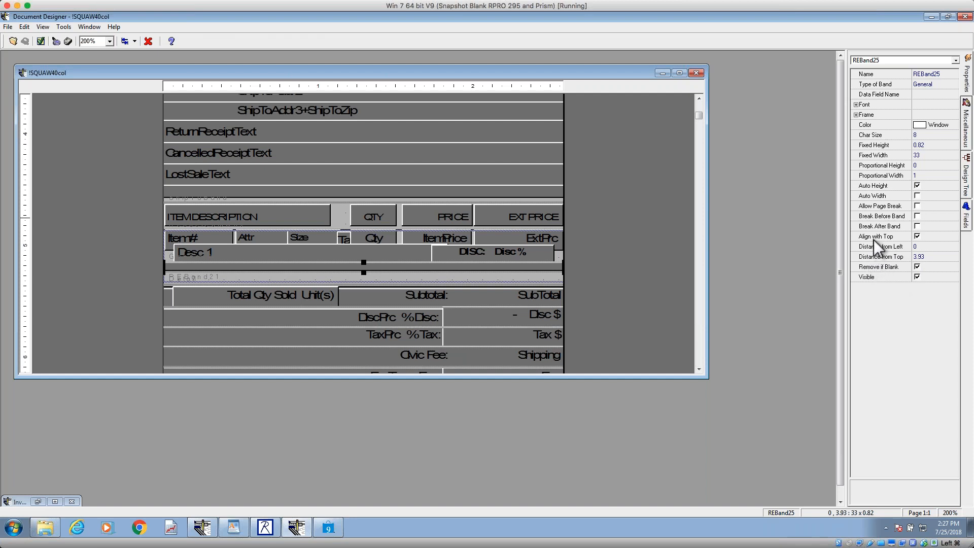
click(875, 238)
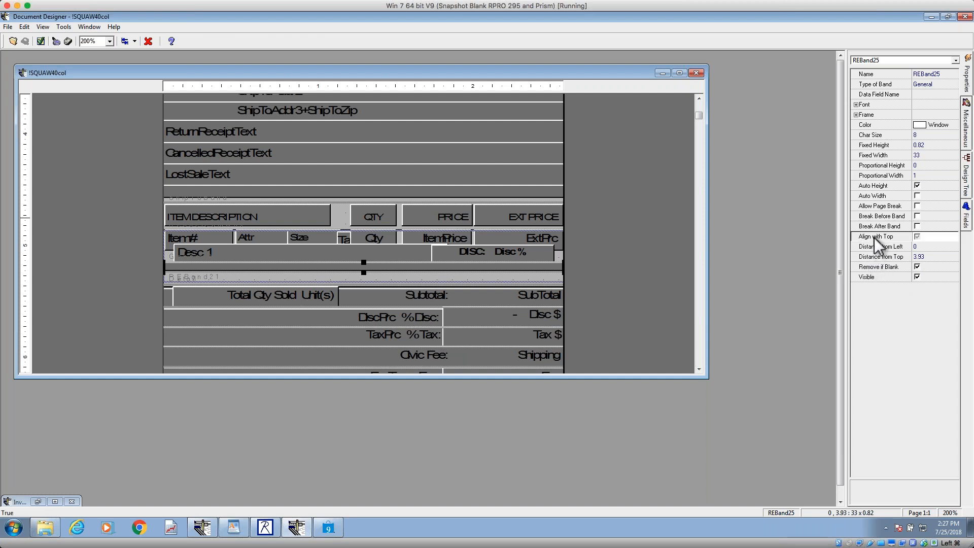
click(875, 268)
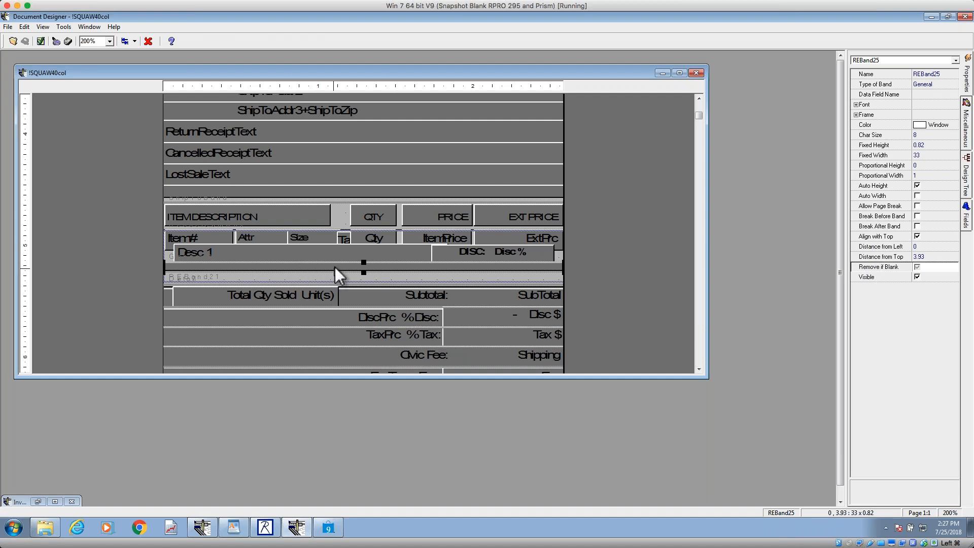
click(336, 267)
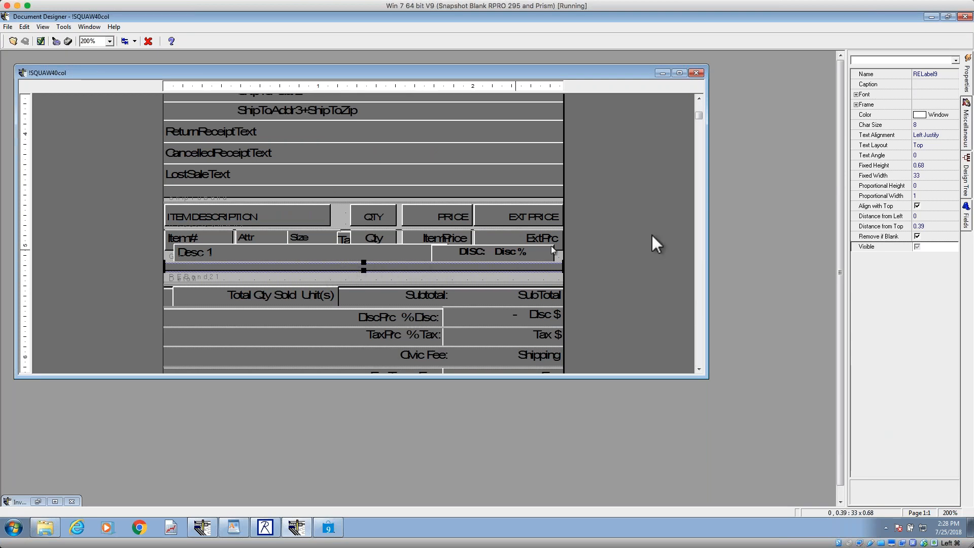
Step: Locate the ReceiptItem band in the design tree and inspect its Type of Band property
click(963, 172)
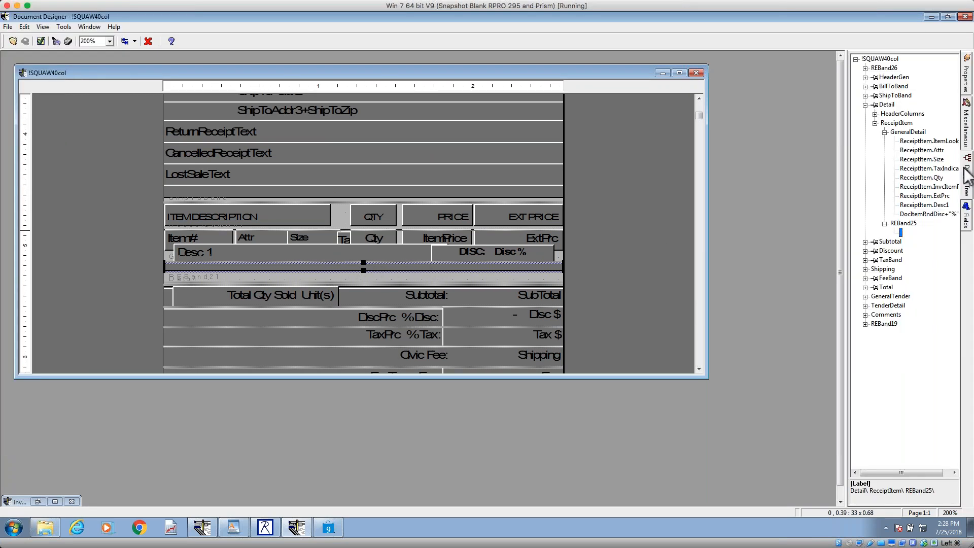
click(906, 124)
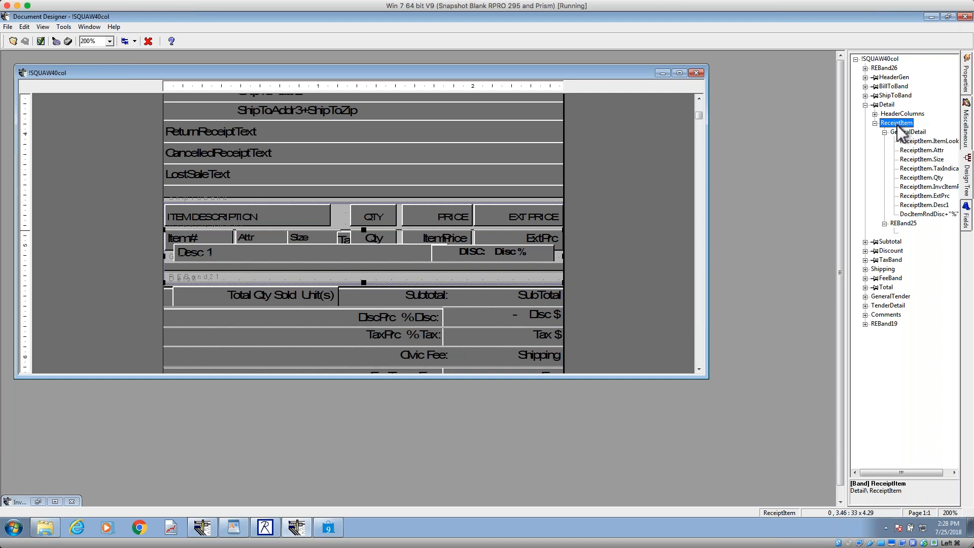
click(967, 78)
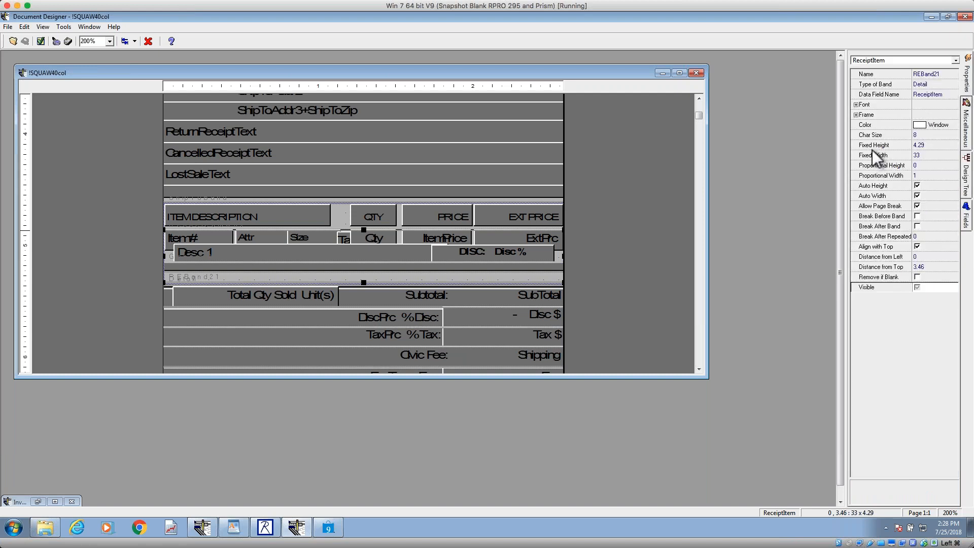
click(934, 84)
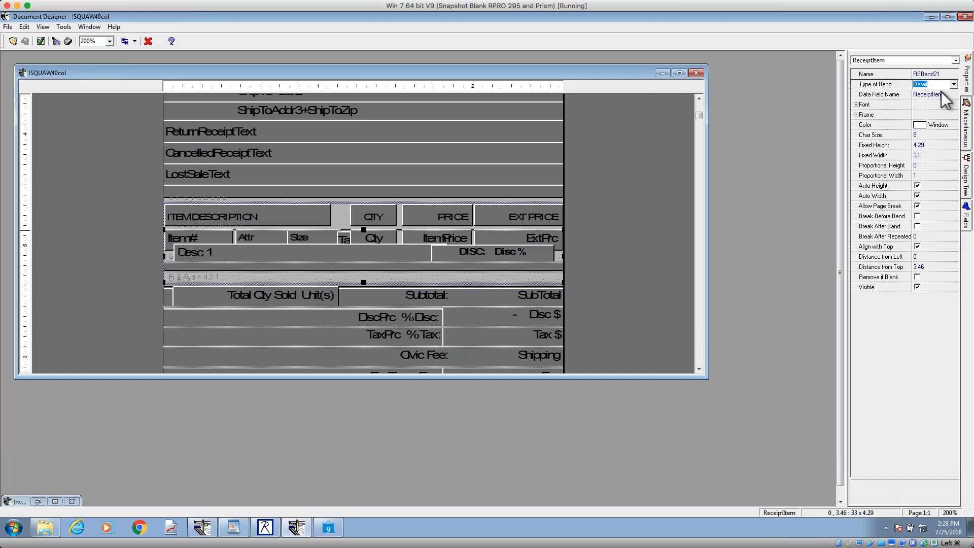
Step: Maximize the receipt design and look over its totals, tender and comment sections down to the return policy
click(679, 73)
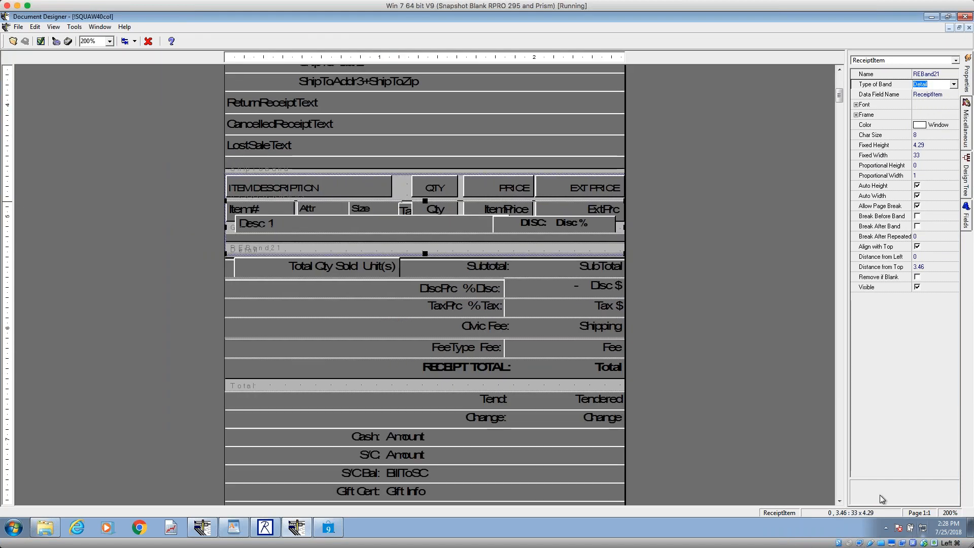
scroll(839, 478, down, 5)
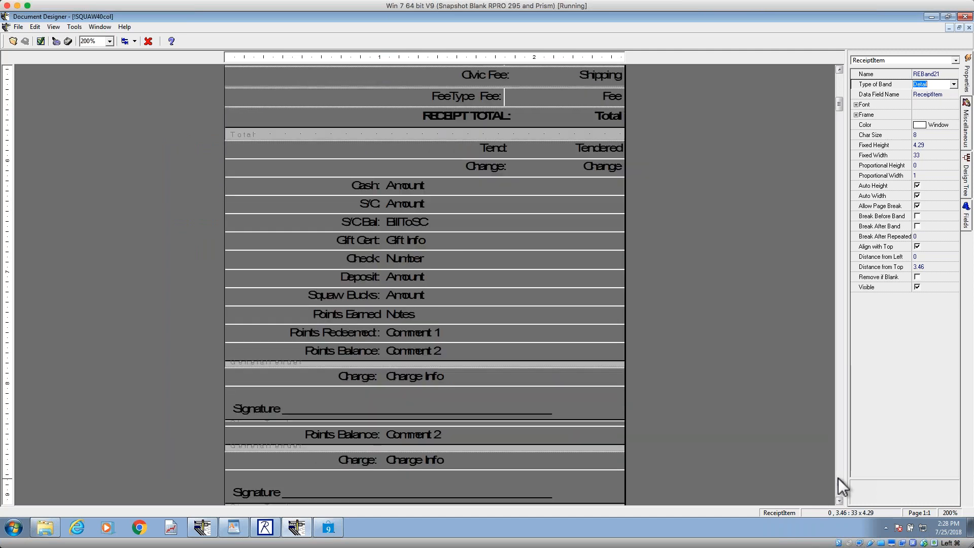
scroll(838, 478, down, 2)
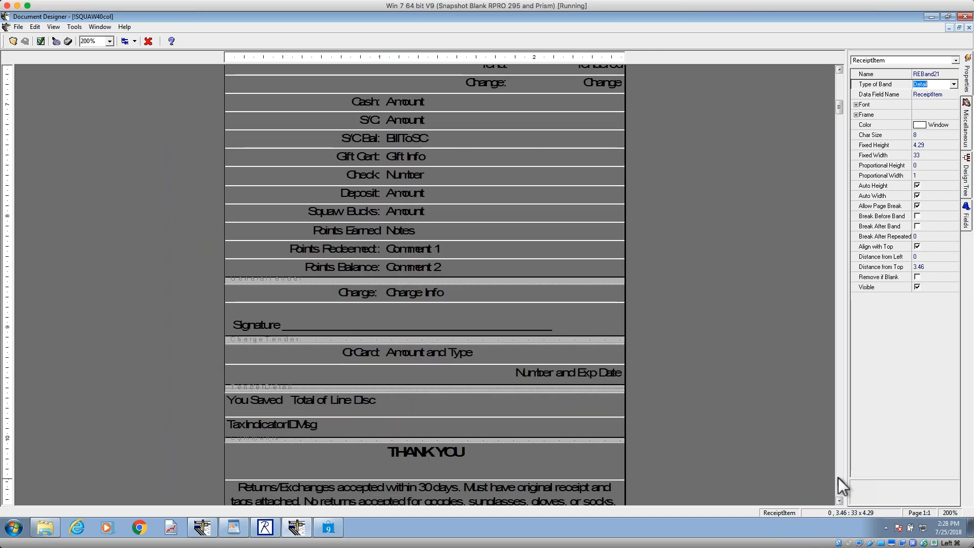
scroll(838, 478, down, 2)
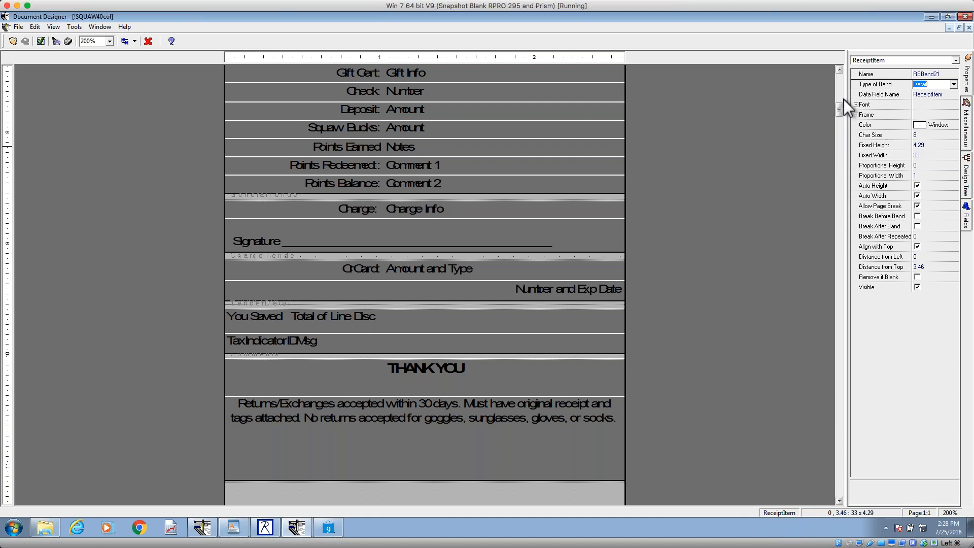
Step: Select the Cash amount field in the tender section and inspect its Align with Top and Remove if Blank properties
scroll(841, 91, up, 8)
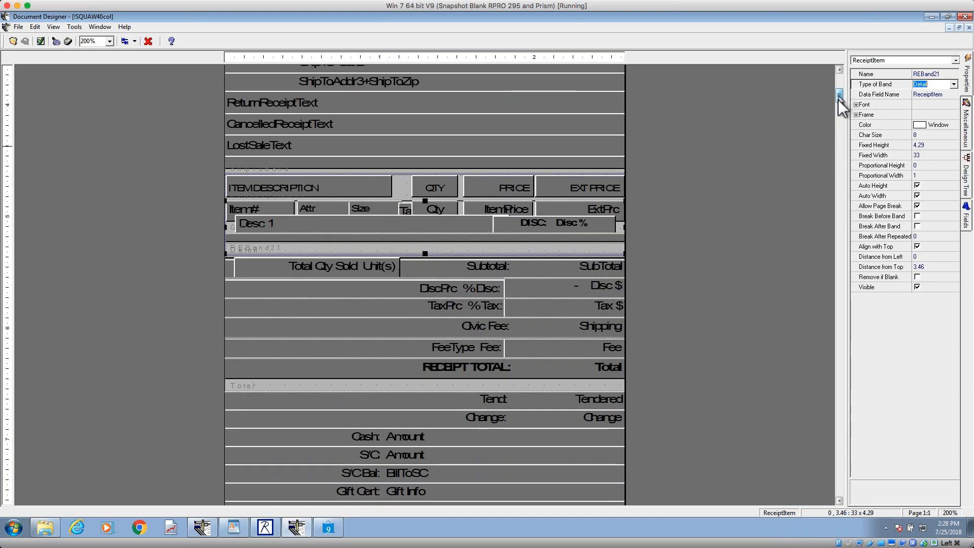
click(839, 461)
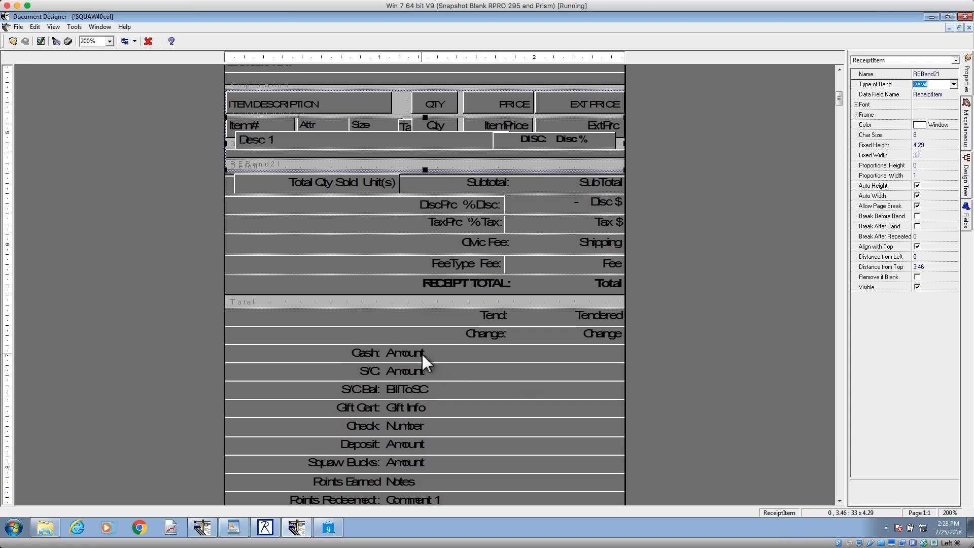
click(392, 352)
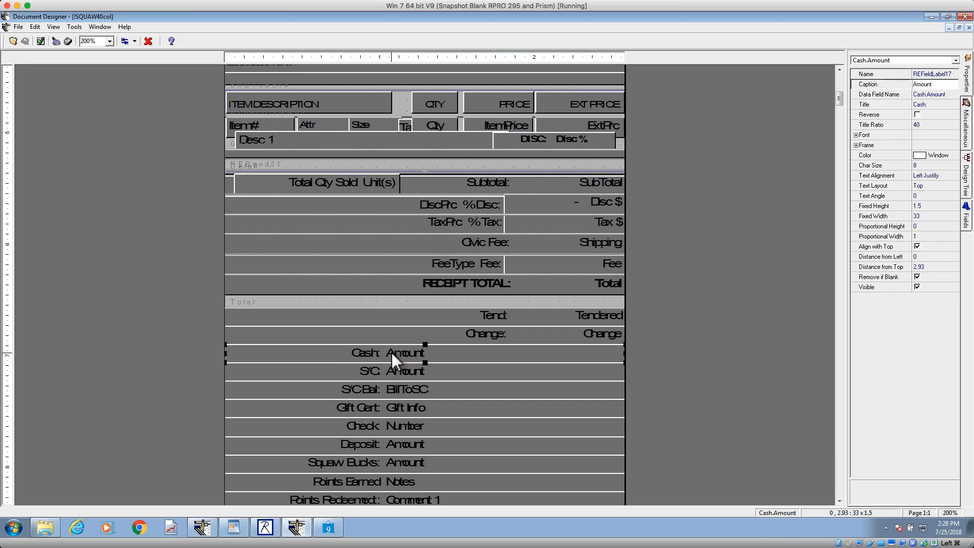
click(874, 247)
click(871, 276)
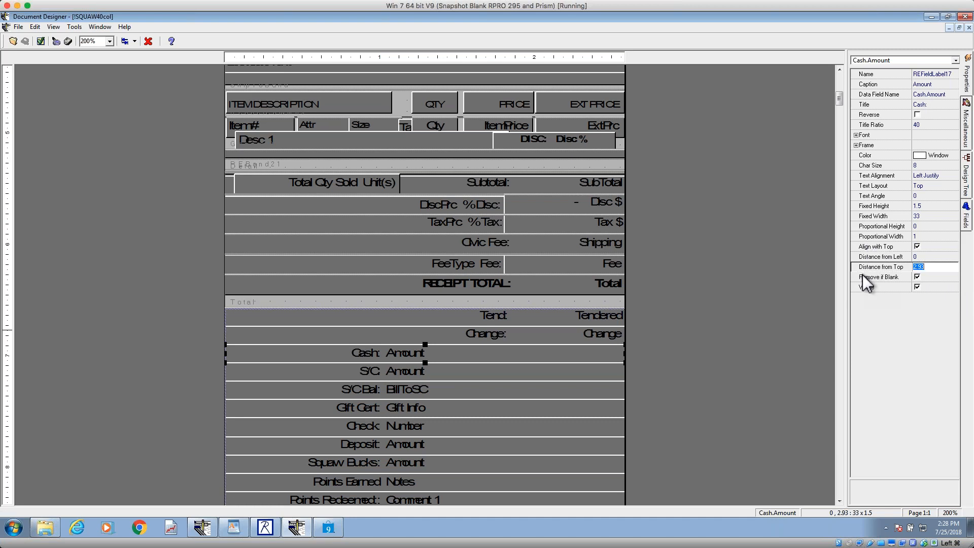
Step: Compare the properties of the other tender fields, from the S/C amount down to the Deposit amount
click(316, 370)
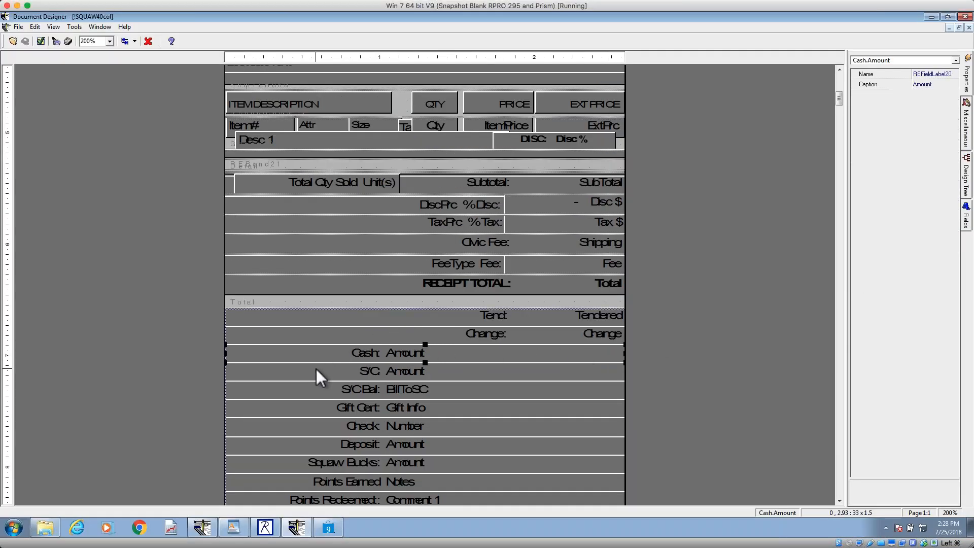
click(319, 392)
click(328, 435)
click(345, 446)
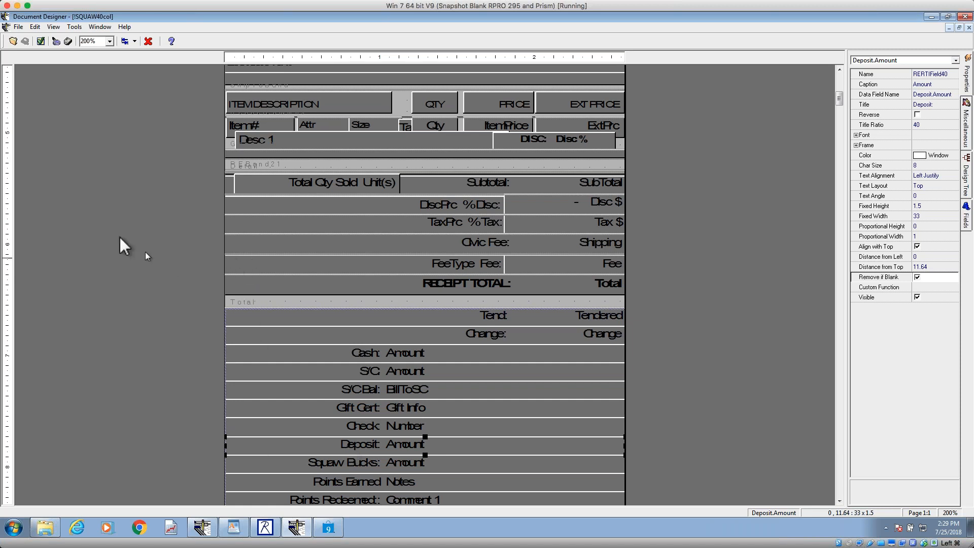
click(15, 43)
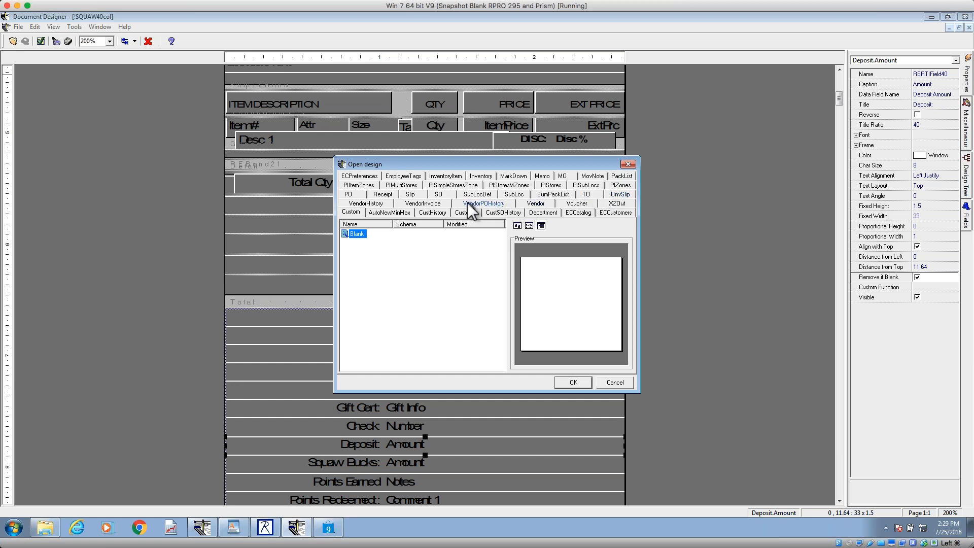
click(388, 194)
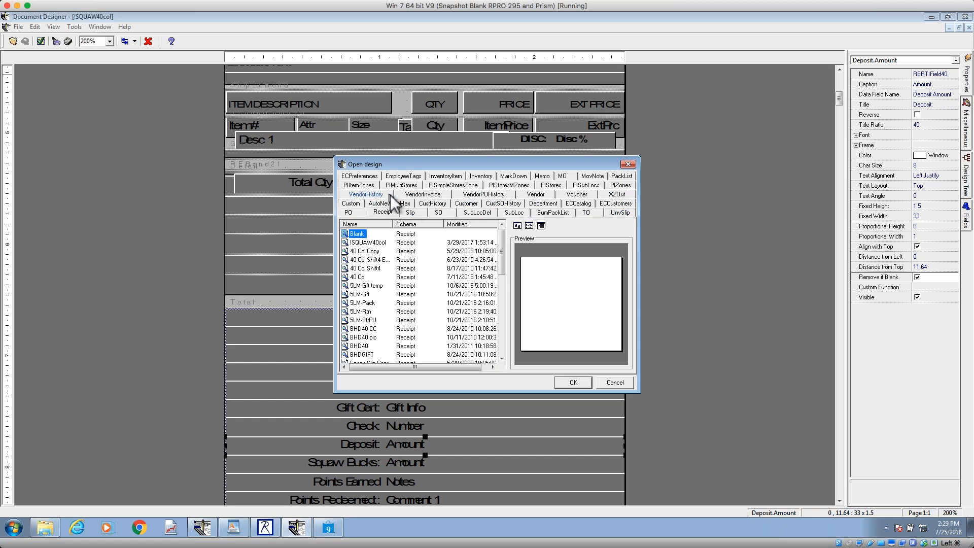
click(501, 339)
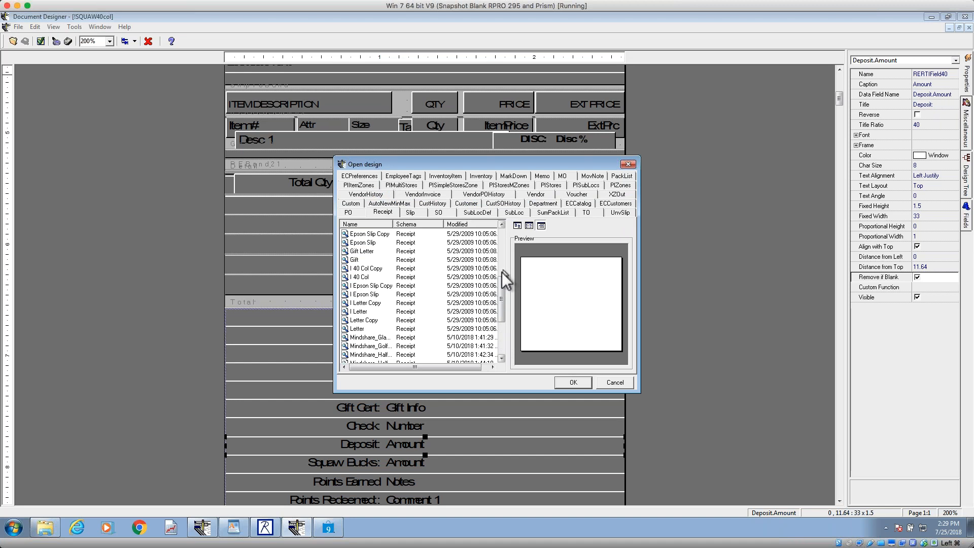
click(632, 165)
Step: Switch to the other Document Designer window, minimize the Inventory Rpt design and restore the !WS40COL receipt design
click(932, 17)
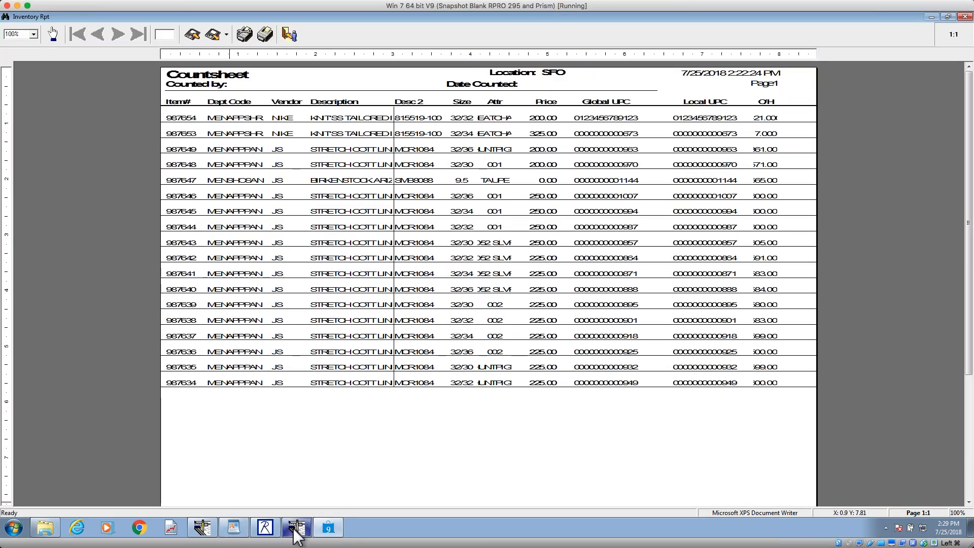
click(202, 528)
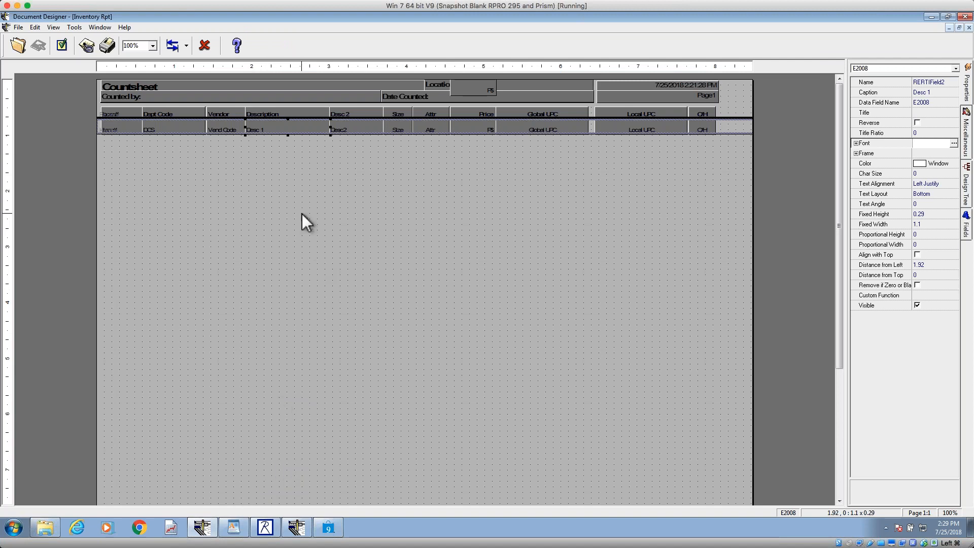
click(948, 28)
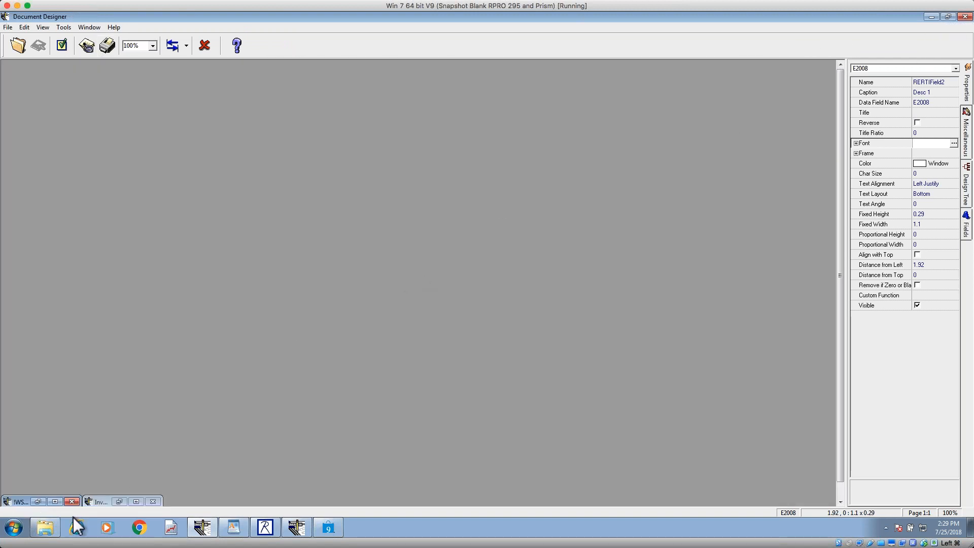
double_click(20, 501)
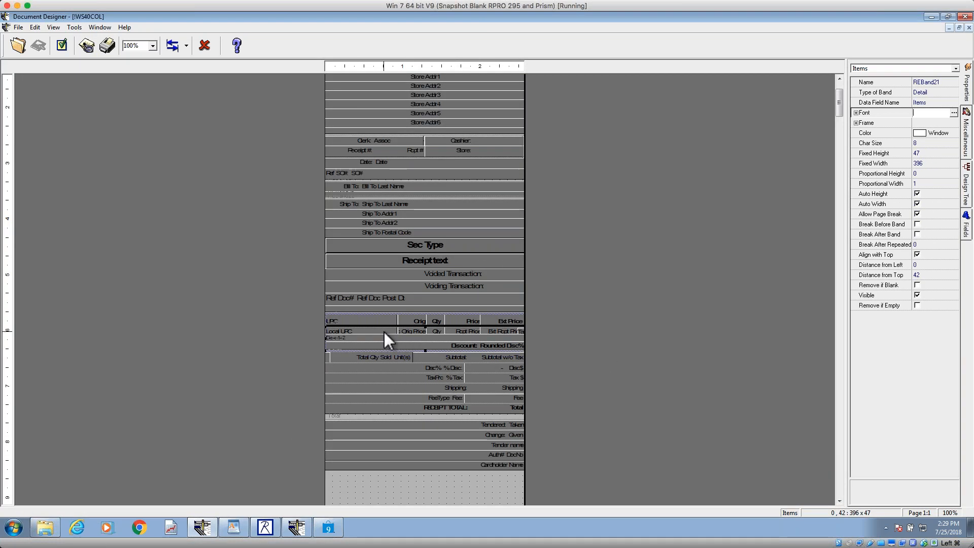
Step: Inspect the Orig Price and Rcpt Price item fields, their parent Items band in the design tree, and that band's Type of Band
click(411, 332)
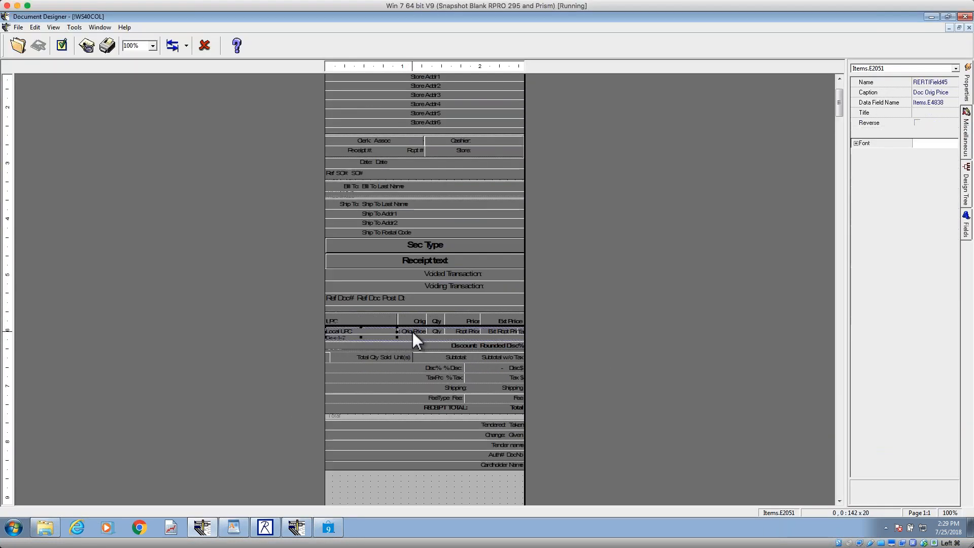
click(454, 333)
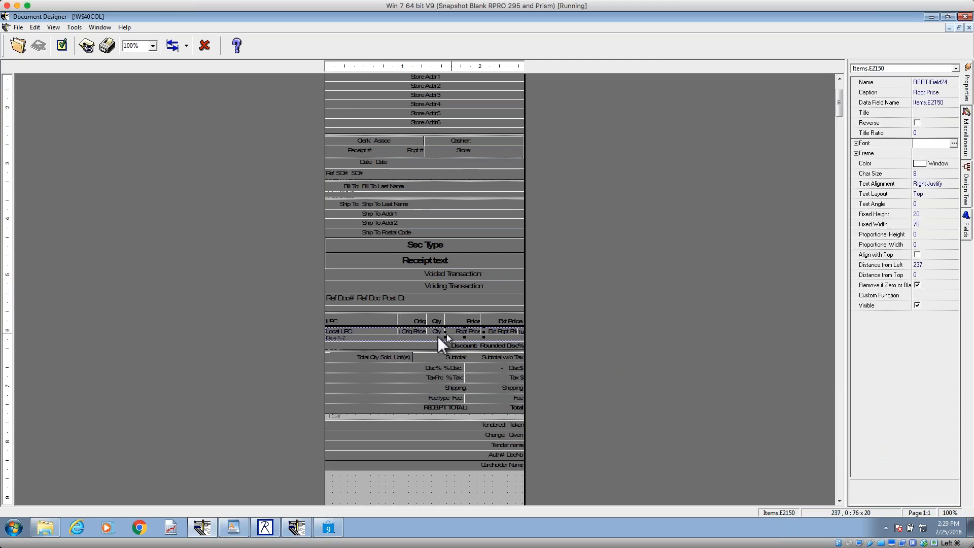
click(968, 191)
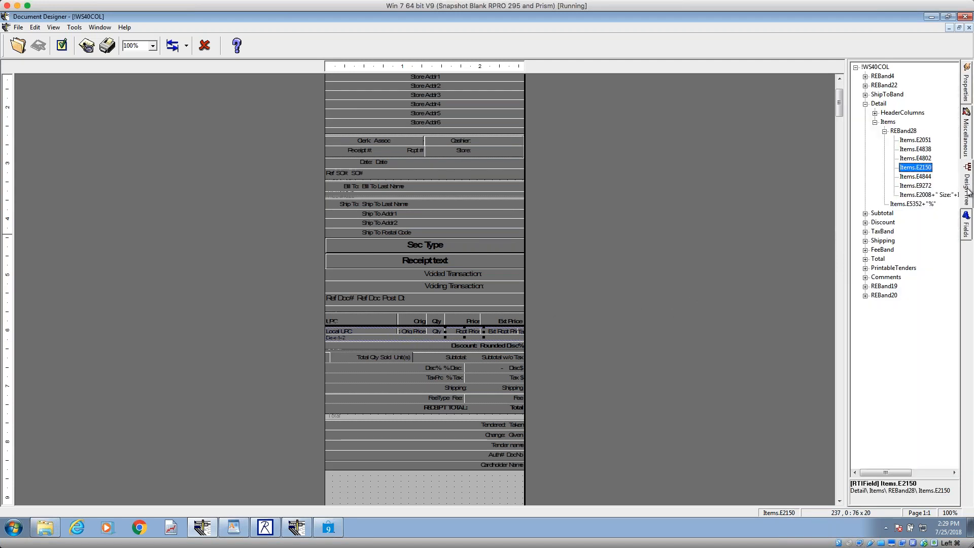
click(888, 122)
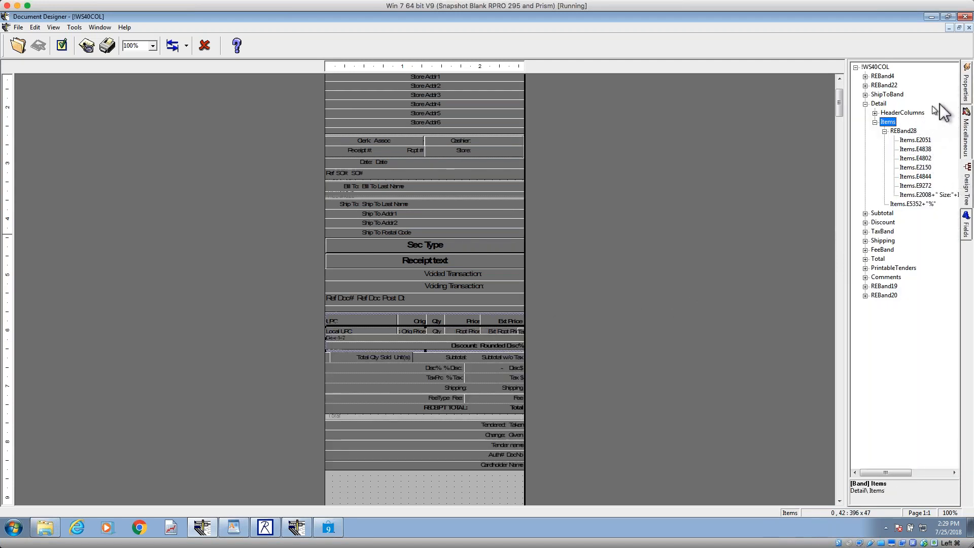
click(966, 98)
click(934, 93)
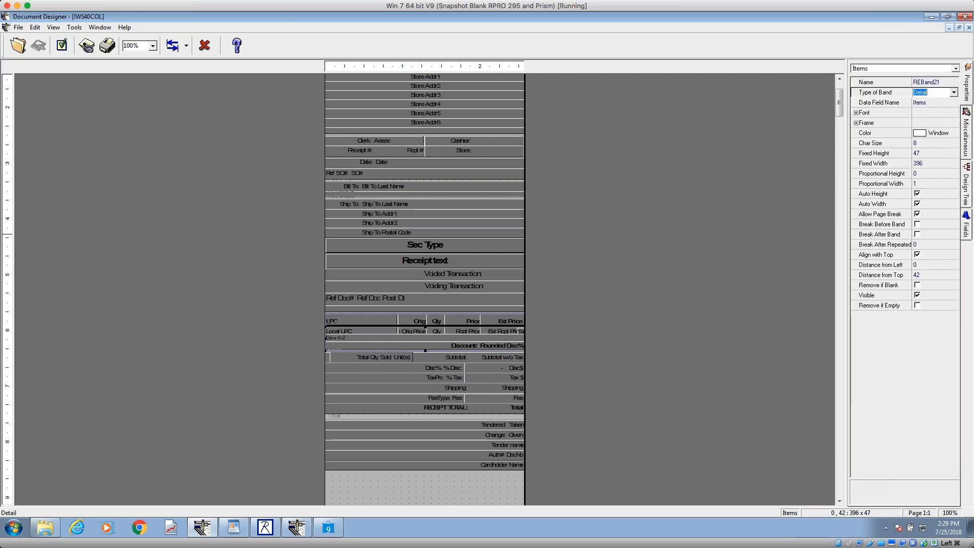
Step: Select the PrintableTenders band below the receipt total and inspect its Type of Band property
scroll(844, 459, down, 3)
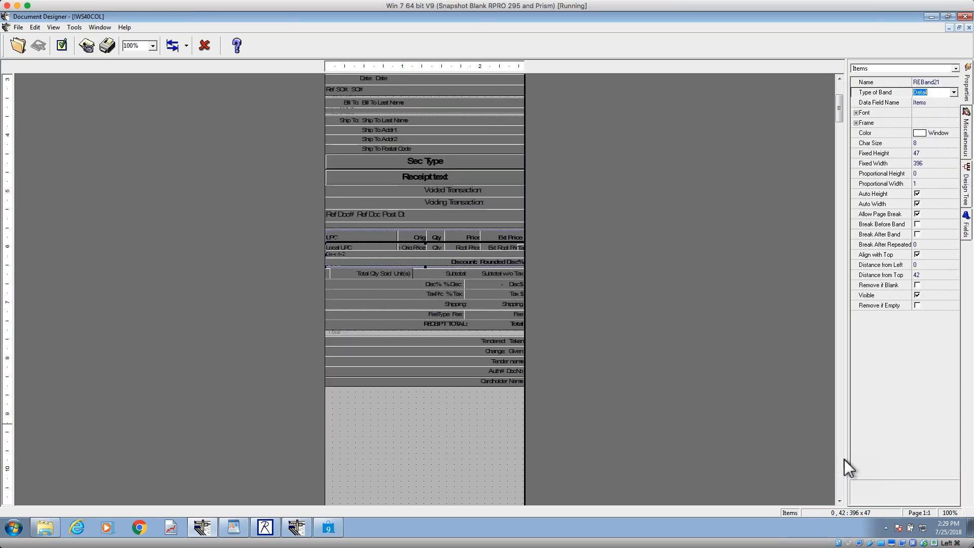
scroll(837, 458, down, 3)
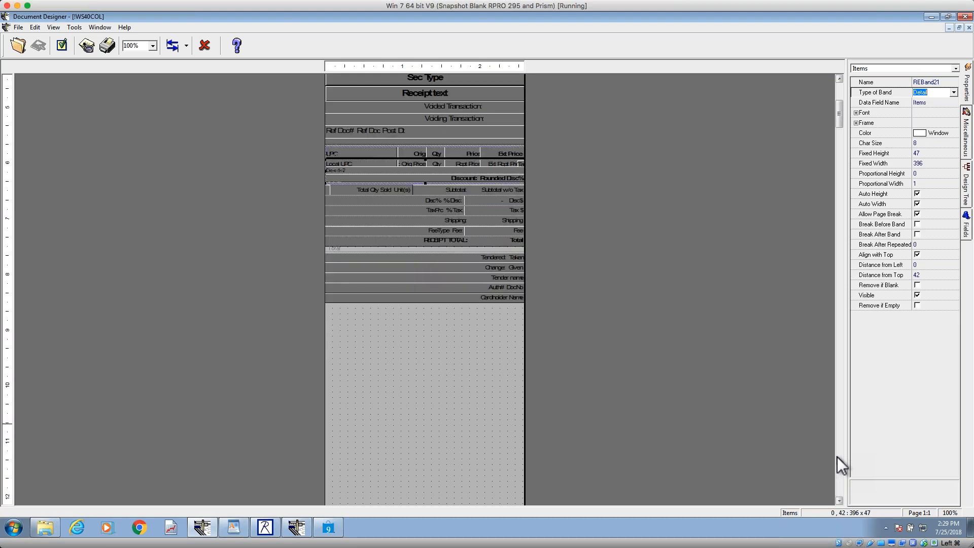
scroll(838, 457, down, 3)
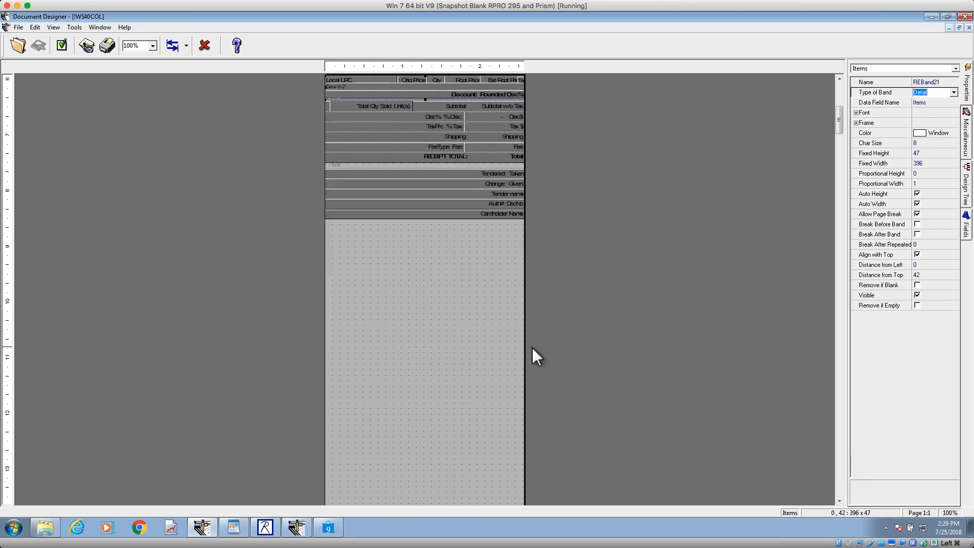
click(452, 295)
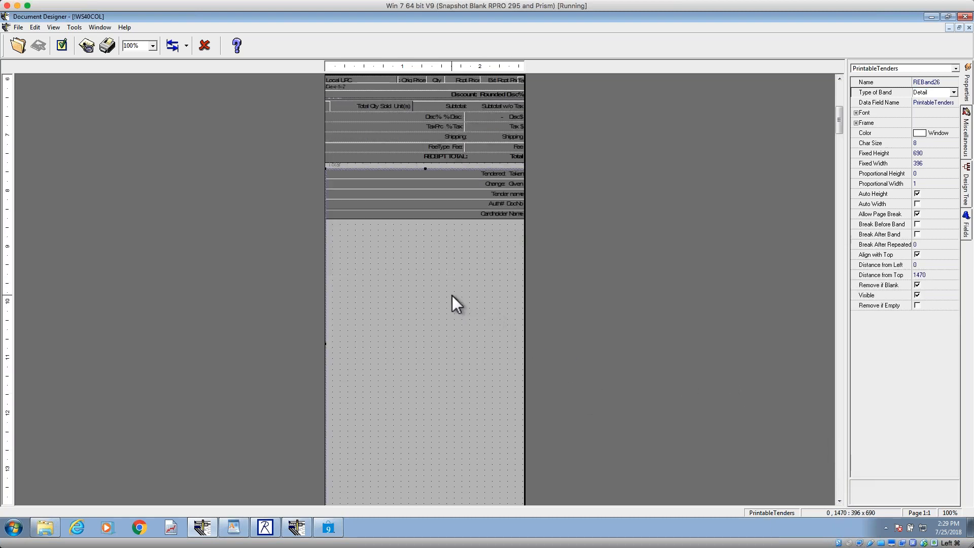
click(412, 194)
click(400, 260)
click(934, 91)
Step: View the design at 200% and inspect the Tendered, Change, Tender name, Auth# and Cardholder Name fields of the PrintableTenders band
click(153, 46)
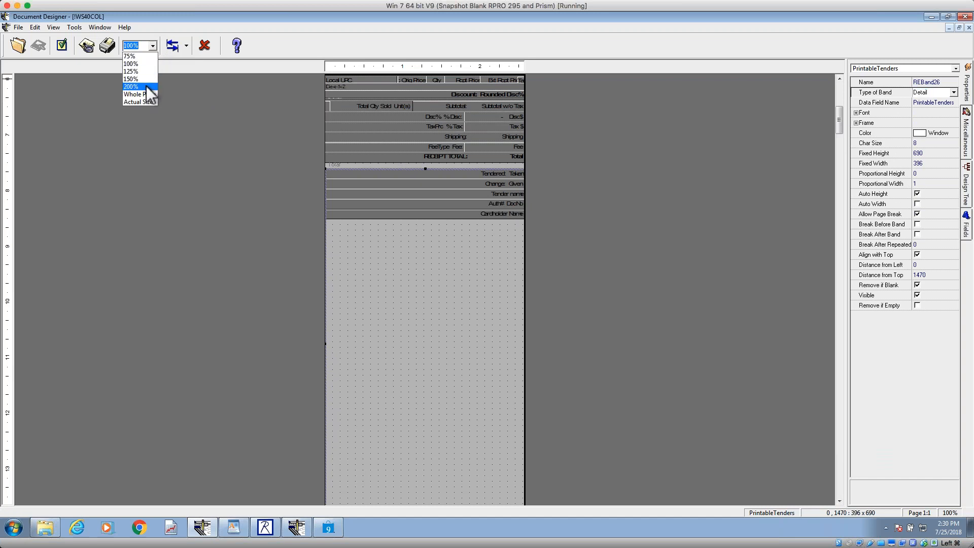
click(148, 88)
click(549, 274)
click(544, 285)
click(539, 308)
click(540, 322)
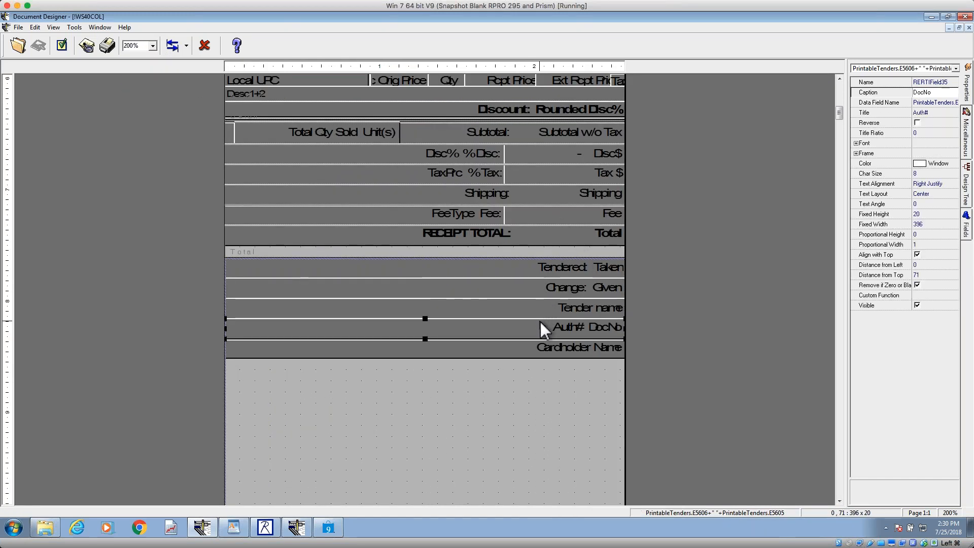
click(537, 351)
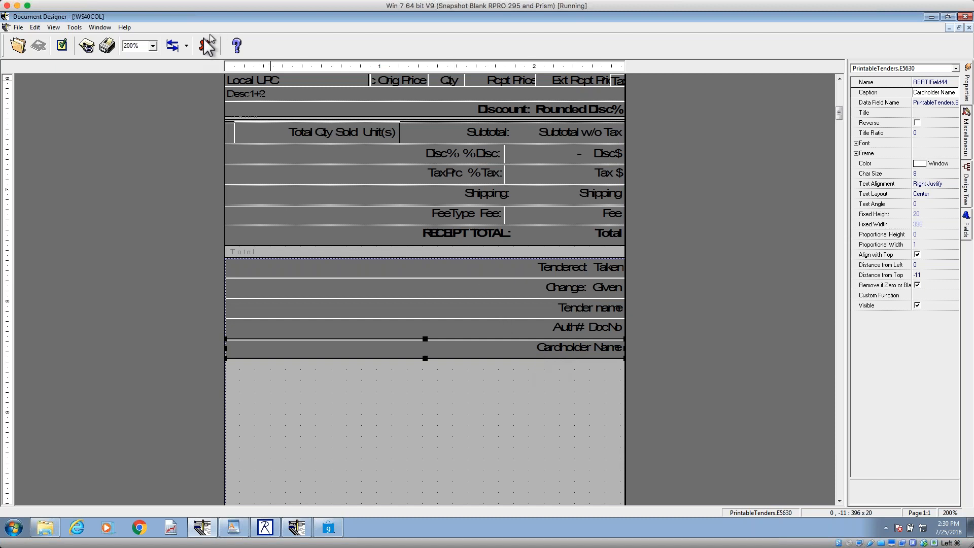
Step: View the design at 75% and inspect the extent of the PrintableTenders band and its Cardholder Name field
click(135, 46)
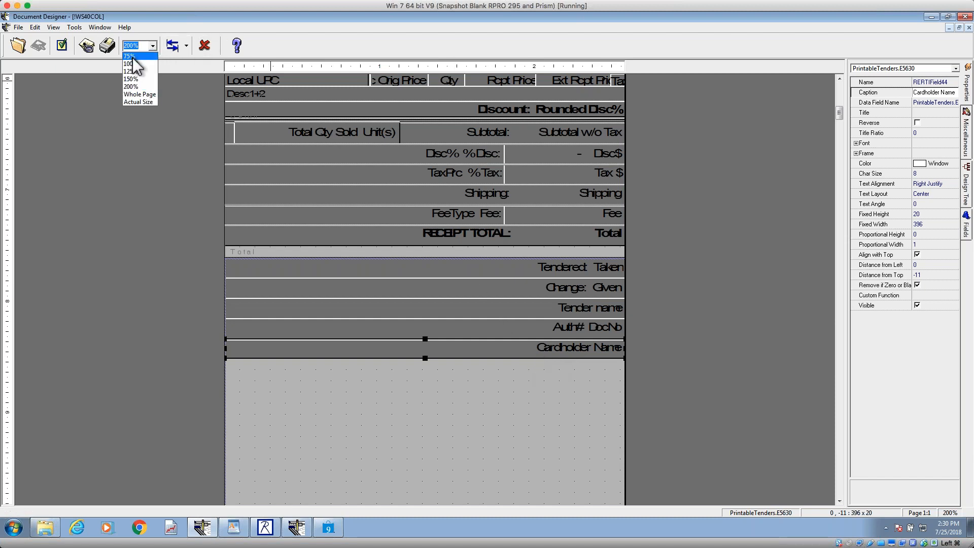
click(130, 56)
click(456, 255)
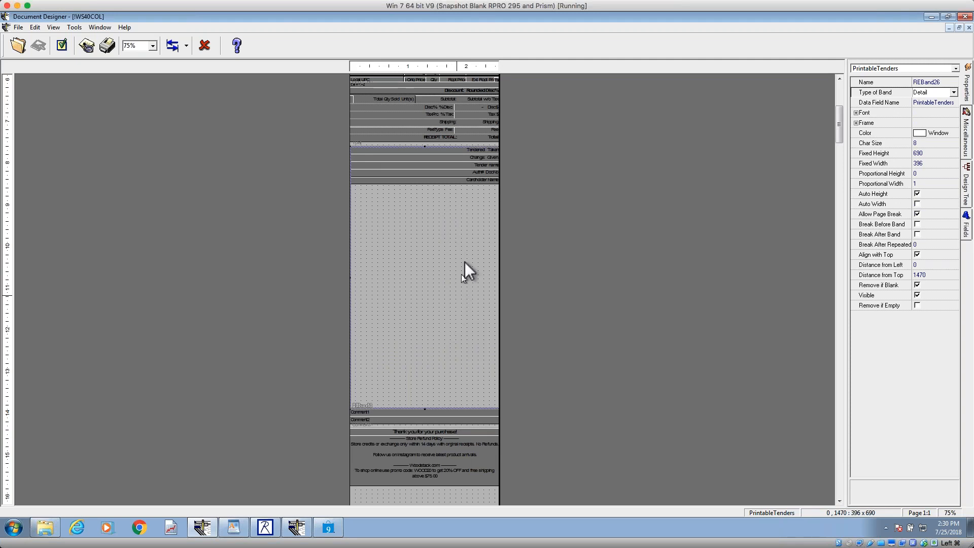
click(476, 181)
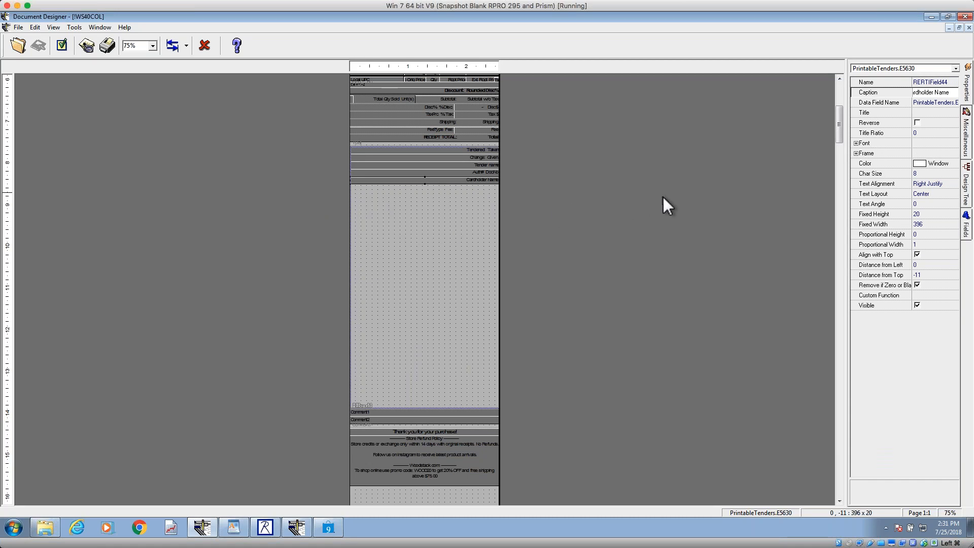
Step: View the UPC column heading at 200%, trace it to the HeaderColumns band inside Detail, and inspect that band's Type of Band
drag(841, 121, 841, 118)
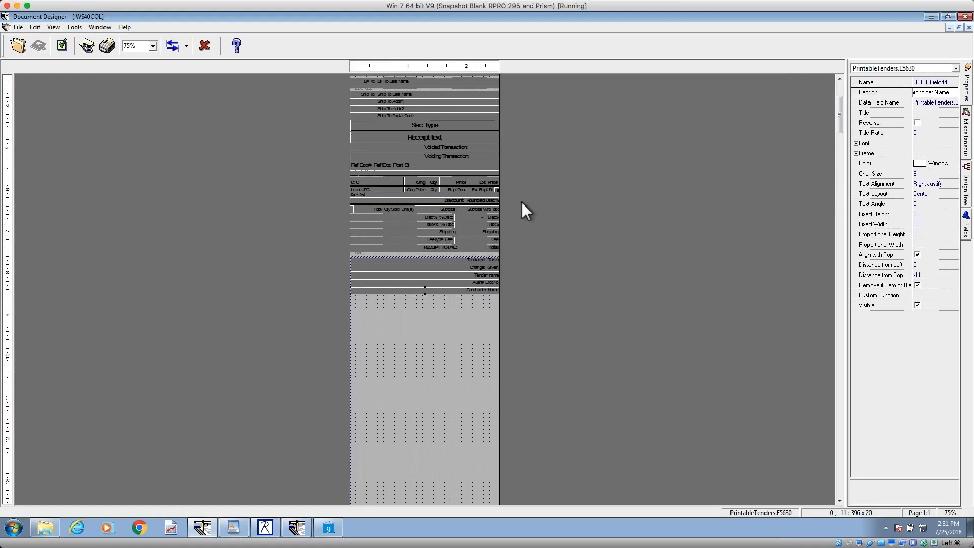
click(360, 181)
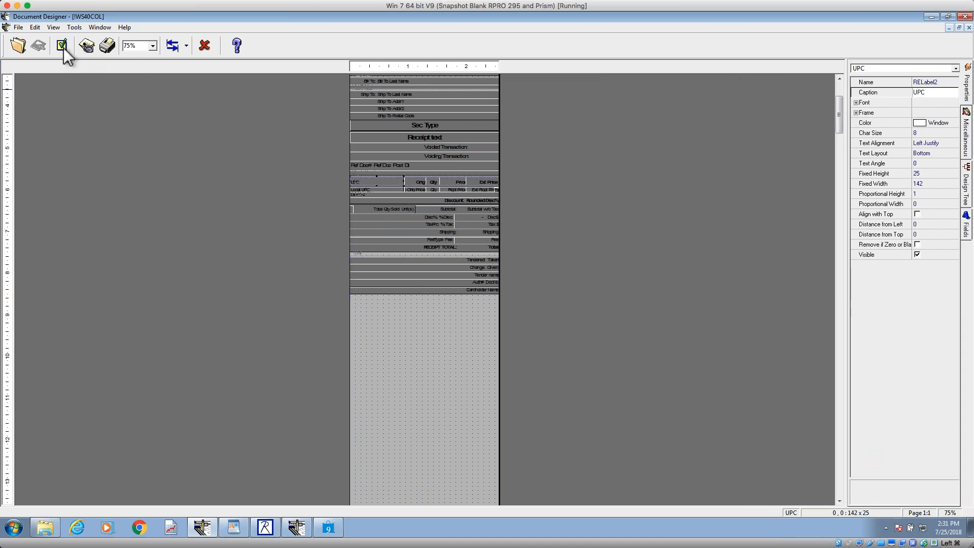
click(152, 46)
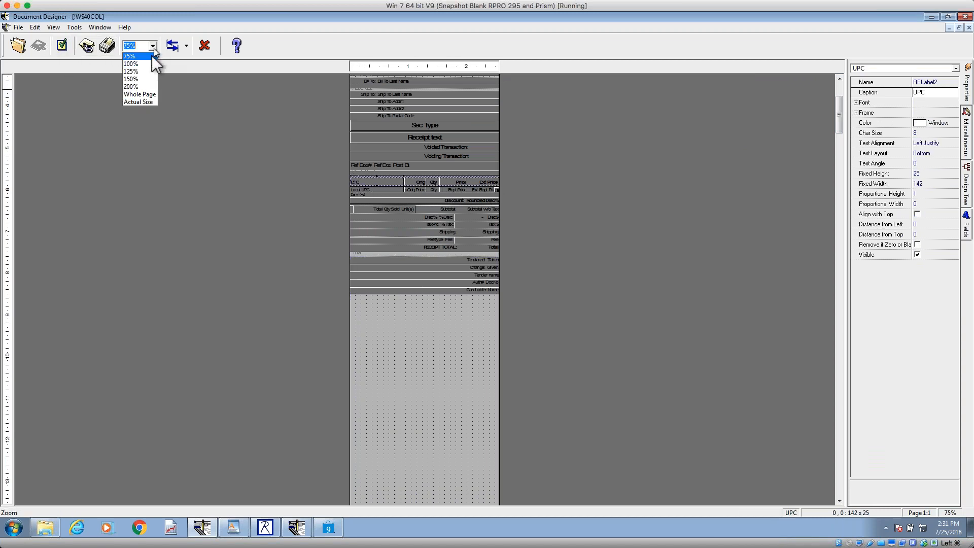
click(142, 90)
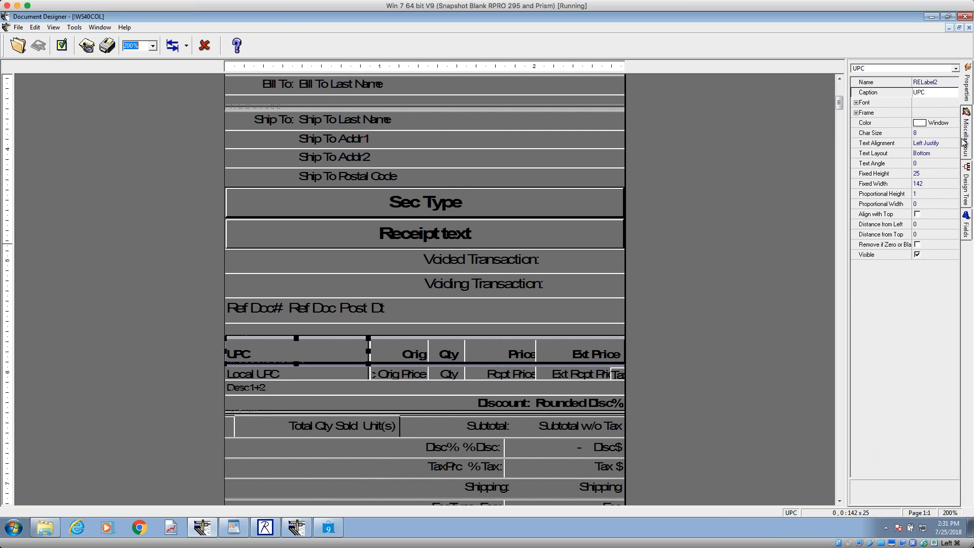
click(968, 188)
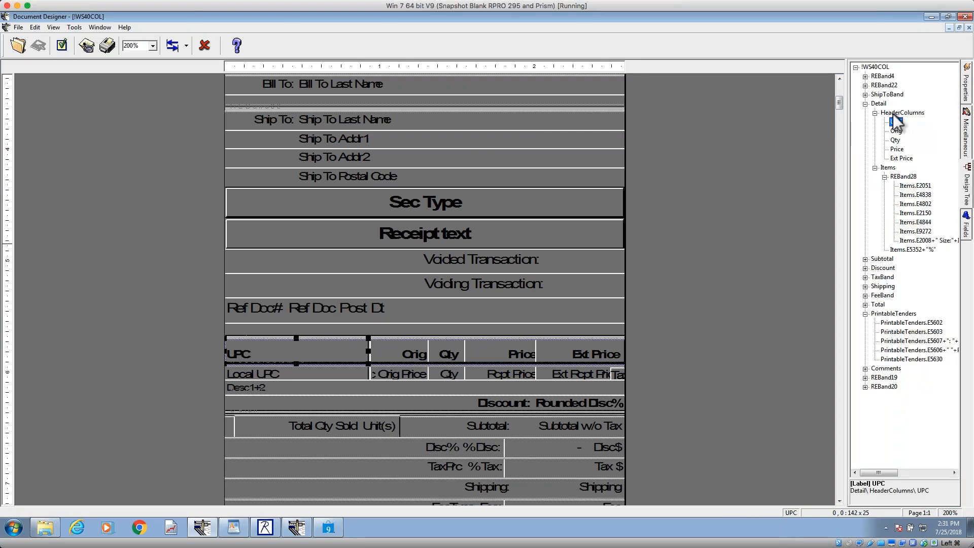
click(879, 105)
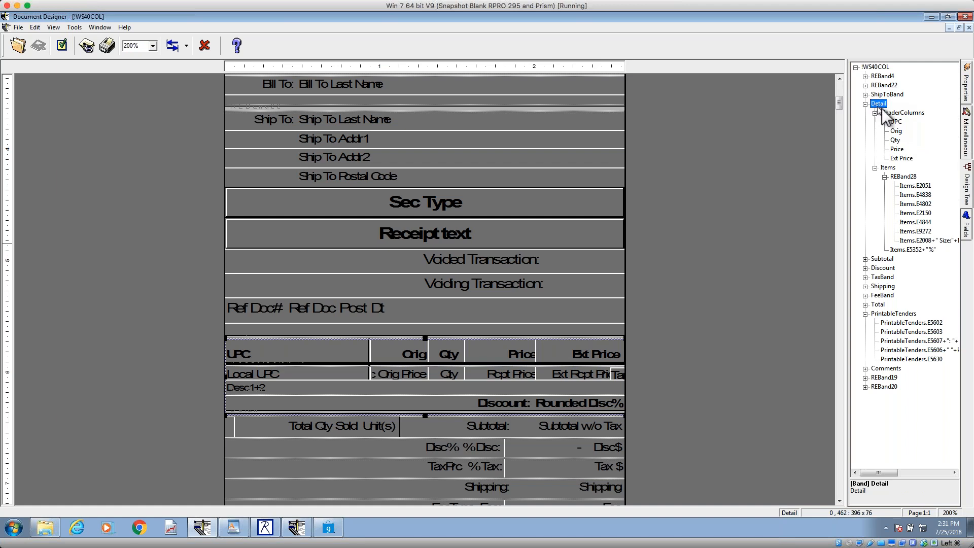
click(902, 113)
click(967, 87)
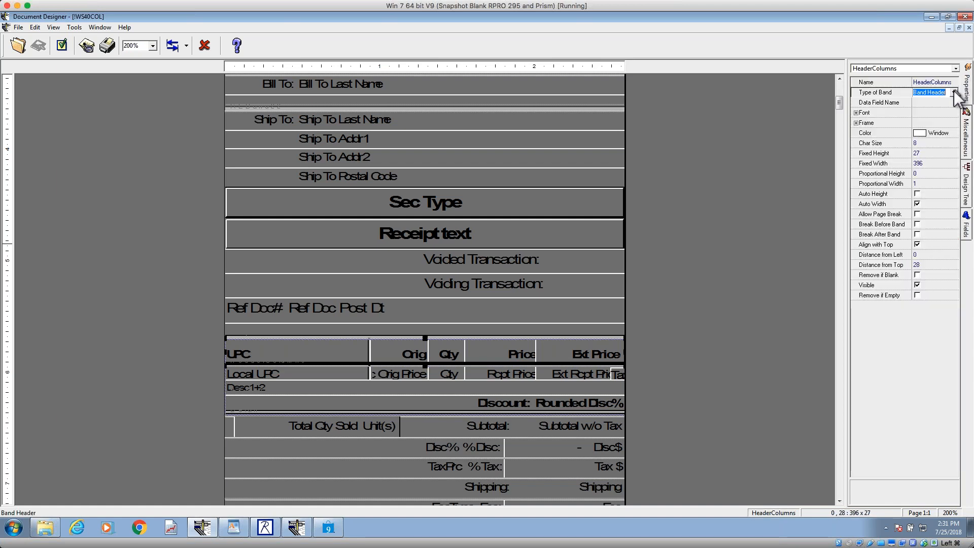
Step: Inspect the HeaderColumns band's Type of Band, and the Type of Band and Data Field Name of the Items band inside Detail
click(930, 92)
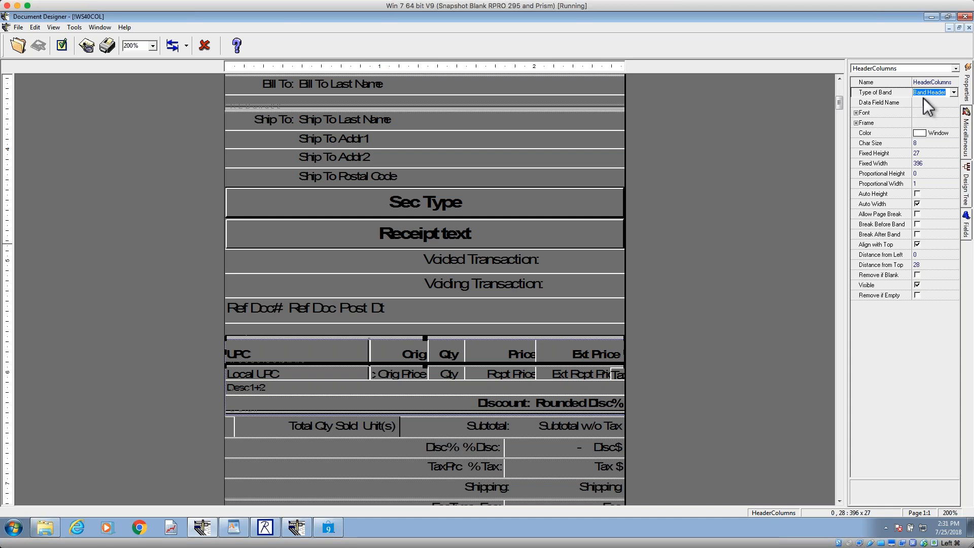
click(967, 180)
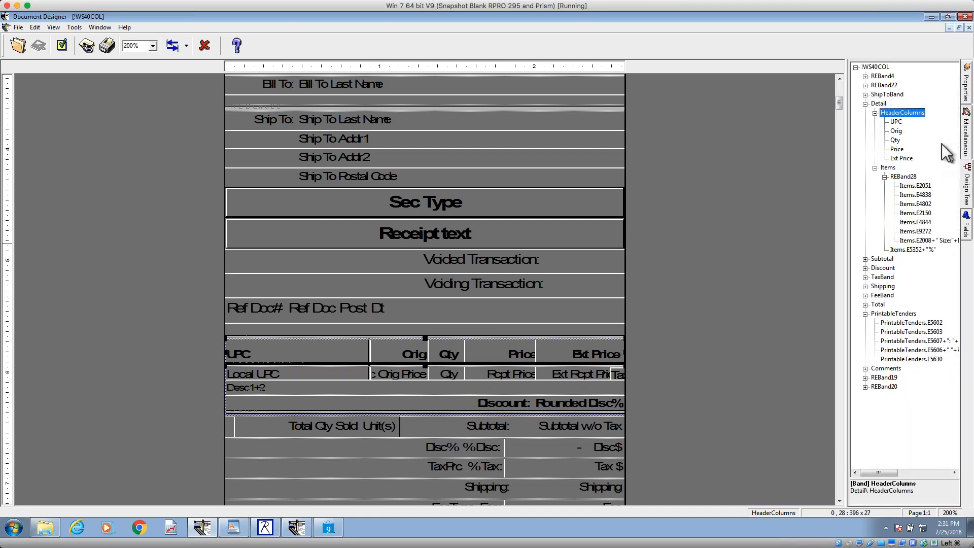
click(888, 168)
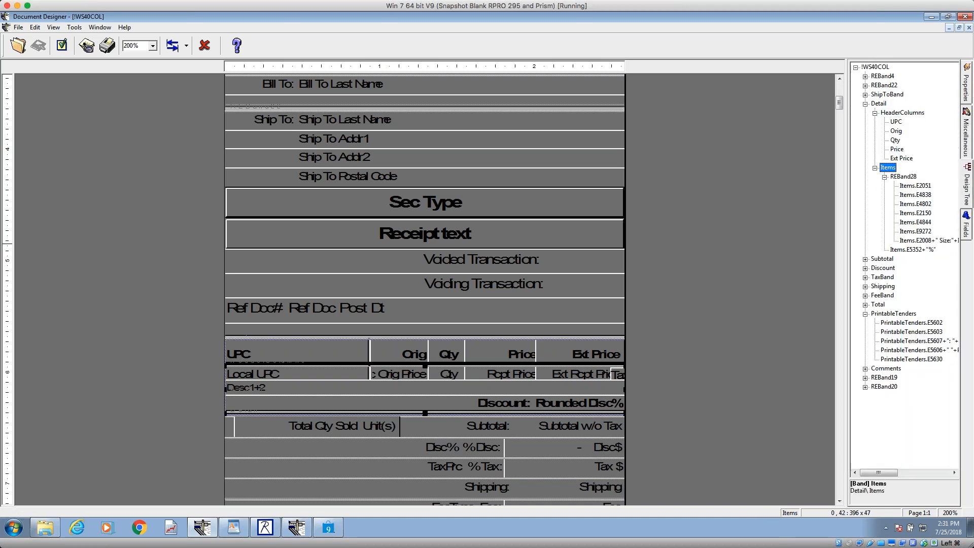
click(967, 90)
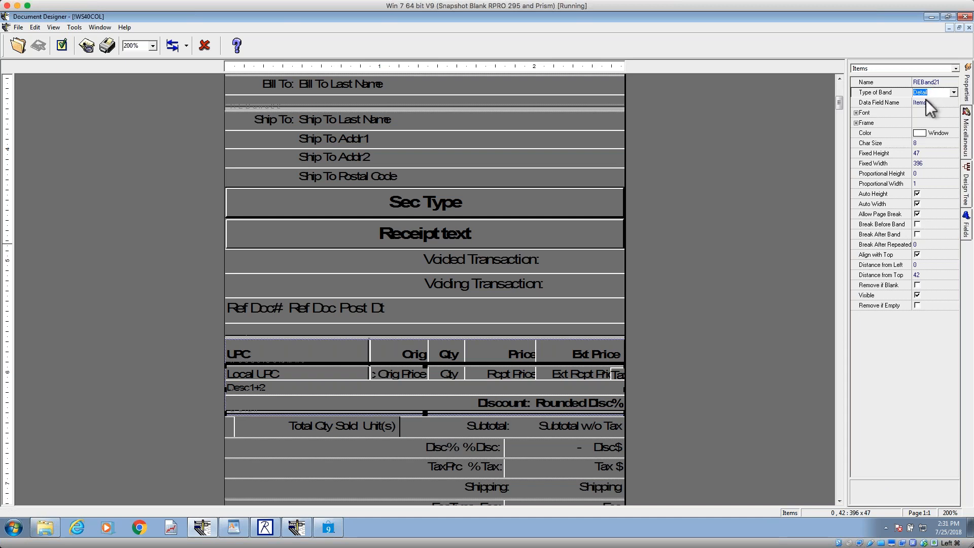
click(925, 102)
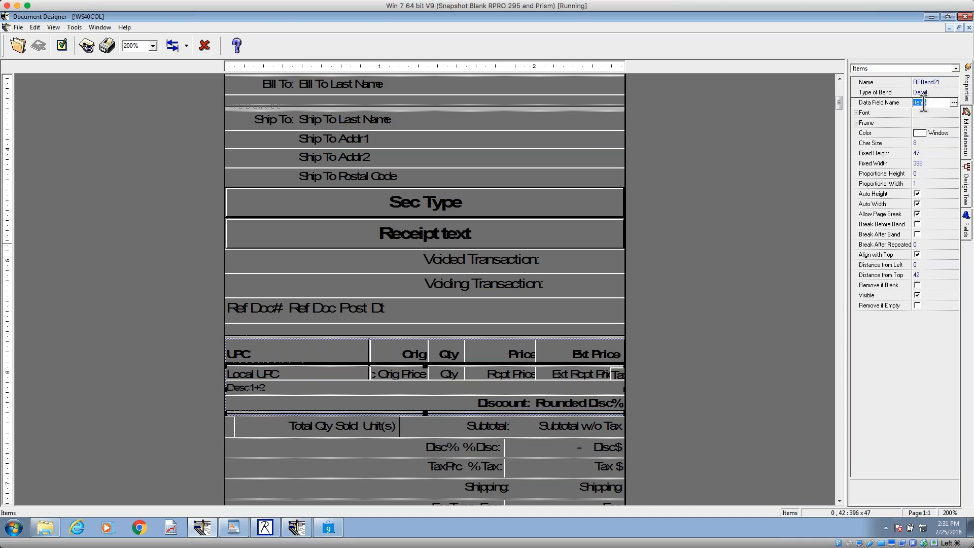
Step: Select the parent Detail band in the design structure and inspect its Type of Band and Data Field Name
click(968, 187)
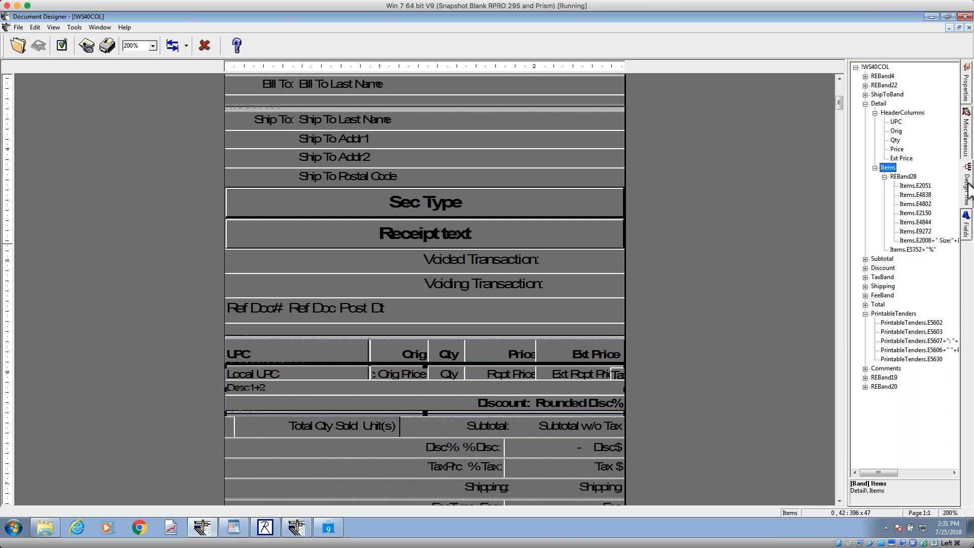
click(879, 103)
click(967, 92)
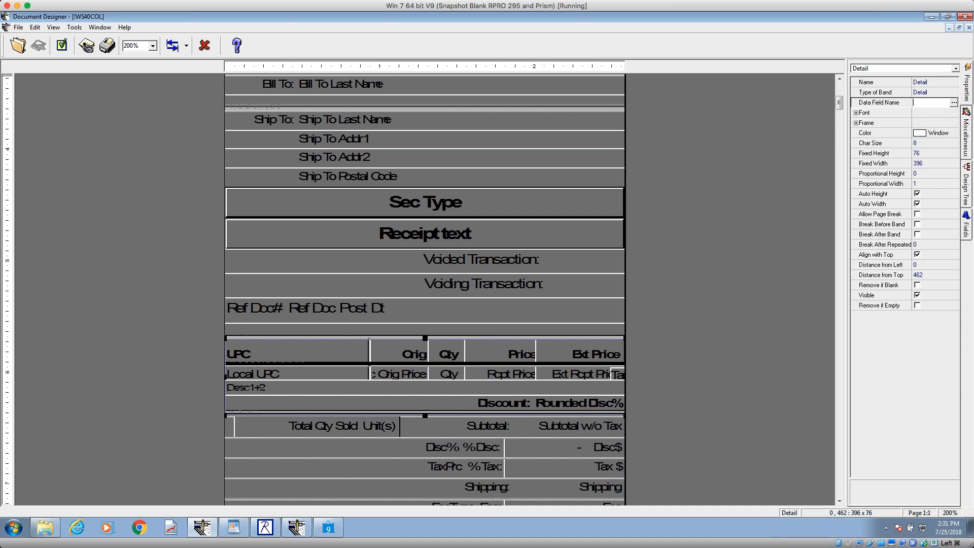
Step: Open the Split UPC design from the Inventory designs
click(18, 46)
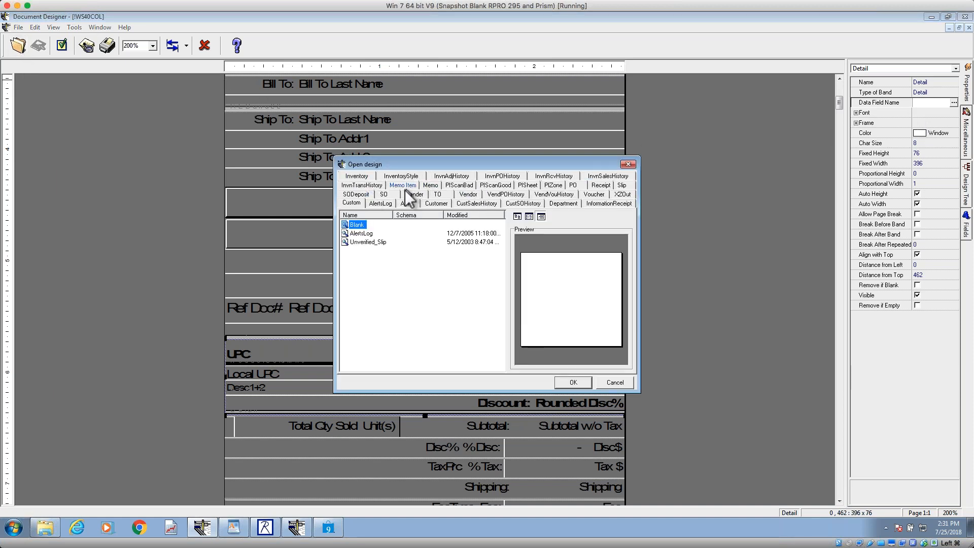
click(399, 185)
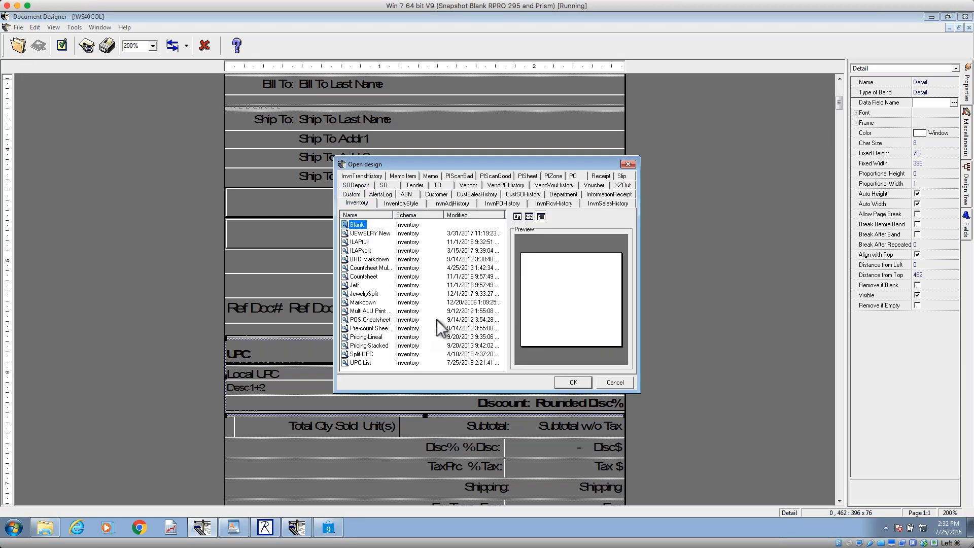
click(366, 355)
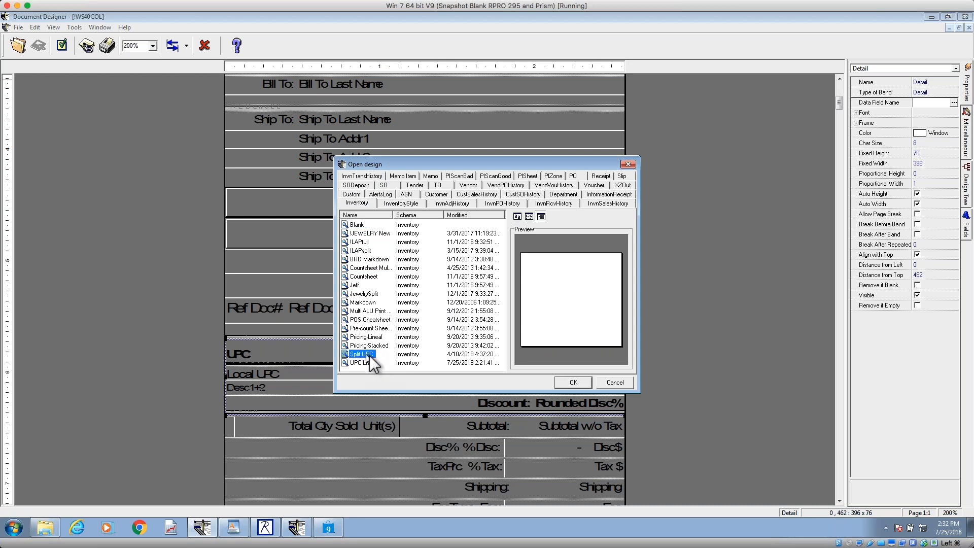
click(584, 384)
Step: Inspect the Body band's Type of Band and Data Field Name, the empty second tag area and the Desc 2 field
click(419, 268)
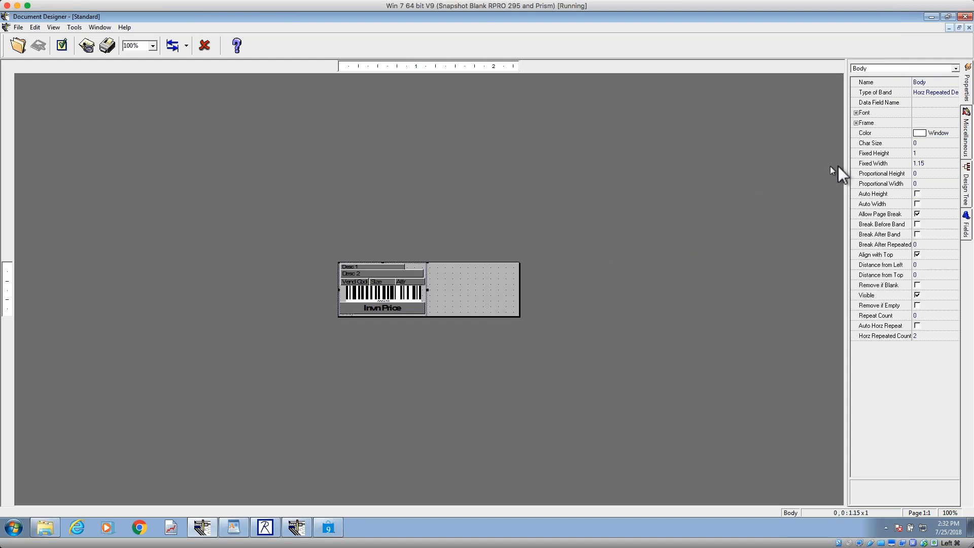
click(932, 94)
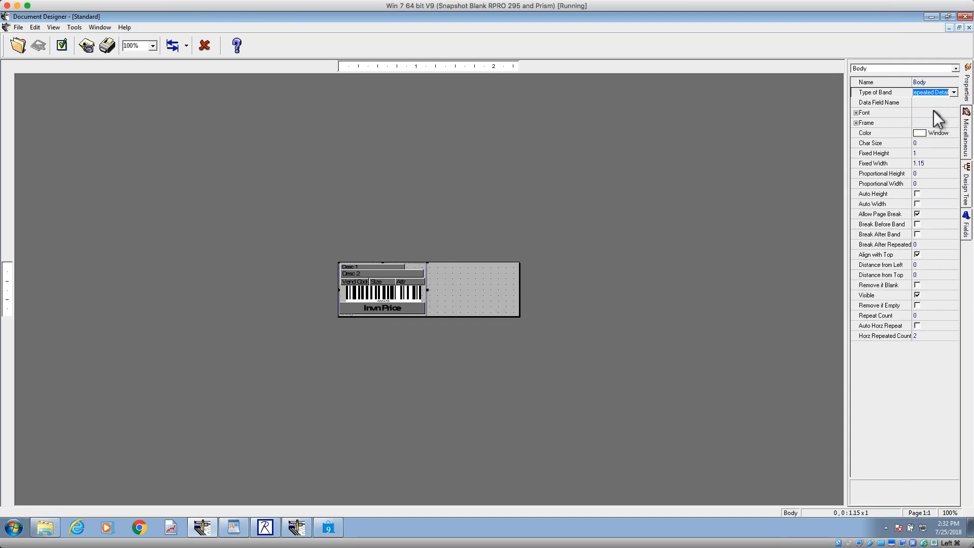
click(930, 102)
click(930, 94)
click(422, 270)
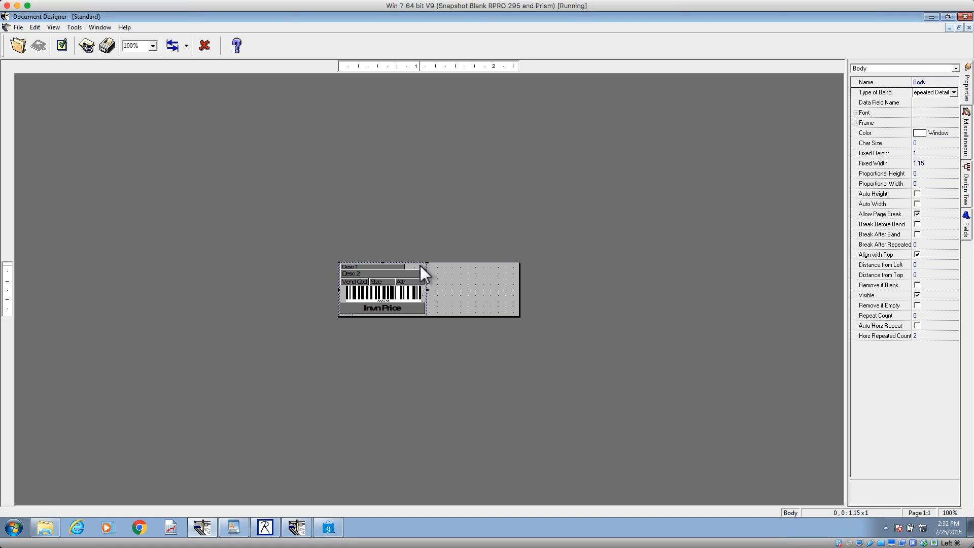
click(495, 283)
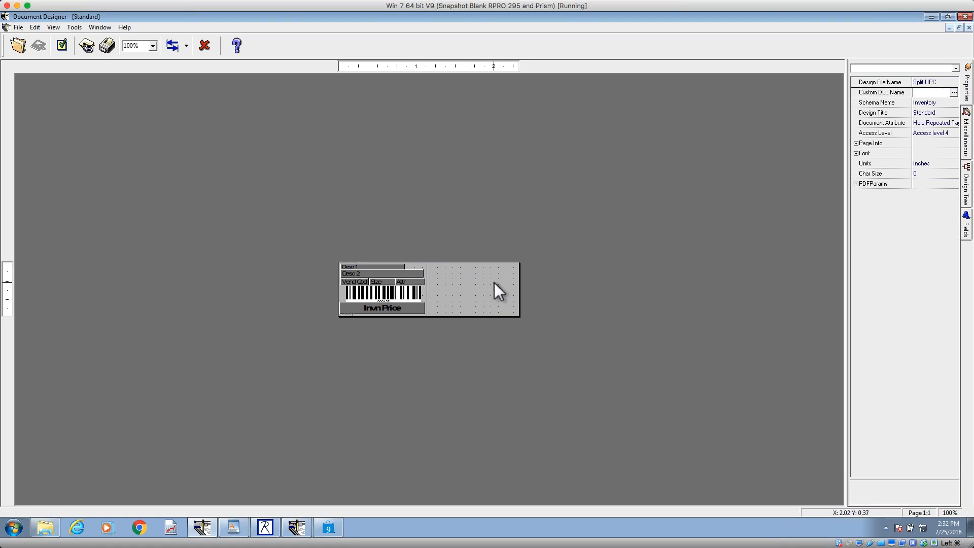
click(401, 273)
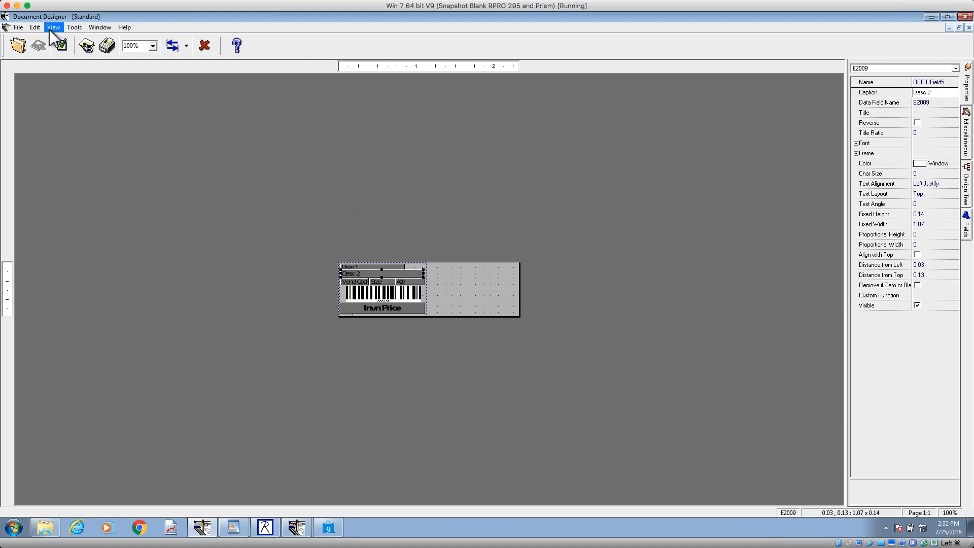
Step: Open the POS Cheatsheet design from the Inventory designs and inspect the Type of Band of its Body band
click(18, 46)
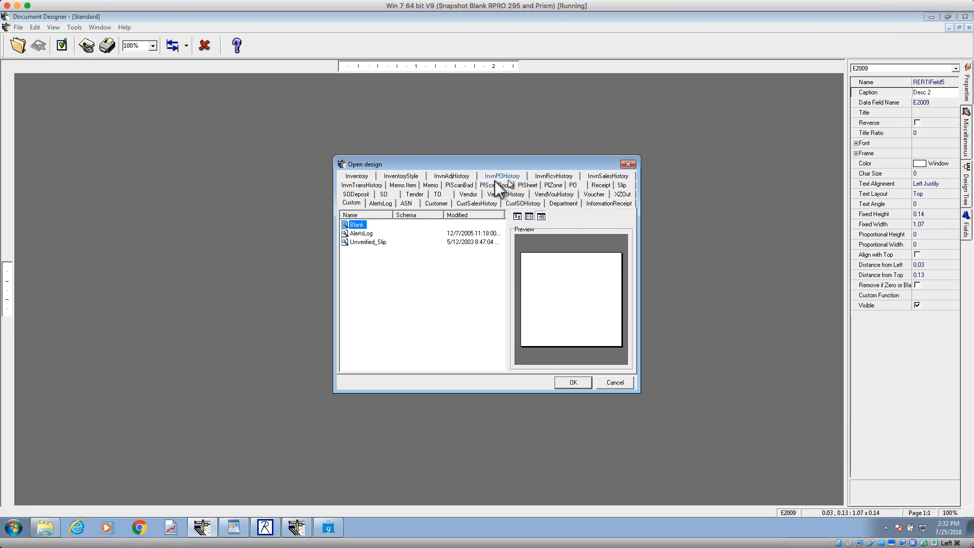
click(363, 178)
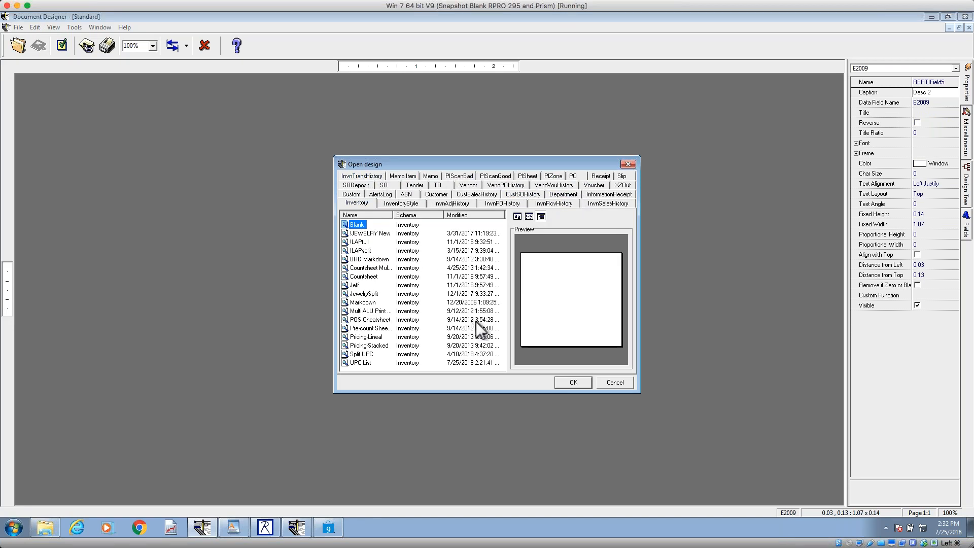
click(376, 320)
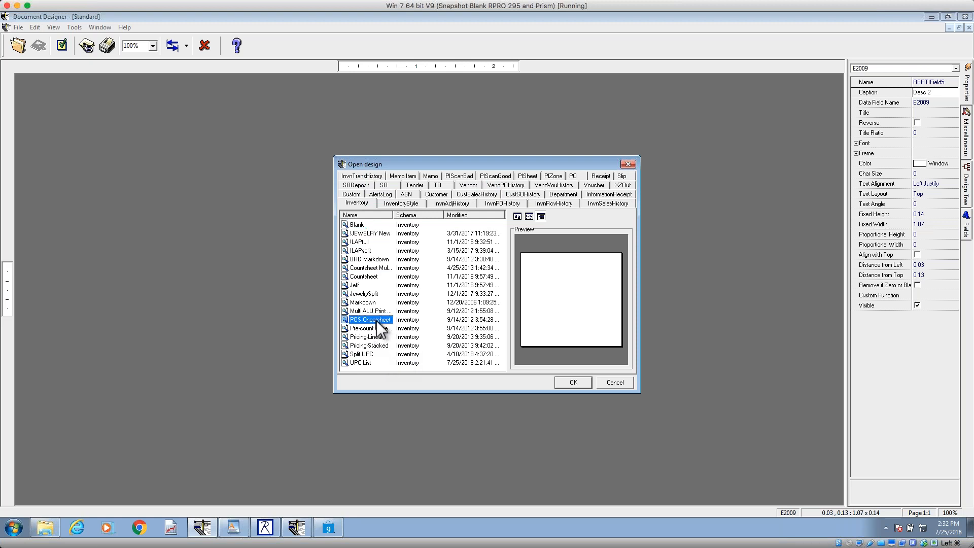
click(580, 382)
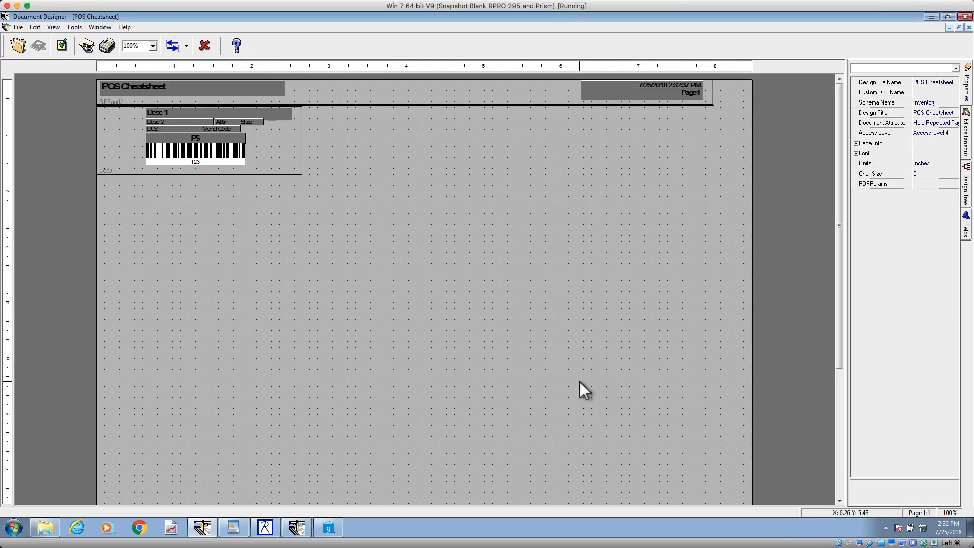
click(278, 148)
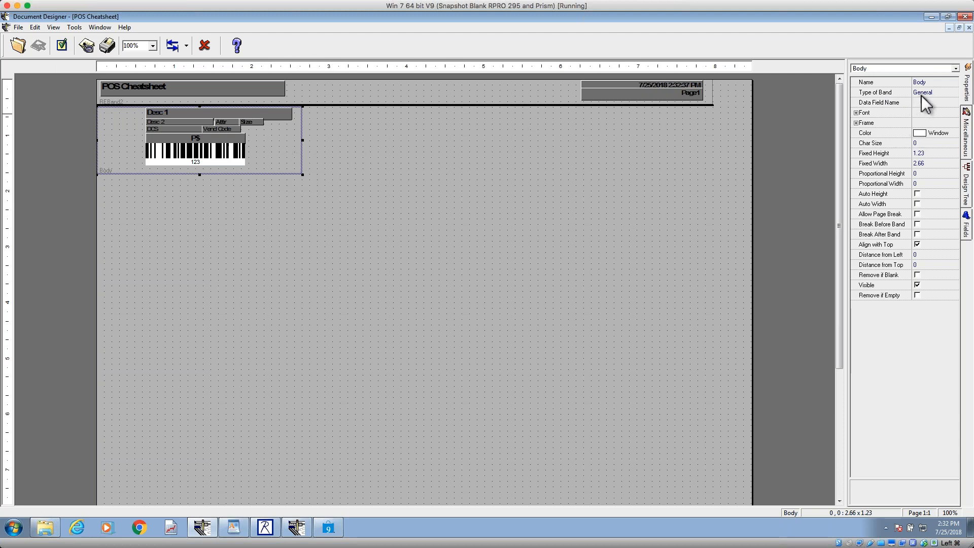
Step: Switch to the Inventory Rpt preview in Retail Pro and close the report without saving it
mouse_move(265, 528)
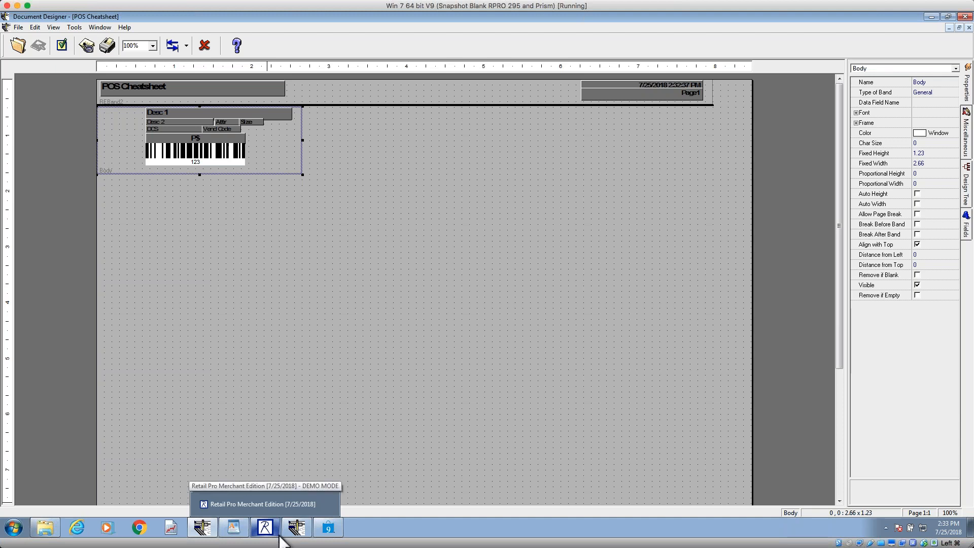
click(297, 528)
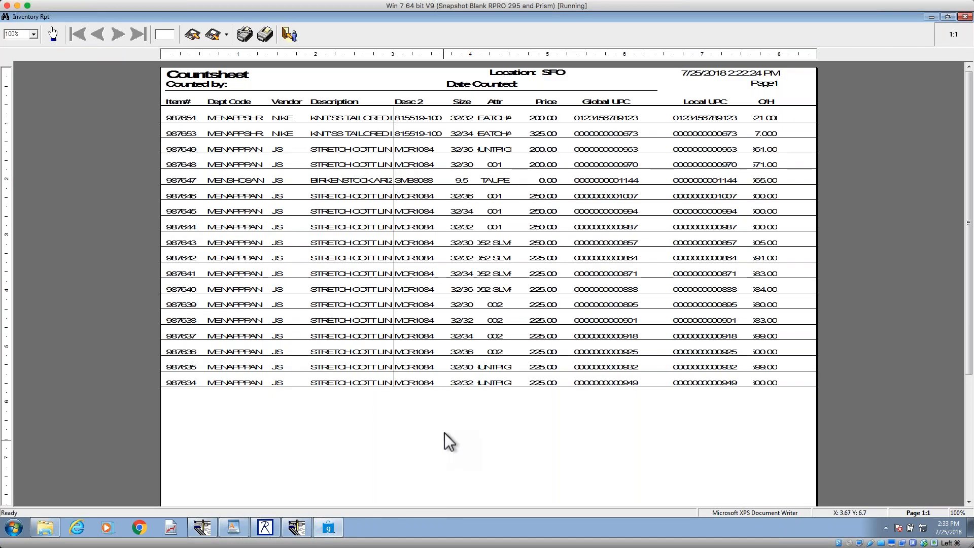
click(289, 34)
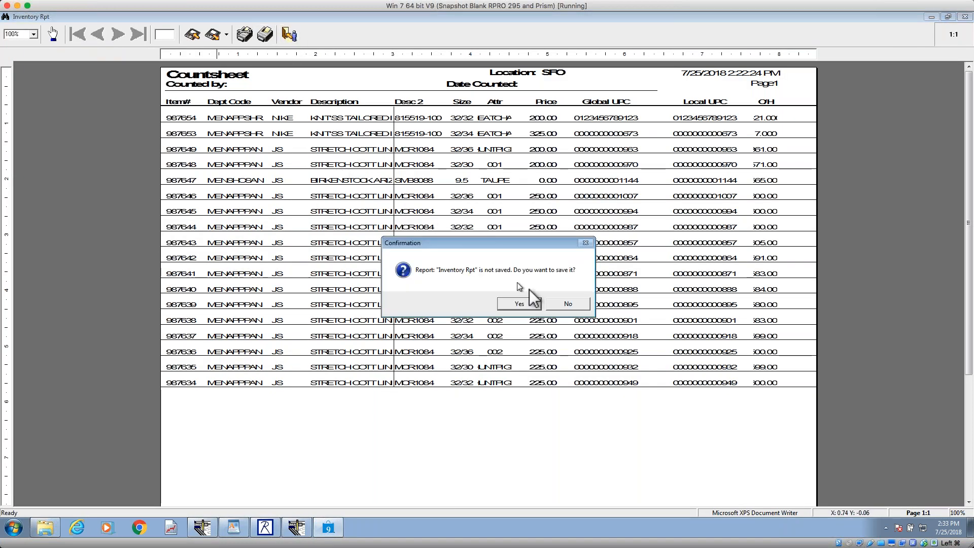
click(569, 304)
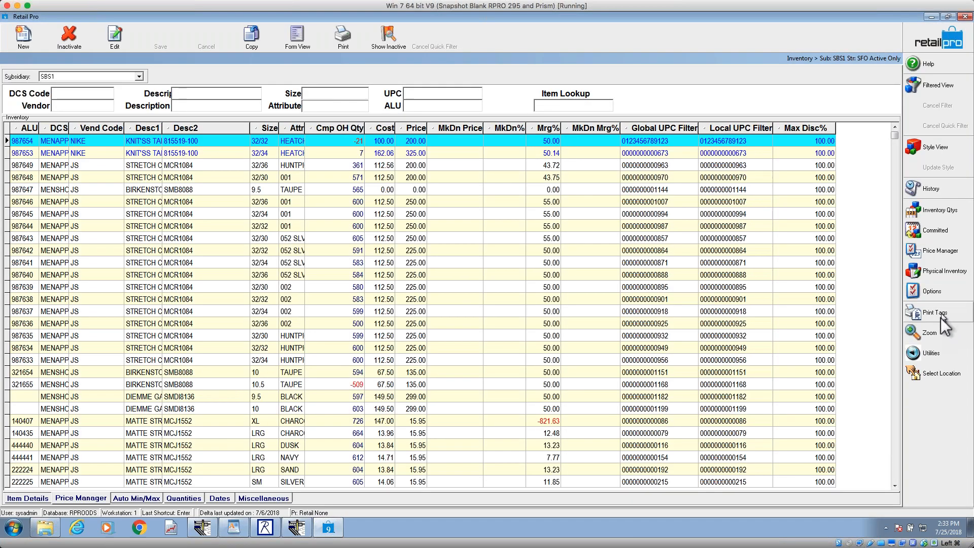
Step: Preview the inventory tags with the POS Cheatsheet label, examine how the tags repeat, and close the preview without saving
click(941, 317)
click(527, 218)
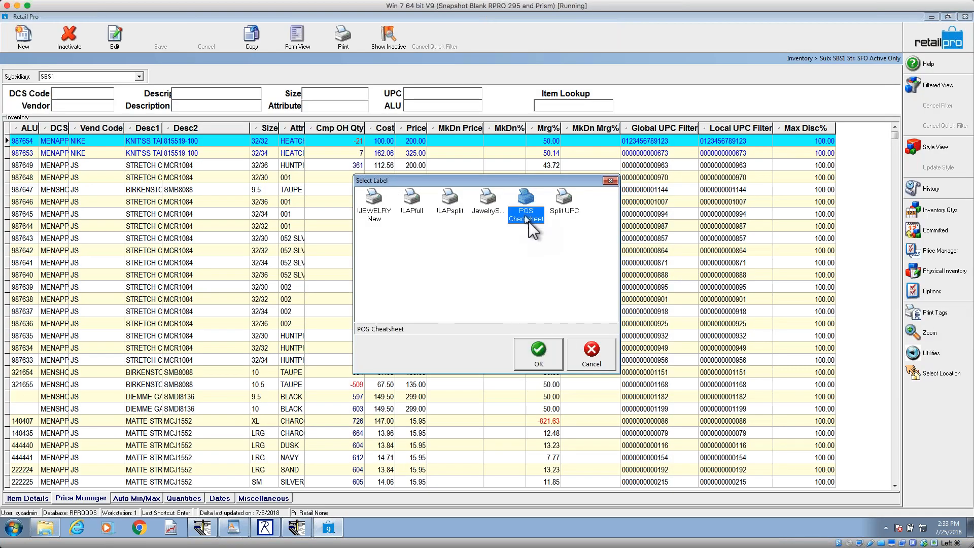
click(547, 356)
click(388, 334)
click(537, 382)
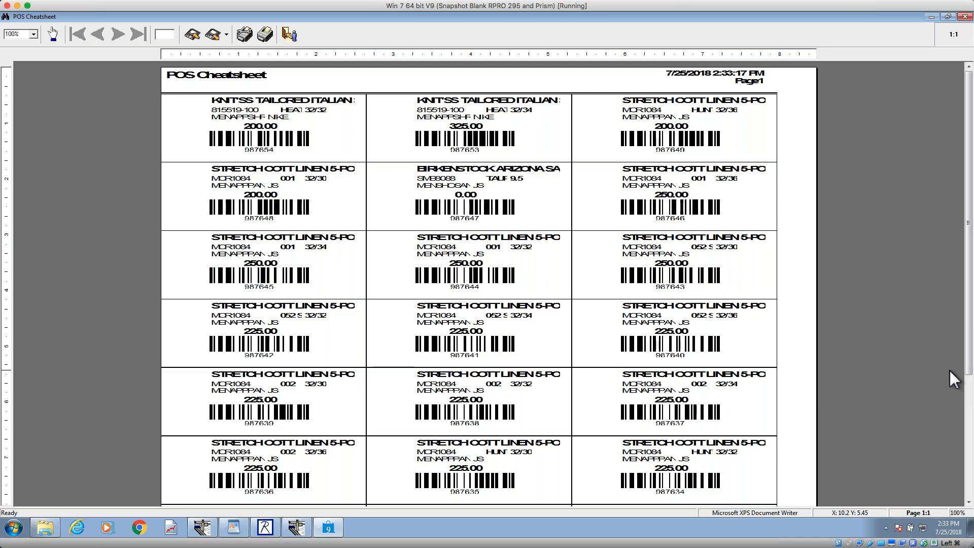
key(Escape)
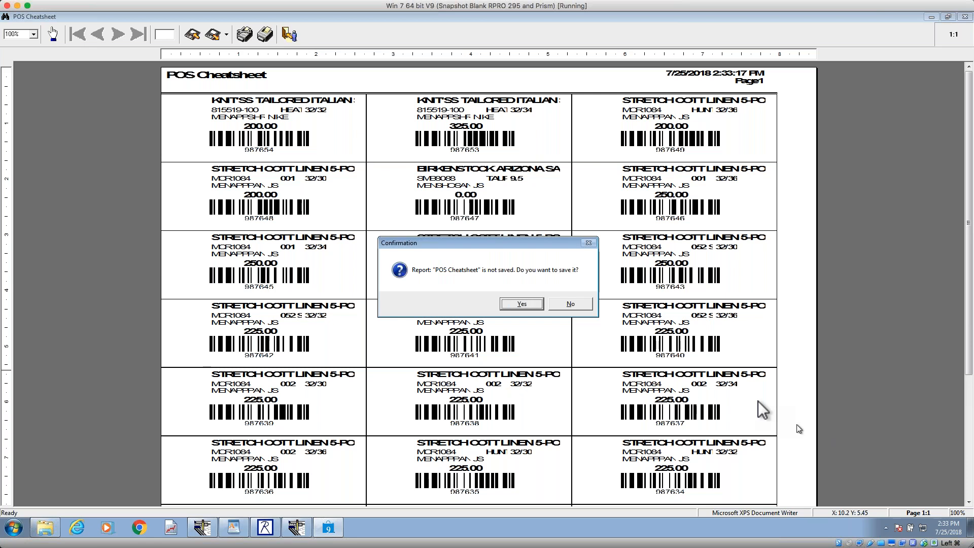
click(566, 304)
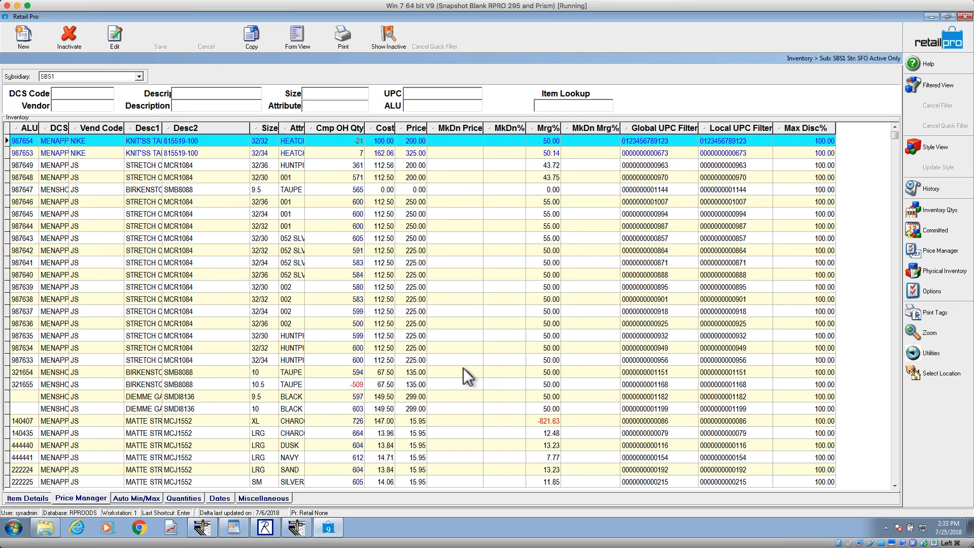
Step: Switch to the WordPad outline, highlight the Grid Bands topic under Advanced, and return to the !SQUAW40col design
click(299, 530)
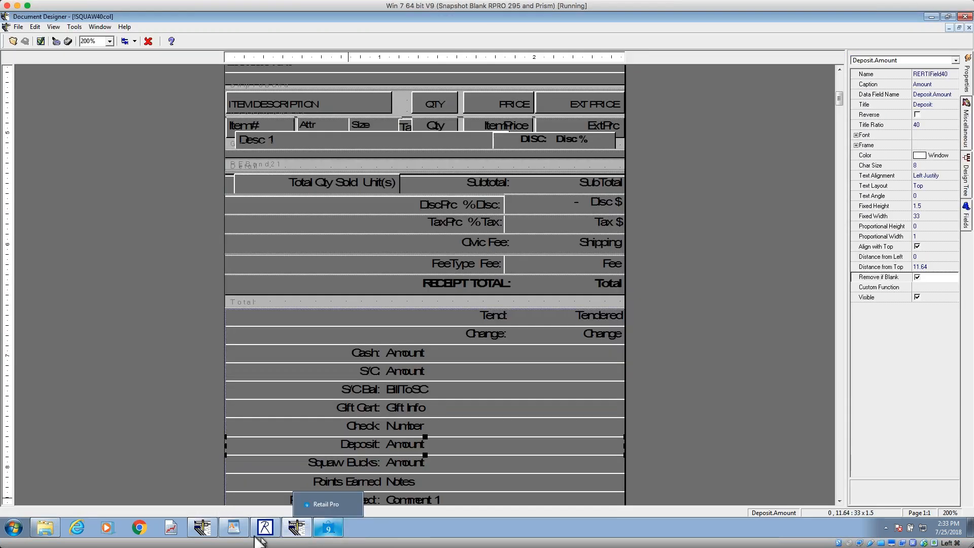
click(238, 533)
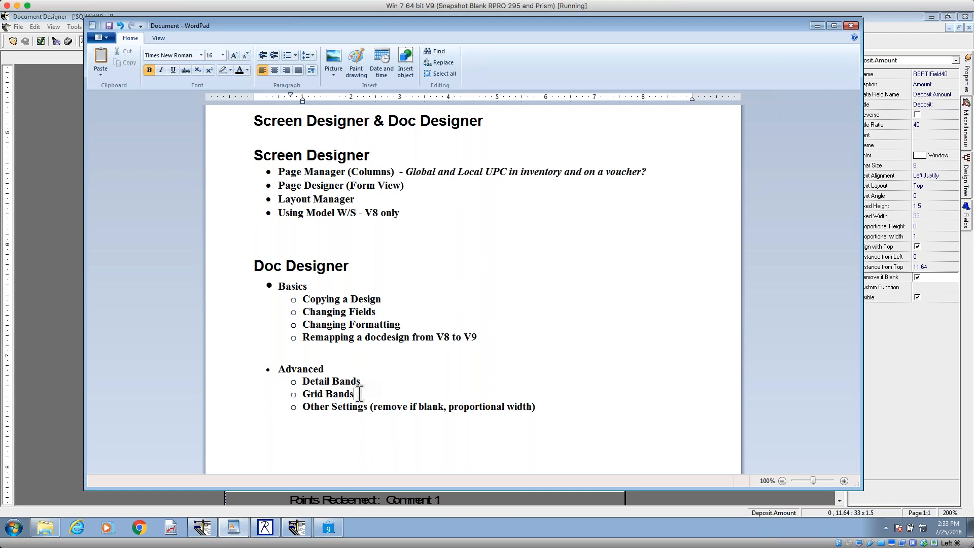
drag(355, 394, 303, 394)
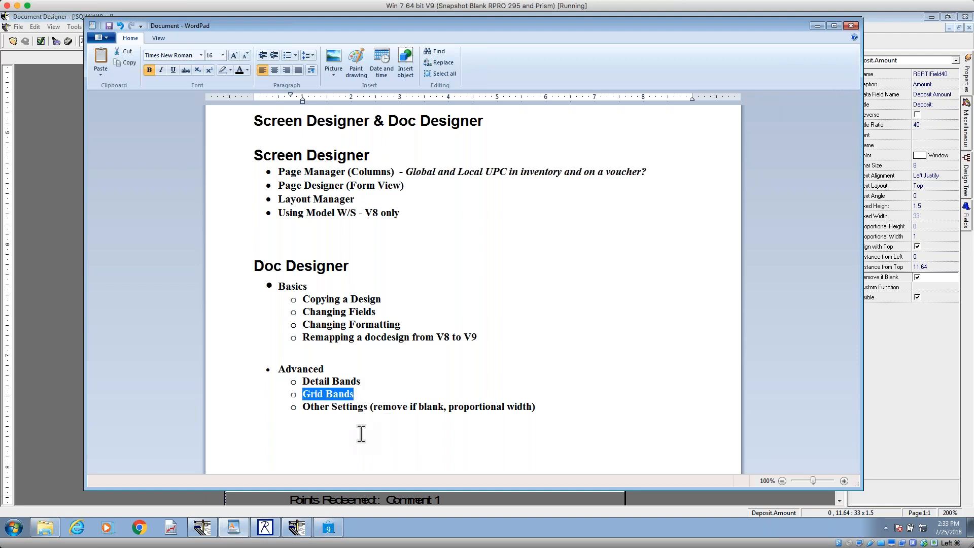
click(817, 26)
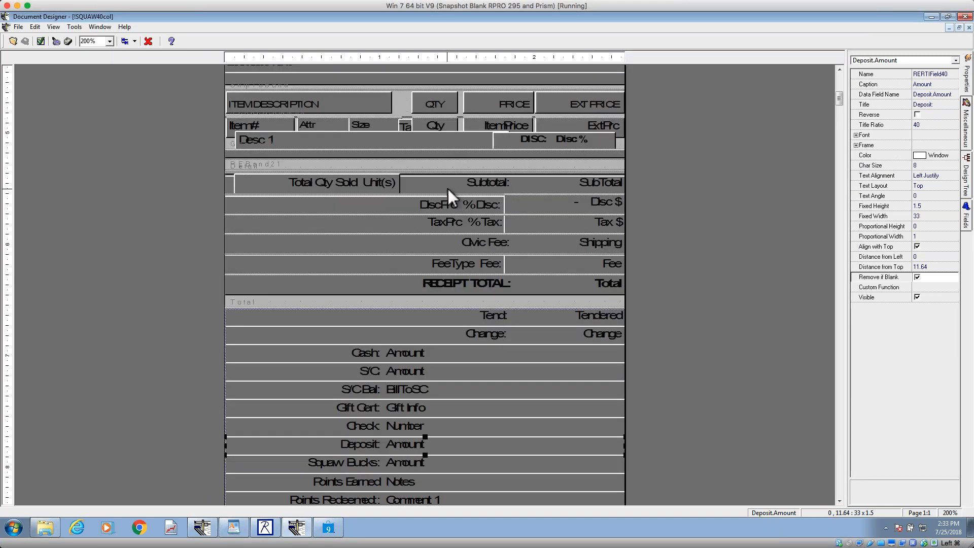
Step: Preview the !SQUAWgrid PO design among the PO designs, and open the !SQUAWlineal PO design
click(13, 41)
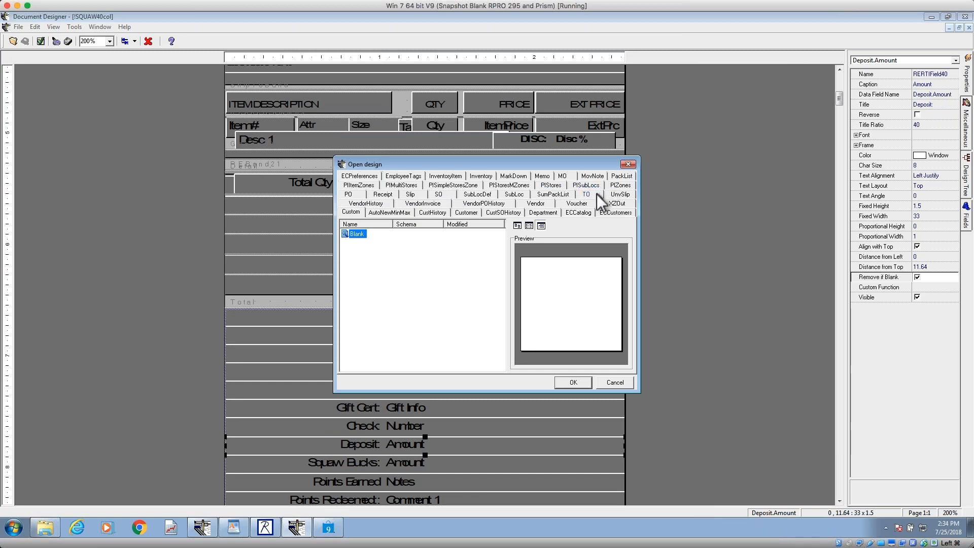
click(350, 194)
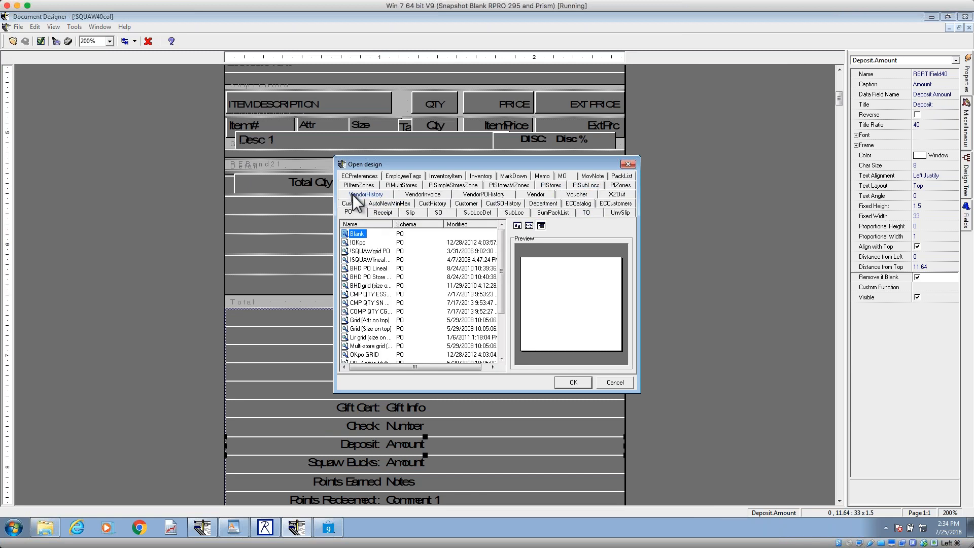
click(381, 252)
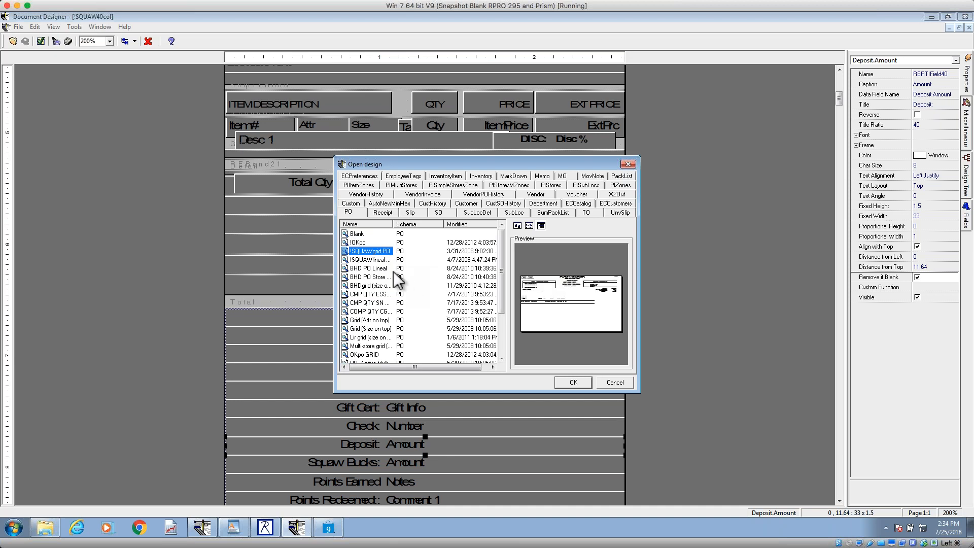
click(383, 261)
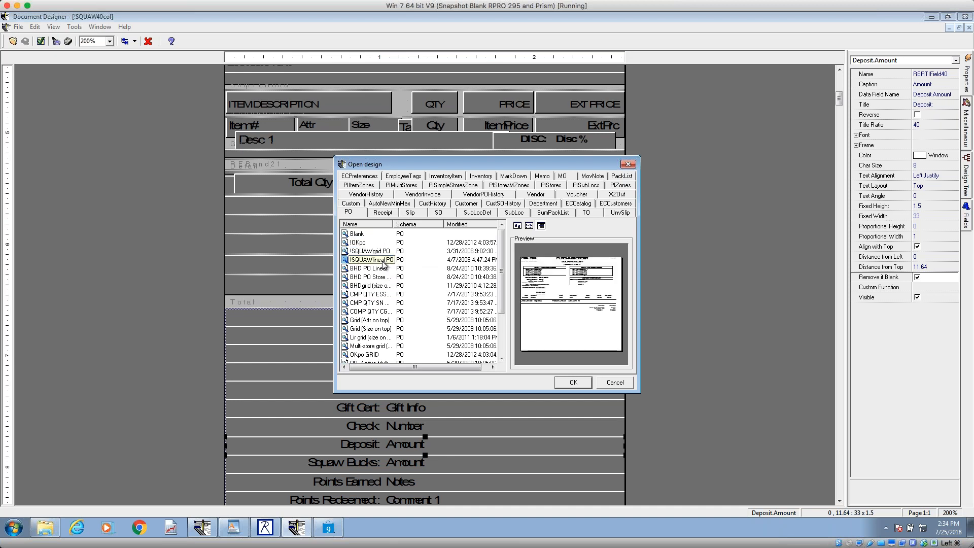
click(575, 382)
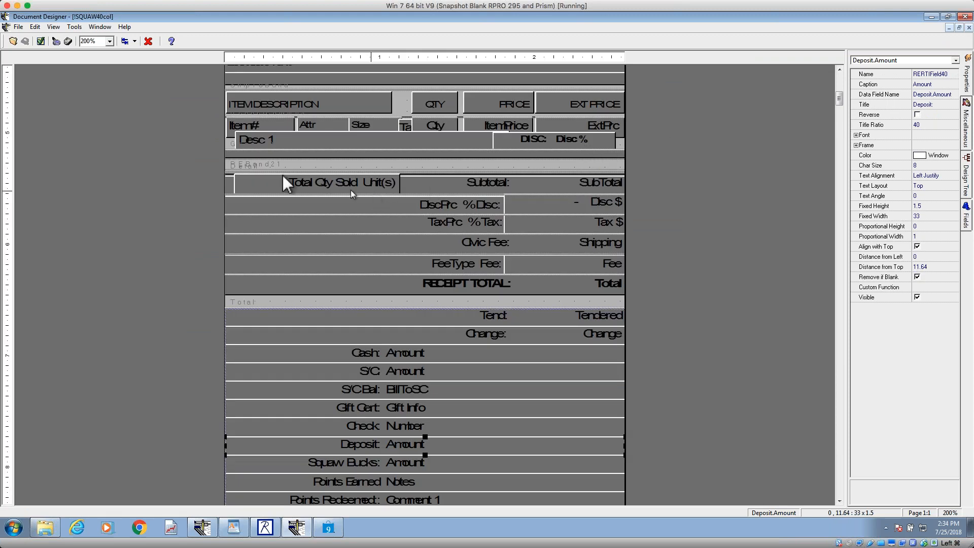
Step: Open the !SQUAWgrid PO design from the PO designs and inspect the properties of its Terms and EDI fields
click(12, 41)
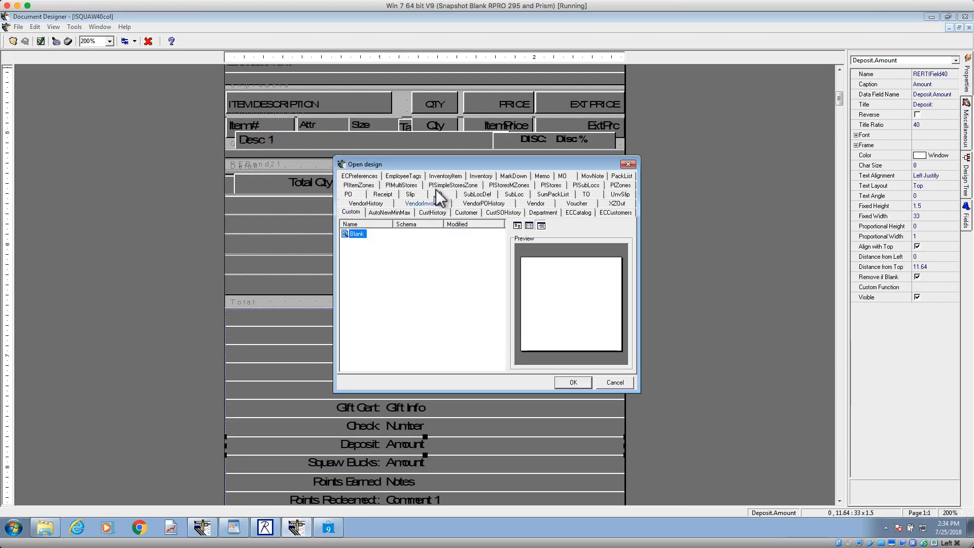
click(349, 195)
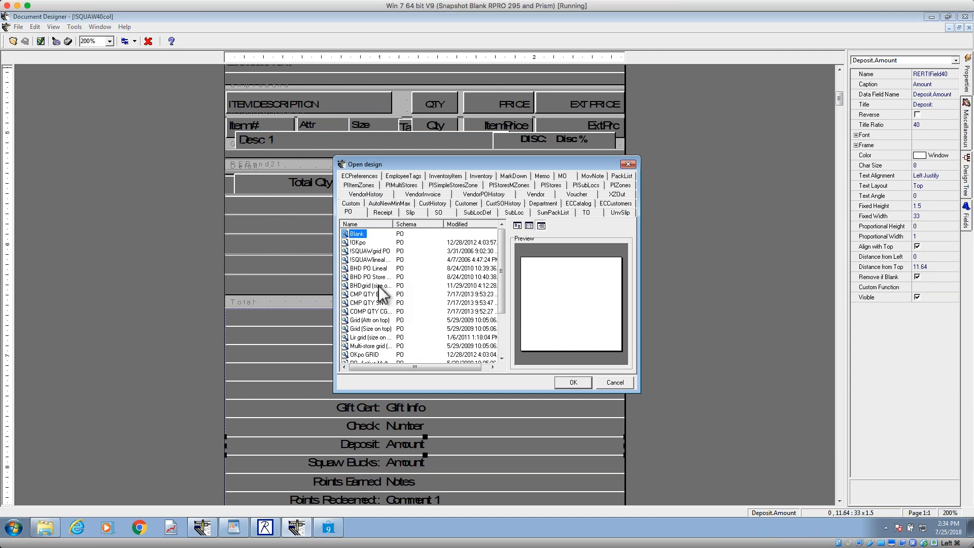
click(373, 252)
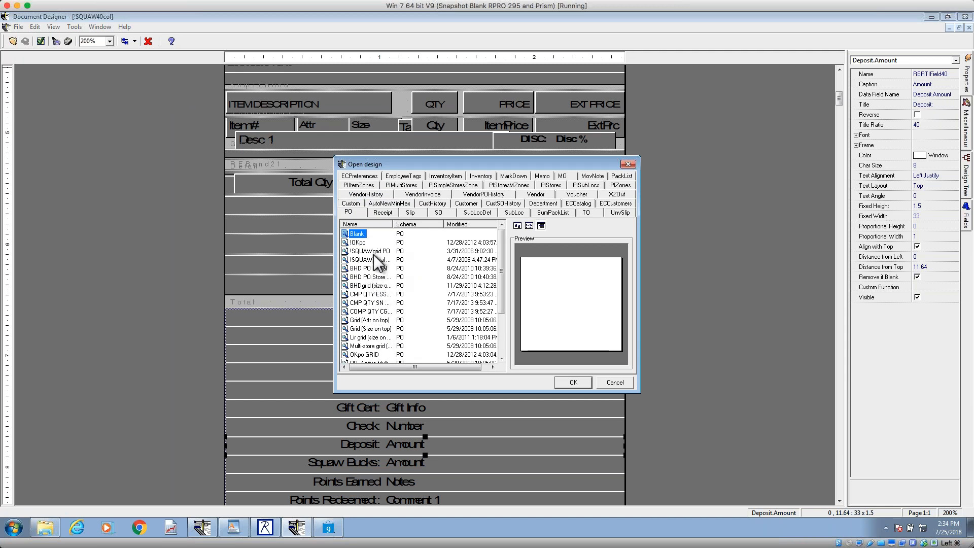
click(573, 382)
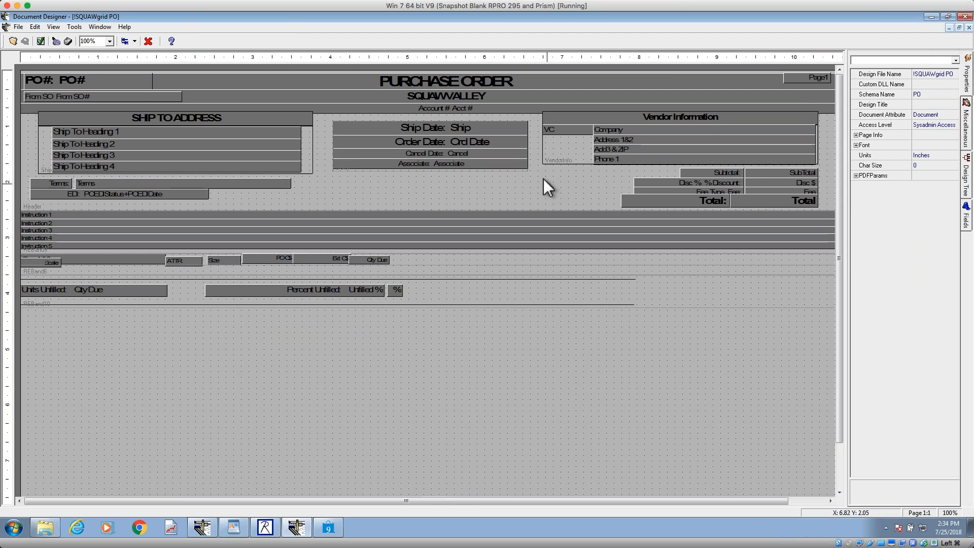
click(259, 187)
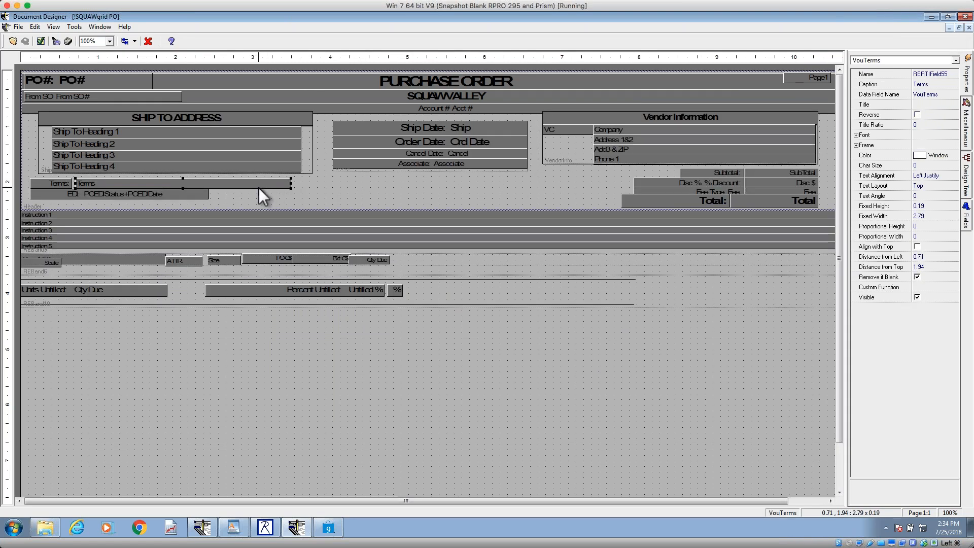
click(169, 196)
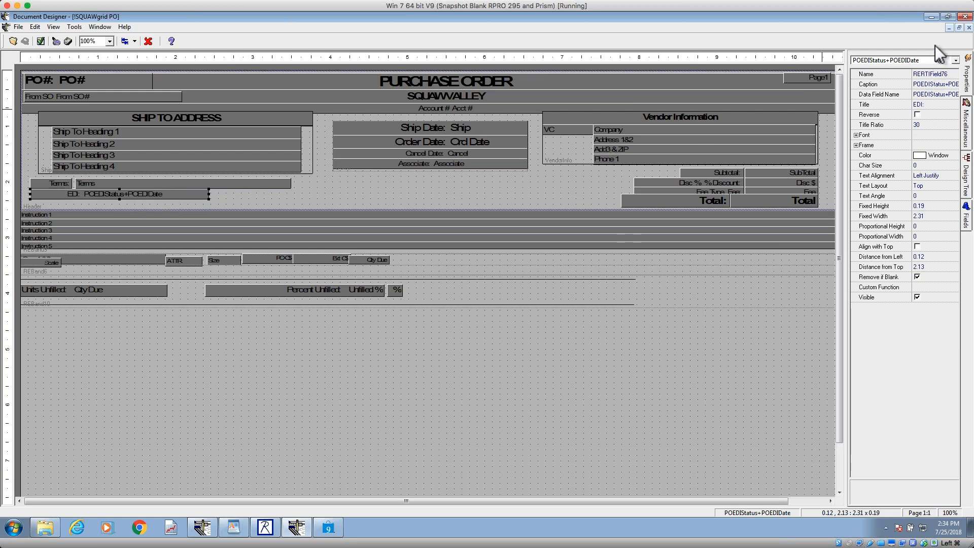
Step: Switch to the Document Designer holding POS Cheatsheet, check its list of PO designs, and leave without opening one
click(932, 17)
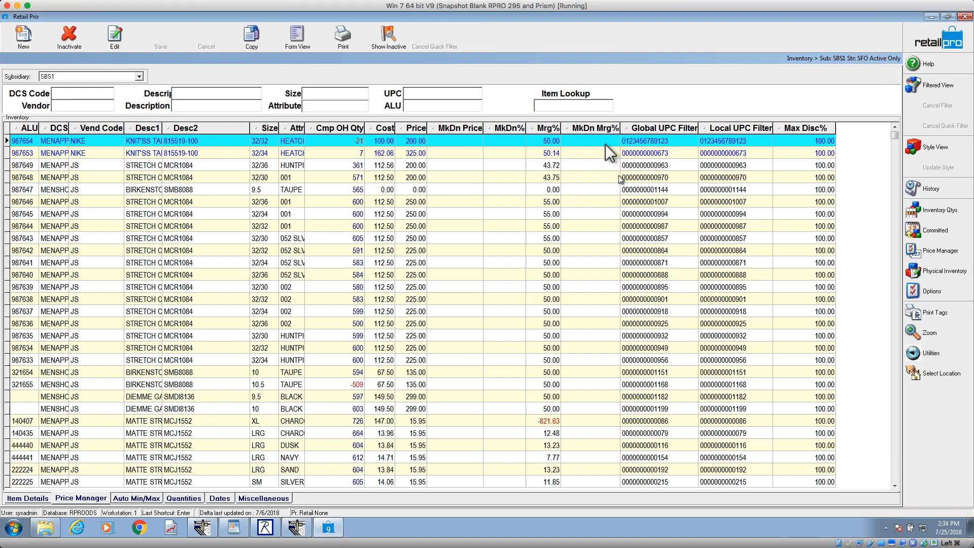
click(202, 527)
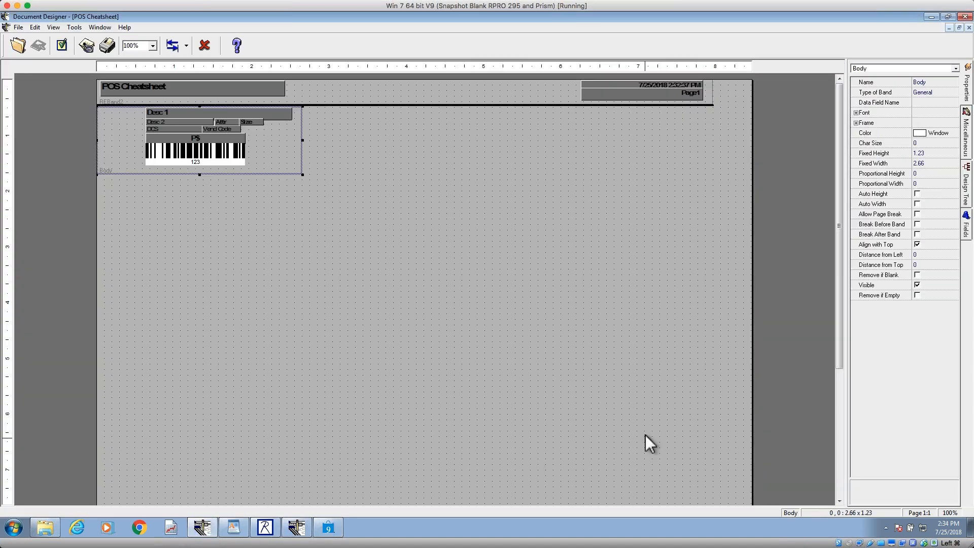
click(19, 46)
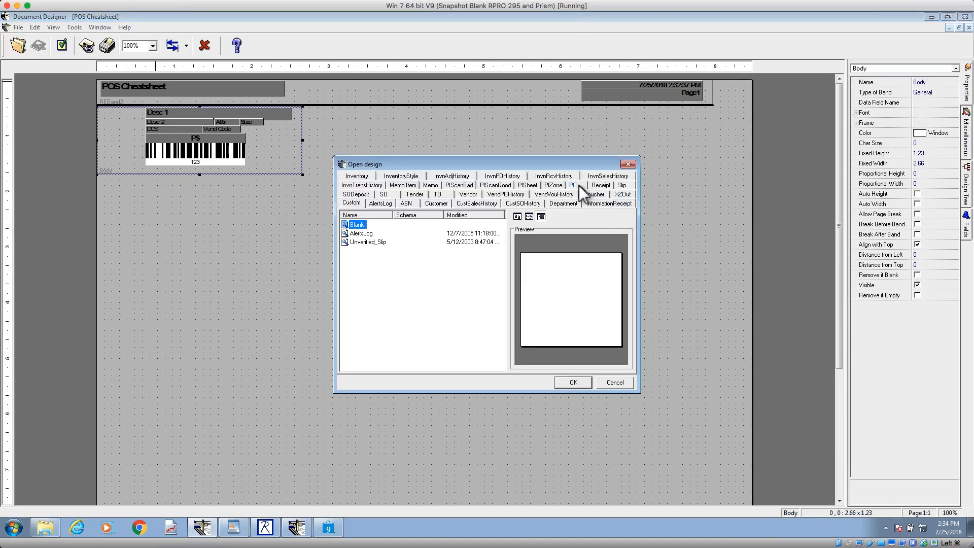
click(573, 185)
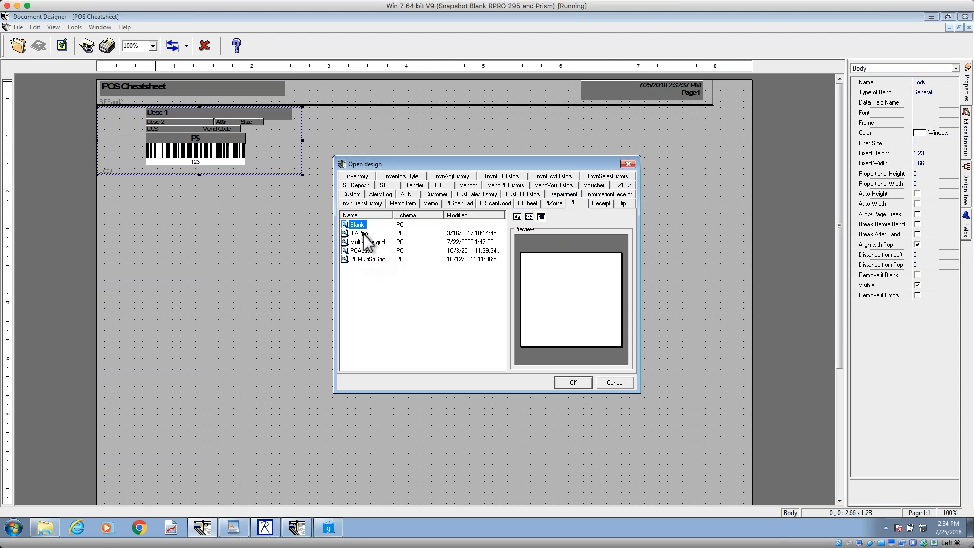
click(623, 384)
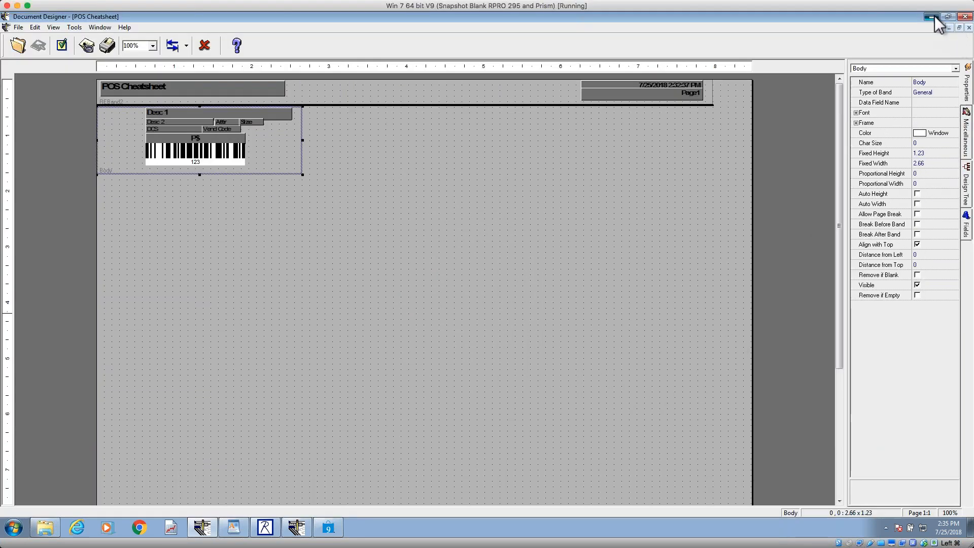
Step: Clear the designer and Retail Pro windows out of view and switch to Windows Explorer
click(935, 17)
click(933, 17)
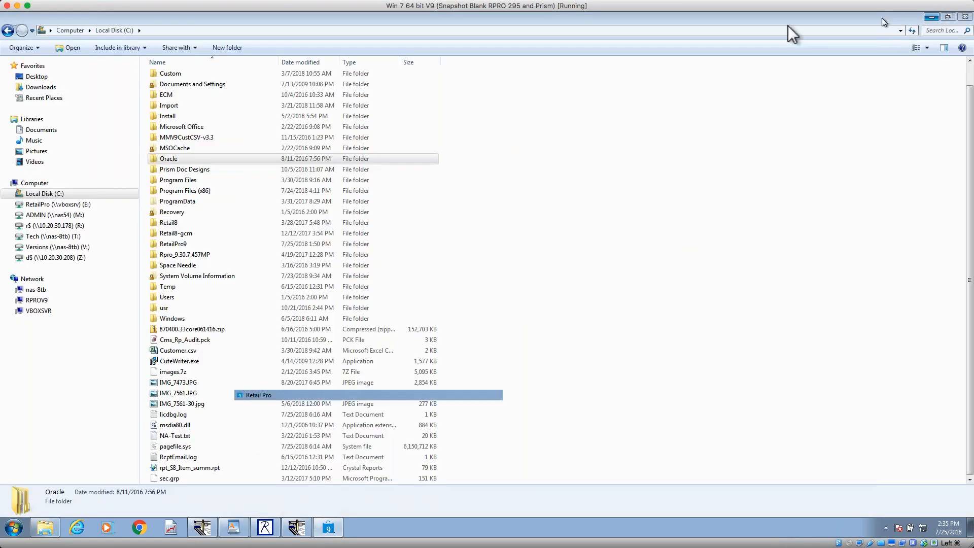
click(931, 17)
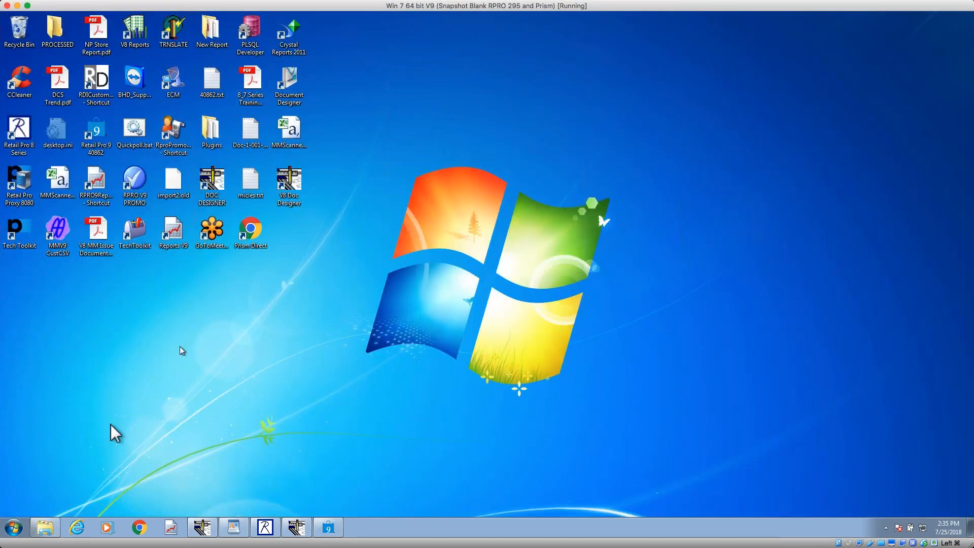
click(44, 528)
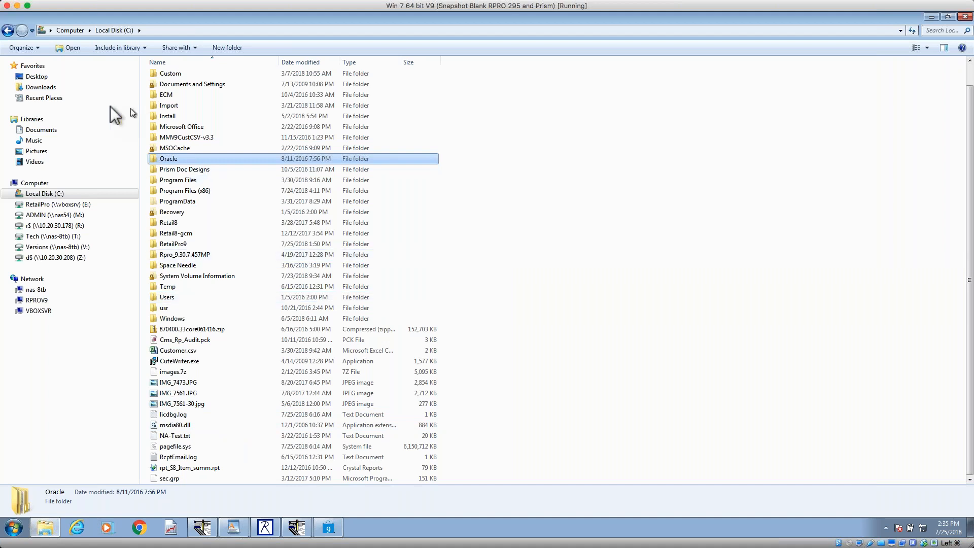
Step: Copy SquawPOv9.rpt from the folder E:\BHD\! DocDesigns and Layouts\V9\DocDesigns080215\PO
click(77, 33)
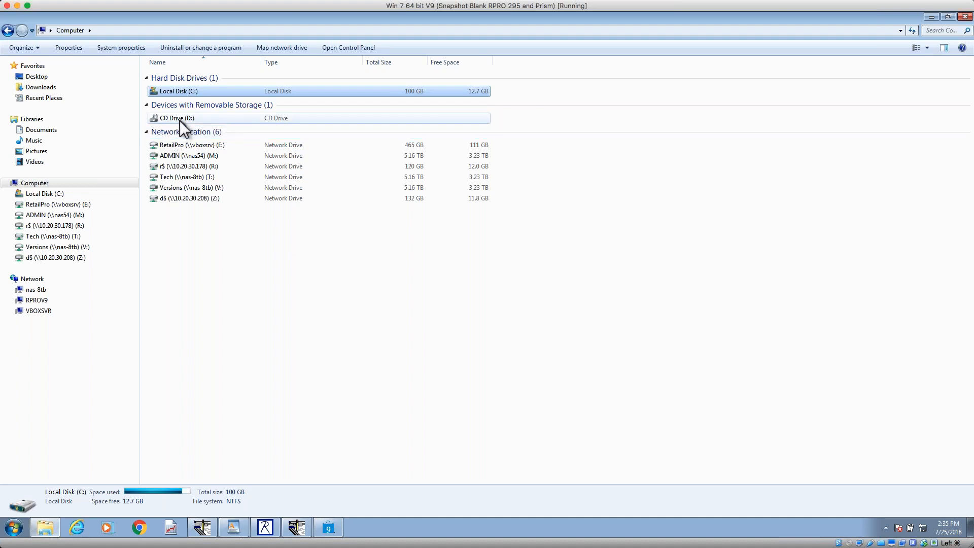
double_click(192, 147)
double_click(179, 88)
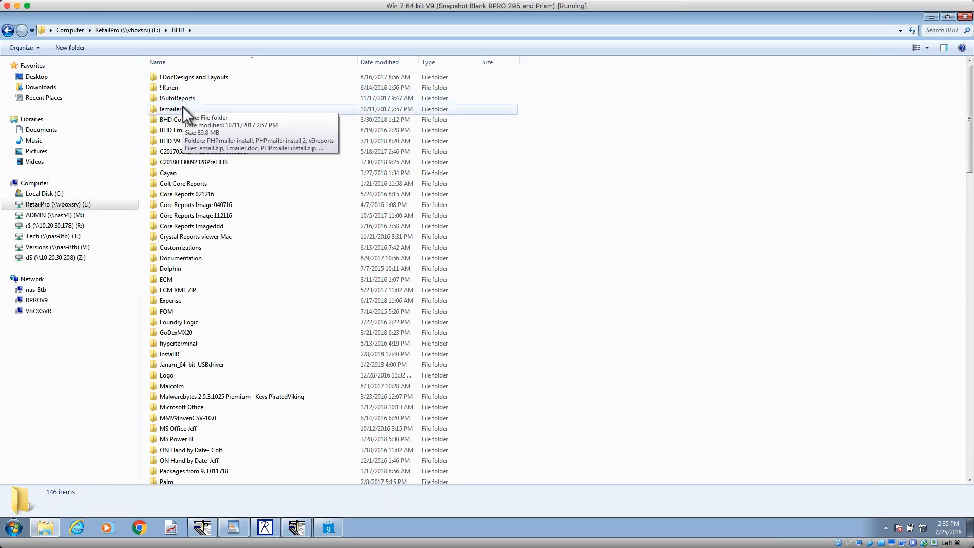
double_click(202, 80)
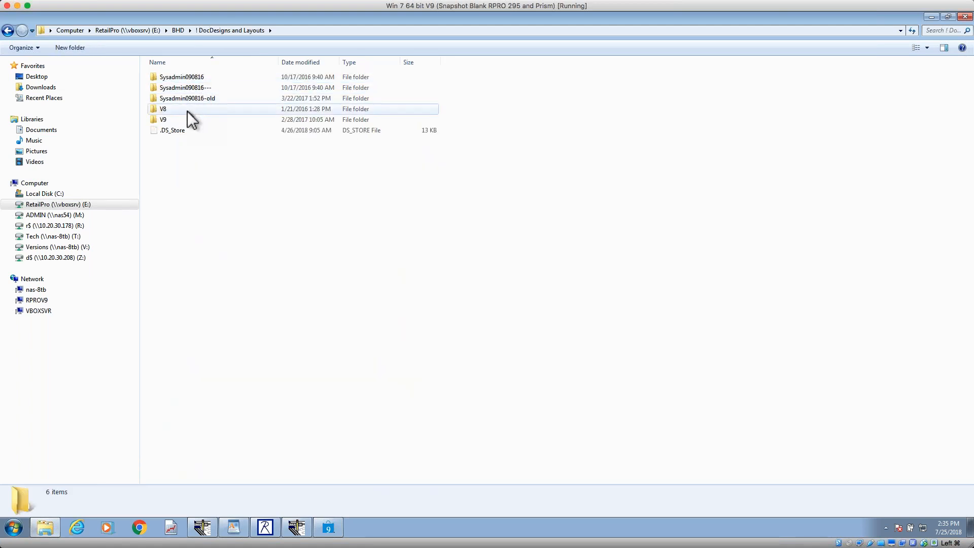
double_click(176, 123)
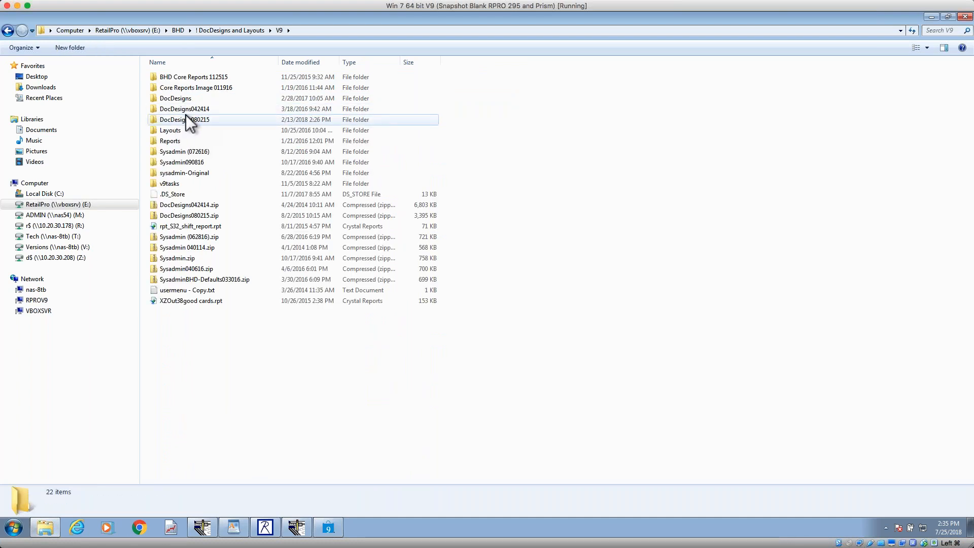
double_click(188, 120)
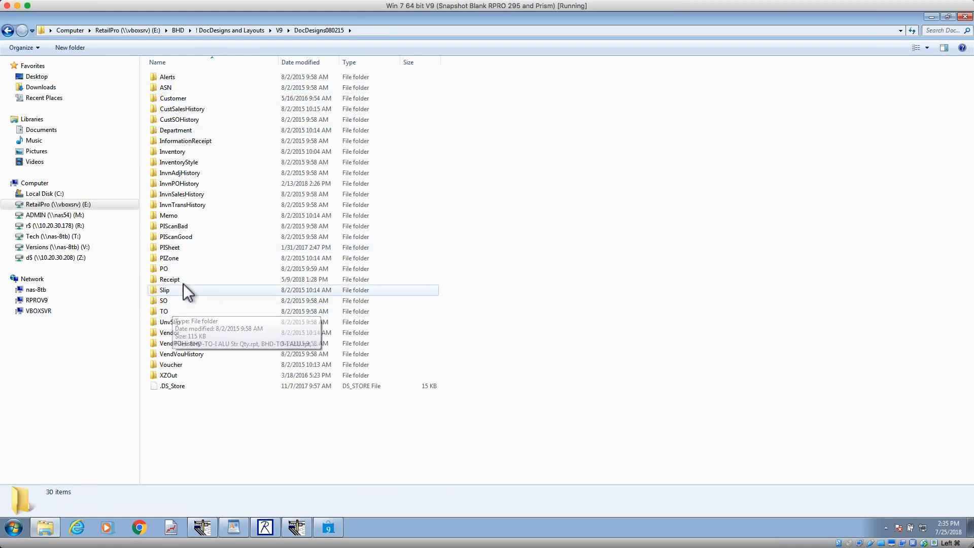
double_click(179, 269)
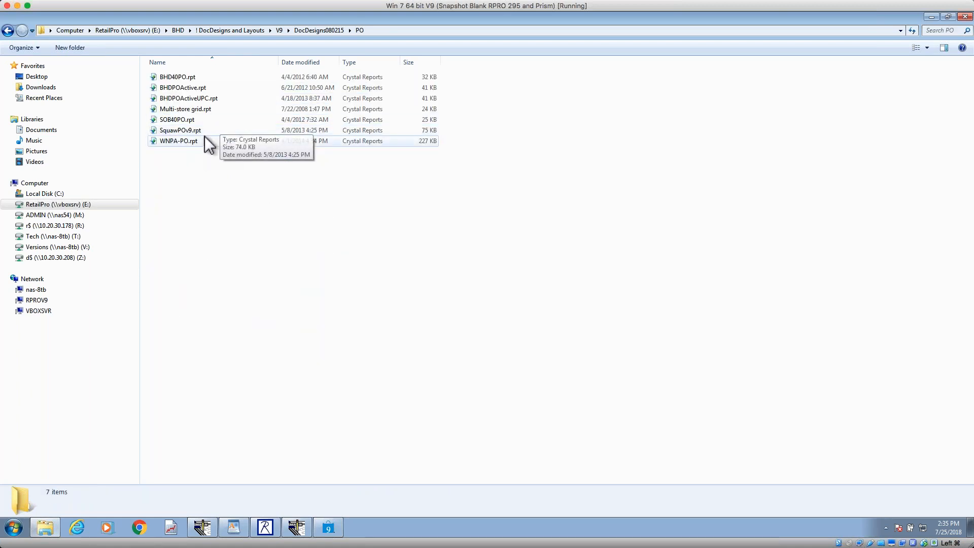
click(193, 131)
right_click(193, 132)
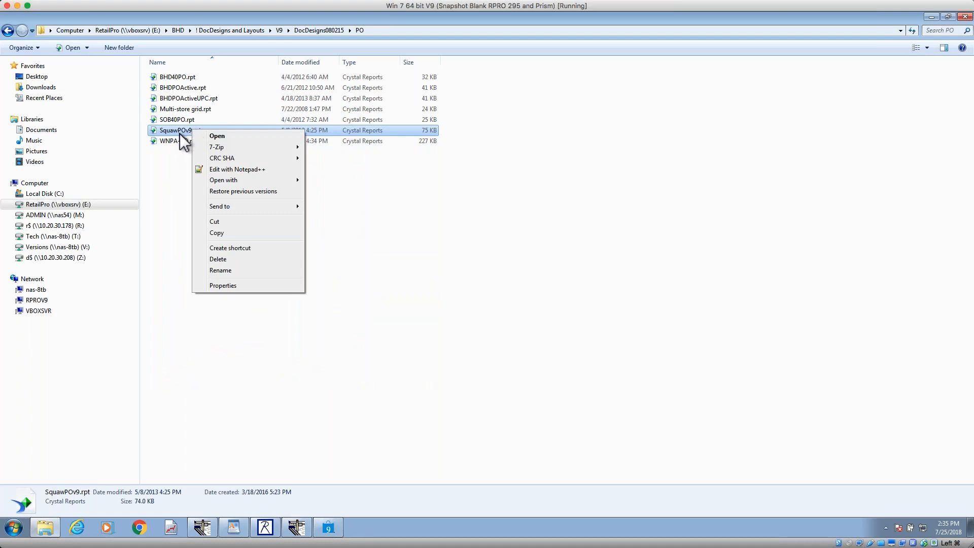
click(227, 232)
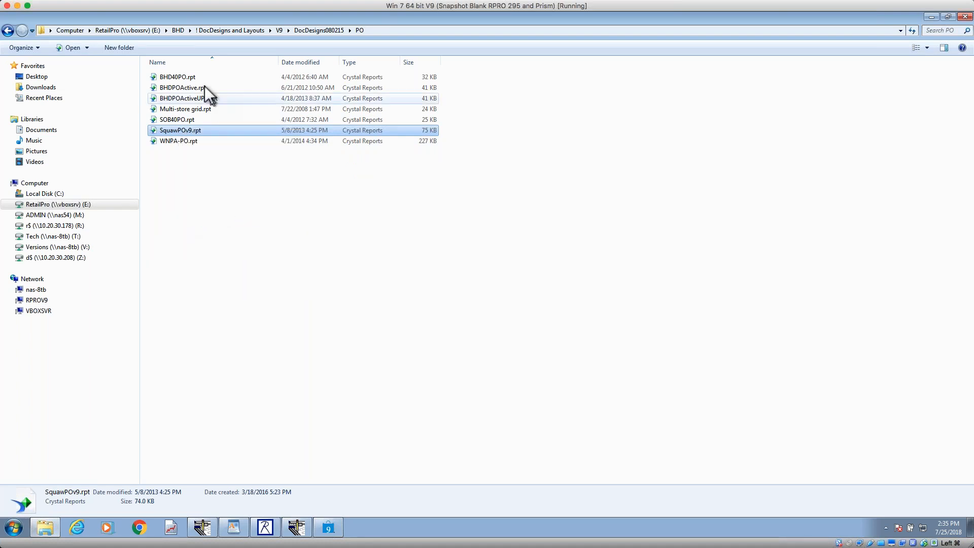
Step: Paste SquawPOv9.rpt into C:\RetailPro9\Design\DocDesigns\PO and switch to Retail Pro
click(80, 32)
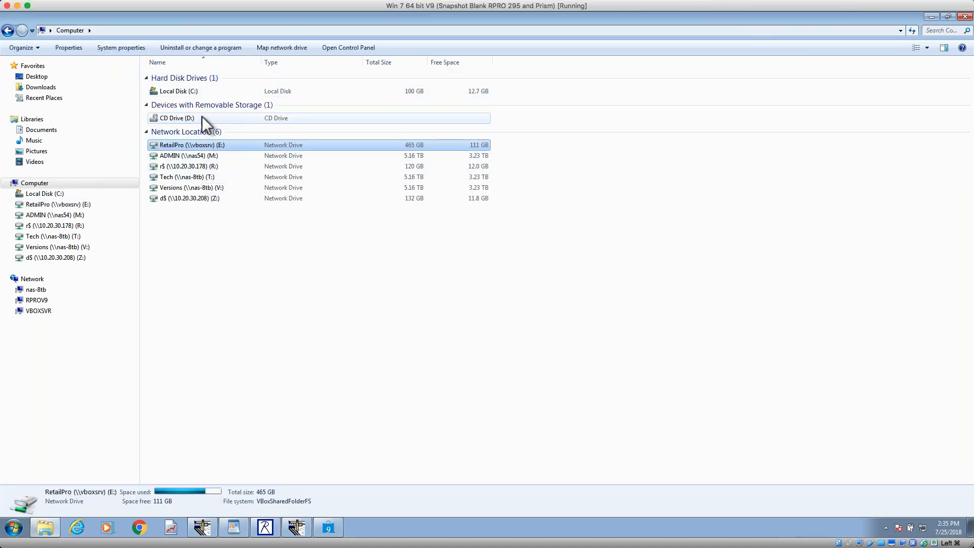
double_click(199, 95)
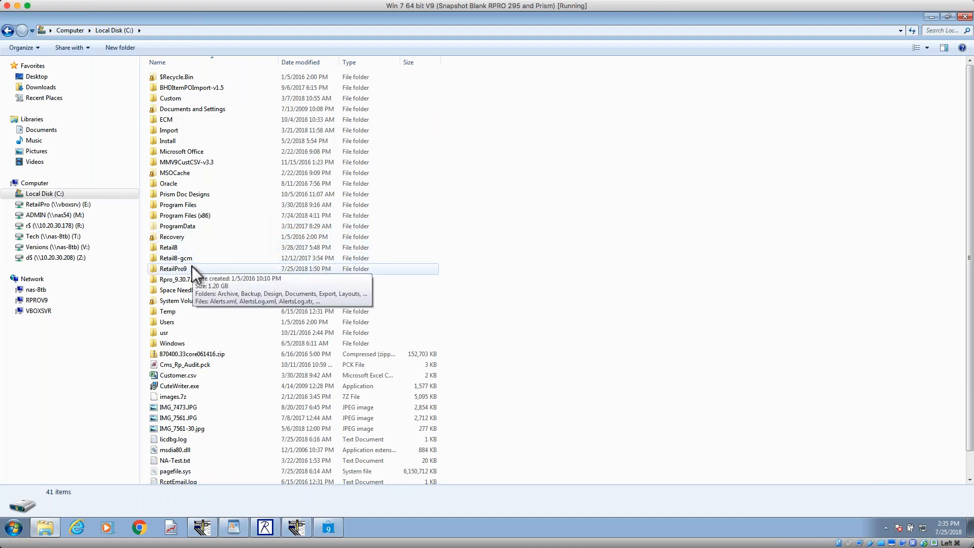
double_click(195, 269)
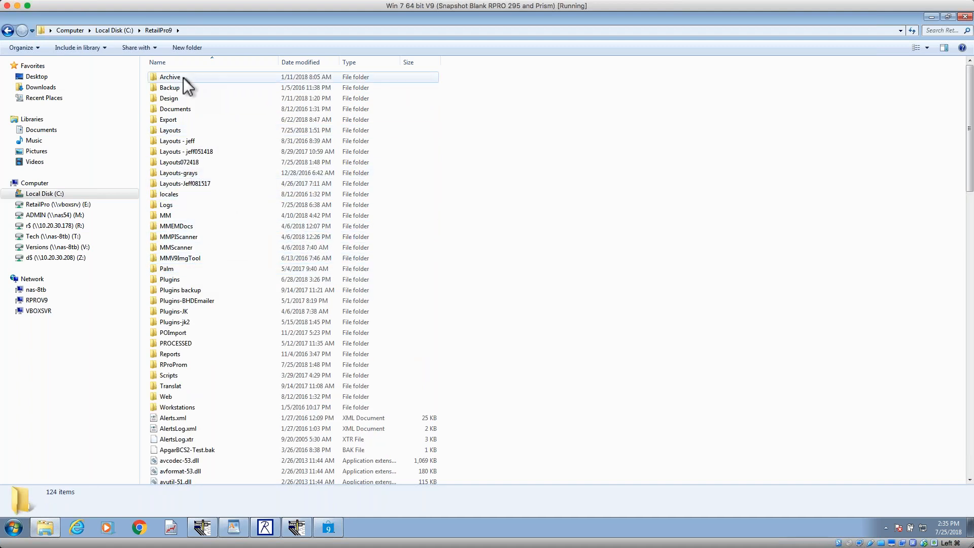
double_click(174, 98)
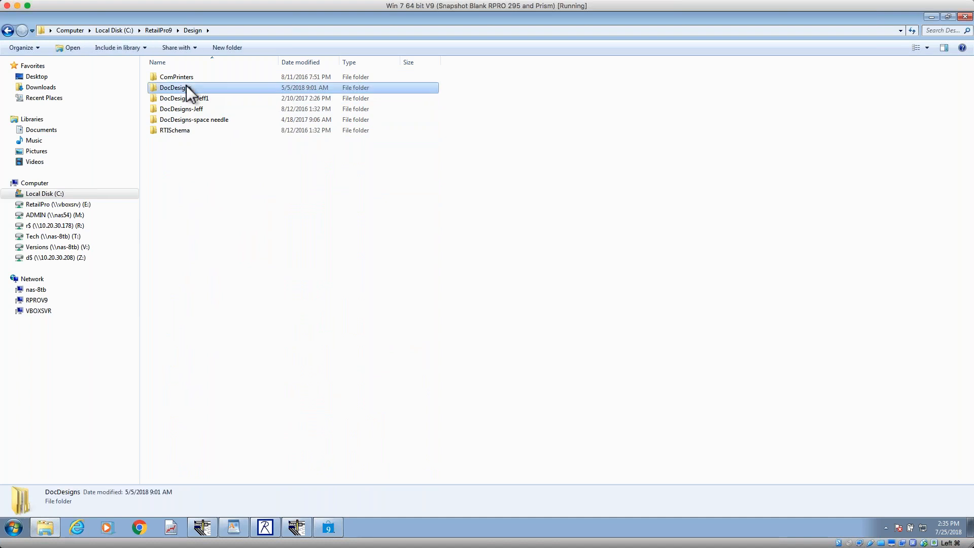
double_click(187, 86)
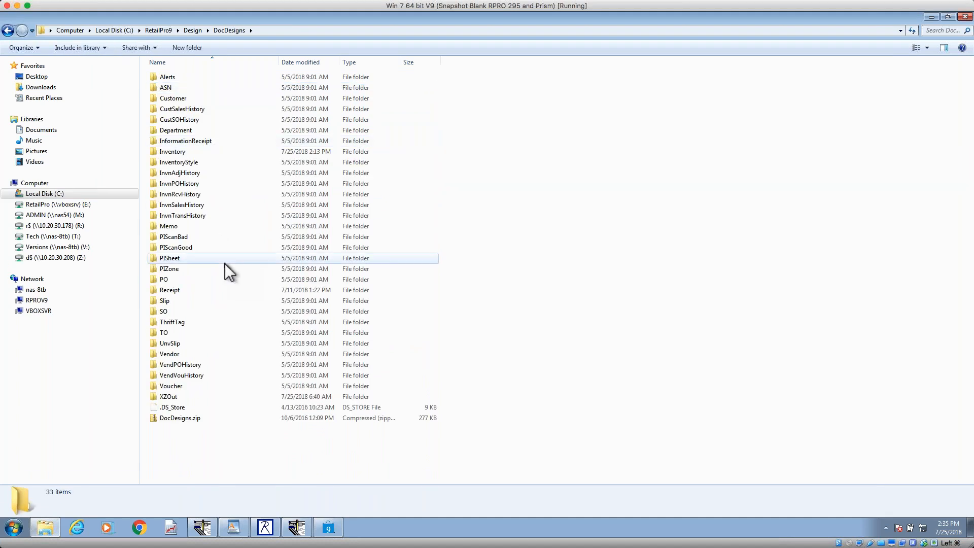
double_click(181, 280)
right_click(296, 276)
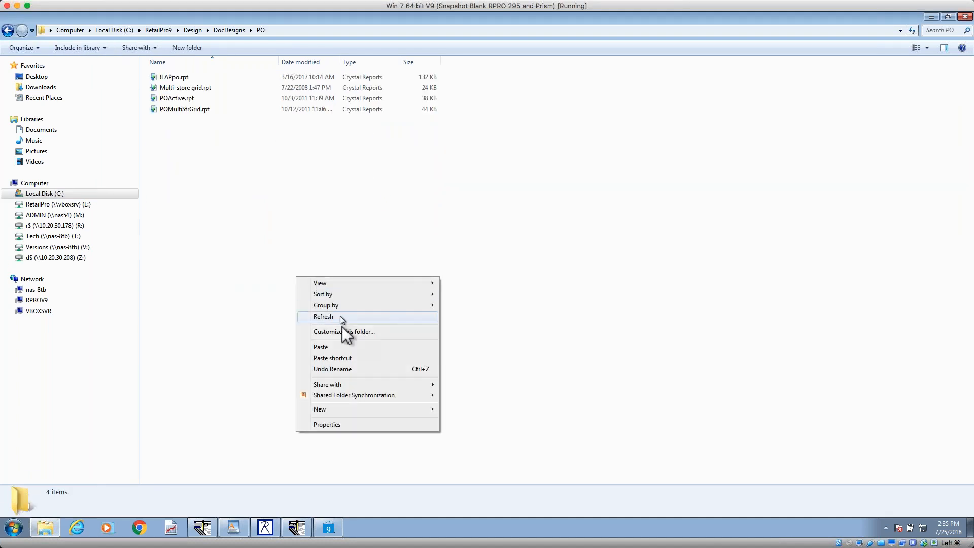
click(327, 347)
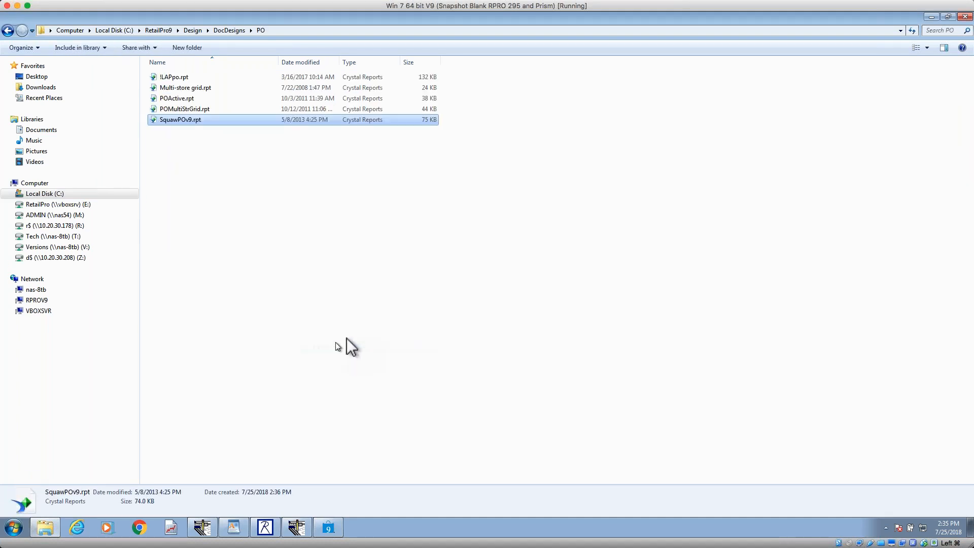
click(328, 529)
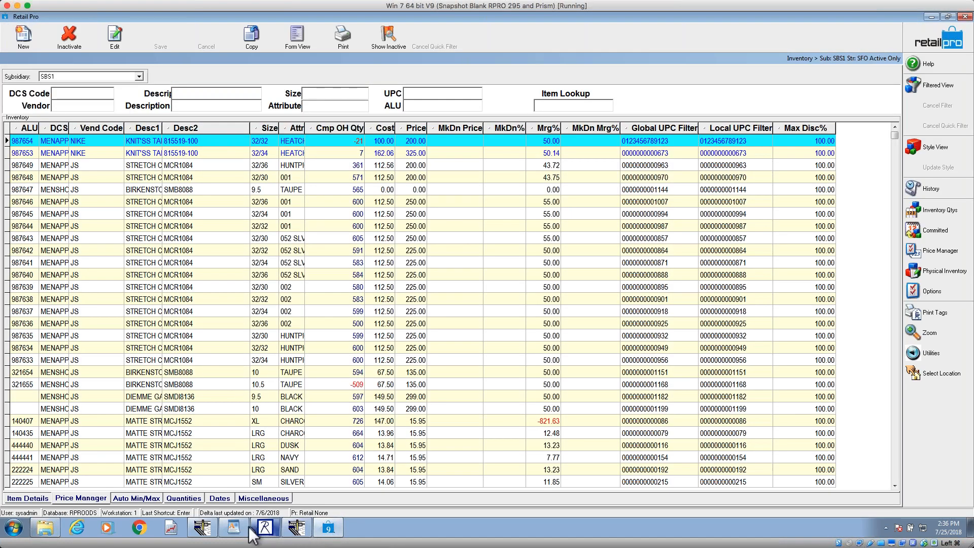
Step: Switch to the Document Designer and open the SquawPOv9 design from the PO designs
click(208, 529)
click(18, 45)
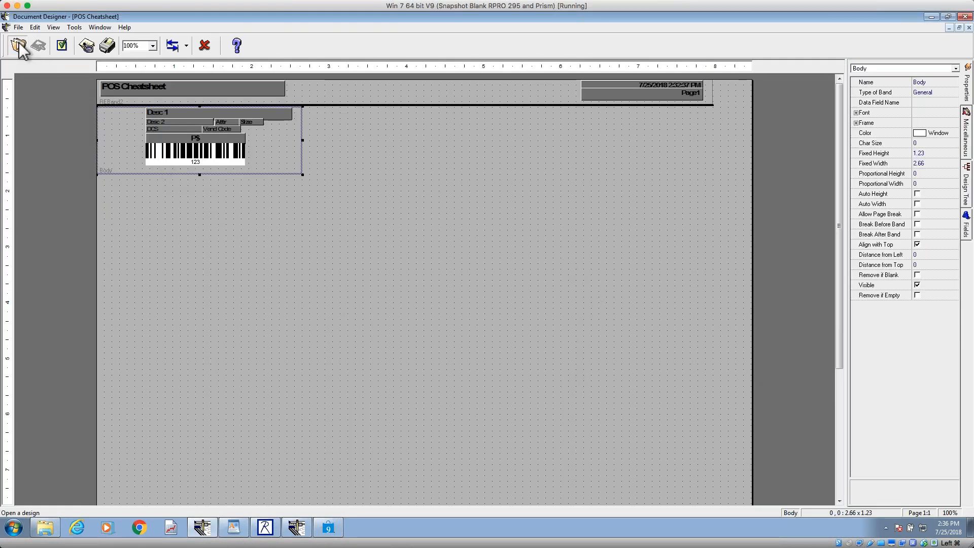
click(574, 186)
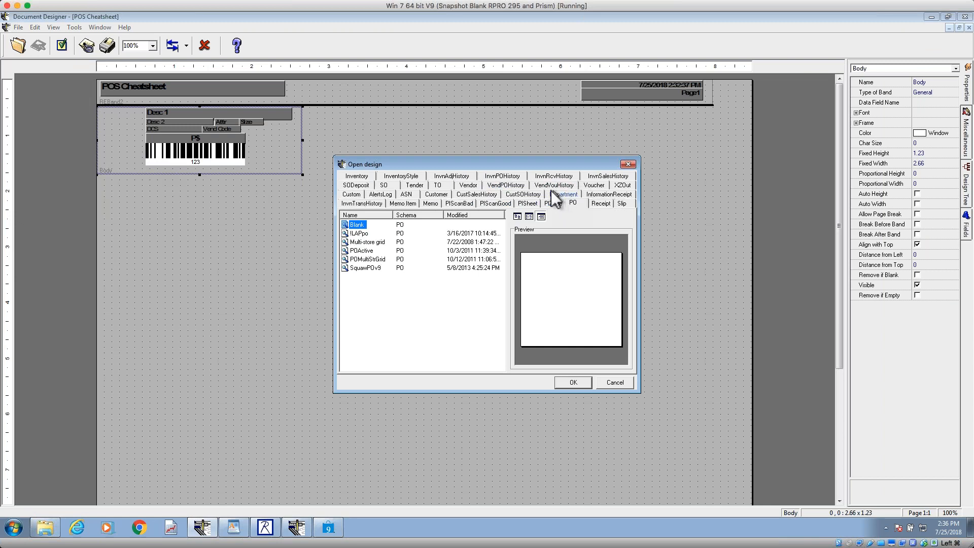
click(378, 268)
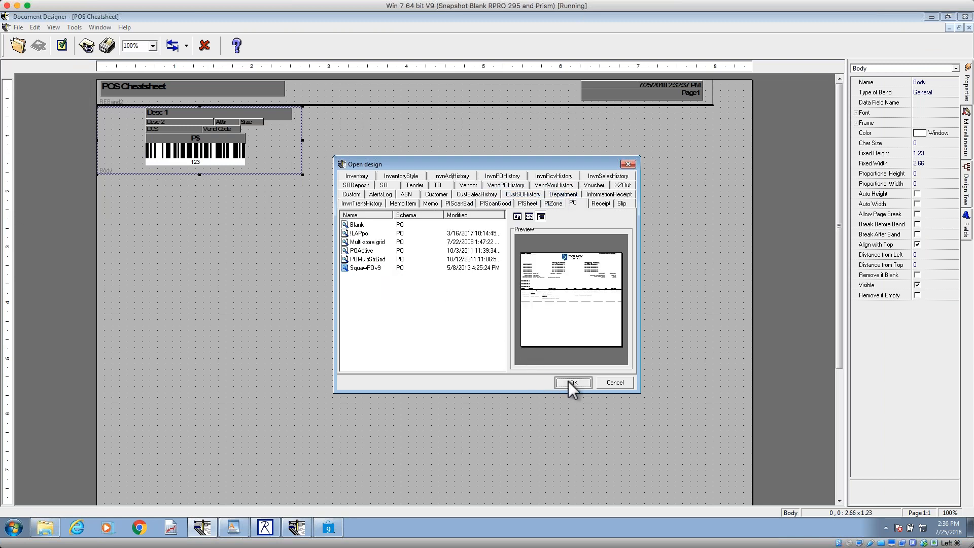
click(572, 384)
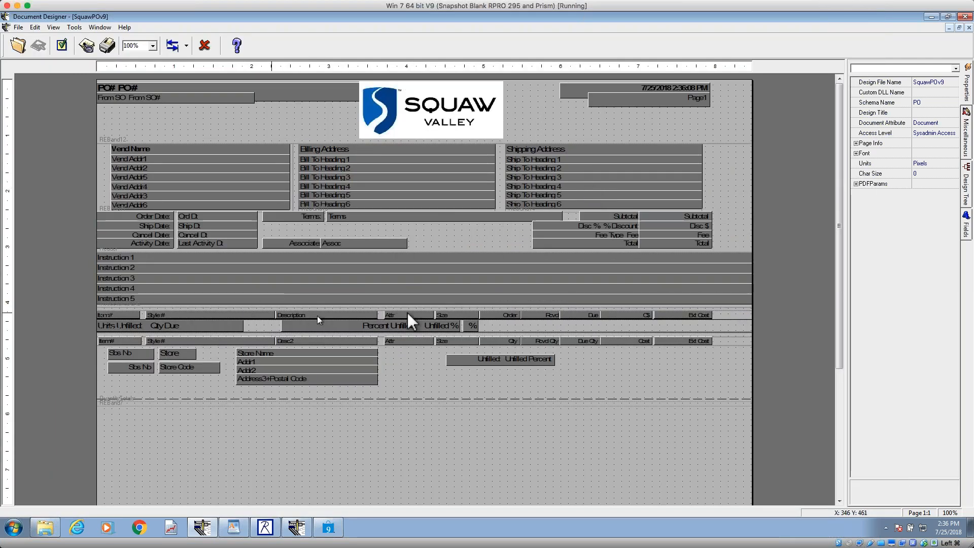
Step: Select the ItemDetail grid band in the purchase order design and open its Cross Table properties
click(730, 313)
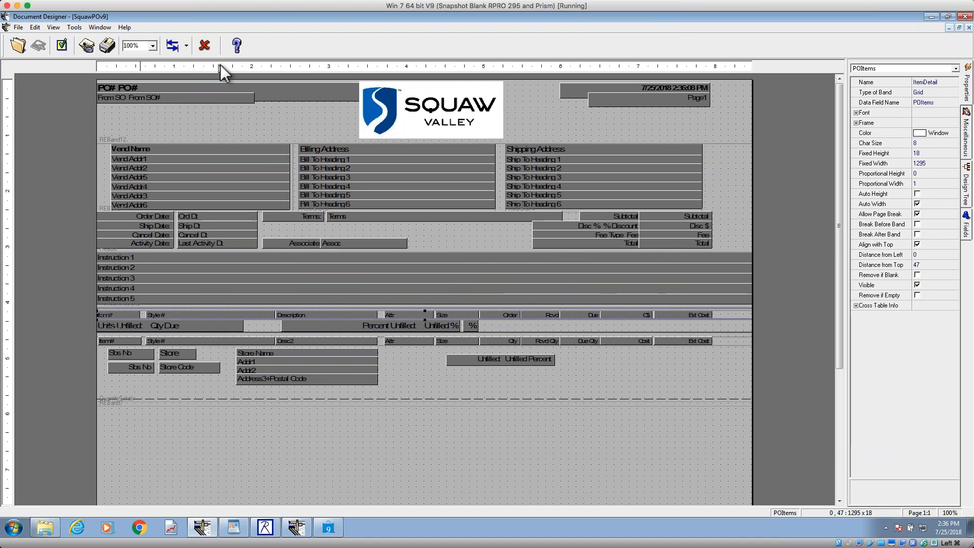
click(153, 46)
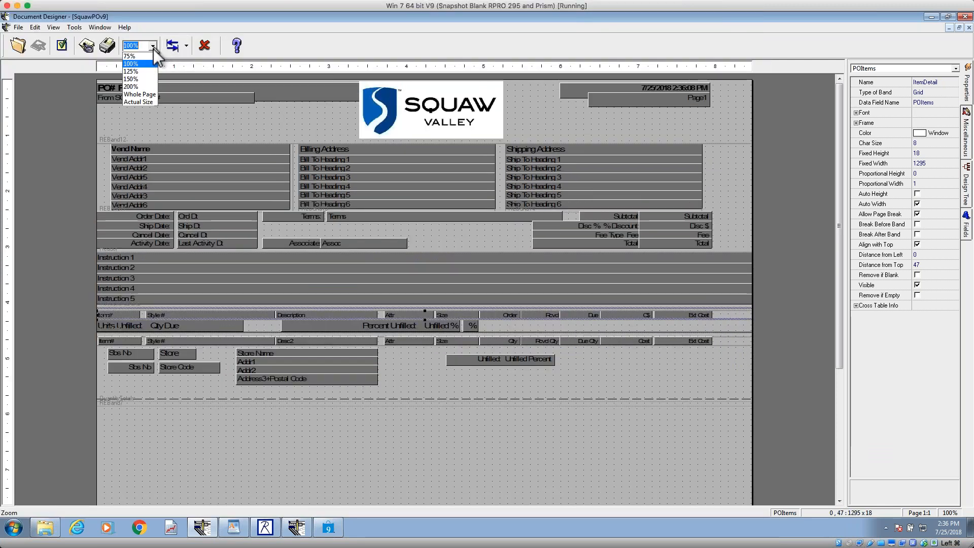
click(143, 79)
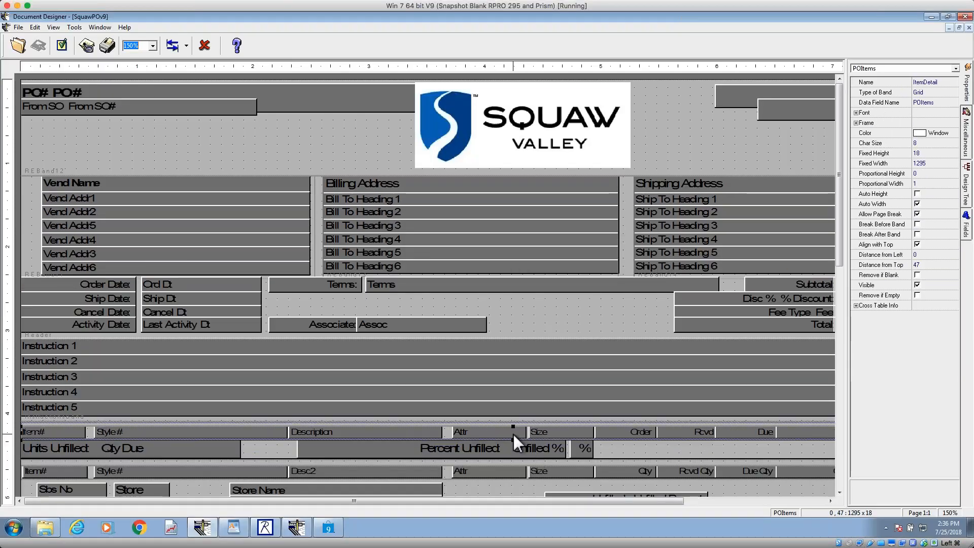
click(919, 92)
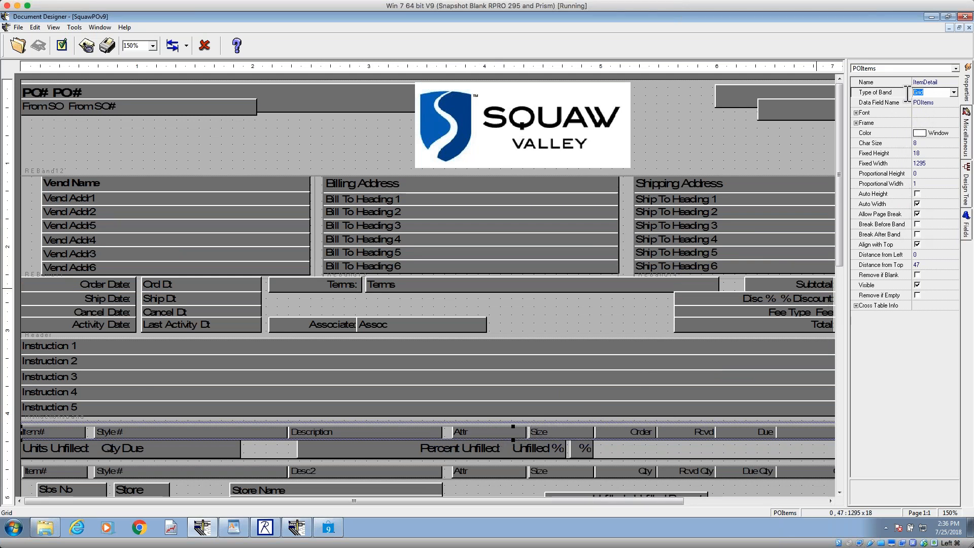
click(924, 308)
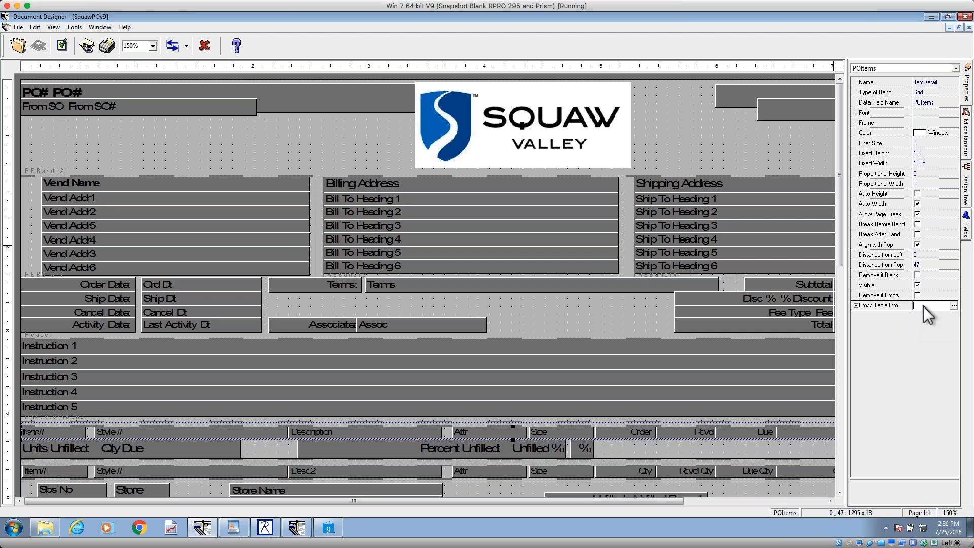
click(954, 306)
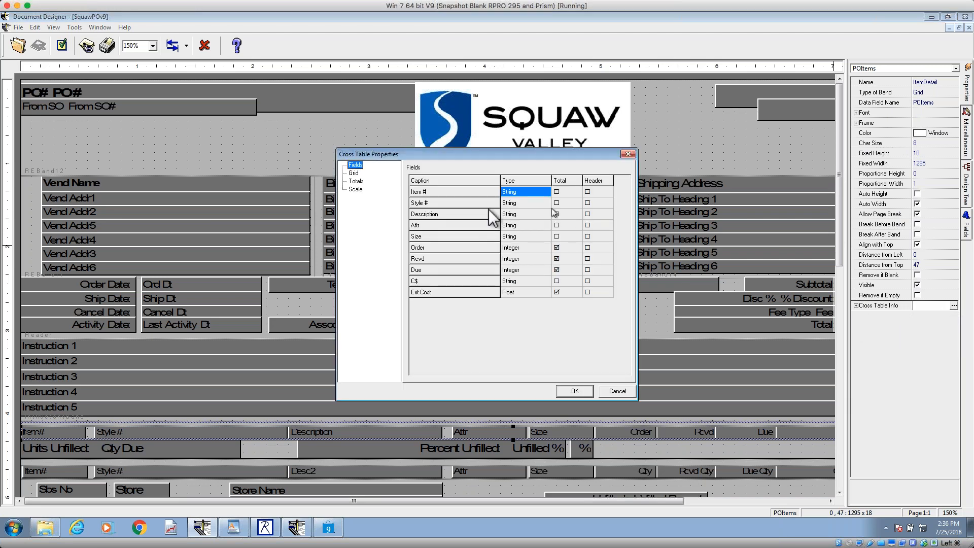
Step: Add Item # to the cross table's sort/group order after Style # and Attr, review the totals settings, and accept the properties
click(355, 173)
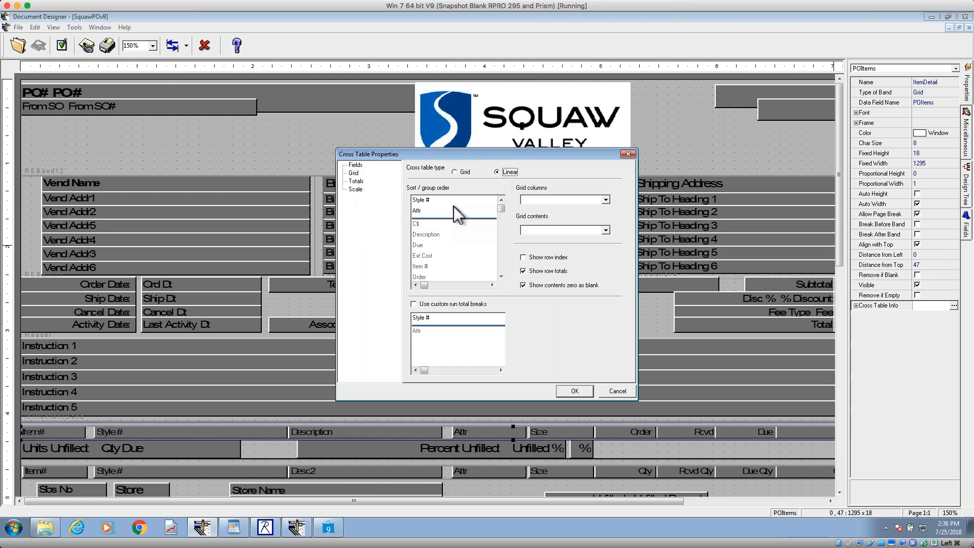
click(419, 201)
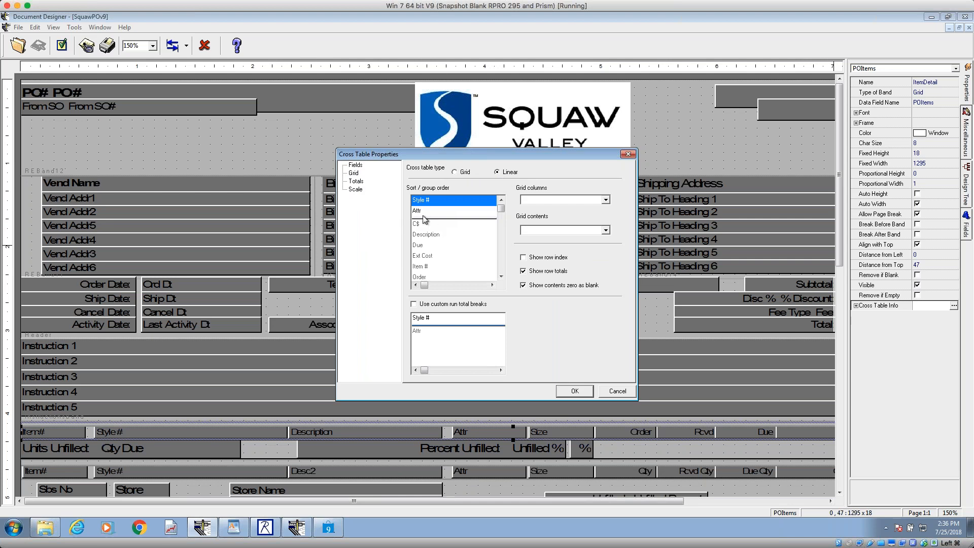
click(426, 211)
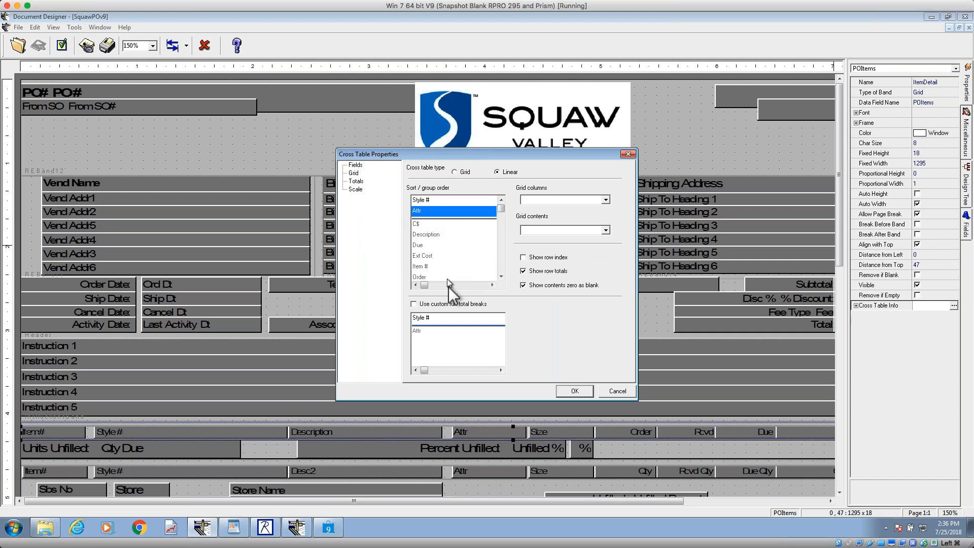
double_click(423, 267)
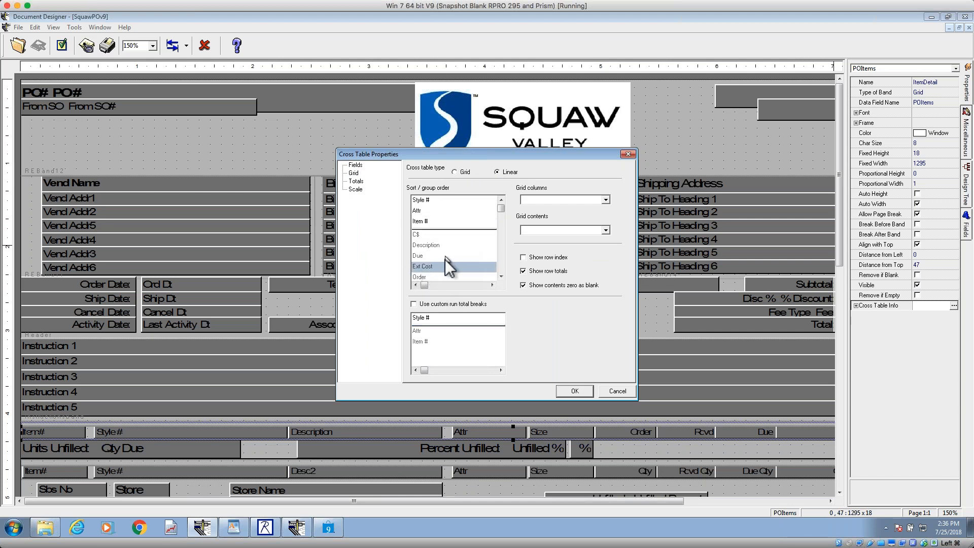
click(524, 285)
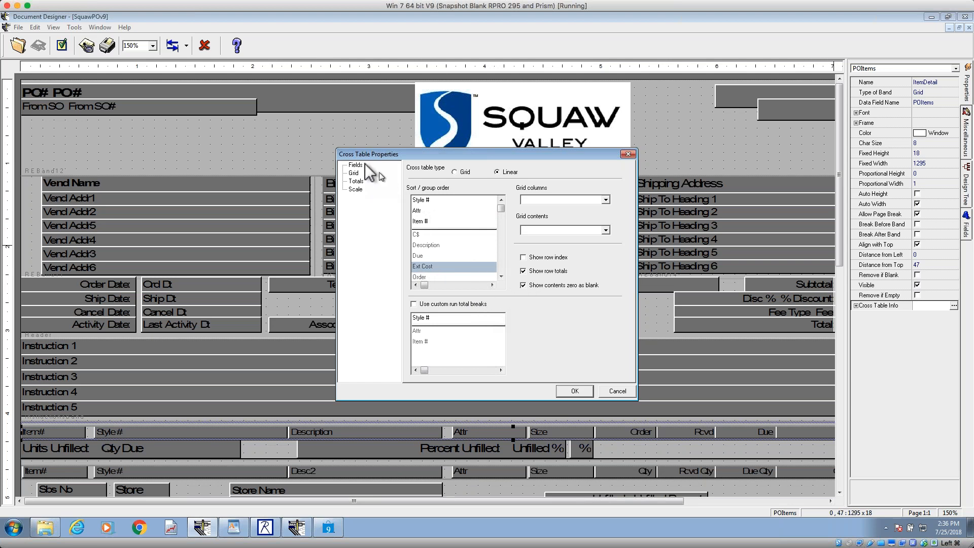
click(359, 182)
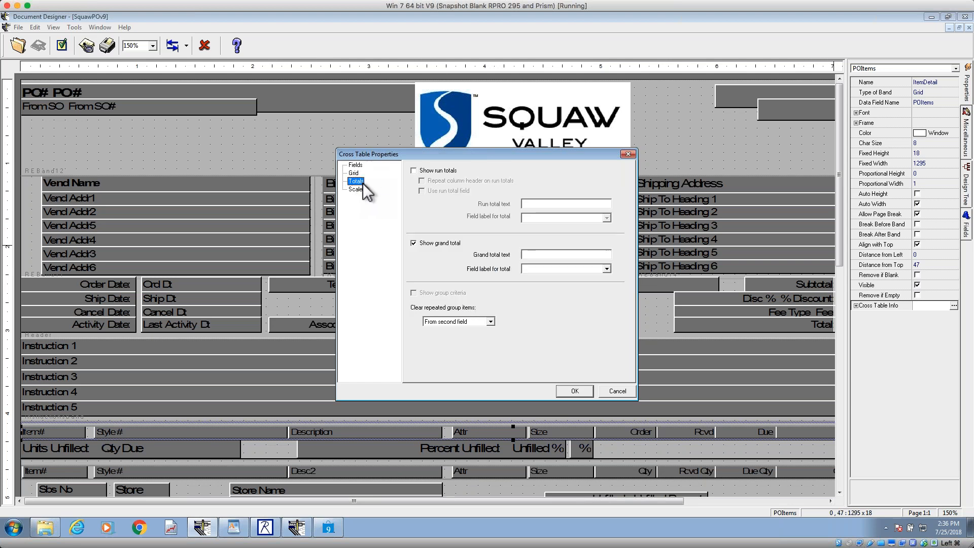
click(580, 393)
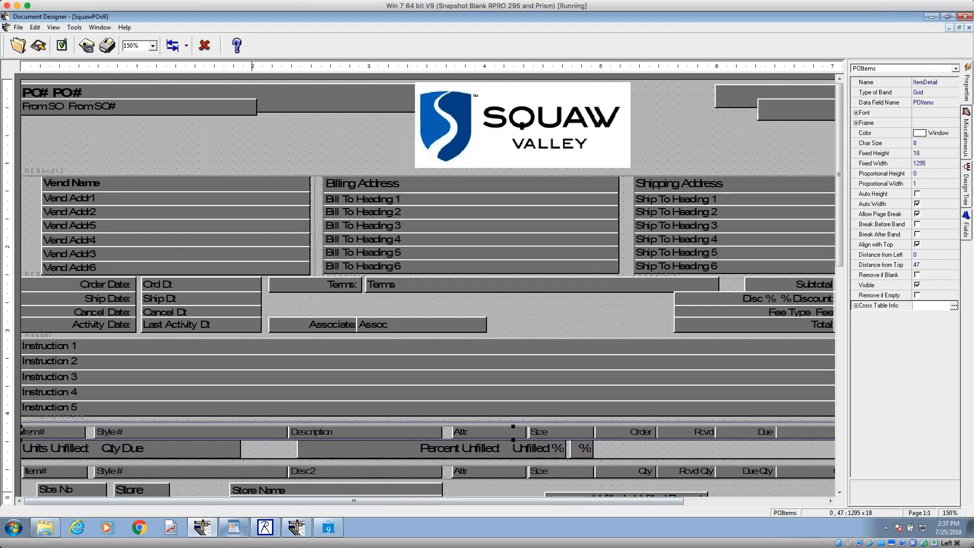
Step: Switch to Retail Pro, leave Inventory, and open the first purchase order for vendor JS in form view
click(336, 503)
click(965, 16)
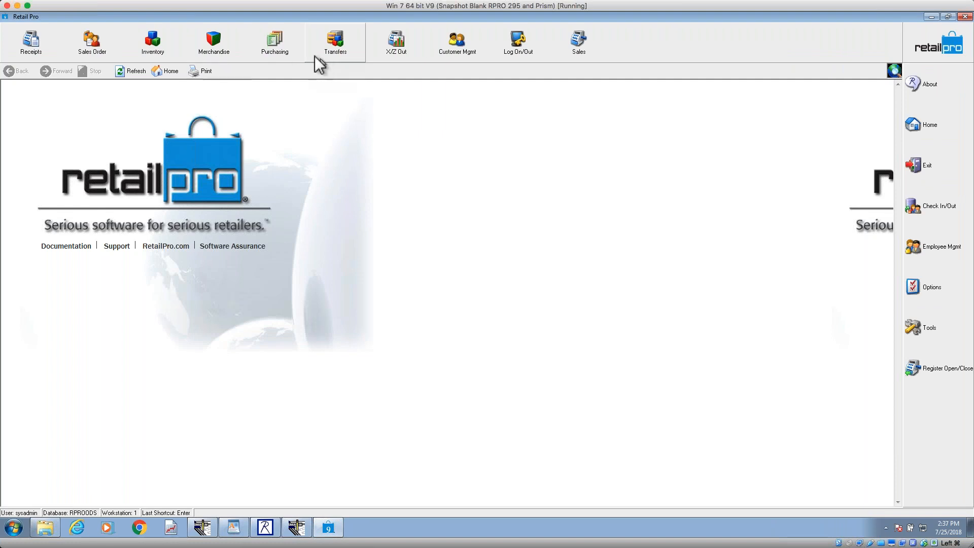
click(292, 53)
click(290, 117)
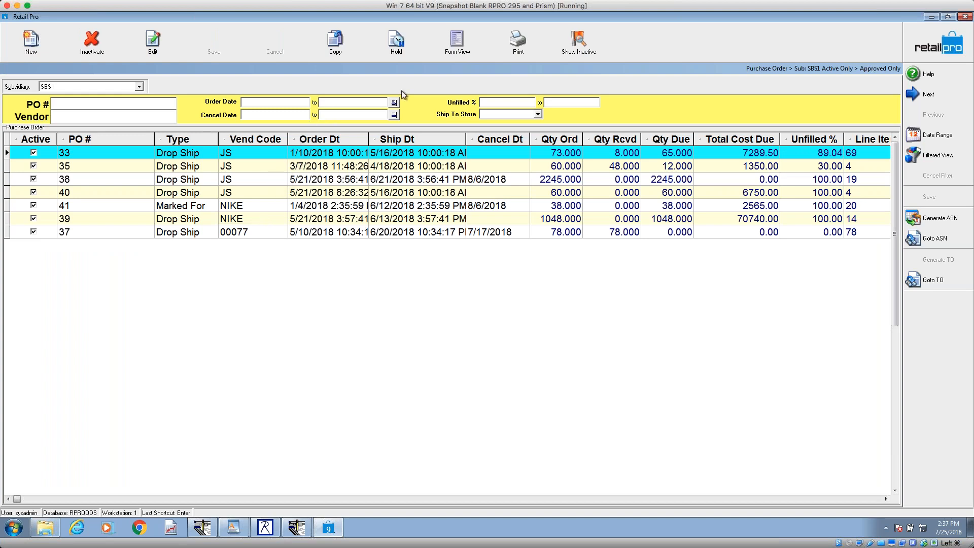
click(455, 51)
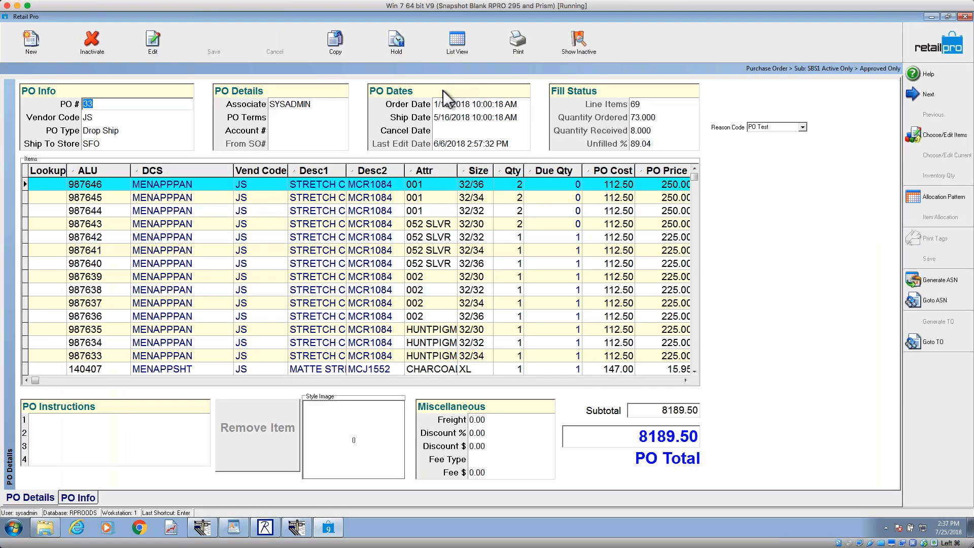
Step: Browse the item lines of the open purchase order to check their styles, attributes and sizes
click(416, 292)
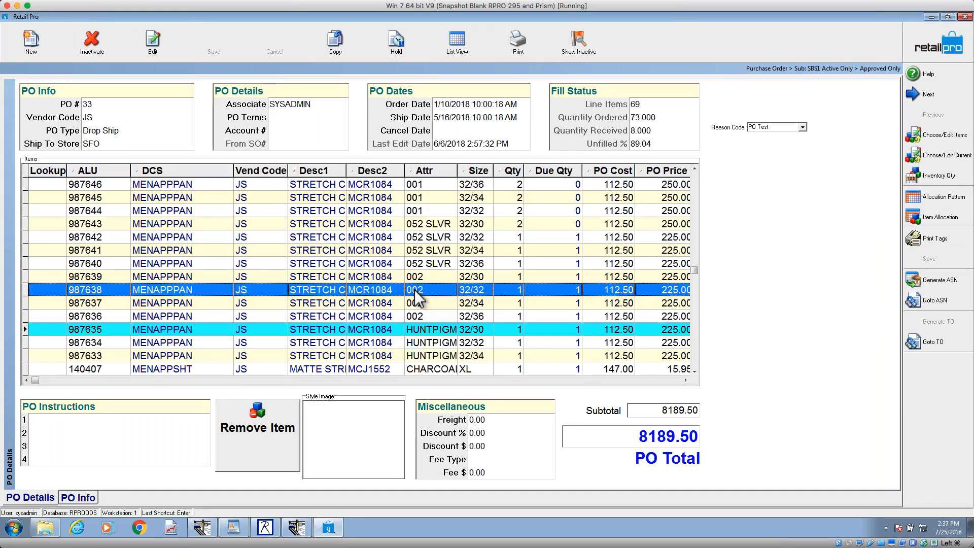
key(Down)
key(Down)
key(Down)
key(Down)
key(Down)
key(Down)
key(Down)
key(Down)
key(Down)
key(Down)
key(Down)
key(Down)
key(Down)
key(Down)
key(Down)
key(Down)
key(Down)
key(Down)
key(Down)
key(Down)
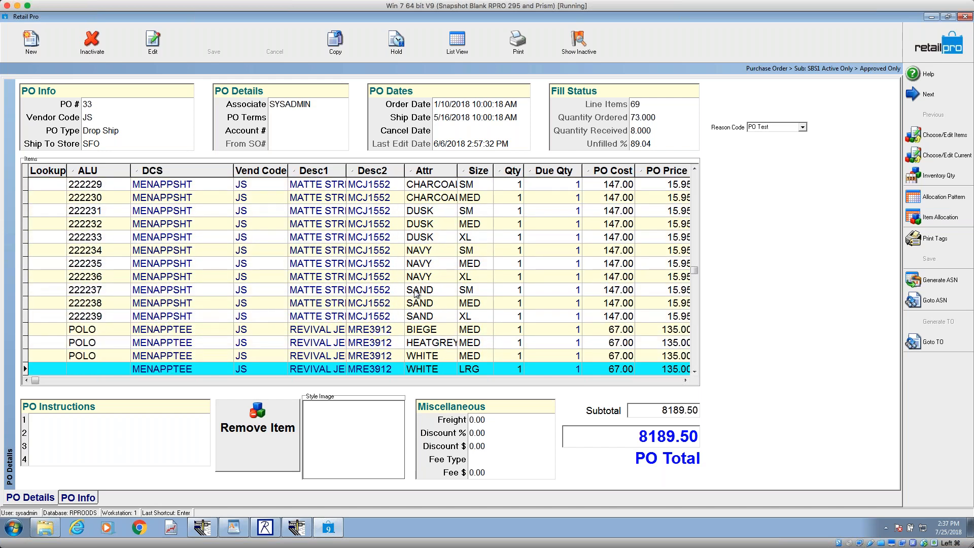
key(Down)
key(Down)
key(Down)
key(Down)
key(Down)
key(Down)
key(Down)
key(Down)
key(Down)
key(Down)
key(Down)
key(Down)
key(Down)
key(Down)
key(Down)
key(Down)
key(Down)
key(Down)
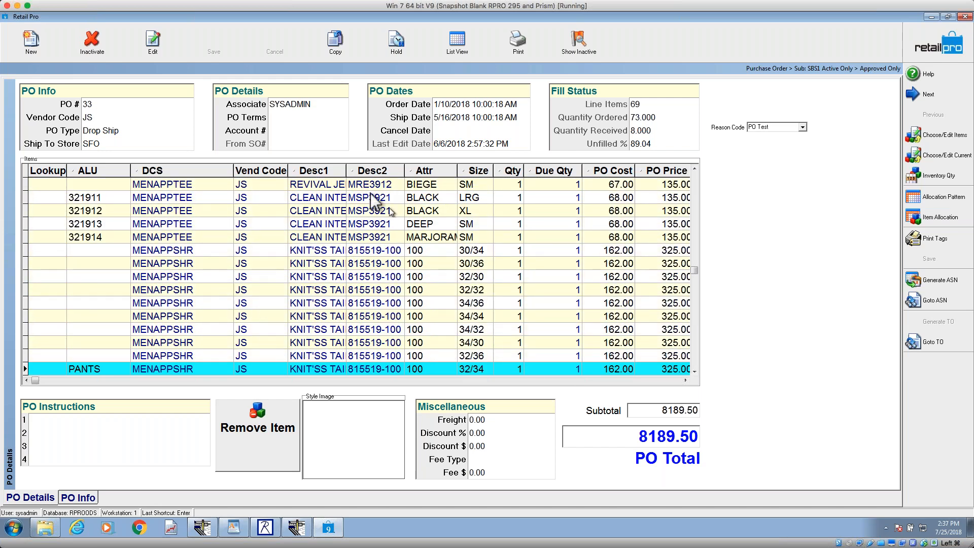
Step: Preview the purchase order's printout with all items using the SquawPOv9 design
click(517, 48)
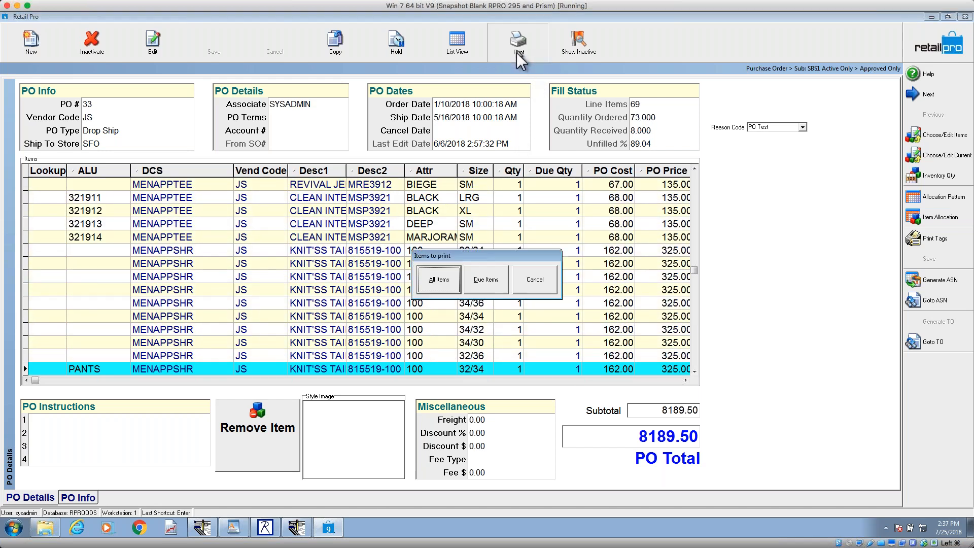
click(451, 285)
click(527, 216)
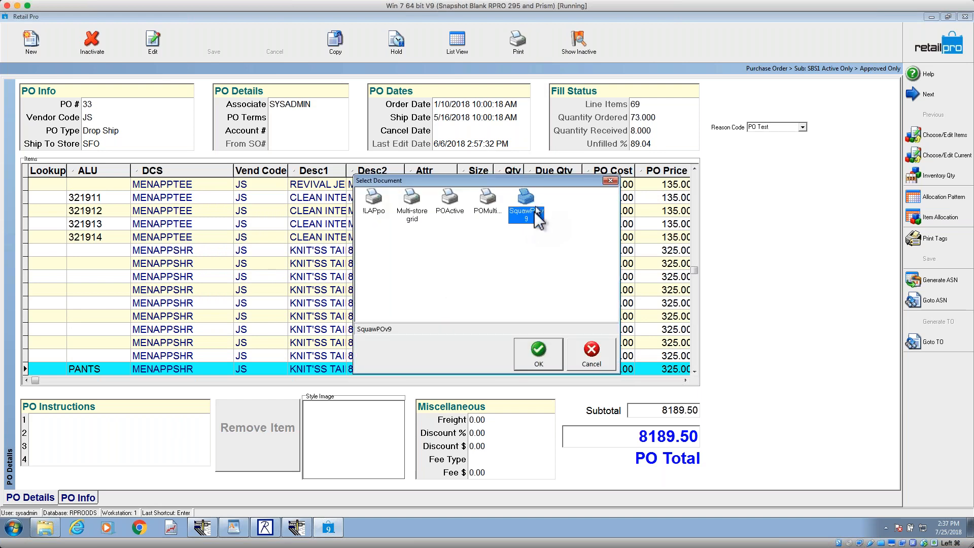
click(530, 350)
click(523, 380)
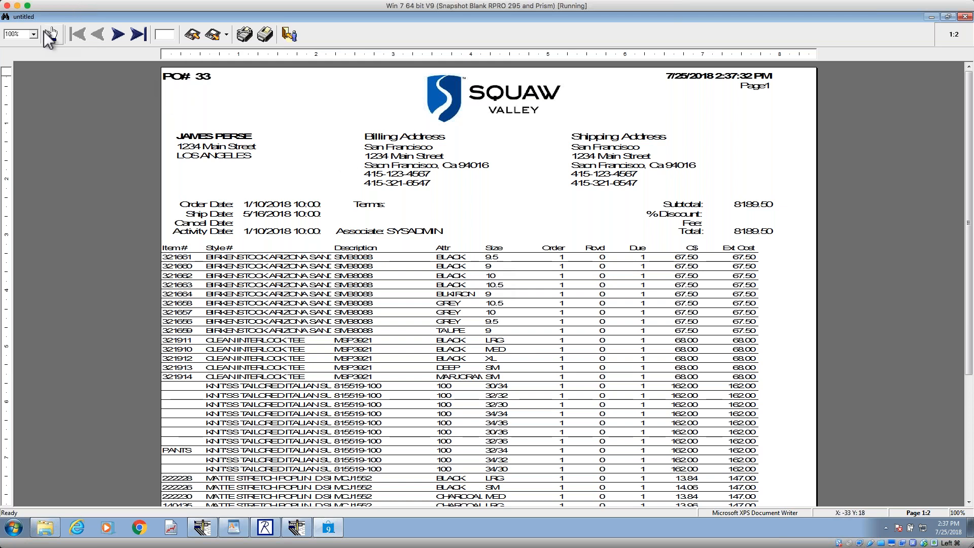
Step: Examine the item grid in the print preview at 200% for sort order and columns, and close the preview
click(34, 34)
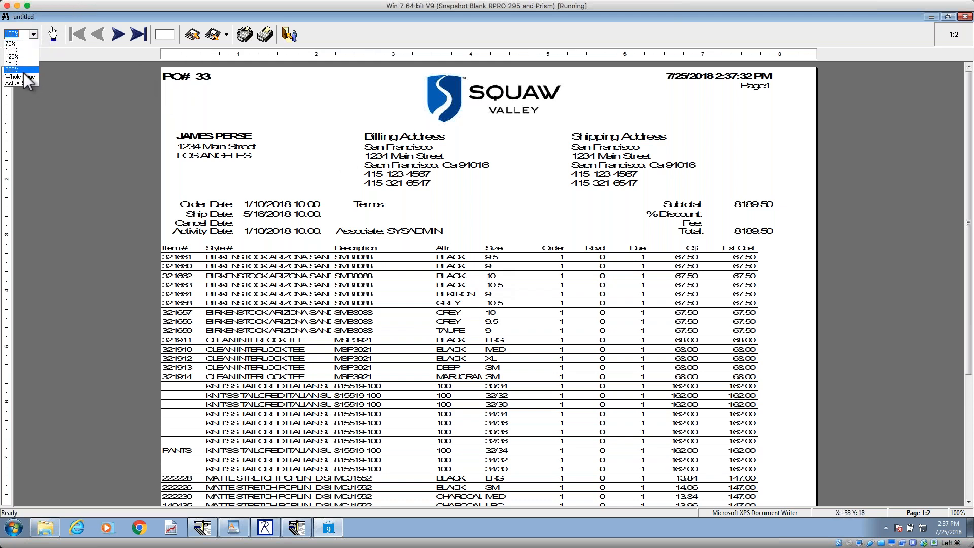
click(11, 69)
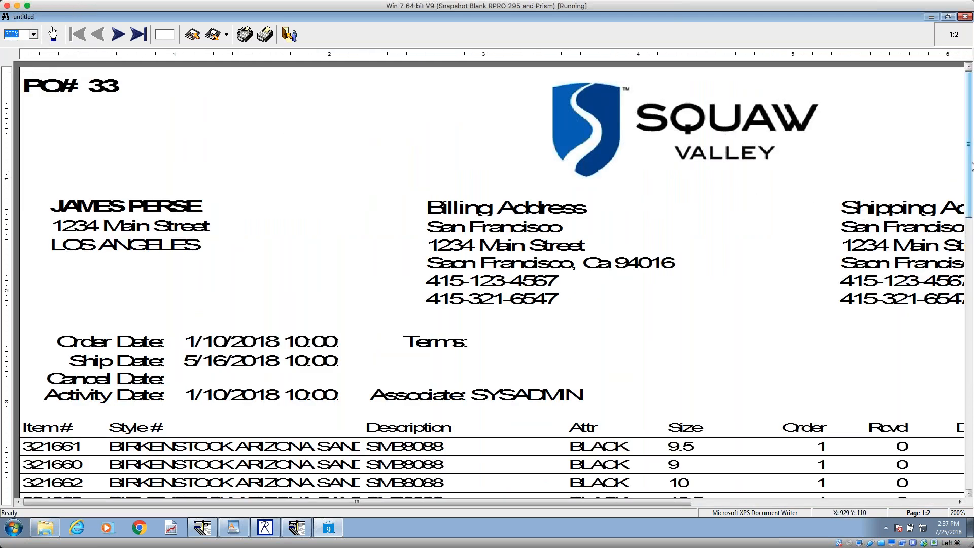
drag(970, 173, 966, 263)
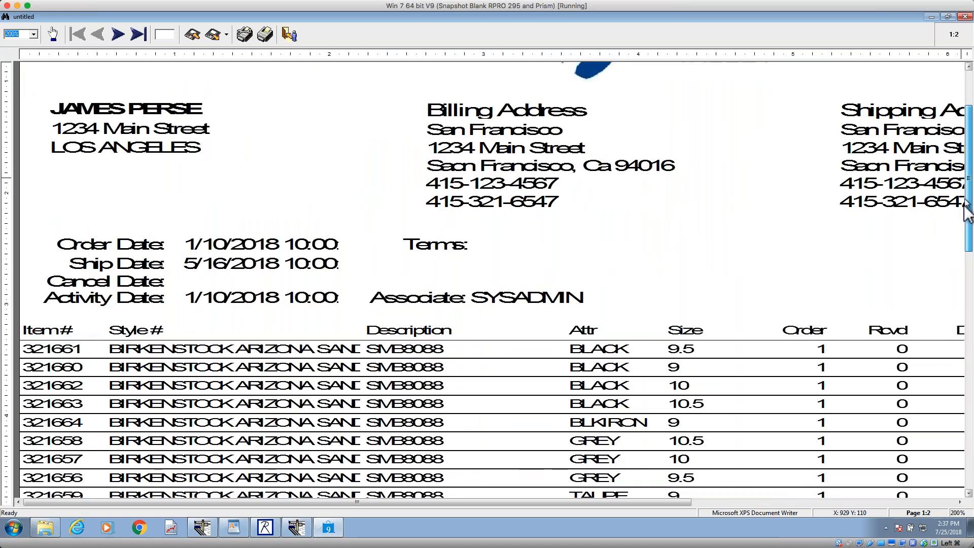
scroll(967, 263, down, 3)
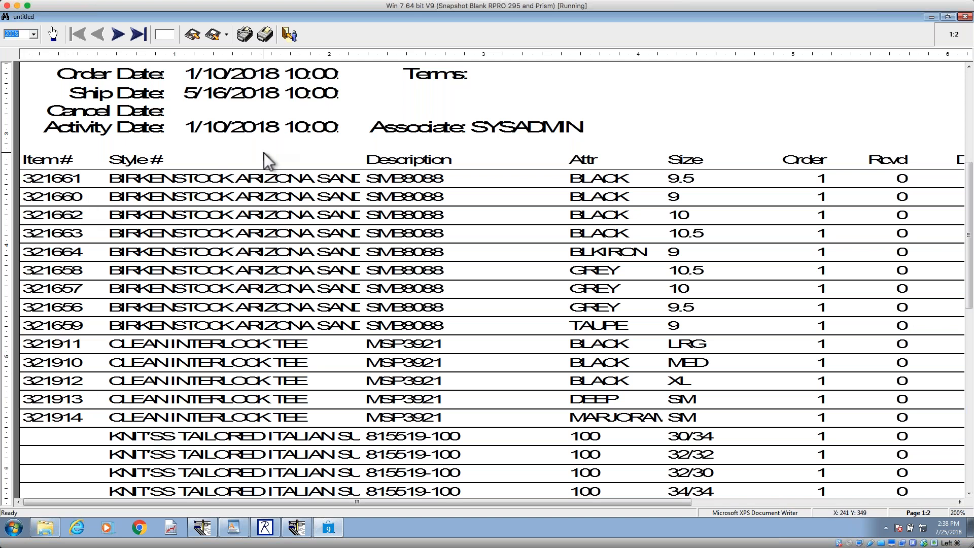
click(289, 34)
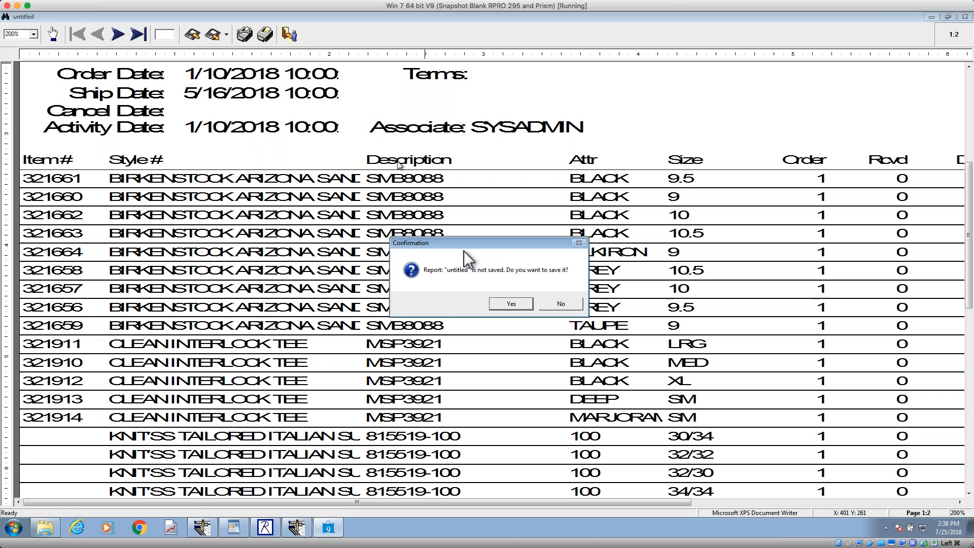
click(527, 306)
click(517, 333)
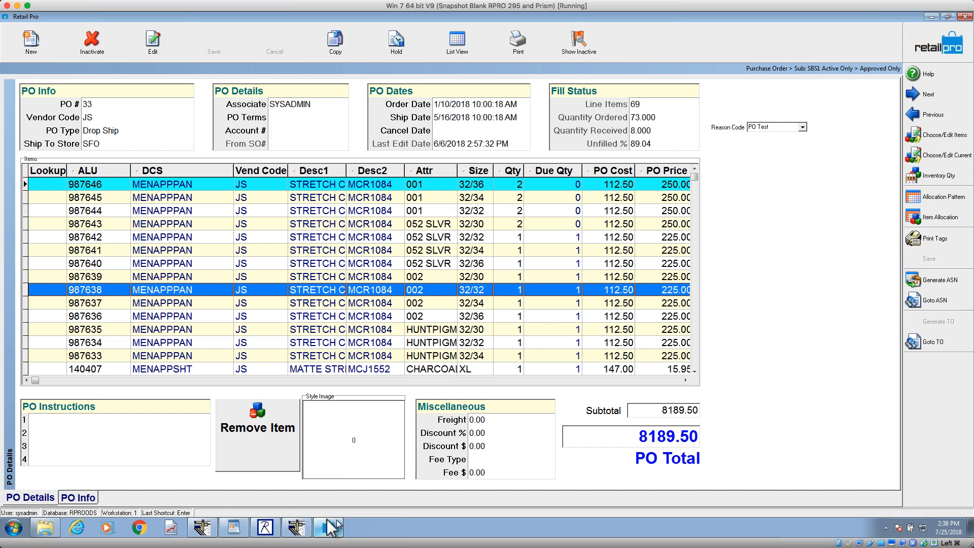
Step: Switch to Retail Pro Merchant Edition and open its list of active purchase orders
click(265, 528)
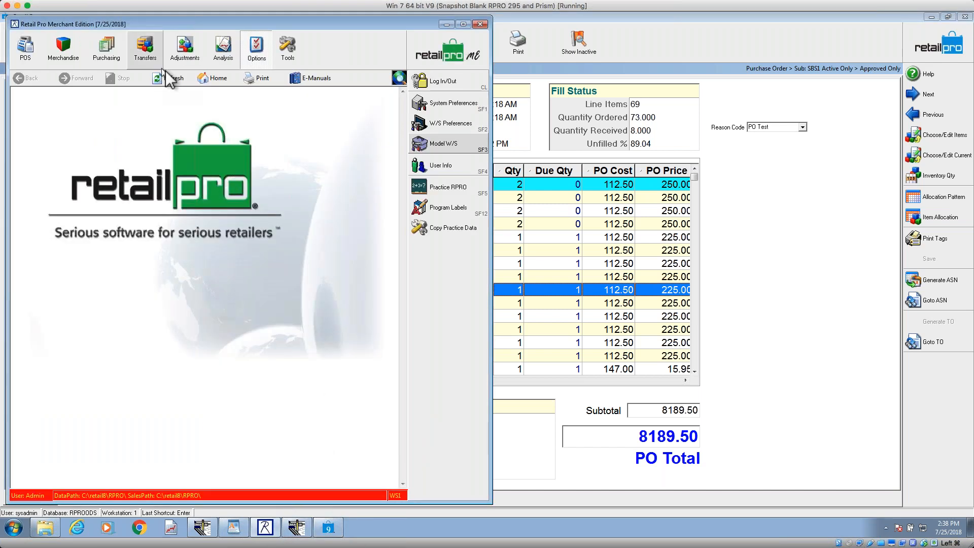
click(107, 48)
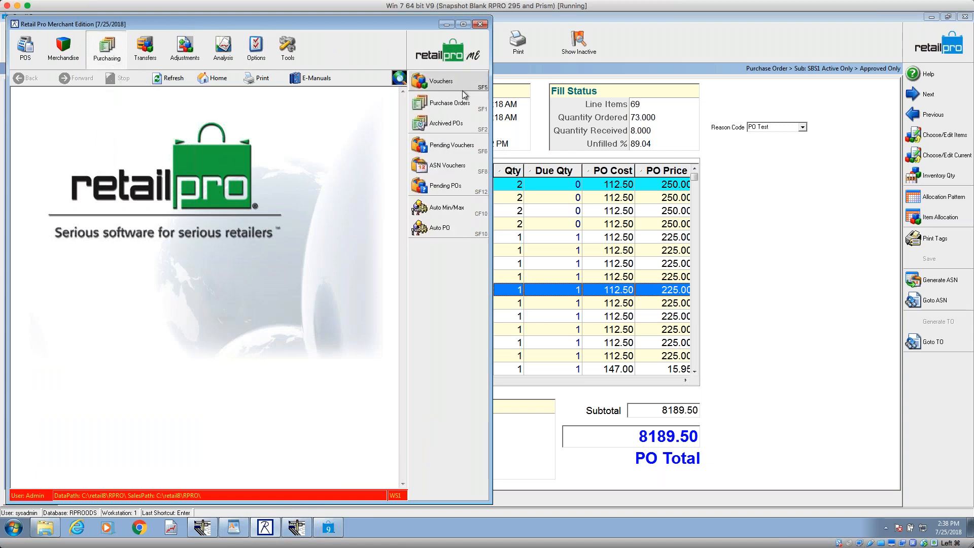
click(447, 103)
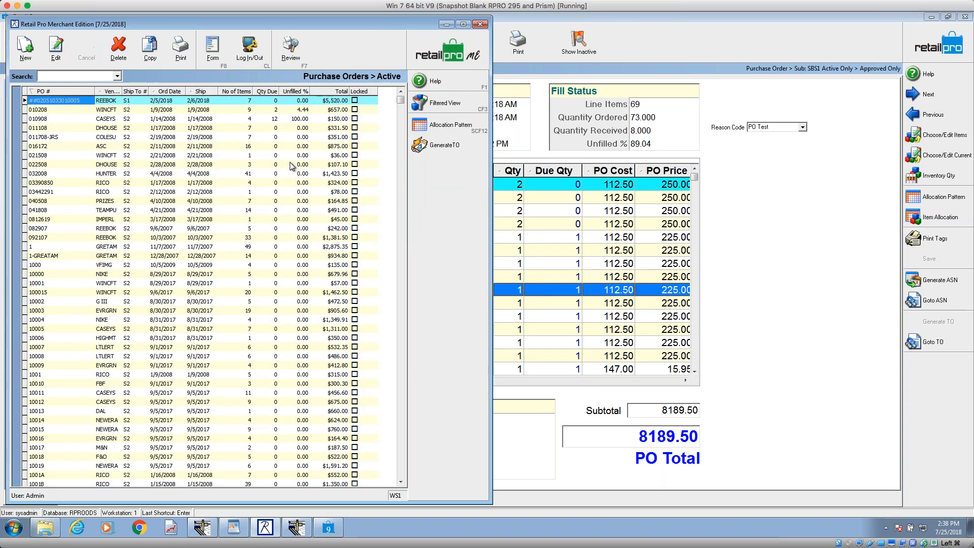
Step: Open the first active REEBOK purchase order and preview its printout as a single PO with the !SQUAWgrid PO design
click(221, 60)
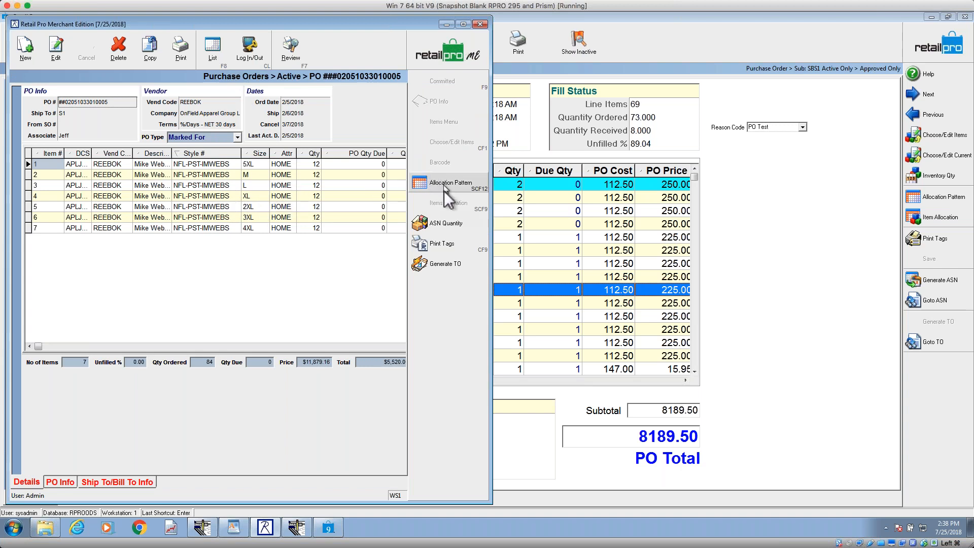
click(181, 50)
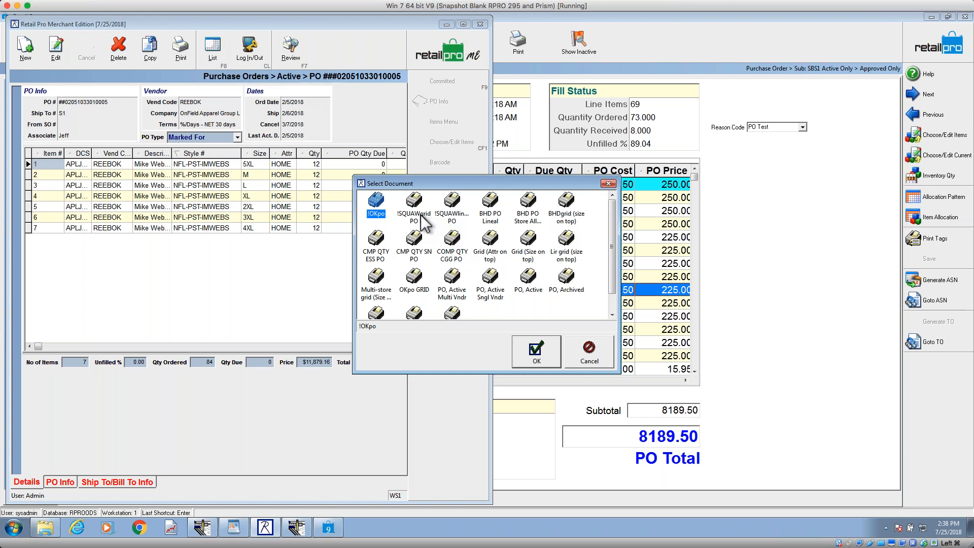
click(542, 358)
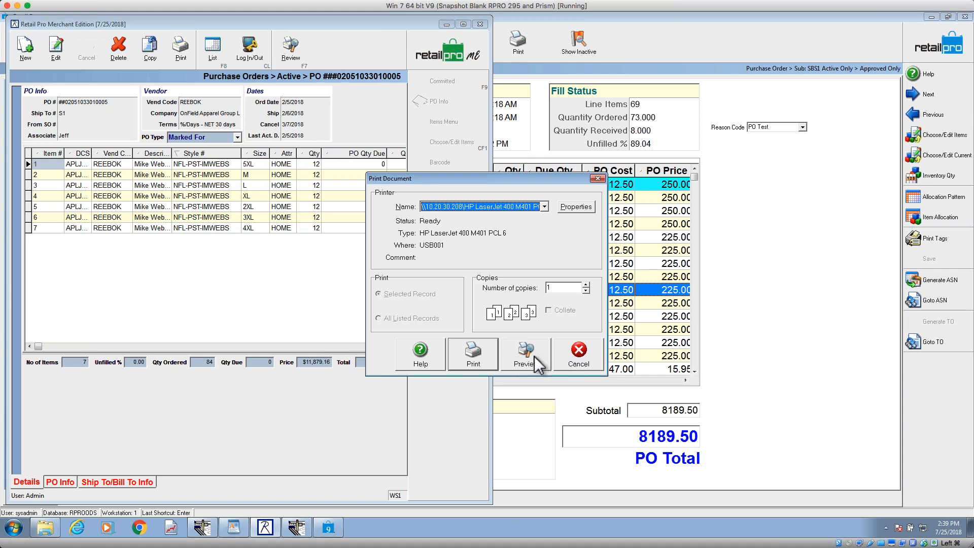
click(528, 356)
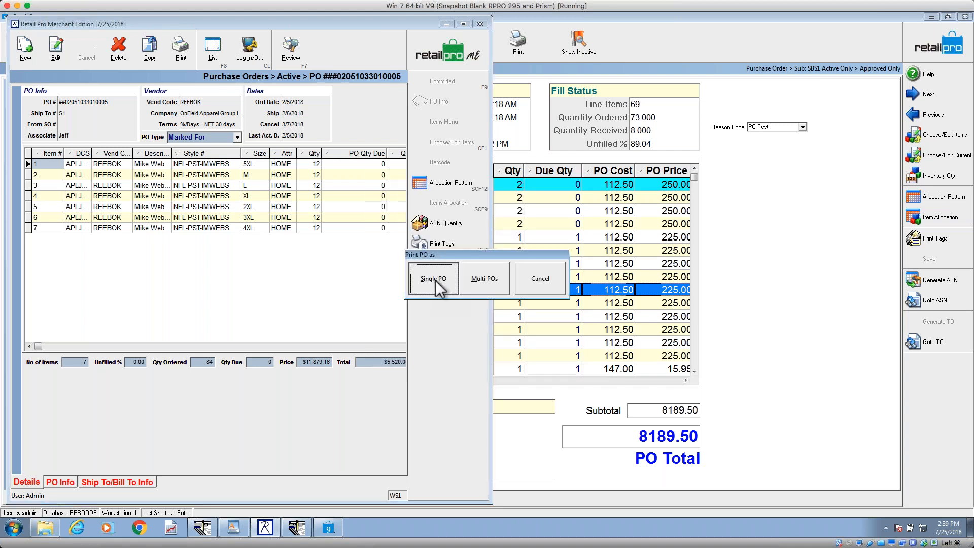
click(438, 281)
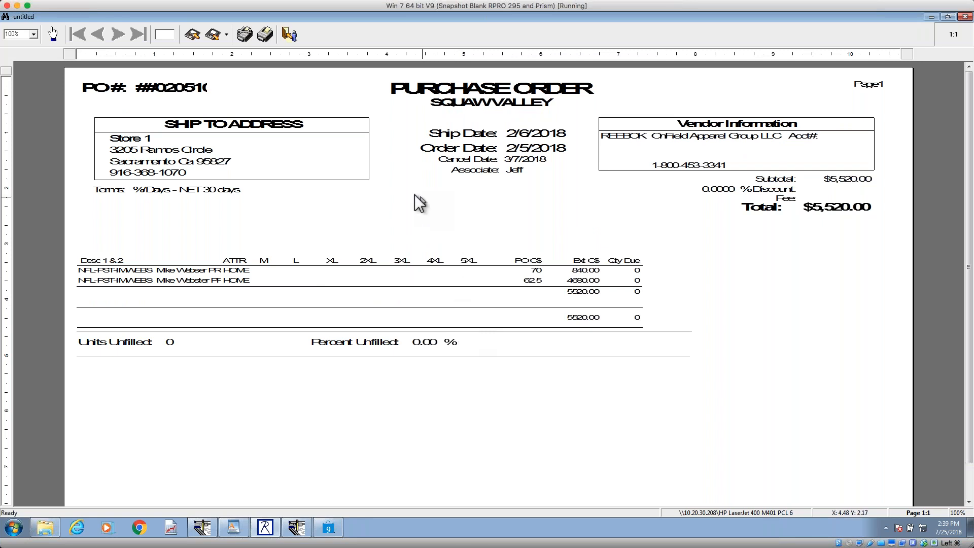
Step: Close the print preview without saving the report and switch to the SquawPOv9 design in Document Designer
click(290, 34)
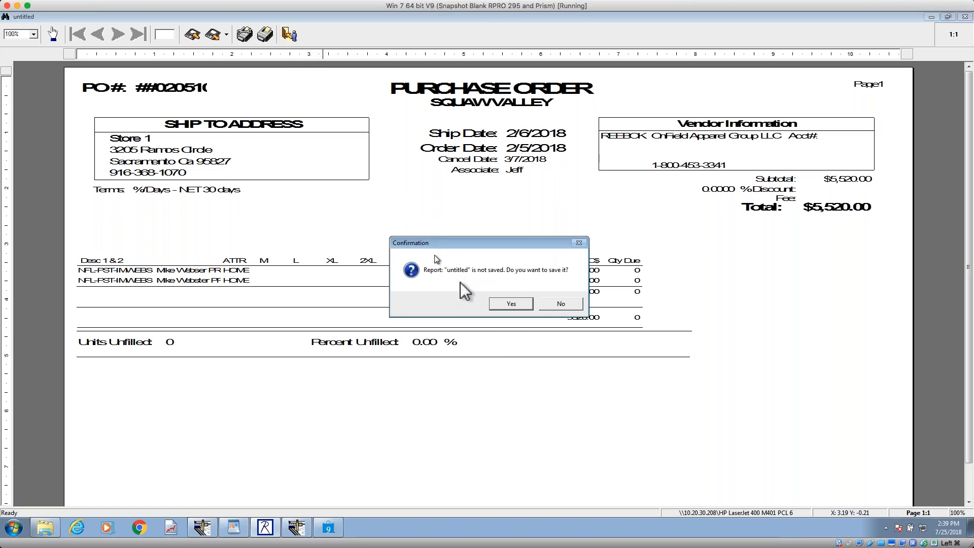
click(561, 304)
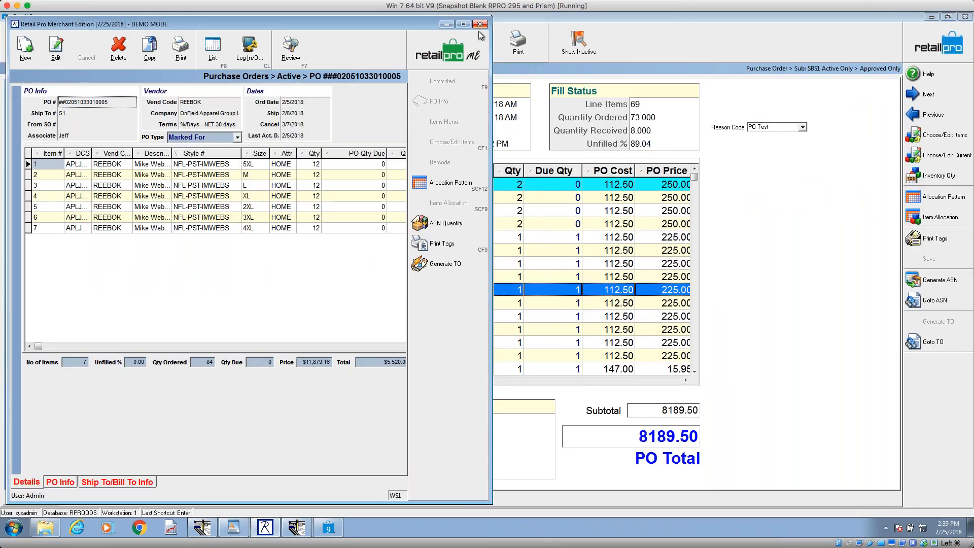
click(672, 45)
mouse_move(290, 532)
click(202, 528)
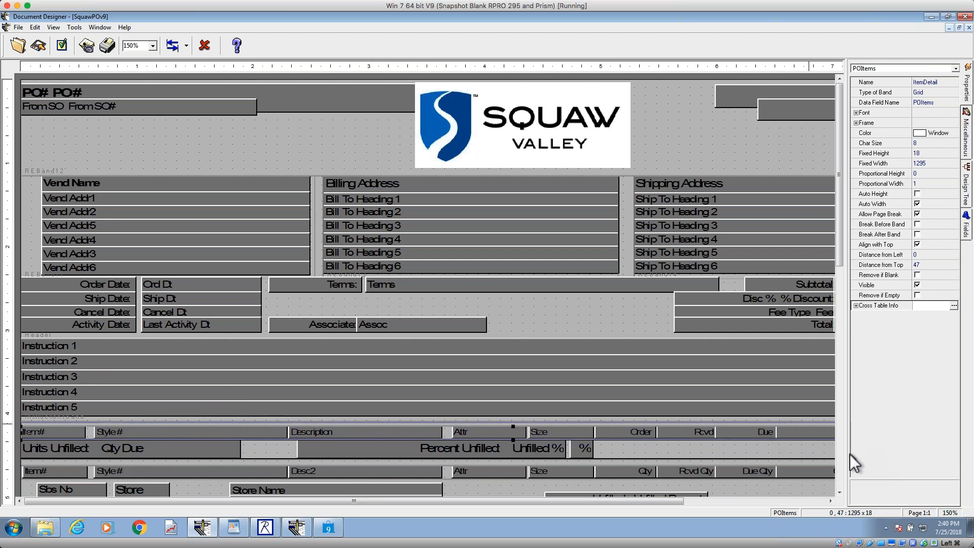
Step: Check the Advanced topics under Doc Designer in the WordPad outline and return to the SquawPOv9 design
click(841, 470)
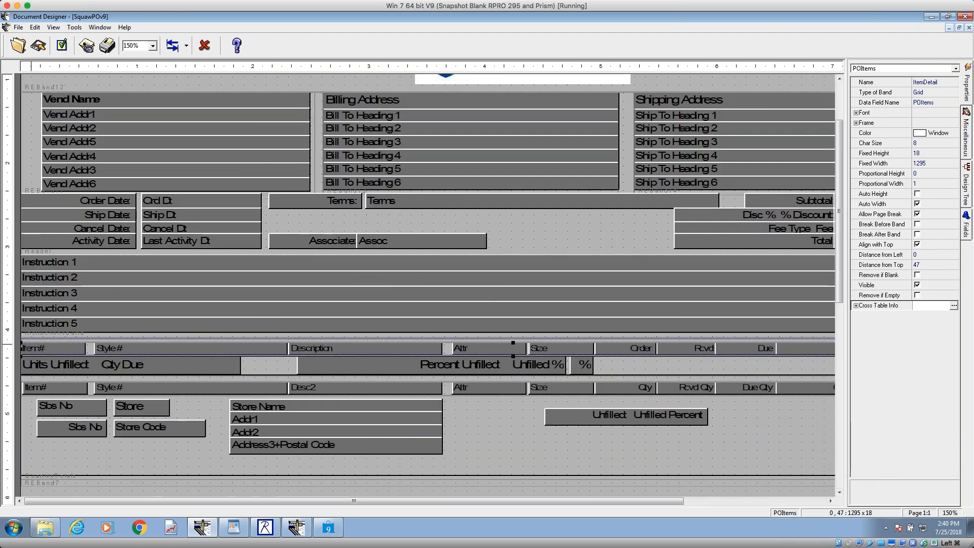
click(233, 527)
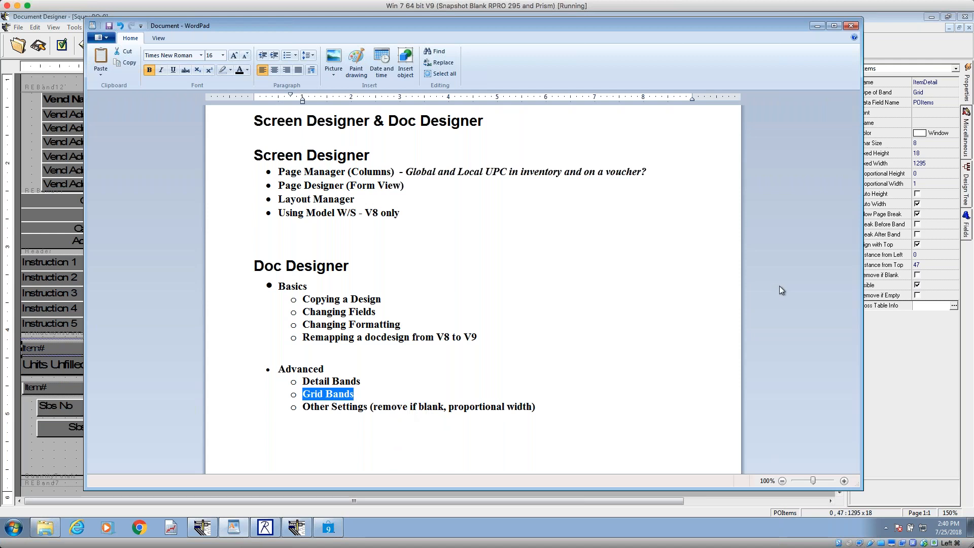
click(816, 26)
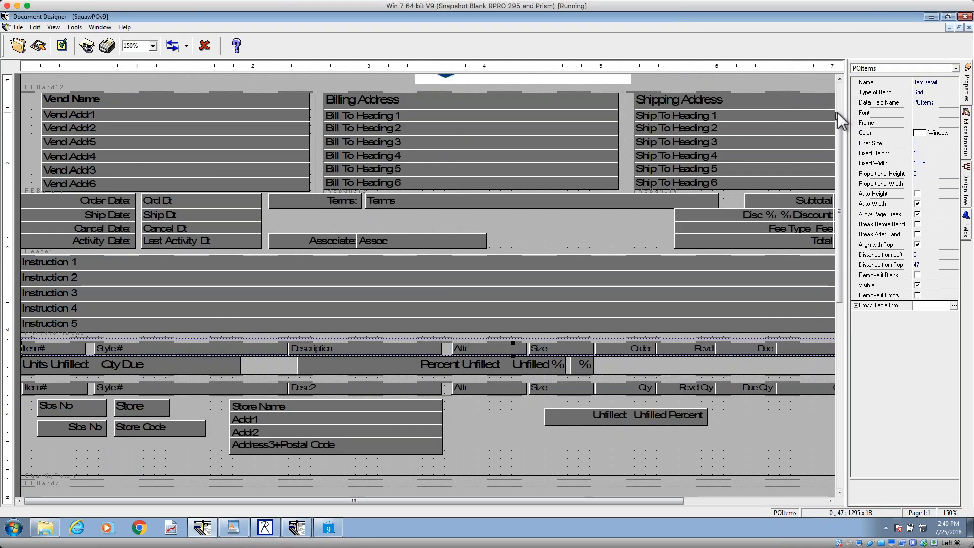
Step: View the design at 125% and examine the Remove if Zero or Blank setting of the Bill To Heading 1, 2 and 3 fields
drag(840, 130, 840, 117)
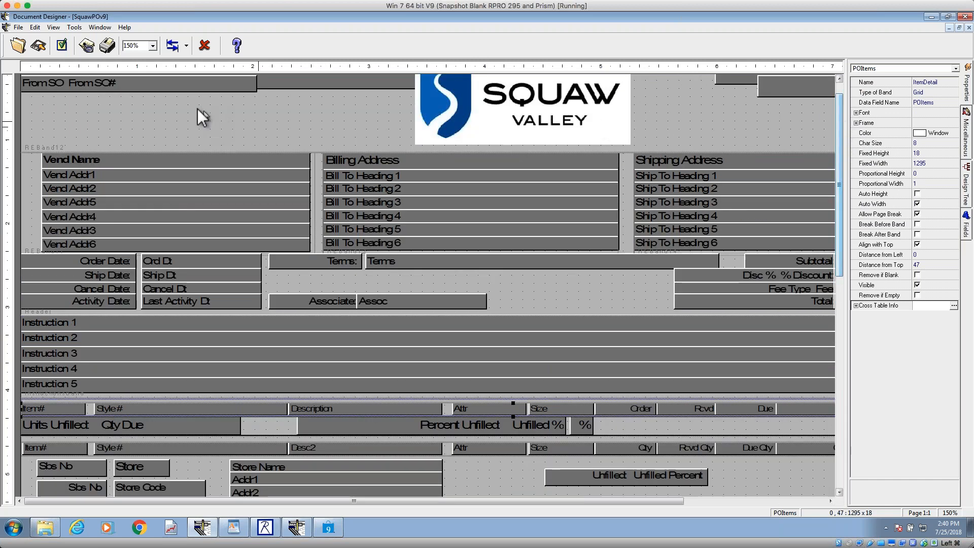
click(153, 44)
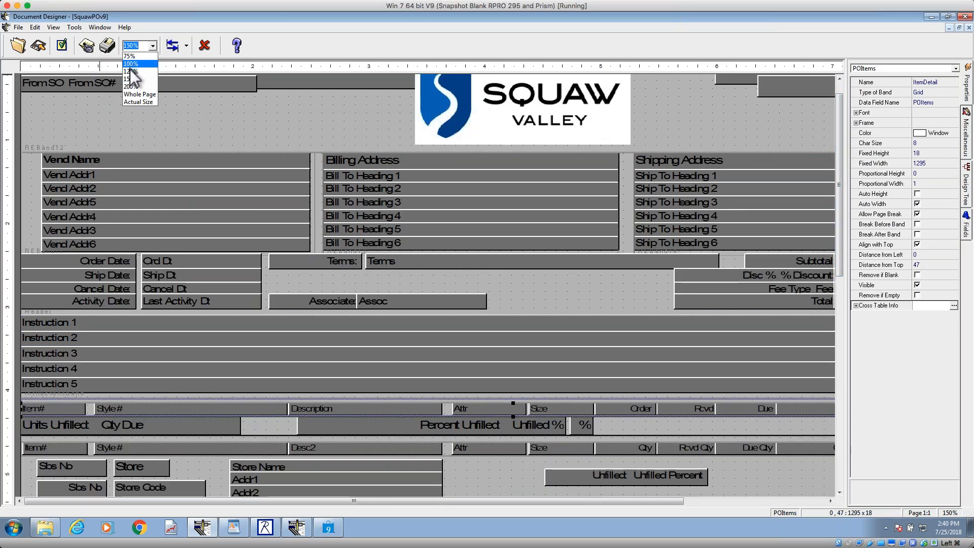
click(141, 68)
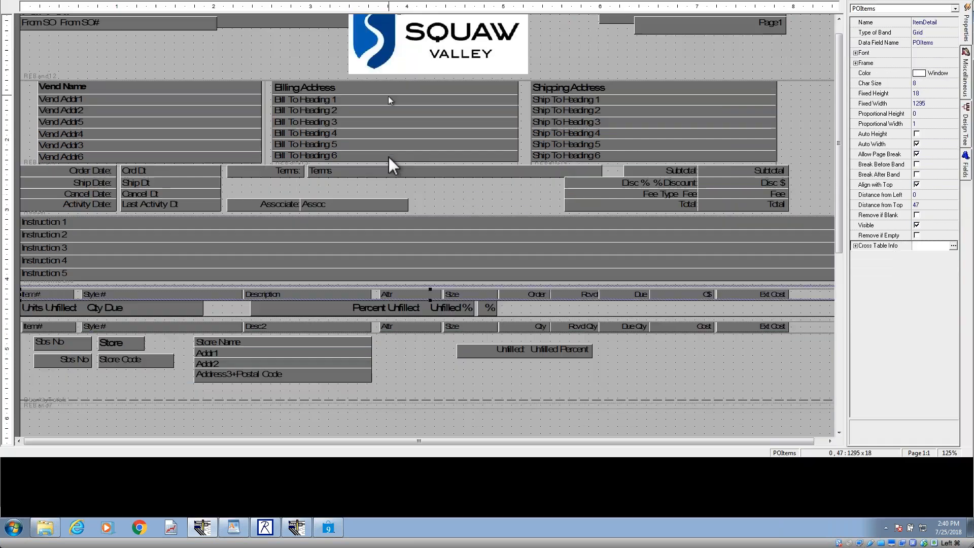
click(388, 100)
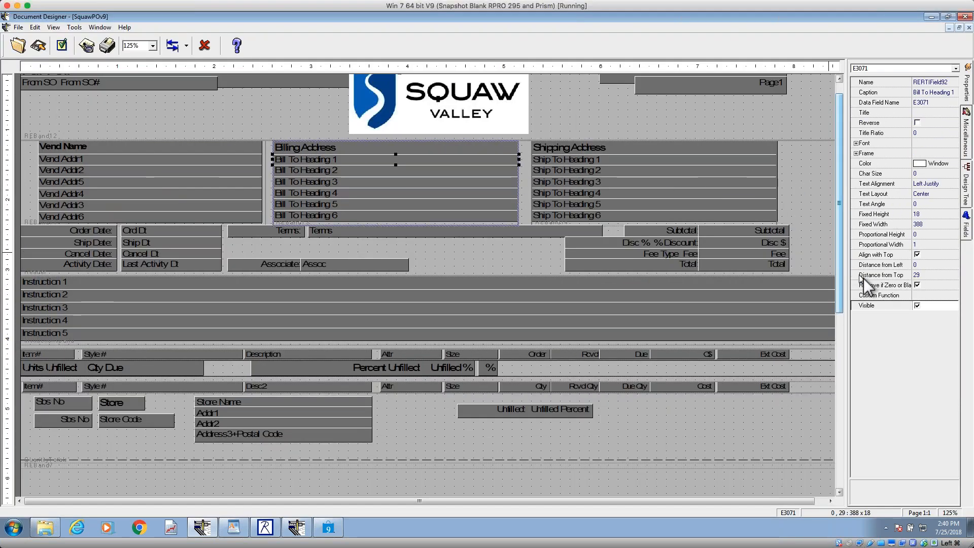
click(878, 255)
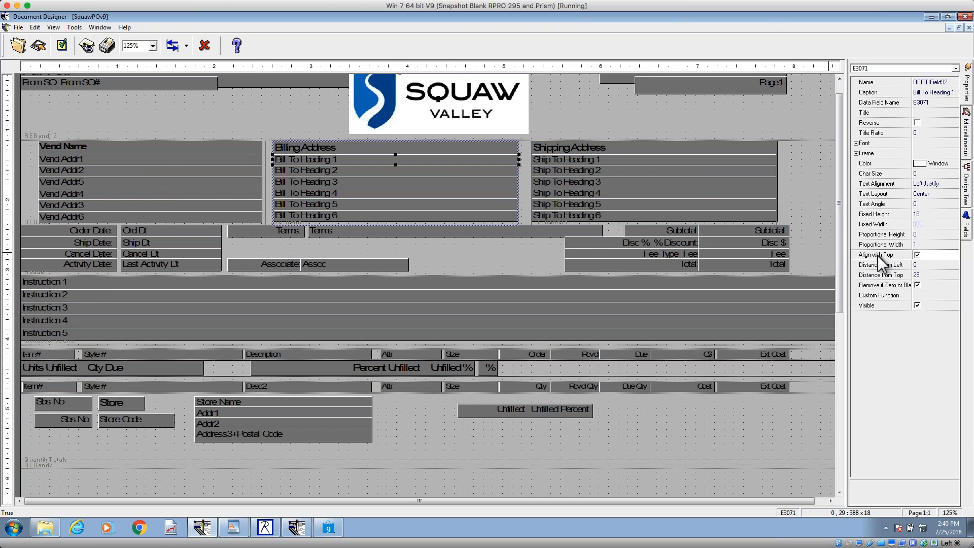
click(874, 285)
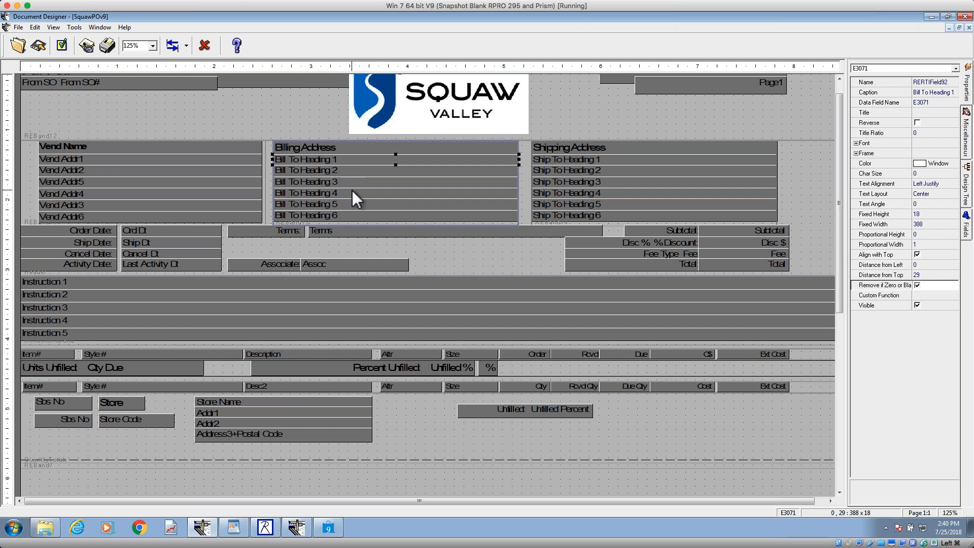
click(361, 173)
click(357, 182)
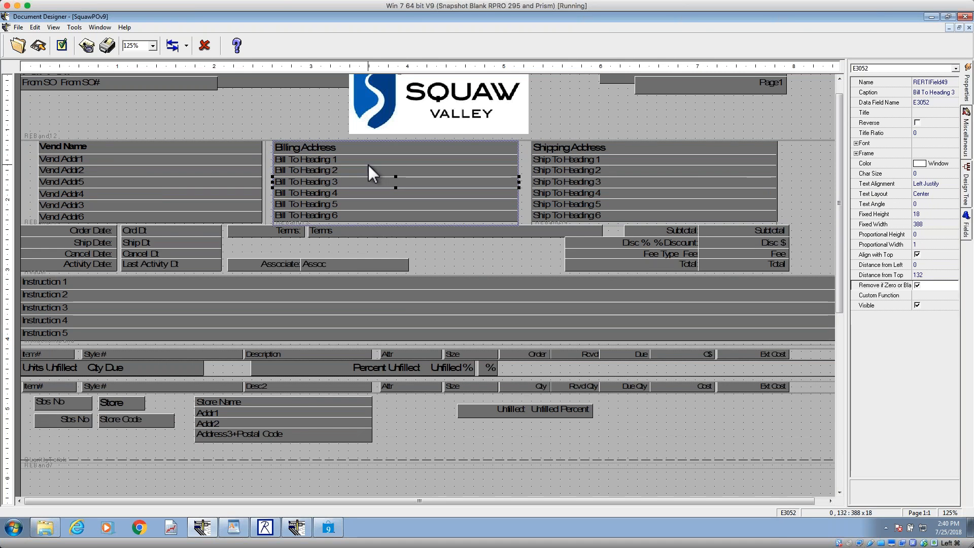
click(370, 160)
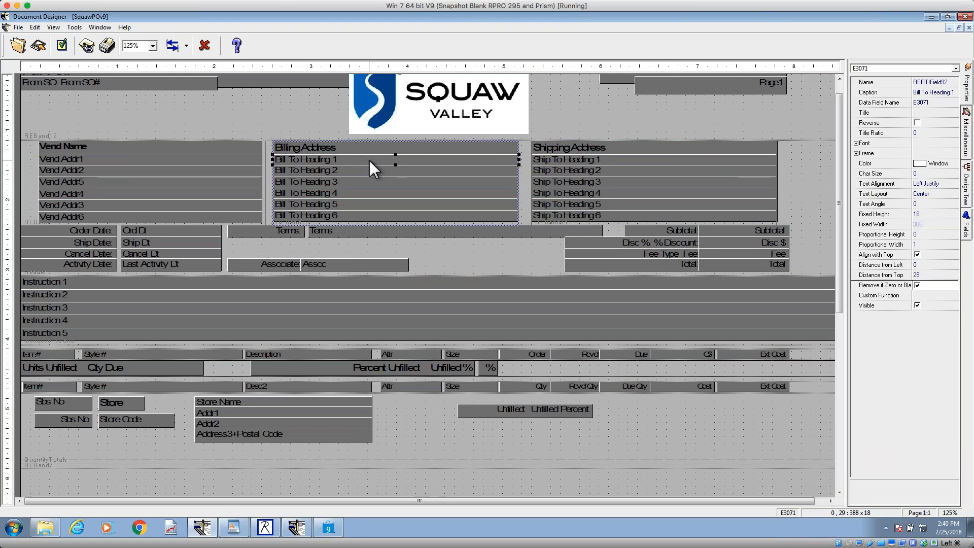
scroll(369, 160, up, 1)
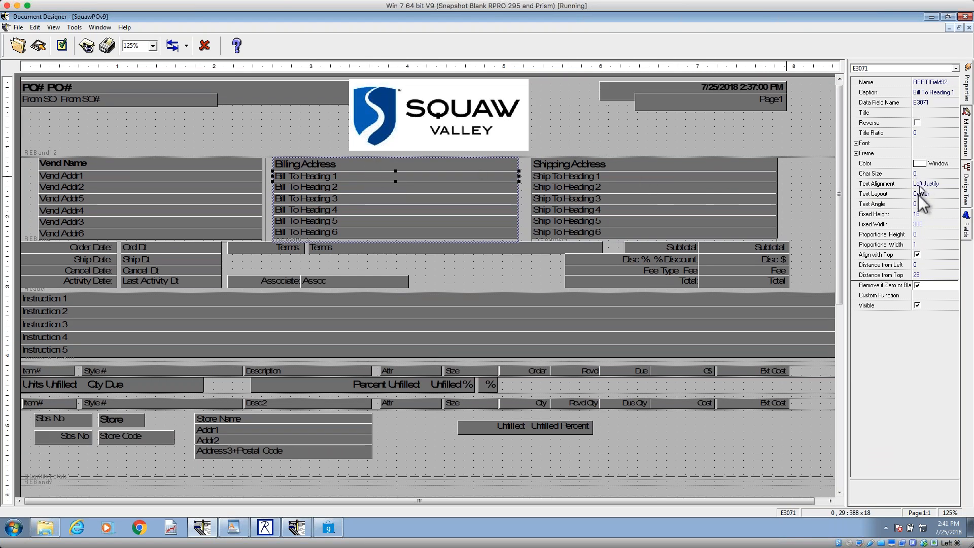
Step: Check the proportional width of Bill To Heading 1 and its band, and set Bill To Heading 2's Proportional Width to 0.5
click(925, 245)
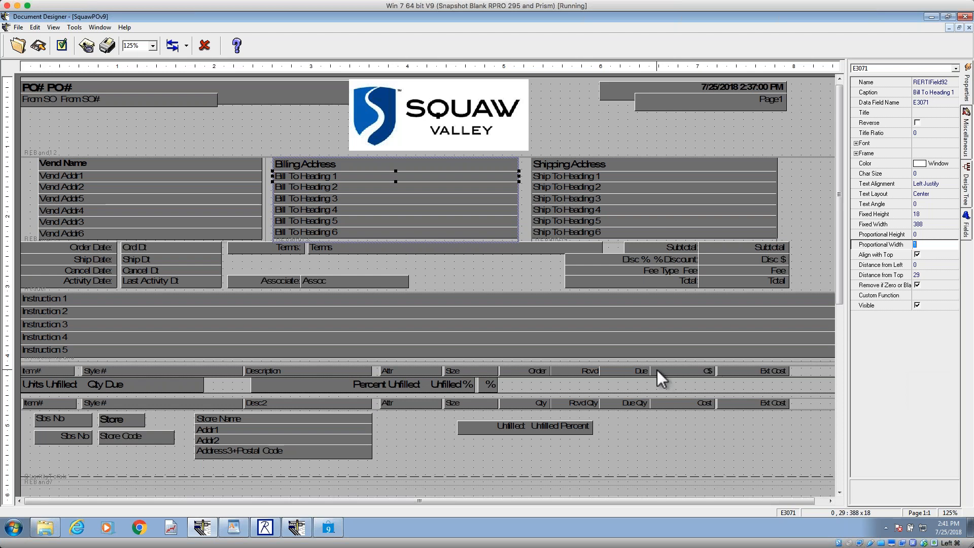
click(470, 241)
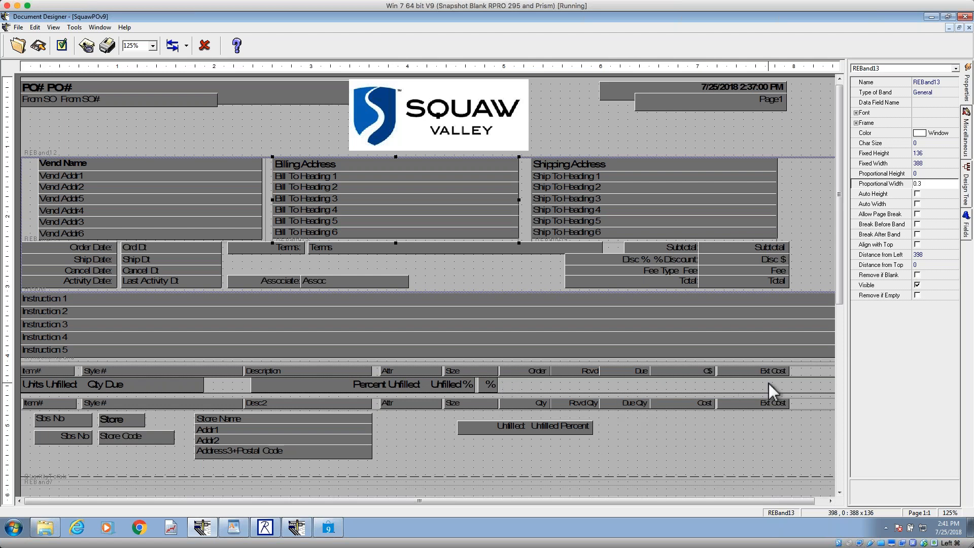
click(398, 188)
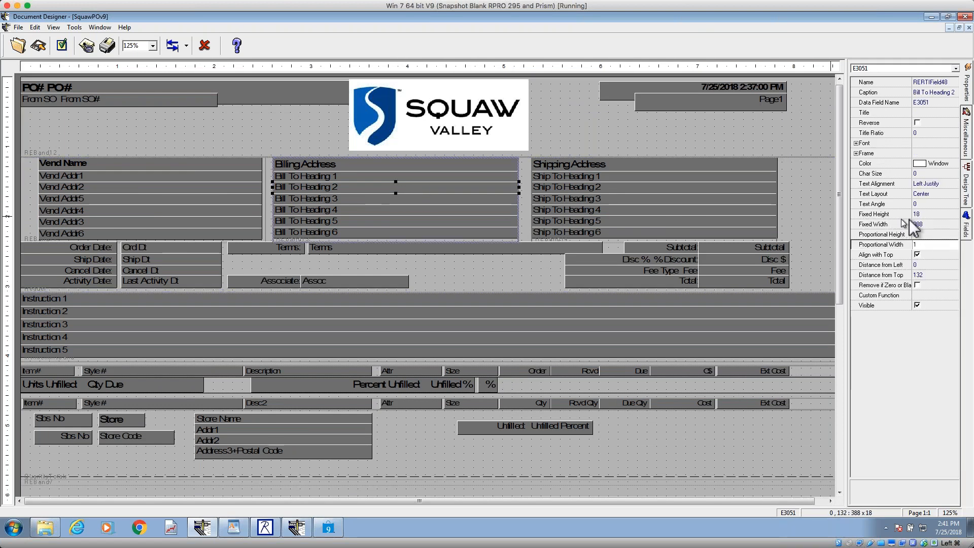
drag(922, 245, 832, 245)
text(.5)
key(Return)
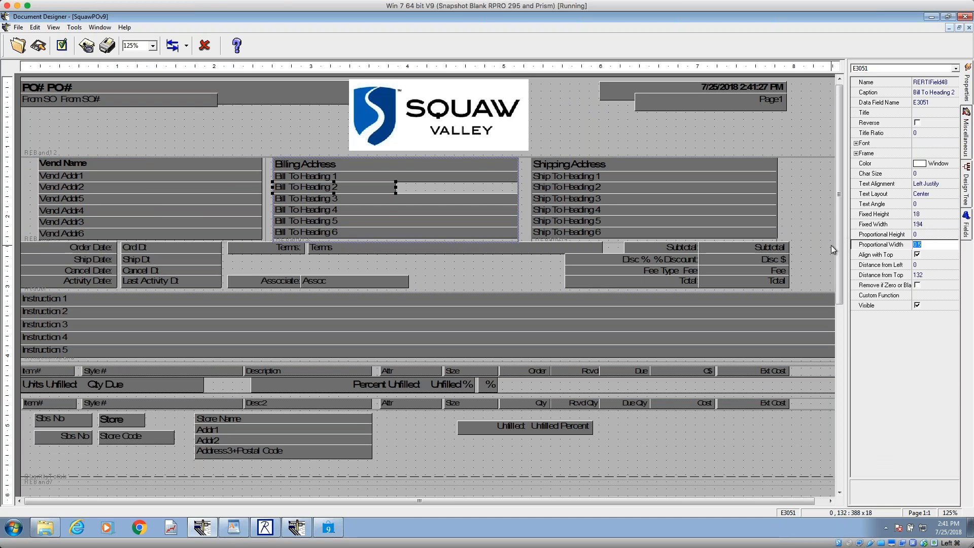
Step: Set the Proportional Width of the Bill To Heading 3 field to 0.5
click(466, 201)
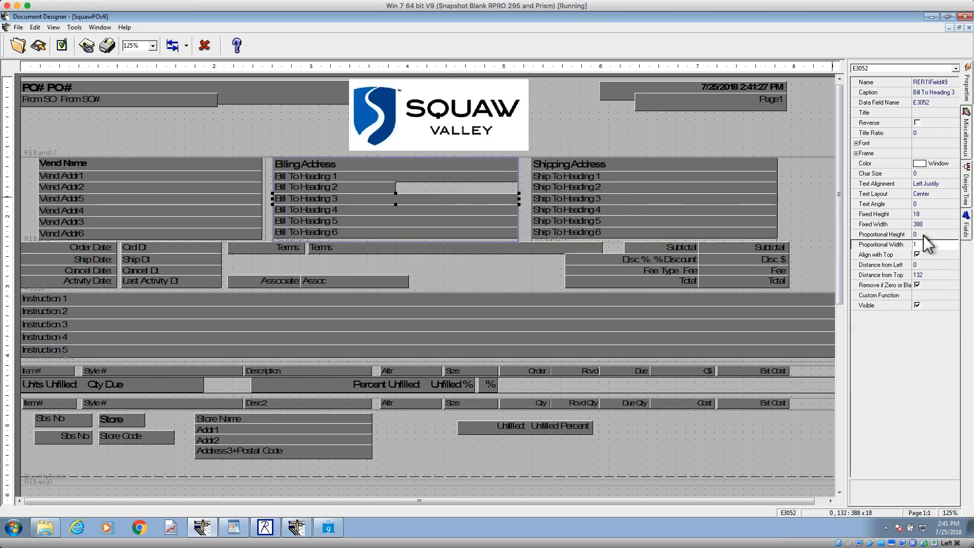
click(874, 248)
text(0.5)
key(Return)
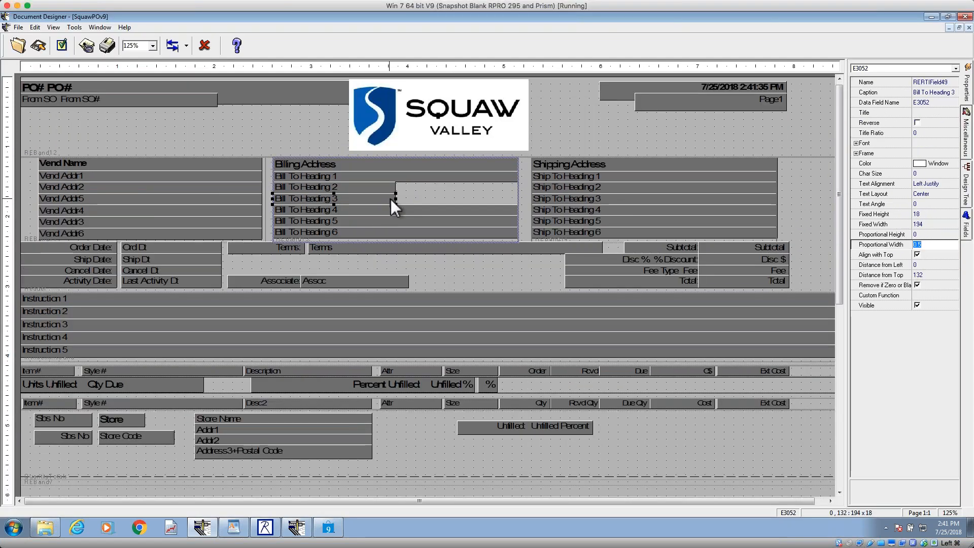
Step: Move Bill To Heading 3 into the right half of the billing address band and shift Bill To Heading 2 to 2 from left, 43 from top
drag(396, 198, 496, 199)
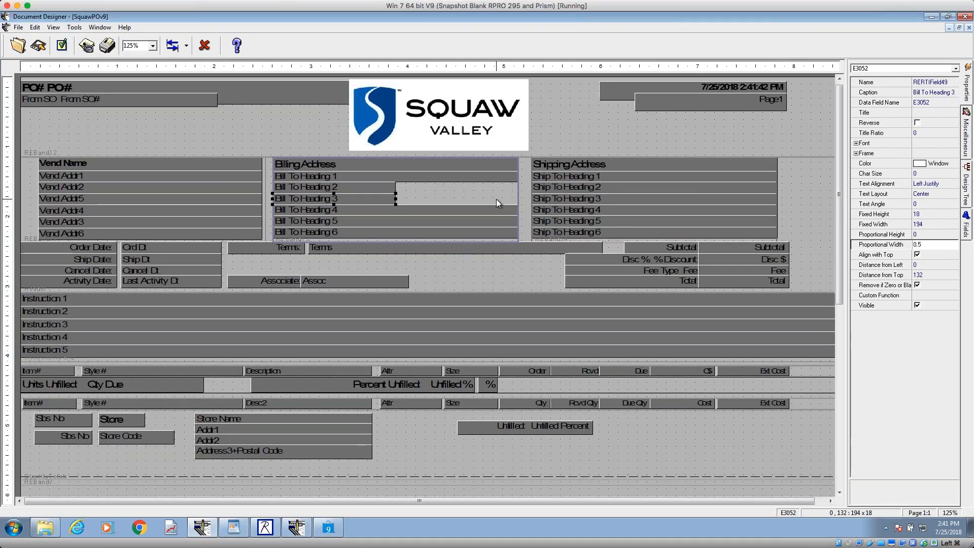
drag(318, 199, 441, 202)
drag(413, 232, 416, 197)
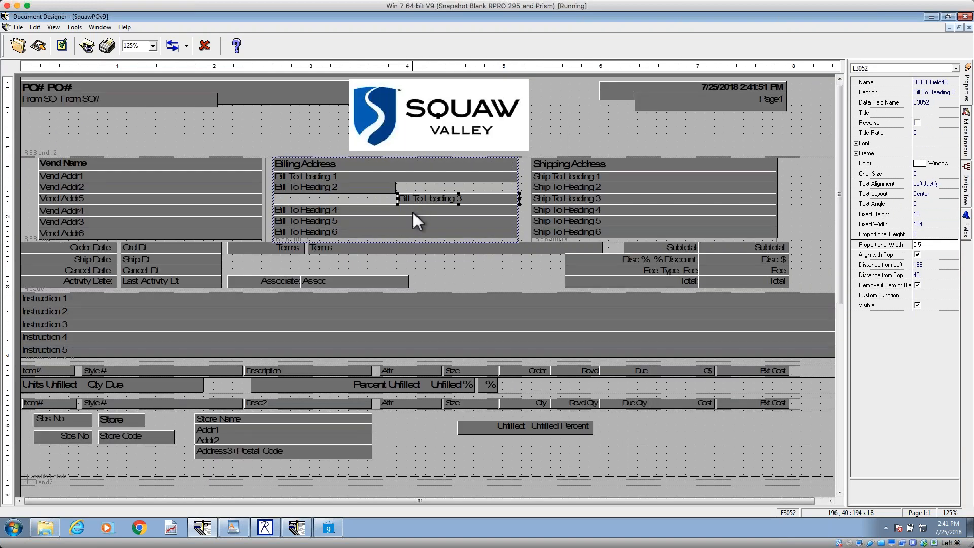
drag(413, 199, 384, 193)
click(386, 188)
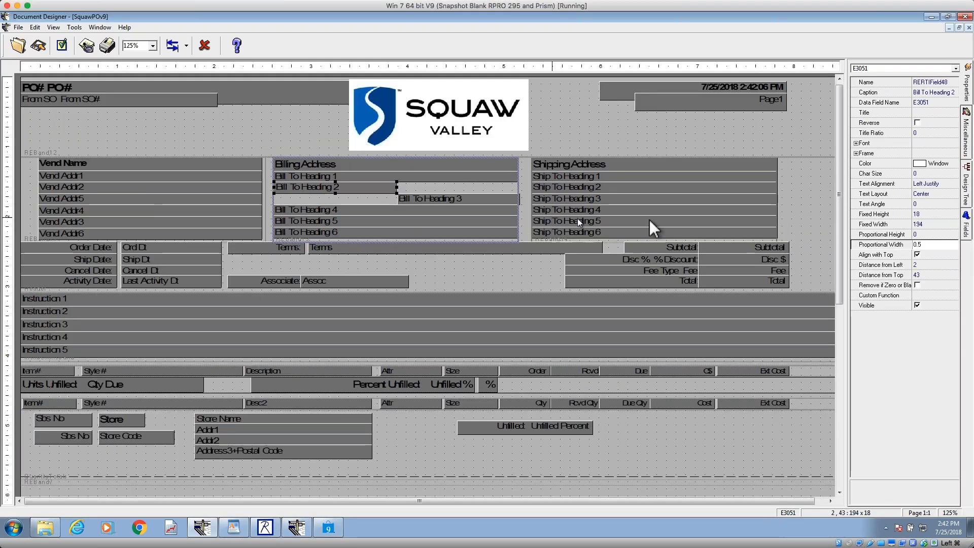
Step: Examine the Align with Top setting on the vendor, billing and shipping address fields, the billing address band and the page header band
click(866, 254)
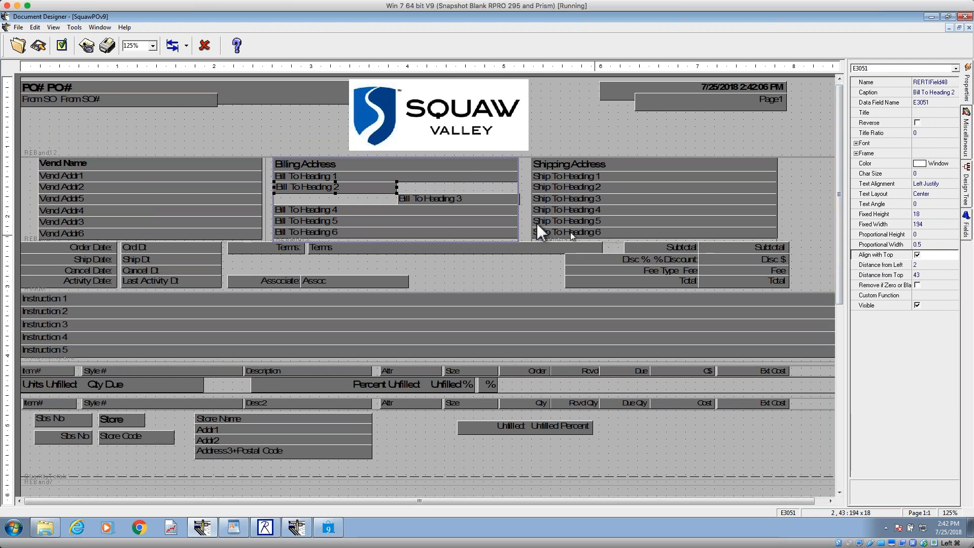
click(95, 175)
click(361, 178)
click(633, 179)
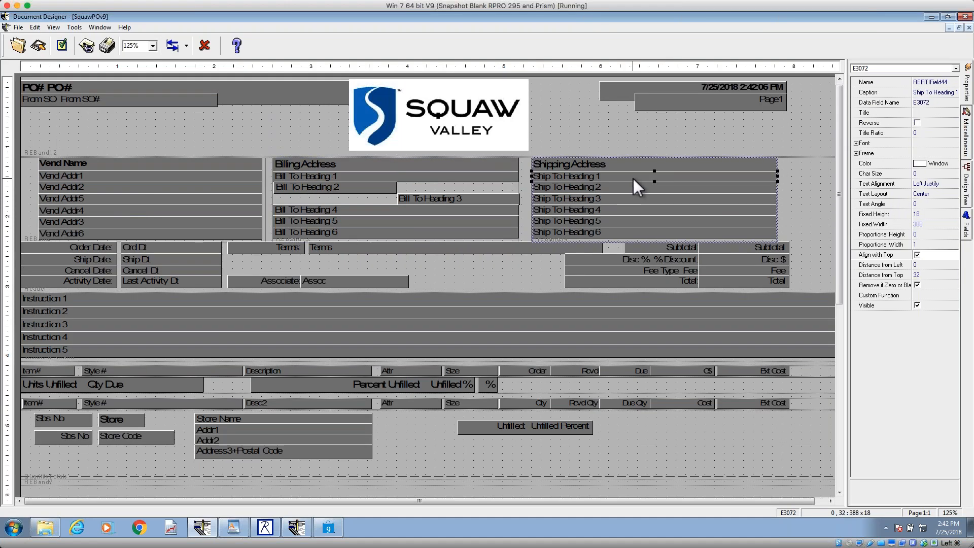
click(498, 178)
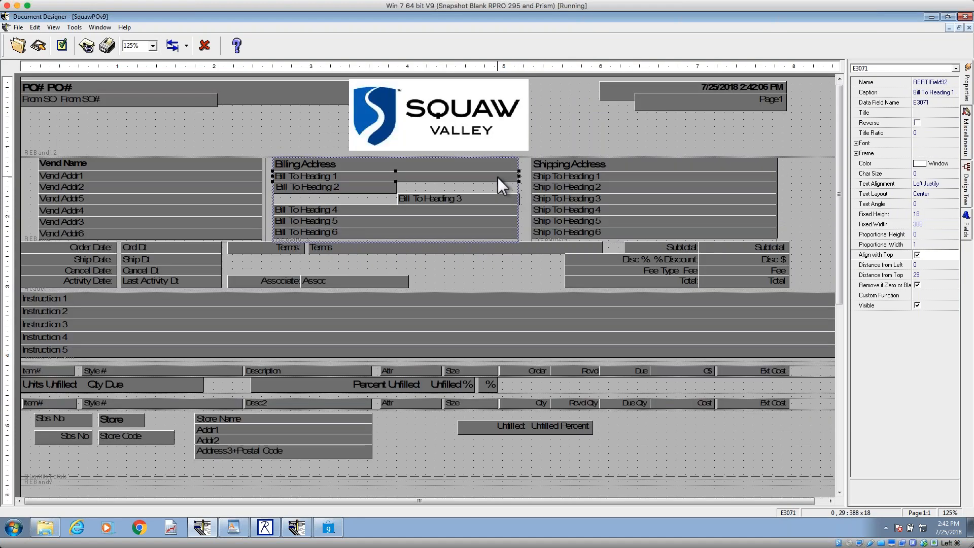
click(590, 176)
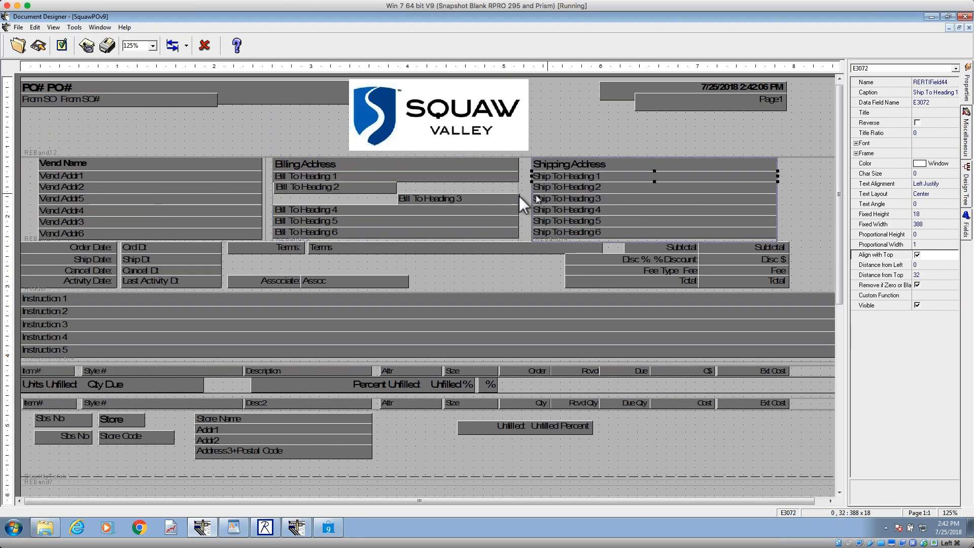
click(500, 192)
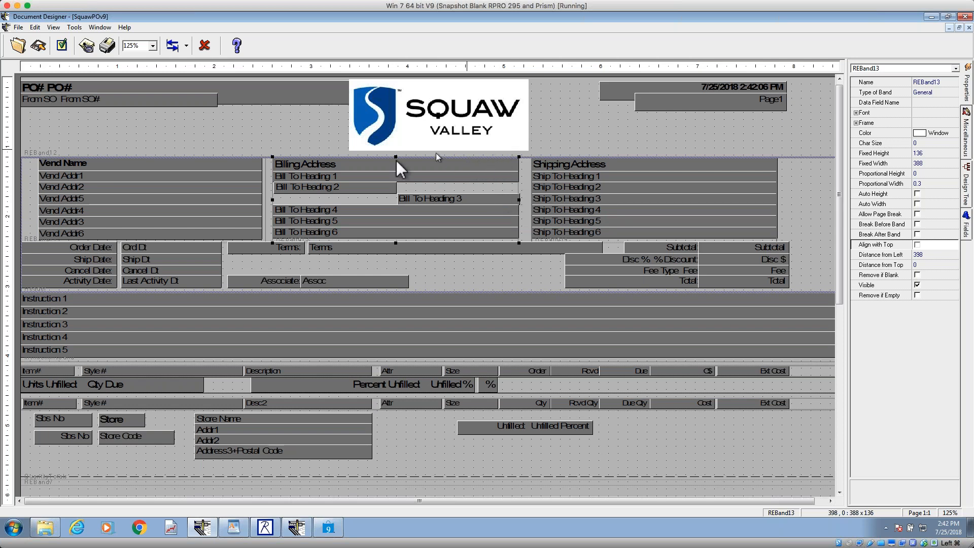
click(240, 143)
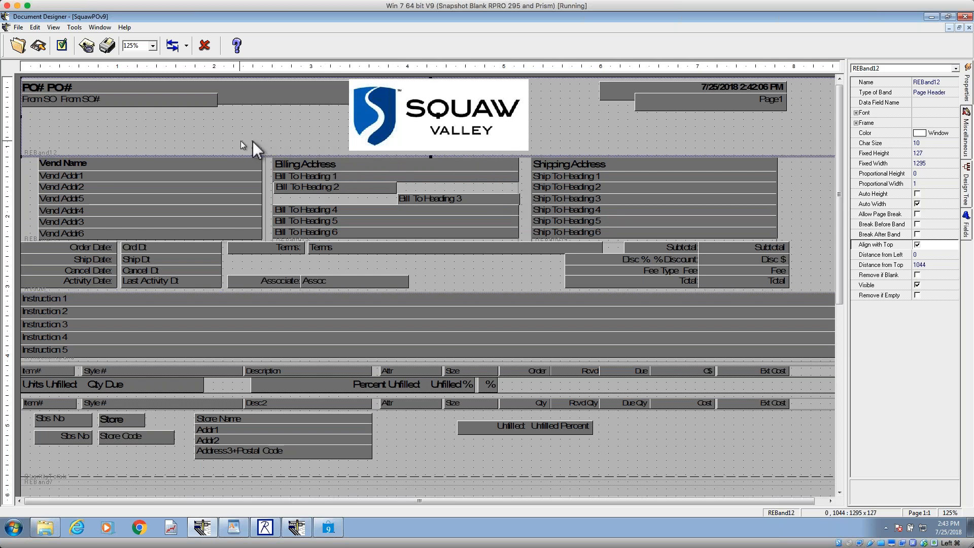
Step: Check the Type of Band setting on the page header band, the Header band and the billing address band
click(927, 92)
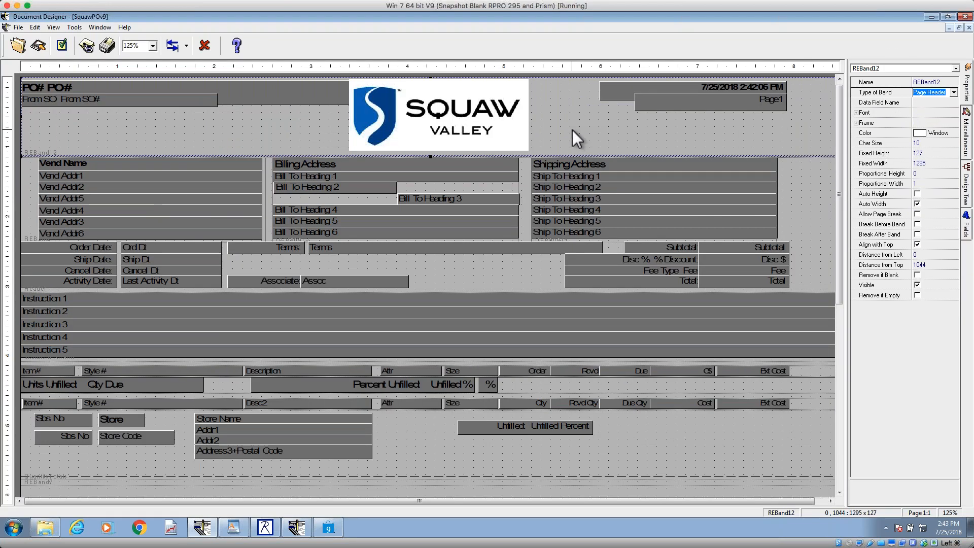
click(525, 176)
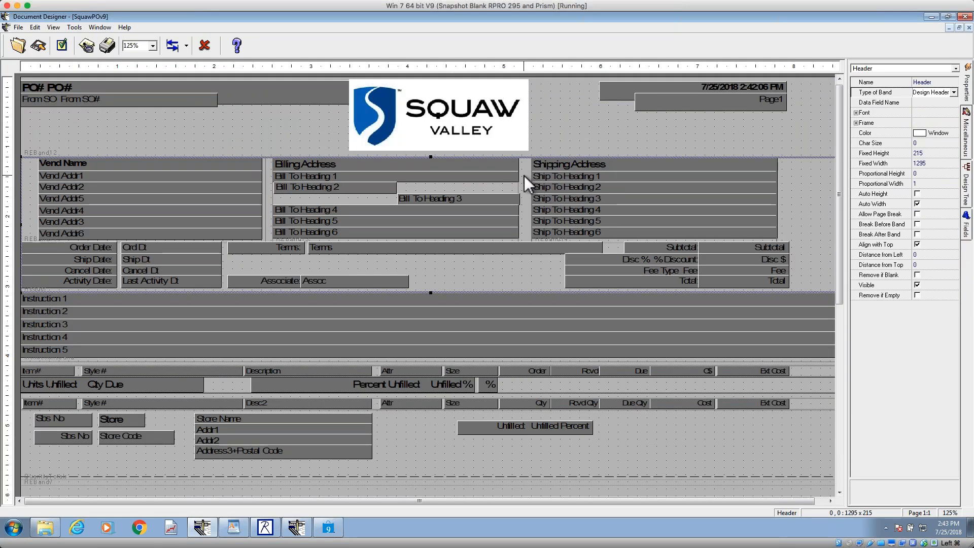
click(933, 102)
click(933, 92)
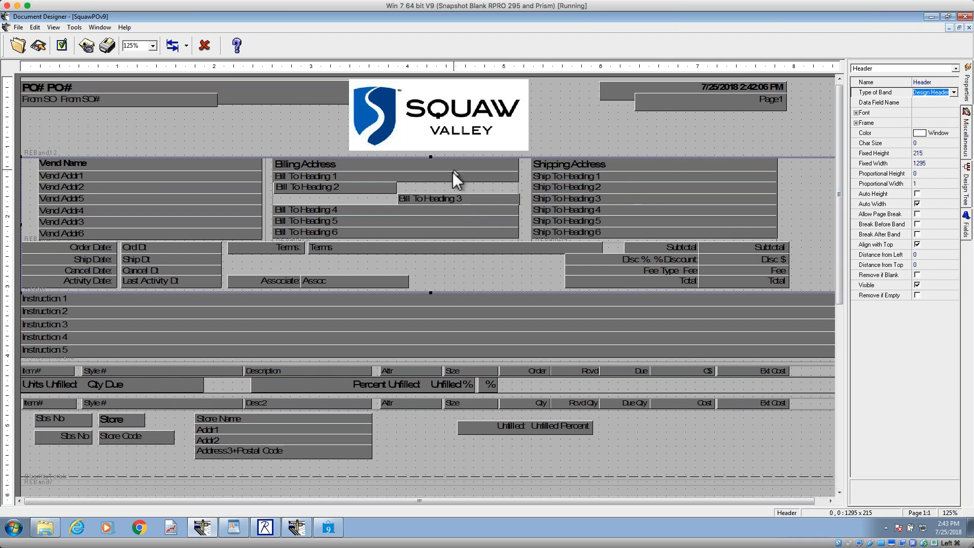
click(452, 186)
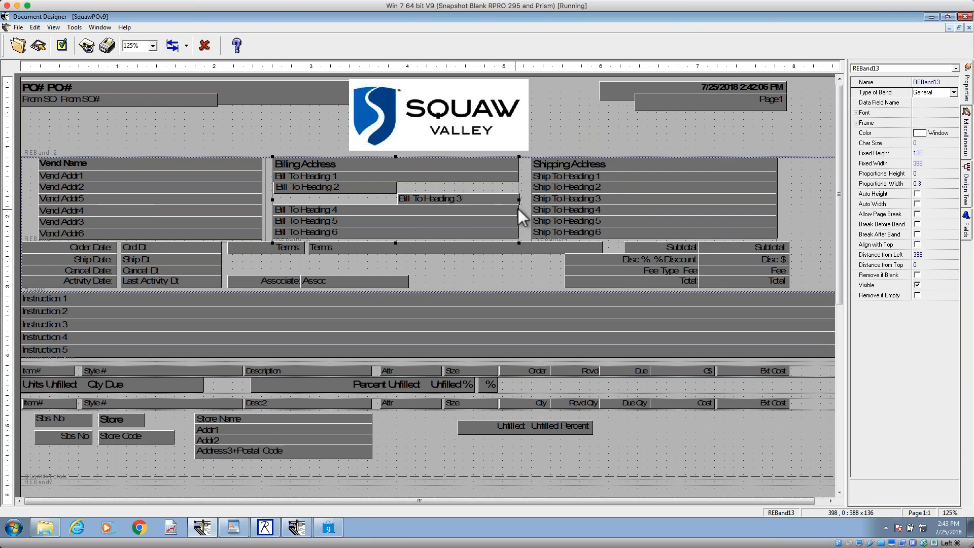
click(525, 188)
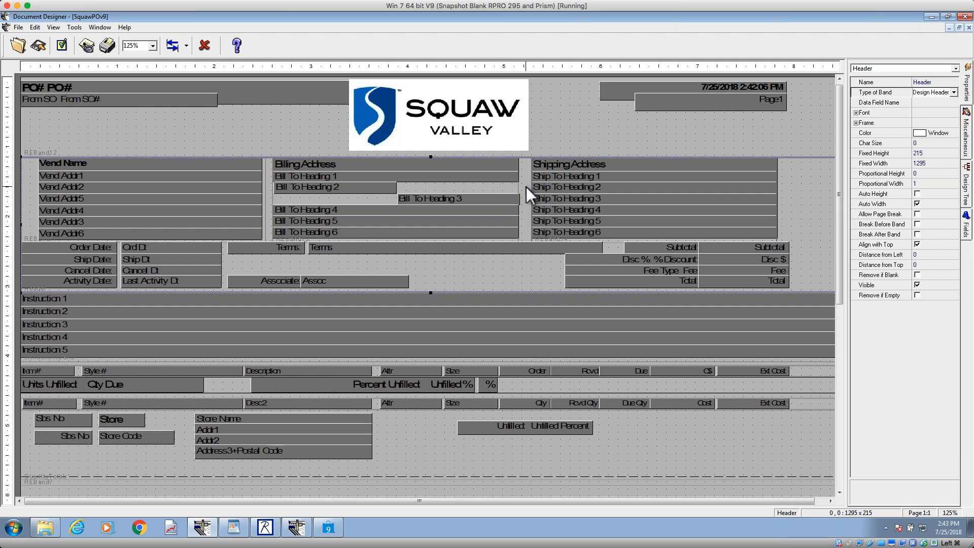
Step: Inspect the properties of the page number, logo, PO#, Vend Addr1 and Bill To Heading 1 elements
click(753, 103)
click(411, 115)
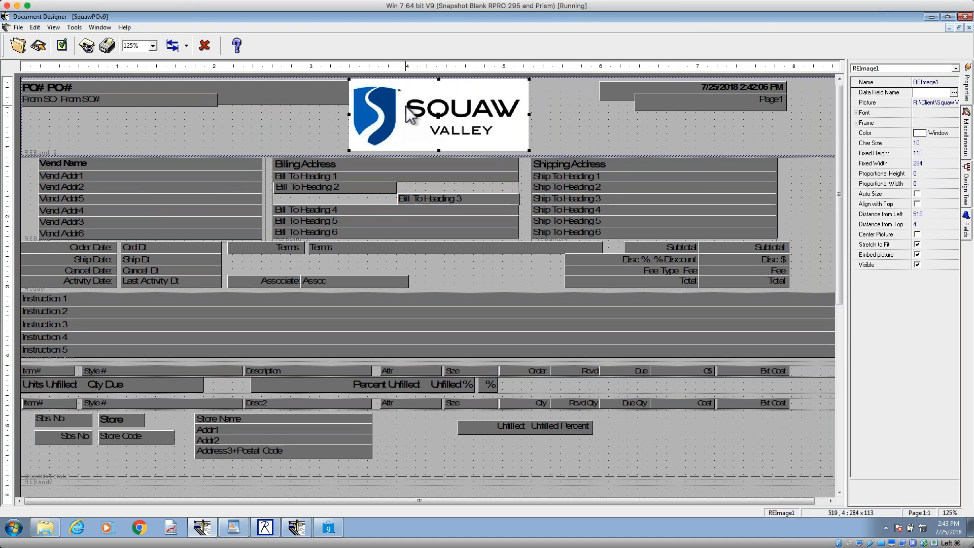
click(274, 90)
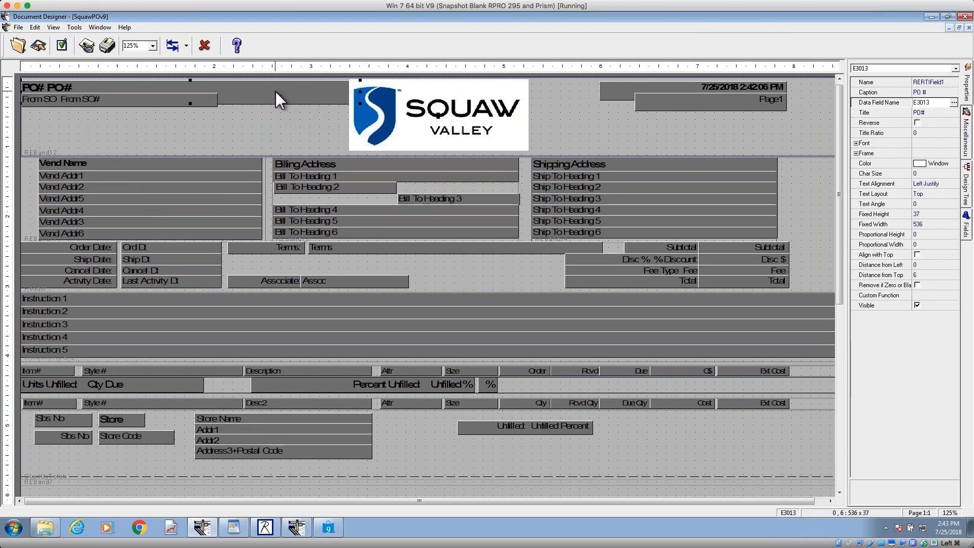
click(209, 175)
click(324, 175)
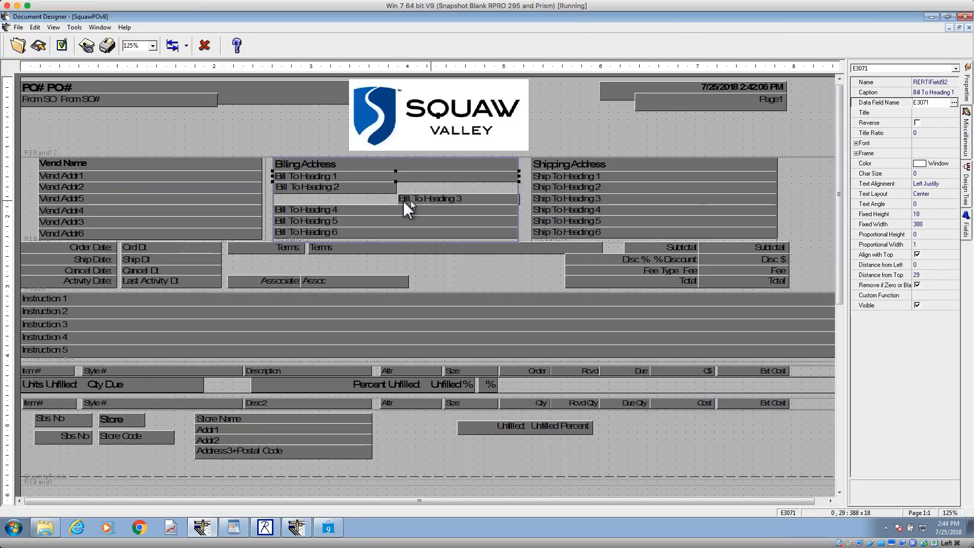
Step: Enlarge the Assoc field to about 394 wide by 42 high and set its Text Alignment to Center after trying Right Justify
click(338, 285)
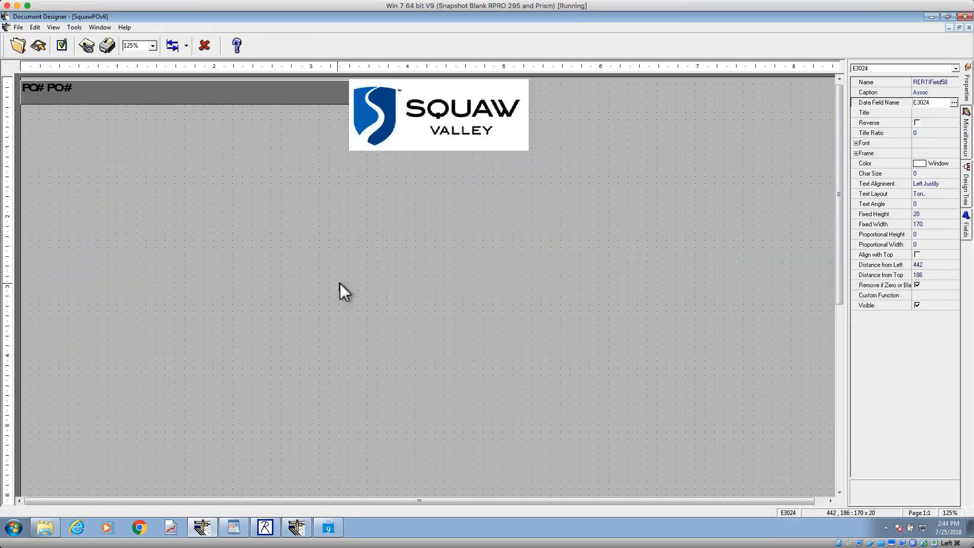
drag(409, 276, 551, 262)
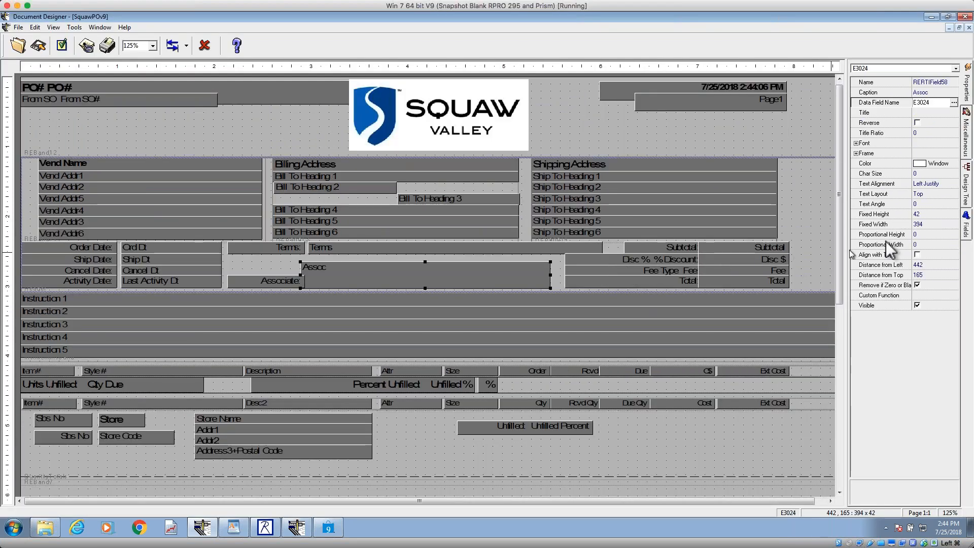
click(938, 184)
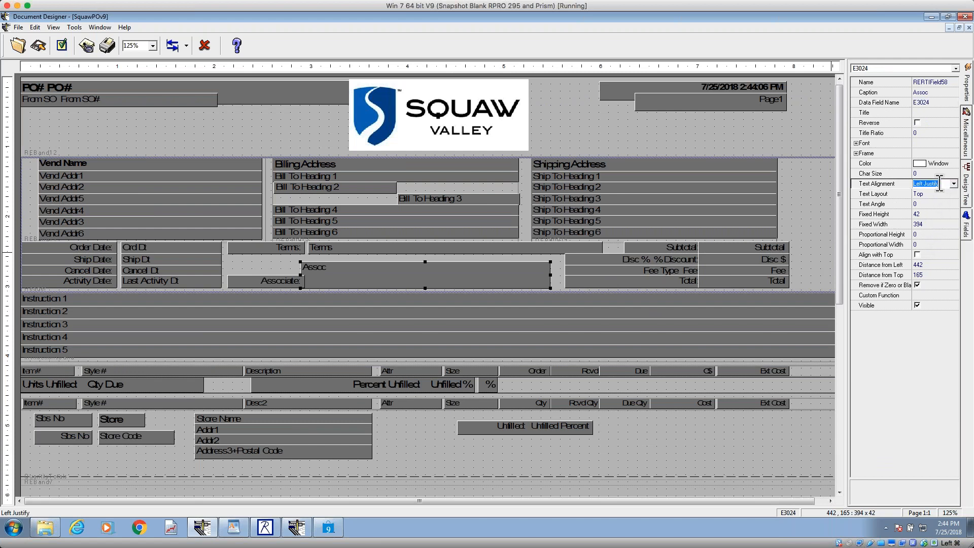
click(954, 184)
click(940, 206)
click(955, 184)
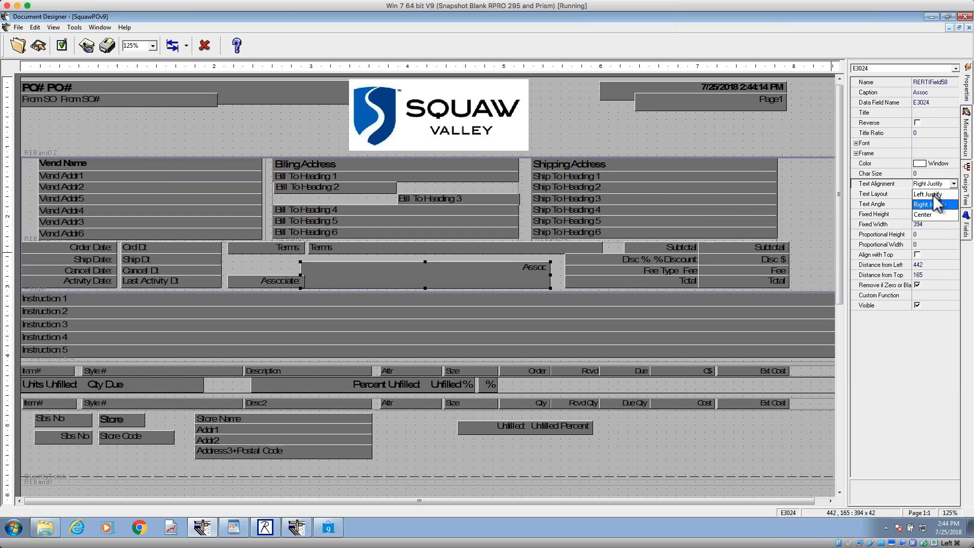
click(925, 216)
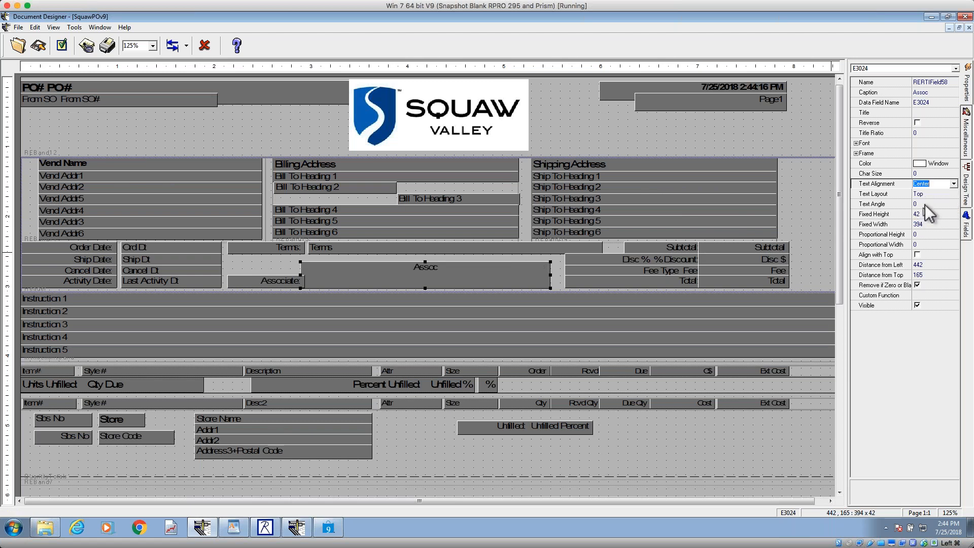
Step: Try the Bottom and Center options for the Assoc field's Text Layout
click(928, 194)
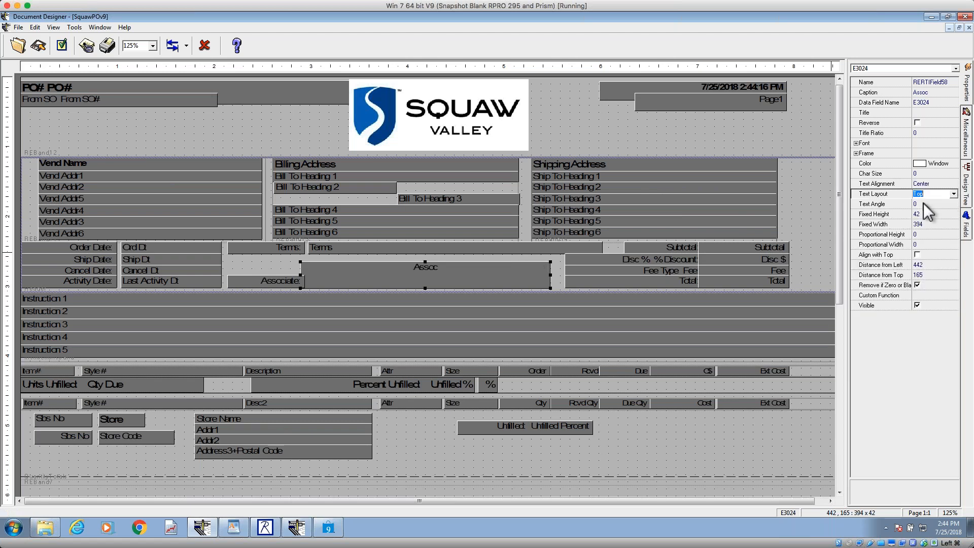
click(954, 195)
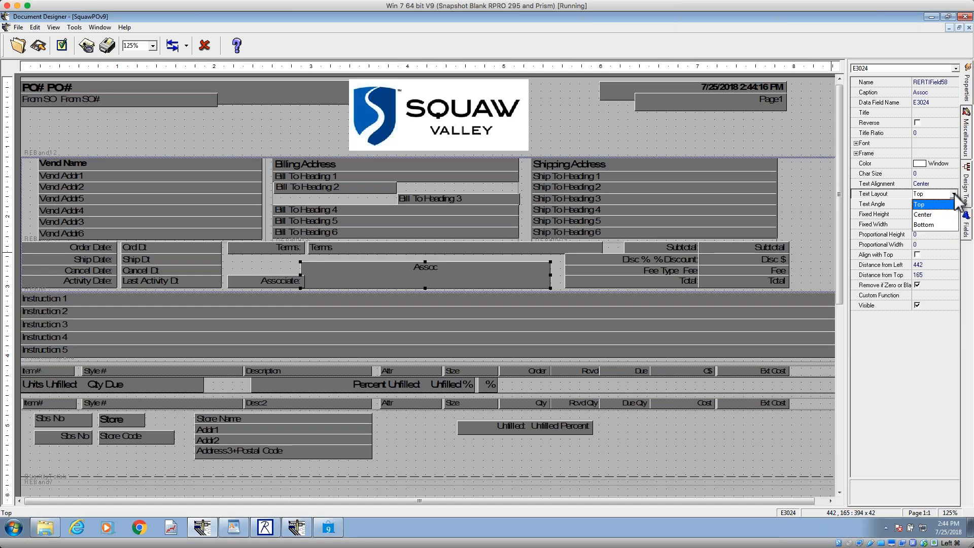
click(926, 225)
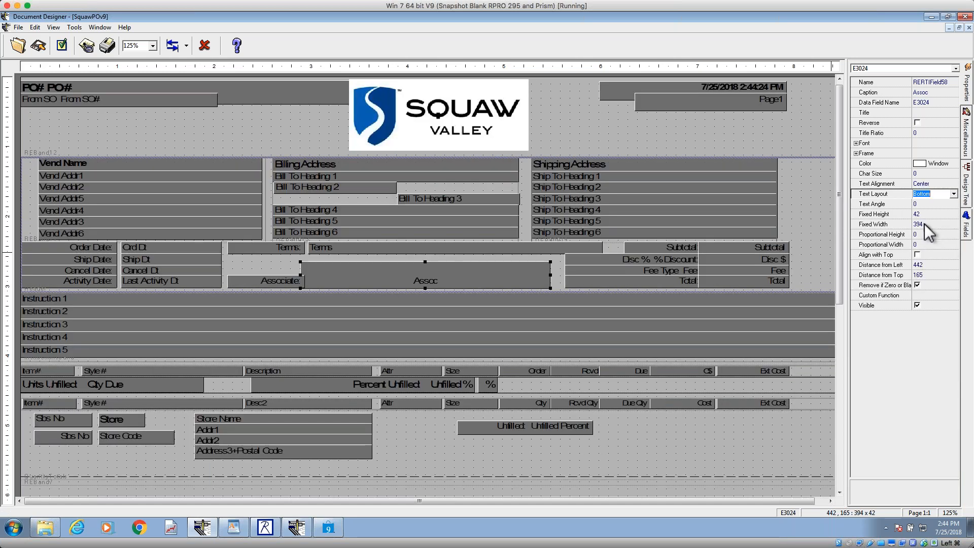
click(954, 193)
click(928, 215)
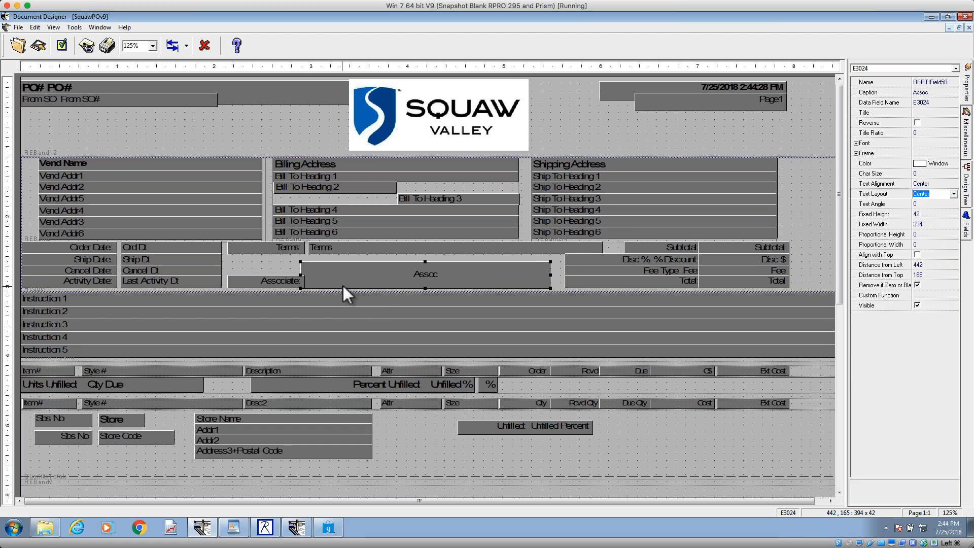
Step: Reduce the Assoc field's height to about 12 from its upper edge and set its Text Layout to Top
drag(425, 262, 424, 279)
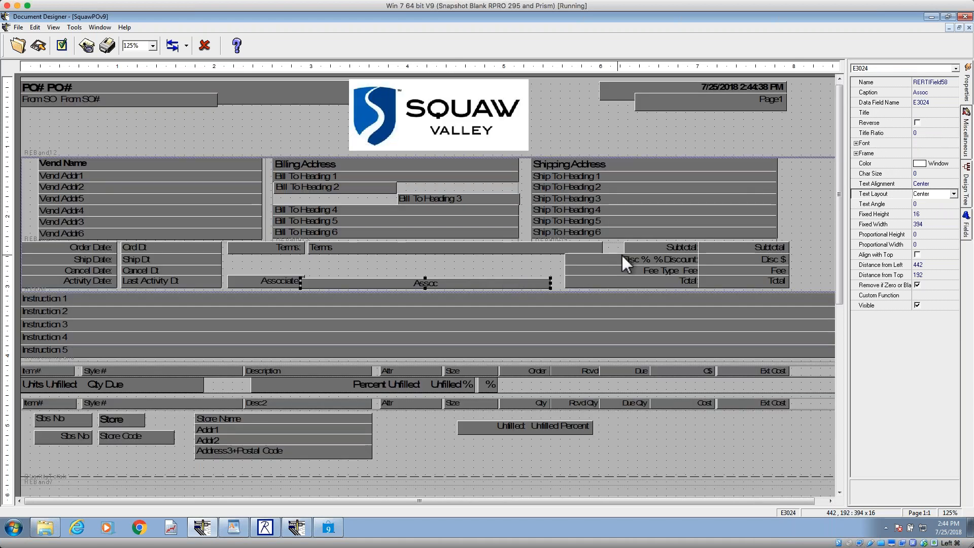
click(954, 194)
click(920, 203)
drag(426, 277, 425, 281)
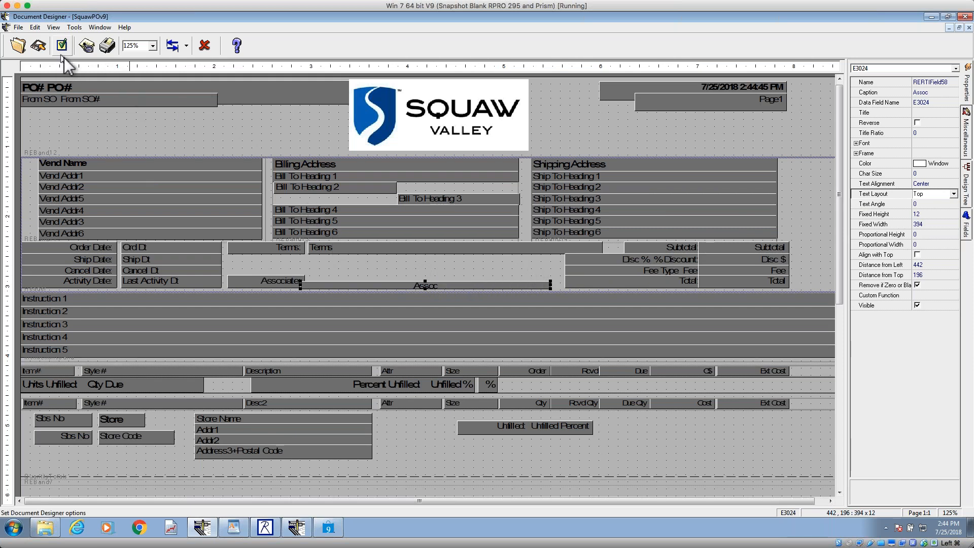
Step: Enlarge the design view to 200% and examine how the Assoc text fits within its field height
click(153, 47)
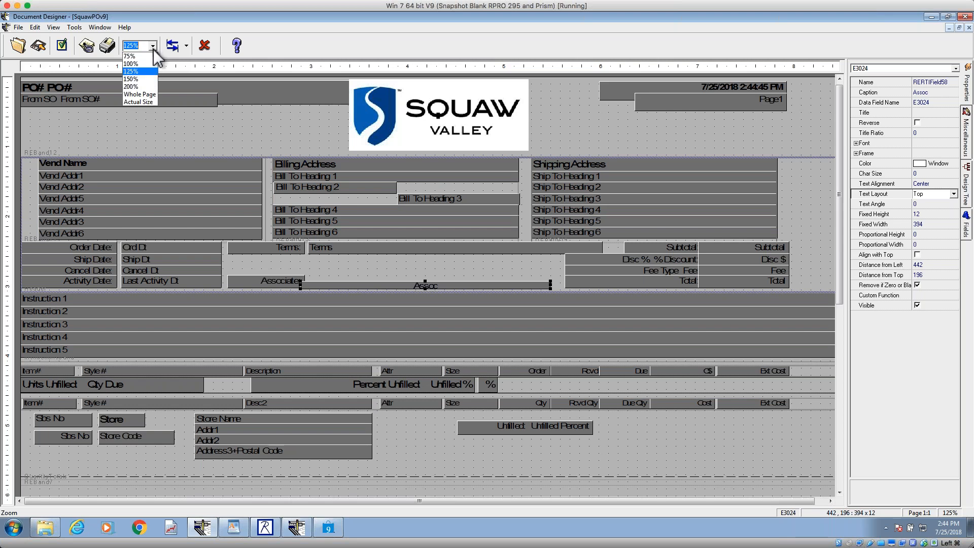
click(146, 94)
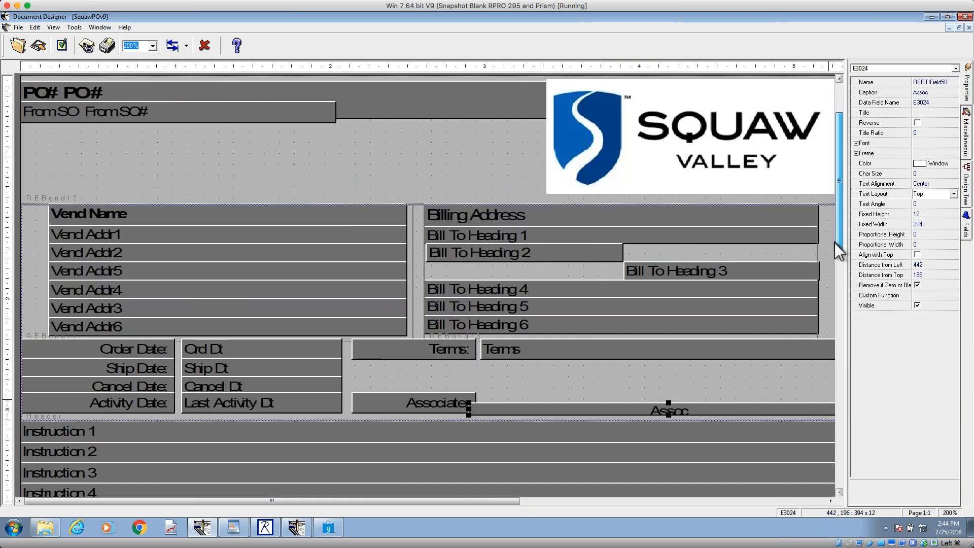
scroll(837, 242, down, 3)
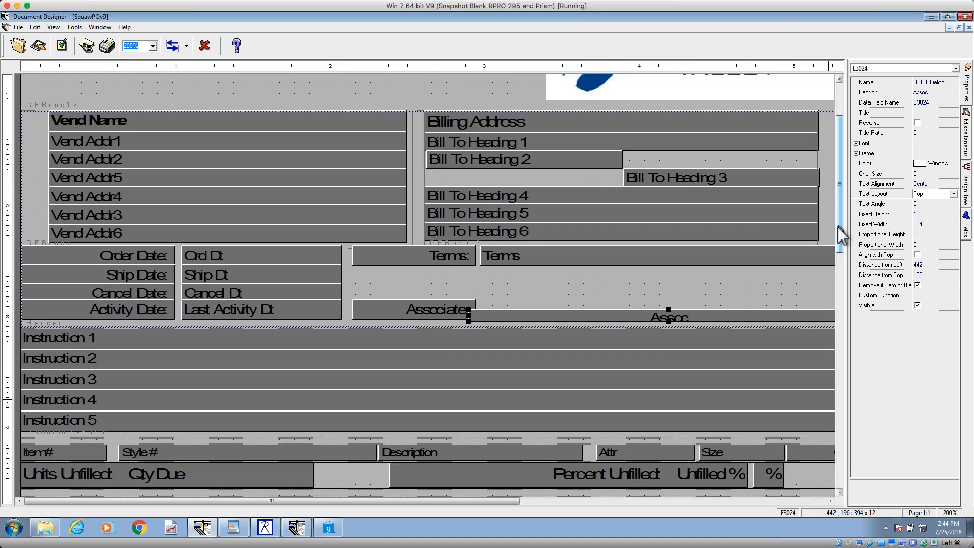
scroll(829, 274, down, 6)
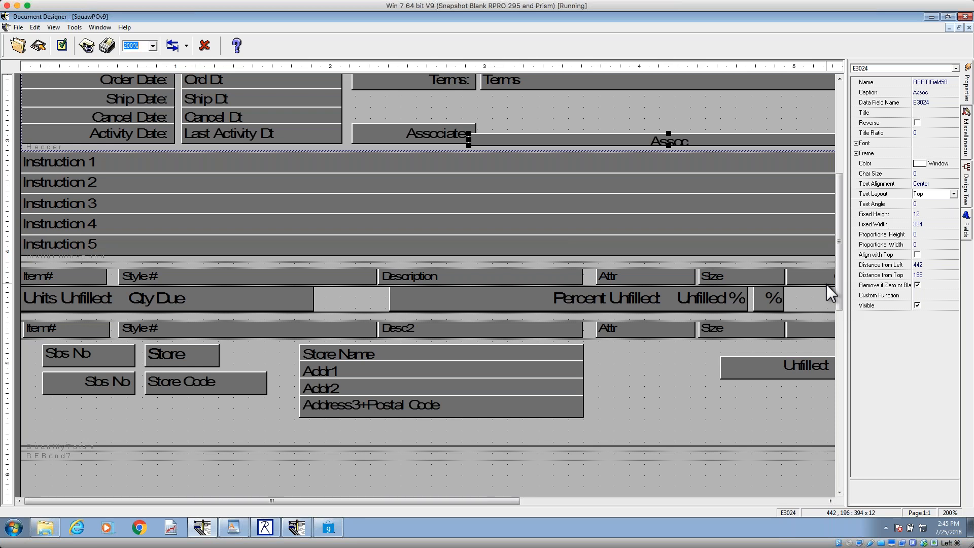
Step: Set the Assoc field's Text Layout to Center and check the layout of the Associate label and Last Activity Dt field
click(954, 196)
click(954, 196)
click(928, 214)
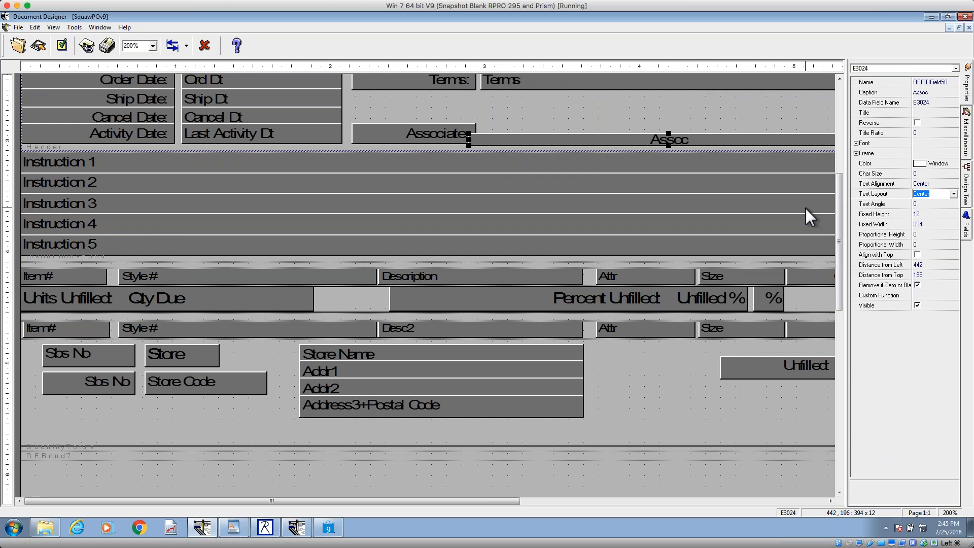
click(382, 134)
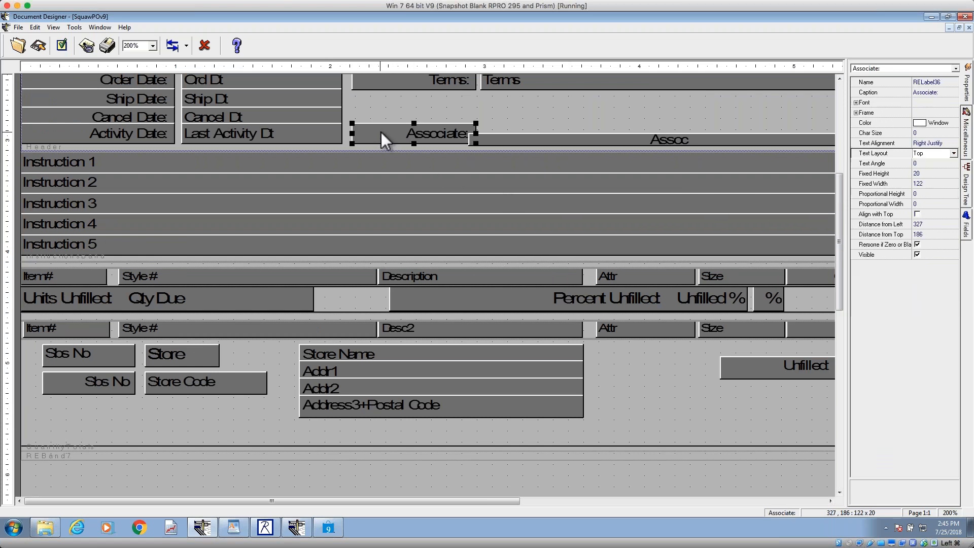
click(290, 133)
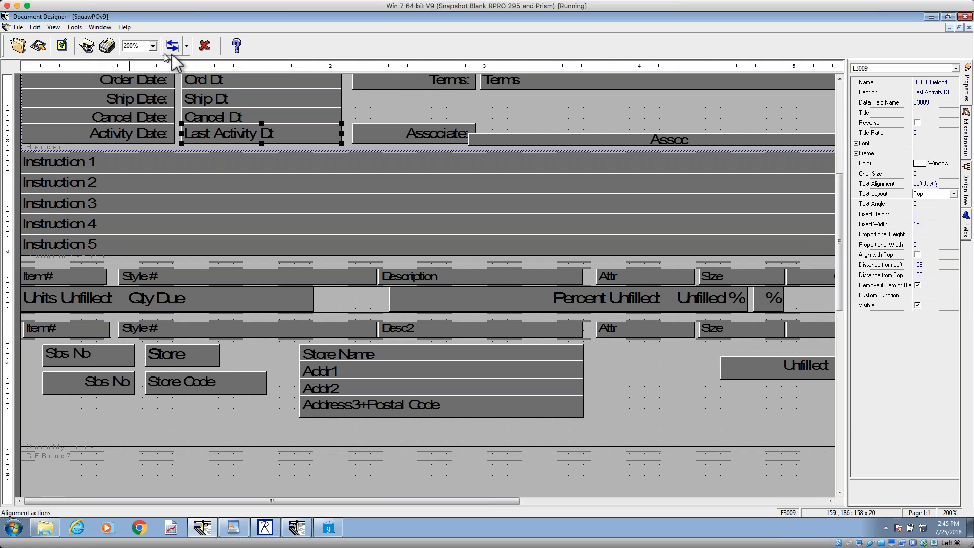
Step: Preview the purchase order at 200% and compare the Assoc text's vertical position with the Associate label
click(104, 47)
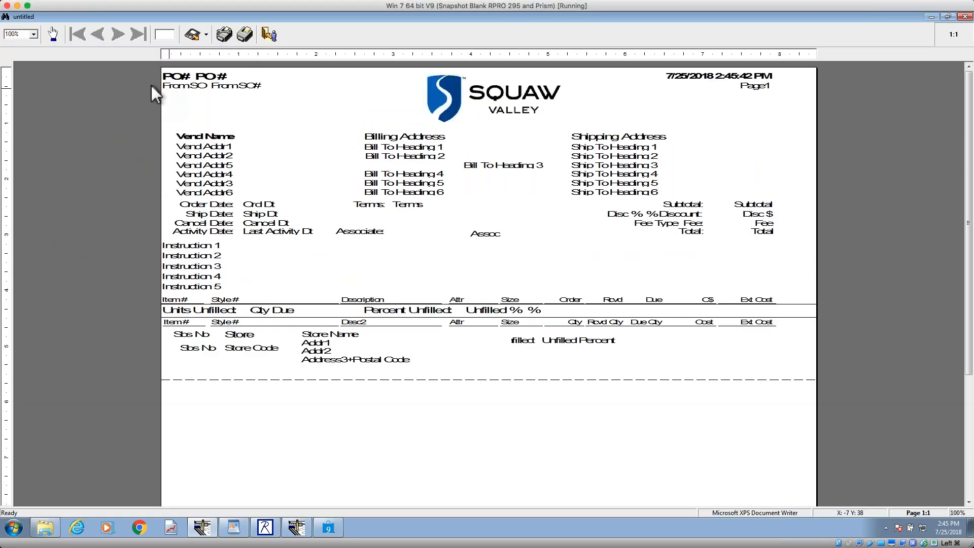
click(34, 35)
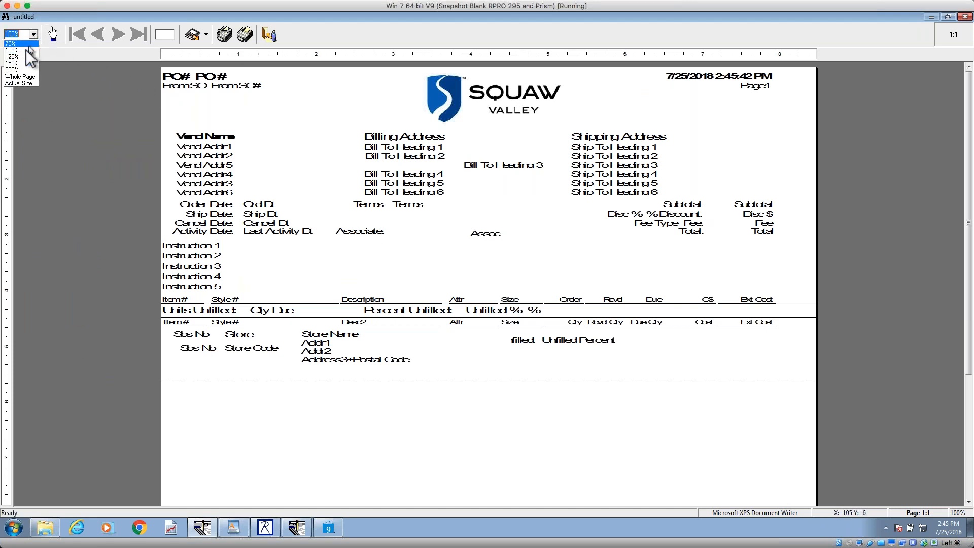
click(21, 76)
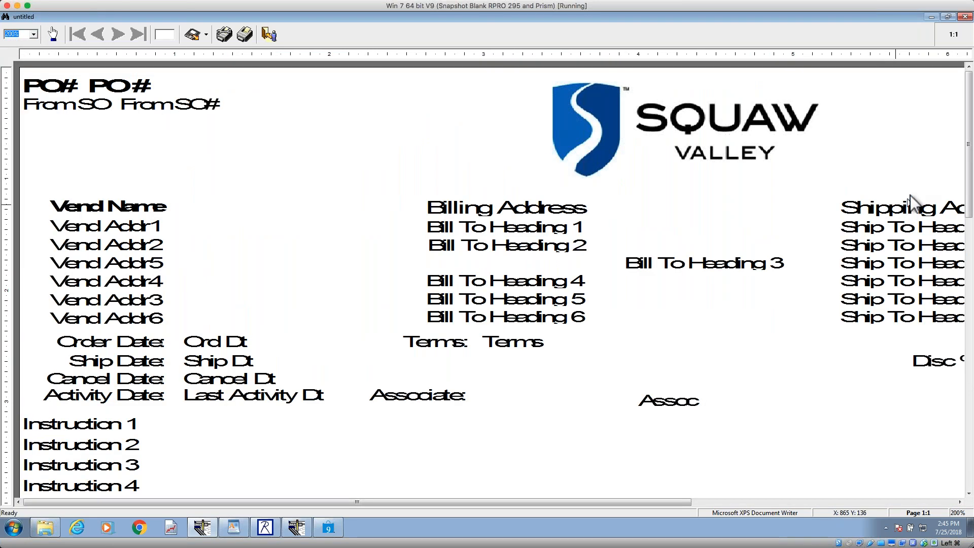
drag(968, 167, 968, 185)
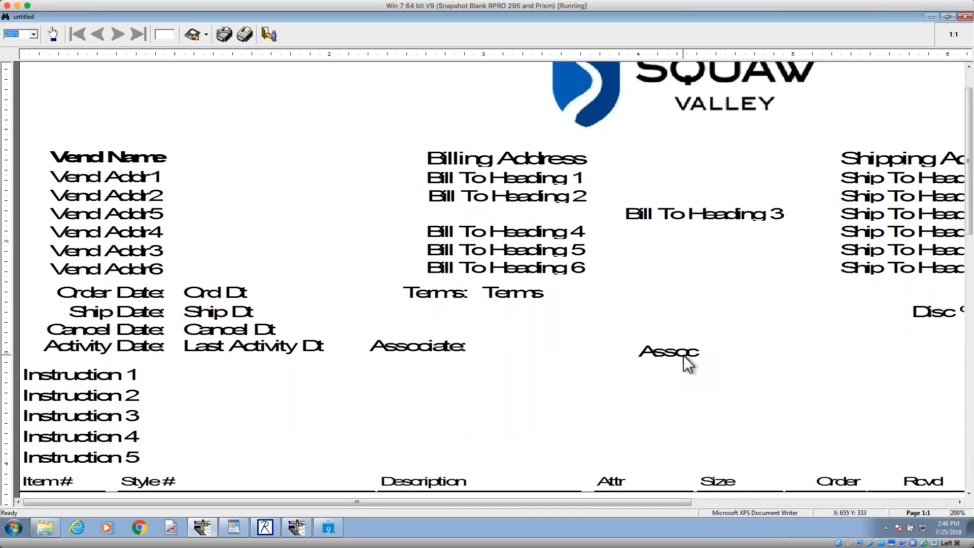
key(Escape)
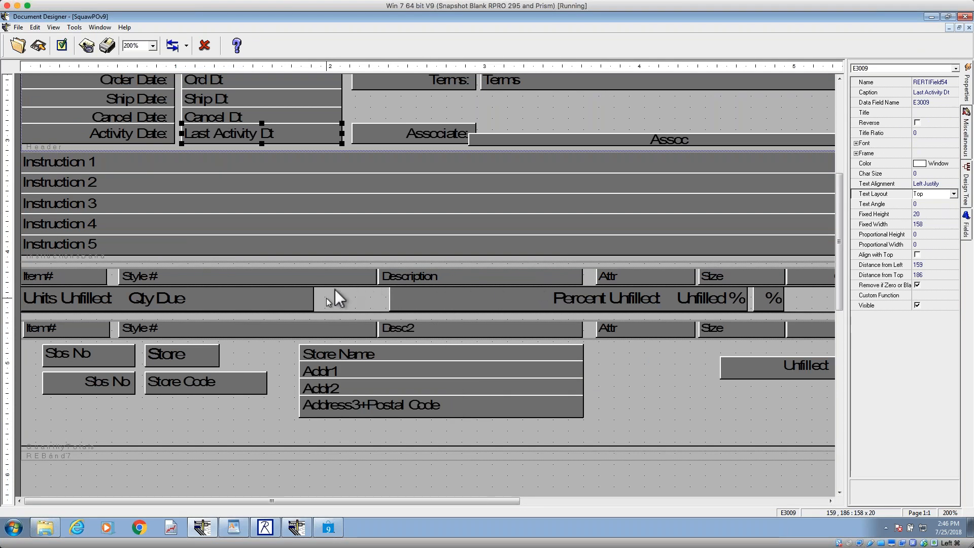
Step: Set the Assoc field's Fixed Height to 9 and save the design
click(650, 141)
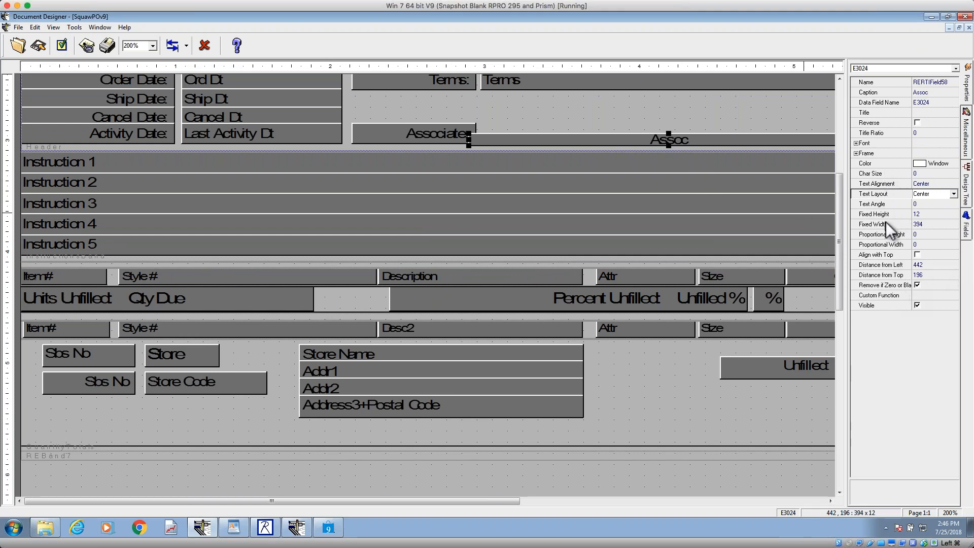
click(927, 214)
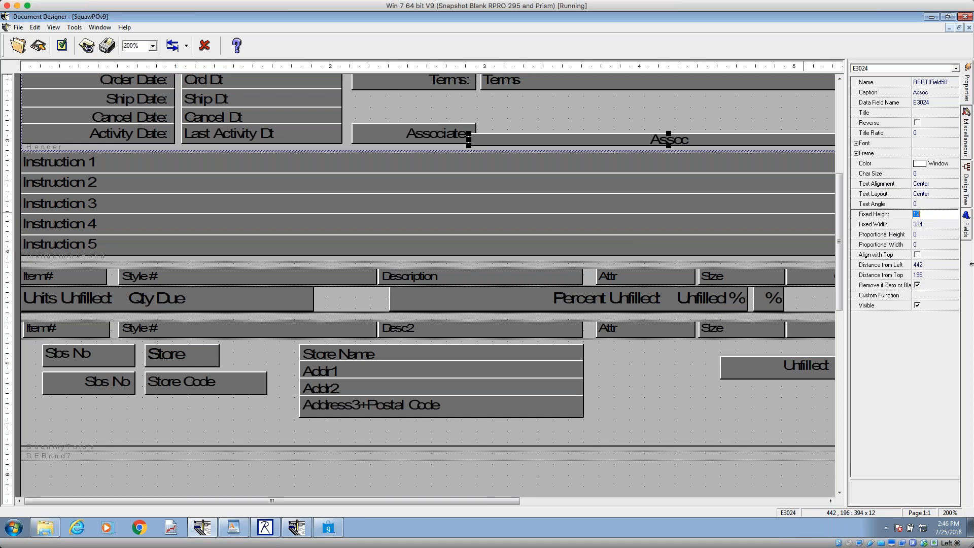
key(BackSpace)
key(BackSpace)
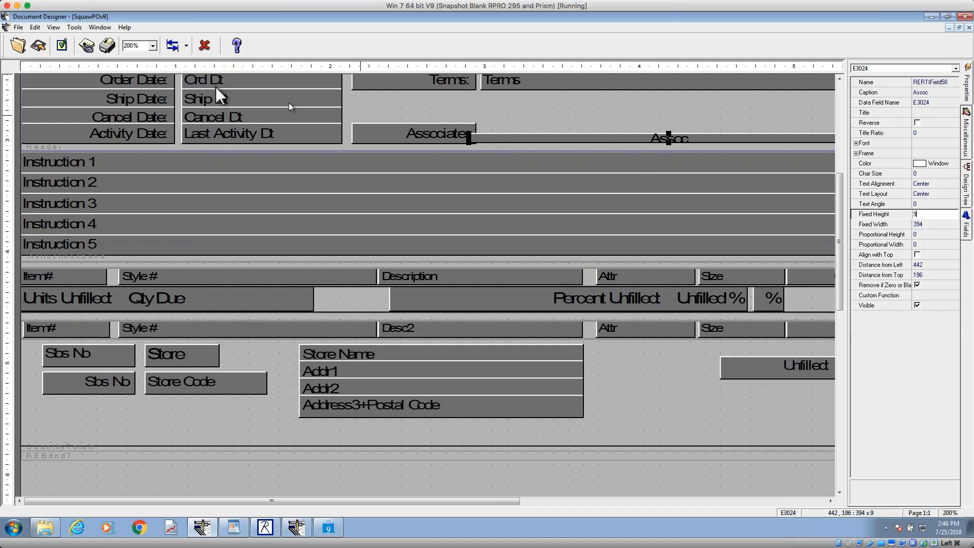
click(38, 46)
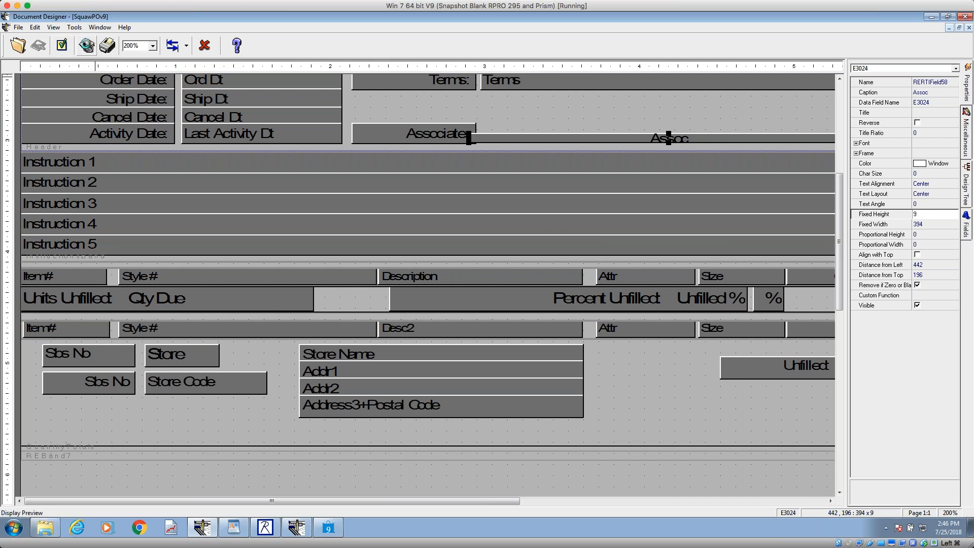
Step: Preview the document at 200% to check how the Assoc text prints with a field height of 9
click(86, 46)
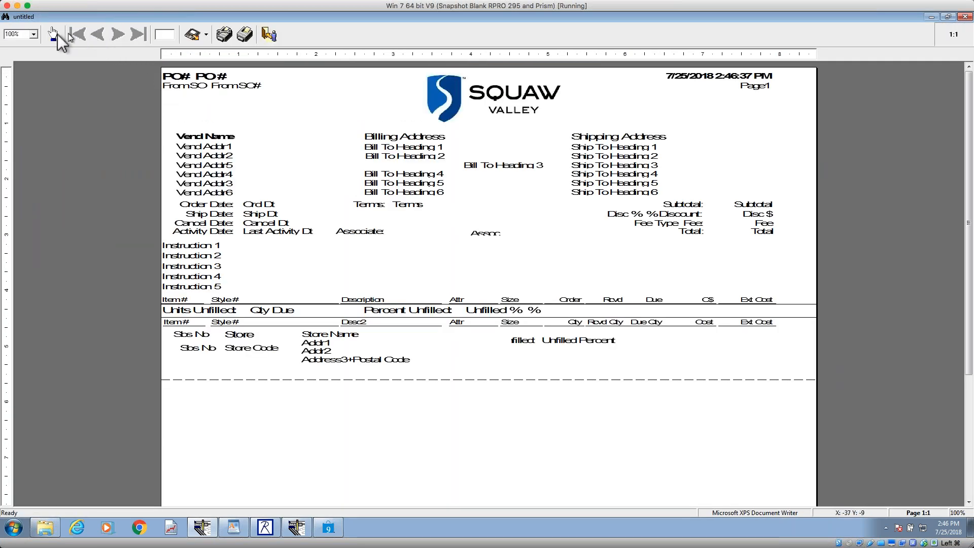
click(34, 34)
click(18, 71)
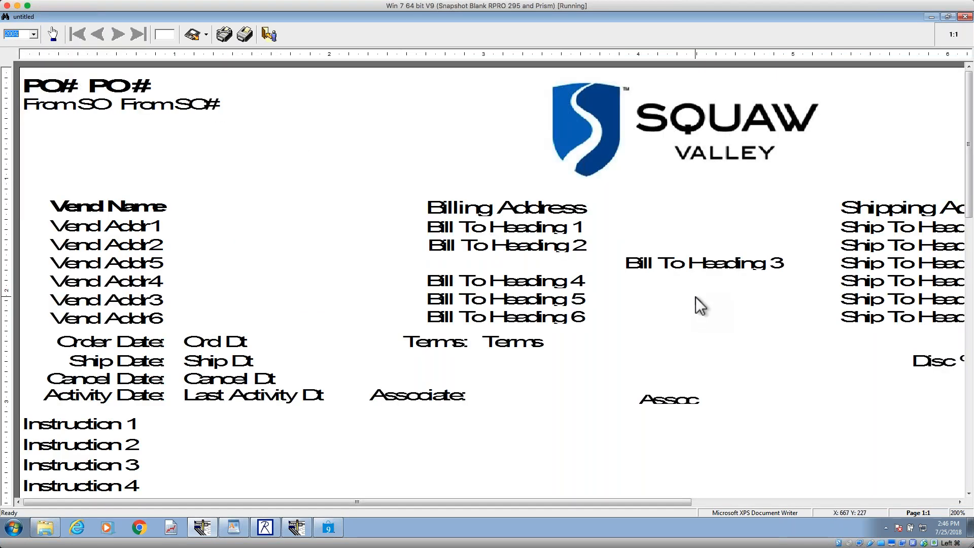
key(Escape)
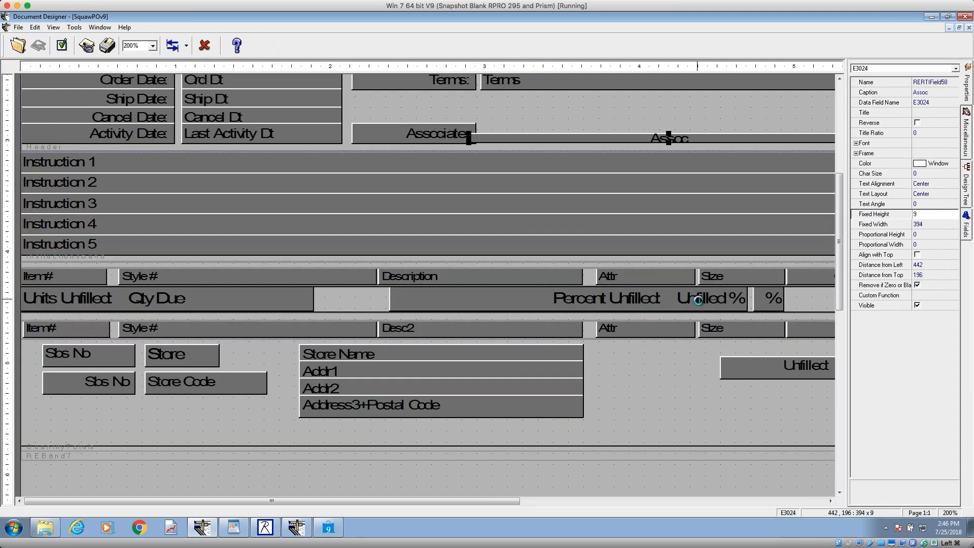
Step: Set the Assoc field's Fixed Height to 10 and check its text in a 200% preview
drag(922, 217, 884, 217)
text(10)
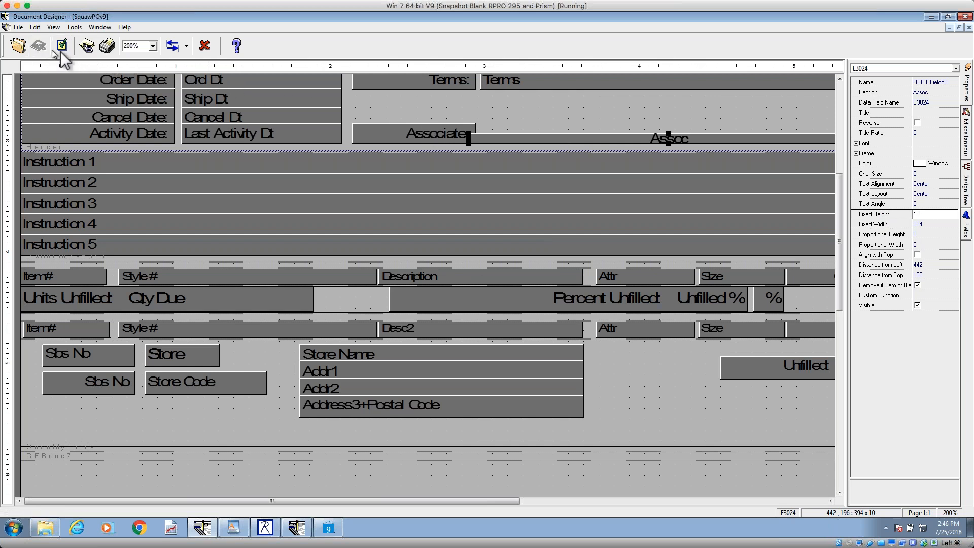
click(86, 46)
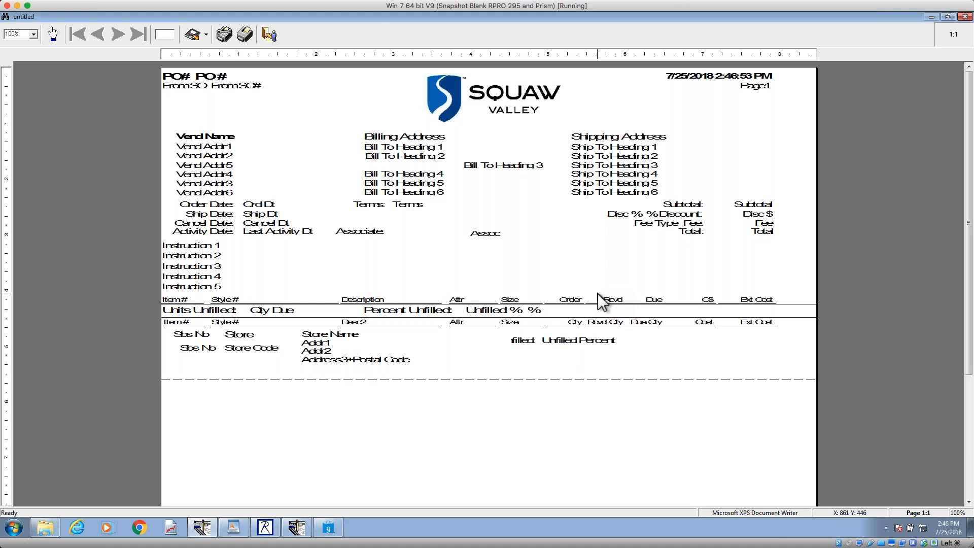
click(34, 34)
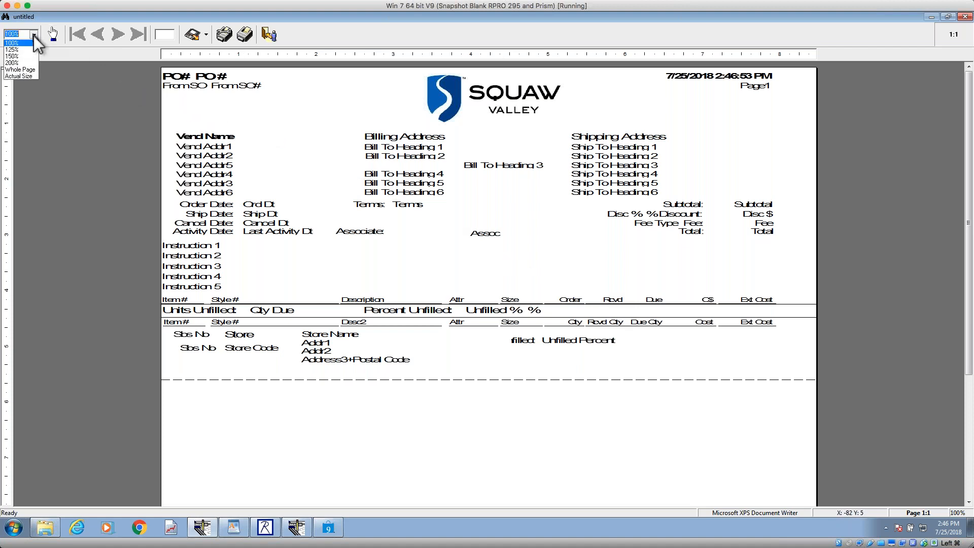
click(15, 77)
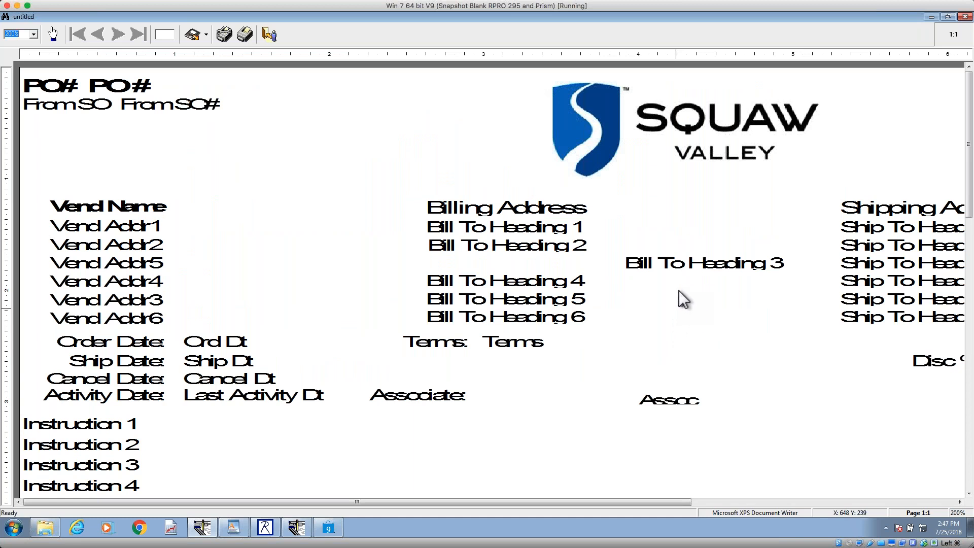
key(Escape)
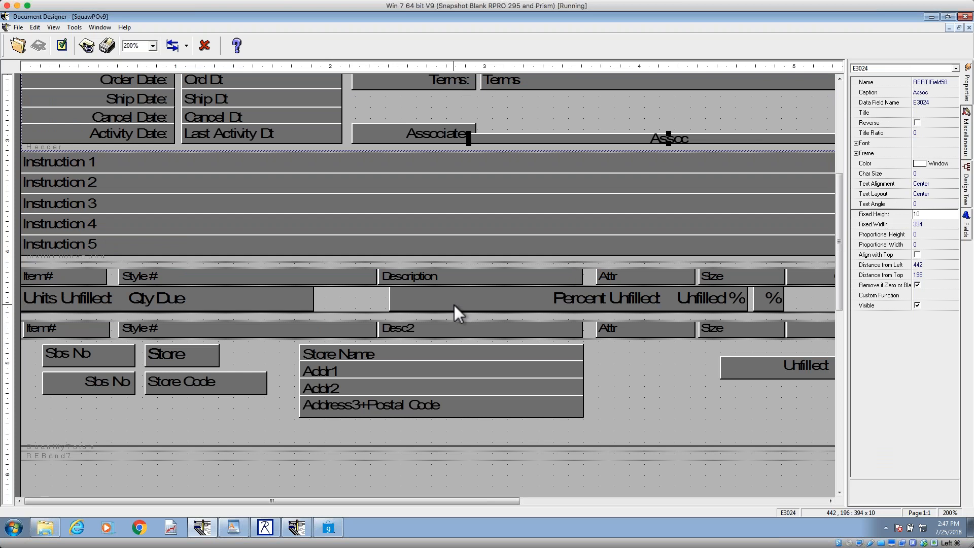
Step: Open the !LAP40col design from the Receipt designs
click(17, 49)
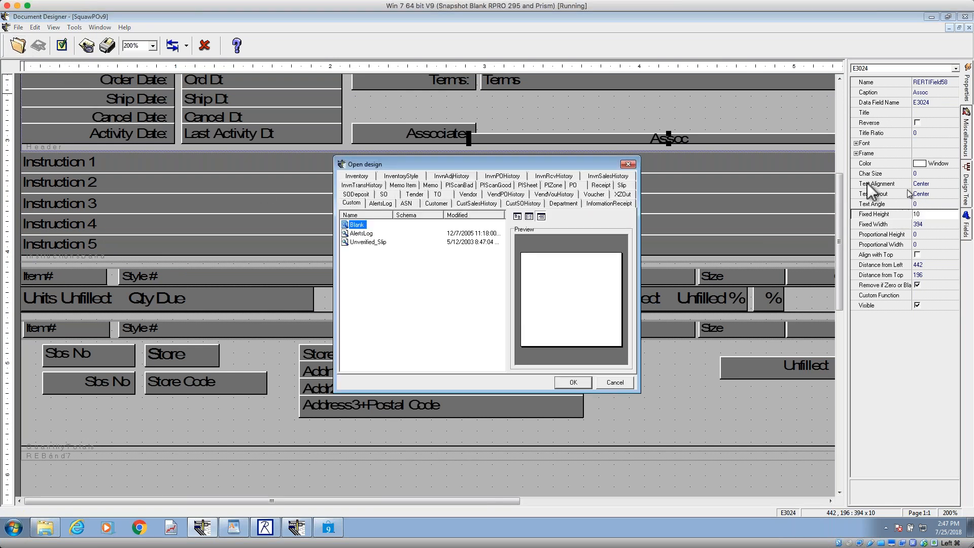
click(601, 186)
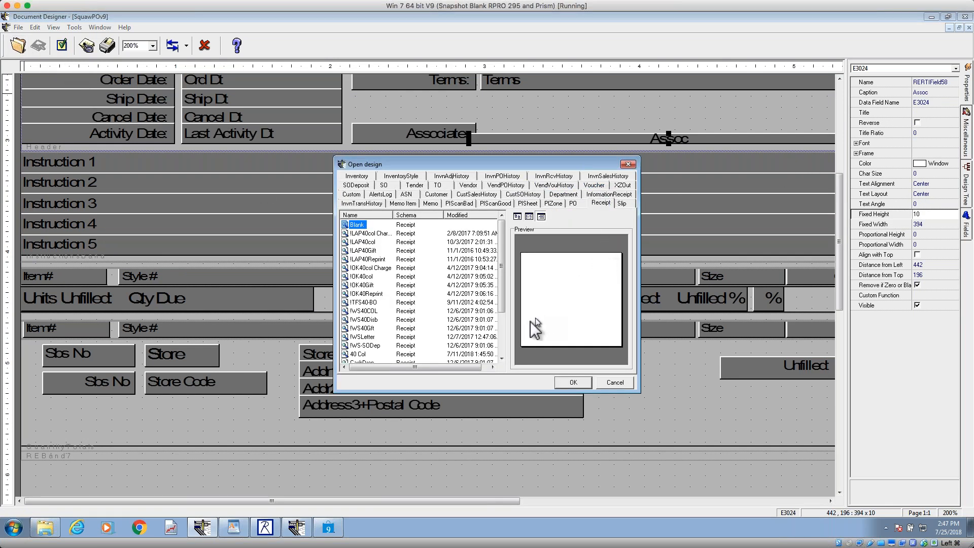
click(363, 242)
click(568, 382)
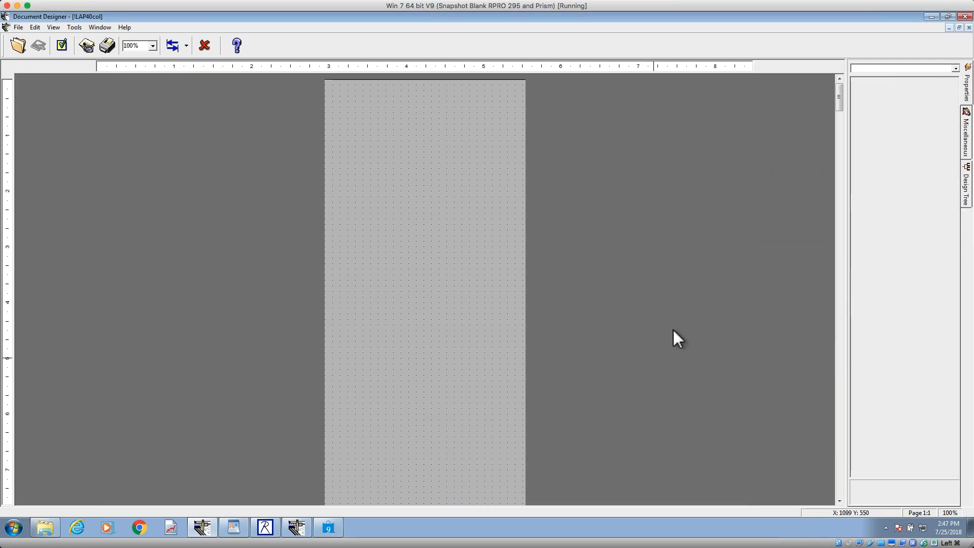
Step: Examine the four separate return policy label lines in the receipt footer, above the date and barcode
scroll(840, 477, down, 5)
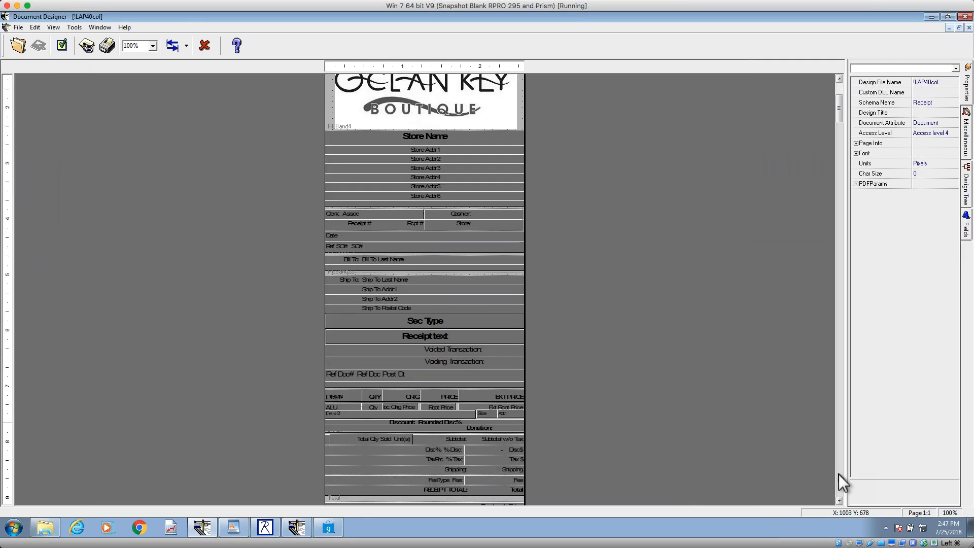
scroll(839, 473, down, 13)
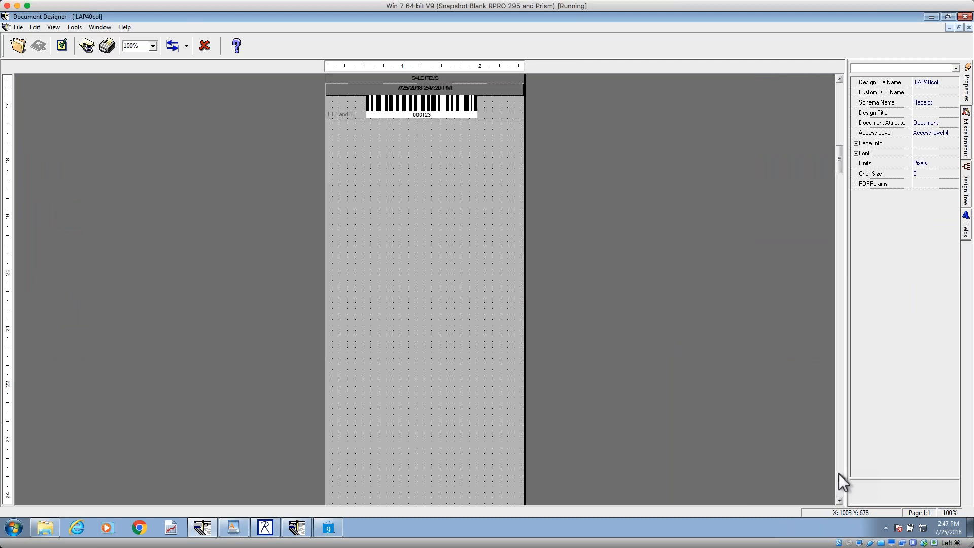
scroll(840, 100, up, 7)
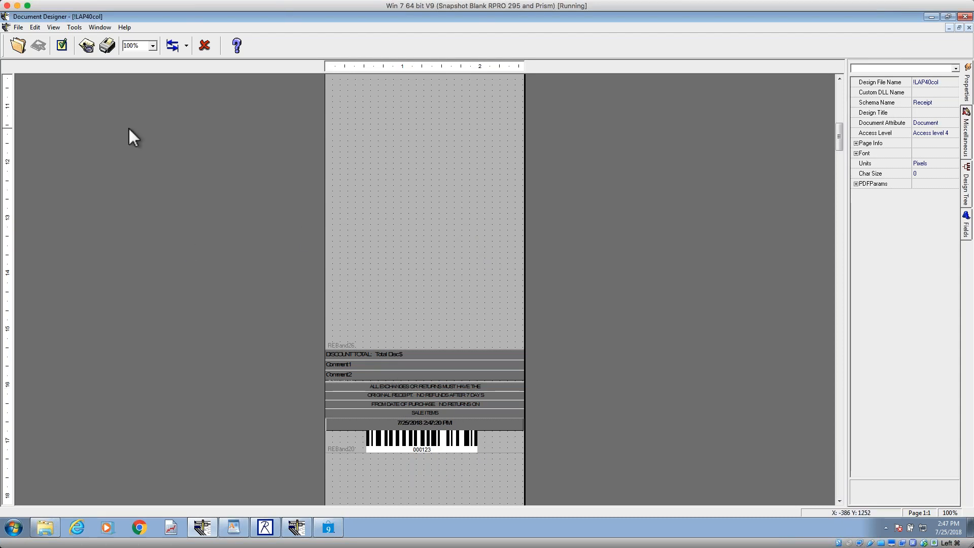
click(436, 387)
click(432, 395)
click(428, 404)
click(422, 412)
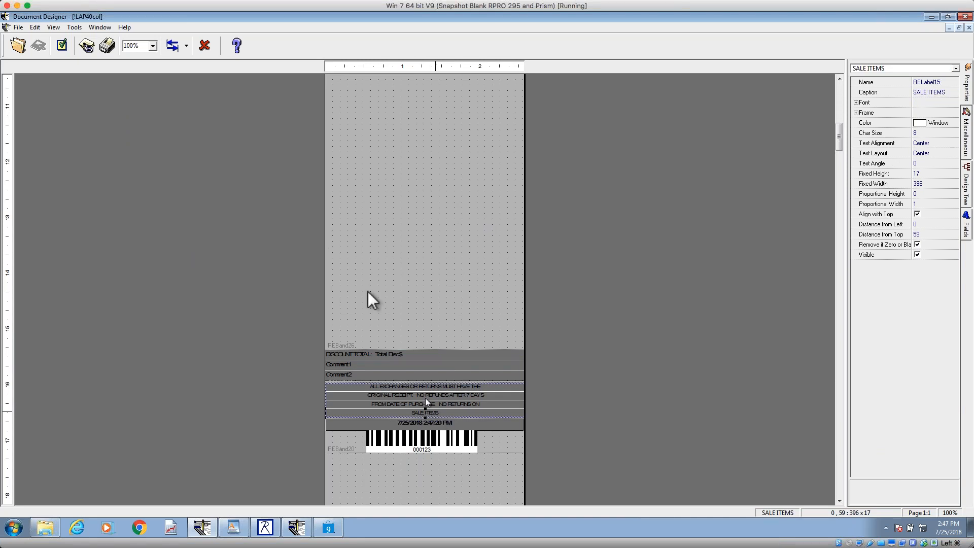
Step: Open the !WS40COL design from the Receipt designs
click(18, 45)
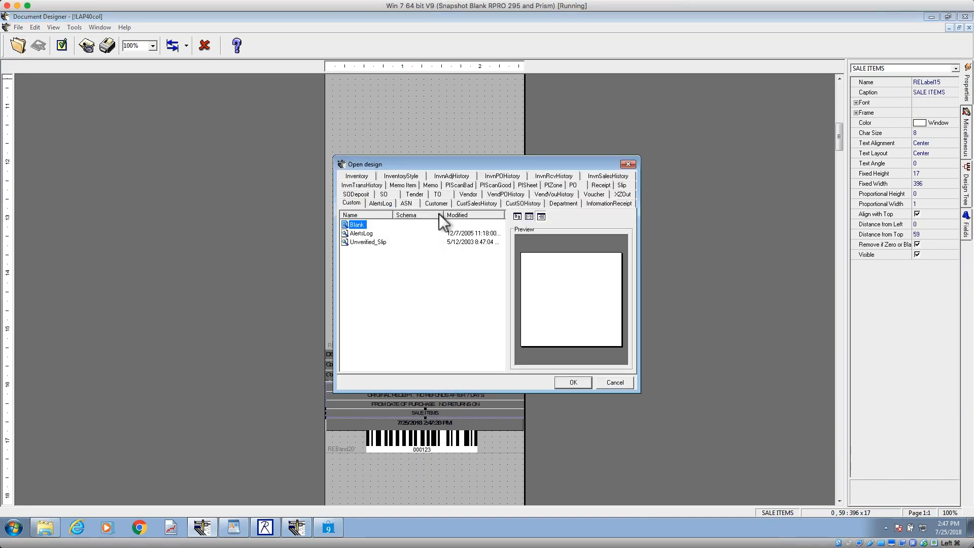
click(601, 185)
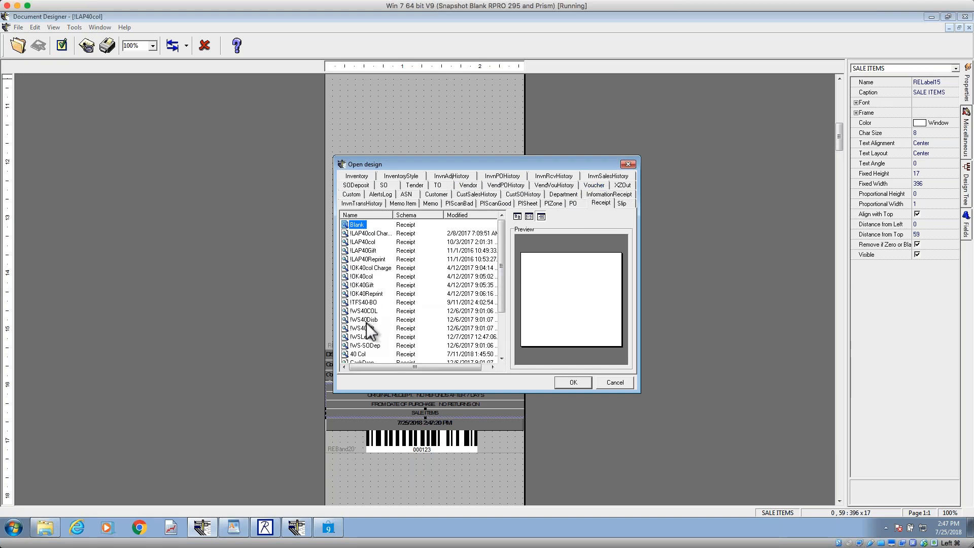
click(365, 310)
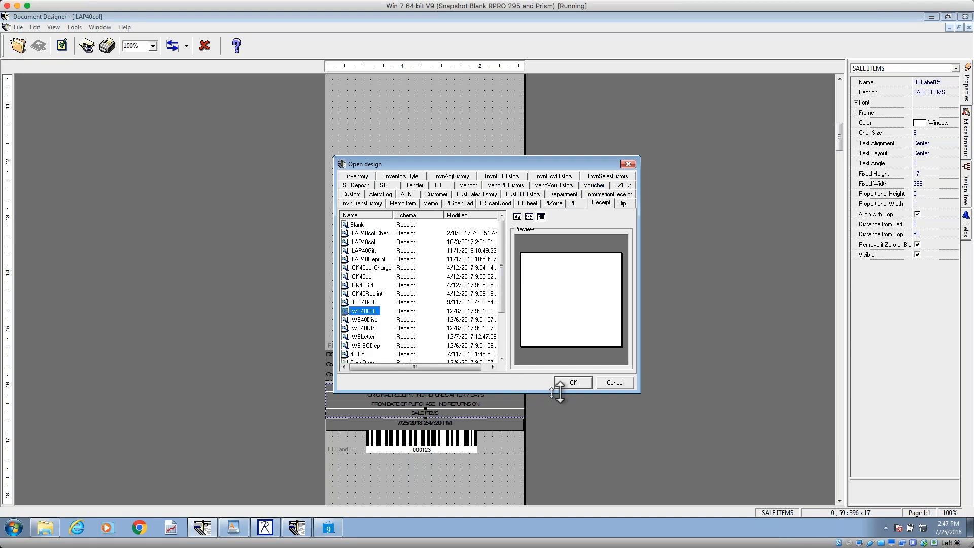
click(575, 382)
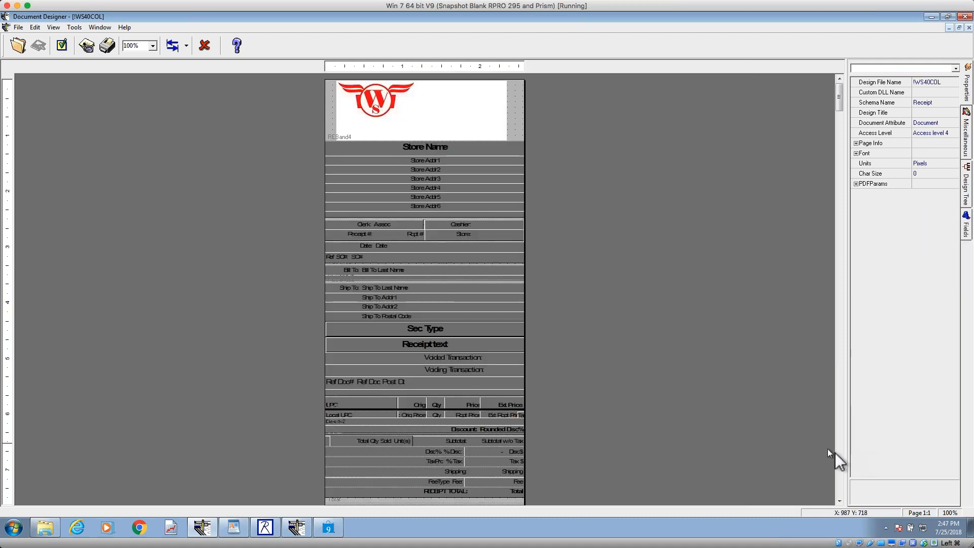
Step: Inspect the Store Refund Policy memo in the footer and shrink its band, REBand19, to a height of about 155
click(837, 467)
scroll(838, 468, down, 10)
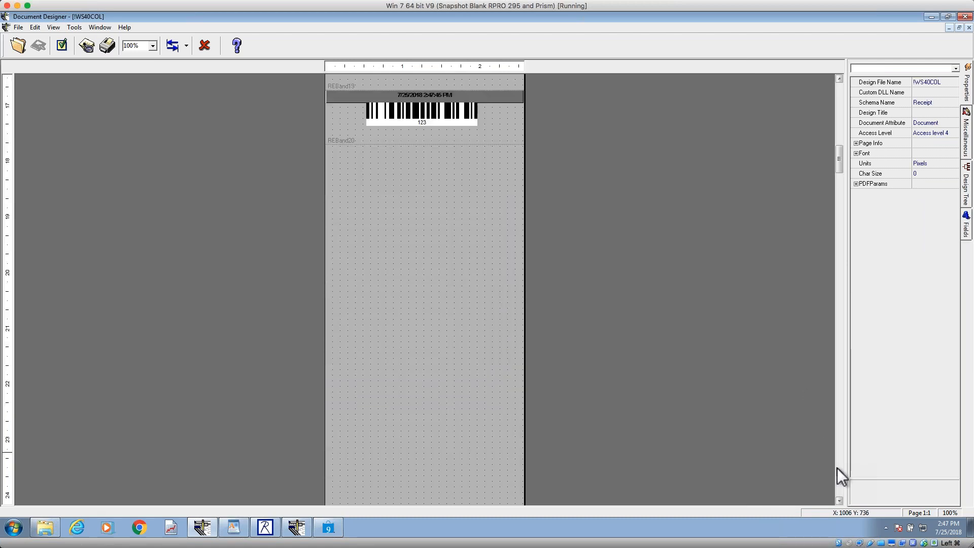
click(839, 79)
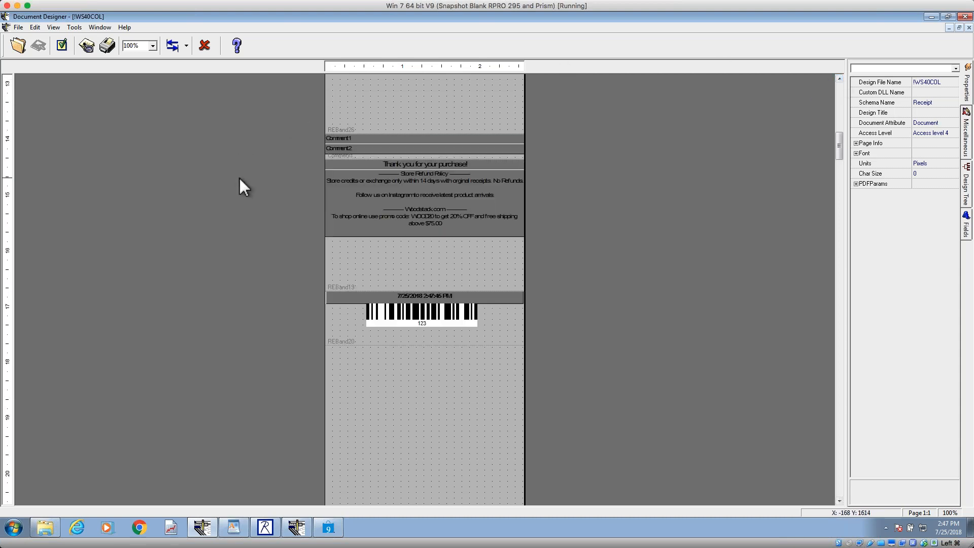
click(423, 182)
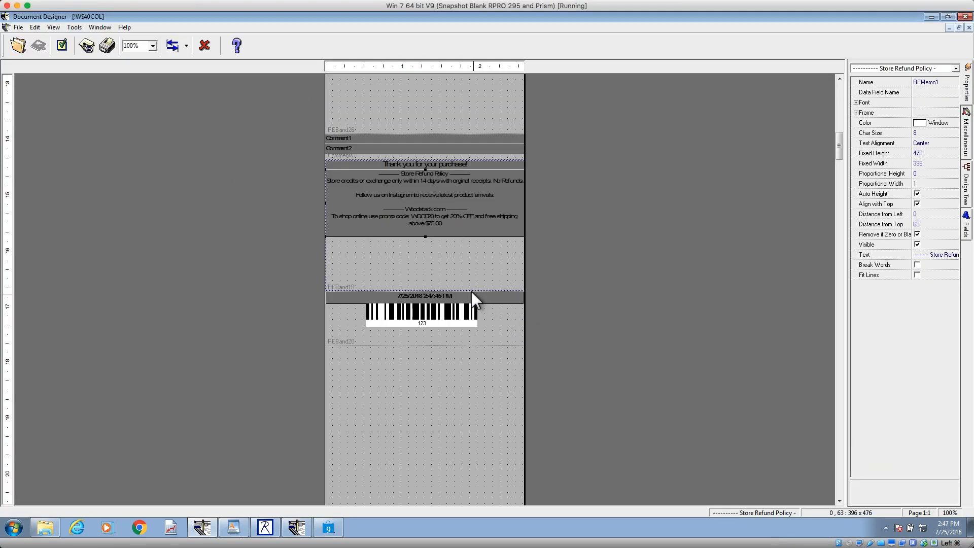
click(444, 276)
drag(425, 291, 425, 238)
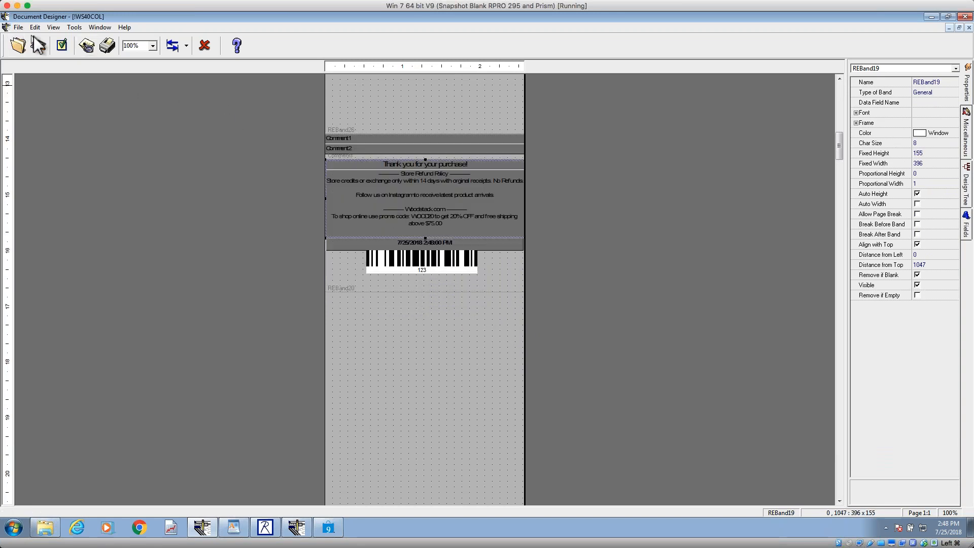
Step: Preview the receipt, examine the footer policy text on page 1 and the date and barcode on page 2, and close the preview
click(87, 46)
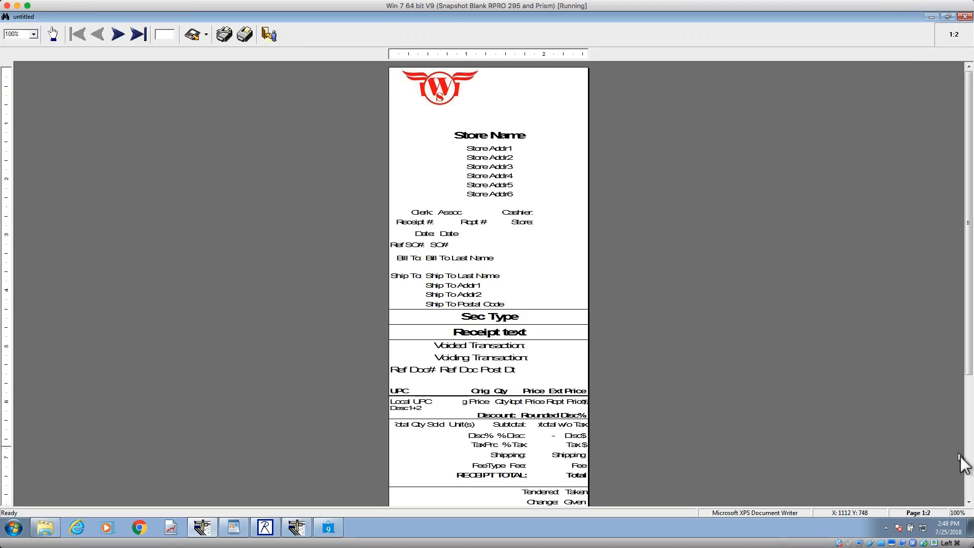
scroll(968, 480, down, 3)
scroll(970, 480, down, 3)
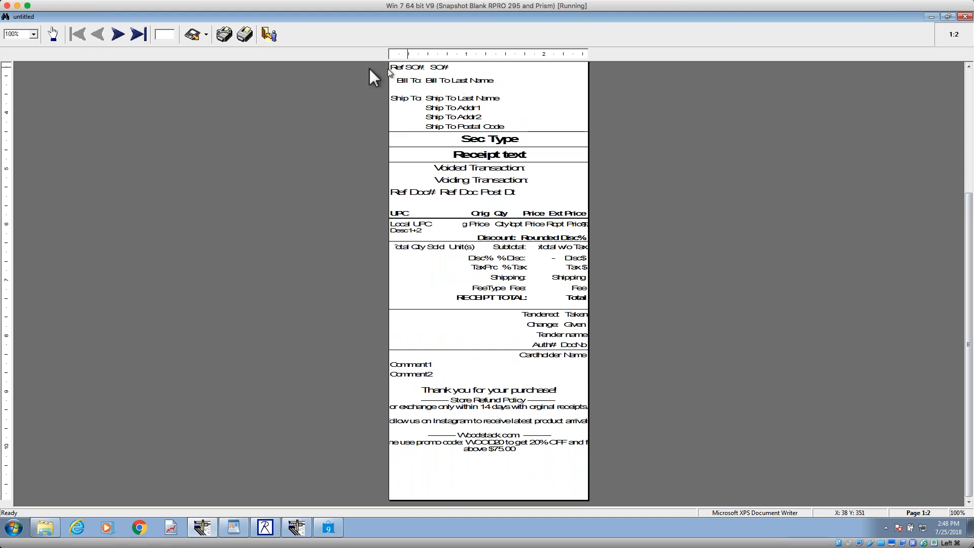
click(117, 34)
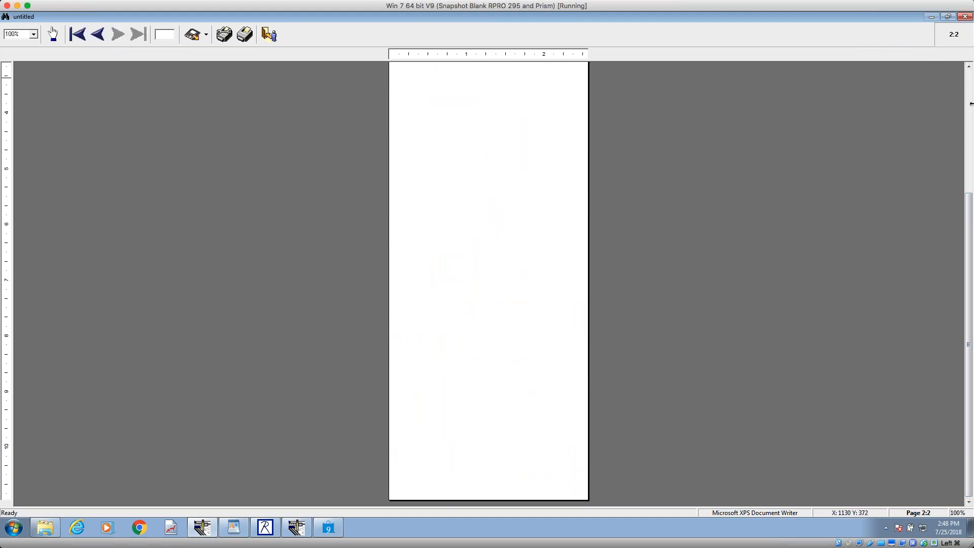
click(970, 87)
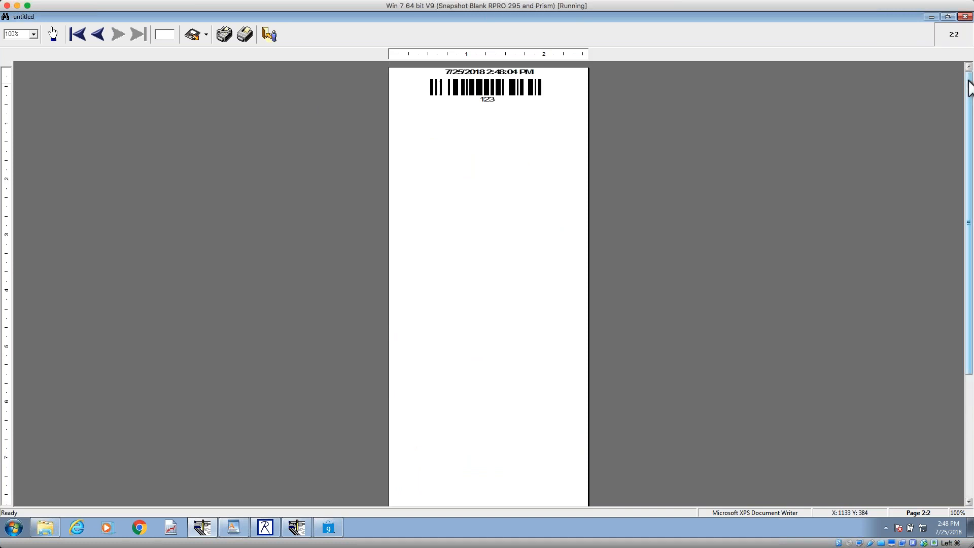
click(98, 35)
drag(970, 167, 943, 291)
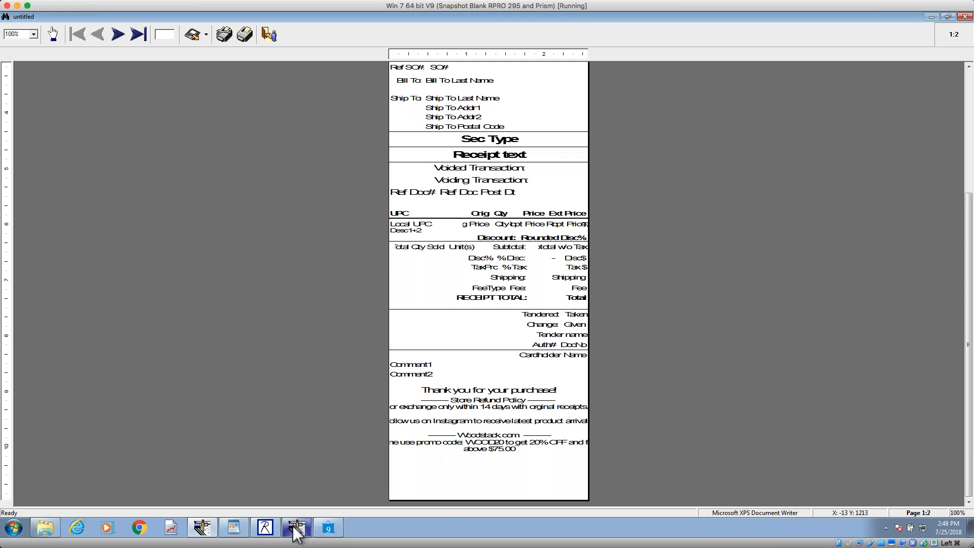
click(208, 529)
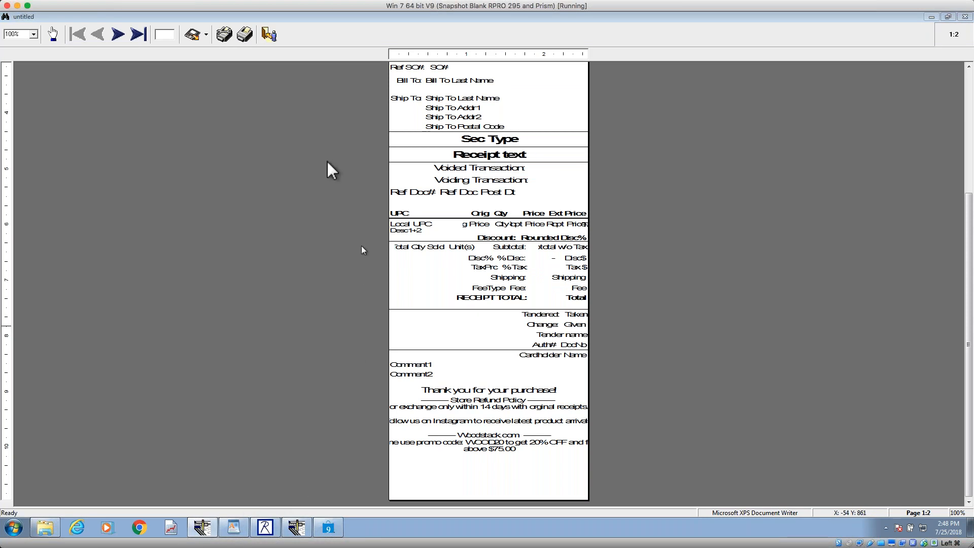
click(274, 39)
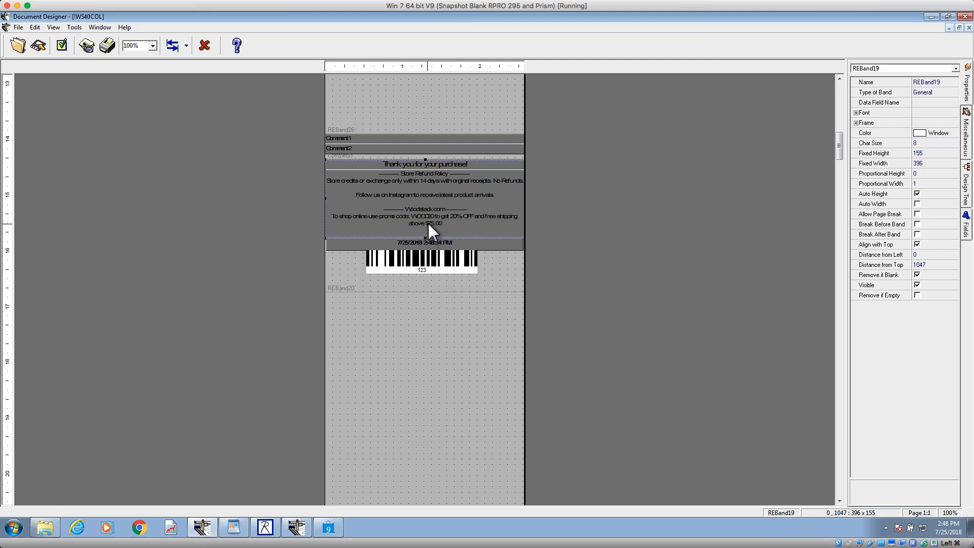
Step: Try shrinking the Store Refund Policy memo to a height of about 95, and close !WS40COL without saving
click(428, 223)
drag(426, 237, 427, 218)
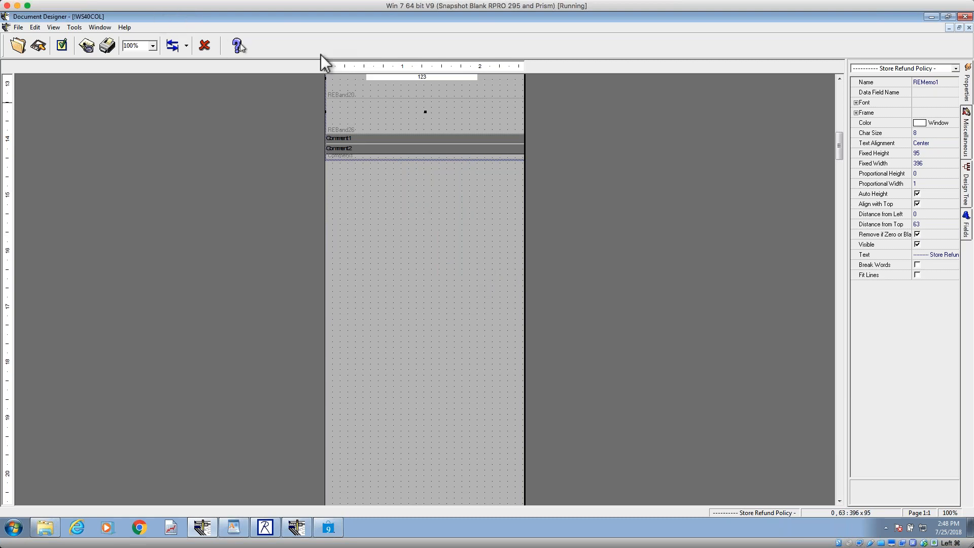
click(969, 27)
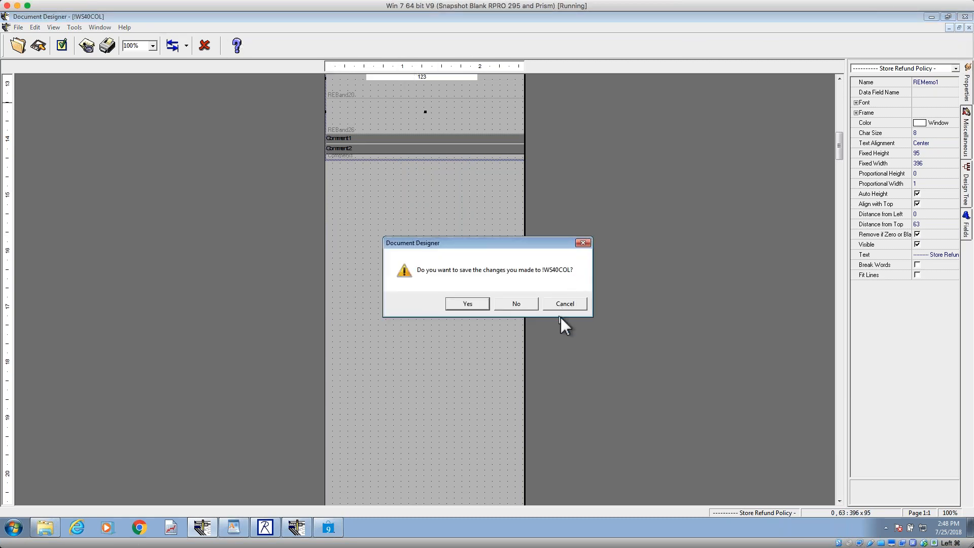
click(531, 303)
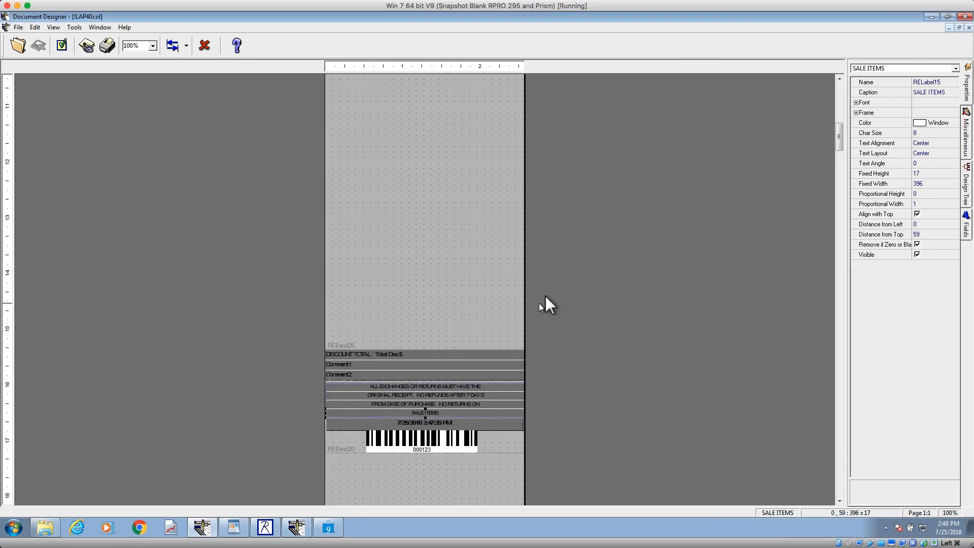
Step: Reopen the !WS40COL design from the Receipt designs
click(17, 46)
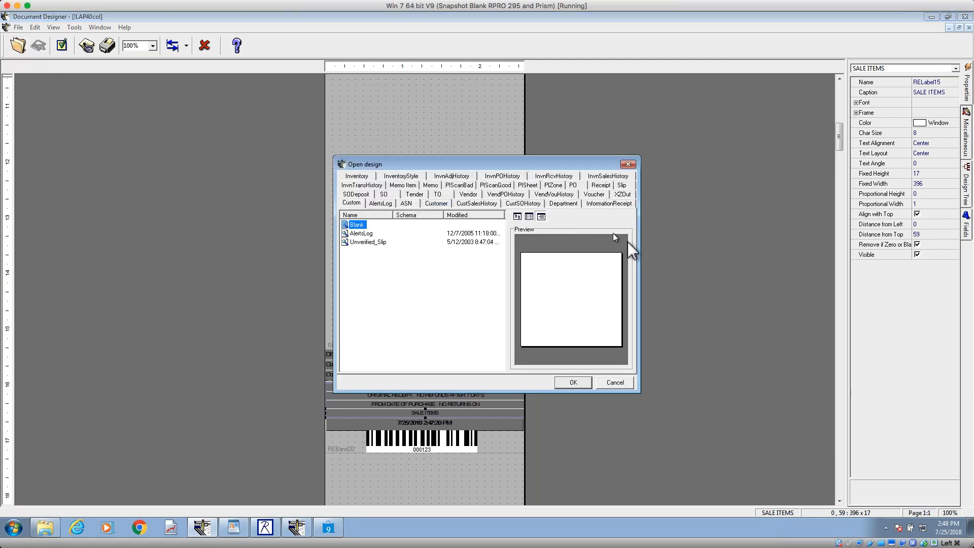
click(601, 185)
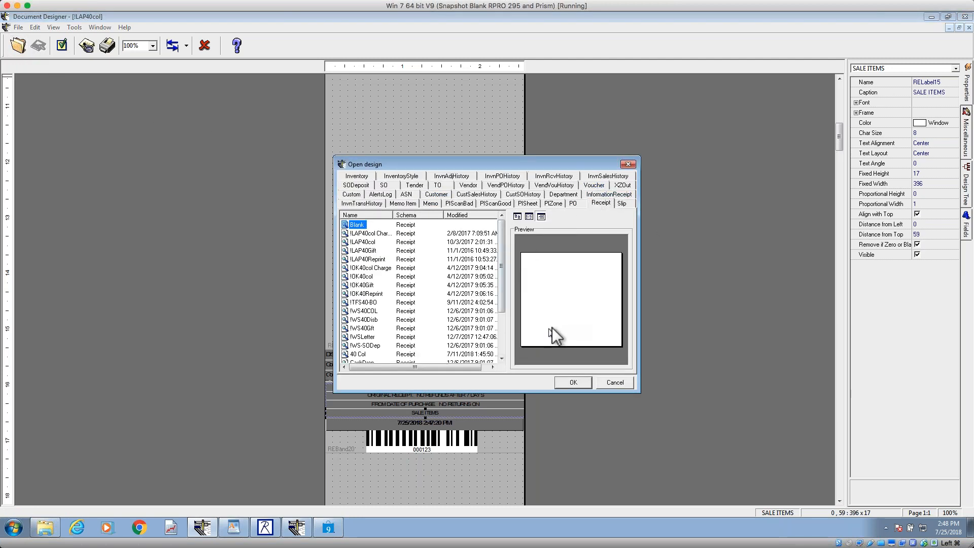
click(504, 348)
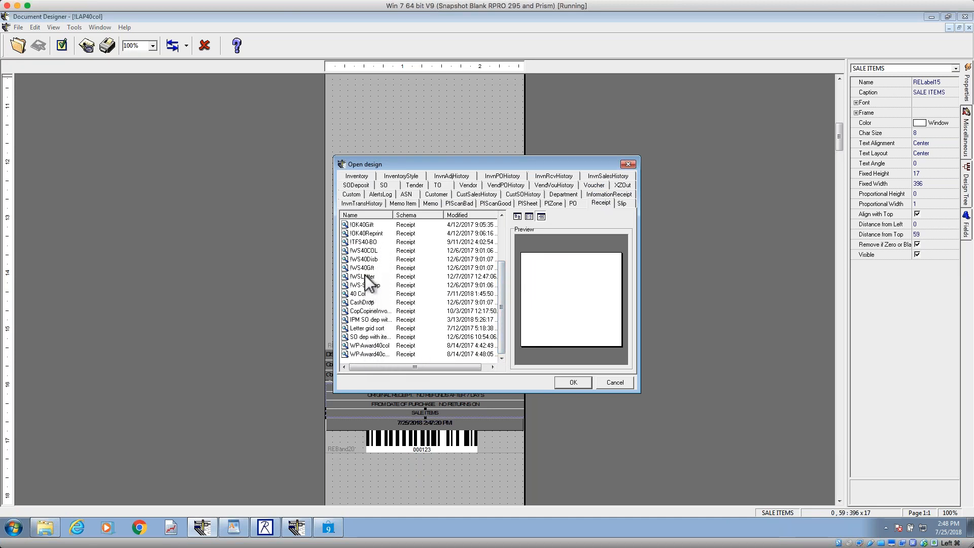
click(364, 250)
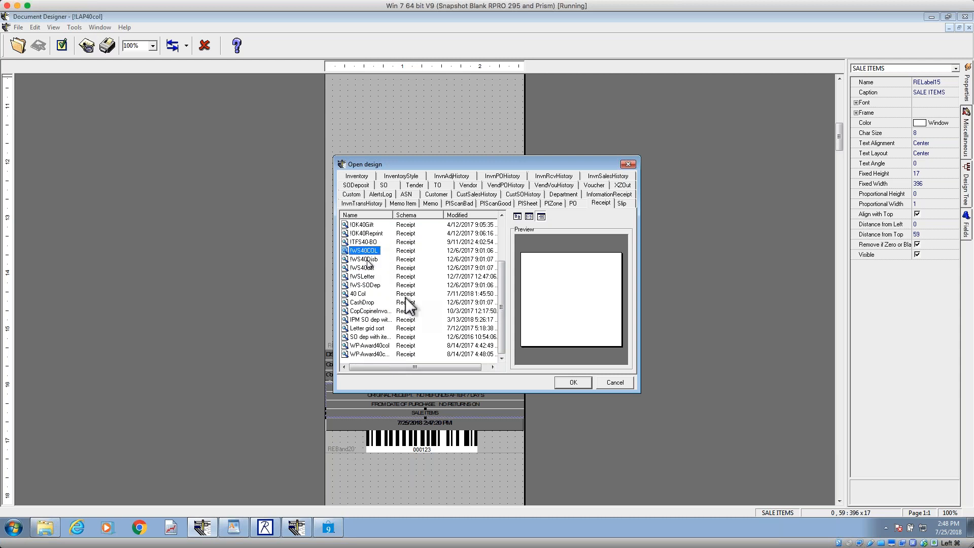
click(583, 383)
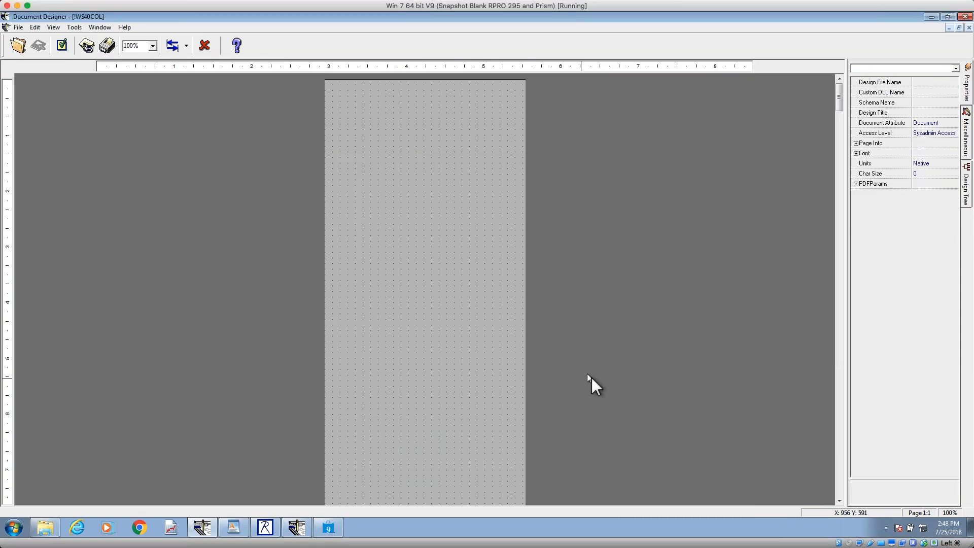
Step: Shrink REBand19, the band around the Store Refund Policy memo, to a height of about 156 and save the design
scroll(841, 439, down, 2)
scroll(842, 439, down, 12)
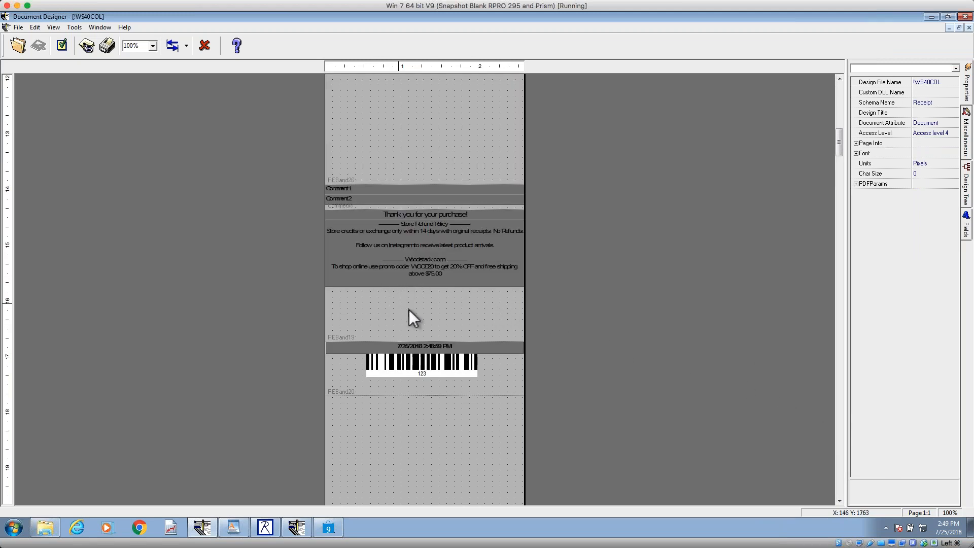
click(409, 309)
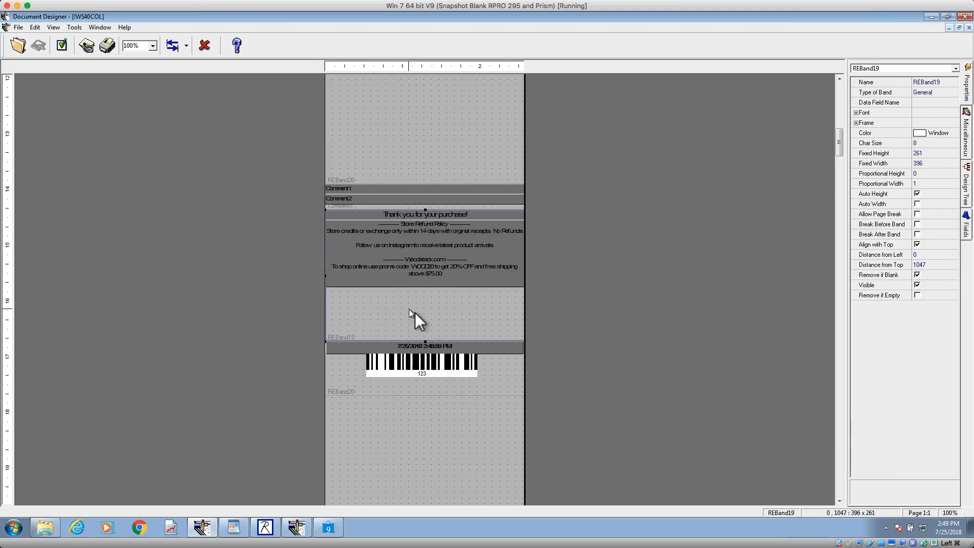
drag(425, 344, 425, 289)
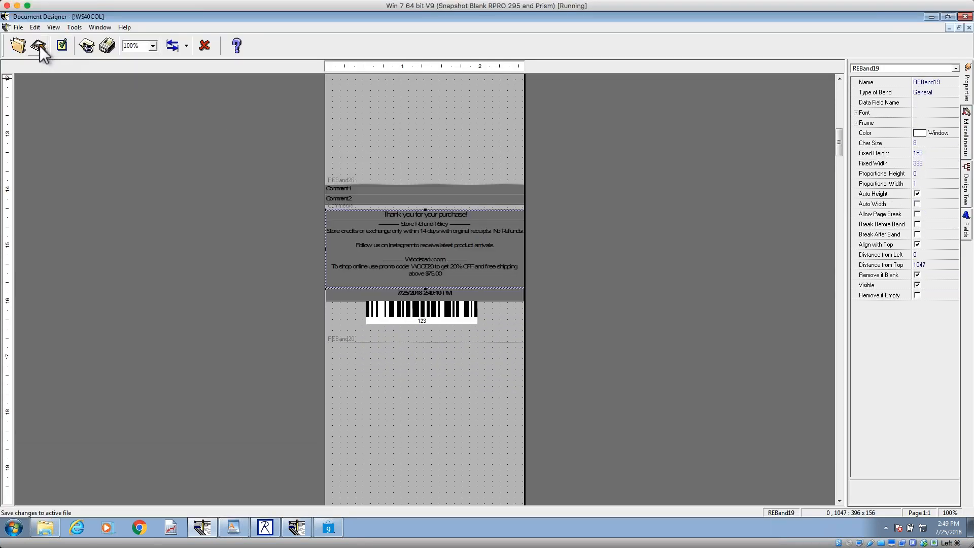
Step: Try resizing the Store Refund Policy memo to a height of about 113, and discard the change by closing the design unsaved
click(428, 285)
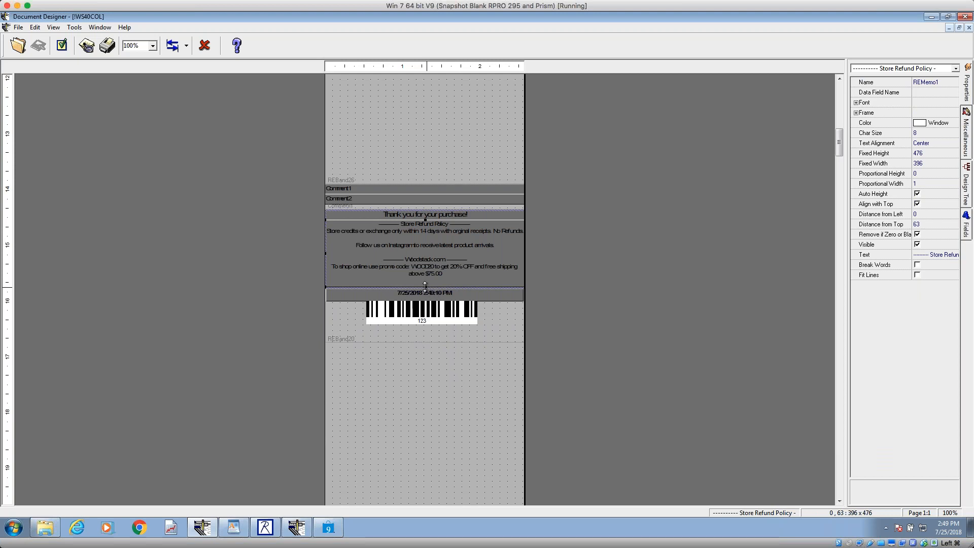
drag(426, 278, 433, 283)
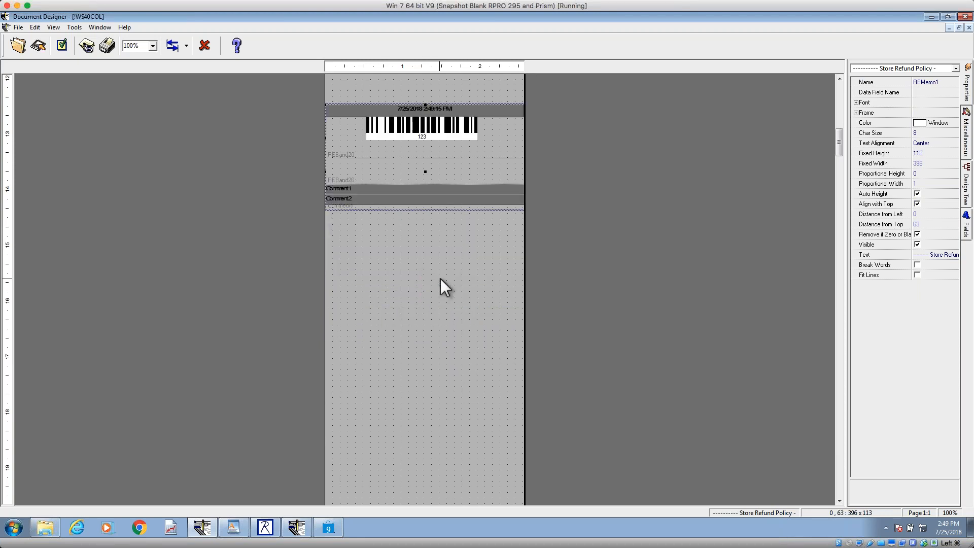
click(969, 28)
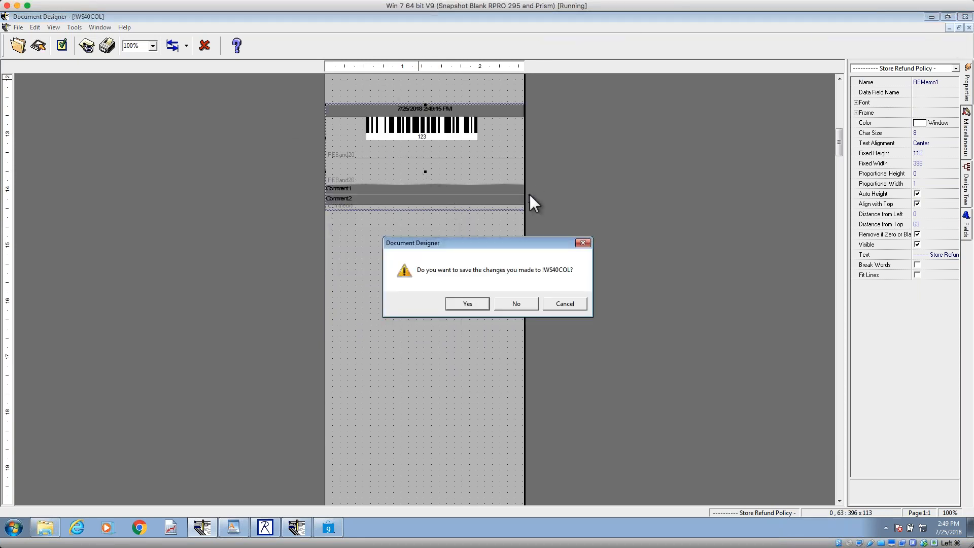
click(517, 306)
Step: Open the saved !WS40COL design again from the Receipt designs
click(24, 51)
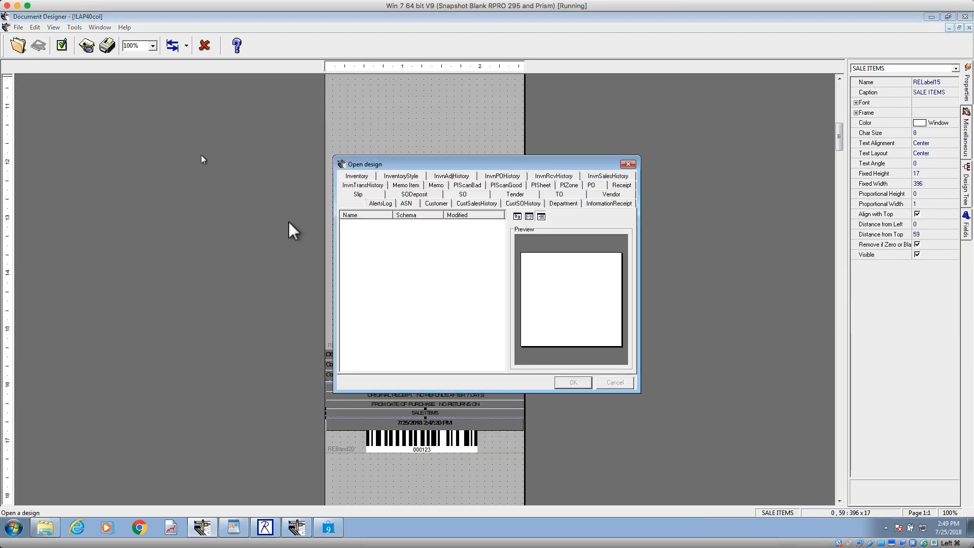
click(601, 186)
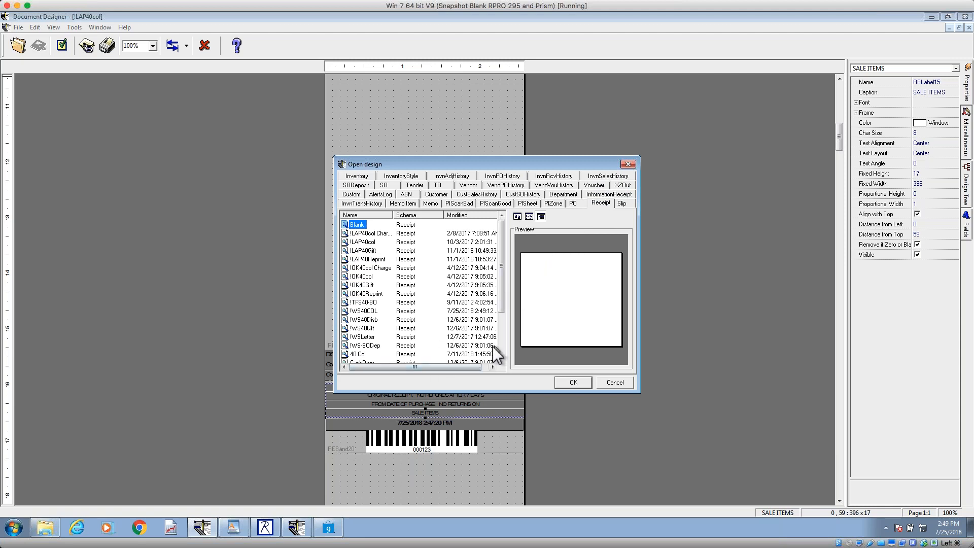
click(364, 310)
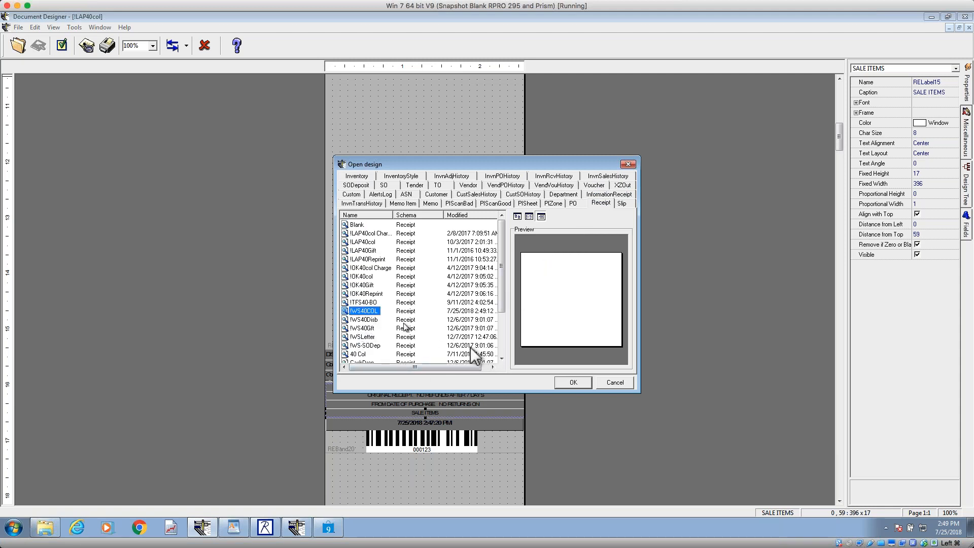
click(573, 382)
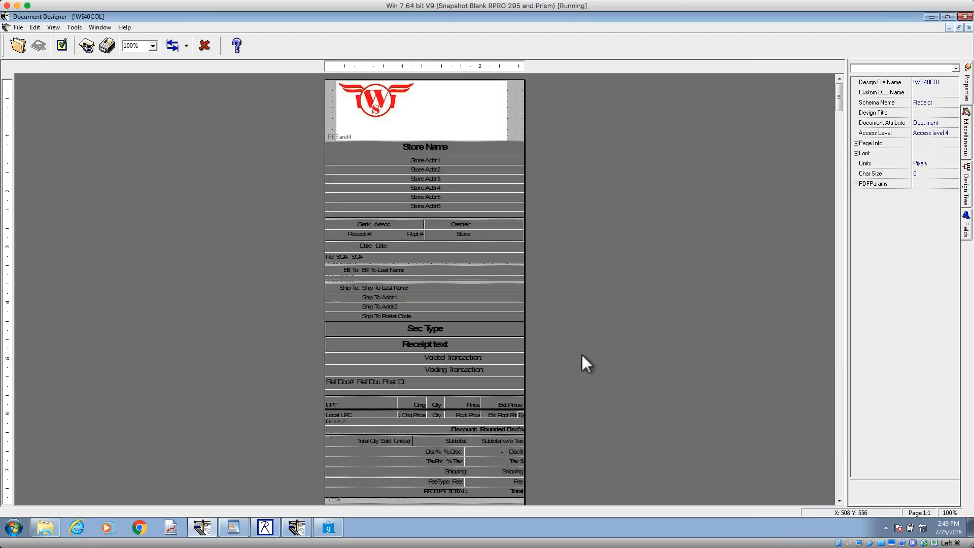
Step: Locate the Store Refund Policy memo's parent band, REBand19, in the design tree and enlarge it to a height of about 196
scroll(838, 484, down, 5)
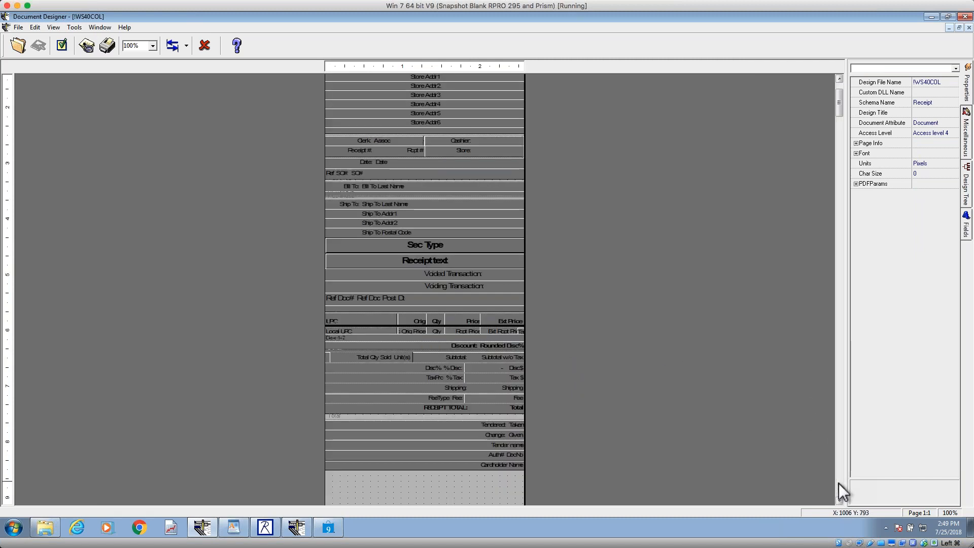
scroll(838, 484, down, 3)
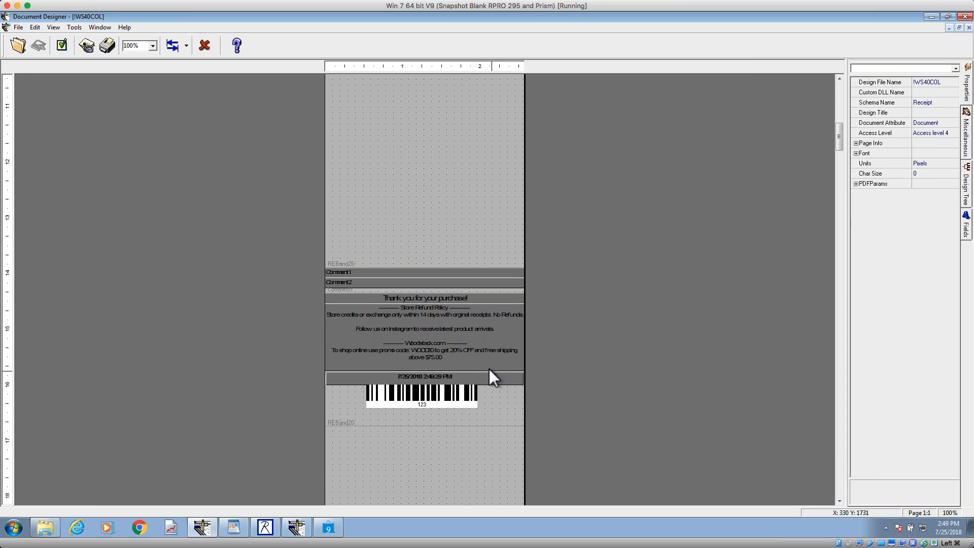
click(480, 360)
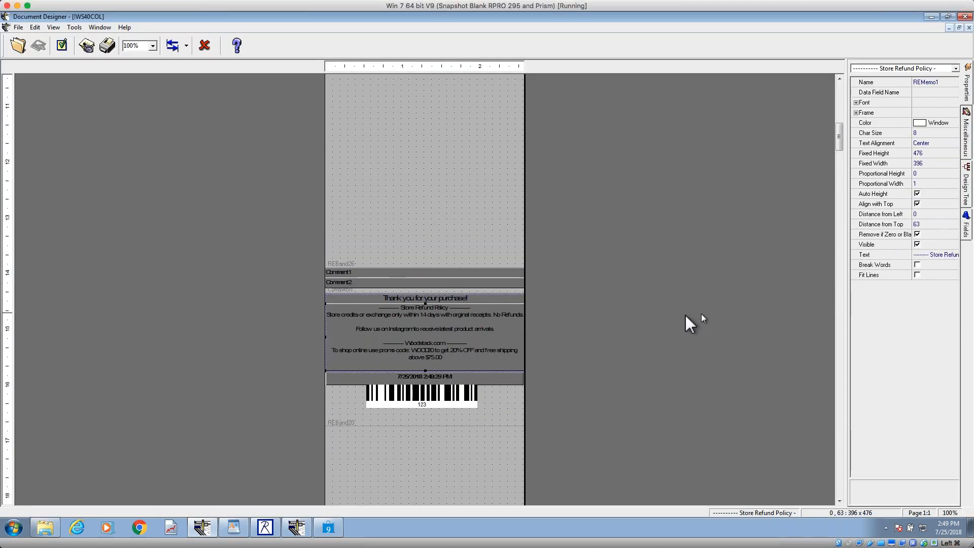
click(969, 200)
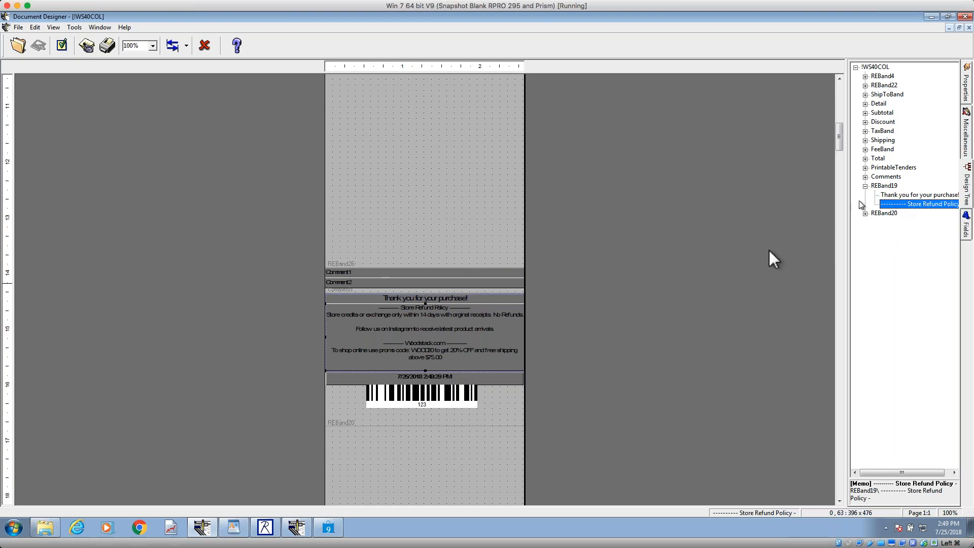
click(885, 186)
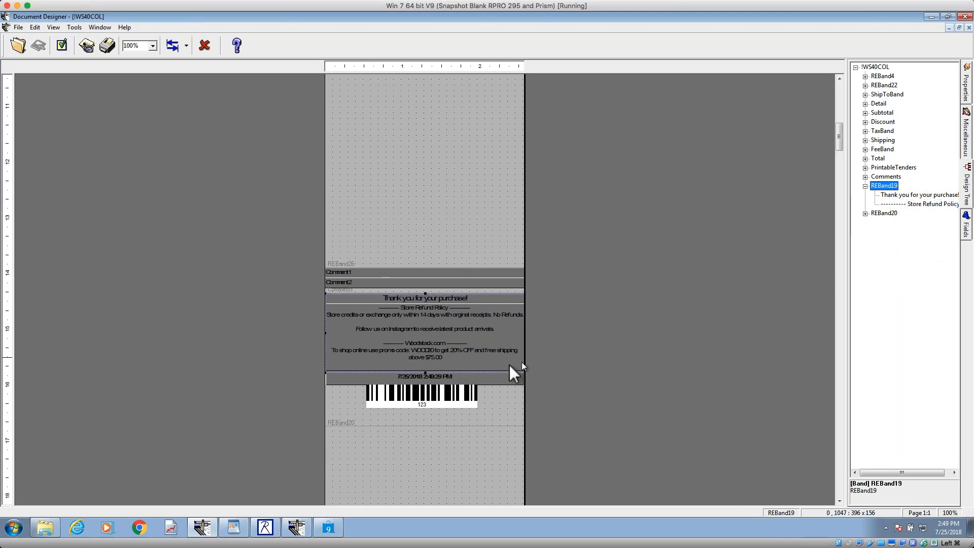
drag(424, 375, 427, 393)
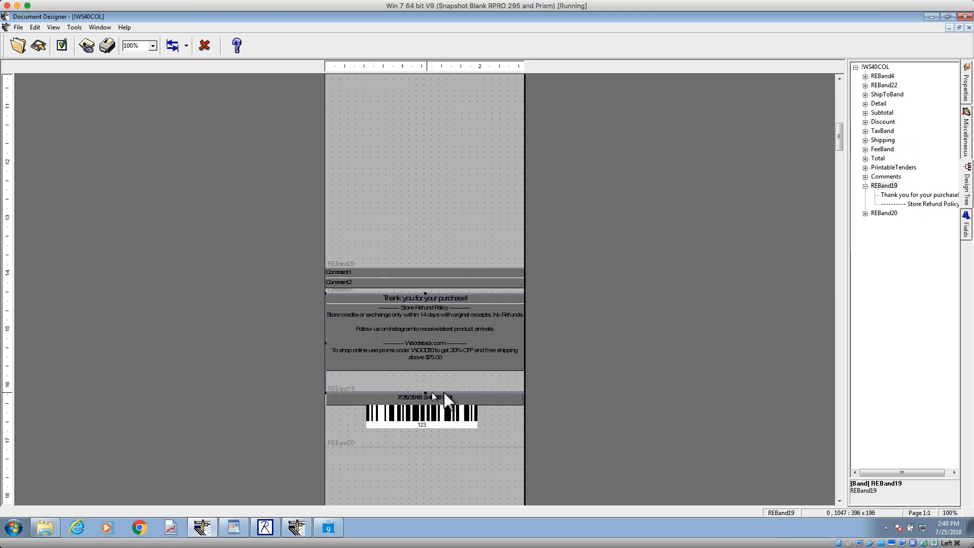
Step: Try reducing the Store Refund Policy memo to a height of about 124 inside the enlarged band, and close the design without saving
click(451, 351)
drag(426, 370, 424, 367)
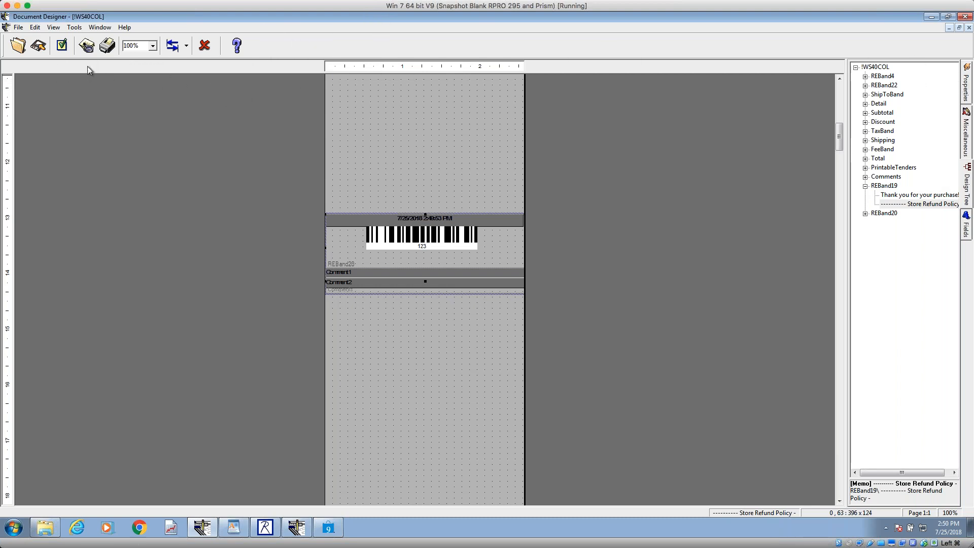
click(969, 27)
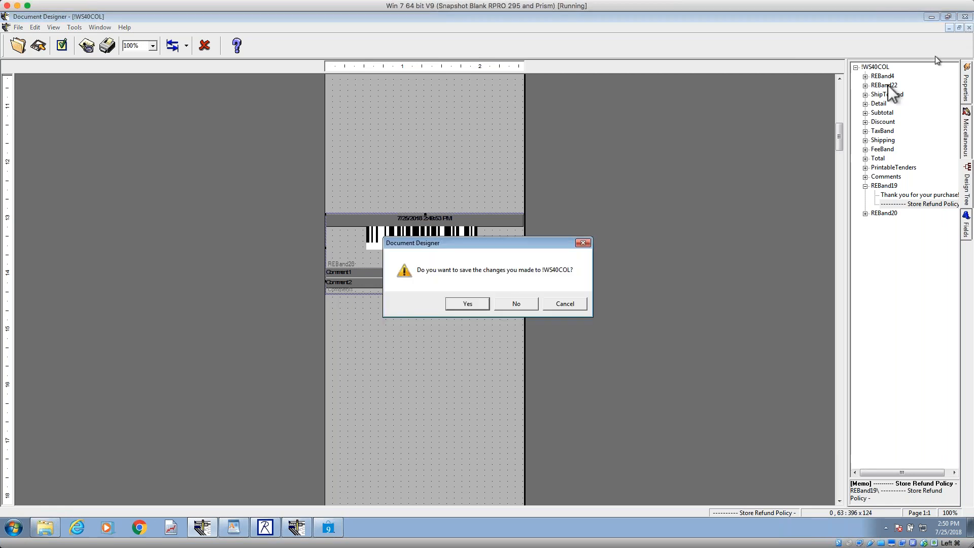
click(511, 306)
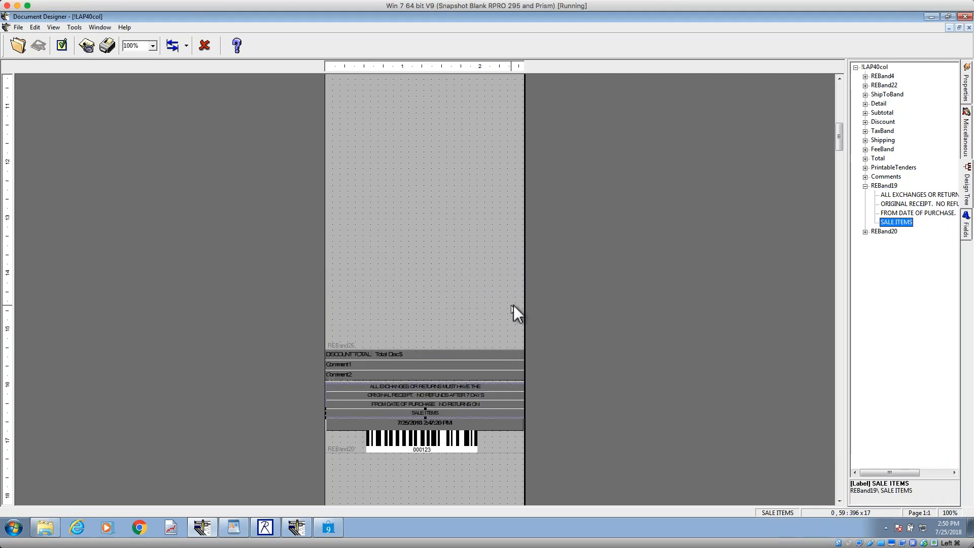
Step: Open the !WS40COL design from the Receipt designs
click(18, 46)
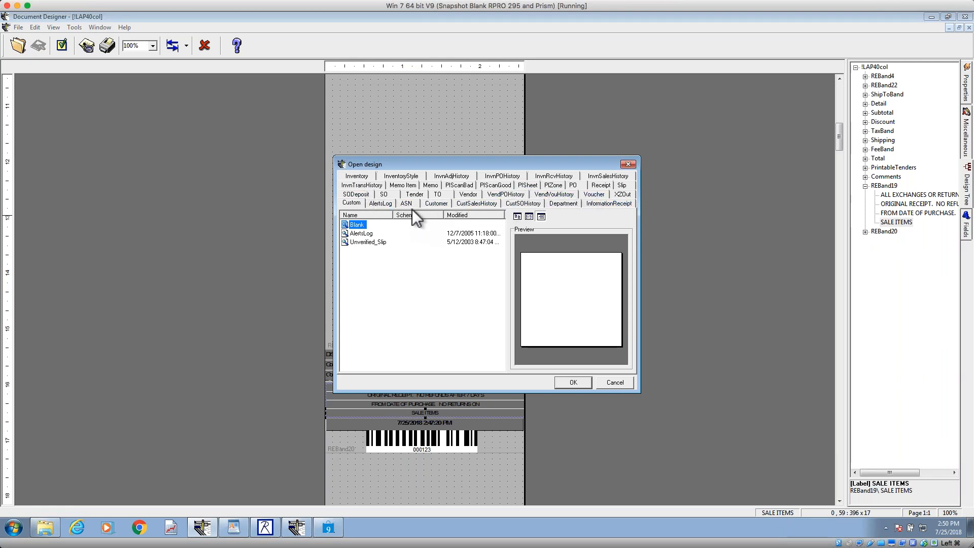
click(598, 186)
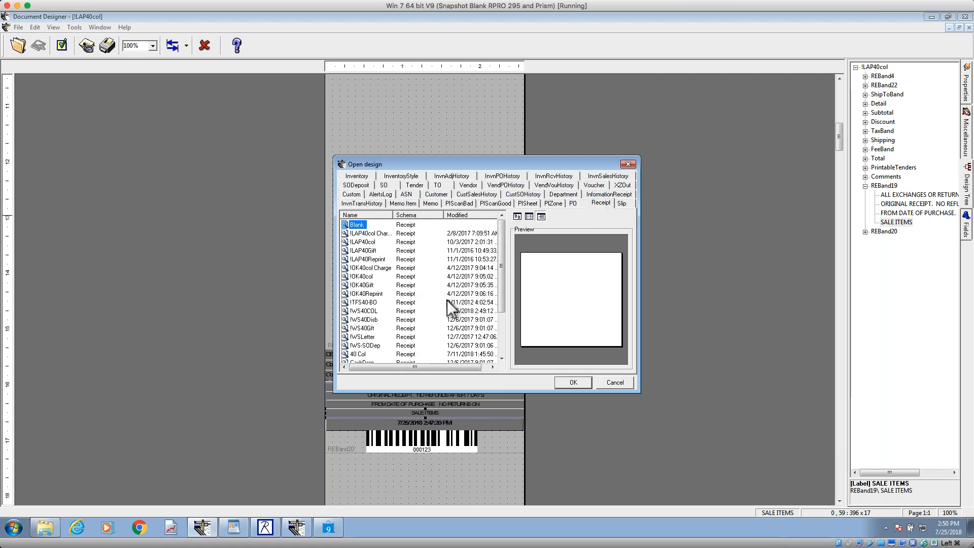
click(365, 313)
click(578, 386)
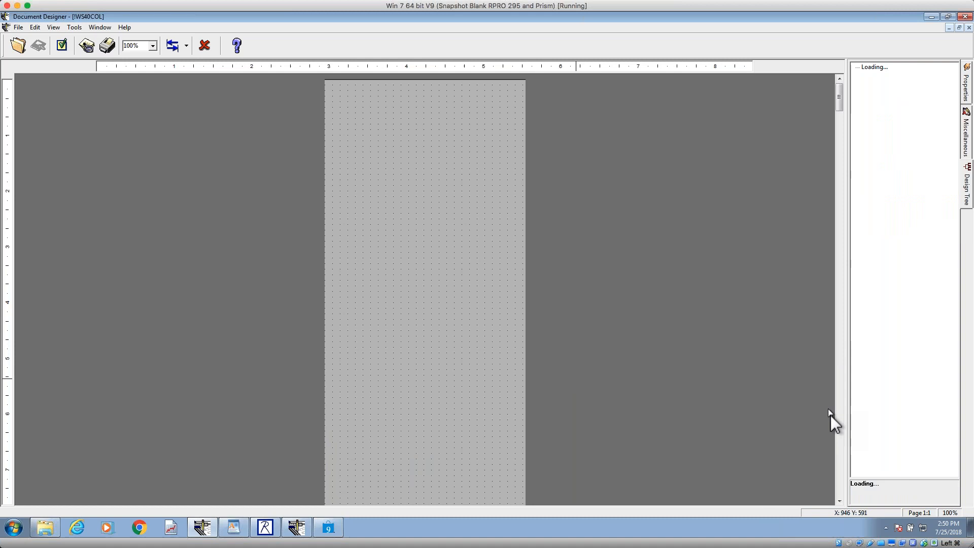
Step: Examine the Store Refund Policy memo's properties and its full text in the string list editor, leaving the text as it is
scroll(843, 461, down, 3)
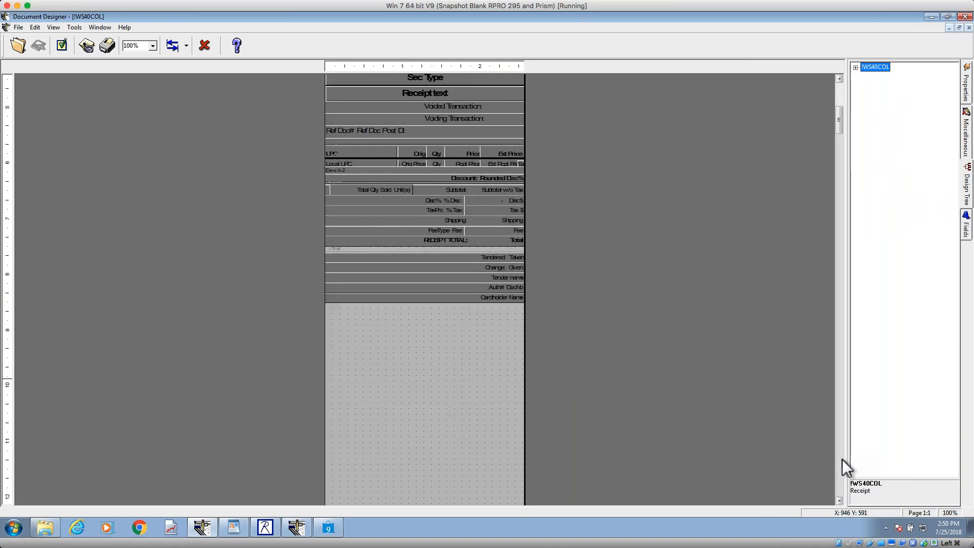
scroll(842, 460, down, 2)
scroll(842, 459, down, 10)
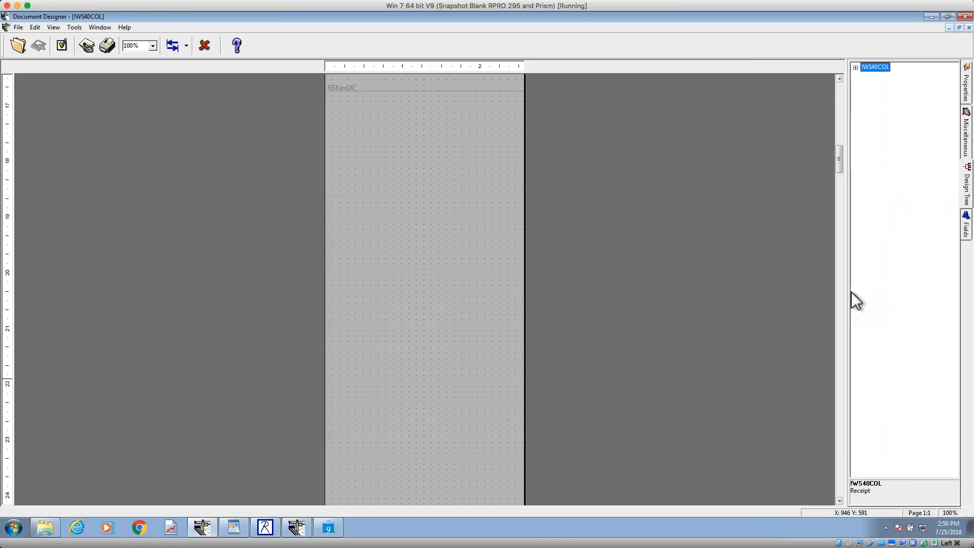
scroll(839, 93, up, 8)
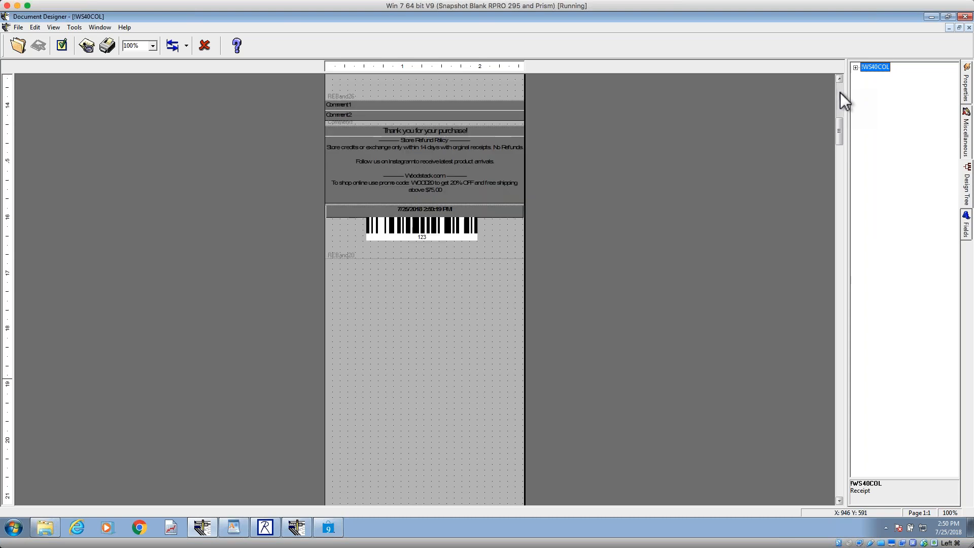
click(465, 424)
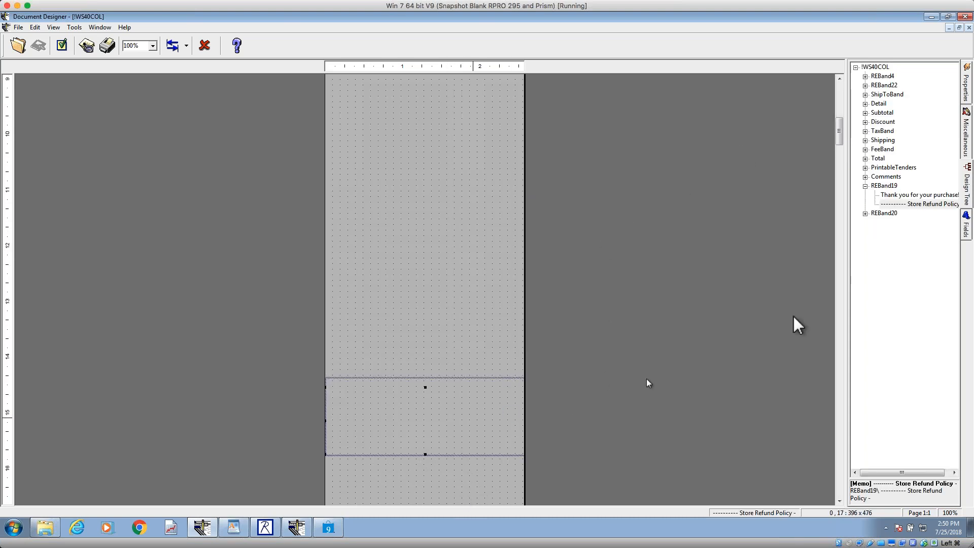
click(967, 88)
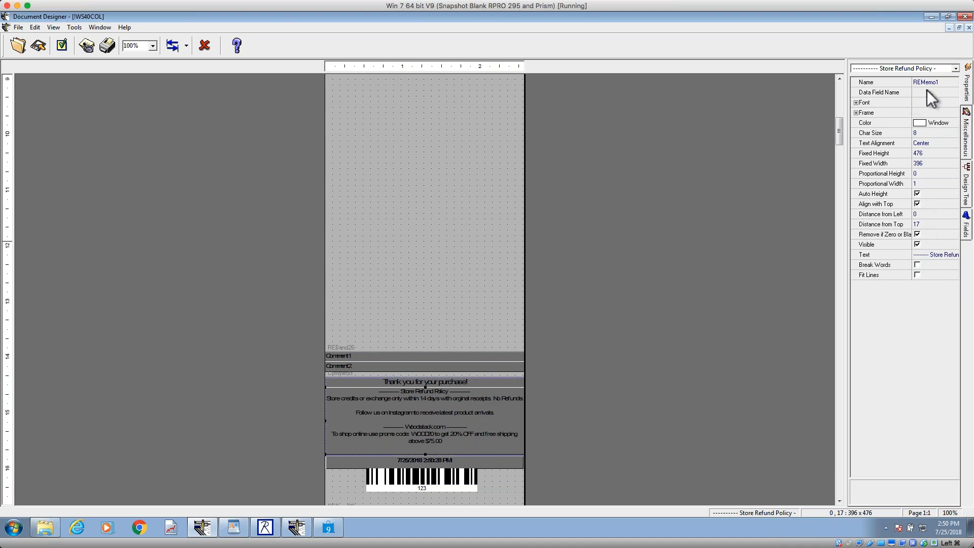
click(932, 255)
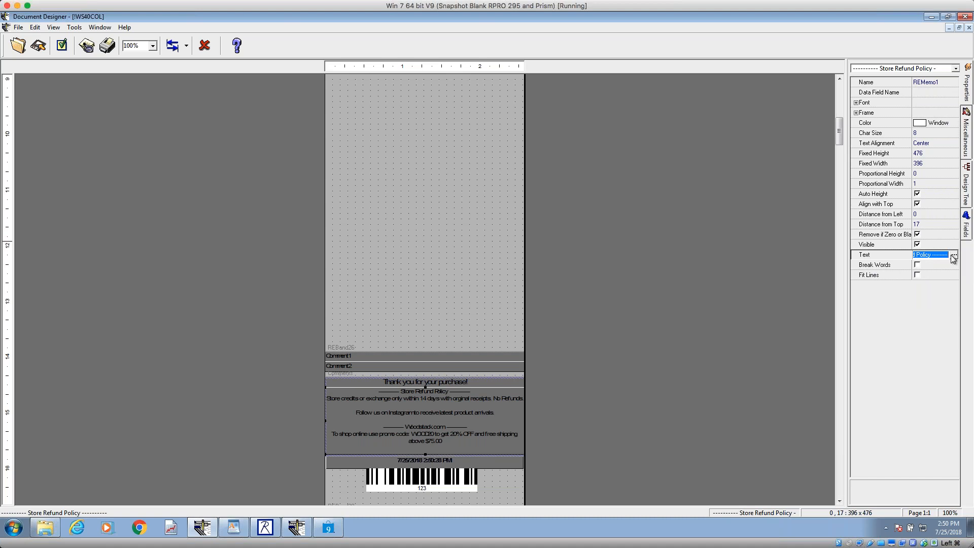
click(954, 256)
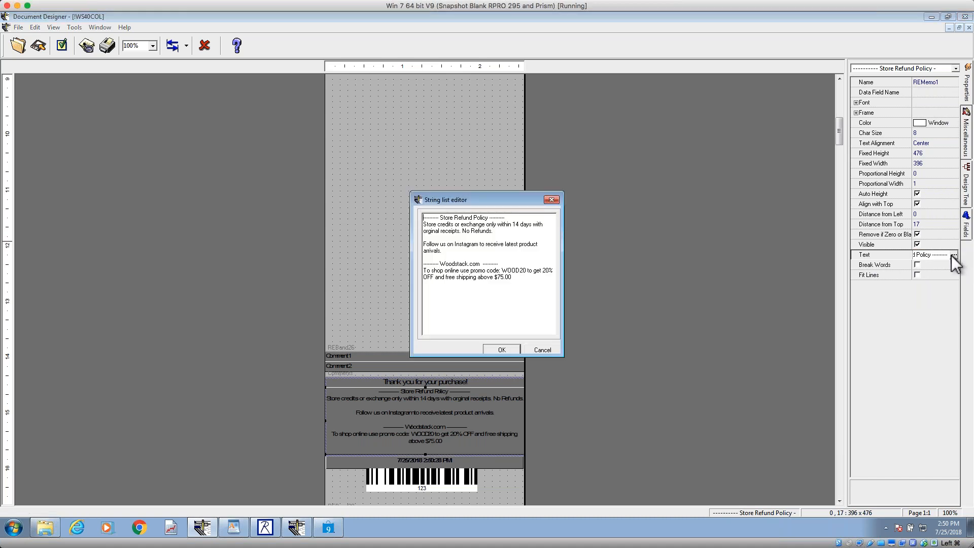
click(553, 200)
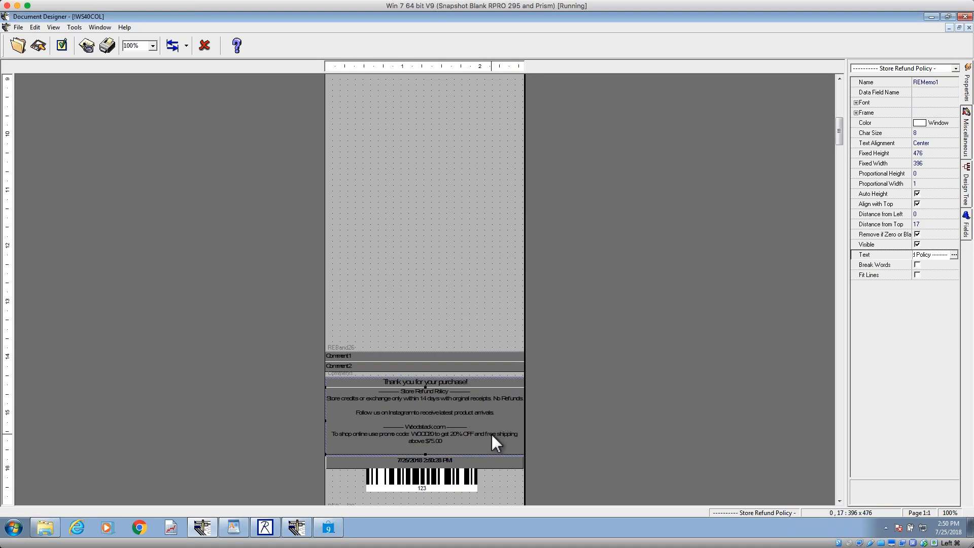
Step: Select the memo's parent band, REBand19, reduce its height to about 111, and save the design
click(966, 175)
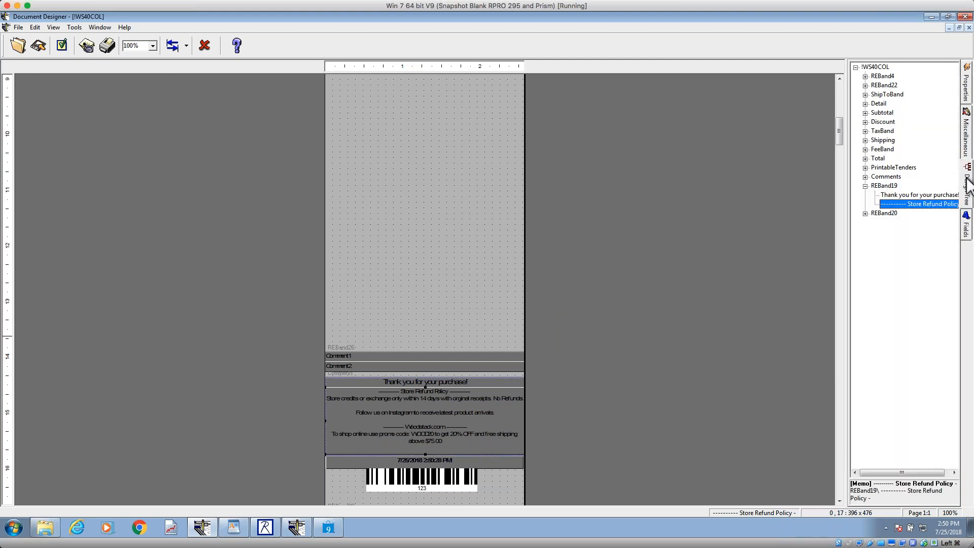
click(883, 186)
click(967, 83)
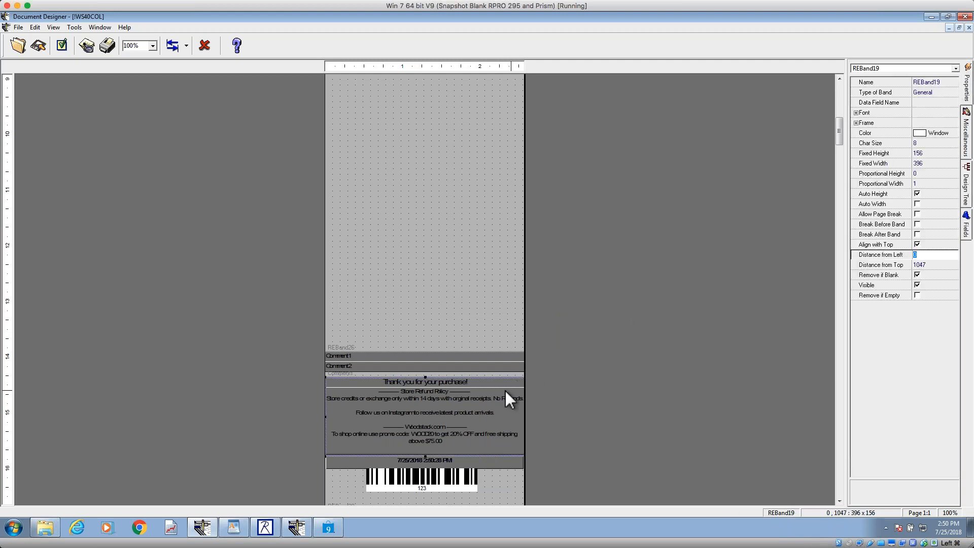
drag(424, 456, 425, 433)
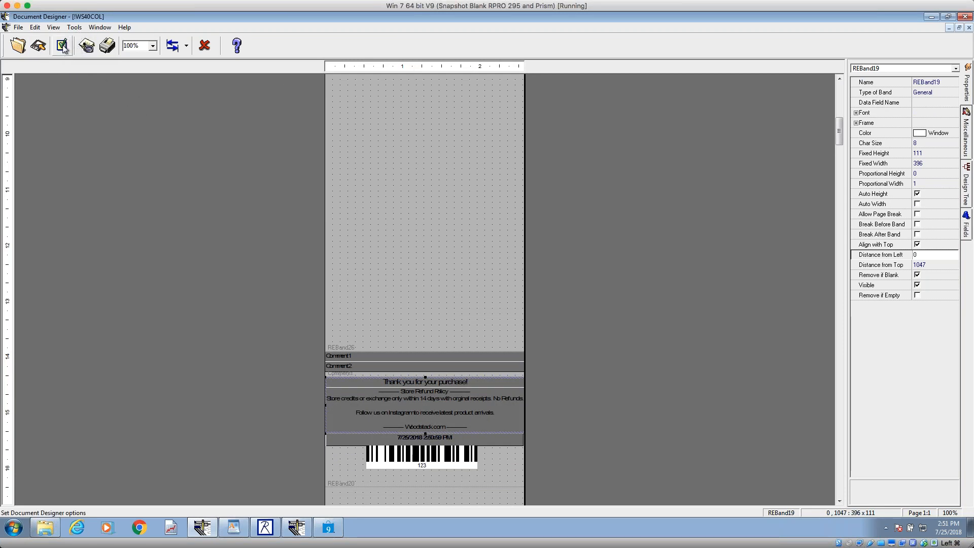
click(40, 47)
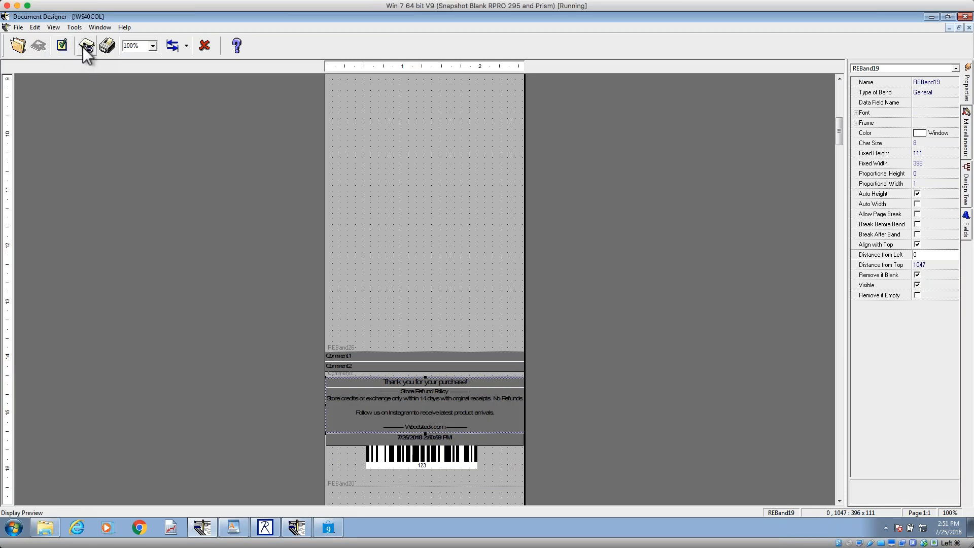
Step: Preview the receipt, examine the refund policy text near its end, and return to the design
click(85, 47)
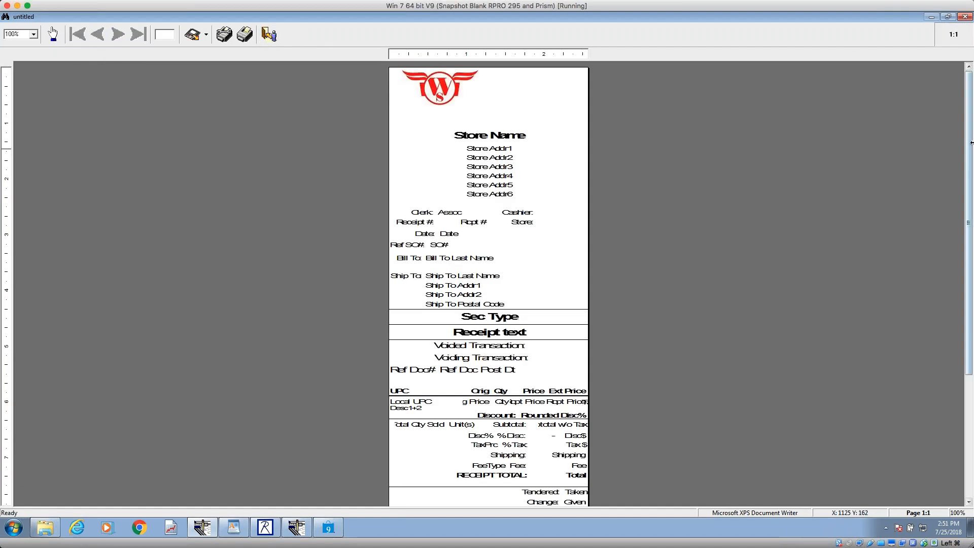
scroll(961, 420, down, 5)
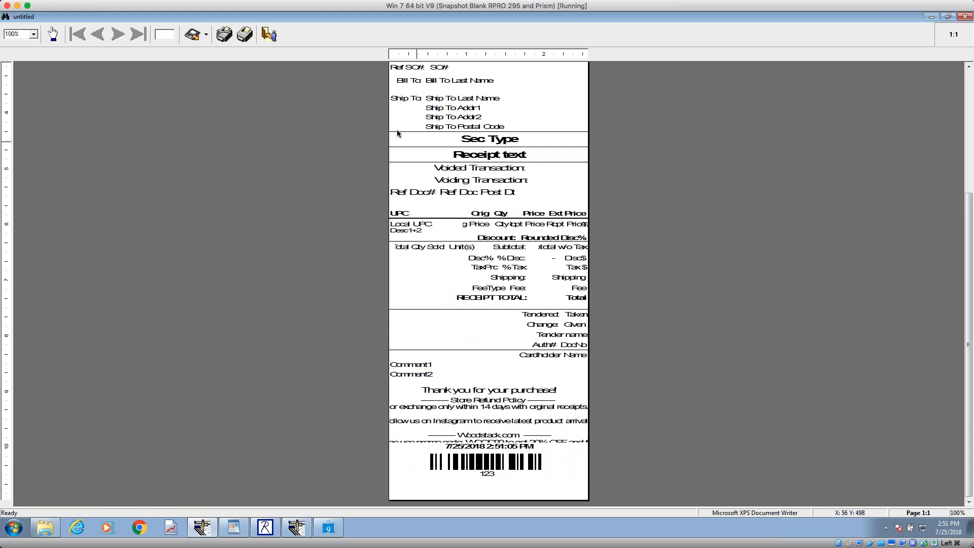
click(269, 34)
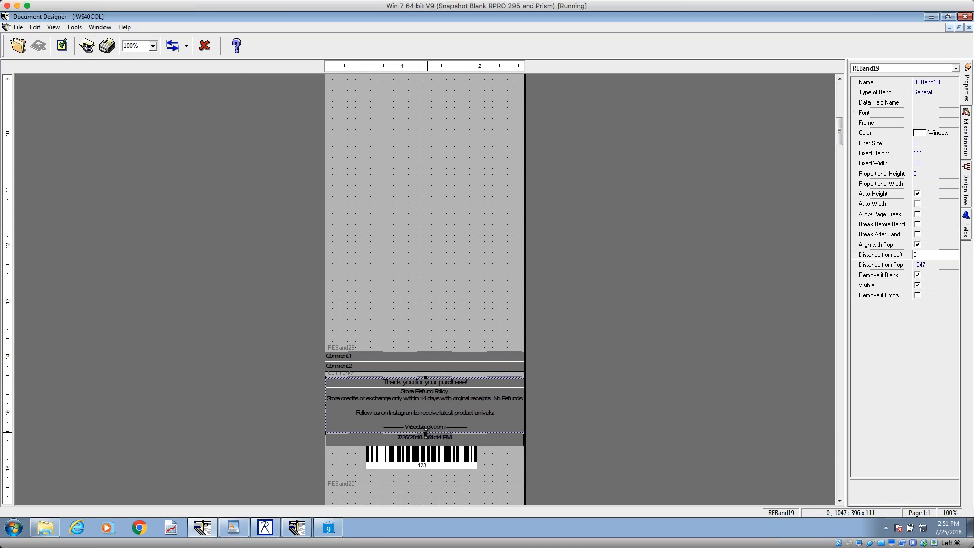
Step: Enlarge REBand19 to a height of about 139 so the whole policy text fits, and save the design
drag(425, 432, 425, 441)
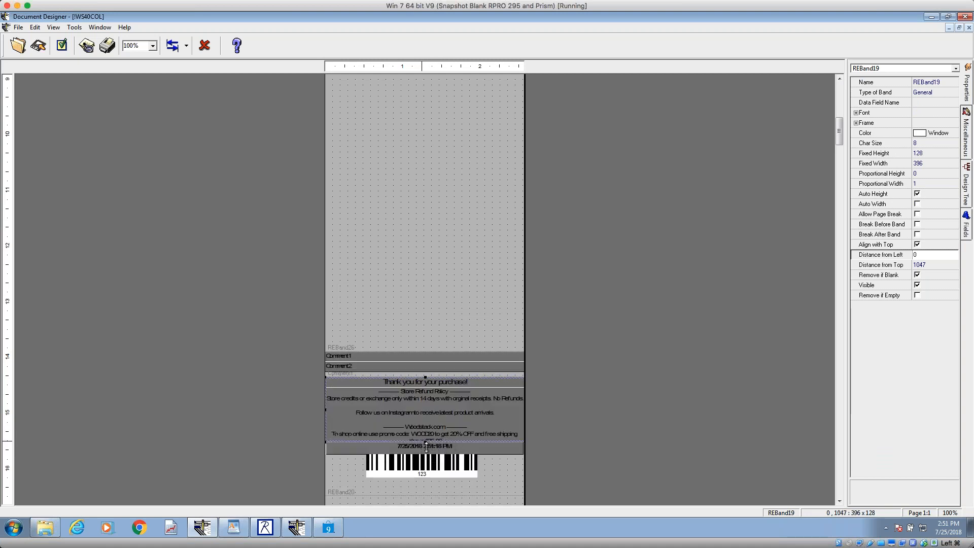
drag(426, 441, 426, 447)
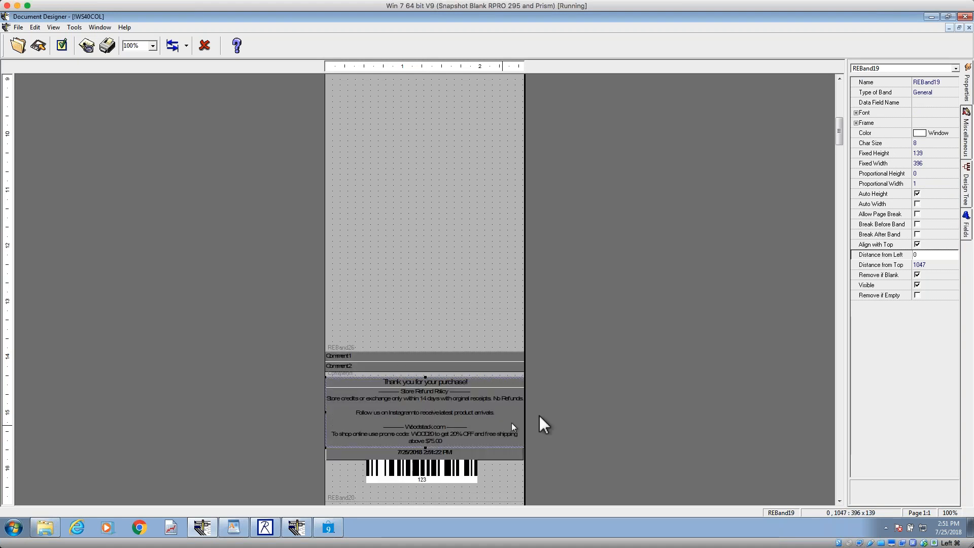
click(39, 46)
Step: Preview the receipt again and examine the policy text on the first page and the layout of the second page
click(87, 46)
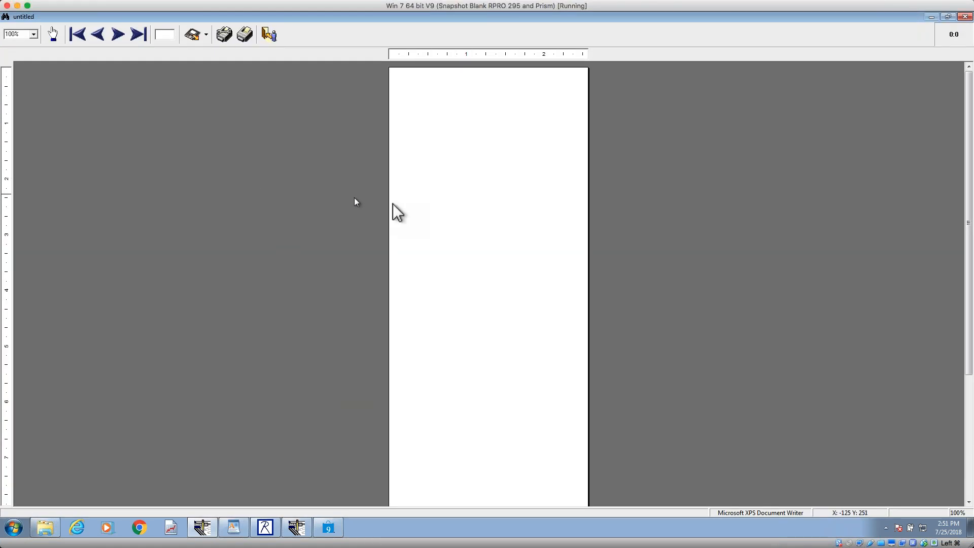
drag(968, 203, 955, 303)
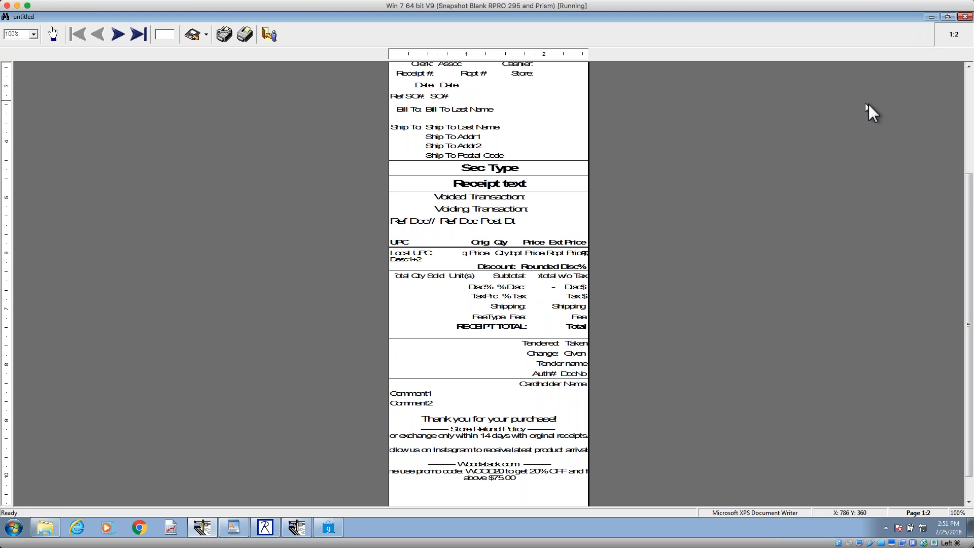
click(118, 36)
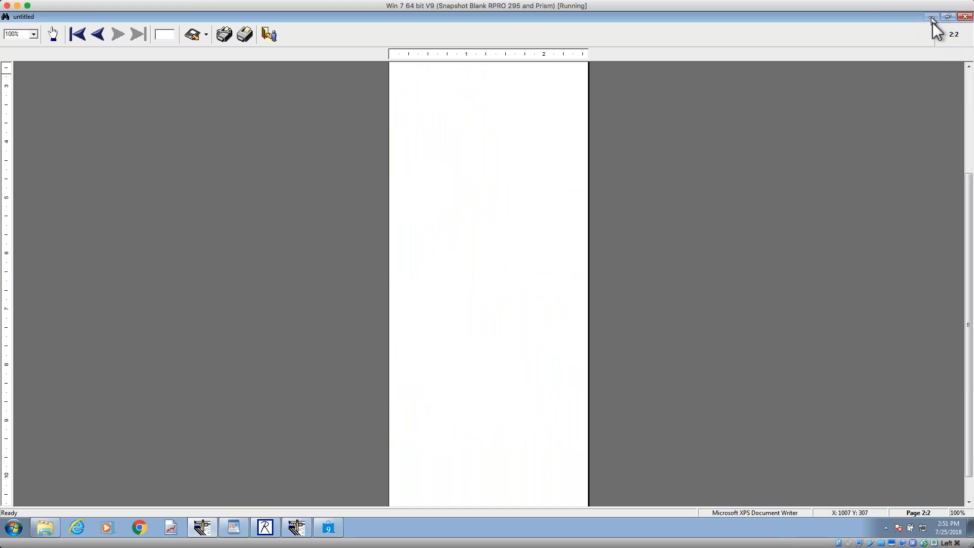
Step: Switch to Retail Pro and open the Receipts printing settings in Workstation Preferences
click(330, 529)
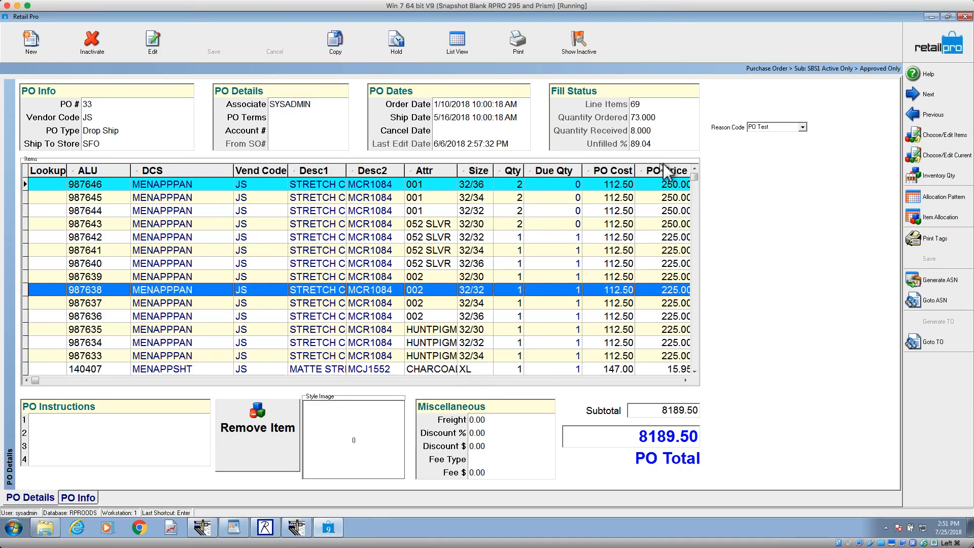
click(924, 45)
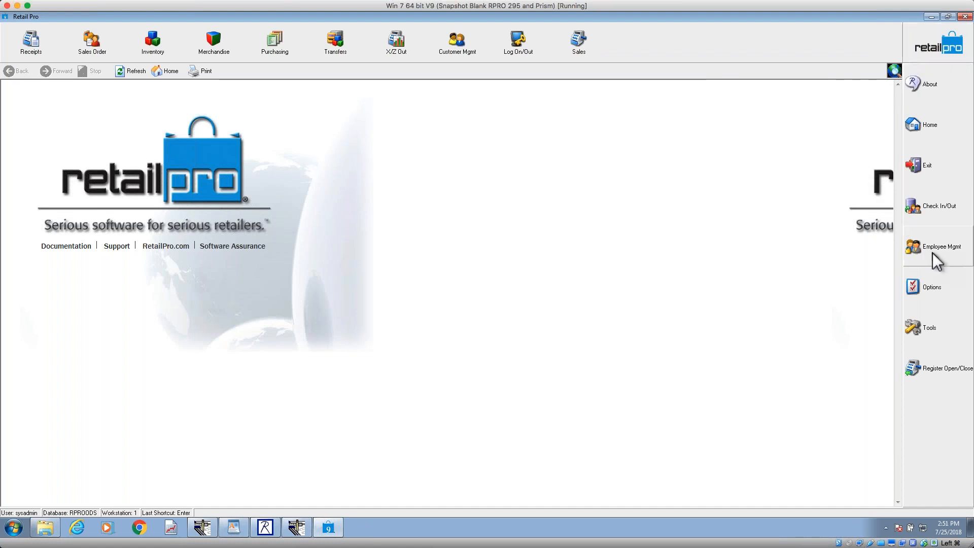
click(937, 290)
click(863, 322)
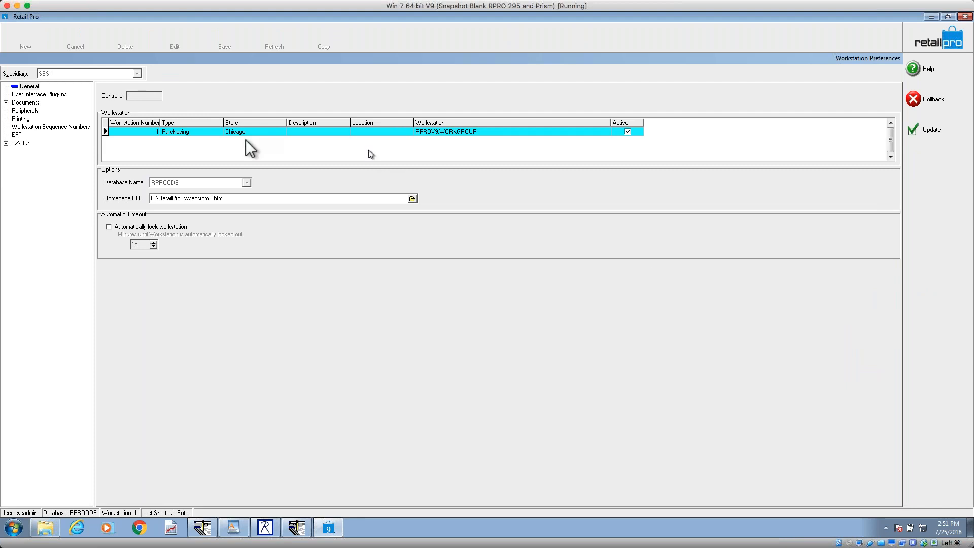
click(5, 119)
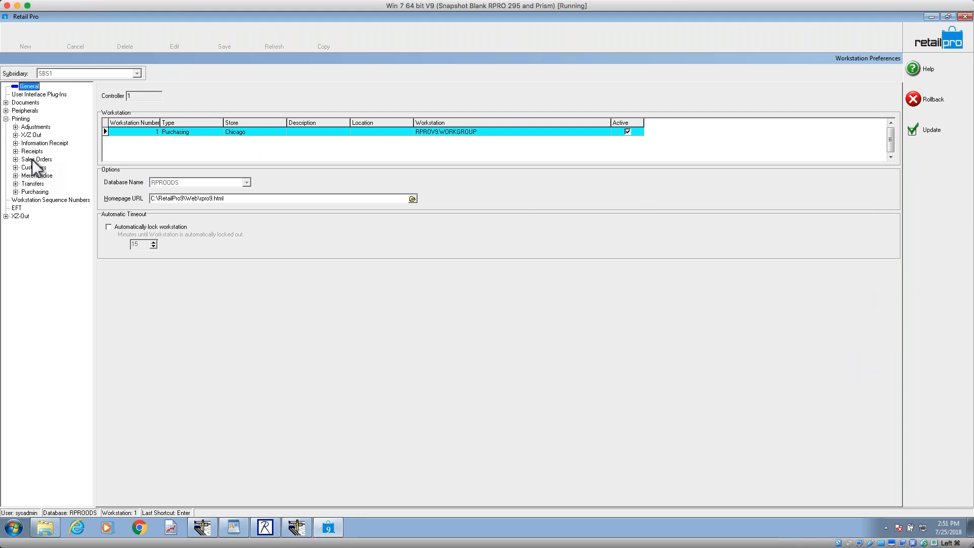
click(16, 151)
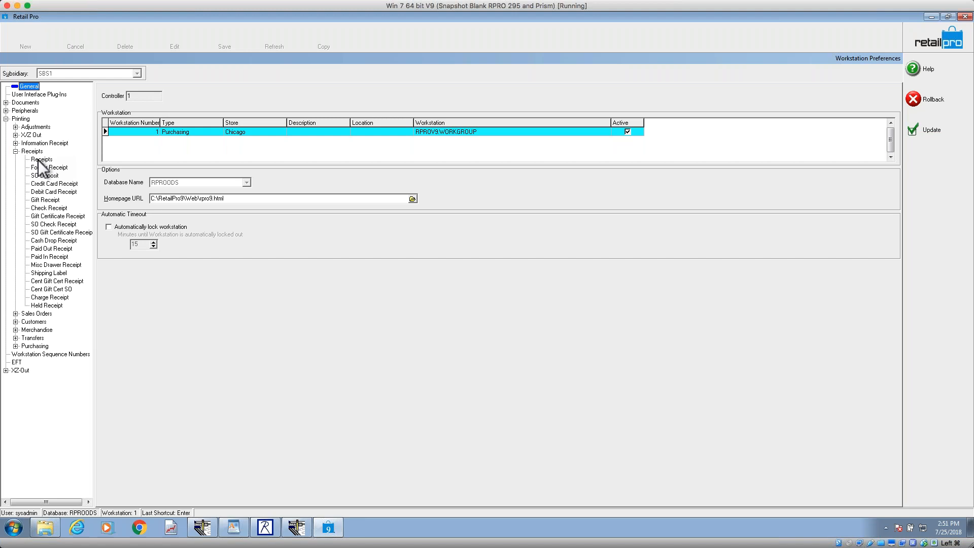
click(38, 161)
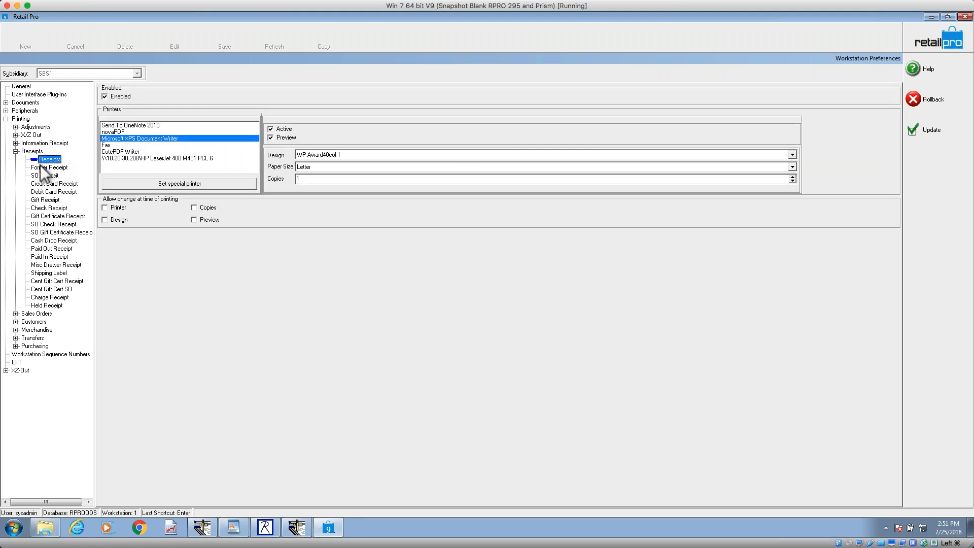
Step: For Former Receipt printing, disallow changing the design at time of printing and leave Preview enabled for the Microsoft XPS Document Writer
click(48, 169)
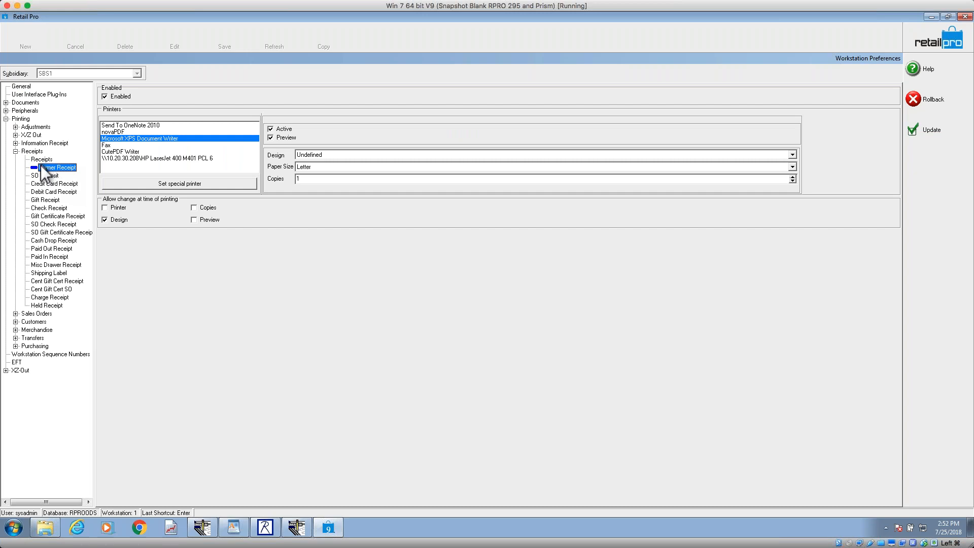
click(270, 138)
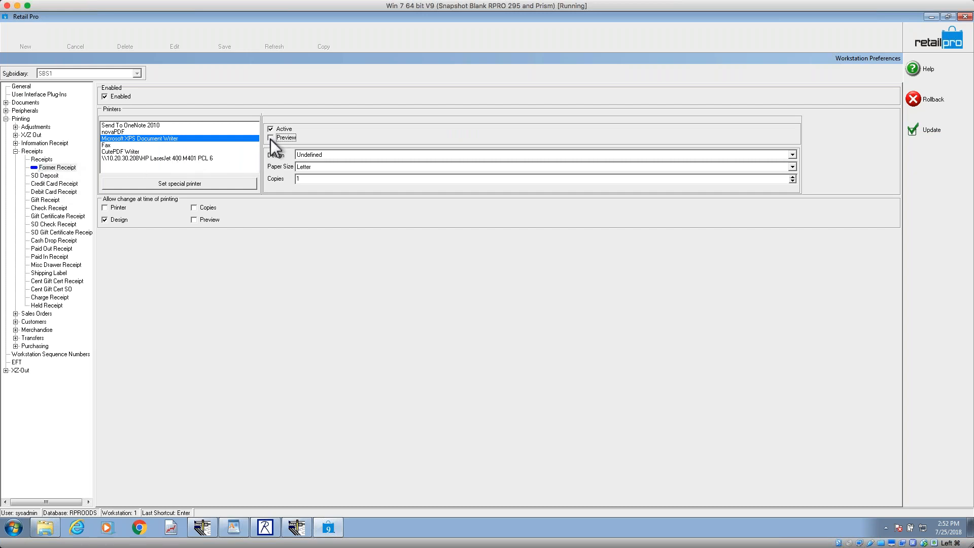
click(195, 221)
click(105, 220)
click(271, 139)
click(118, 220)
Step: Assign the !WS40COL design to Former Receipt printing, keeping Preview enabled
click(316, 156)
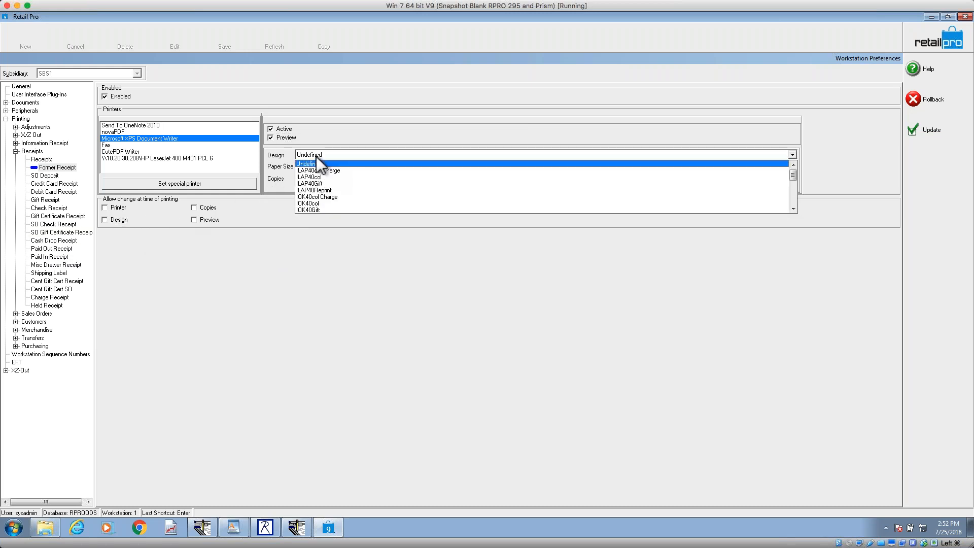
click(795, 202)
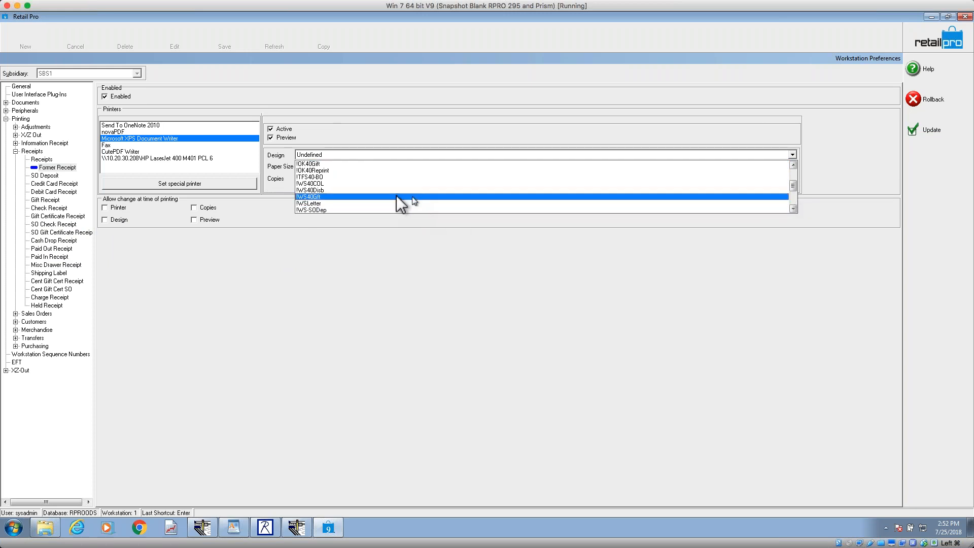
click(383, 186)
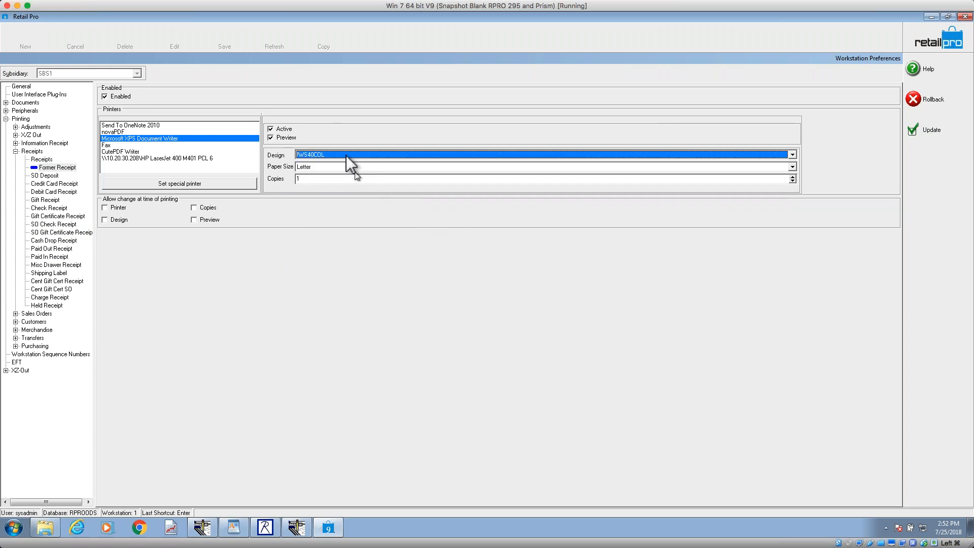
click(279, 138)
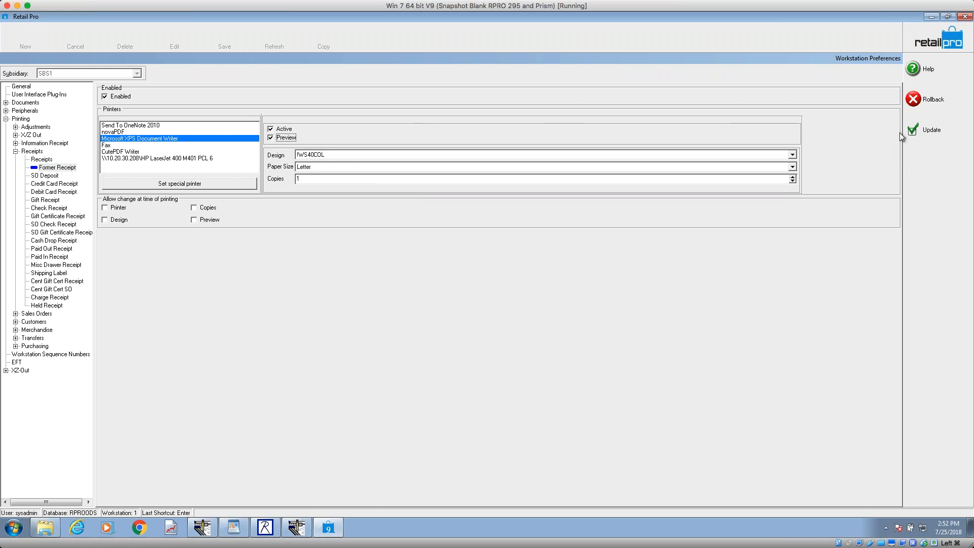
Step: Save the workstation printing preferences and open the receipts list
click(954, 138)
click(31, 40)
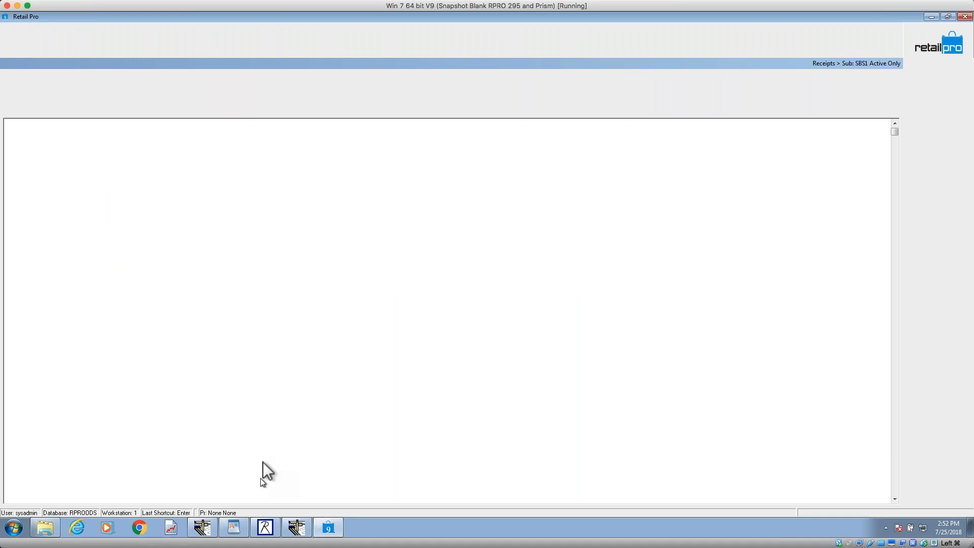
Step: Switch to Document Designer, exit the receipt preview and minimize the window to get back to the receipts list
click(203, 527)
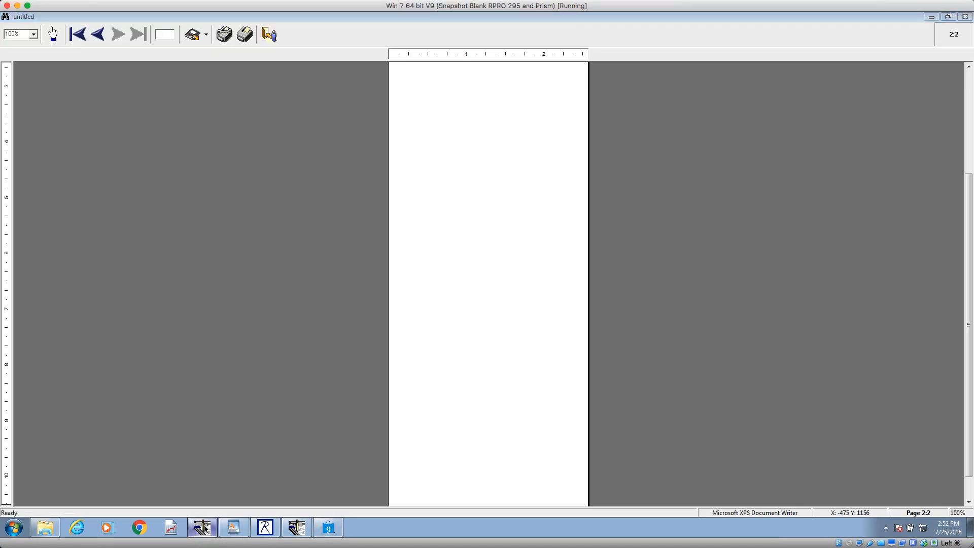
click(938, 28)
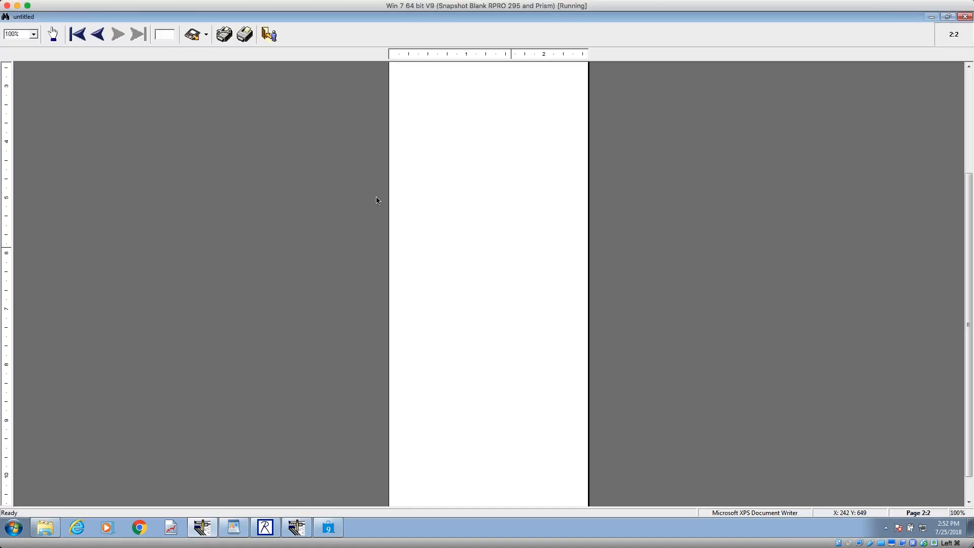
click(268, 35)
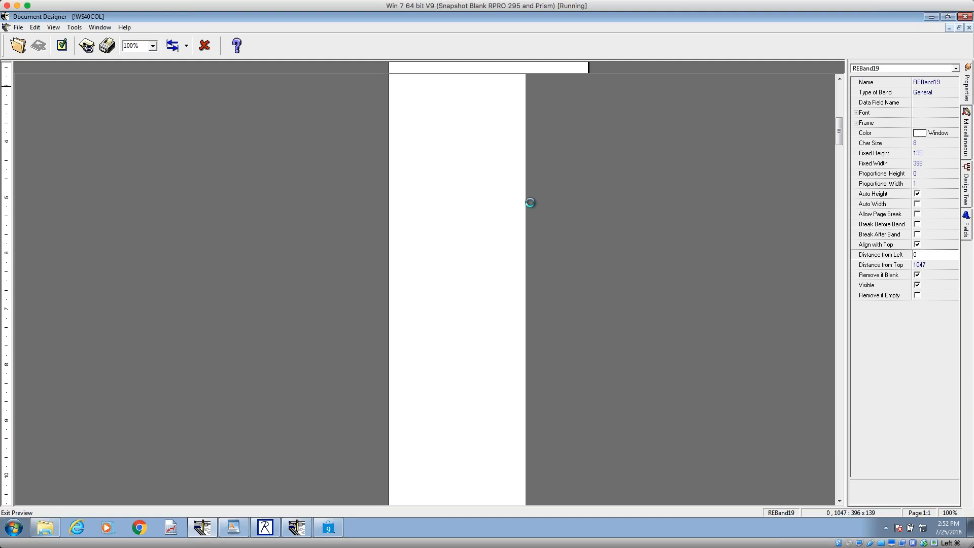
click(932, 17)
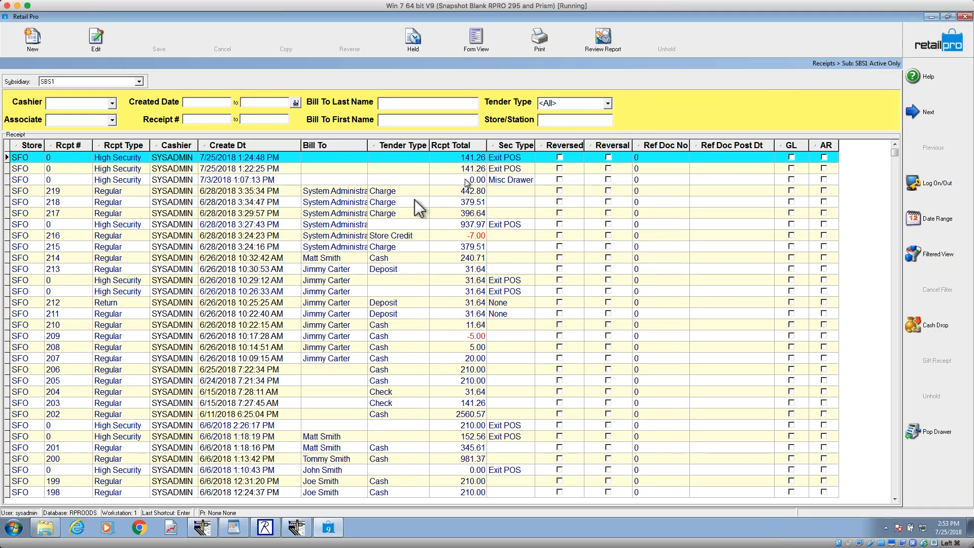
Step: Preview the print of receipt 217, examine the policy text and barcode area, and close the preview without saving
click(209, 213)
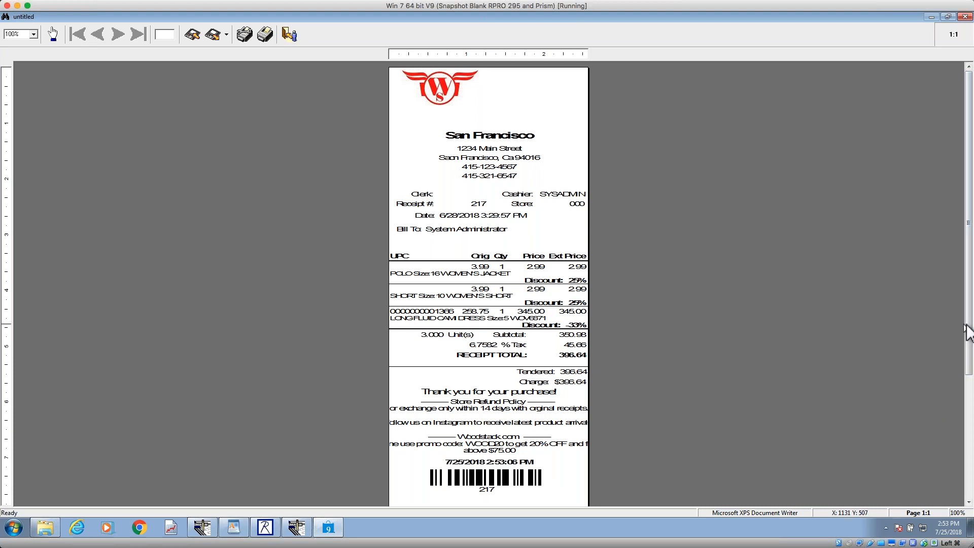
drag(967, 323, 968, 338)
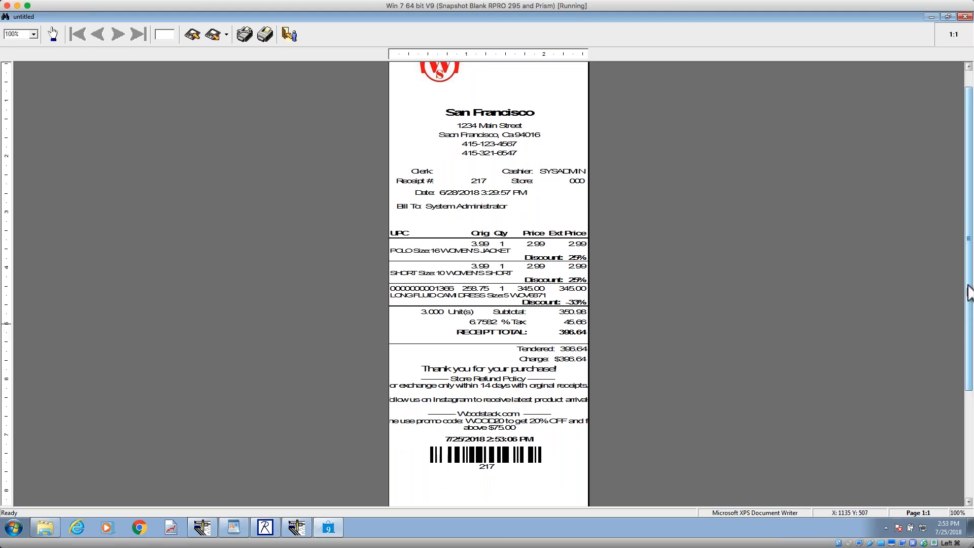
drag(967, 278, 965, 319)
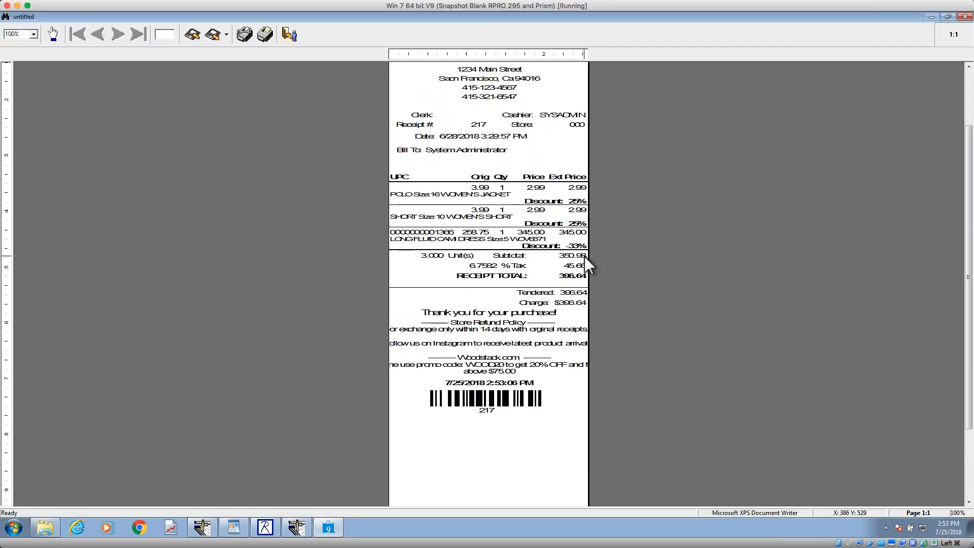
key(Escape)
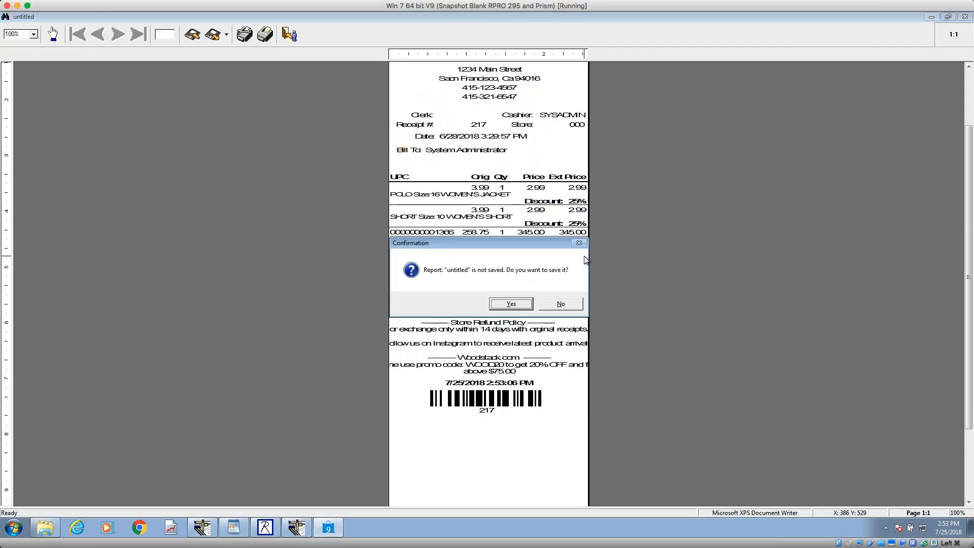
click(557, 306)
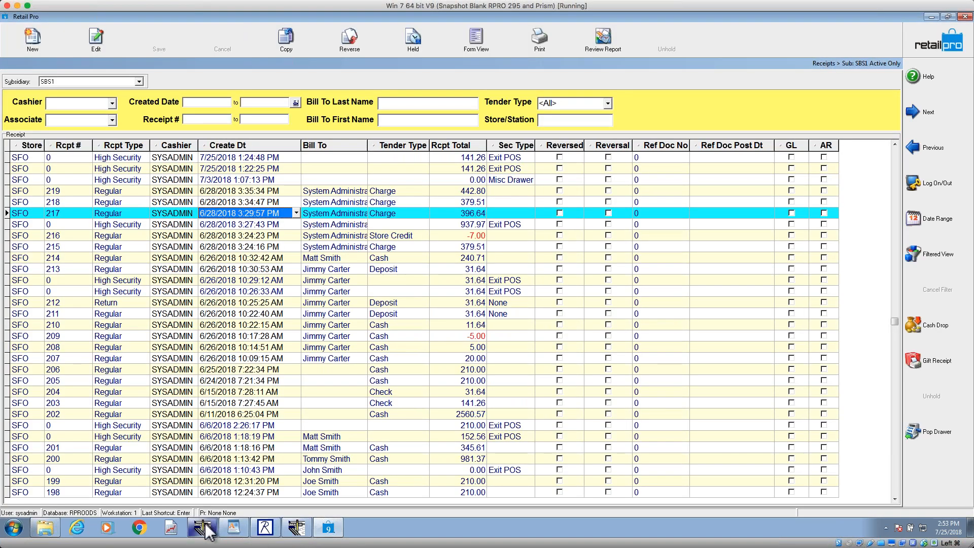
Step: Switch to Retail Pro Merchant Edition, maximize it and leave the open purchase order for the home screen
click(233, 528)
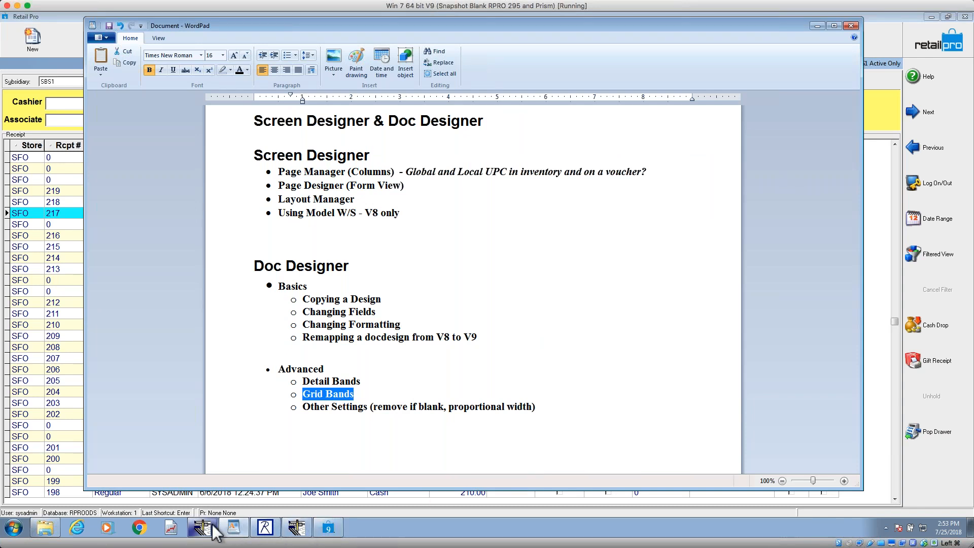
click(264, 528)
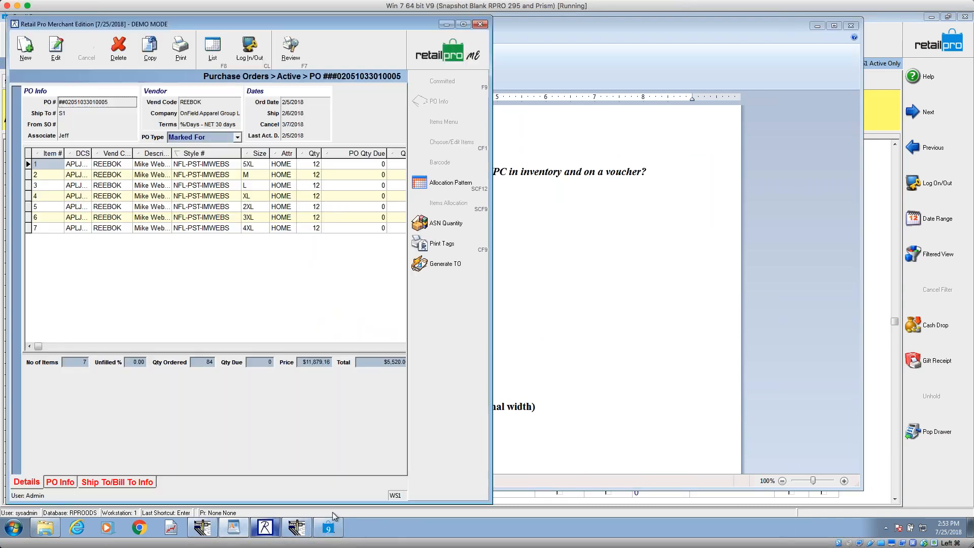
click(463, 24)
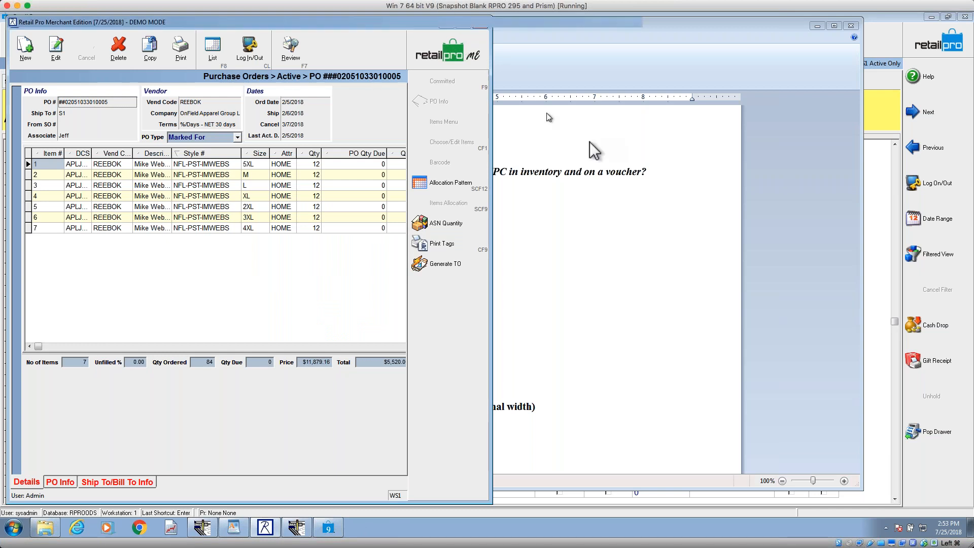
click(945, 48)
click(944, 48)
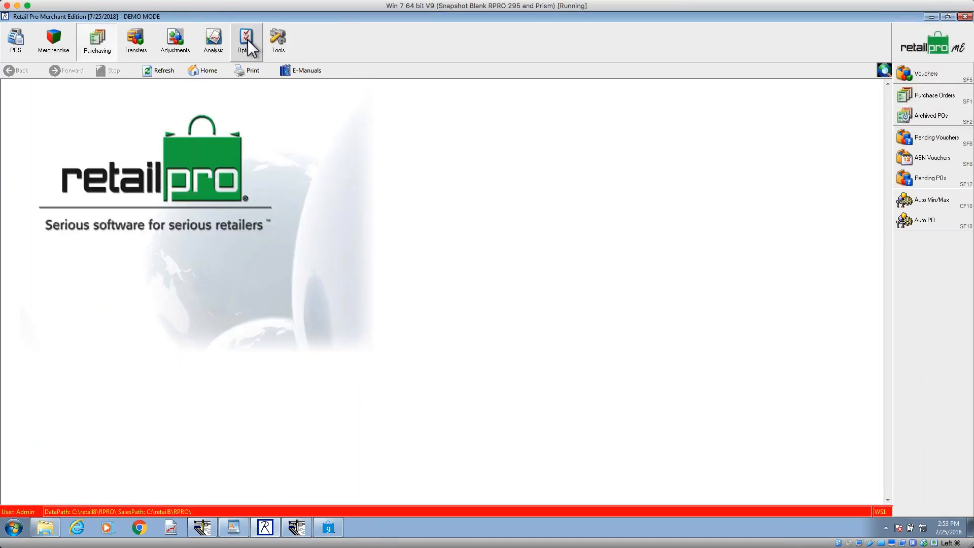
Step: Open the Printing settings in the Merchant Edition's Workstation Preferences
click(248, 42)
click(904, 116)
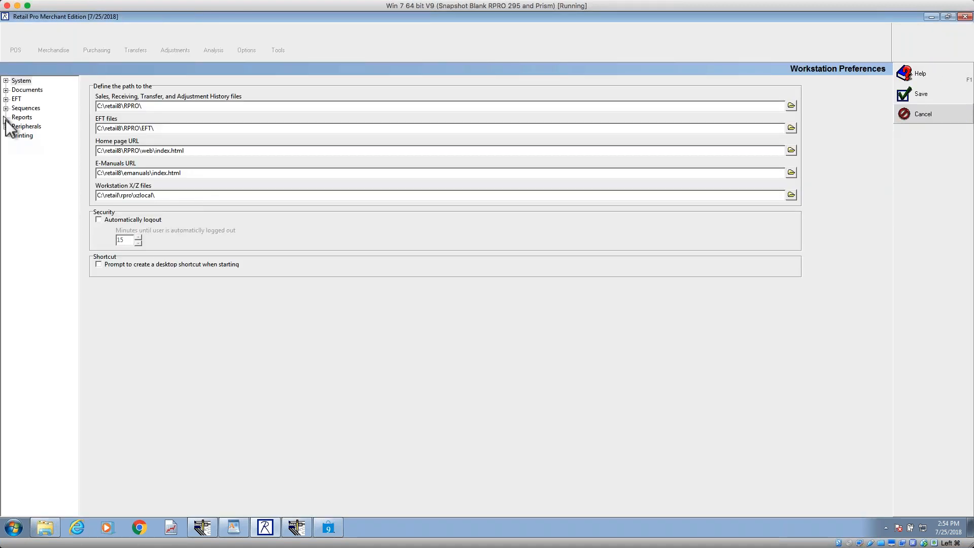
click(23, 136)
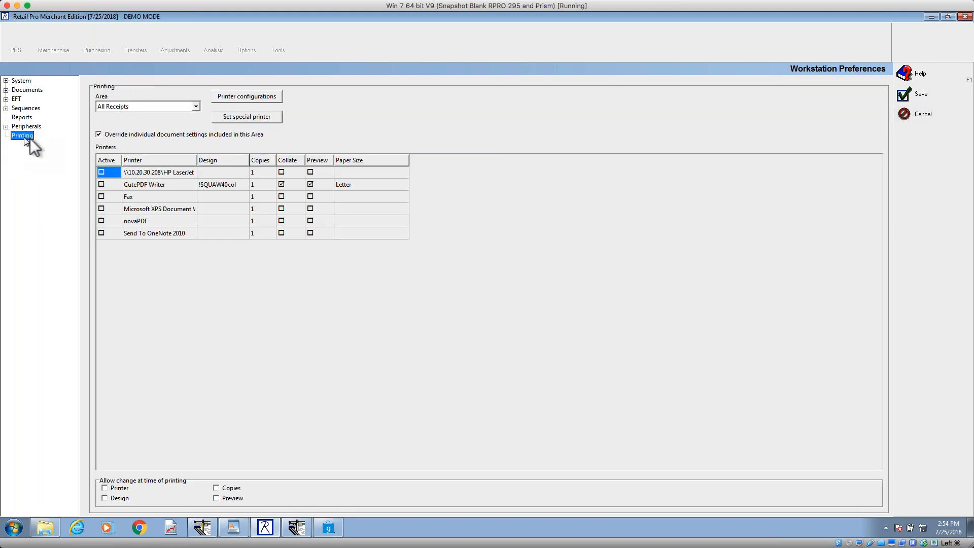
Step: Examine the All Receipts printing settings, including the override option, CutePDF Writer's Preview and the permission to change Preview at printing
click(154, 108)
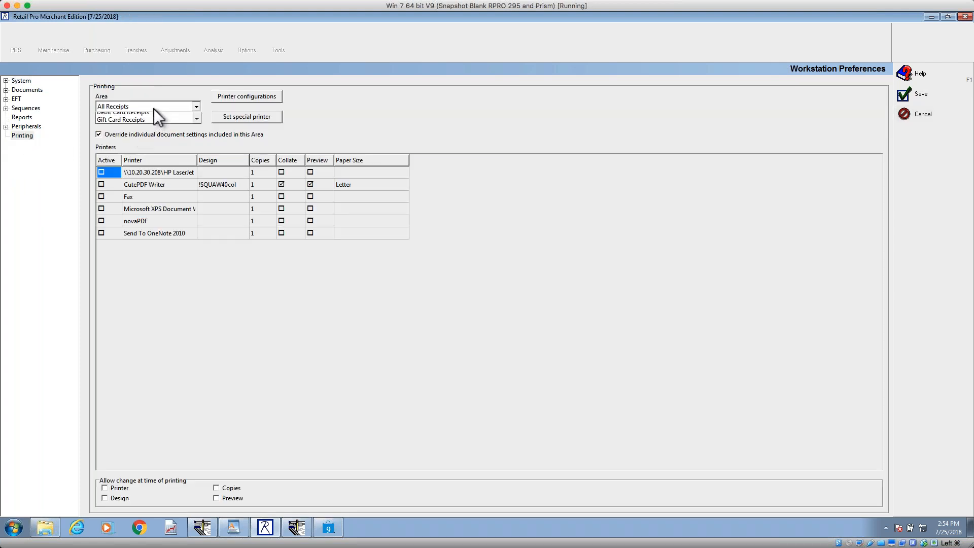
click(154, 108)
click(102, 135)
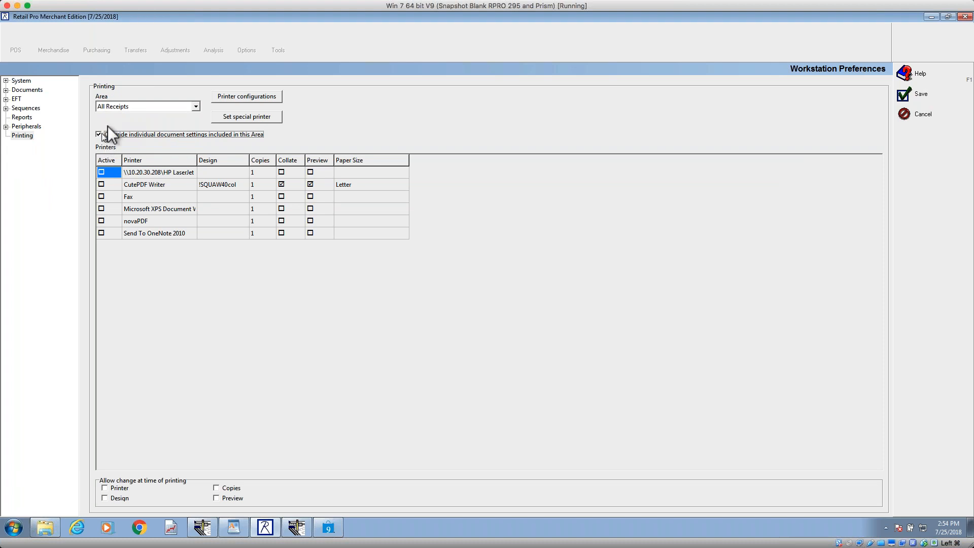
click(124, 108)
click(124, 108)
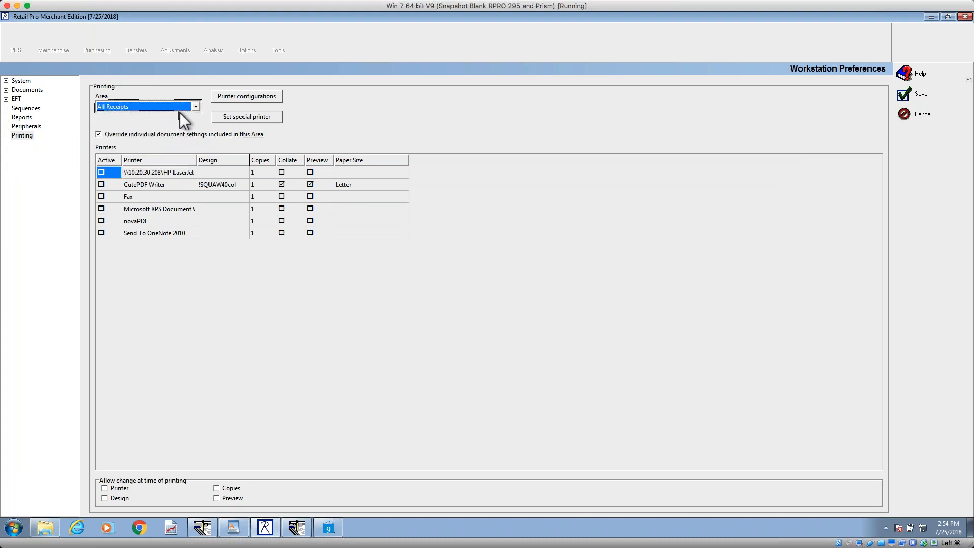
click(311, 183)
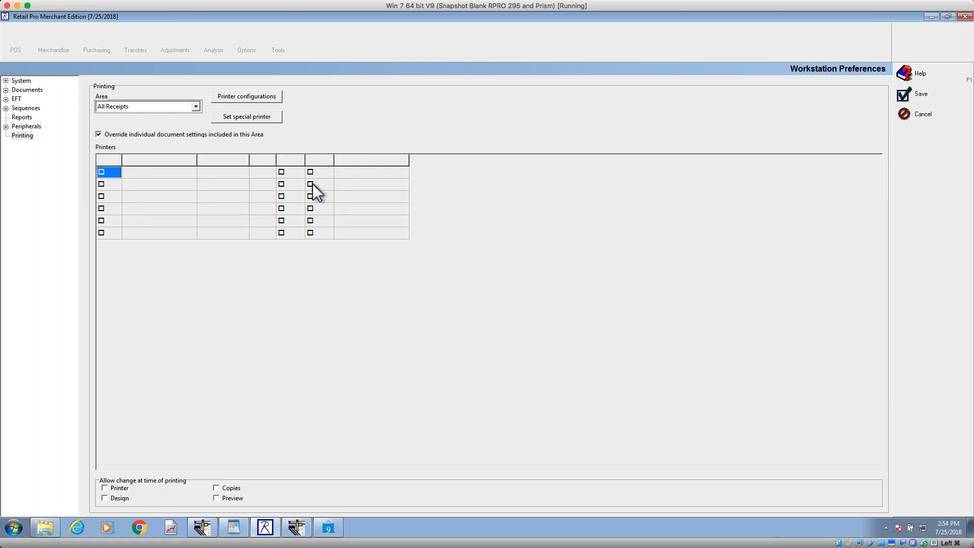
click(312, 184)
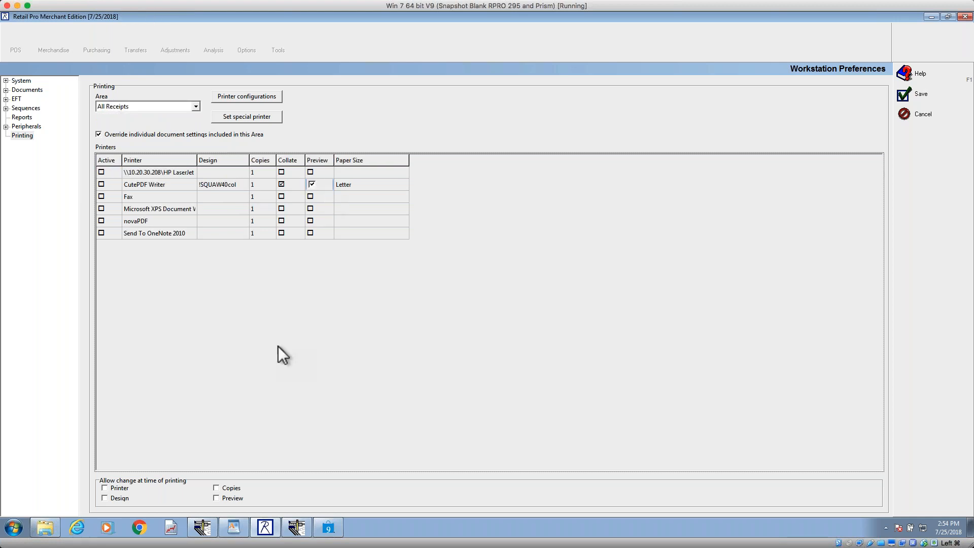
click(217, 498)
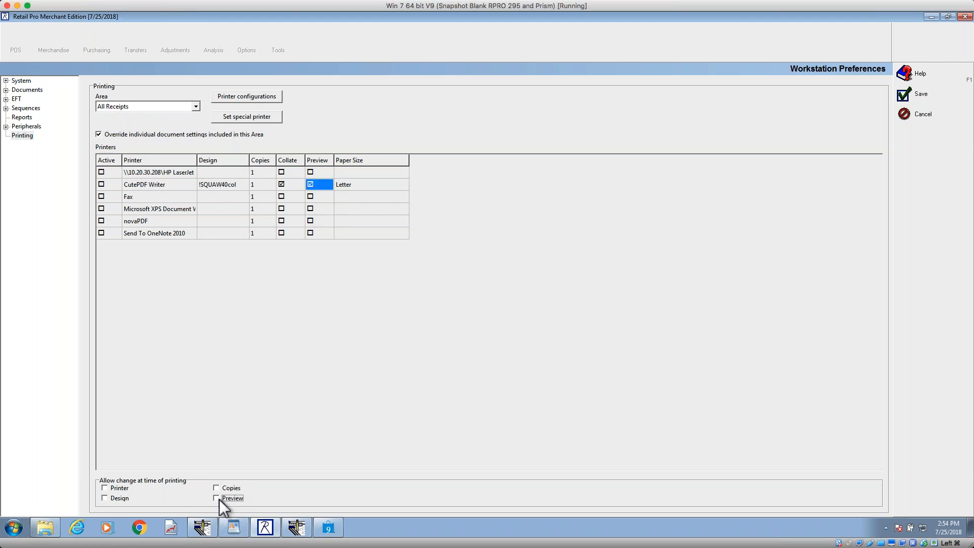
click(218, 499)
Step: Turn off the individual document settings override for All Receipts and switch the printing area to Frmr Receipts
click(99, 134)
click(99, 135)
click(154, 107)
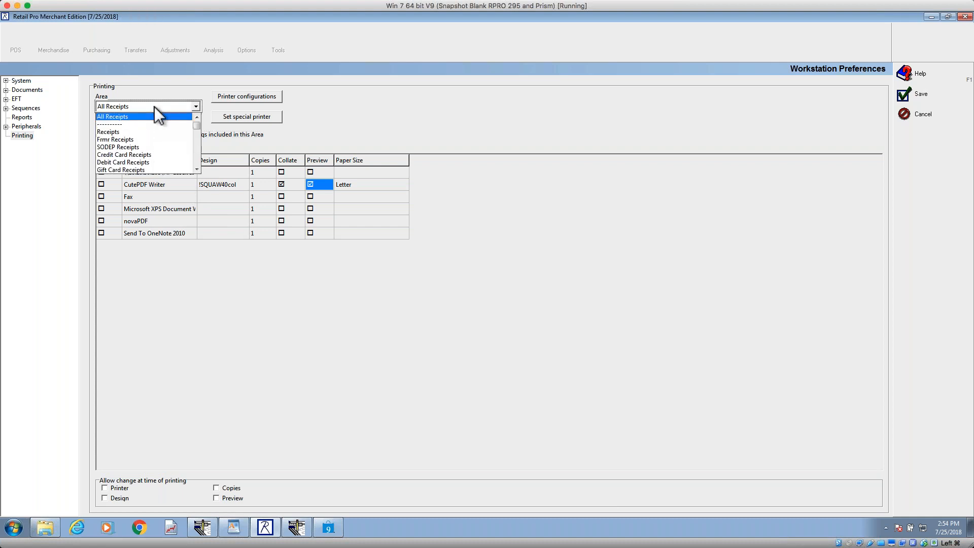
click(140, 139)
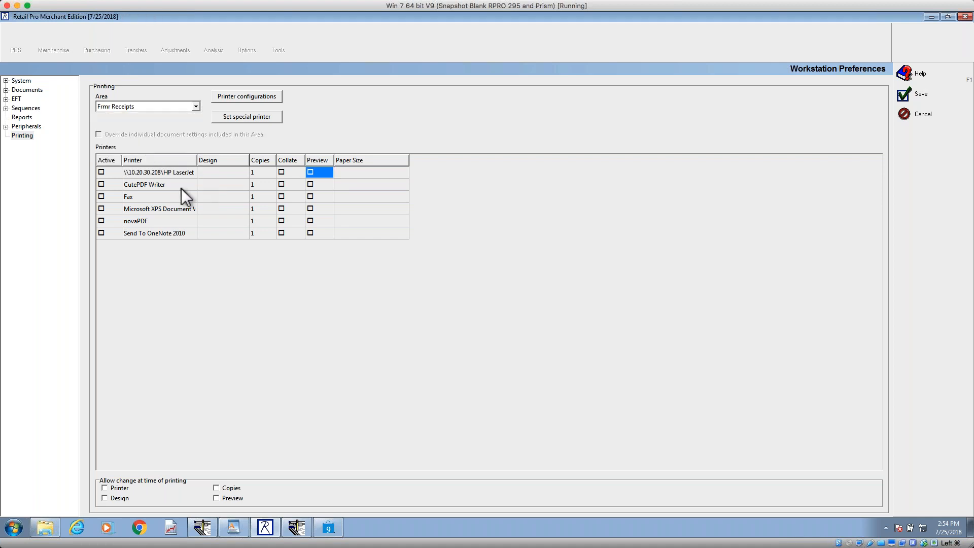
Step: For Frmr Receipts, activate the HP LaserJet printer and enable its Collate and Preview options
click(106, 172)
click(102, 172)
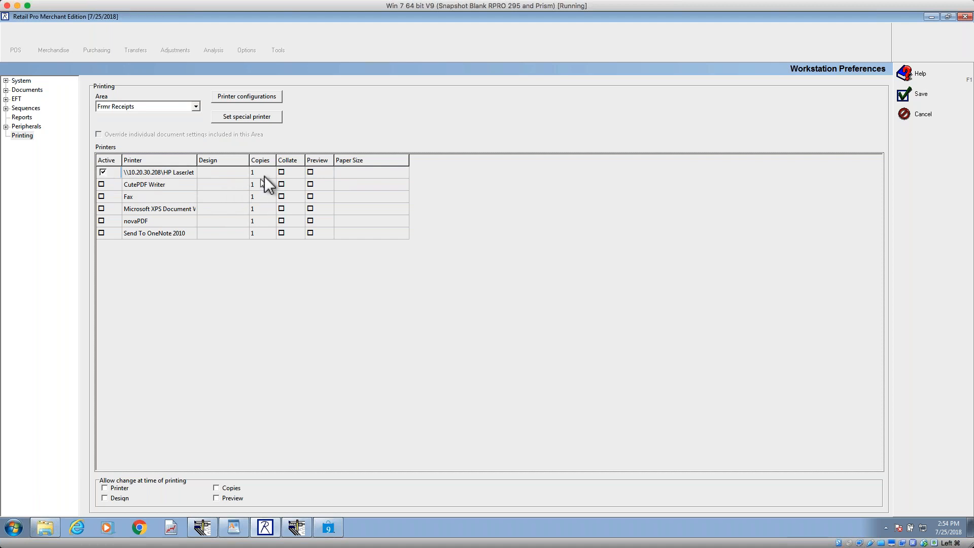
click(234, 174)
click(288, 173)
click(311, 173)
click(341, 173)
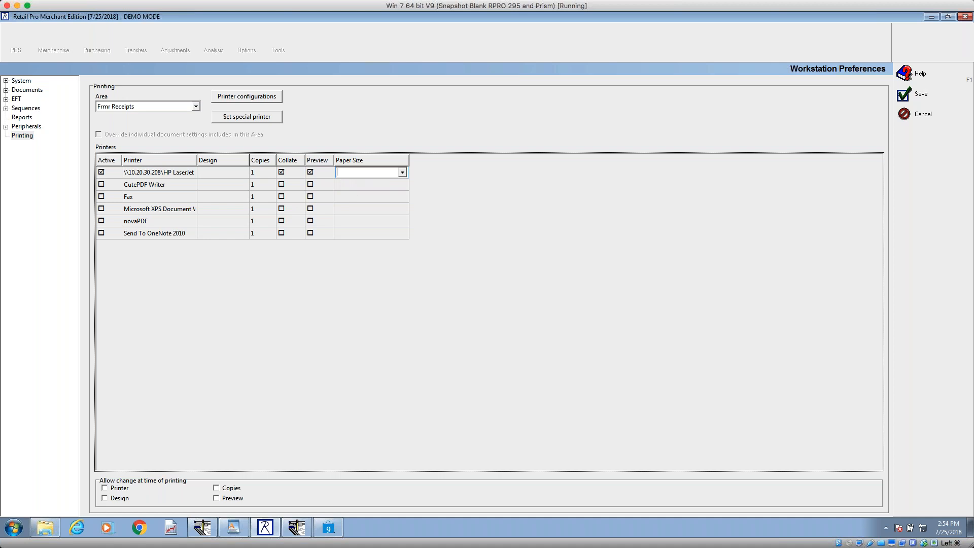
Step: Return to the All Receipts area, enable overriding individual document settings and save the workstation preferences
click(179, 106)
scroll(196, 123, up, 1)
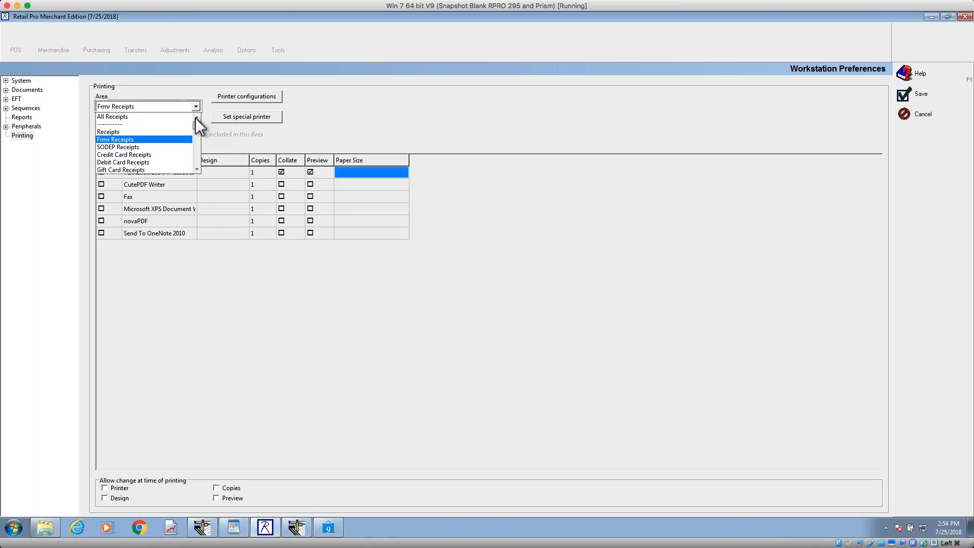
click(171, 117)
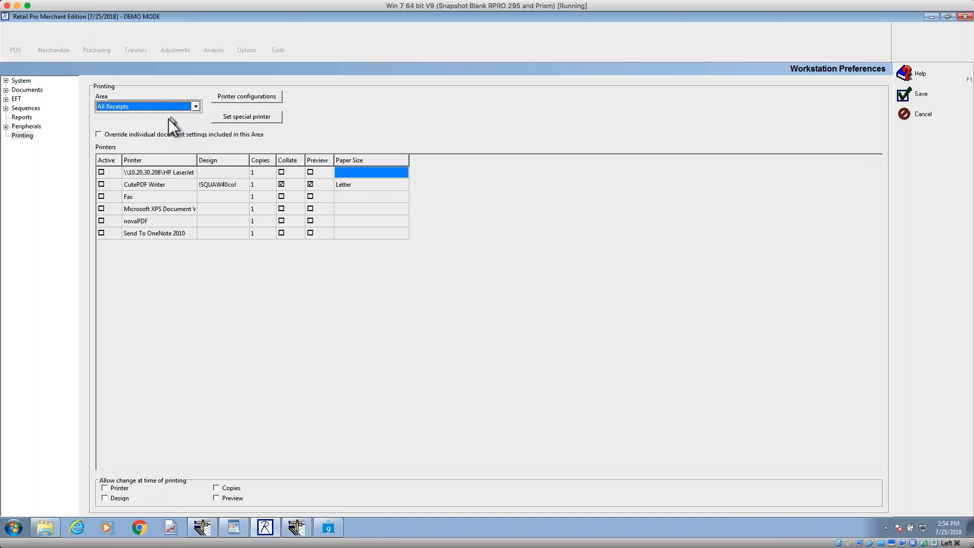
click(108, 134)
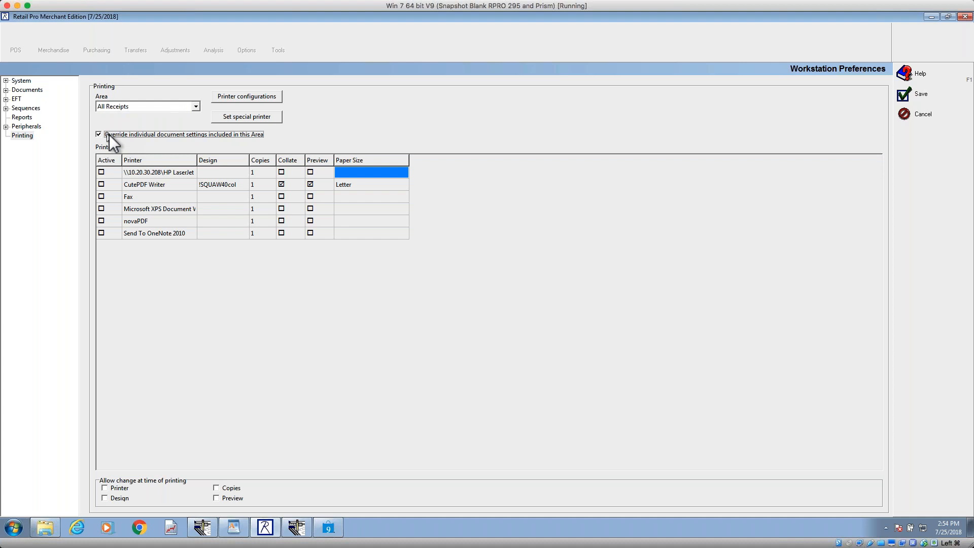
click(920, 93)
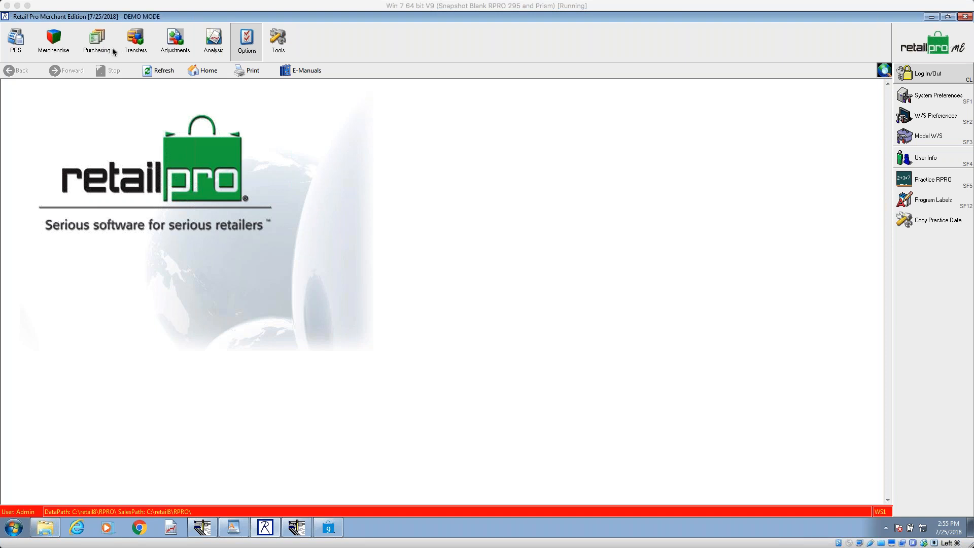
Step: Open the merchandise inventory list and bring up its selection of printable documents
click(53, 41)
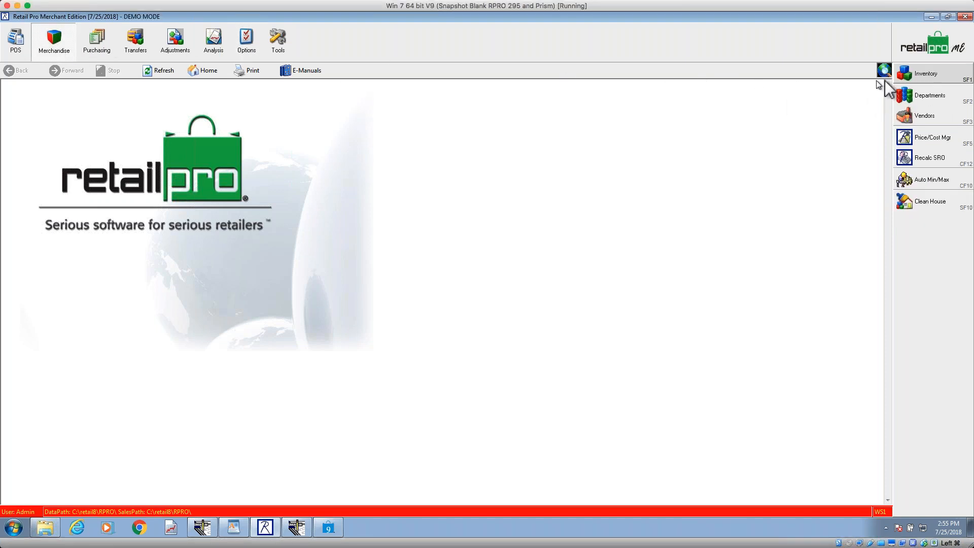
click(920, 74)
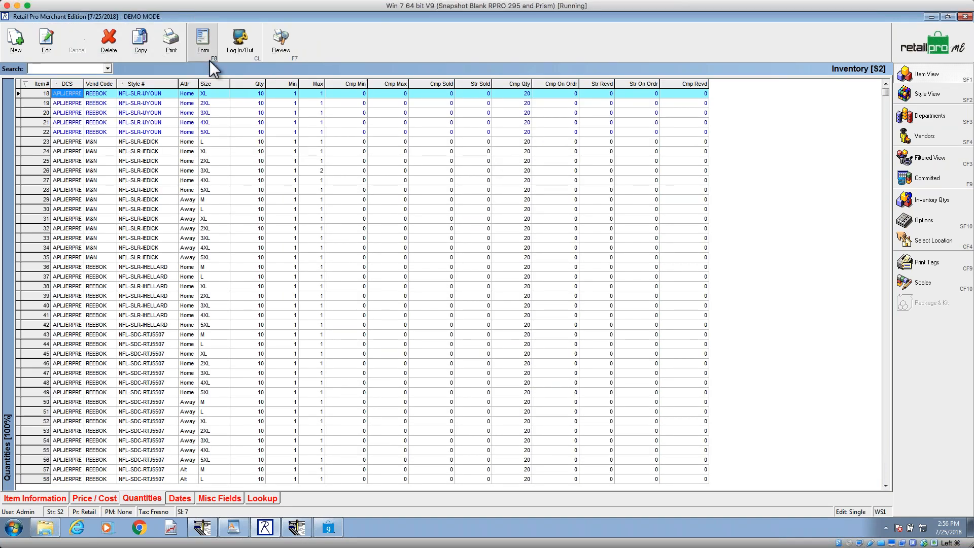
click(171, 43)
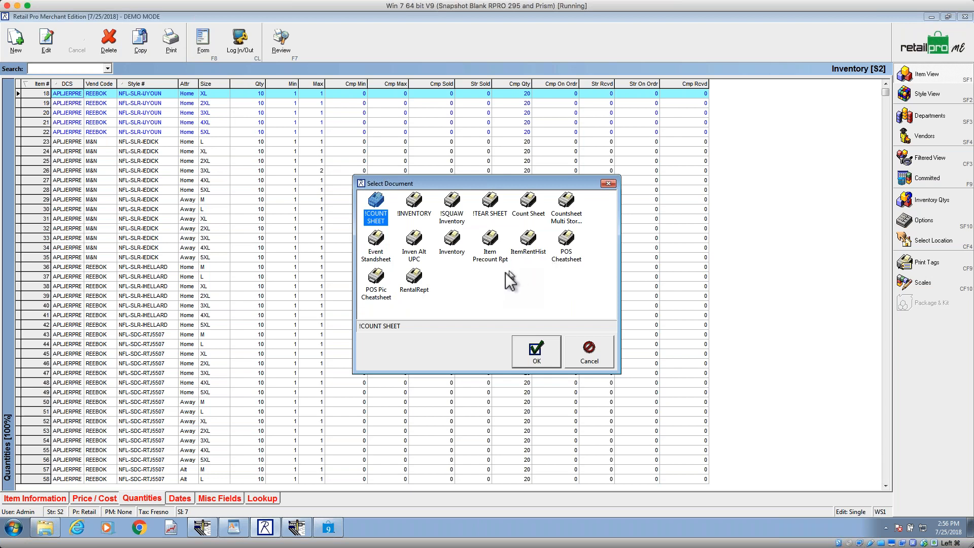
Step: Choose the Item Precount Rpt document and generate a print preview for all listed records
click(380, 286)
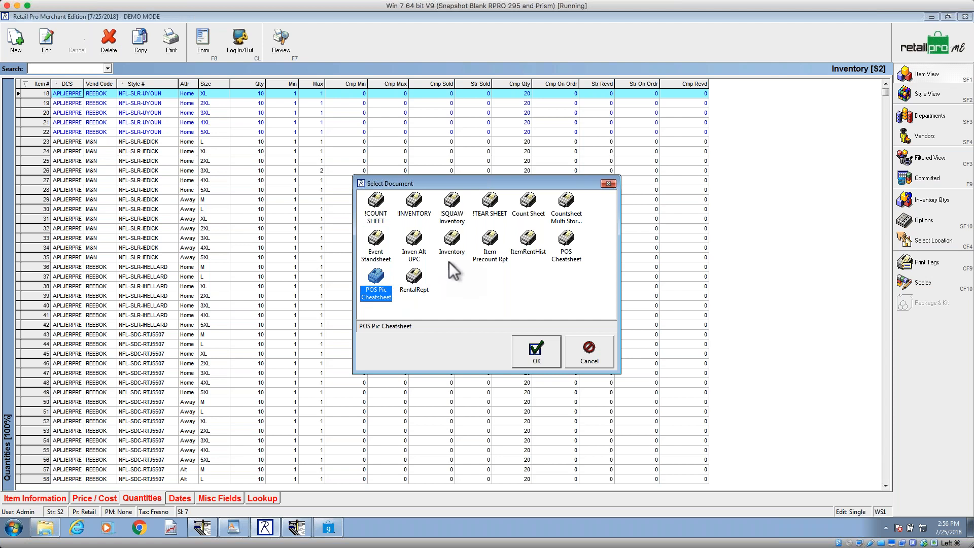
click(487, 252)
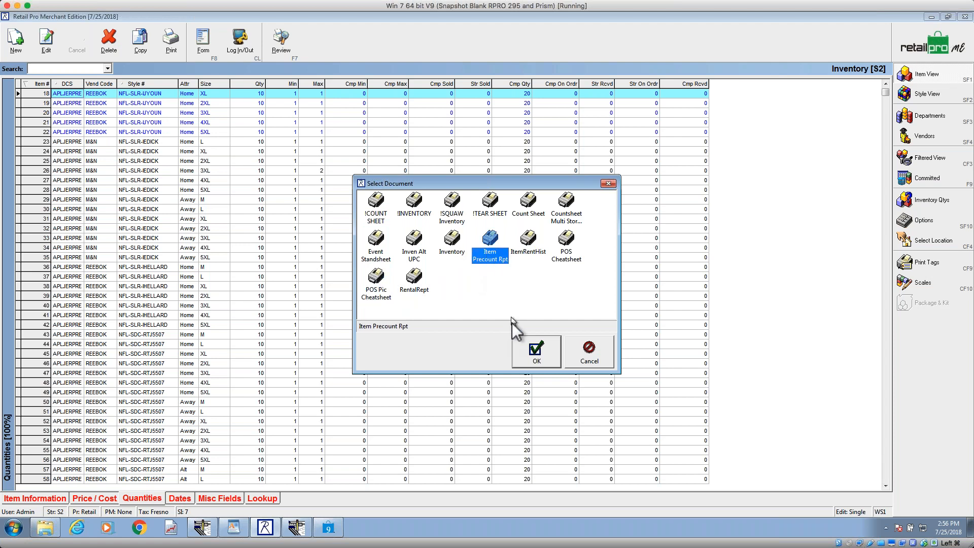
click(536, 355)
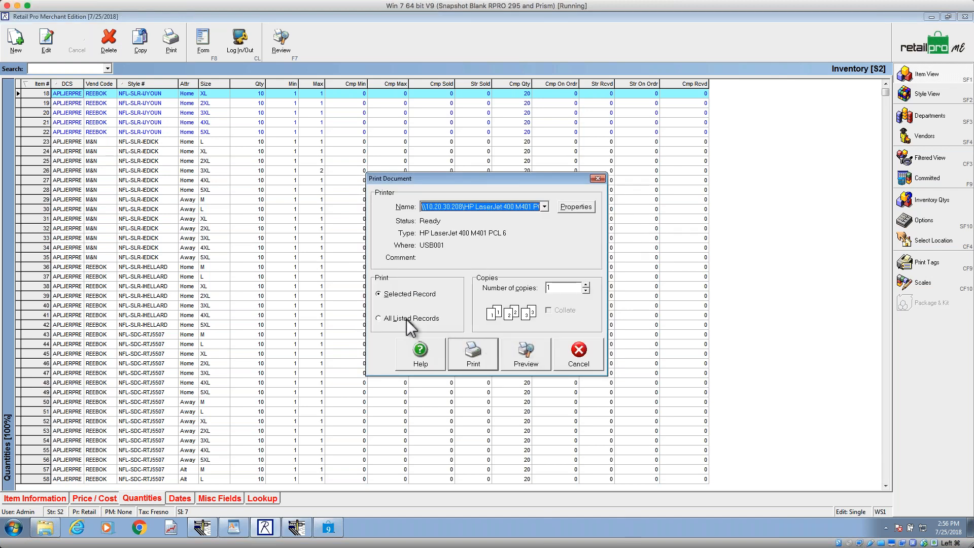
click(408, 319)
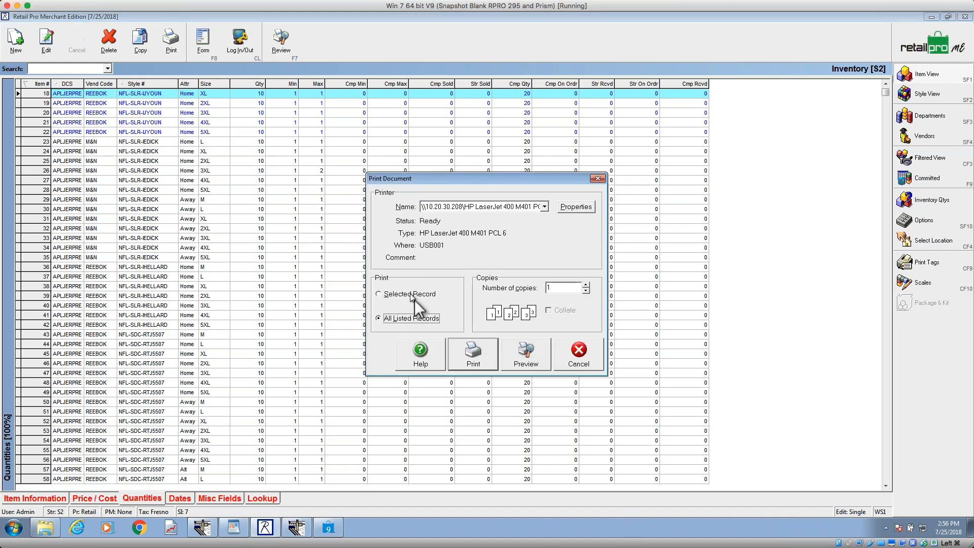
click(526, 359)
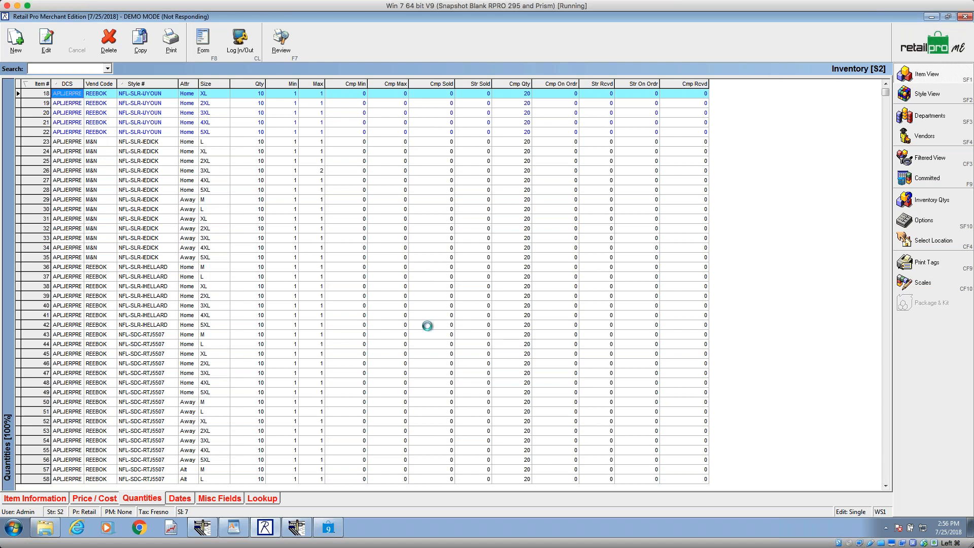
Step: Switch to Retail Pro 9, leave the receipts list and open the inventory list
click(329, 529)
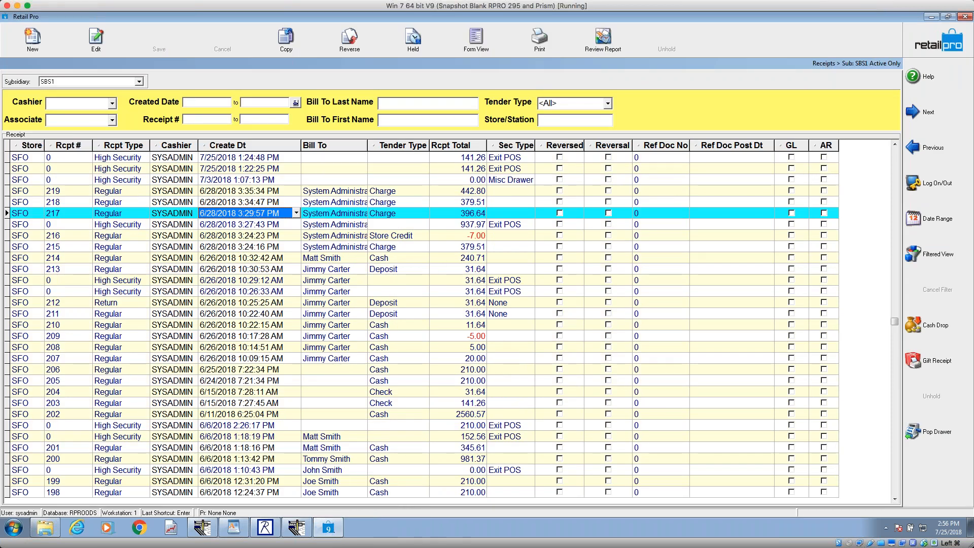
click(939, 43)
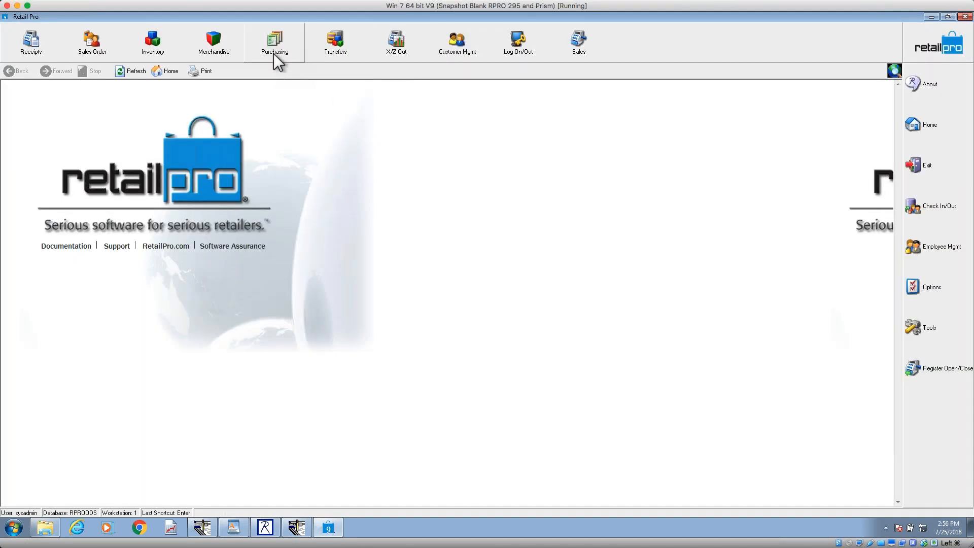
click(170, 50)
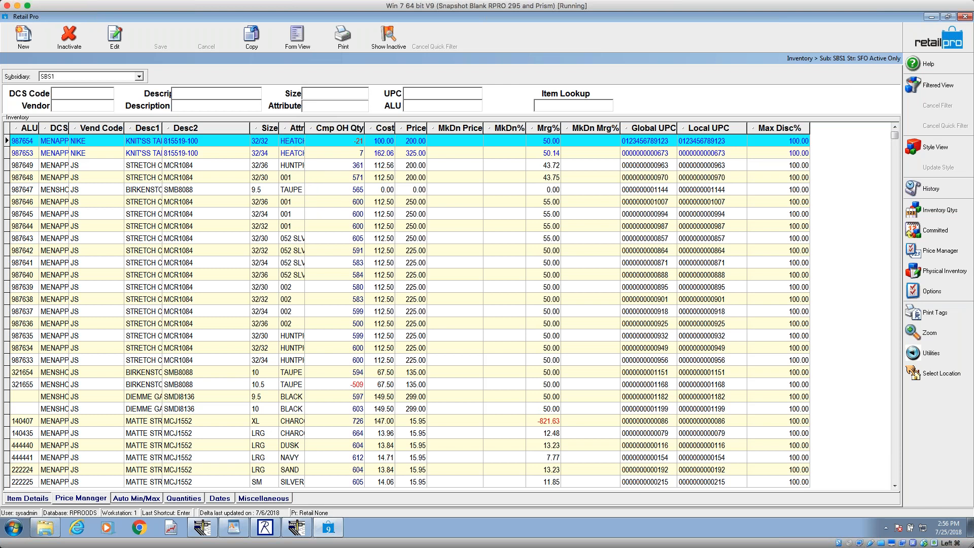
Step: Generate a preview of the Pre-count Sheet V9 document for all listed inventory records, and cancel the record processing while it runs
click(354, 48)
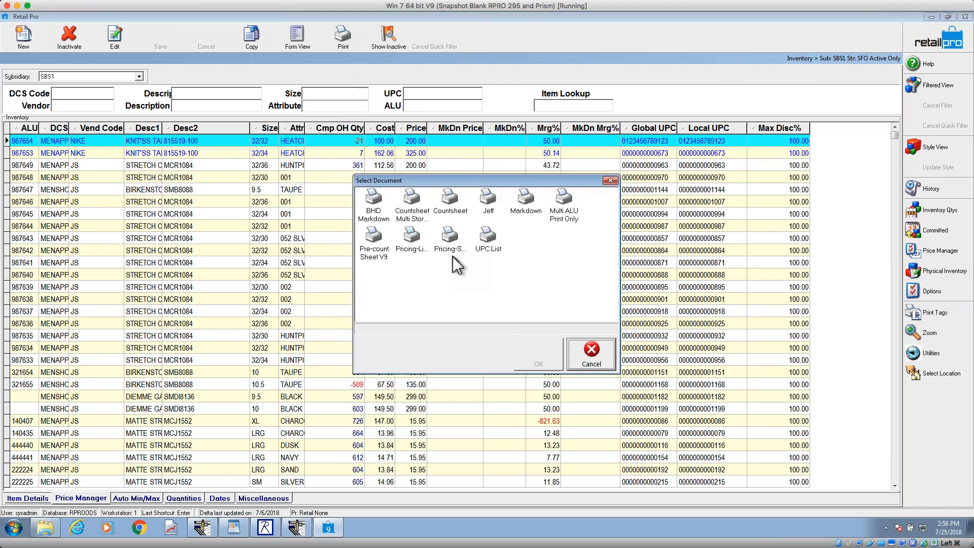
click(376, 244)
click(526, 346)
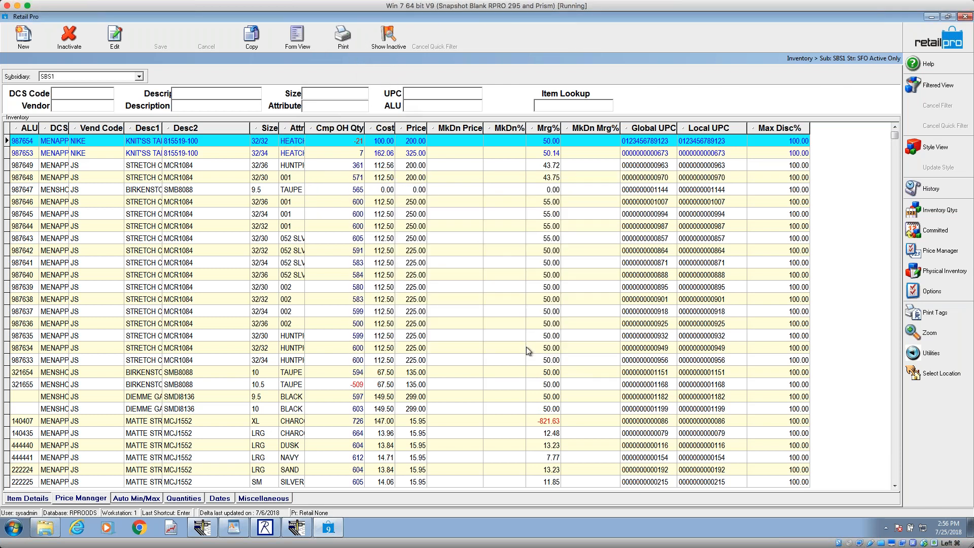
click(410, 333)
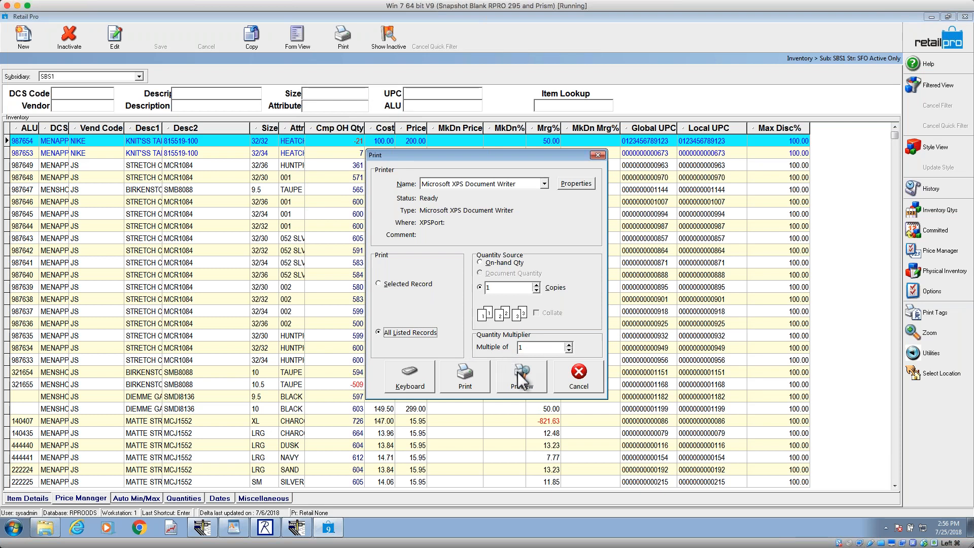
click(518, 373)
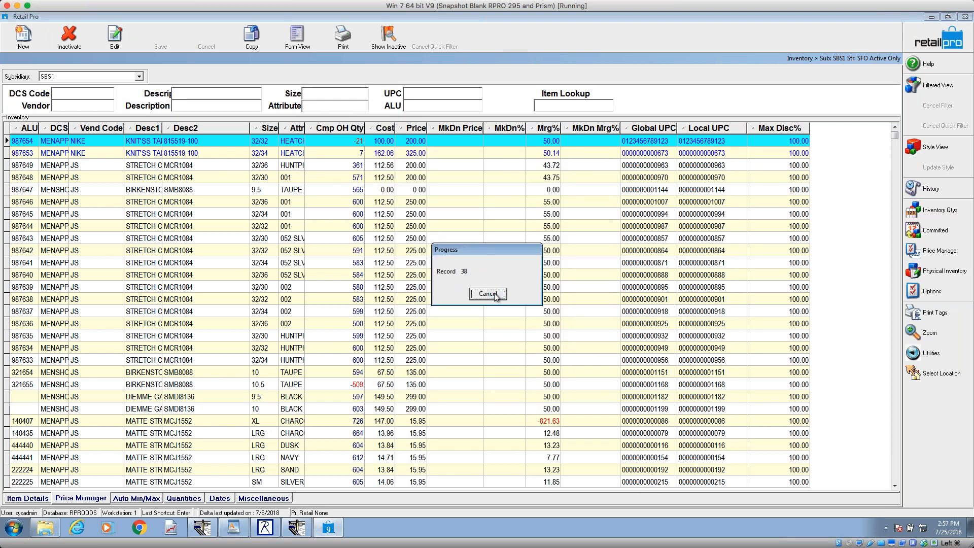
click(488, 294)
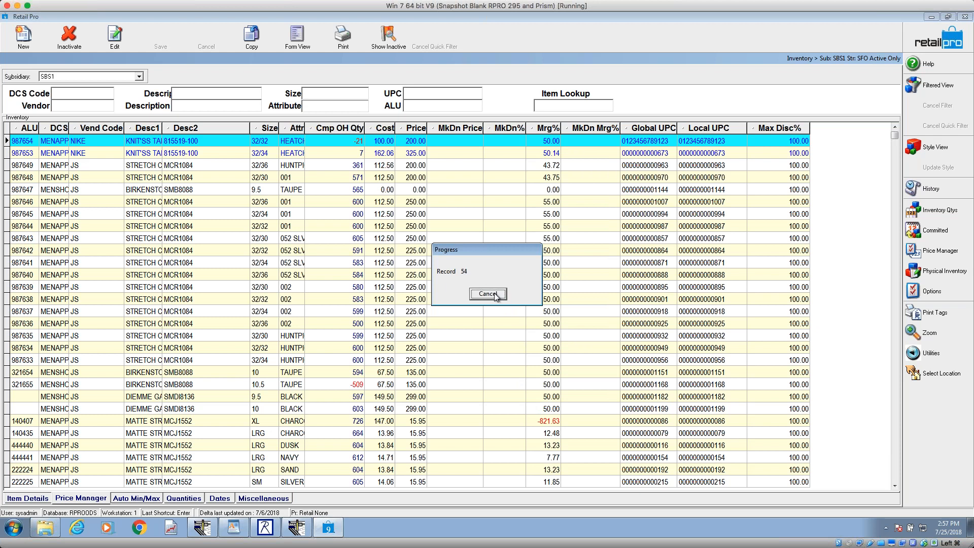